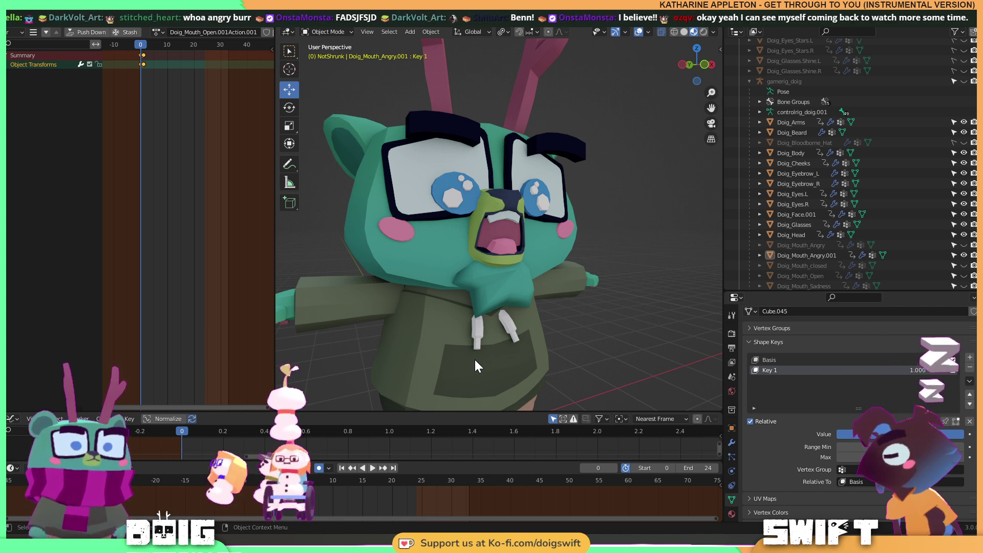
# Select the Doig_Mouth_Angry.001 mesh and lower its Key 1 shape key value to 0.
pyautogui.moveTo(578, 321); pyautogui.dragTo(495, 263, button='middle')
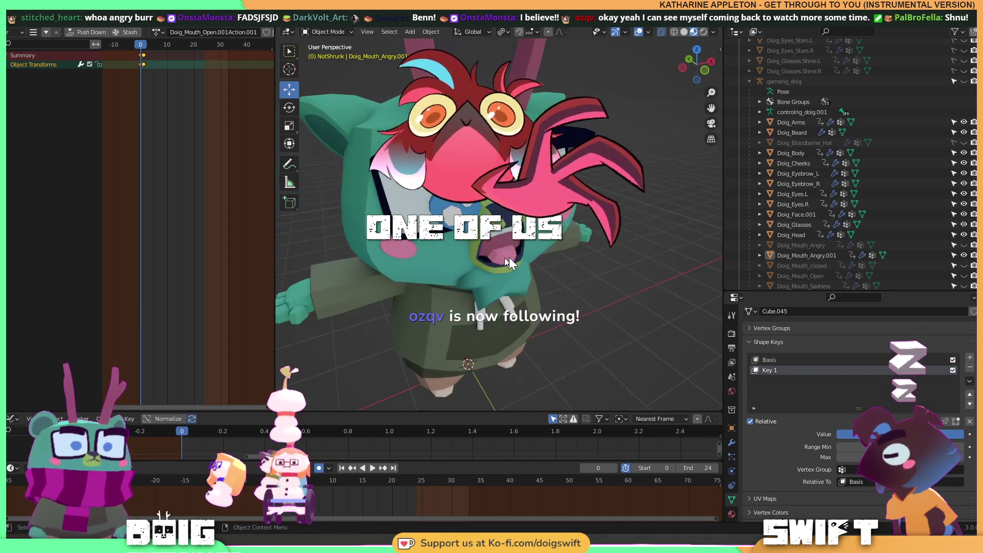
pyautogui.click(498, 253)
pyautogui.scroll(2, 506, 238)
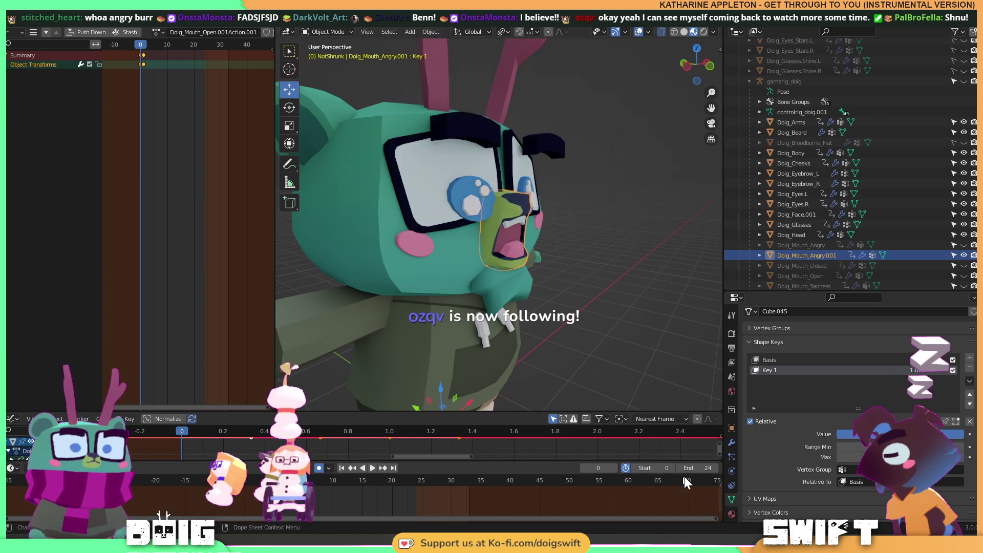
pyautogui.moveTo(921, 371); pyautogui.dragTo(880, 371)
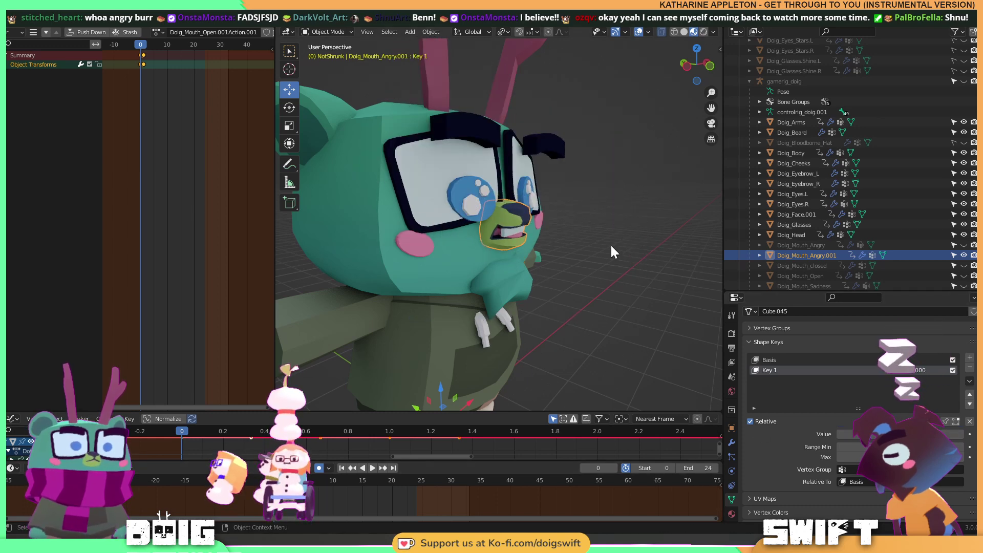
# Examine the mouth's basis shape on the face from the front, three-quarter and close-up angles.
pyautogui.press('KP_1')
pyautogui.scroll(2, 515, 237)
pyautogui.scroll(5, 506, 230)
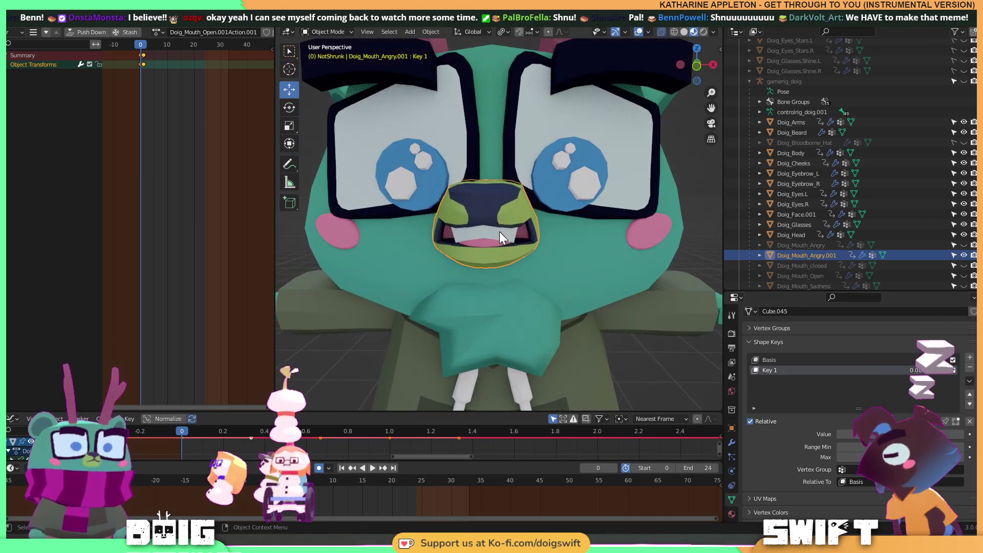
pyautogui.moveTo(509, 250); pyautogui.dragTo(513, 250, button='middle')
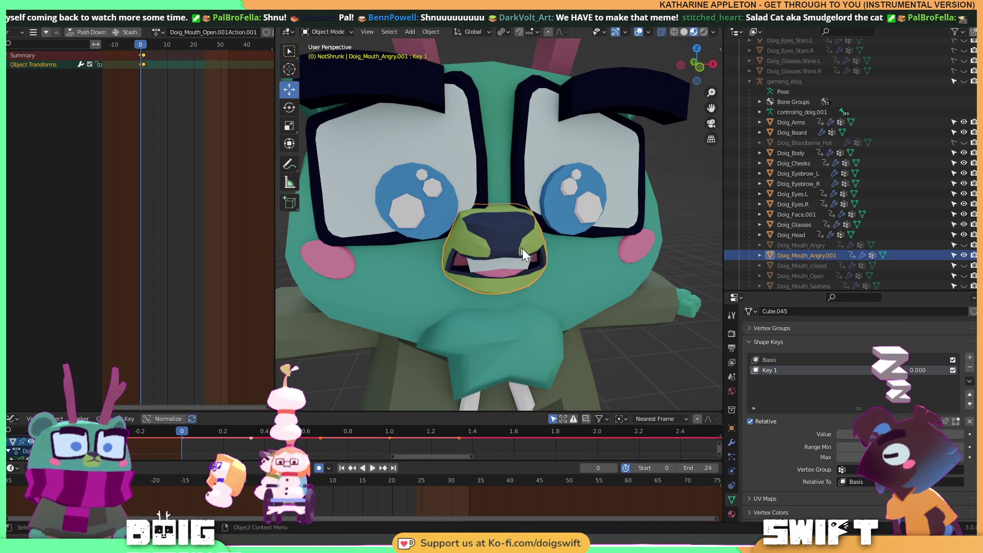
pyautogui.moveTo(541, 278); pyautogui.dragTo(475, 267, button='middle')
pyautogui.scroll(6, 416, 260)
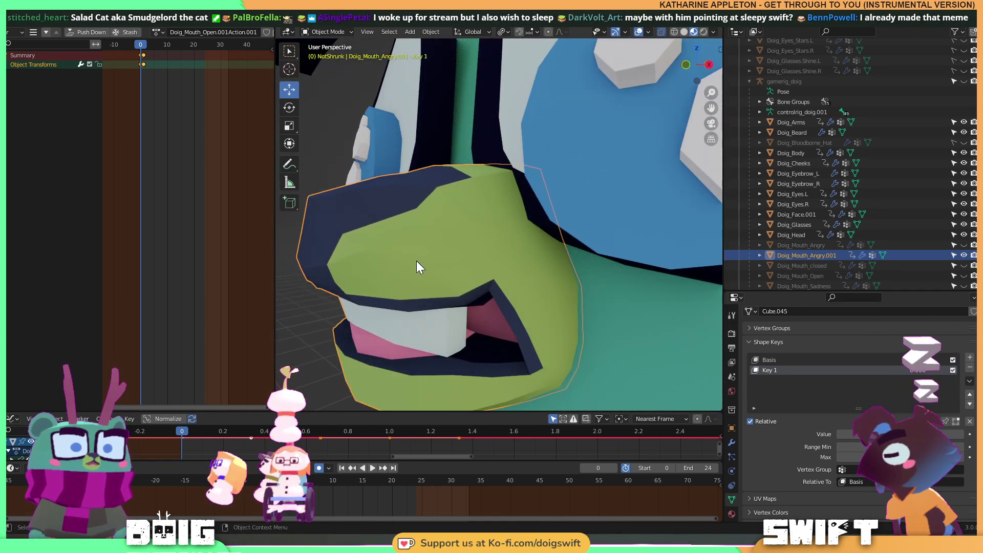
pyautogui.scroll(-8, 481, 241)
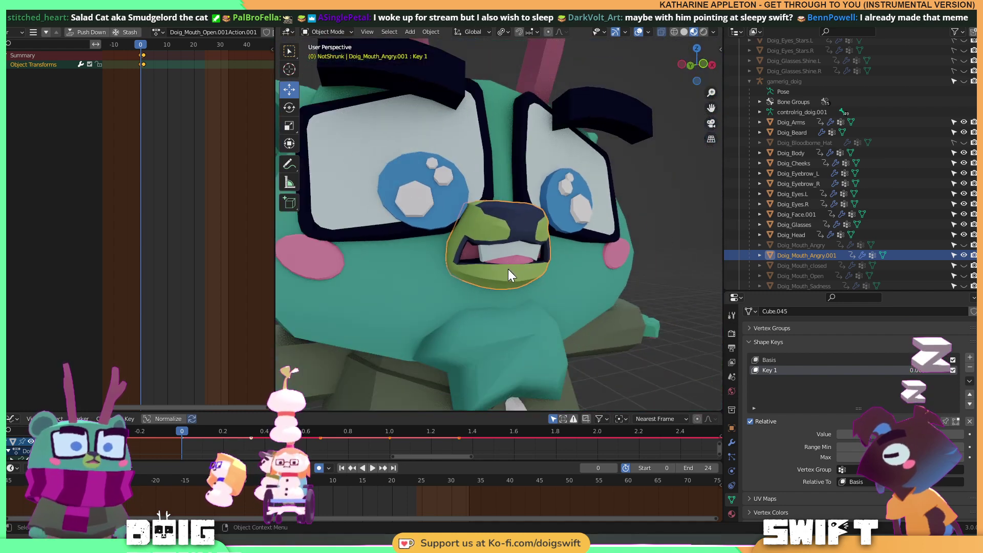
pyautogui.scroll(-8, 508, 278)
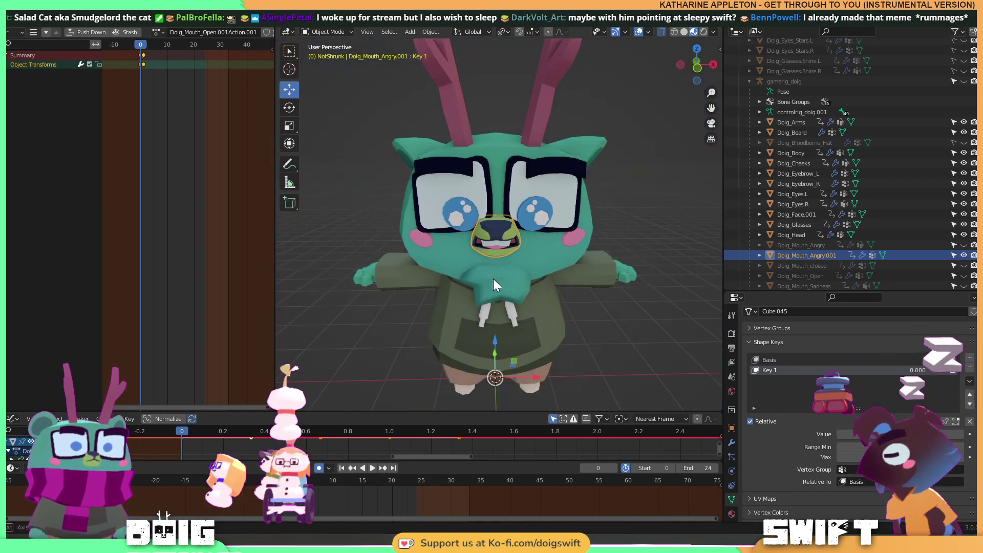
pyautogui.scroll(5, 508, 261)
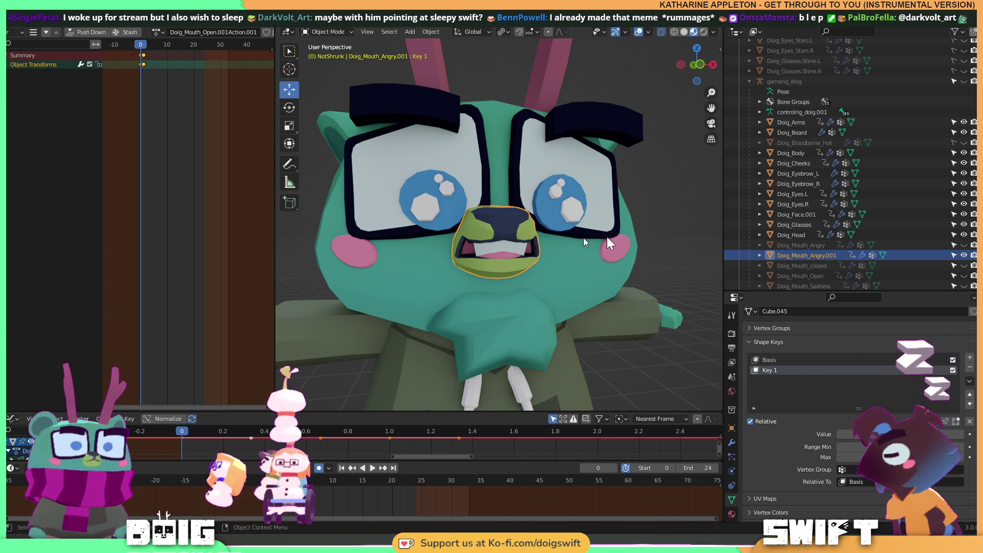
pyautogui.moveTo(500, 244); pyautogui.dragTo(542, 254, button='middle')
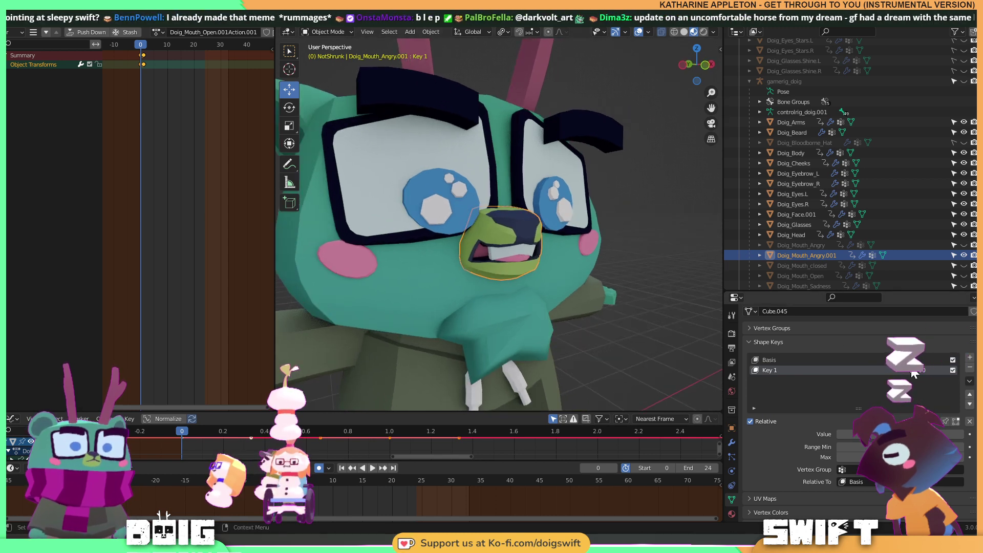
# Compare the mouth's basis and open shapes by sweeping Key 1 between 0 and 1.000, ending at 1.000.
pyautogui.moveTo(845, 434); pyautogui.dragTo(962, 434)
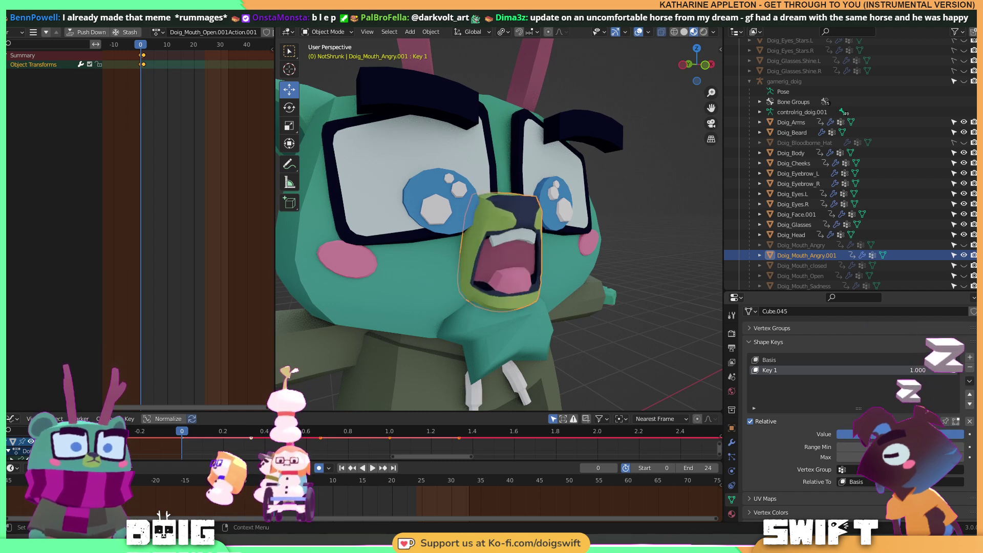
pyautogui.moveTo(561, 243); pyautogui.dragTo(629, 275, button='middle')
pyautogui.moveTo(957, 434)
pyautogui.mouseDown()
pyautogui.moveTo(837, 434)
pyautogui.moveTo(962, 434)
pyautogui.mouseUp()
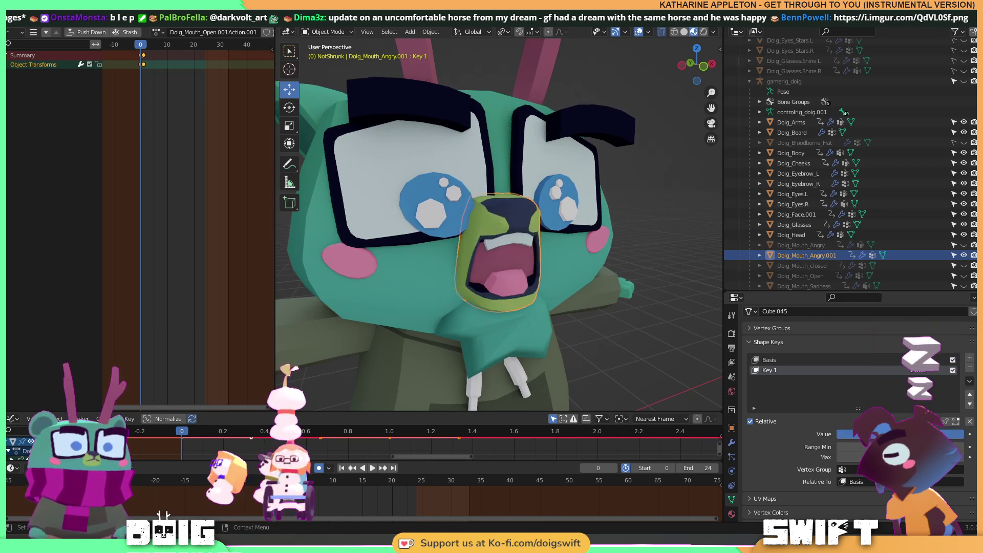
pyautogui.moveTo(659, 266); pyautogui.dragTo(521, 248, button='middle')
pyautogui.scroll(4, 454, 254)
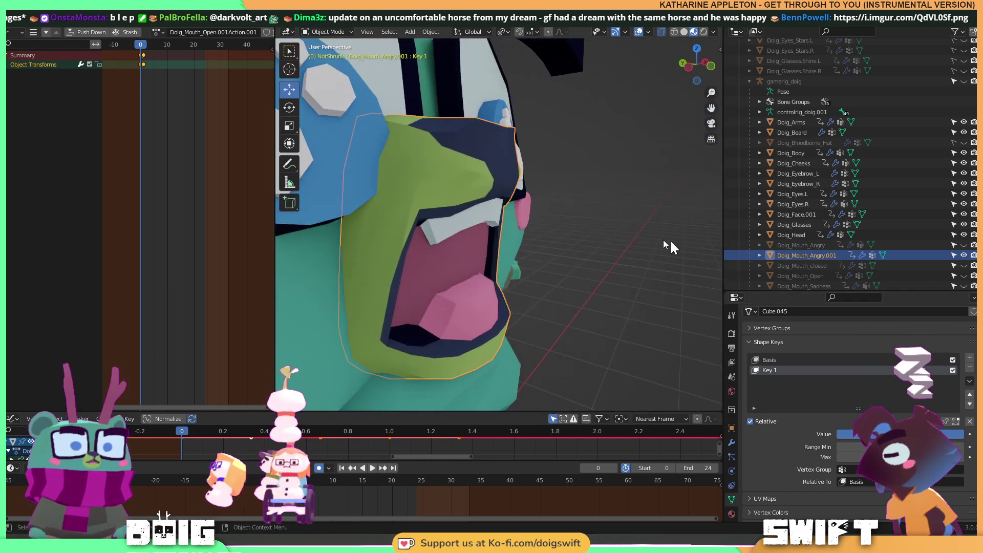
pyautogui.moveTo(921, 434); pyautogui.dragTo(839, 434)
pyautogui.moveTo(409, 239); pyautogui.dragTo(524, 235, button='middle')
pyautogui.moveTo(870, 434); pyautogui.dragTo(962, 434)
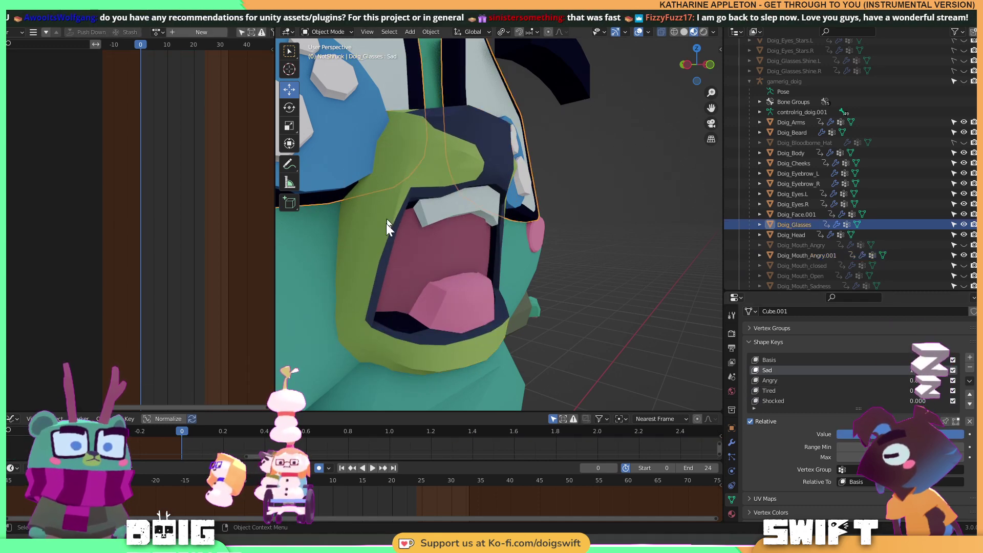
# Edit the angry mouth mesh on Key 1 and raise the upper mouth-corner vertex about 0.125 m along Z.
pyautogui.press('Tab')
pyautogui.moveTo(408, 219)
pyautogui.mouseDown(button='middle')
pyautogui.moveTo(379, 229)
pyautogui.moveTo(399, 219)
pyautogui.mouseUp(button='middle')
pyautogui.moveTo(394, 216); pyautogui.dragTo(410, 153)
pyautogui.keyDown('shift'); pyautogui.moveTo(408, 293); pyautogui.dragTo(458, 236, button='middle'); pyautogui.keyUp('shift')
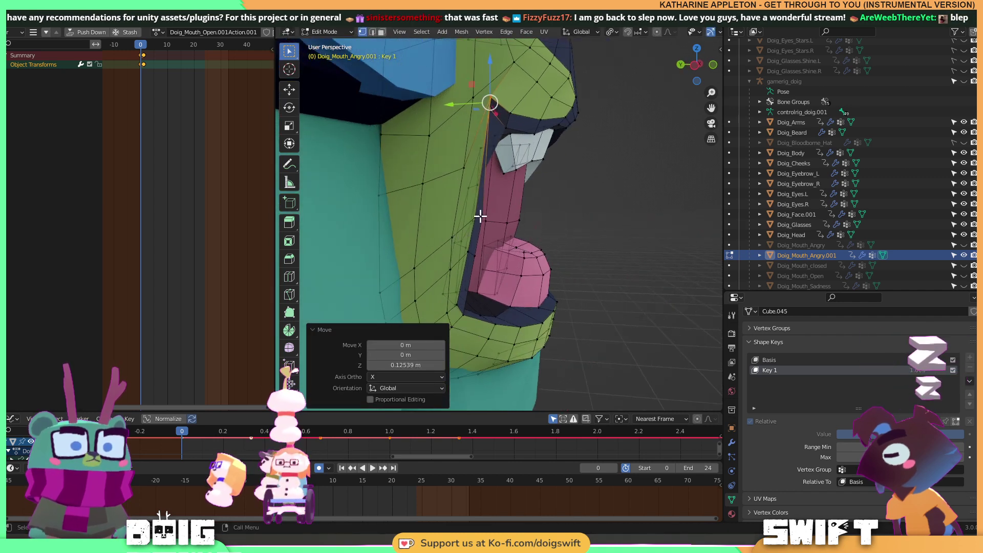
# Shift a vertex on the side lip edge below the upper mouth corner slightly forward along Y.
pyautogui.click(482, 218)
pyautogui.moveTo(438, 219); pyautogui.dragTo(467, 219)
pyautogui.moveTo(468, 219); pyautogui.dragTo(560, 213, button='middle')
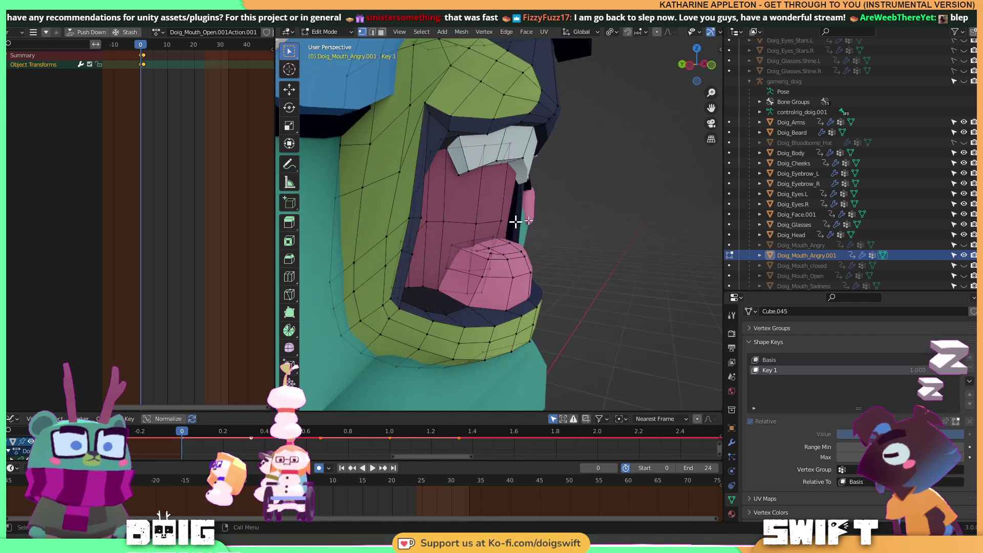
# Move the middle vertex of the mouth's side lip edge back about 0.012 m along Y.
pyautogui.scroll(2, 428, 228)
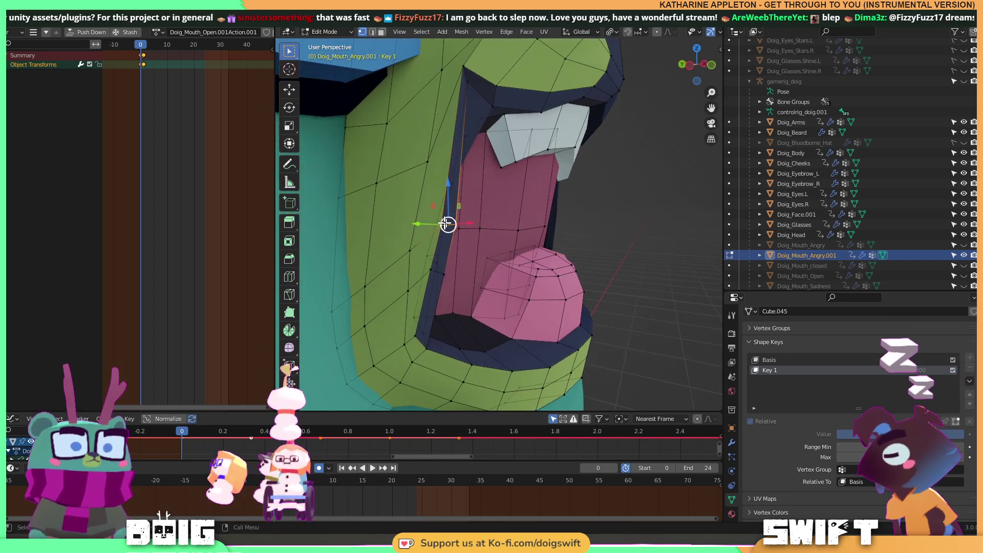
pyautogui.press('g')
pyautogui.press('y')
pyautogui.click(418, 238)
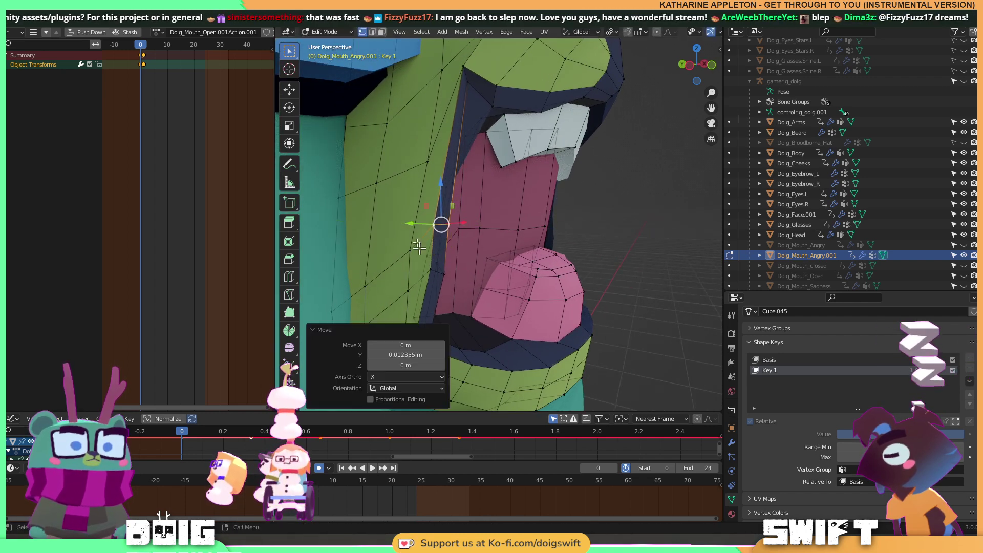
# Move the lower vertex of the mouth's side lip edge back about 0.008 m along Y.
pyautogui.click(432, 273)
pyautogui.press('g')
pyautogui.press('y')
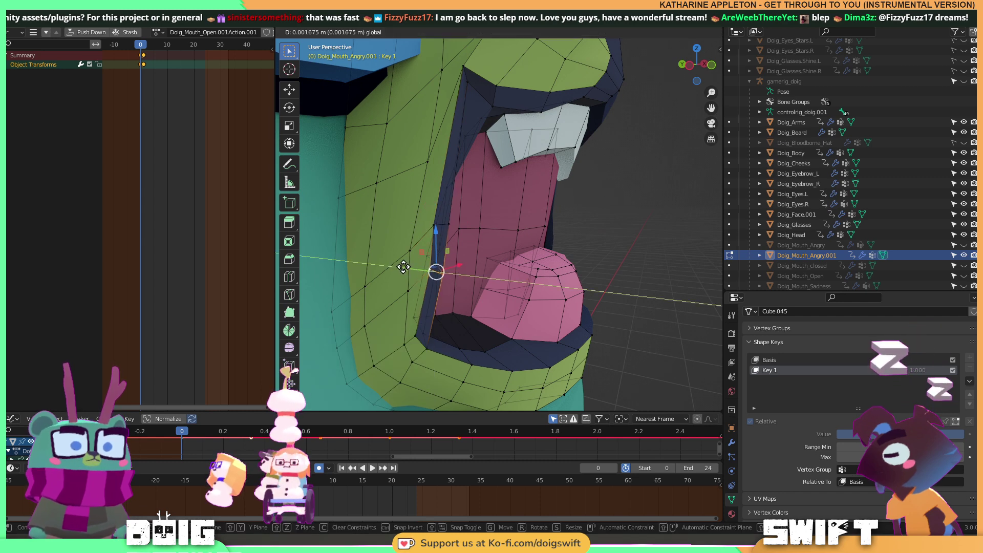
pyautogui.click(417, 248)
pyautogui.moveTo(417, 248); pyautogui.dragTo(463, 264, button='middle')
pyautogui.scroll(-3, 481, 263)
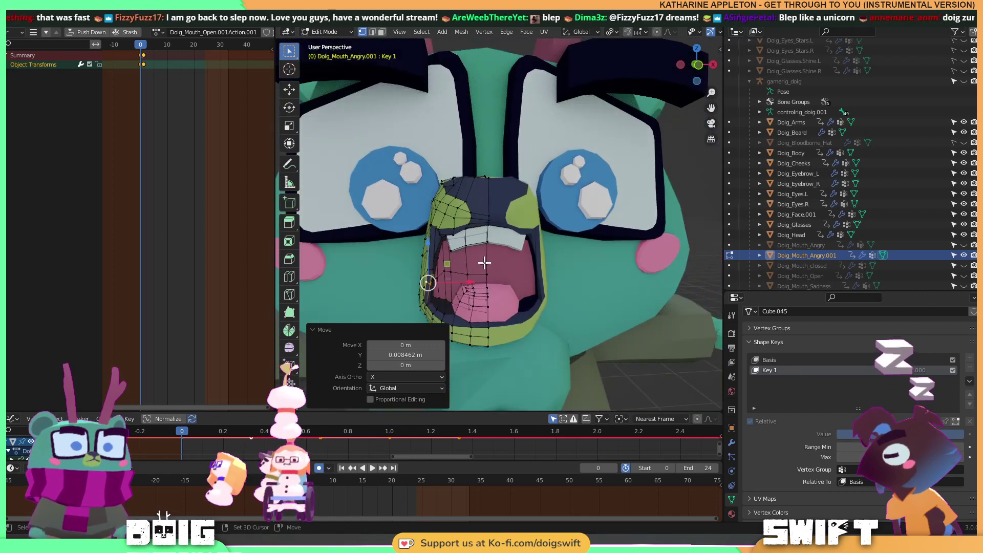
# Adjust the position of the upper mouth-corner vertex beside the teeth.
pyautogui.moveTo(509, 229); pyautogui.dragTo(421, 201, button='middle')
pyautogui.scroll(3, 458, 256)
pyautogui.scroll(2, 464, 246)
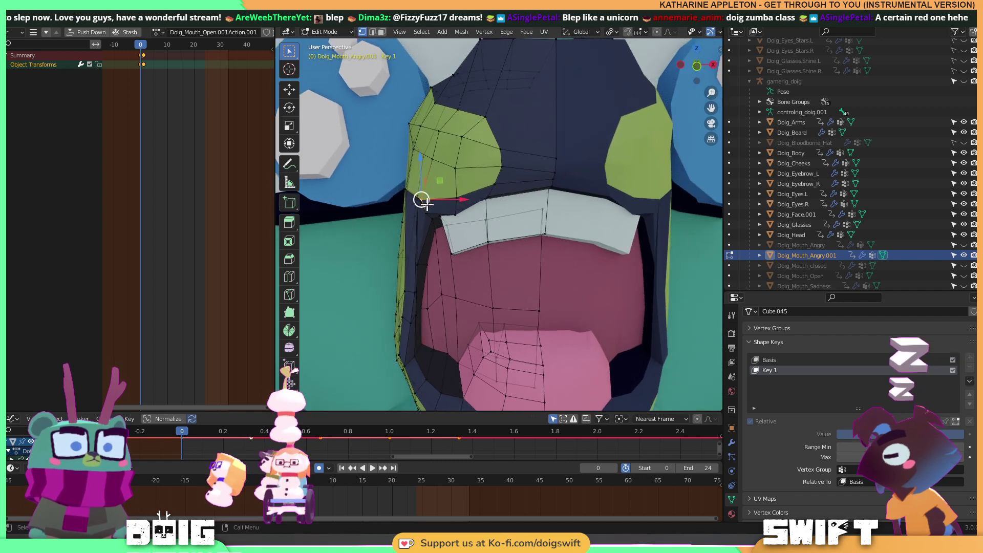
pyautogui.moveTo(460, 210); pyautogui.dragTo(453, 190)
# Nudge the outer lip vertex halfway down the side of the mouth slightly back along Y.
pyautogui.moveTo(454, 190); pyautogui.dragTo(505, 231, button='middle')
pyautogui.scroll(4, 496, 219)
pyautogui.click(485, 243)
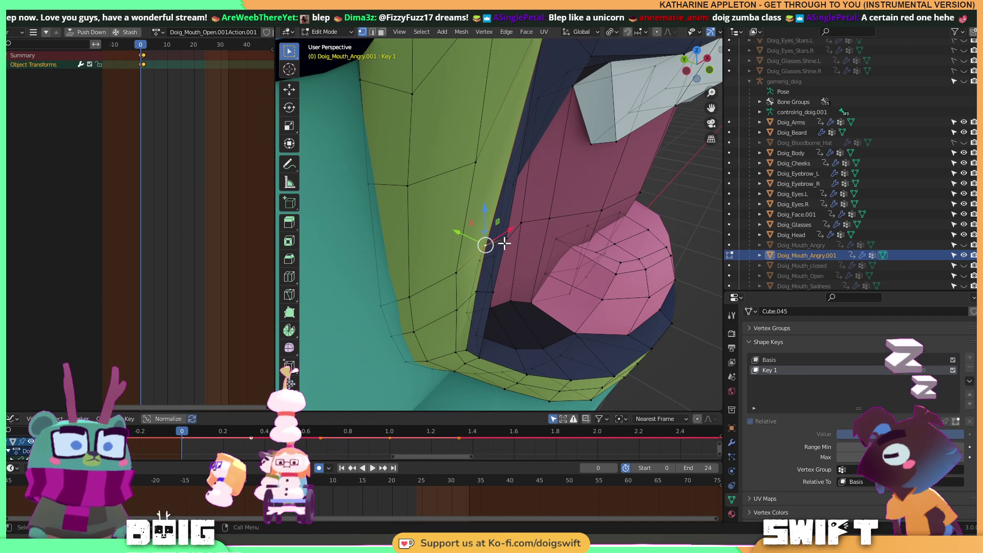
pyautogui.click(478, 225)
pyautogui.hotkey('ctrl', 'z')
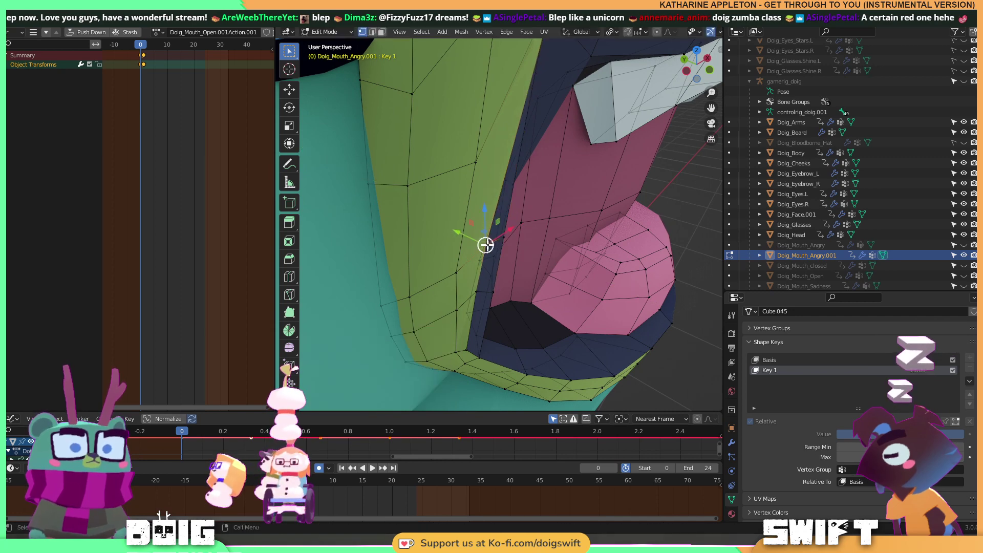
pyautogui.moveTo(460, 232); pyautogui.dragTo(451, 231)
# Move the inner lip vertex just above the lower mouth corner back about 0.0045 m along Y.
pyautogui.click(449, 278)
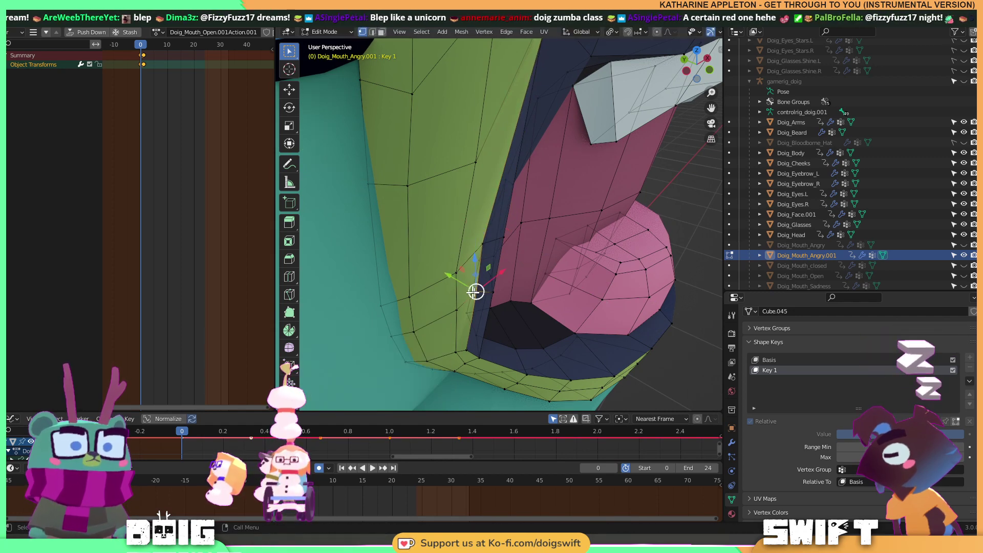
pyautogui.press('g')
pyautogui.click(492, 292)
pyautogui.click(472, 287)
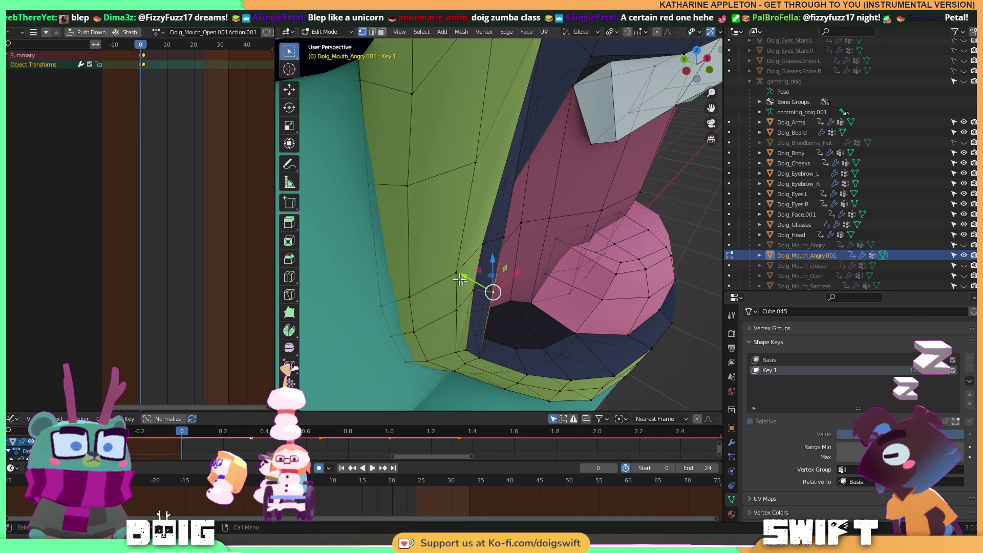
pyautogui.moveTo(467, 276); pyautogui.dragTo(463, 278)
# Inspect the reshaped open mouth from the front and three-quarter angles and return to Object Mode.
pyautogui.scroll(-3, 487, 263)
pyautogui.moveTo(487, 263); pyautogui.dragTo(617, 189, button='middle')
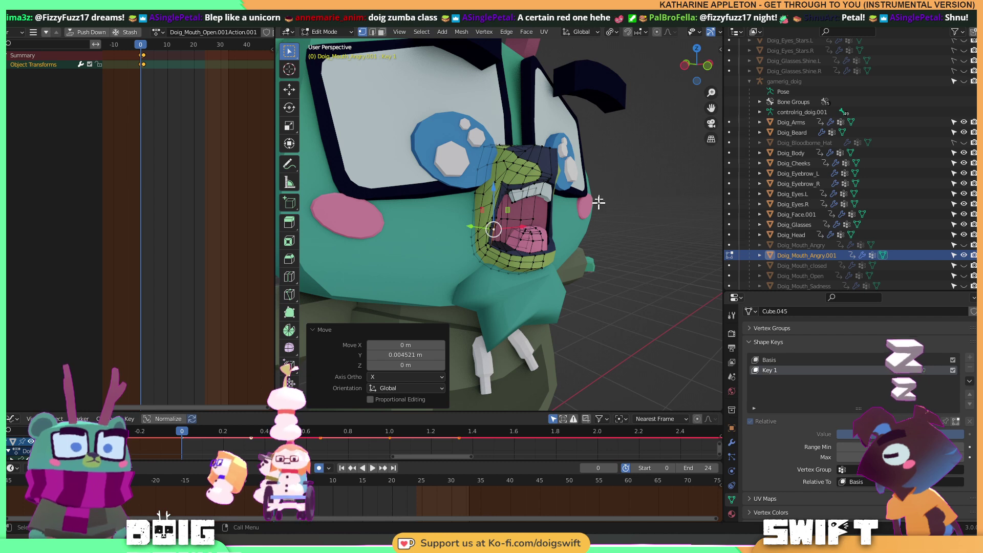
pyautogui.scroll(5, 611, 213)
pyautogui.moveTo(498, 193); pyautogui.dragTo(522, 193, button='middle')
pyautogui.scroll(-6, 516, 189)
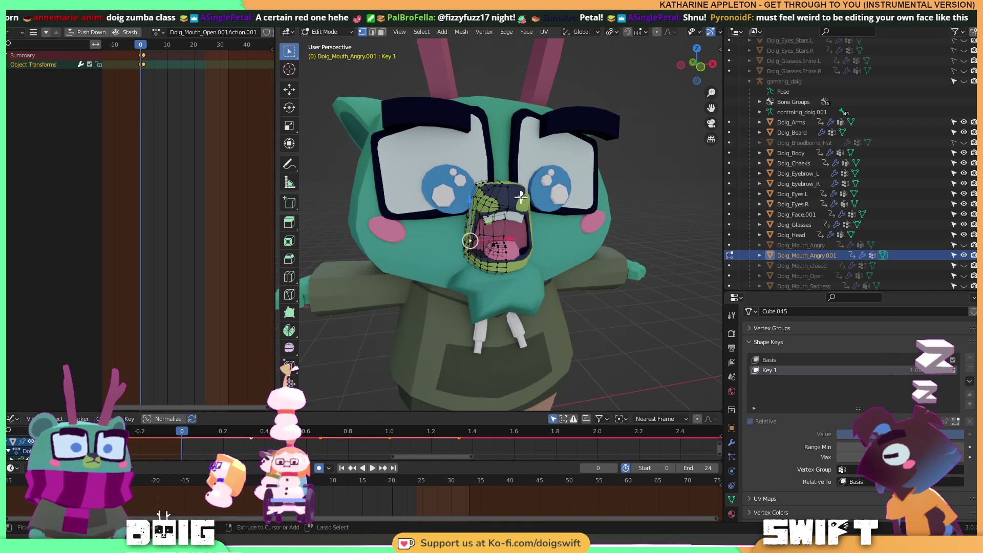
pyautogui.scroll(4, 511, 205)
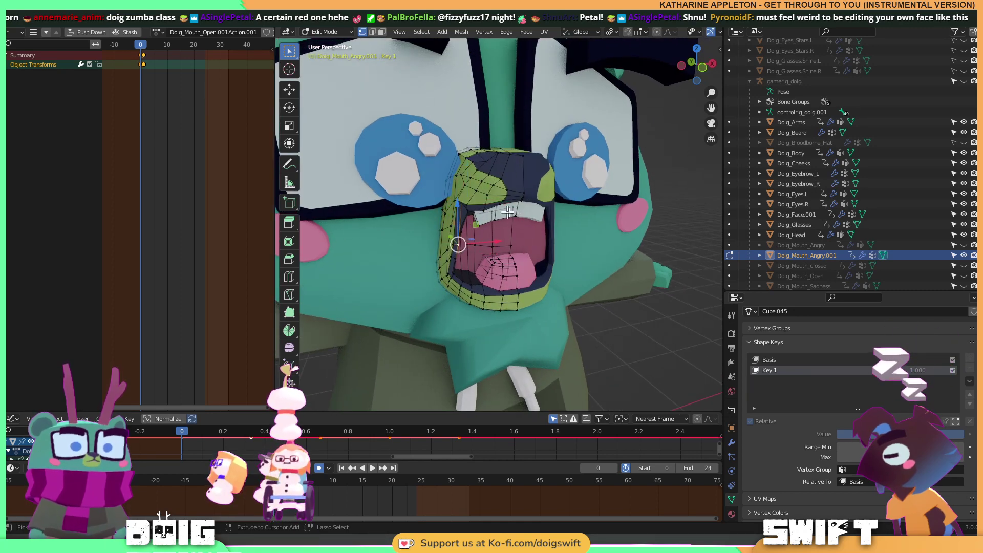
pyautogui.moveTo(496, 218); pyautogui.dragTo(520, 216, button='middle')
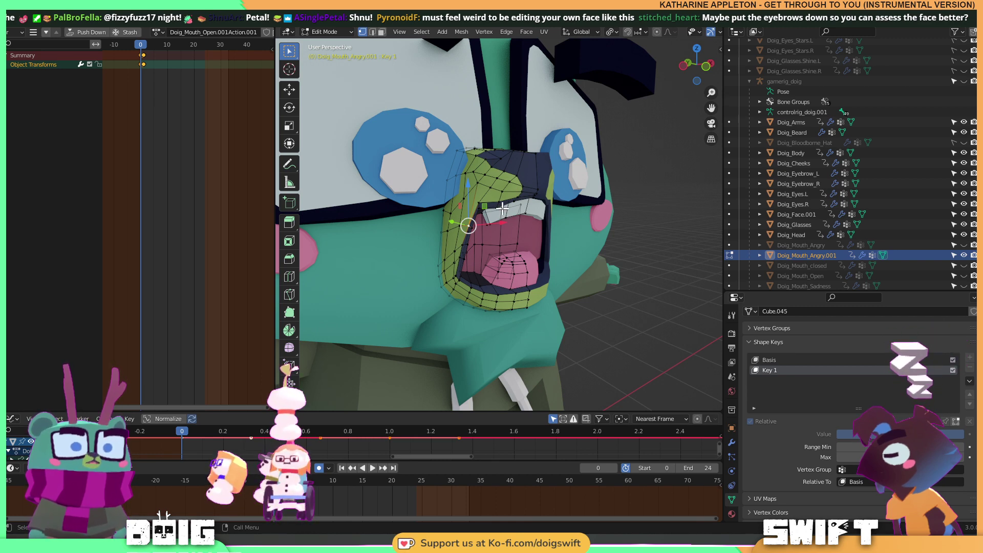
pyautogui.scroll(-5, 502, 207)
pyautogui.moveTo(492, 183); pyautogui.dragTo(494, 217, button='middle')
pyautogui.press('Tab')
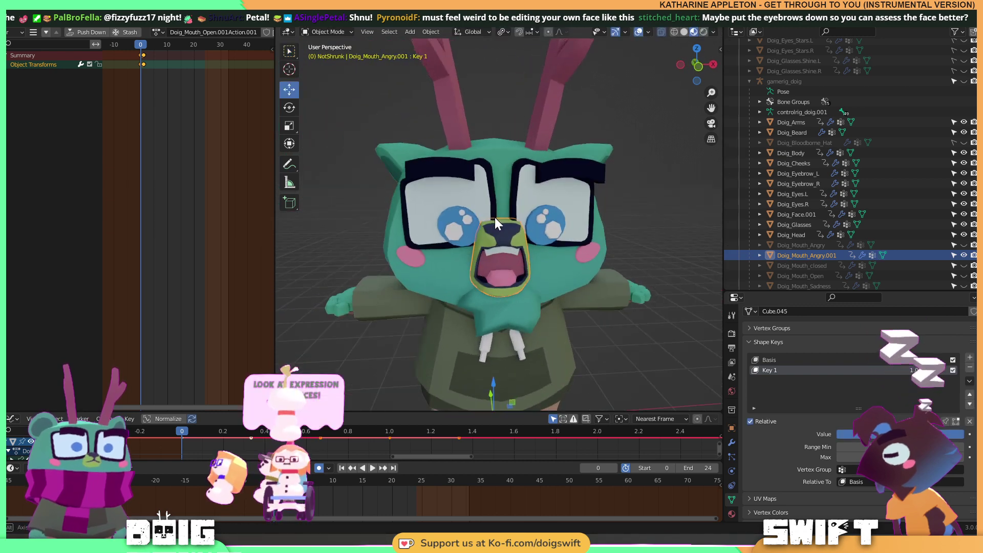
# Hide the eye highlights mesh and set Key 6 to 0 on both Doig_Eyes.R and Doig_Eyes.L.
pyautogui.click(463, 233)
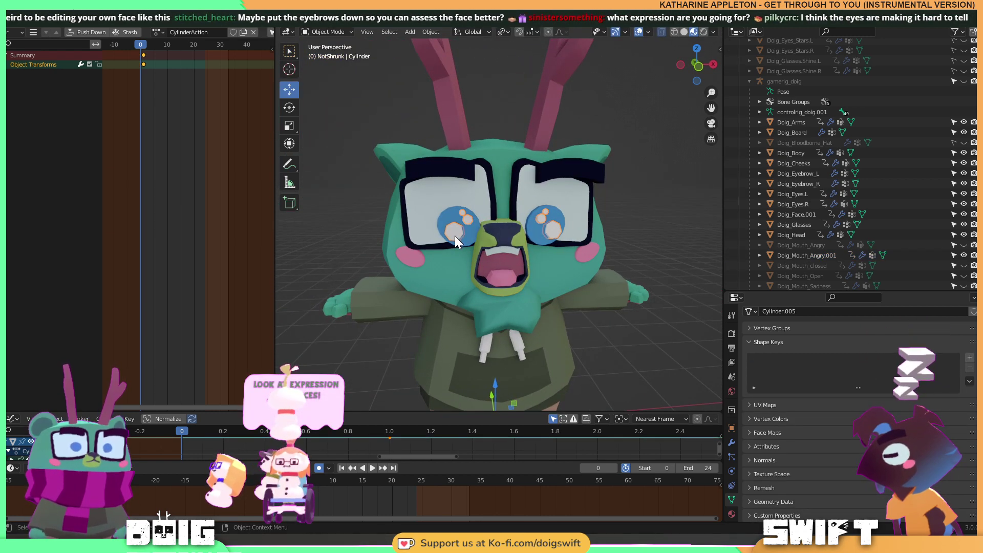
pyautogui.press('h')
pyautogui.click(460, 225)
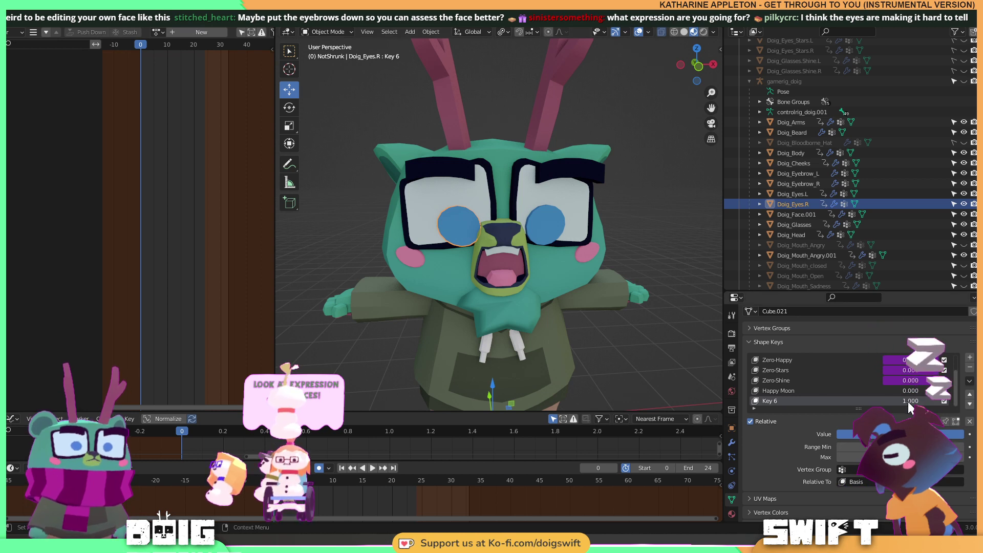
pyautogui.moveTo(908, 401); pyautogui.dragTo(835, 353)
pyautogui.click(555, 228)
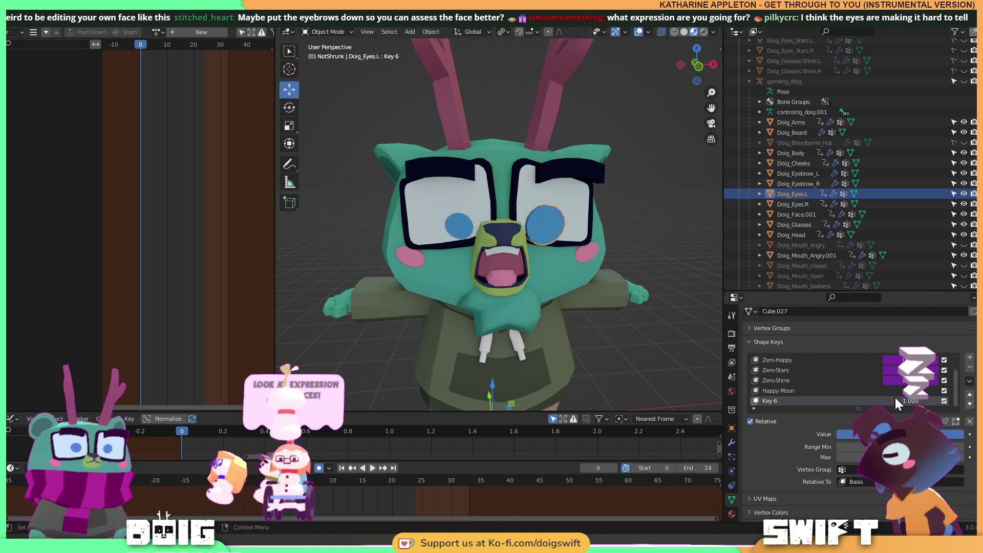
pyautogui.moveTo(910, 403); pyautogui.dragTo(839, 403)
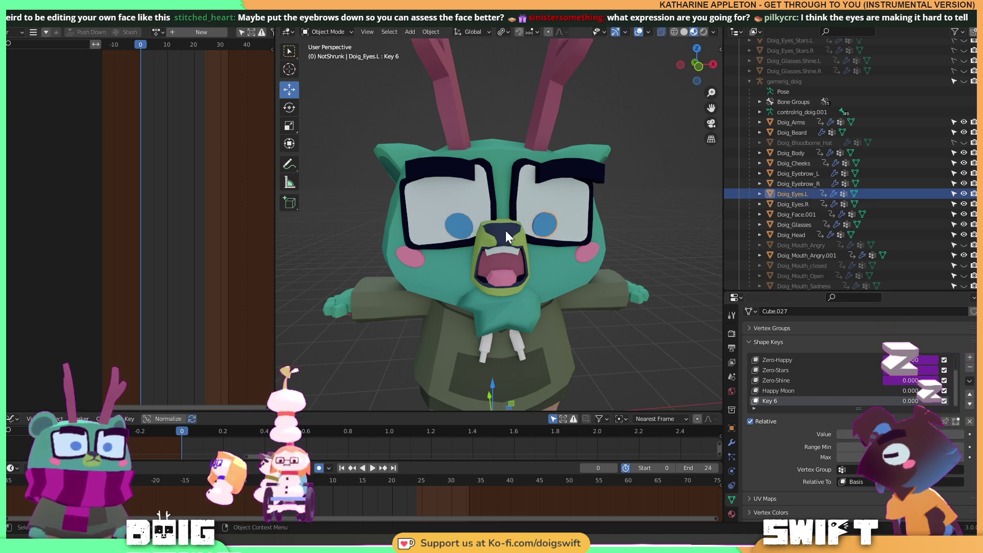
# Add a new shape key to the Doig_Eyes.L mesh.
pyautogui.scroll(2, 505, 230)
pyautogui.click(970, 357)
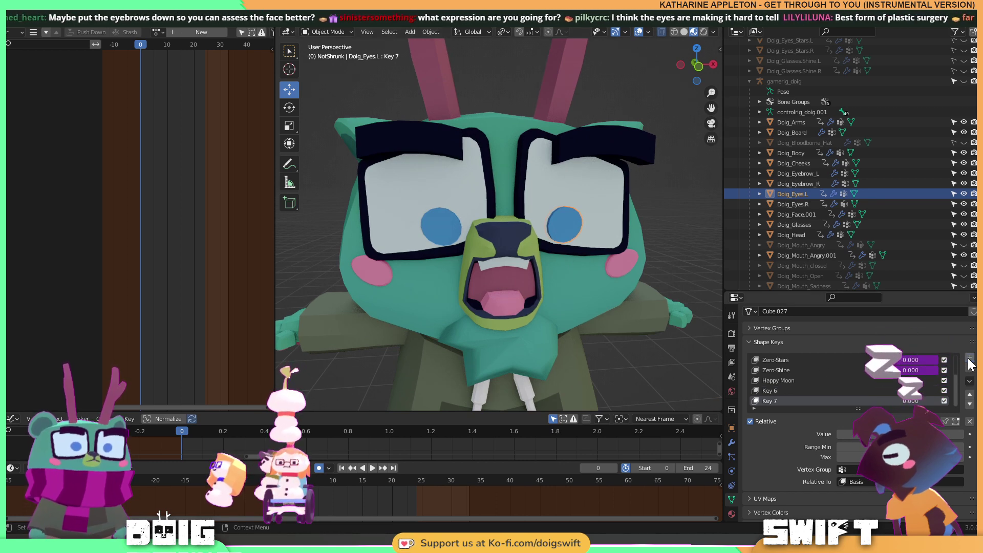
# Scale down the whole Doig_Eyes.L mesh in its Key 7 shape key and shift it along Y.
pyautogui.press('Tab')
pyautogui.moveTo(614, 215); pyautogui.dragTo(655, 174, button='middle')
pyautogui.press('a')
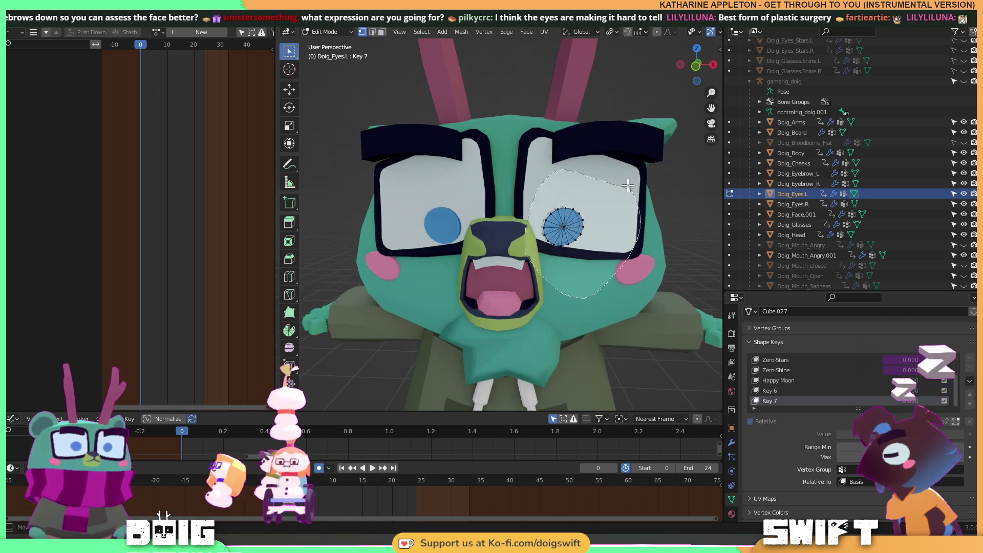
pyautogui.press('s')
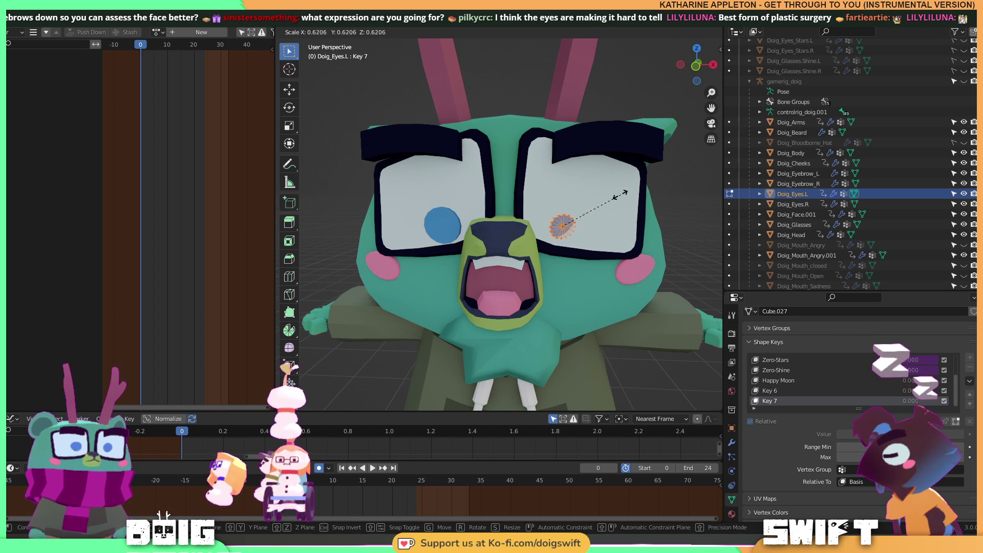
pyautogui.click(617, 196)
pyautogui.moveTo(617, 196); pyautogui.dragTo(607, 215, button='middle')
pyautogui.press('g')
pyautogui.press('y')
pyautogui.click(535, 275)
pyautogui.press('Tab')
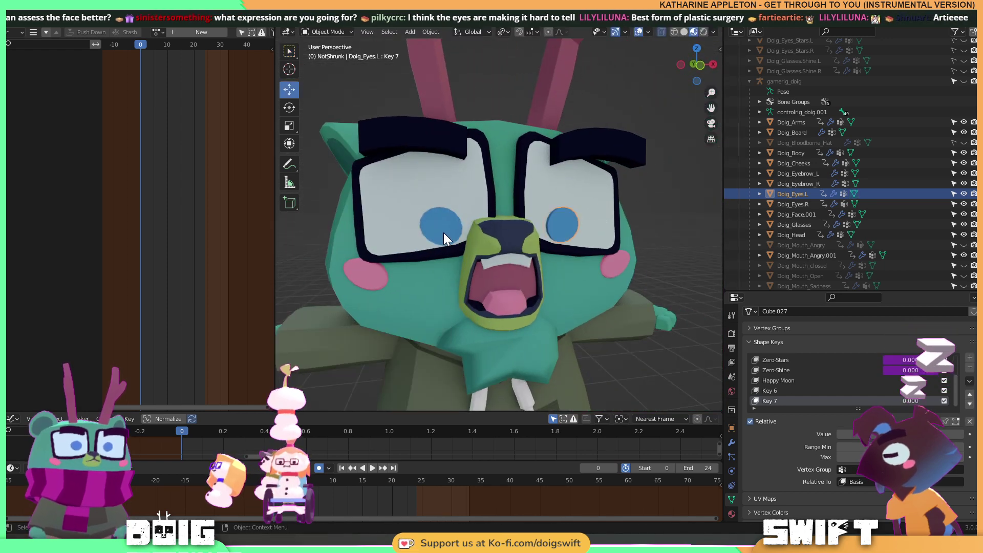
# Add a new shape key to the Doig_Eyes.R mesh.
pyautogui.click(443, 232)
pyautogui.press('Tab')
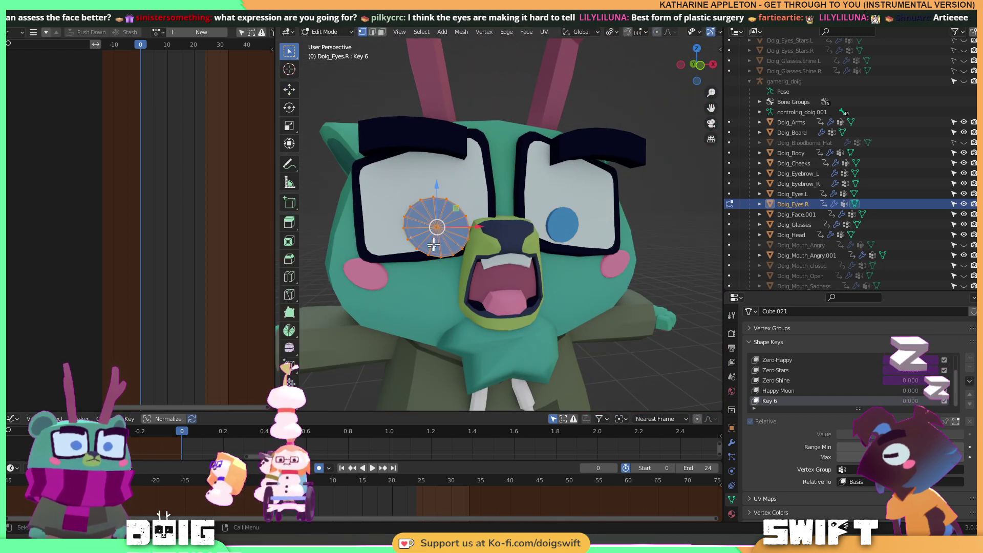
pyautogui.press('Tab')
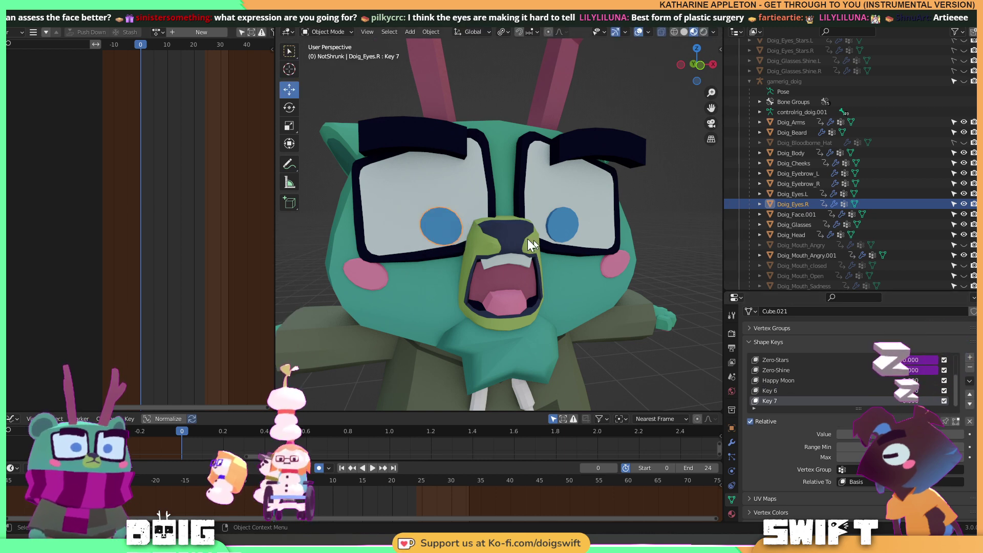
# Scale the whole Doig_Eyes.R mesh to about 0.496 in its Key 7 shape key and adjust its depth along Y.
pyautogui.press('Tab')
pyautogui.press('a')
pyautogui.moveTo(430, 220); pyautogui.dragTo(450, 222, button='middle')
pyautogui.press('s')
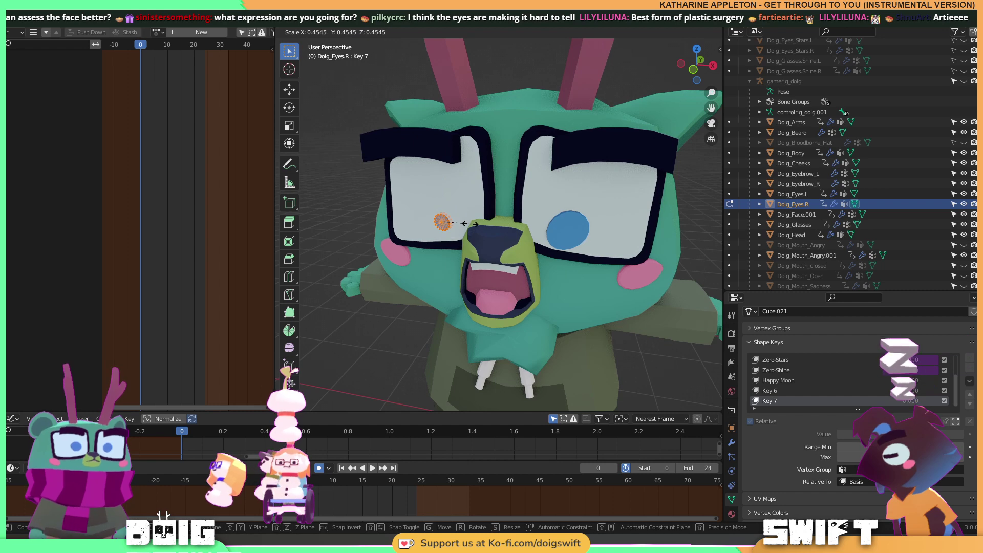
pyautogui.click(480, 223)
pyautogui.moveTo(480, 223); pyautogui.dragTo(490, 196, button='middle')
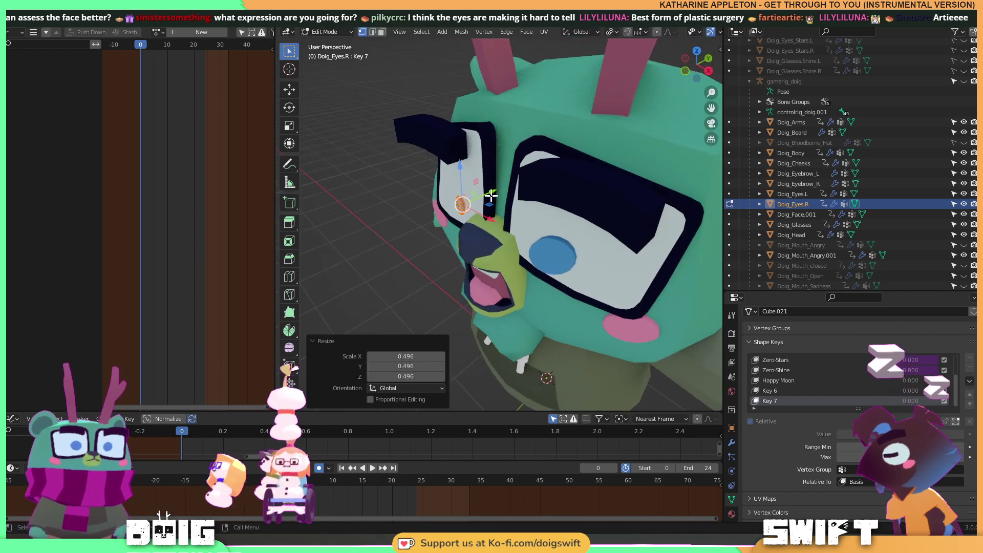
pyautogui.moveTo(490, 196); pyautogui.dragTo(488, 199)
pyautogui.moveTo(489, 200); pyautogui.dragTo(601, 163, button='middle')
# Return to Object Mode and set Key 7 to 1 on both Doig_Eyes.R and Doig_Eyes.L.
pyautogui.press('Tab')
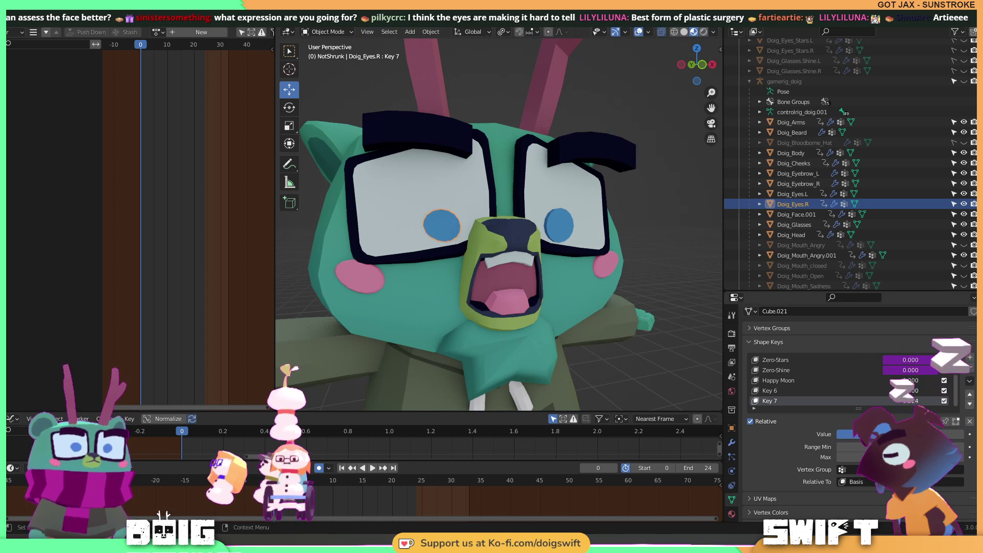
pyautogui.click(560, 227)
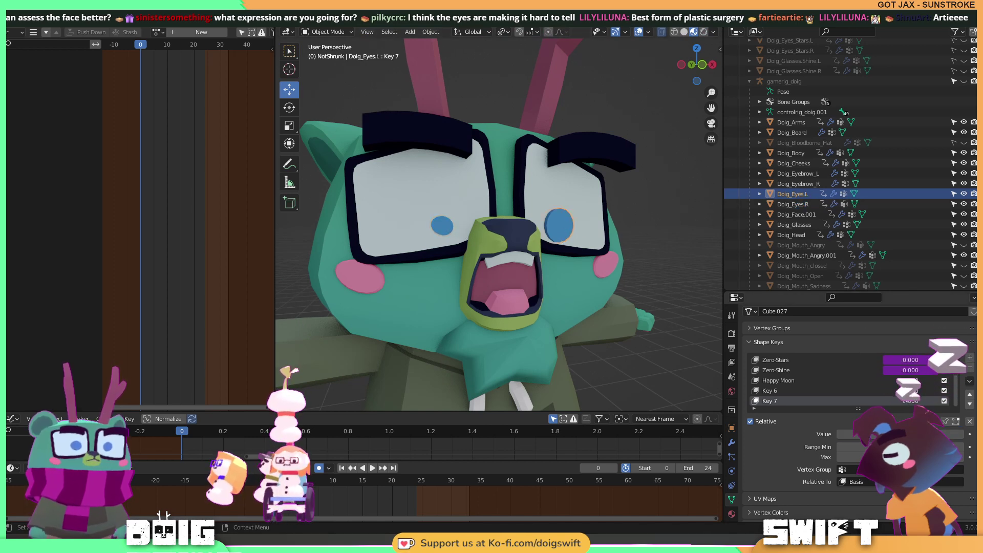
pyautogui.moveTo(845, 434); pyautogui.dragTo(962, 434)
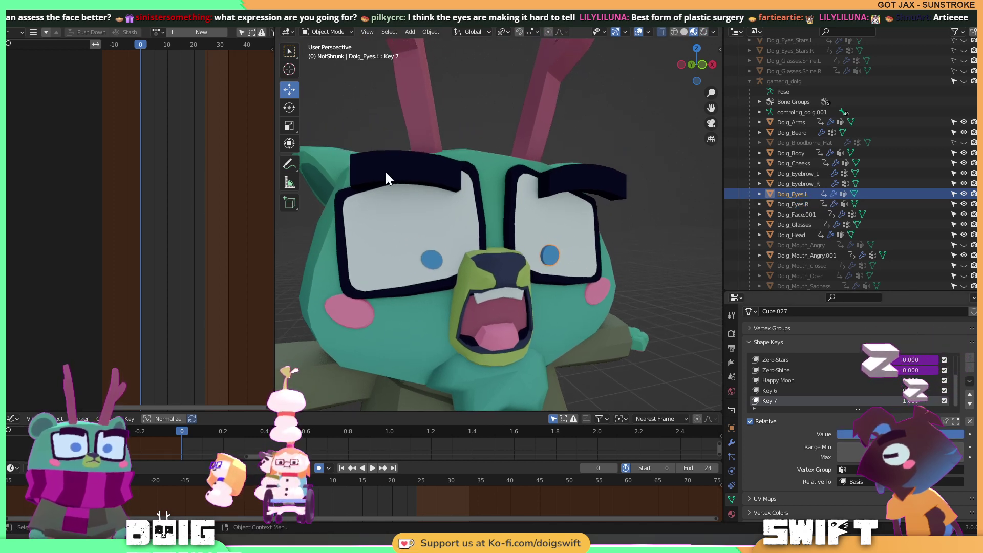
# Rename the Key 2 shape key on Doig_Eyebrow_L to Angry and set its value to 1.
pyautogui.click(385, 170)
pyautogui.doubleClick(770, 380)
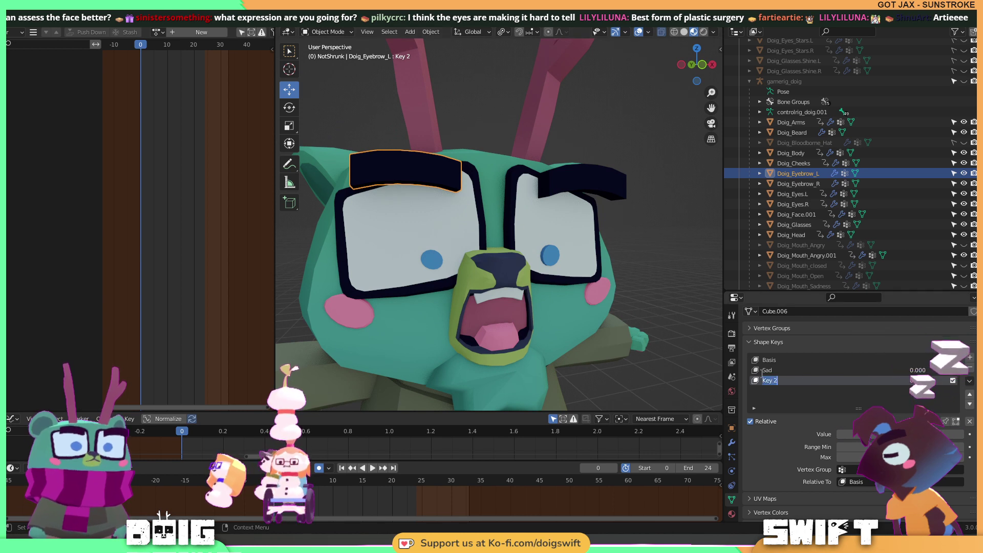
pyautogui.write('Angry')
pyautogui.press('Return')
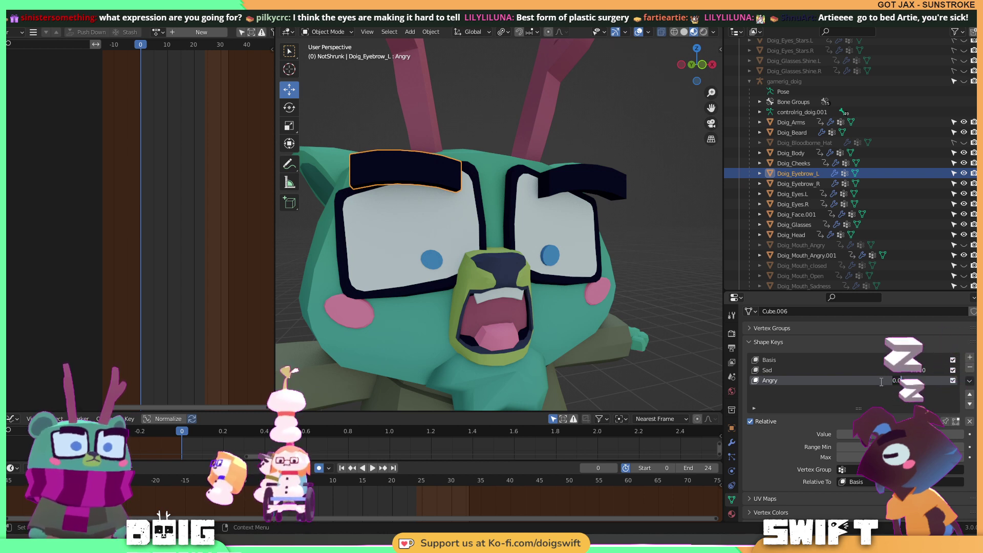
pyautogui.write('1')
pyautogui.press('Return')
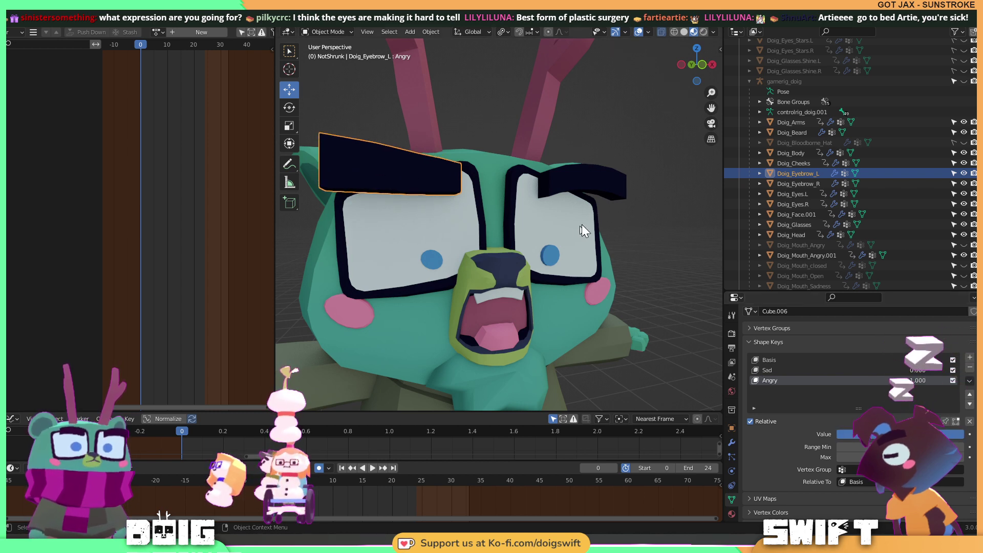
# Rename the Key 2 shape key on Doig_Eyebrow_R to Angry and set its value to 1.
pyautogui.click(598, 179)
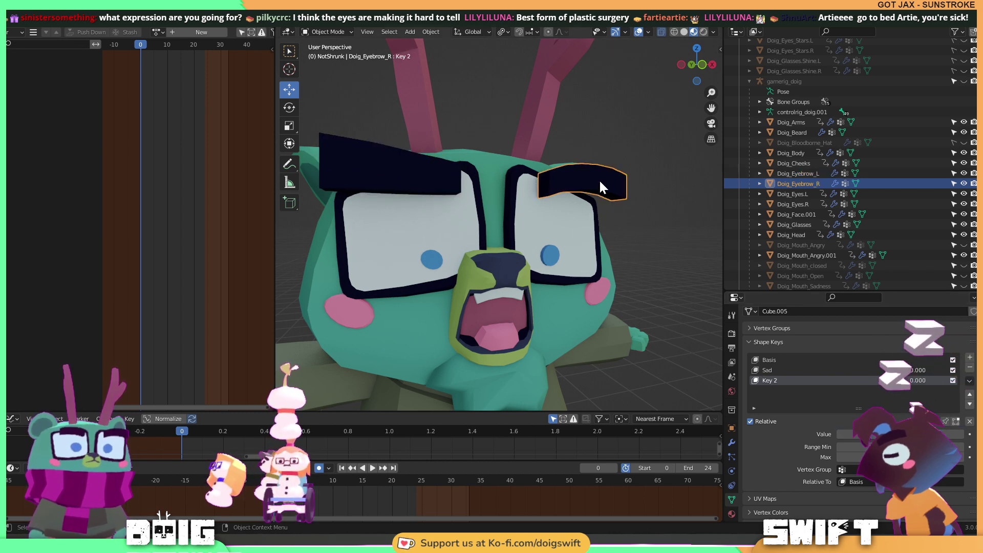
pyautogui.doubleClick(771, 381)
pyautogui.write('Angry')
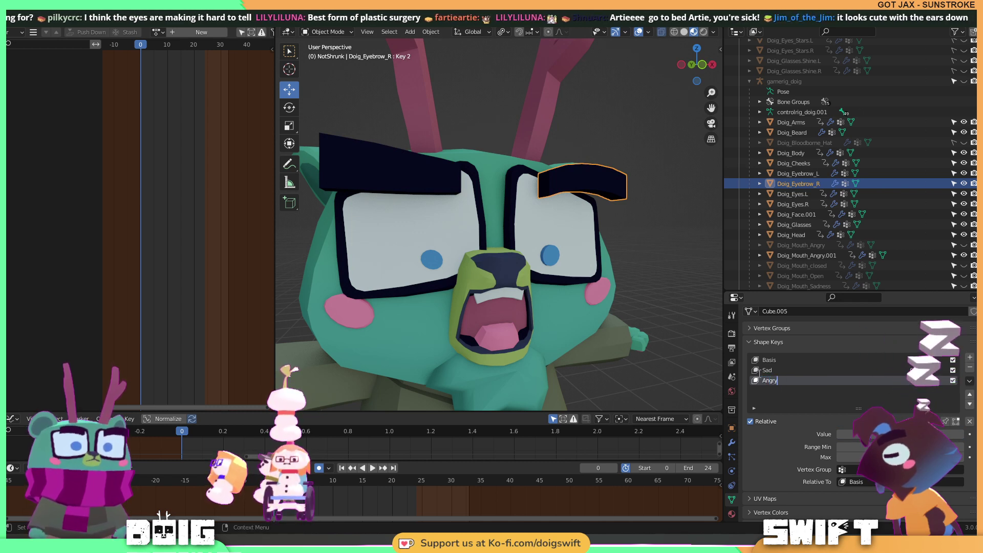
pyautogui.press('Return')
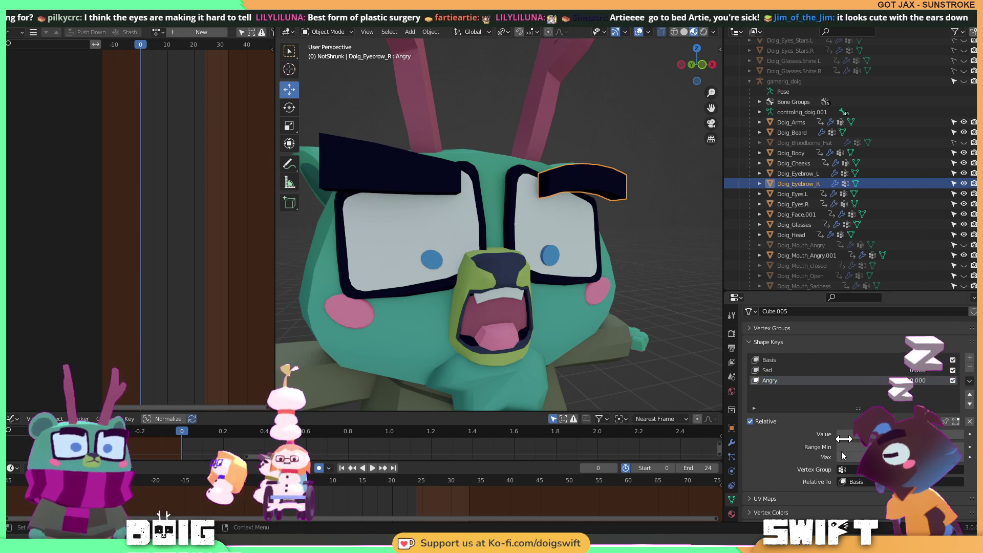
pyautogui.moveTo(917, 380); pyautogui.dragTo(957, 380)
pyautogui.moveTo(545, 152); pyautogui.dragTo(526, 229, button='middle')
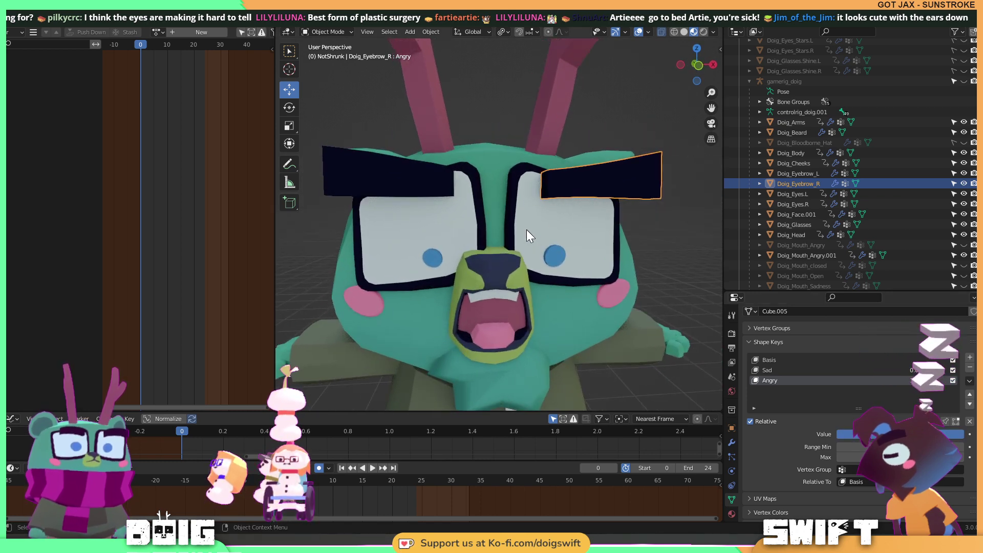
# On the Doig_Glasses mesh, set the Sad shape key to 0 and the Angry shape key to 1.
pyautogui.click(545, 281)
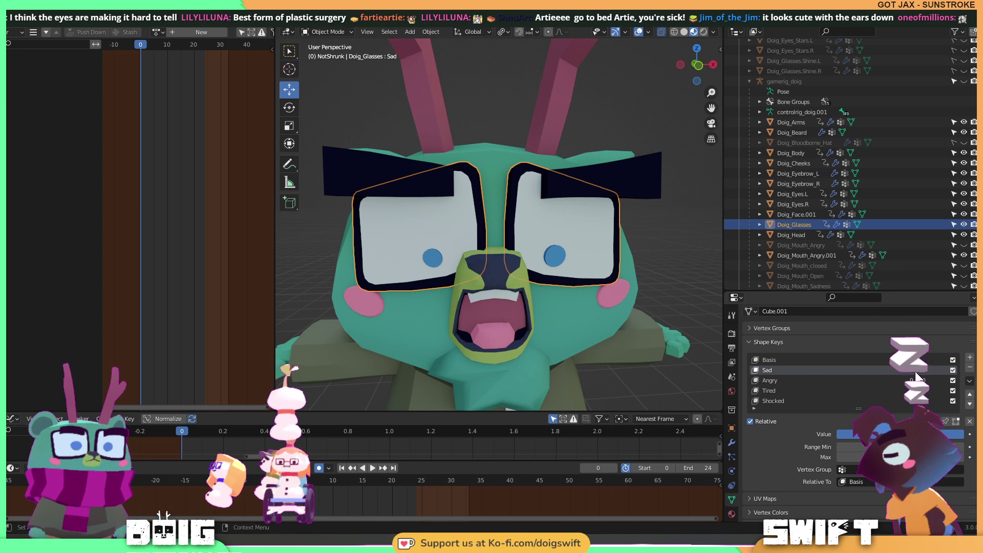
pyautogui.moveTo(887, 369); pyautogui.dragTo(840, 369)
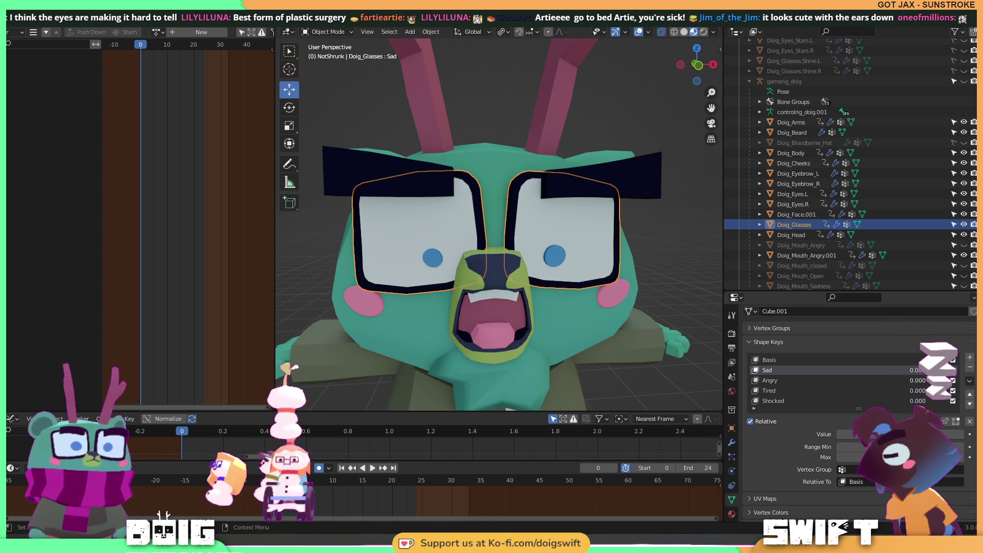
pyautogui.moveTo(914, 380); pyautogui.dragTo(942, 380)
pyautogui.moveTo(566, 275); pyautogui.dragTo(529, 252, button='middle')
pyautogui.scroll(-3, 462, 258)
pyautogui.scroll(3, 512, 247)
pyautogui.moveTo(523, 217); pyautogui.dragTo(486, 227, button='middle')
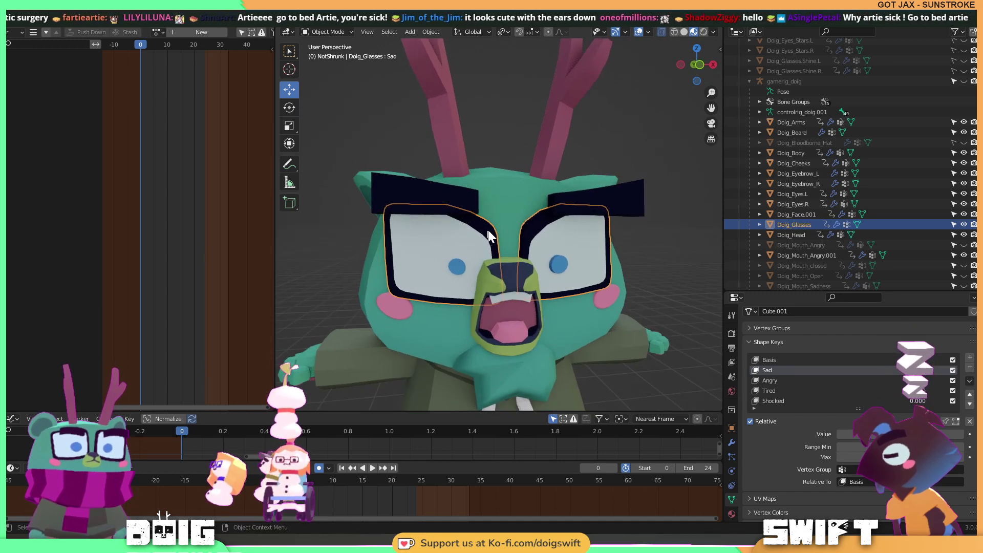
# In the glasses' Angry shape key, lower the upper middle rim vertices of the lens under Doig_Eyebrow_L about 0.136 m along Z.
pyautogui.click(772, 380)
pyautogui.press('Tab')
pyautogui.moveTo(494, 249)
pyautogui.mouseDown(button='middle')
pyautogui.moveTo(520, 233)
pyautogui.moveTo(613, 260)
pyautogui.moveTo(486, 267)
pyautogui.mouseUp(button='middle')
pyautogui.scroll(-2, 485, 268)
pyautogui.scroll(5, 486, 235)
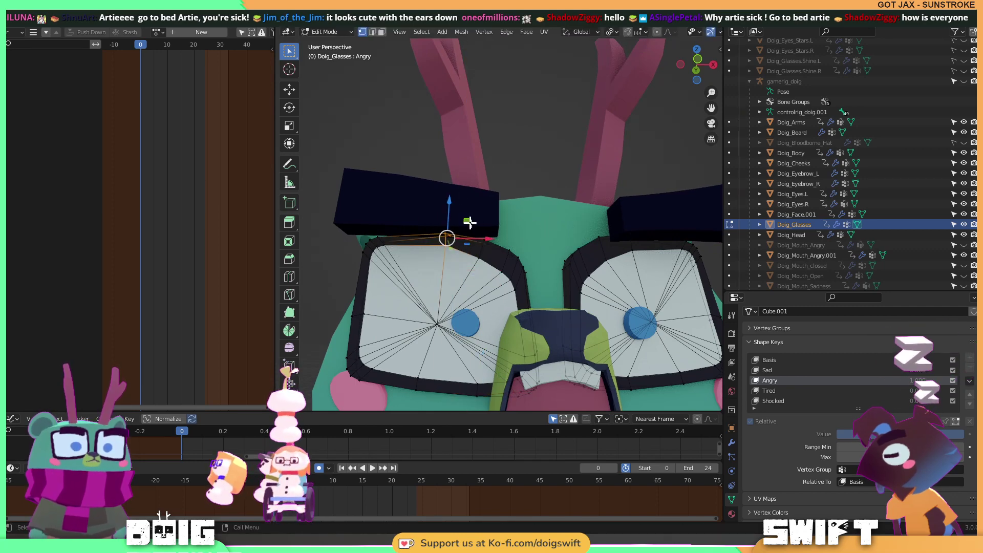
pyautogui.moveTo(451, 201); pyautogui.dragTo(500, 245)
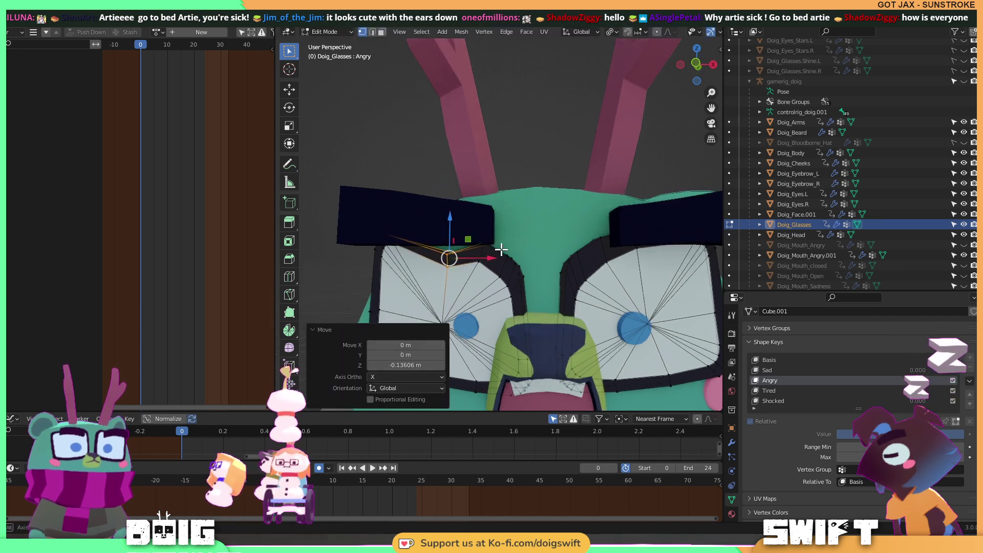
# Lower the inner upper corner of the glasses rim under Doig_Eyebrow_L about 0.143 m along Z.
pyautogui.click(558, 251)
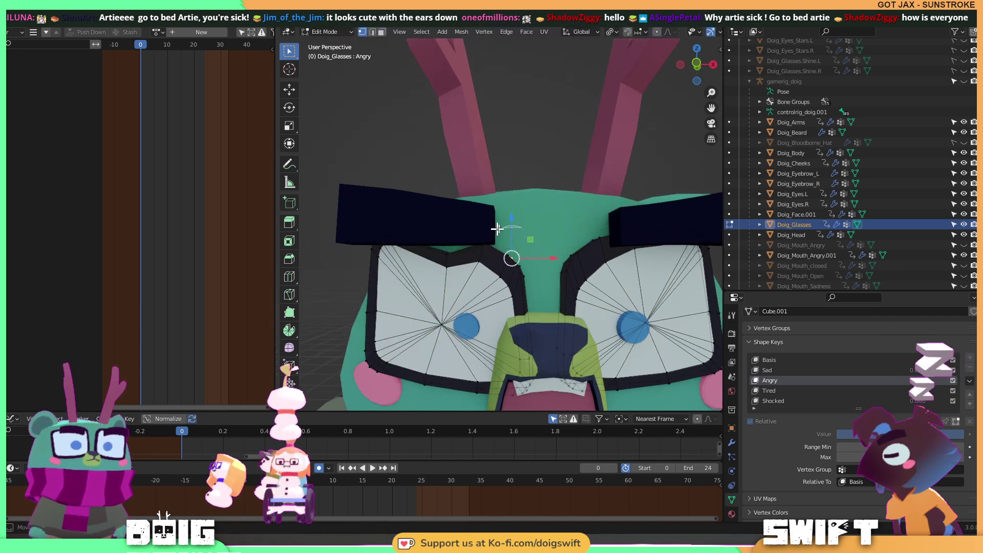
pyautogui.moveTo(541, 275); pyautogui.dragTo(499, 298)
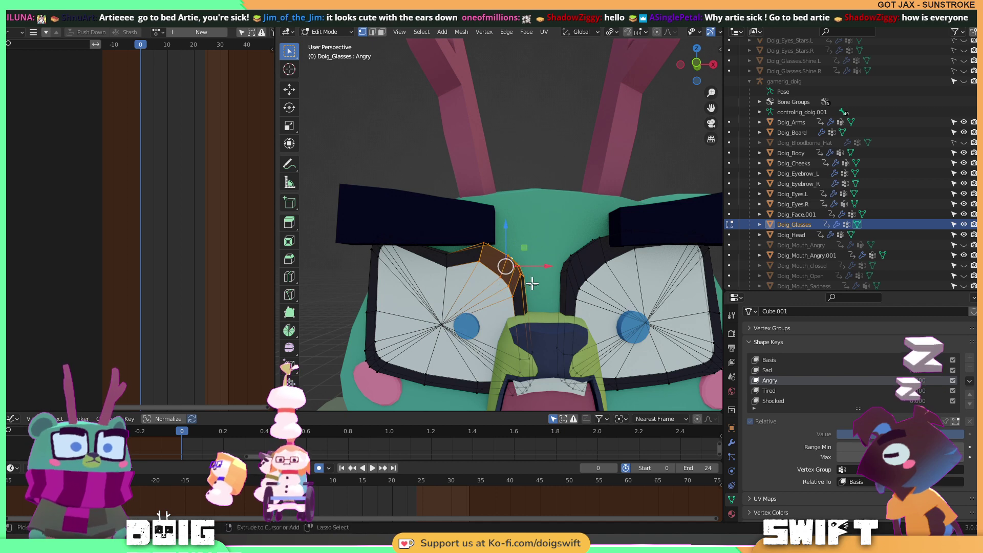
pyautogui.moveTo(509, 242); pyautogui.dragTo(510, 254)
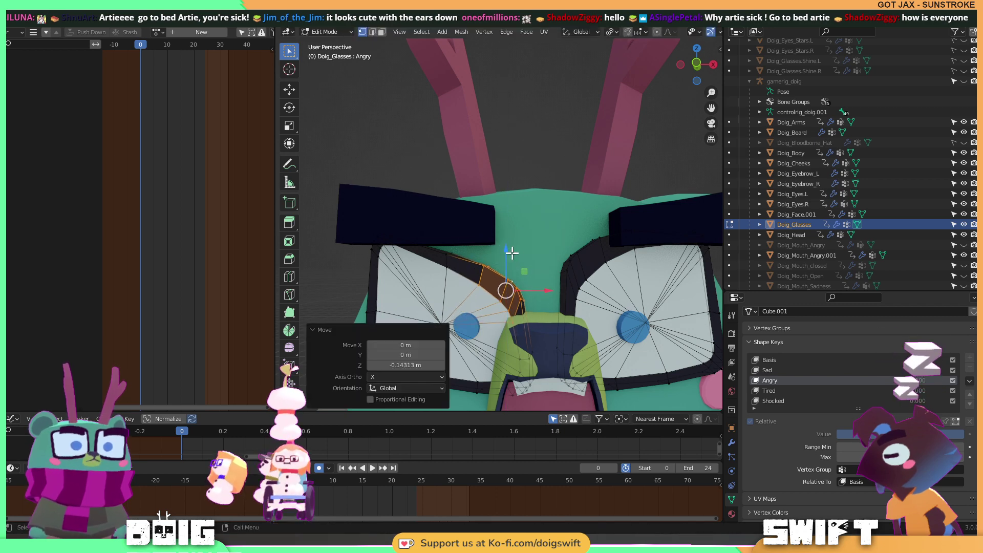
pyautogui.scroll(-3, 566, 289)
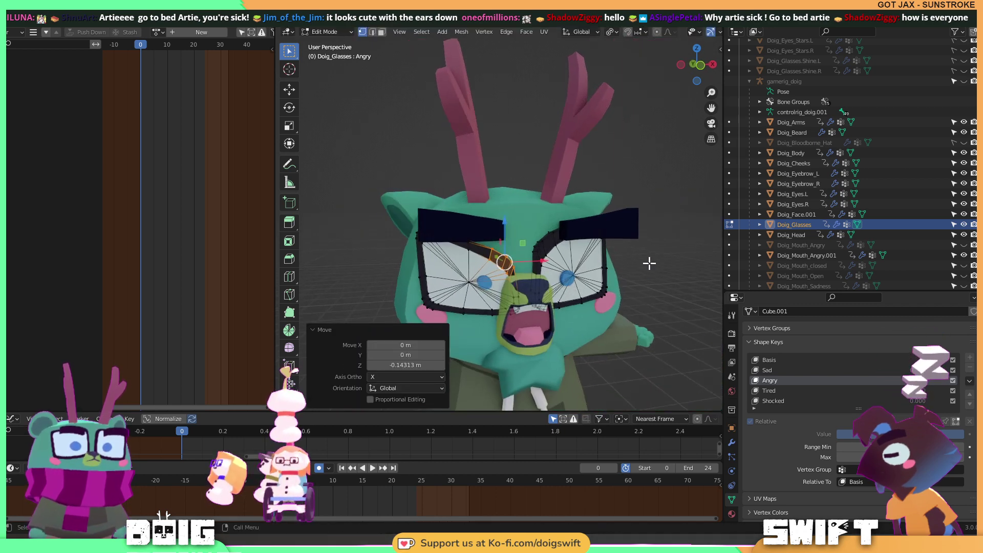
pyautogui.click(648, 263)
# Lower the inner upper corner of the glasses rim under Doig_Eyebrow_R about 0.149 m along Z.
pyautogui.scroll(5, 550, 230)
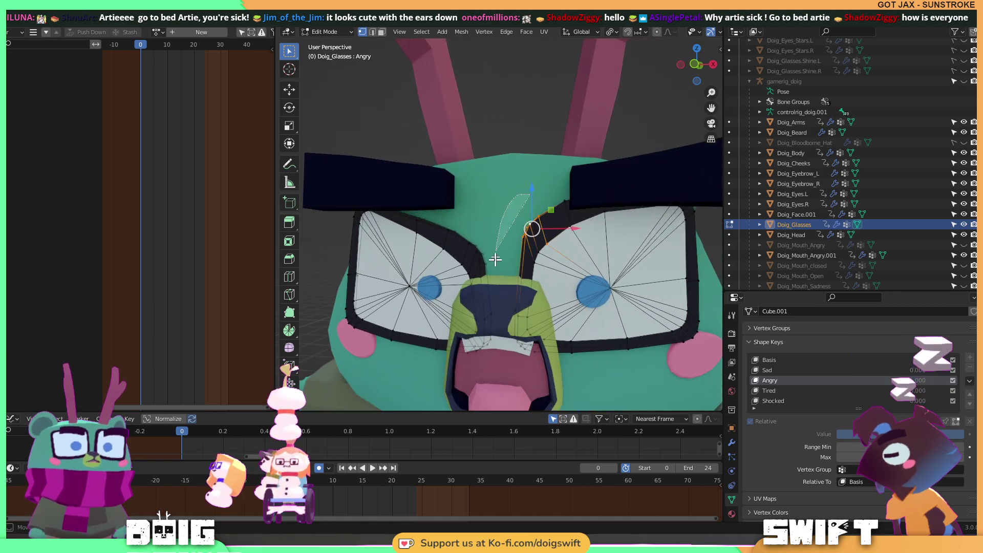
pyautogui.moveTo(557, 214); pyautogui.dragTo(533, 224)
pyautogui.moveTo(532, 224); pyautogui.dragTo(537, 225, button='middle')
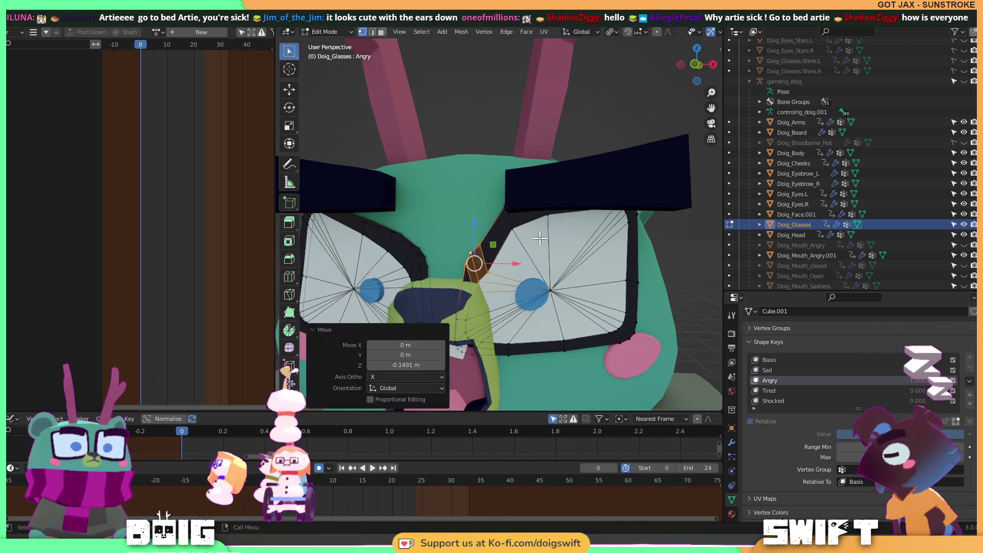
# Undo the last change and lower the rim vertices just below the inner end of Doig_Eyebrow_R about 0.139 m along Z.
pyautogui.hotkey('ctrl', 'z')
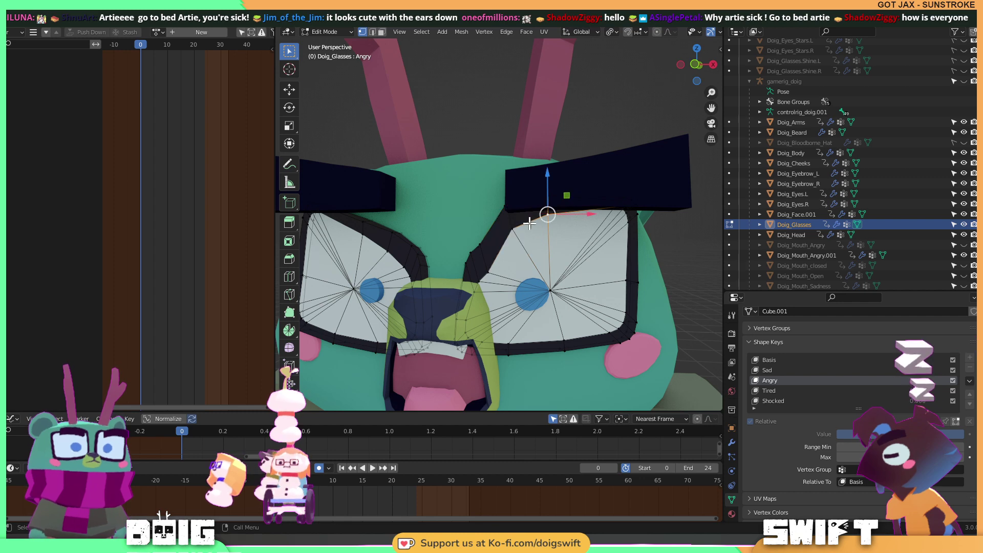
pyautogui.keyDown('ctrl'); pyautogui.moveTo(482, 200); pyautogui.dragTo(509, 209, button='right'); pyautogui.keyUp('ctrl')
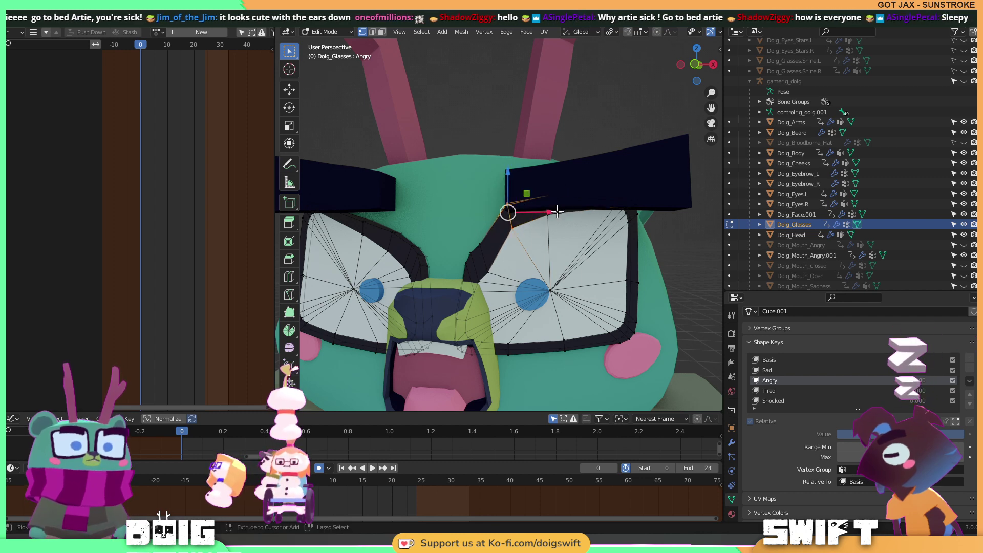
pyautogui.moveTo(505, 180); pyautogui.dragTo(506, 208)
pyautogui.moveTo(506, 207); pyautogui.dragTo(528, 179, button='middle')
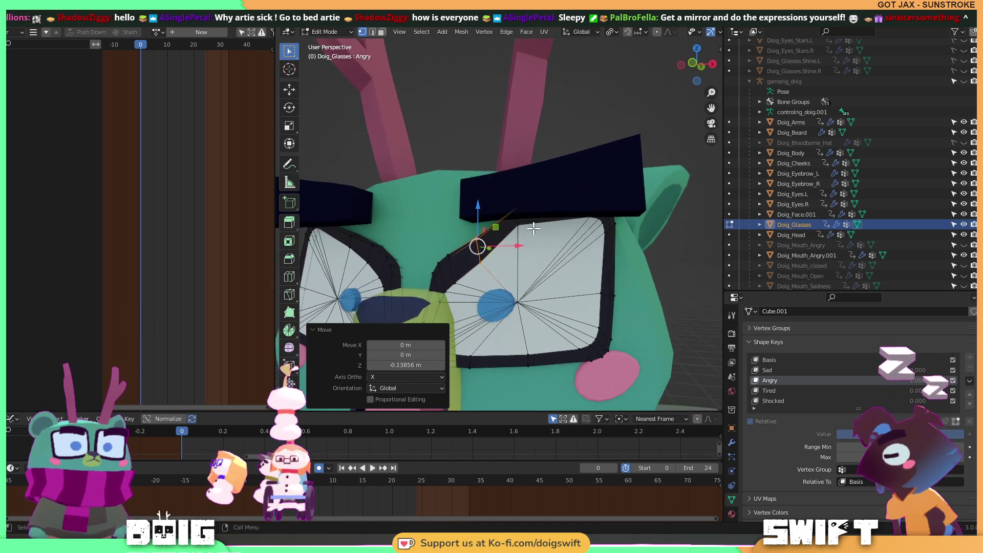
# Undo the last change, lower the adjoining upper rim vertices under Doig_Eyebrow_R along Z, and return to Object Mode.
pyautogui.hotkey('ctrl', 'z')
pyautogui.keyDown('ctrl'); pyautogui.moveTo(521, 239); pyautogui.dragTo(521, 240, button='right'); pyautogui.keyUp('ctrl')
pyautogui.moveTo(517, 177); pyautogui.dragTo(520, 198)
pyautogui.scroll(-4, 512, 205)
pyautogui.moveTo(501, 281); pyautogui.dragTo(588, 336, button='middle')
pyautogui.press('Tab')
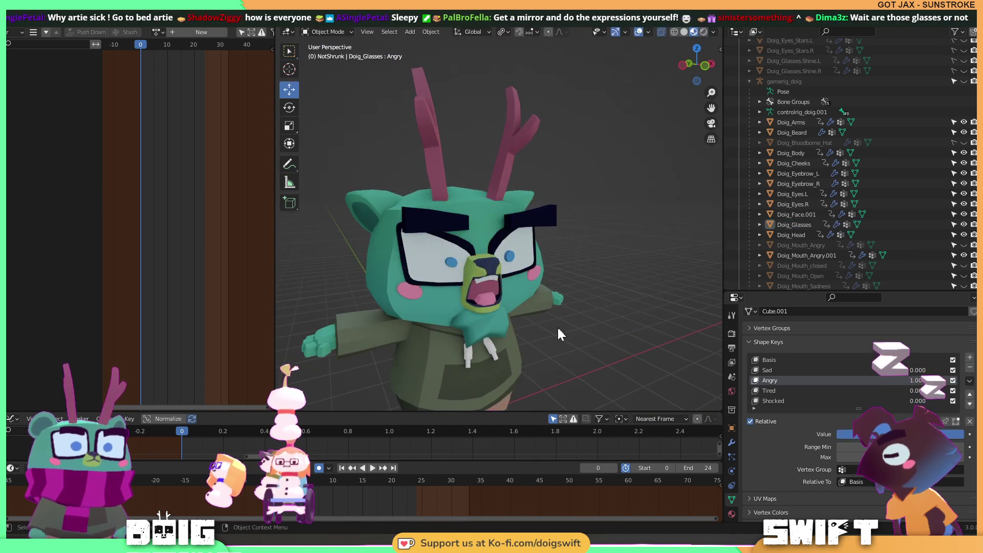
pyautogui.moveTo(518, 281); pyautogui.dragTo(496, 268, button='middle')
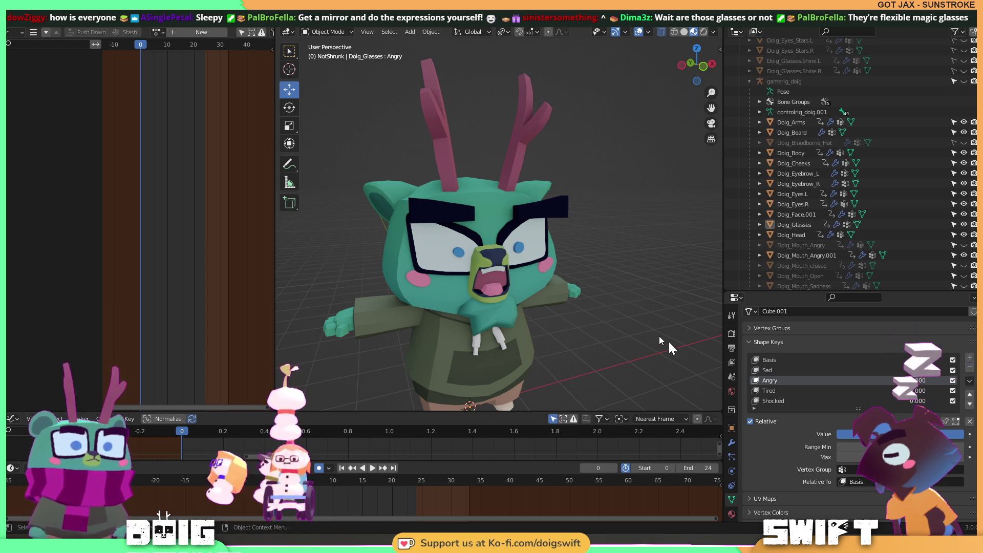
# In Edit Mode on Doig_Glasses, slide an inner-edge rim vertex under Doig_Eyebrow_L along its edge by a factor of about 0.344.
pyautogui.moveTo(713, 235); pyautogui.dragTo(458, 237, button='middle')
pyautogui.scroll(5, 489, 237)
pyautogui.press('Tab')
pyautogui.scroll(7, 459, 236)
pyautogui.click(383, 225)
pyautogui.moveTo(383, 226); pyautogui.dragTo(450, 221, button='middle')
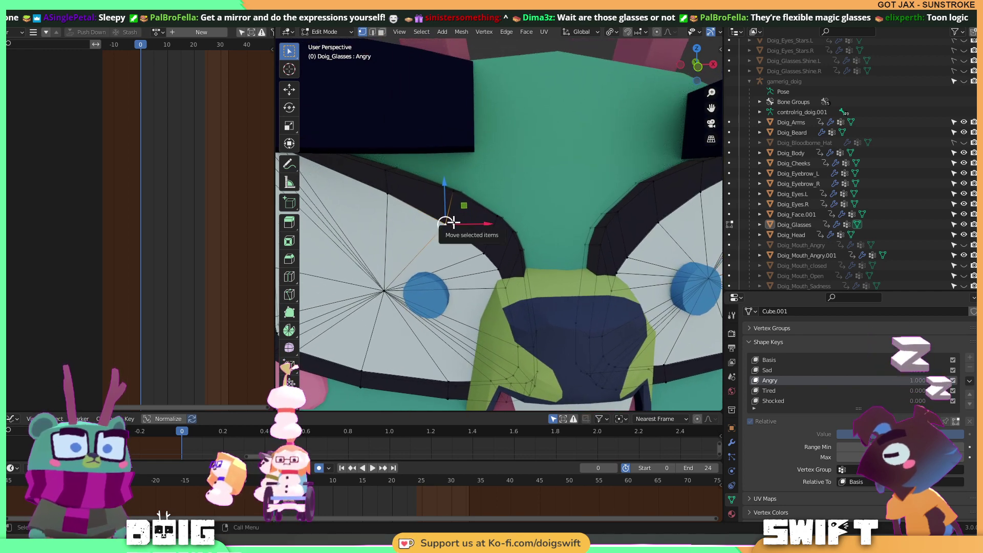
pyautogui.press('g')
pyautogui.press('g')
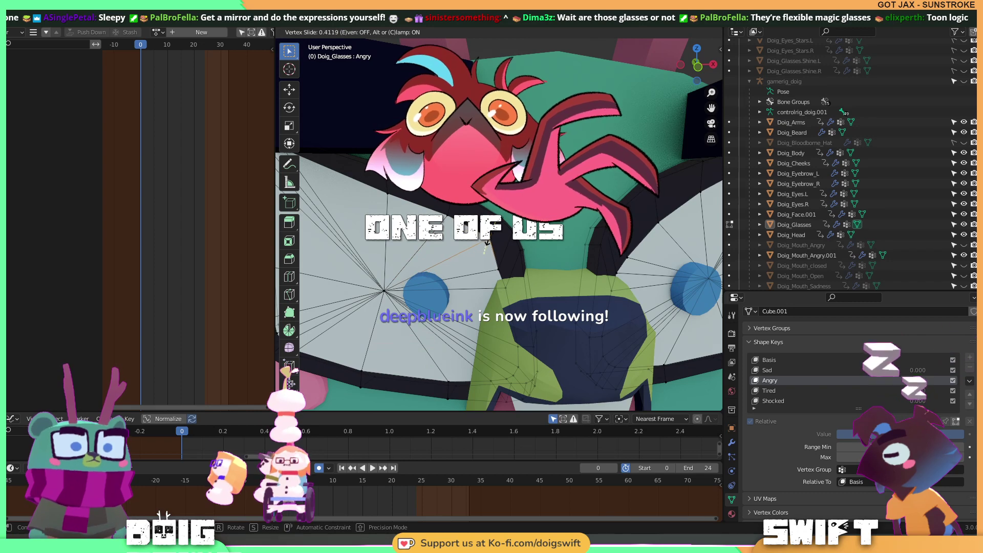
pyautogui.click(507, 263)
pyautogui.scroll(4, 508, 256)
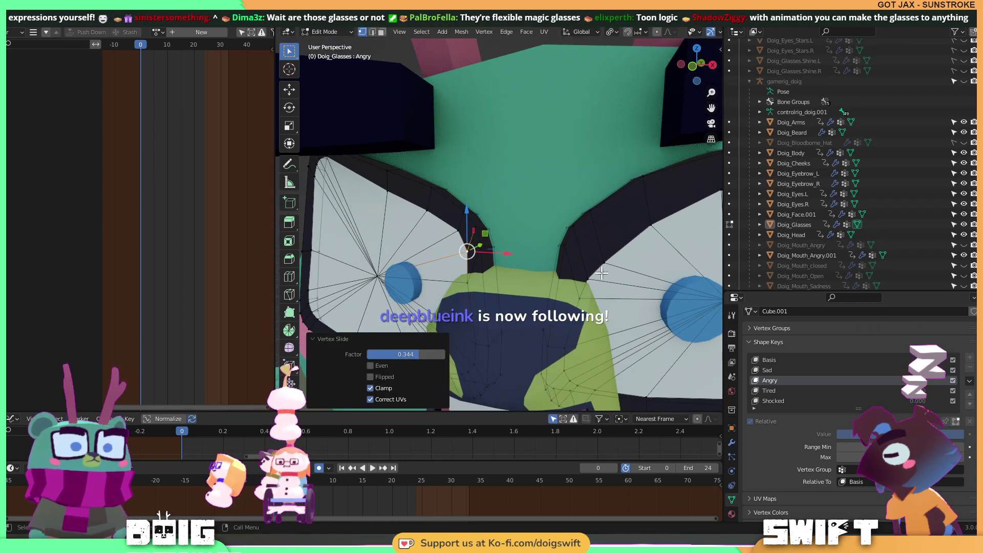
# Slide two neighbouring inner-edge rim vertices under Doig_Eyebrow_R, the one nearest the nose by a factor of about 0.261.
pyautogui.click(589, 270)
pyautogui.press('g')
pyautogui.press('g')
pyautogui.click(583, 264)
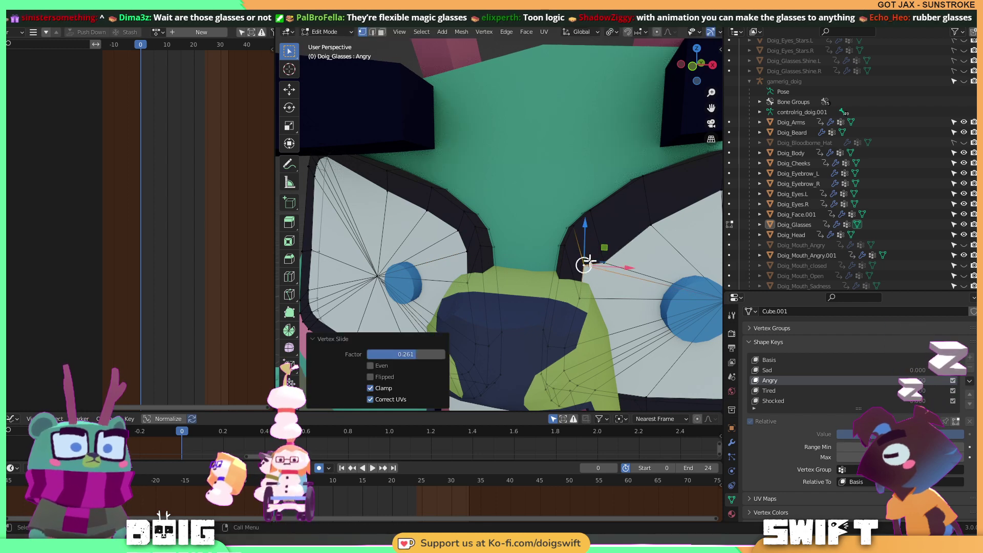
pyautogui.press('g')
pyautogui.press('g')
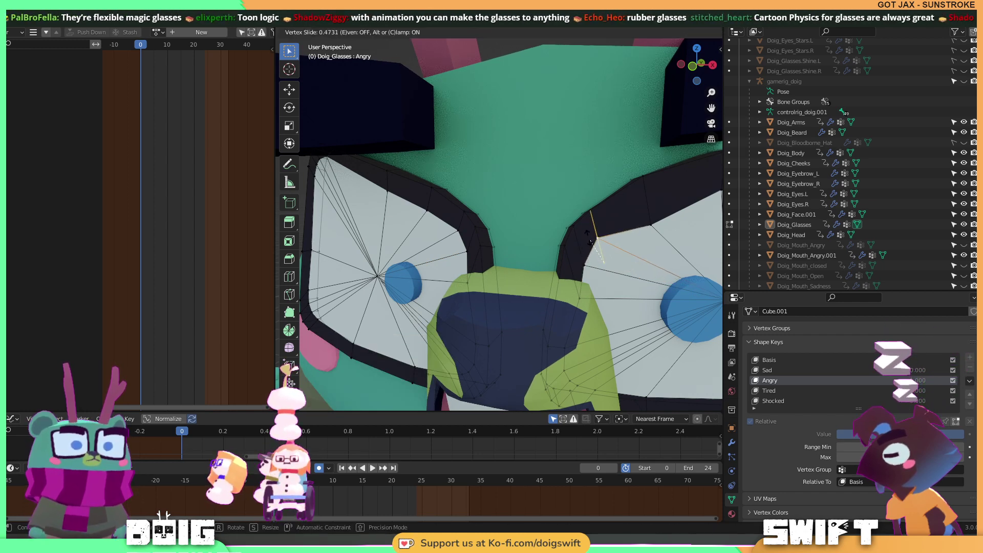
pyautogui.click(588, 232)
# Slide the next lens-edge vertex farther out under Doig_Eyebrow_R by a factor of about 0.313 and return to Object Mode.
pyautogui.click(648, 219)
pyautogui.press('g')
pyautogui.press('g')
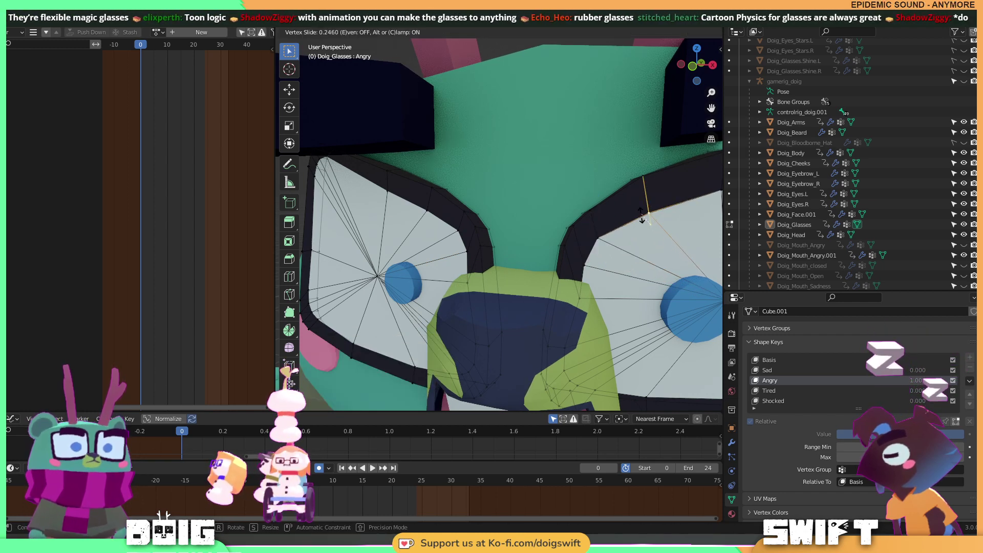
pyautogui.click(665, 221)
pyautogui.scroll(-6, 614, 228)
pyautogui.moveTo(564, 235); pyautogui.dragTo(597, 234, button='middle')
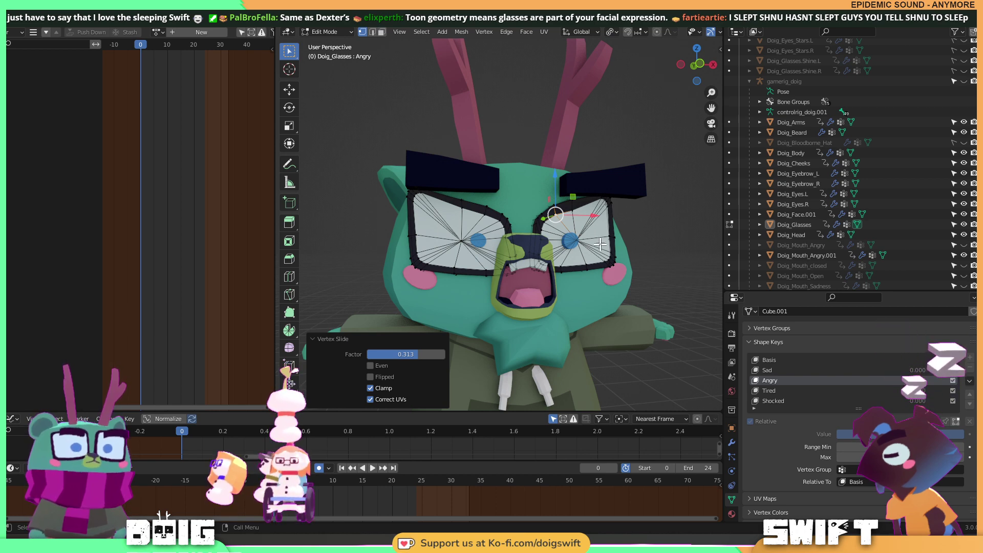
pyautogui.moveTo(604, 239); pyautogui.dragTo(535, 253, button='middle')
pyautogui.press('Tab')
pyautogui.scroll(-5, 535, 254)
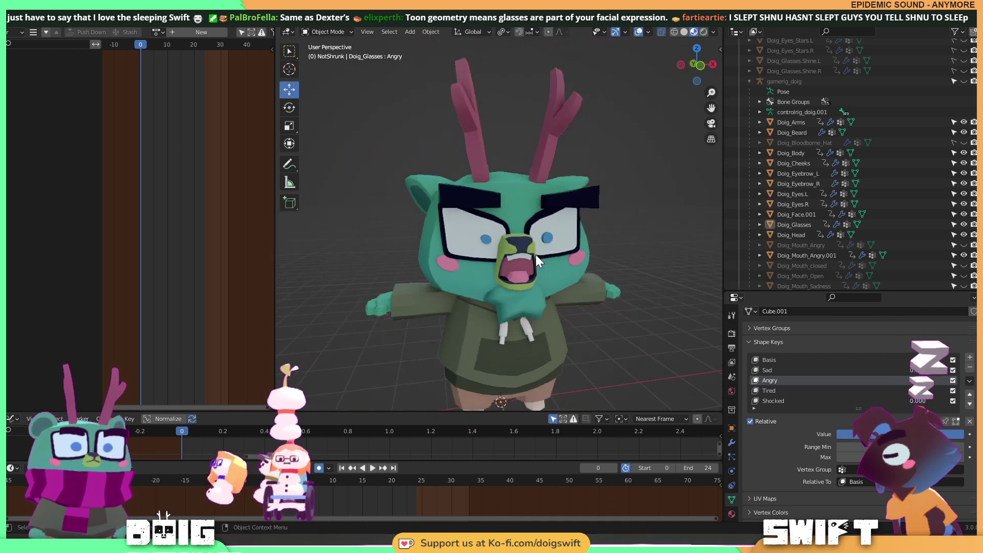
# Find the hidden controlrig_doig armature among the scene objects and make it visible.
pyautogui.click(567, 210)
pyautogui.moveTo(567, 210); pyautogui.dragTo(604, 175, button='middle')
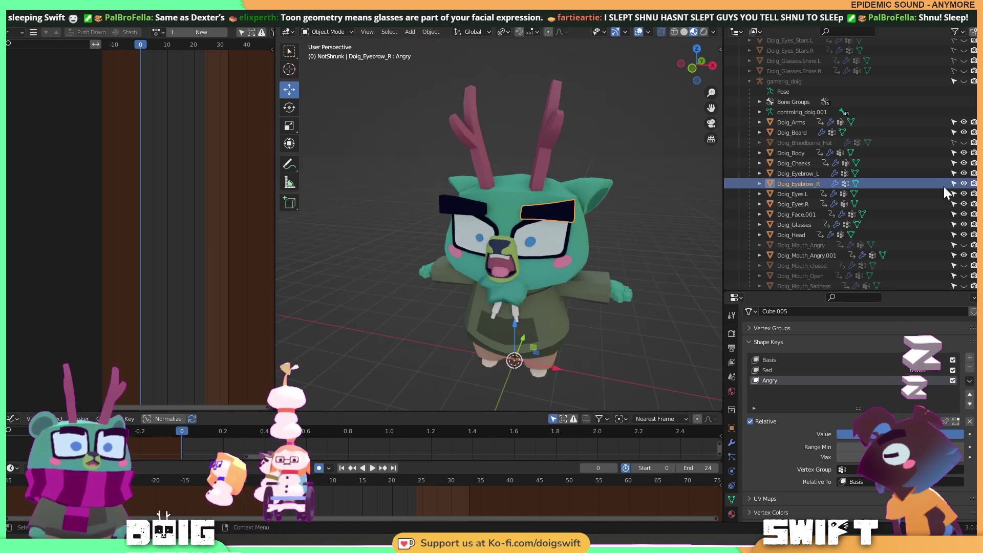
pyautogui.scroll(4, 905, 164)
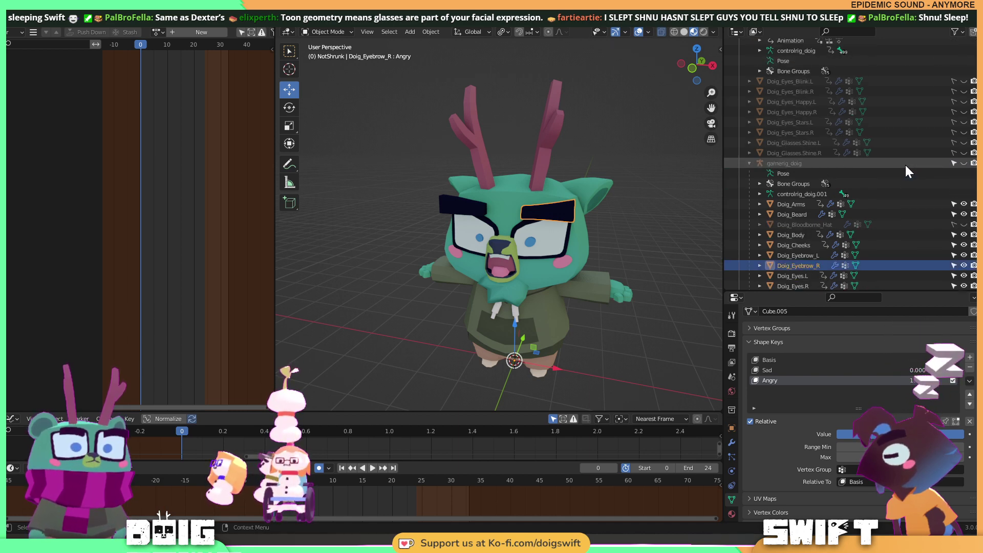
pyautogui.scroll(-10, 905, 192)
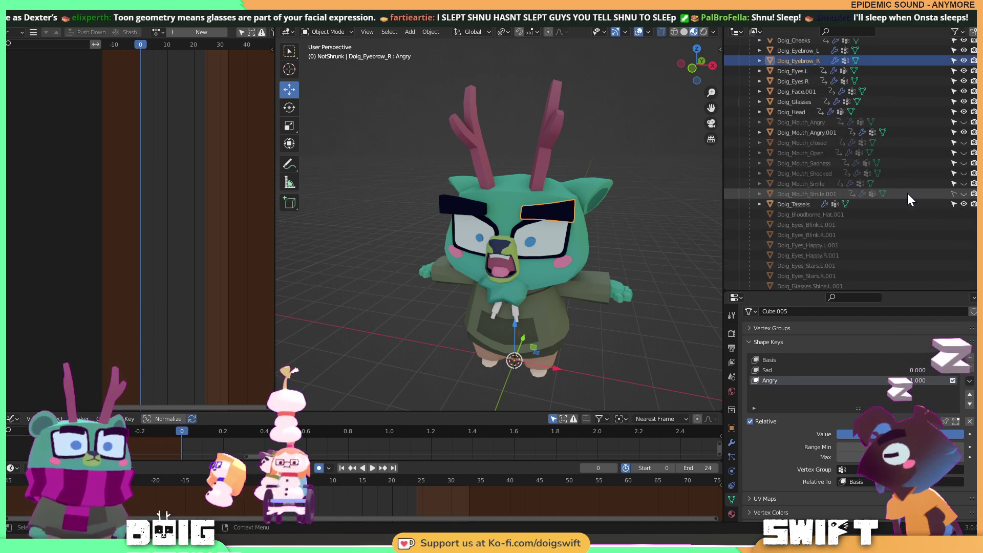
pyautogui.scroll(11, 905, 194)
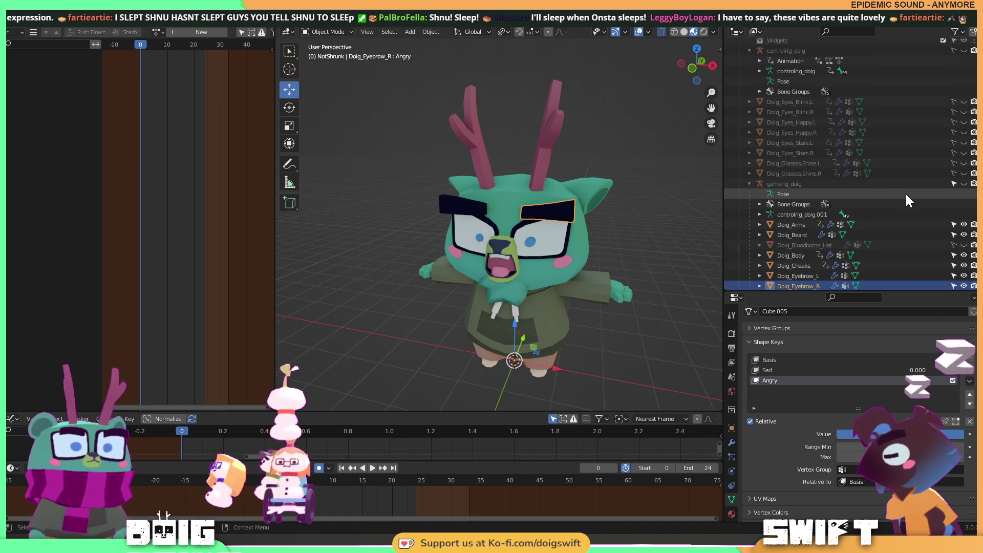
pyautogui.scroll(5, 906, 194)
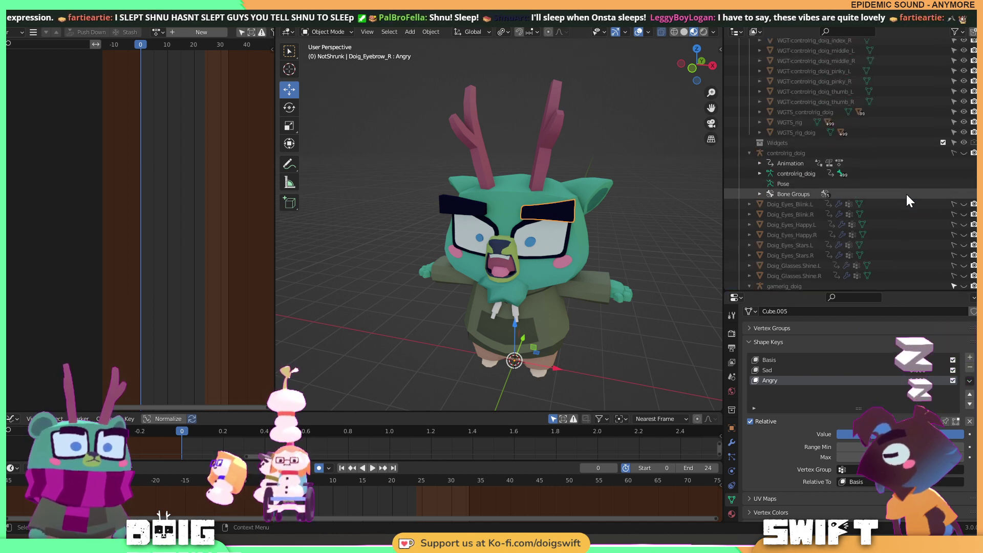
pyautogui.click(964, 153)
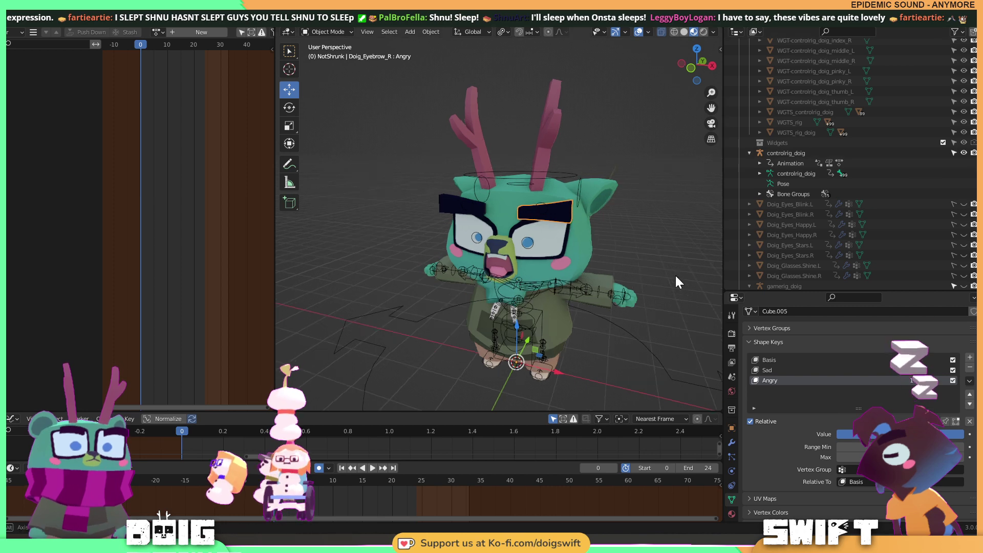
# Select the controlrig_doig armature and switch it to Pose Mode.
pyautogui.click(544, 205)
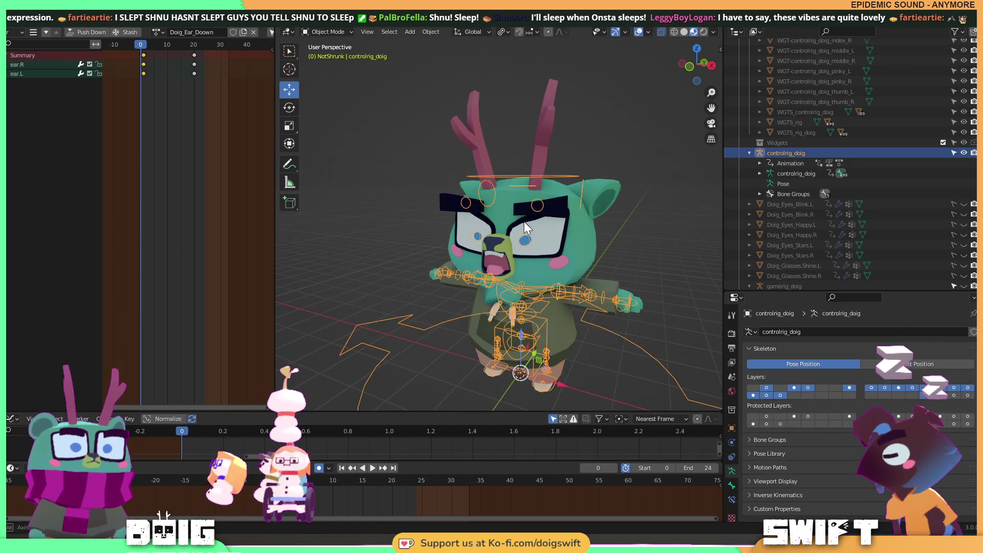
pyautogui.moveTo(524, 221); pyautogui.dragTo(389, 153, button='middle')
pyautogui.click(323, 31)
pyautogui.click(329, 65)
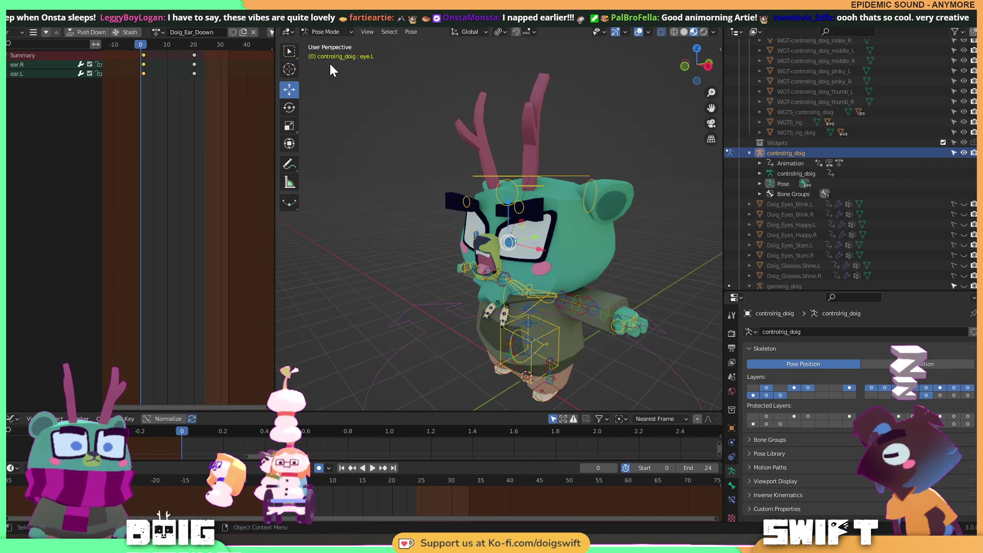
# Go to frame 1 and assign the Doig_Ear_Up action to the control rig.
pyautogui.moveTo(148, 45)
pyautogui.mouseDown()
pyautogui.moveTo(189, 43)
pyautogui.moveTo(144, 45)
pyautogui.mouseUp()
pyautogui.press('space')
pyautogui.press('space')
pyautogui.moveTo(466, 194); pyautogui.dragTo(476, 261, button='middle')
pyautogui.scroll(5, 505, 200)
pyautogui.scroll(-3, 474, 242)
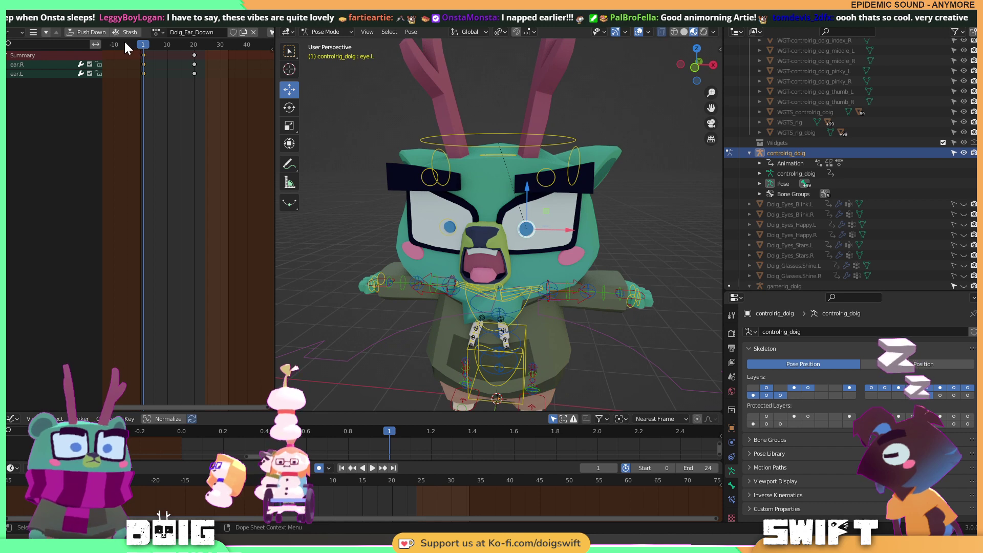
pyautogui.click(157, 33)
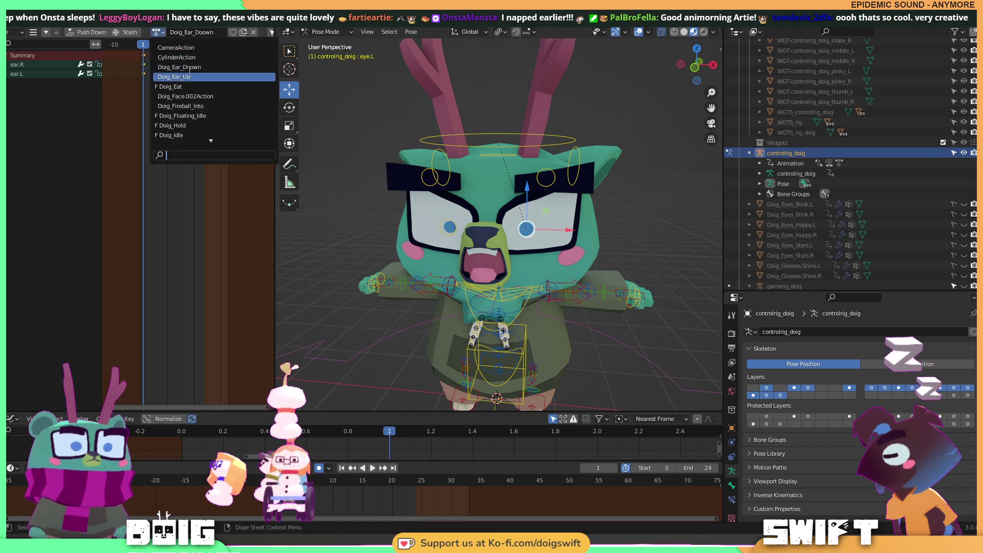
pyautogui.click(174, 77)
pyautogui.moveTo(425, 207)
pyautogui.mouseDown(button='middle')
pyautogui.moveTo(466, 183)
pyautogui.moveTo(440, 207)
pyautogui.moveTo(438, 199)
pyautogui.mouseUp(button='middle')
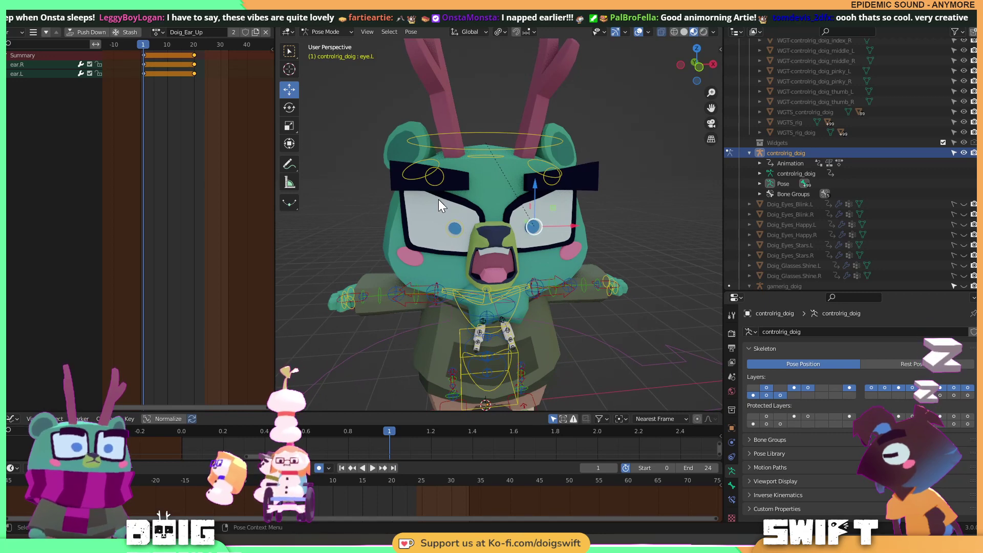
# Select the brow.R and brow.L bones together and lower them slightly along Z.
pyautogui.moveTo(493, 260); pyautogui.dragTo(463, 220, button='middle')
pyautogui.click(434, 168)
pyautogui.click(539, 168)
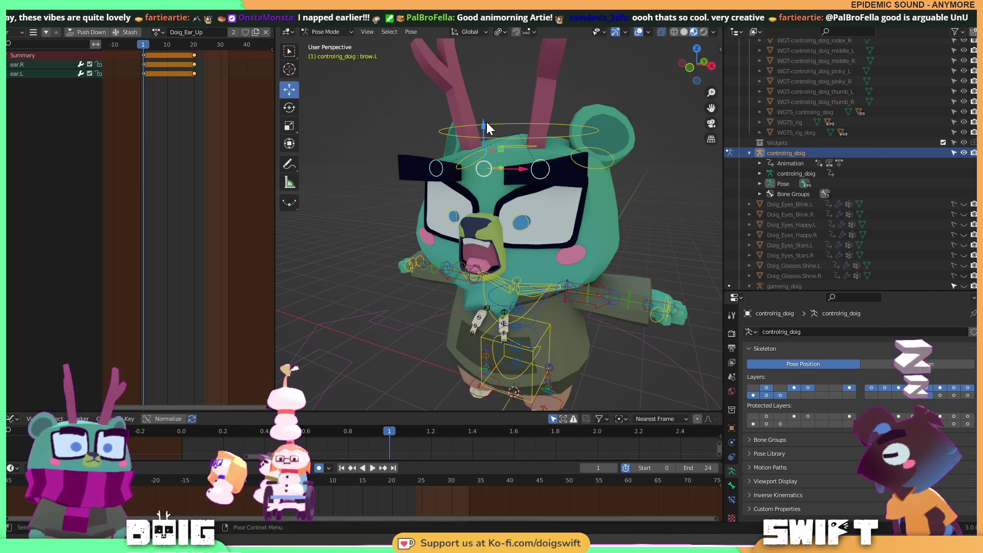
pyautogui.moveTo(485, 127); pyautogui.dragTo(478, 144)
pyautogui.moveTo(517, 150); pyautogui.dragTo(532, 187, button='middle')
# Rotate the brow.L bone about -26.4° around the global Y axis.
pyautogui.click(540, 194)
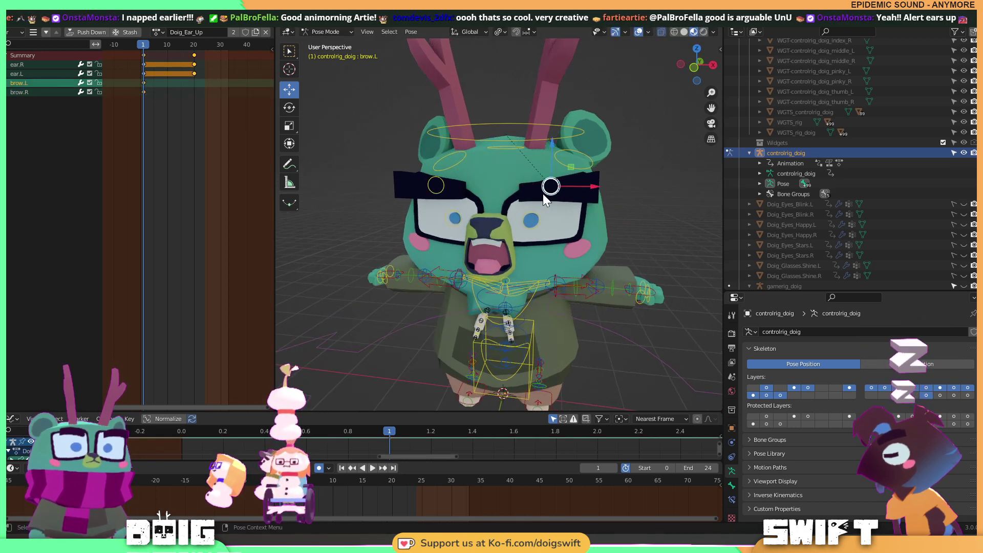
pyautogui.press('r')
pyautogui.press('y')
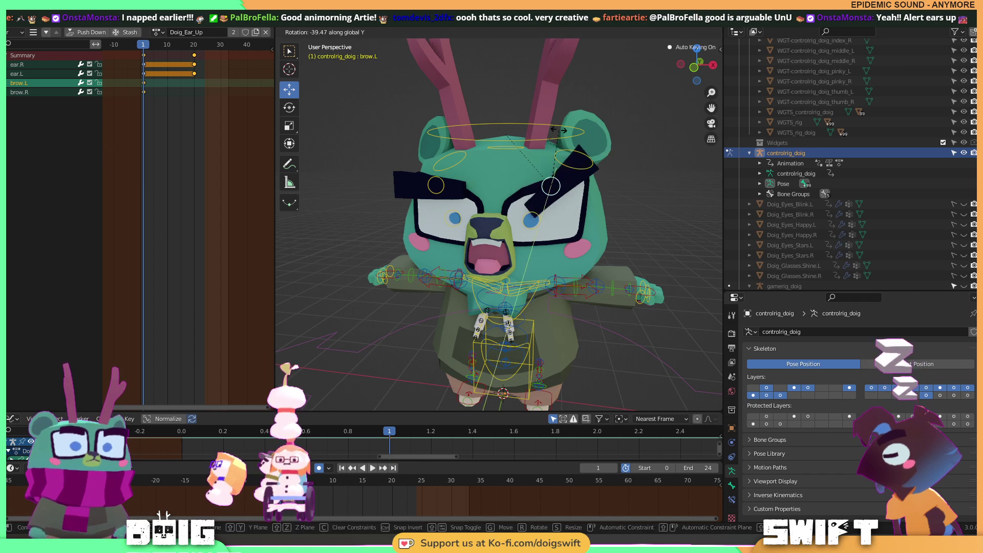
pyautogui.click(511, 140)
pyautogui.moveTo(511, 139); pyautogui.dragTo(437, 157, button='middle')
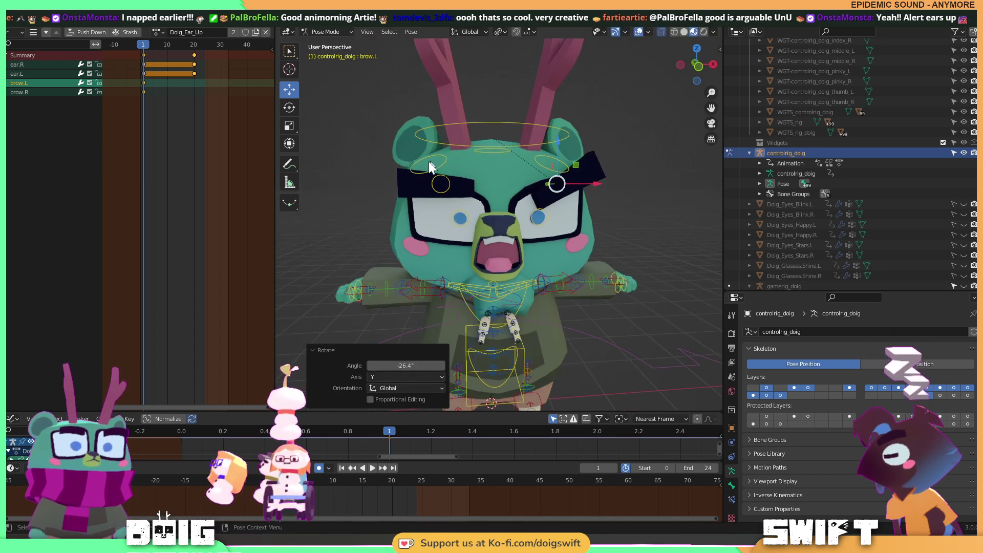
# Rotate the brow.R bone about 23.9° around the global Y axis.
pyautogui.click(434, 191)
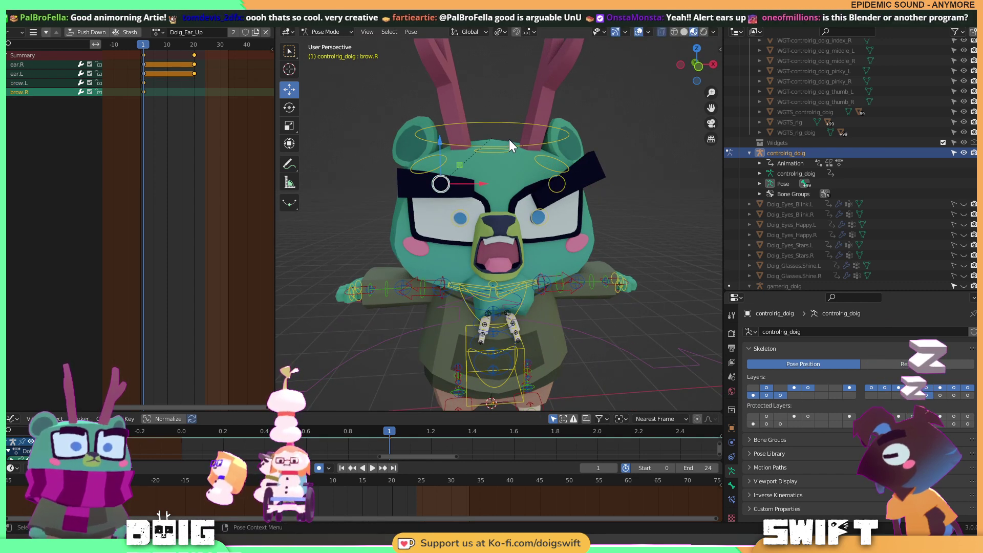
pyautogui.press('r')
pyautogui.press('y')
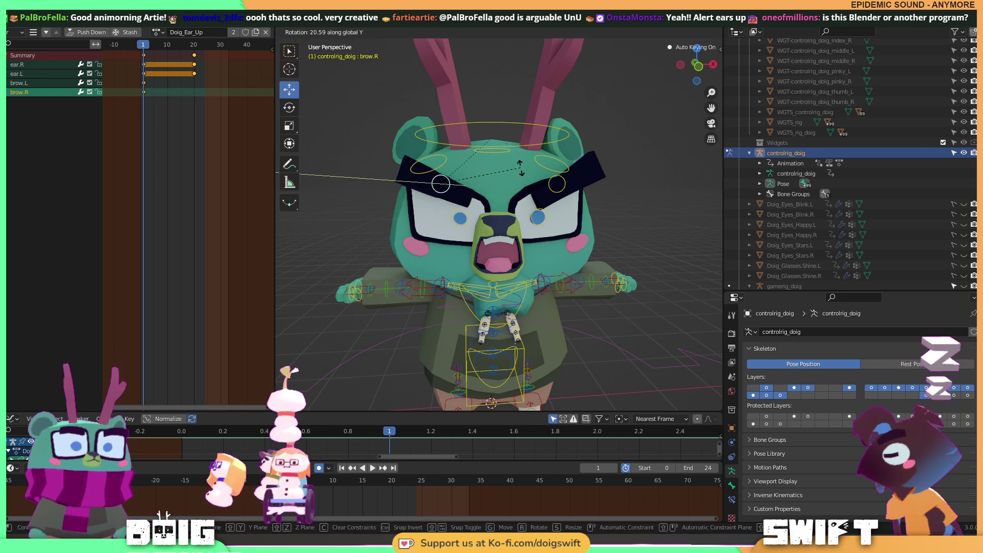
pyautogui.click(520, 172)
# Move the brow.R bone about 0.228 m along X toward the nose and fine-tune its height along Z.
pyautogui.press('g')
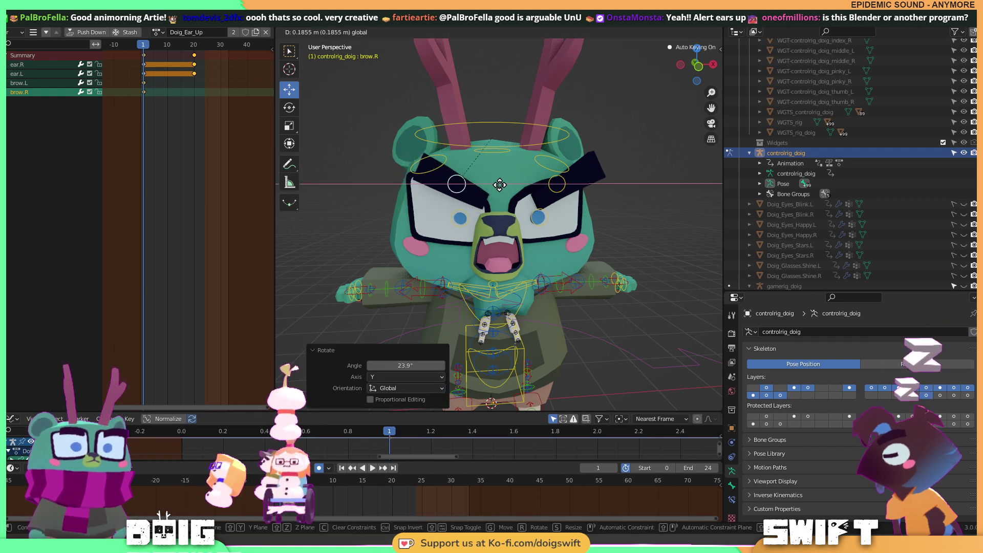
pyautogui.press('x')
pyautogui.click(503, 185)
pyautogui.moveTo(503, 185); pyautogui.dragTo(456, 156, button='middle')
pyautogui.press('g')
pyautogui.press('z')
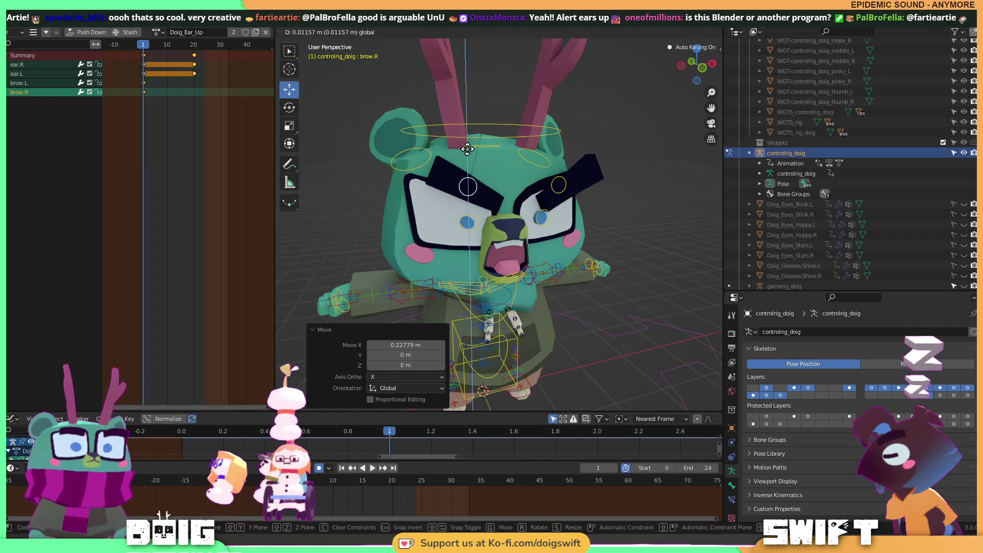
pyautogui.click(517, 167)
pyautogui.moveTo(517, 166); pyautogui.dragTo(490, 161, button='middle')
# Move the brow.L bone about -0.287 m along X toward the nose.
pyautogui.click(555, 184)
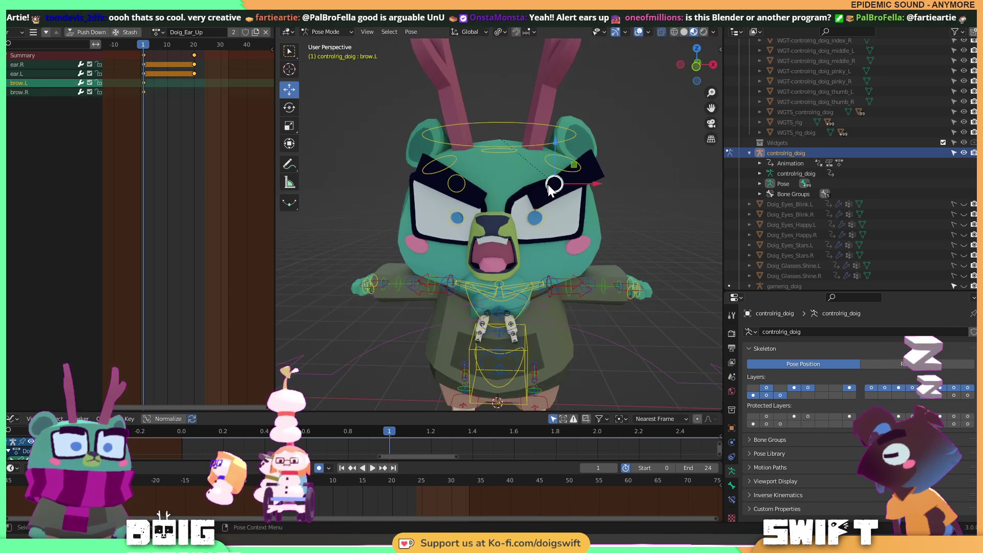
pyautogui.press('g')
pyautogui.press('x')
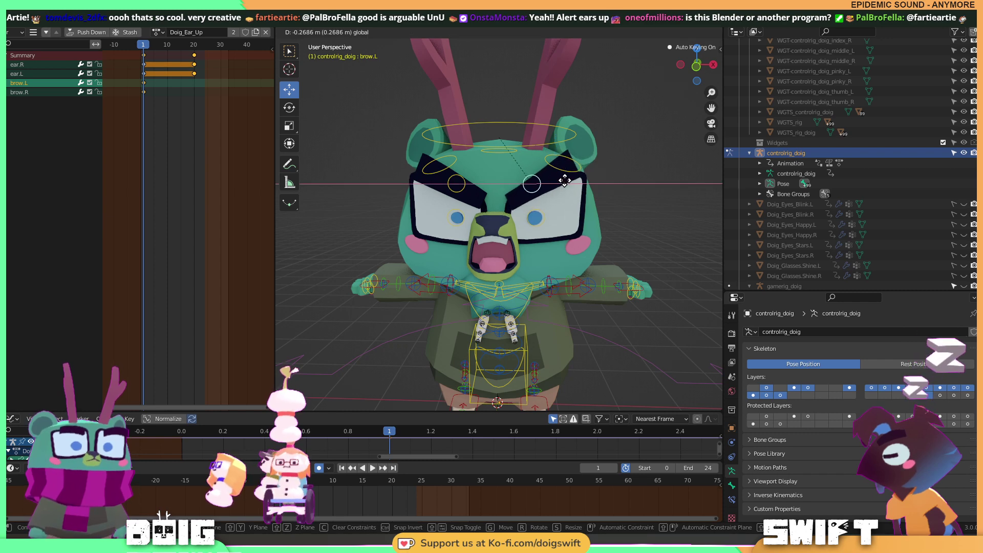
pyautogui.click(563, 181)
pyautogui.moveTo(563, 181); pyautogui.dragTo(484, 211, button='middle')
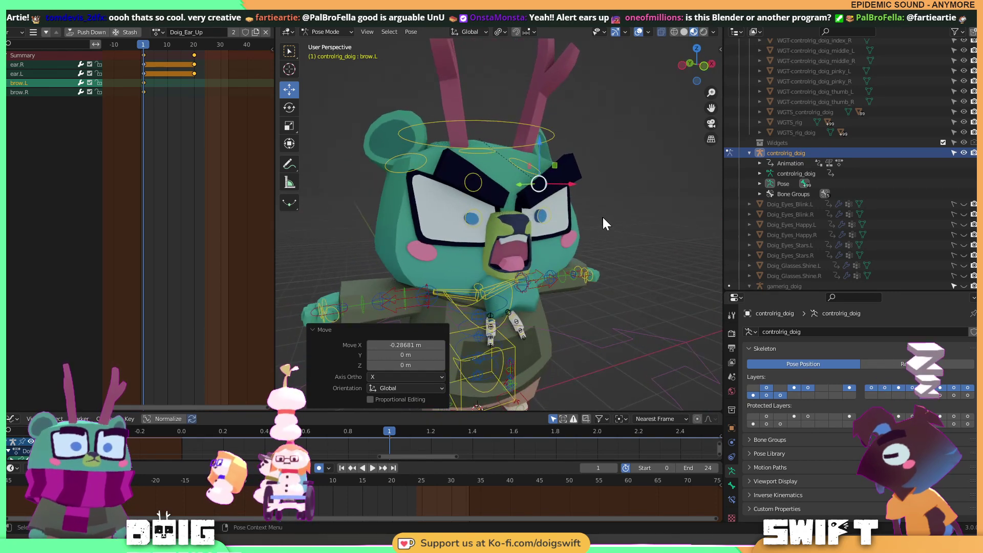
# Hide the controlrig_doig armature and check the angry face with the viewport overlays briefly turned off.
pyautogui.click(536, 230)
pyautogui.moveTo(535, 230); pyautogui.dragTo(584, 67, button='middle')
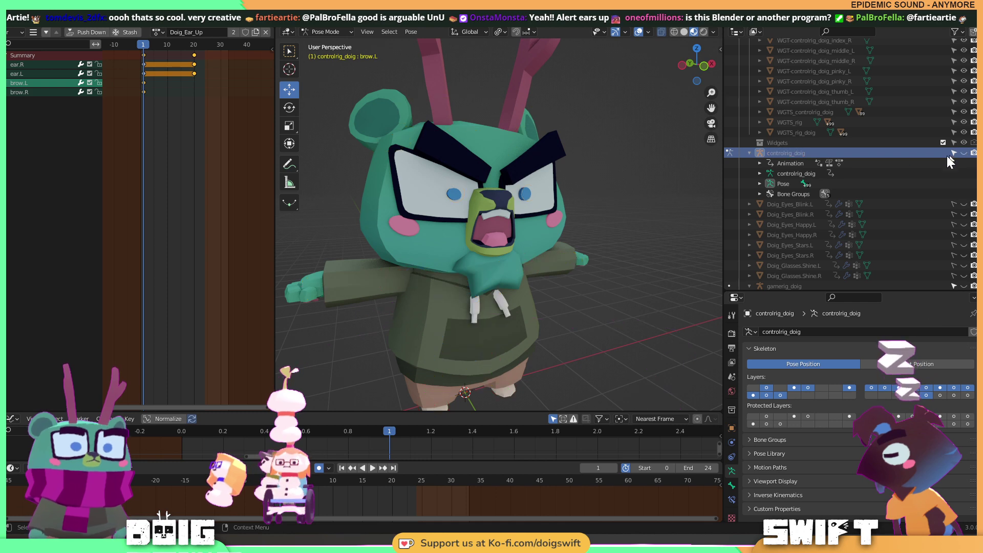
pyautogui.click(963, 152)
pyautogui.moveTo(569, 211)
pyautogui.mouseDown(button='middle')
pyautogui.moveTo(555, 211)
pyautogui.moveTo(603, 219)
pyautogui.moveTo(559, 221)
pyautogui.mouseUp(button='middle')
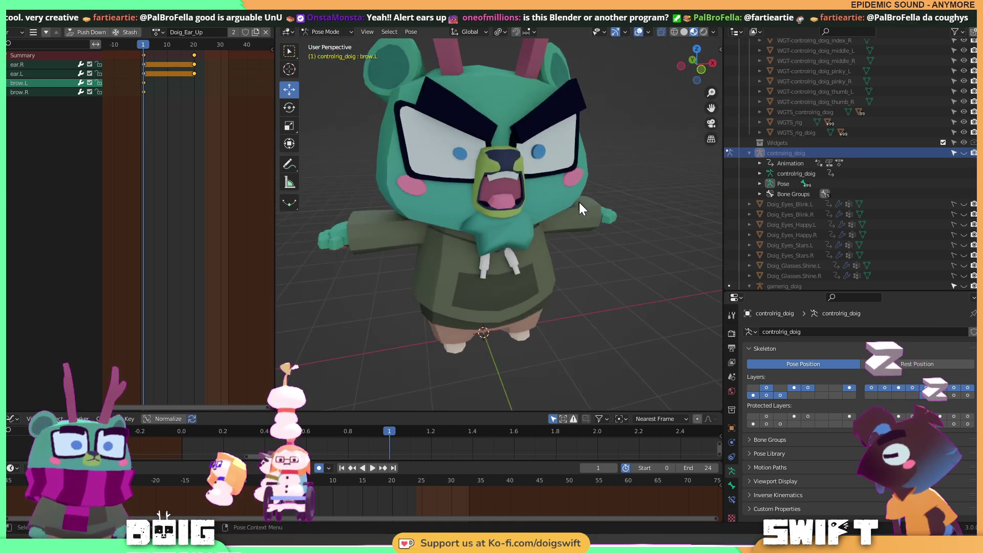
pyautogui.click(639, 33)
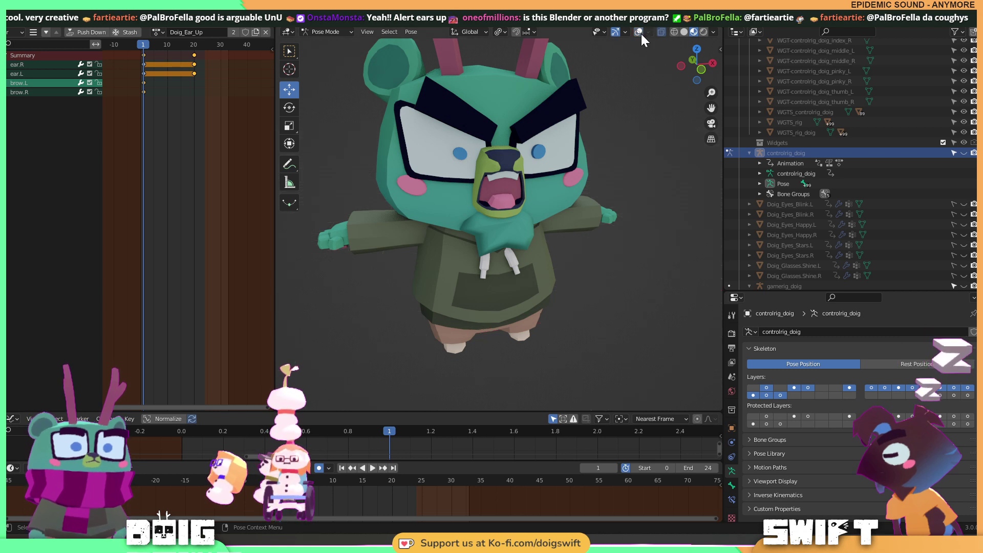
pyautogui.click(638, 32)
# Switch the controlrig_doig armature back to Object Mode.
pyautogui.press('Tab')
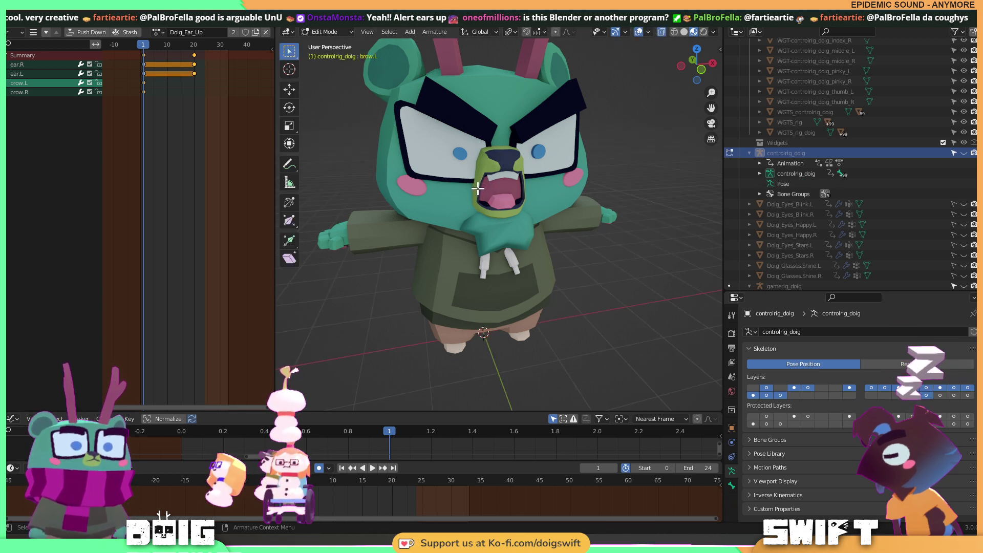
pyautogui.click(326, 32)
pyautogui.click(322, 40)
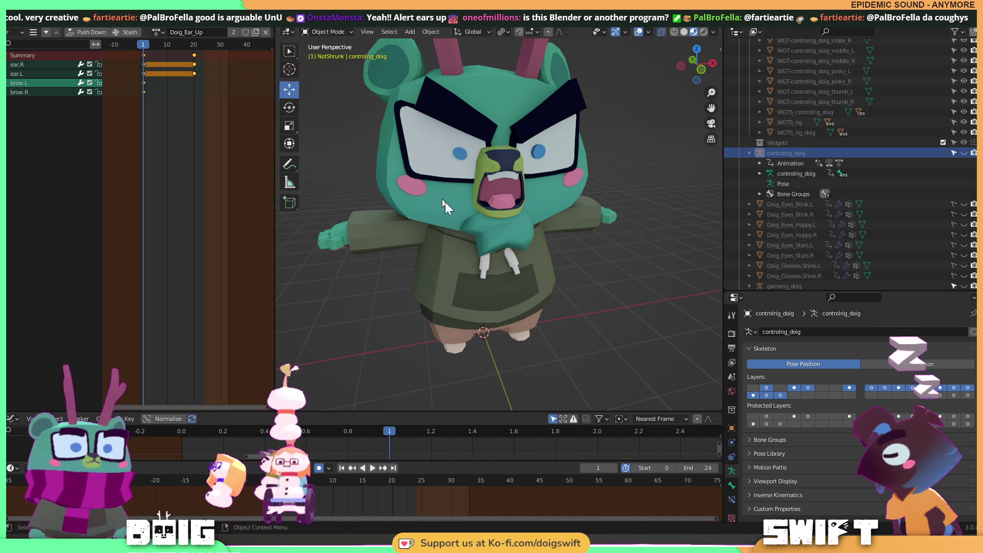
# Select the Doig_Mouth_Angry.001 mouth and reset its Key 1 shape key to 0.
pyautogui.click(489, 210)
pyautogui.moveTo(489, 210); pyautogui.dragTo(671, 231, button='middle')
pyautogui.press('BackSpace')
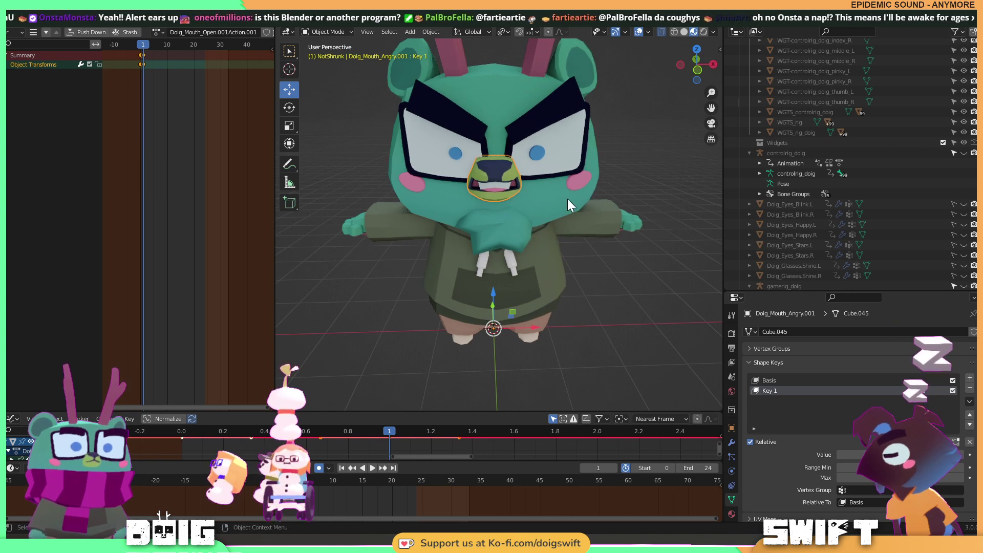
# Examine the angry face with the less open mouth from several angles and distances.
pyautogui.scroll(3, 563, 189)
pyautogui.moveTo(549, 167); pyautogui.dragTo(564, 213, button='middle')
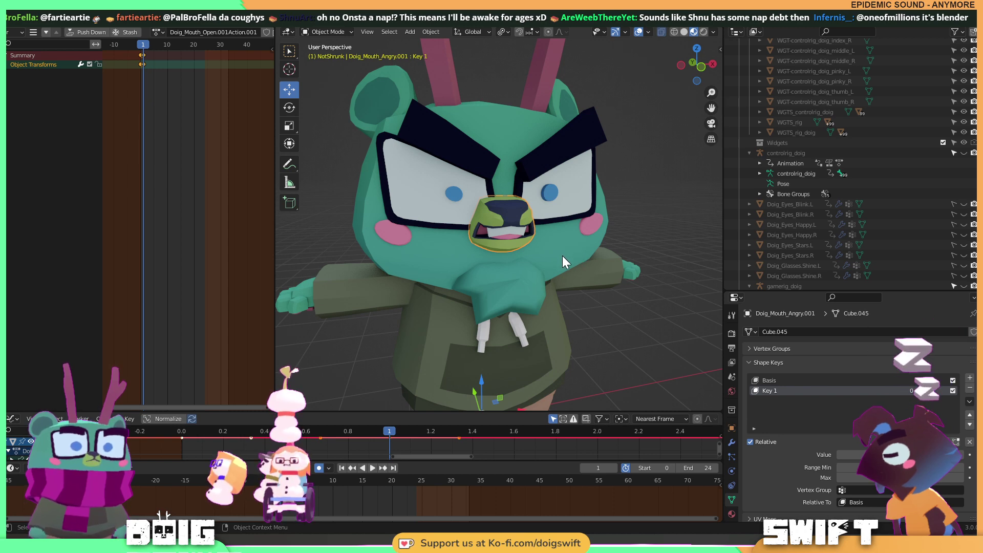
pyautogui.scroll(1, 570, 249)
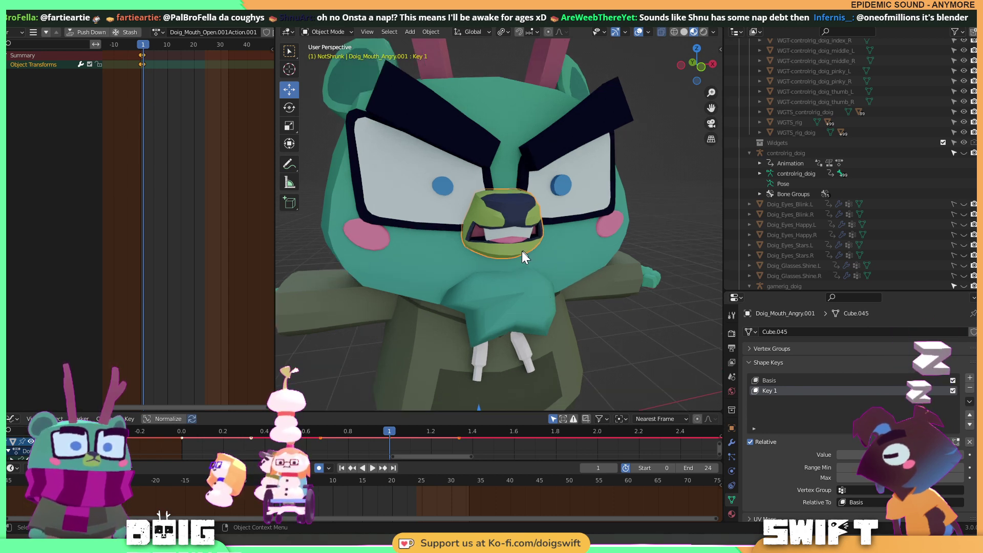
pyautogui.scroll(-4, 524, 250)
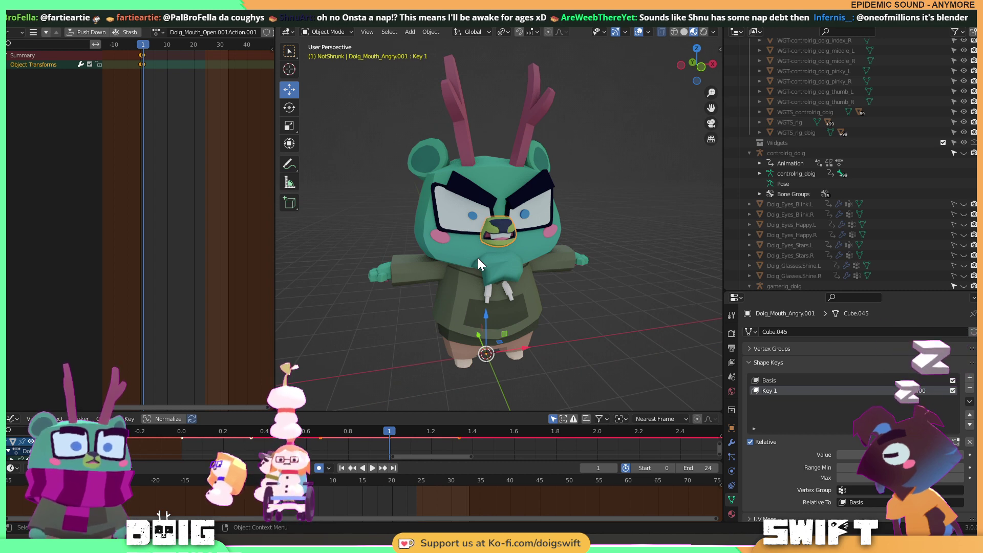
pyautogui.scroll(3, 465, 264)
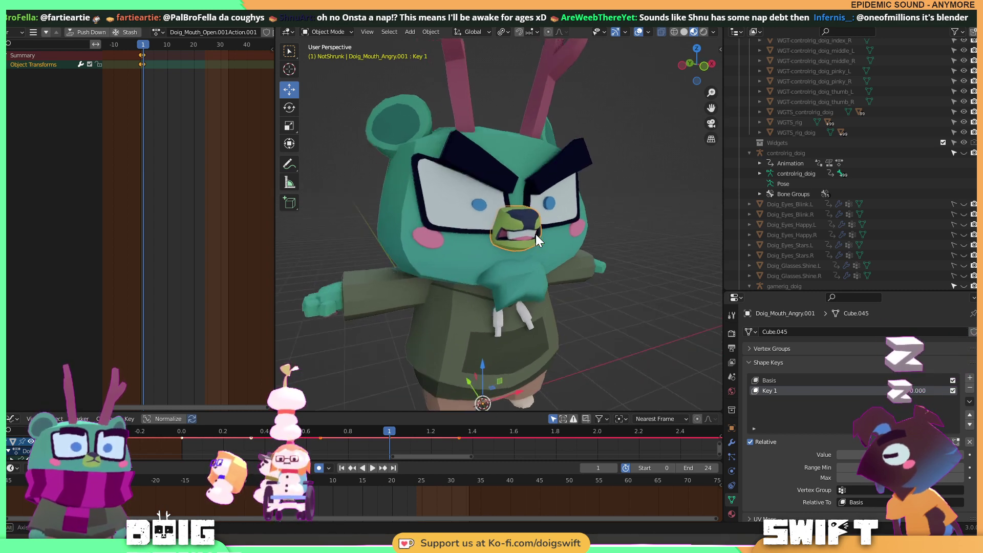
pyautogui.moveTo(527, 239)
pyautogui.mouseDown(button='middle')
pyautogui.moveTo(434, 231)
pyautogui.moveTo(524, 232)
pyautogui.mouseUp(button='middle')
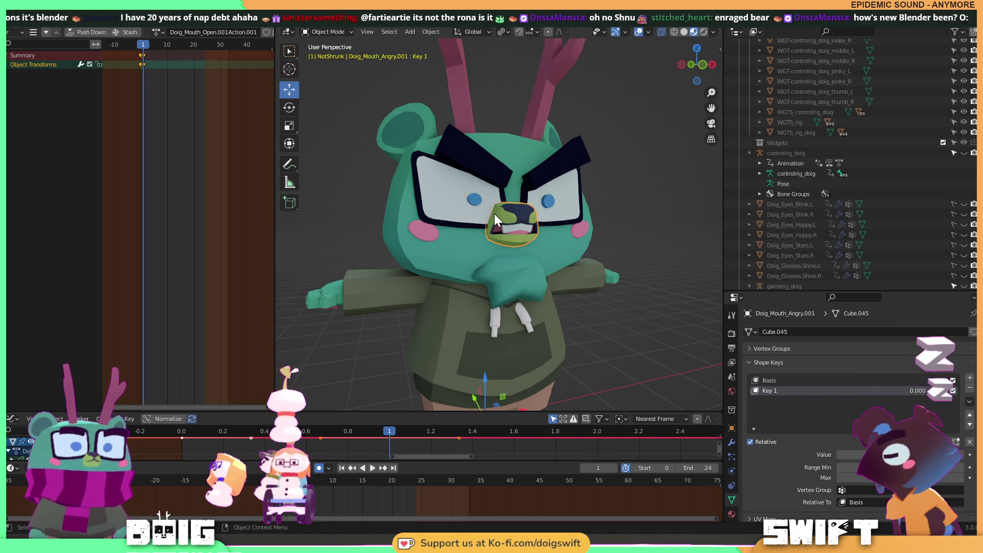
pyautogui.moveTo(534, 231); pyautogui.dragTo(484, 234, button='middle')
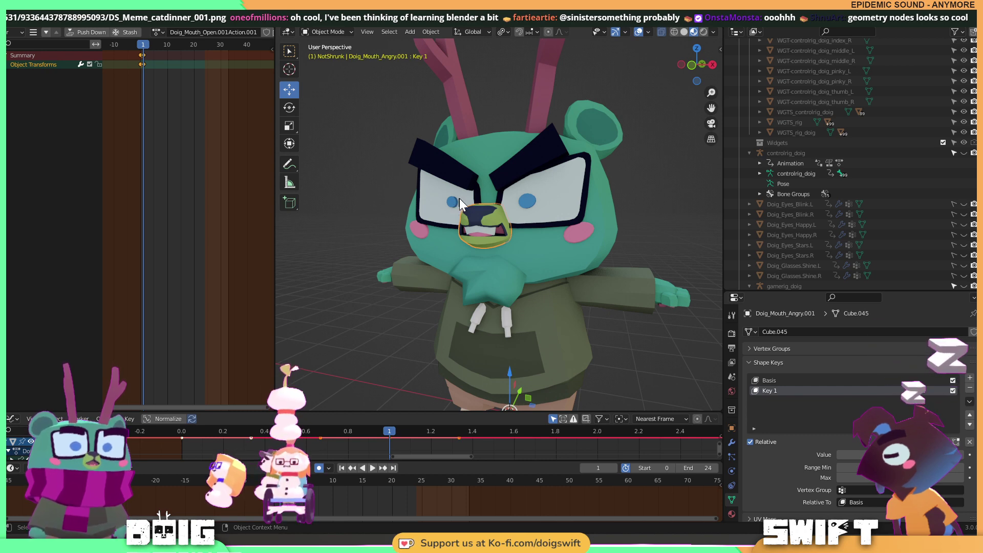
pyautogui.moveTo(467, 241); pyautogui.dragTo(495, 256, button='middle')
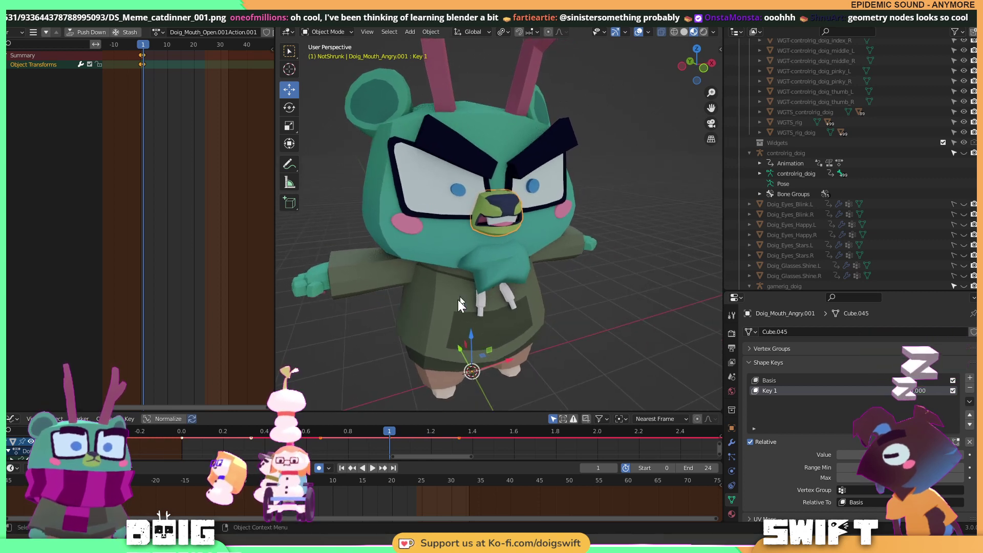
# Preview the animation playback from frame 0, and unlink the Doig_Mouth_Open.001Action.001 action from the Doig_Mouth_Angry.001 mouth.
pyautogui.hotkey('shift', 'Left')
pyautogui.press('space')
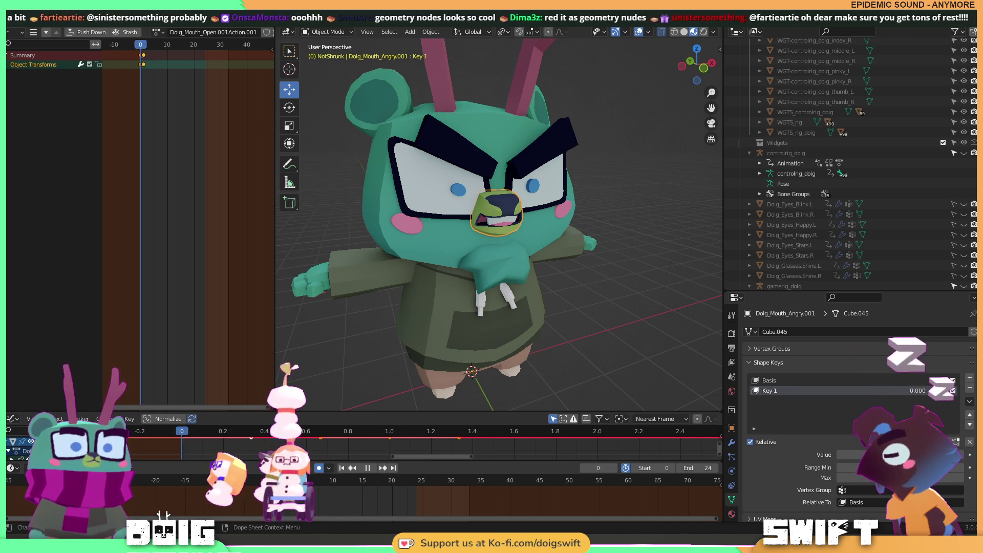
pyautogui.press('space')
pyautogui.moveTo(497, 288)
pyautogui.mouseDown(button='middle')
pyautogui.moveTo(473, 280)
pyautogui.moveTo(512, 279)
pyautogui.mouseUp(button='middle')
pyautogui.press('space')
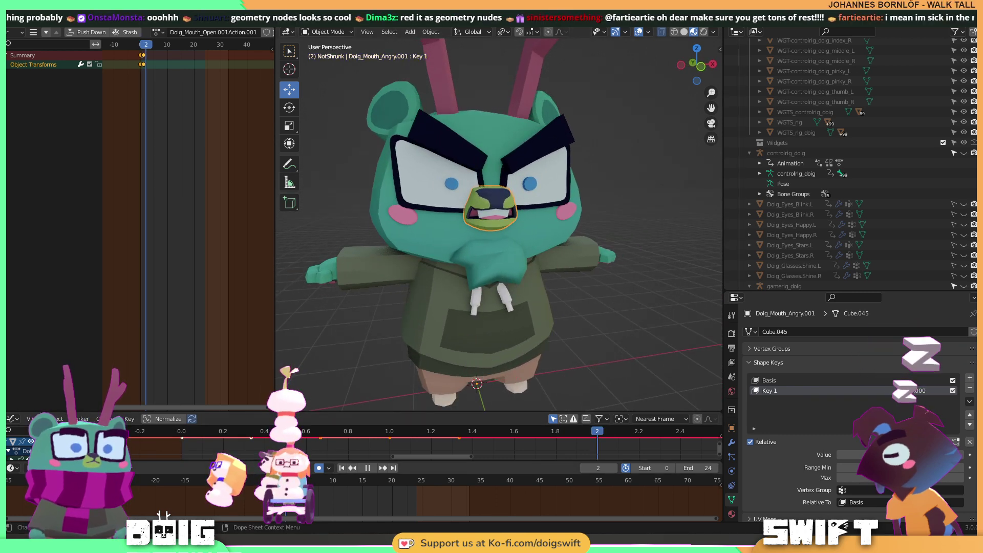
pyautogui.press('Escape')
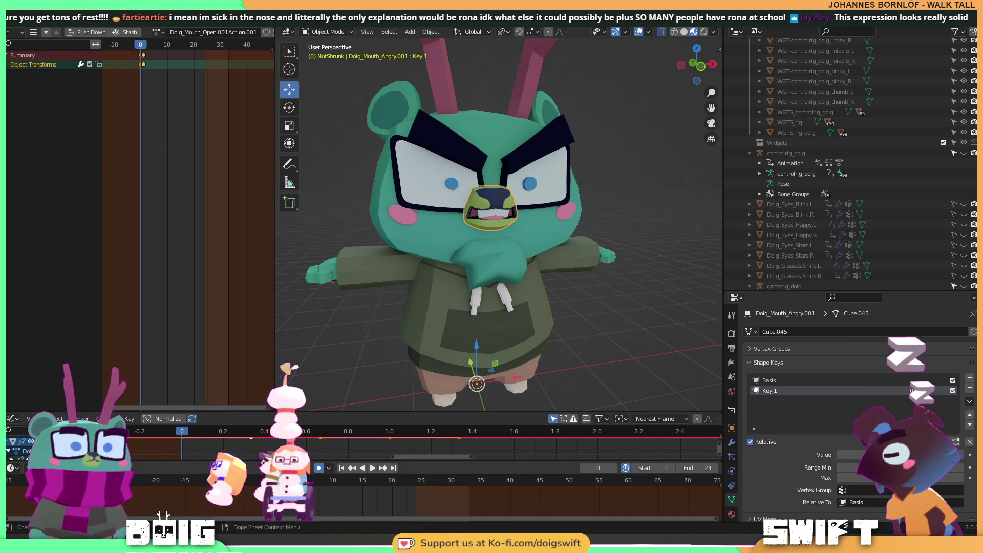
pyautogui.click(248, 495)
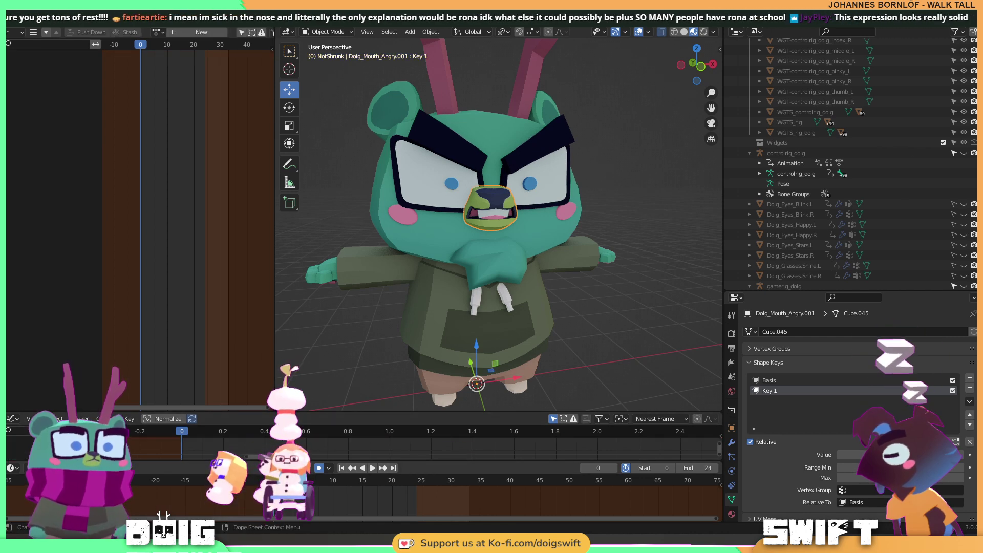
# Inspect how the eyebrows, glasses and angry mouth fit together, up close and from different sides.
pyautogui.moveTo(446, 247)
pyautogui.mouseDown(button='middle')
pyautogui.moveTo(406, 252)
pyautogui.moveTo(460, 246)
pyautogui.mouseUp(button='middle')
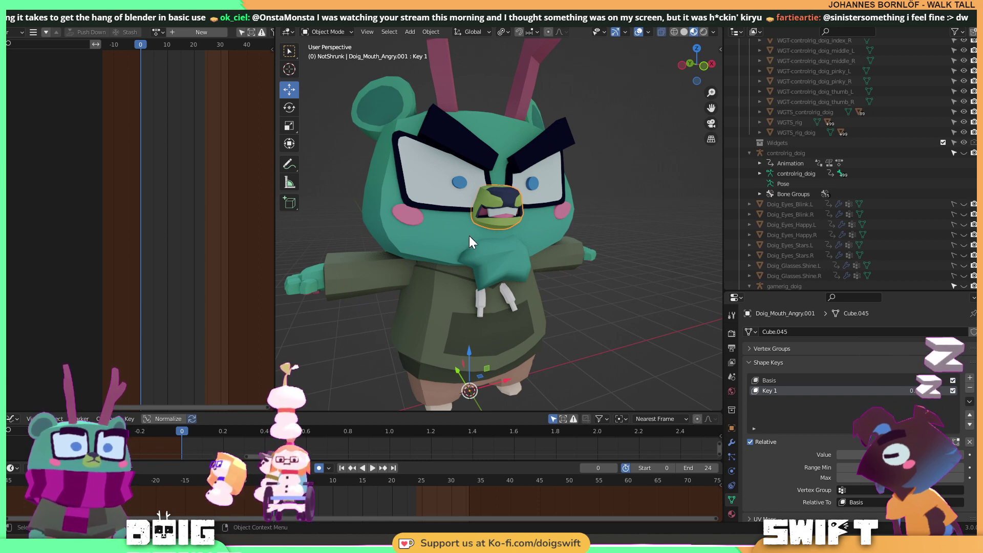
pyautogui.moveTo(541, 220); pyautogui.dragTo(569, 202, button='middle')
pyautogui.scroll(4, 453, 197)
pyautogui.moveTo(504, 225)
pyautogui.mouseDown(button='middle')
pyautogui.moveTo(539, 222)
pyautogui.moveTo(520, 220)
pyautogui.mouseUp(button='middle')
pyautogui.scroll(-5, 523, 226)
pyautogui.moveTo(582, 206); pyautogui.dragTo(522, 247, button='middle')
pyautogui.scroll(4, 520, 225)
pyautogui.scroll(4, 490, 241)
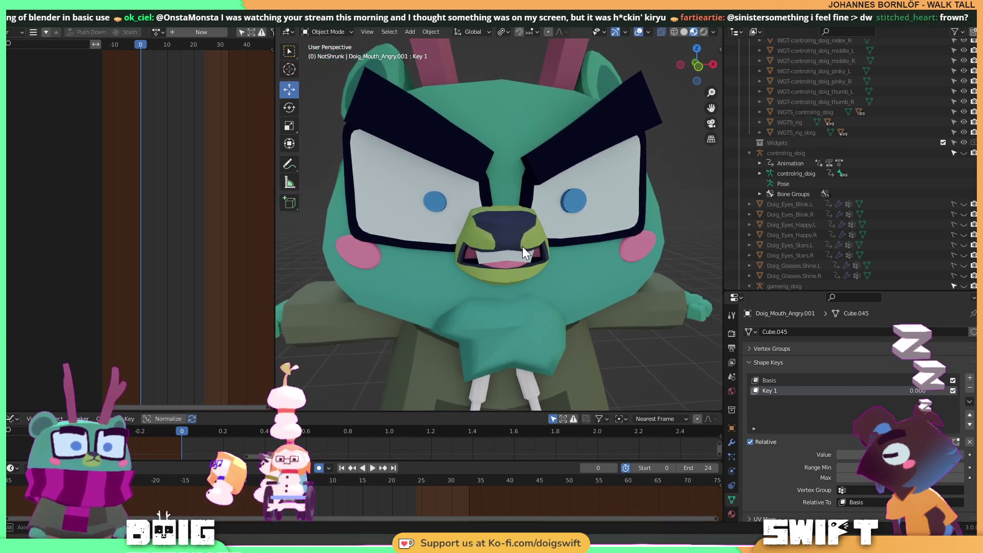
# Select the faces of both lenses of Doig_Glasses in Edit Mode and return to Object Mode.
pyautogui.click(428, 250)
pyautogui.press('Tab')
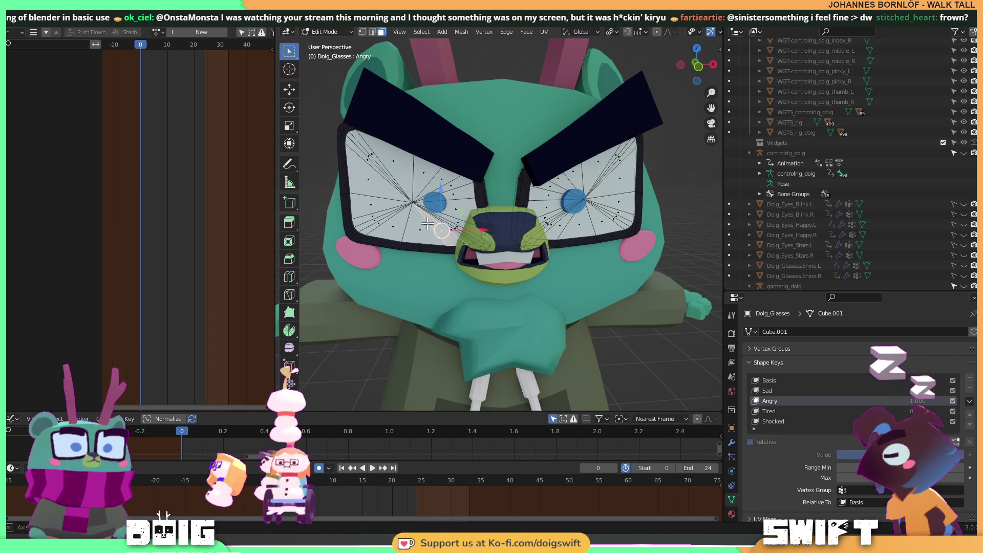
pyautogui.moveTo(368, 224)
pyautogui.keyDown('ctrl'); pyautogui.mouseDown(button='right')
pyautogui.moveTo(430, 239)
pyautogui.moveTo(472, 225)
pyautogui.moveTo(477, 185)
pyautogui.moveTo(451, 172)
pyautogui.mouseUp(button='right'); pyautogui.keyUp('ctrl')
pyautogui.moveTo(452, 173); pyautogui.dragTo(481, 195, button='middle')
pyautogui.moveTo(491, 183)
pyautogui.keyDown('ctrl'); pyautogui.mouseDown(button='right')
pyautogui.moveTo(479, 212)
pyautogui.moveTo(496, 235)
pyautogui.moveTo(563, 239)
pyautogui.moveTo(599, 229)
pyautogui.moveTo(608, 163)
pyautogui.moveTo(527, 164)
pyautogui.moveTo(491, 183)
pyautogui.mouseUp(button='right'); pyautogui.keyUp('ctrl')
pyautogui.moveTo(543, 226); pyautogui.dragTo(500, 229, button='middle')
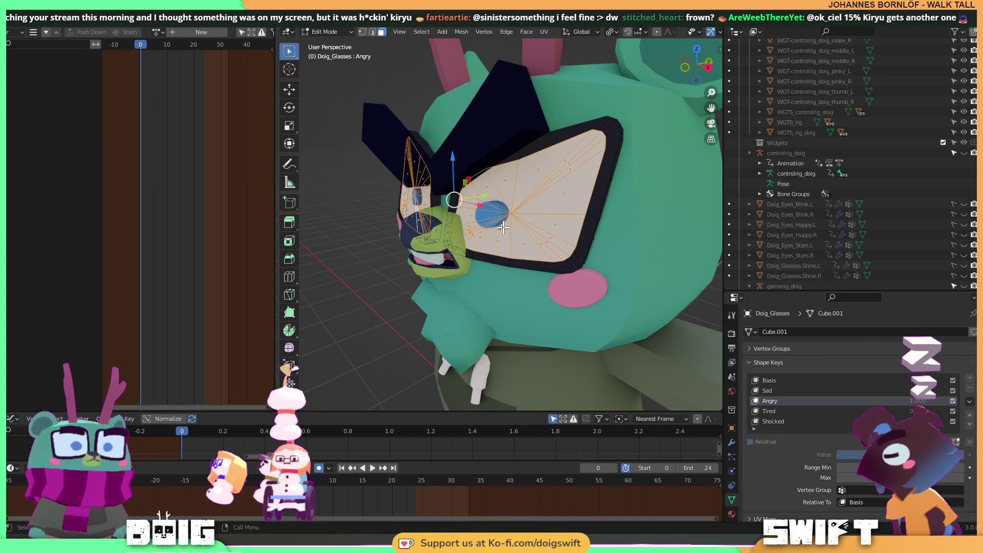
pyautogui.moveTo(911, 400); pyautogui.dragTo(947, 400)
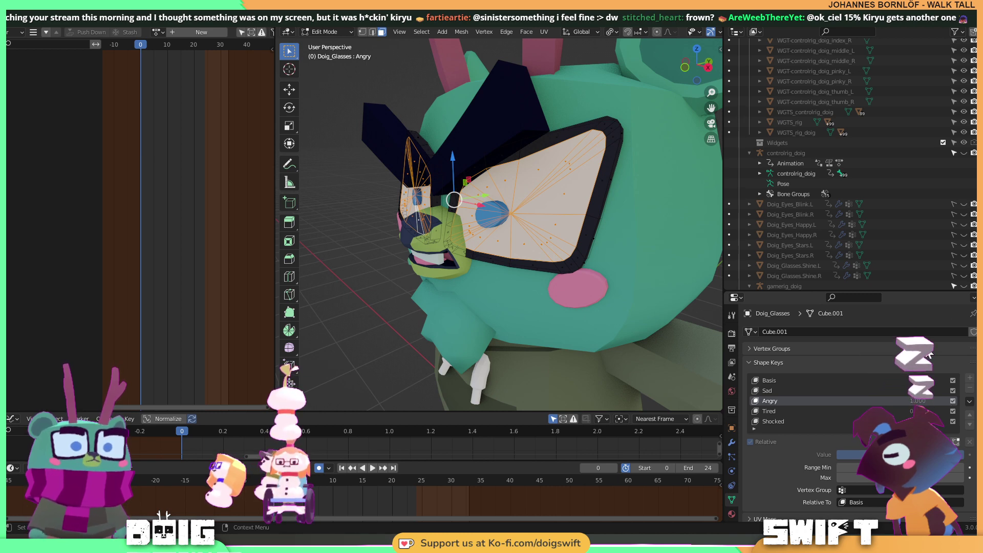
pyautogui.press('Tab')
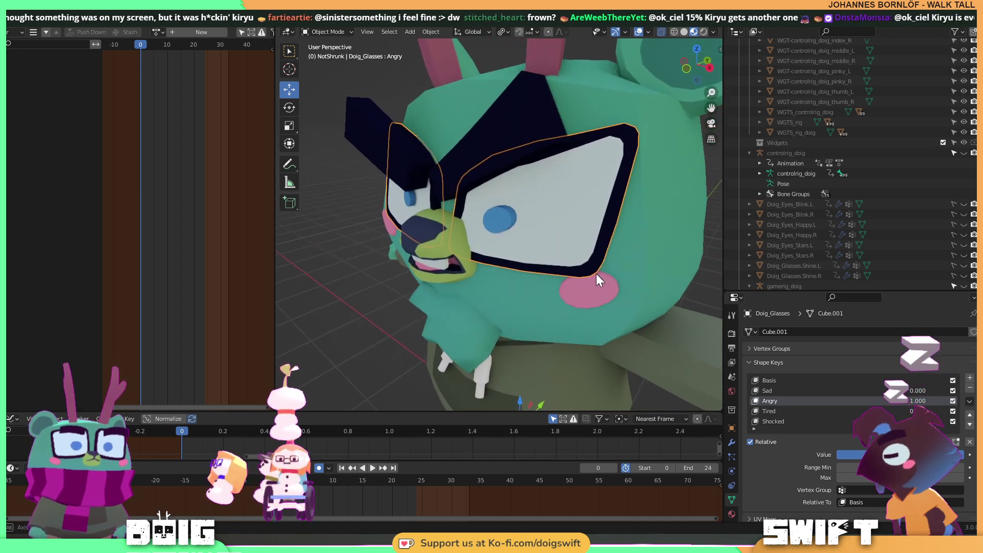
# Duplicate the Doig_Glasses object in place without moving the copy.
pyautogui.scroll(-4, 812, 192)
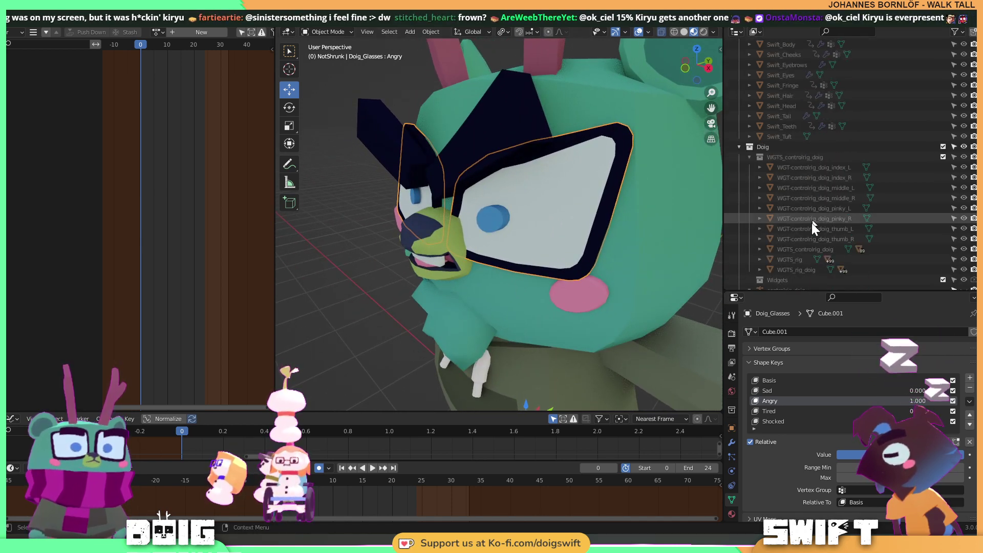
pyautogui.scroll(-10, 806, 251)
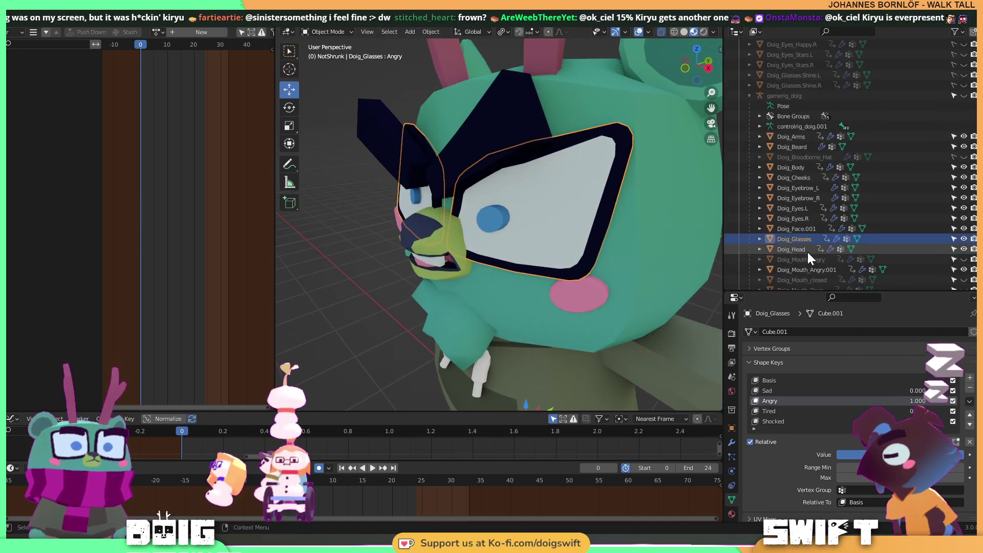
pyautogui.hotkey('shift', 'd')
pyautogui.rightClick(622, 257)
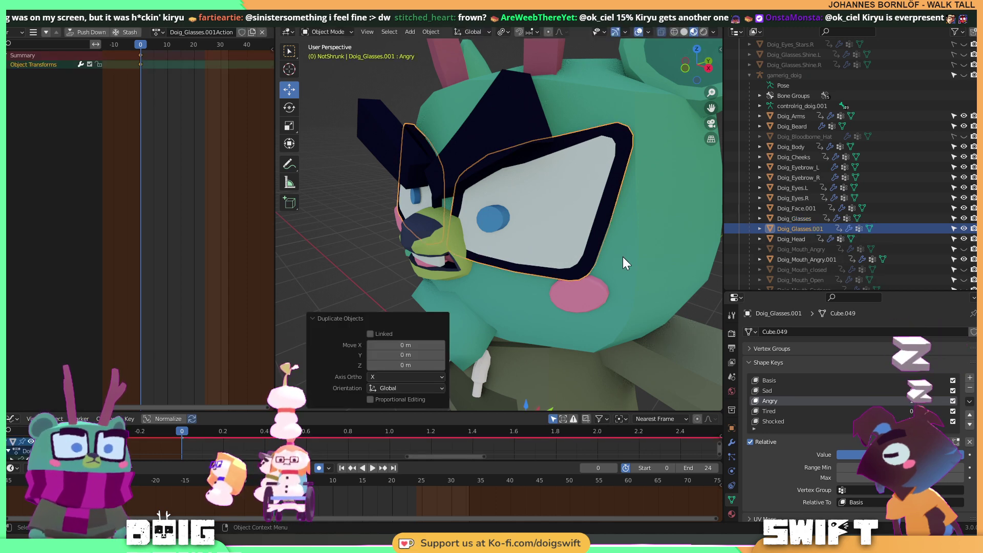
pyautogui.moveTo(443, 239); pyautogui.dragTo(488, 227, button='middle')
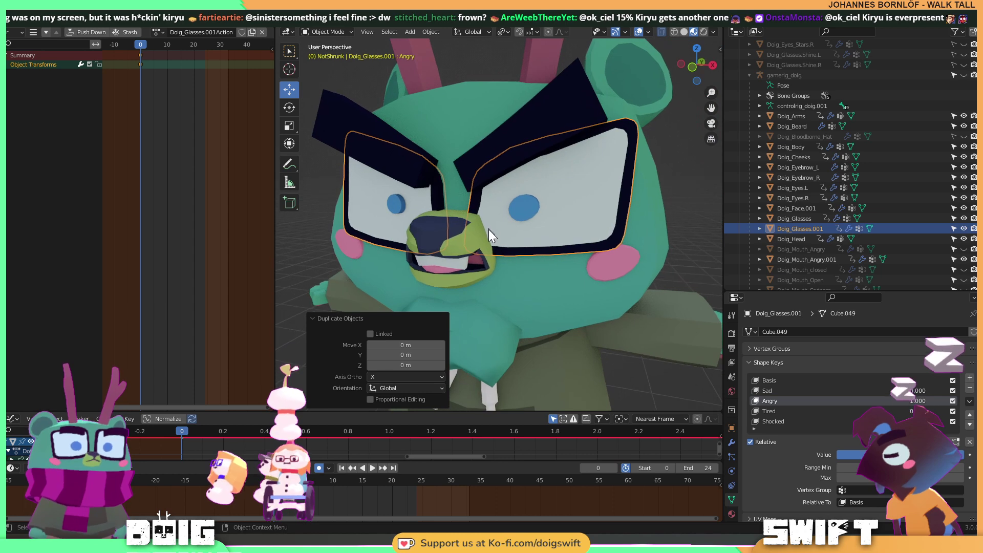
# Duplicate the selected lens faces of the copied glasses in place and separate them by selection into their own object.
pyautogui.press('Tab')
pyautogui.moveTo(568, 225); pyautogui.dragTo(505, 219, button='middle')
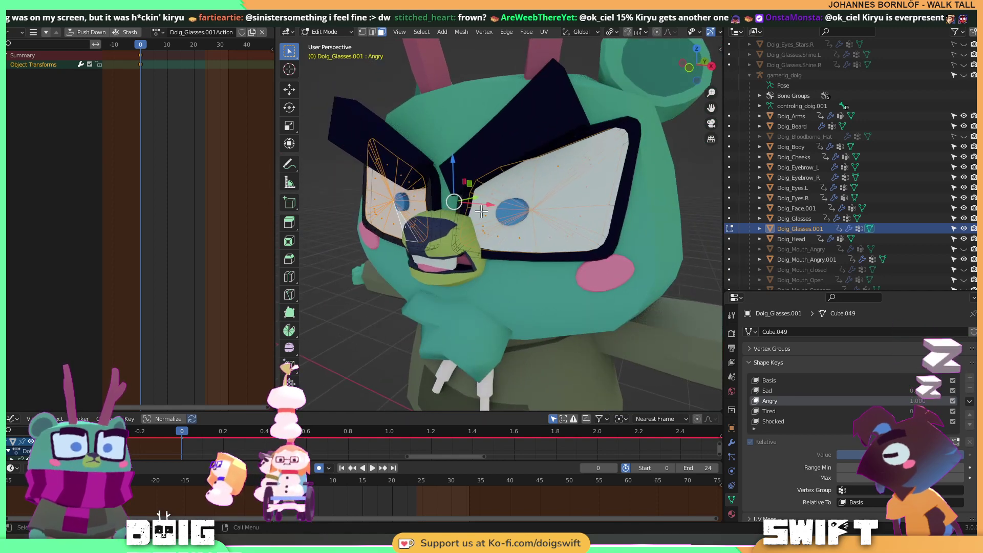
pyautogui.hotkey('shift', 'd')
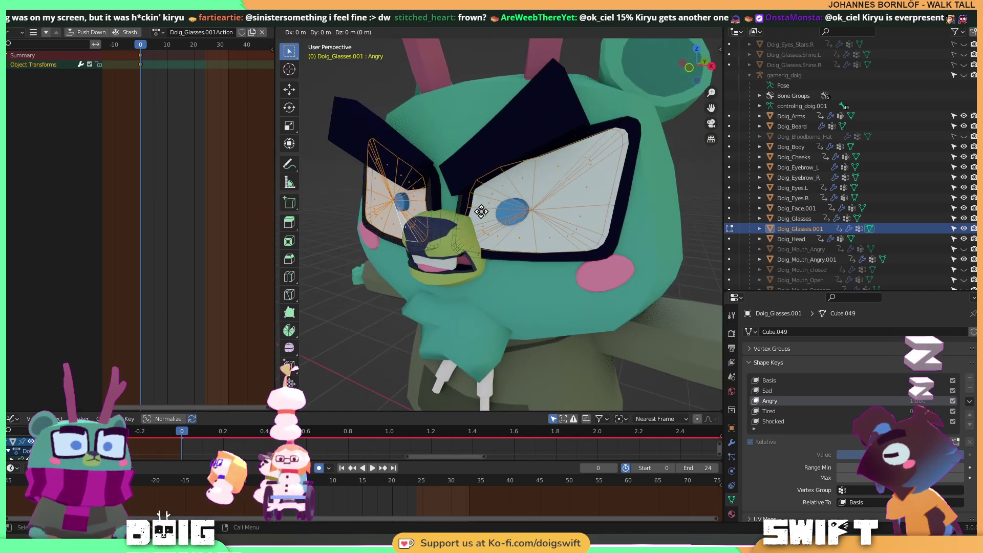
pyautogui.rightClick(481, 211)
pyautogui.press('p')
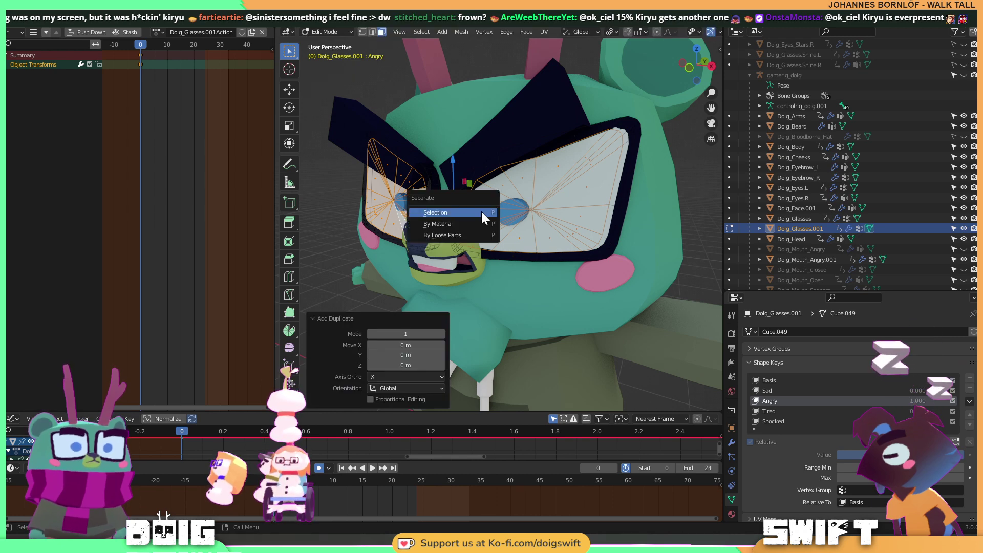
pyautogui.click(481, 210)
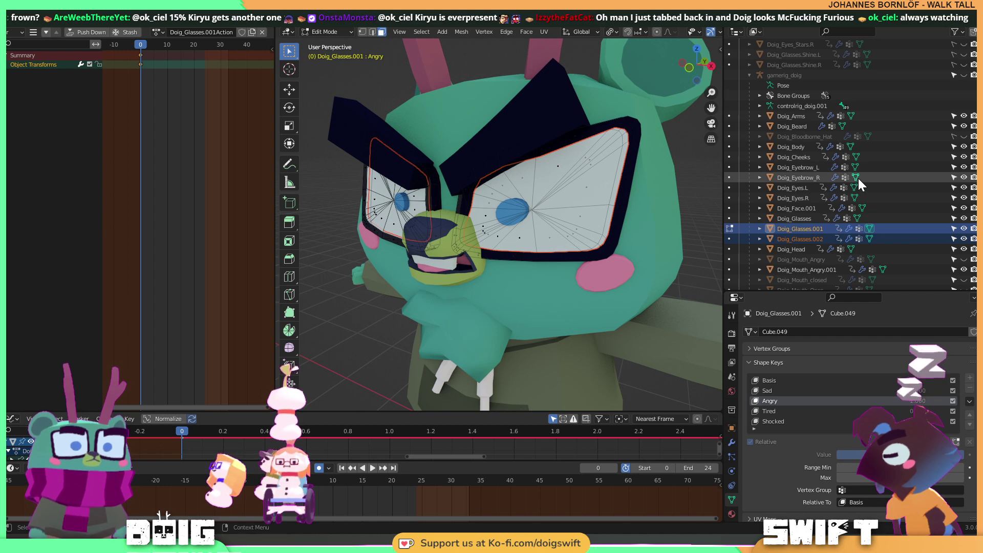
# Hide the Doig_Glasses.001 copy and select the separated lens object Doig_Glasses.002.
pyautogui.click(818, 239)
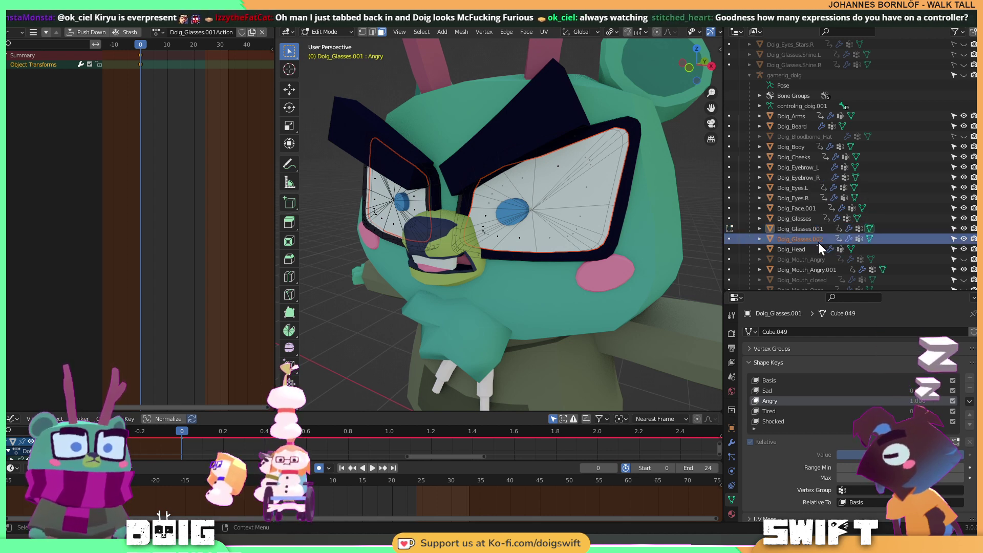
pyautogui.click(953, 229)
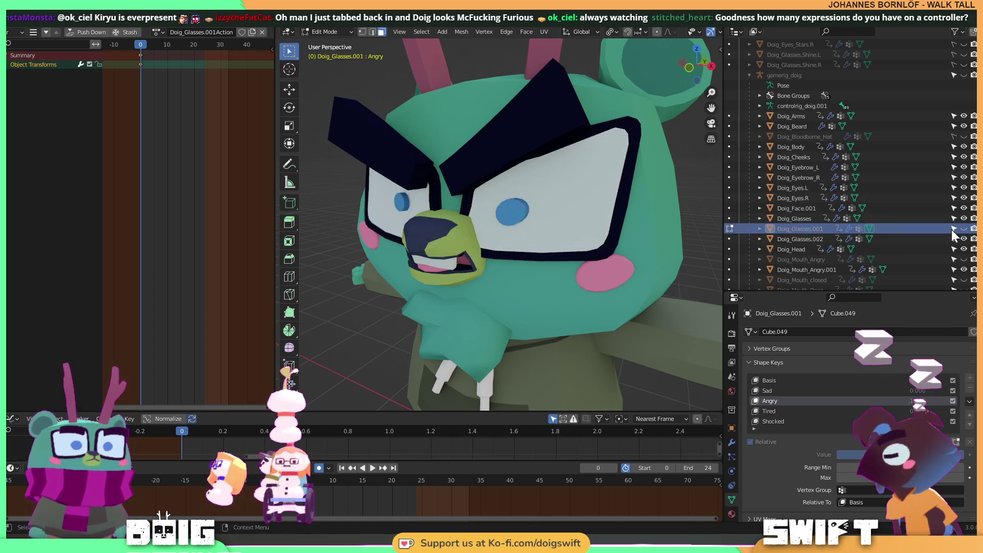
pyautogui.click(792, 240)
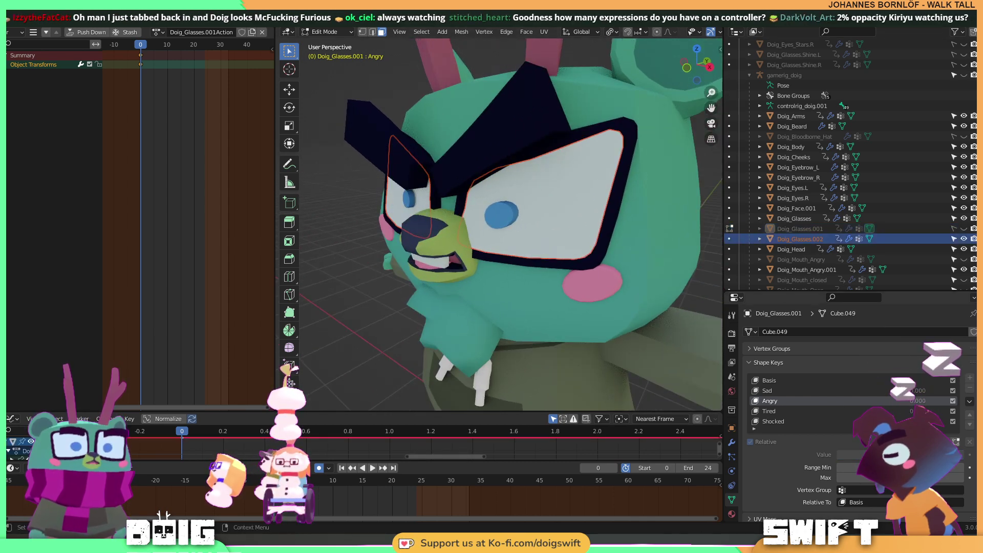
# Try to set the Angry shape key of Doig_Glasses.001 to 0.0 in Edit Mode.
pyautogui.press('BackSpace')
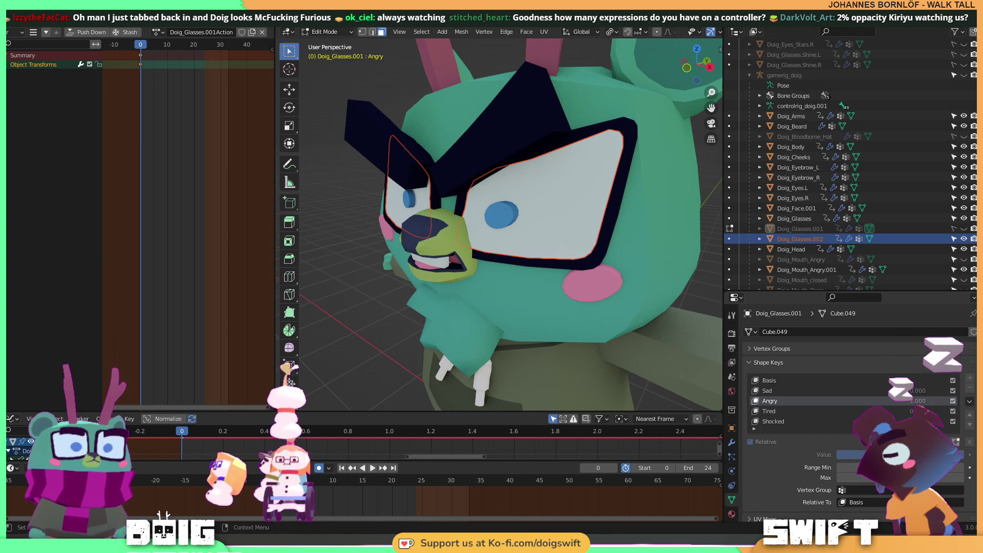
pyautogui.click(772, 379)
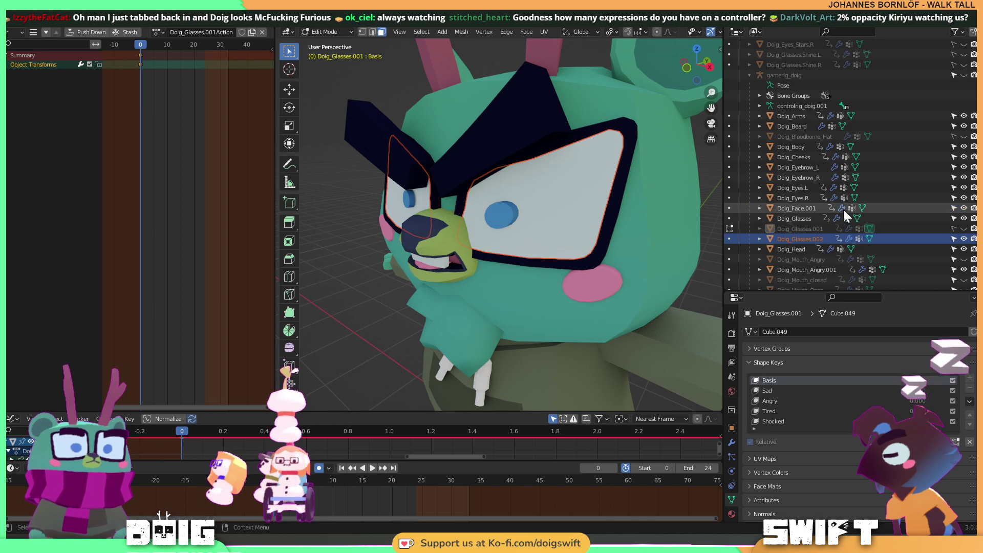
pyautogui.moveTo(501, 214); pyautogui.dragTo(493, 219, button='middle')
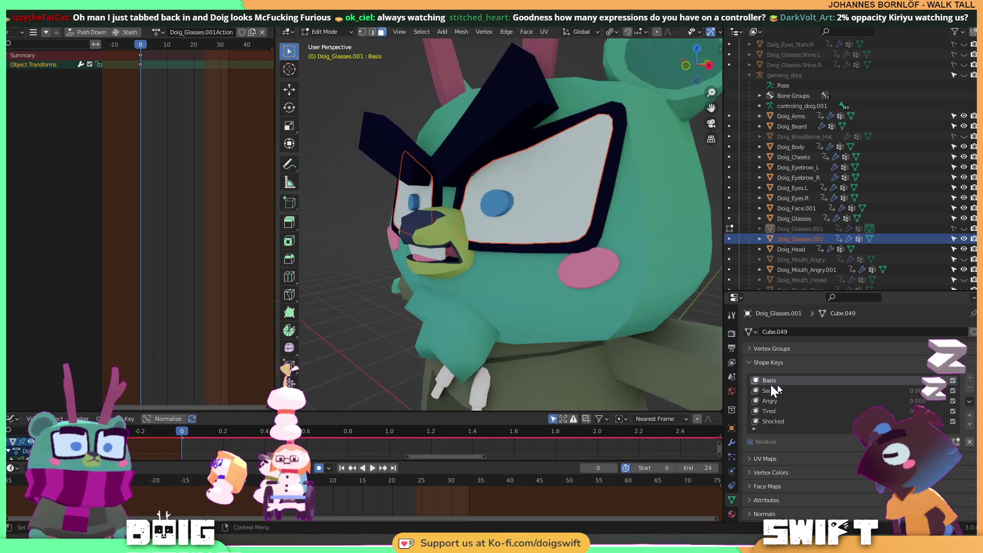
pyautogui.click(769, 400)
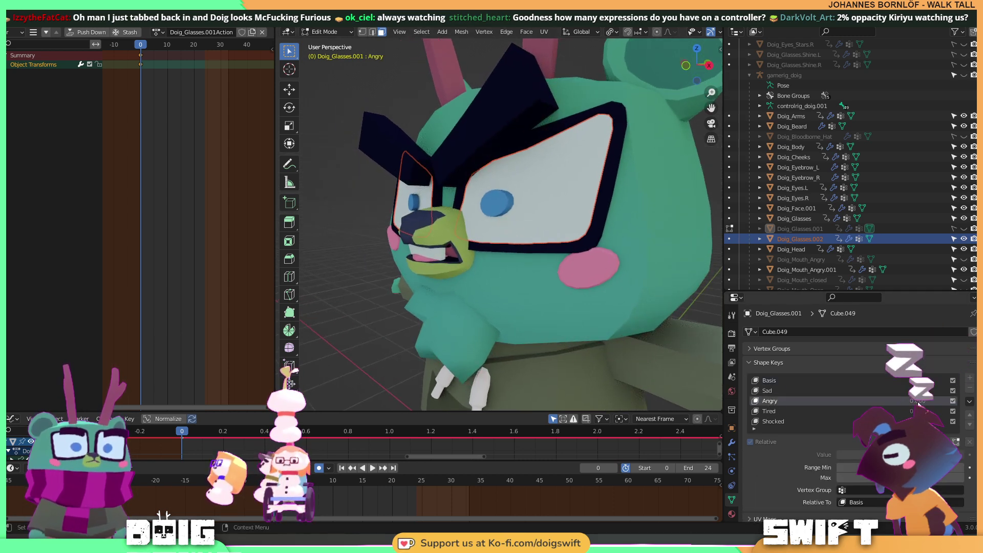
pyautogui.click(917, 401)
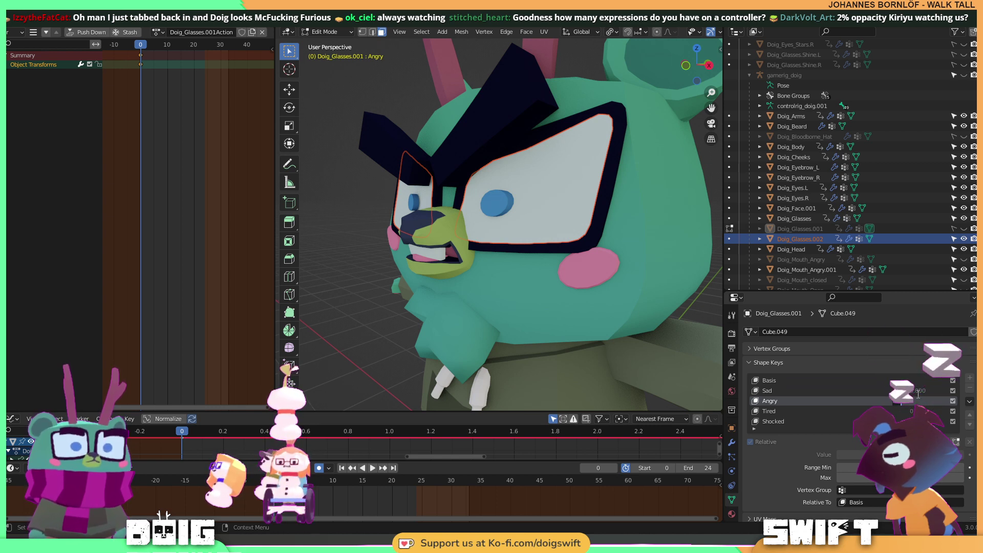
pyautogui.write('0.0')
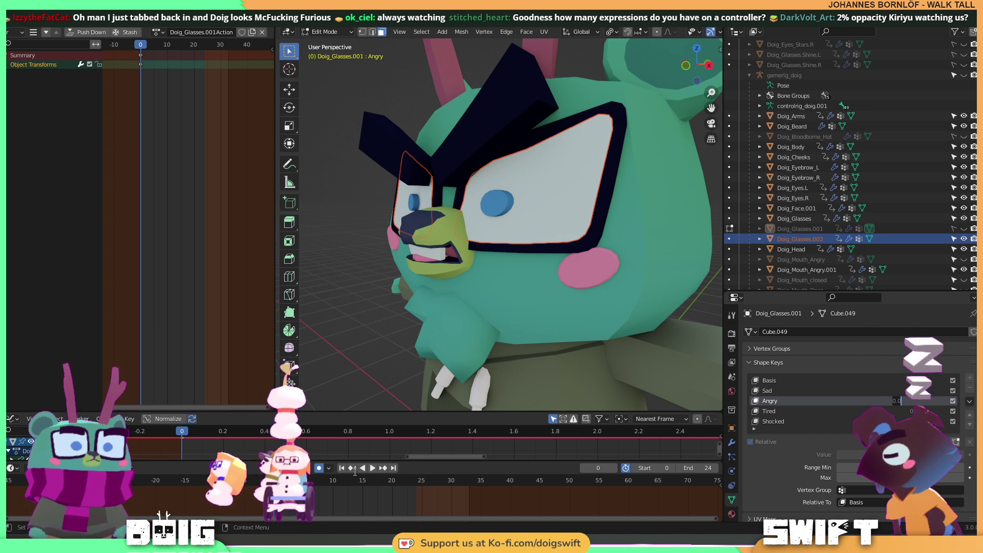
pyautogui.press('Return')
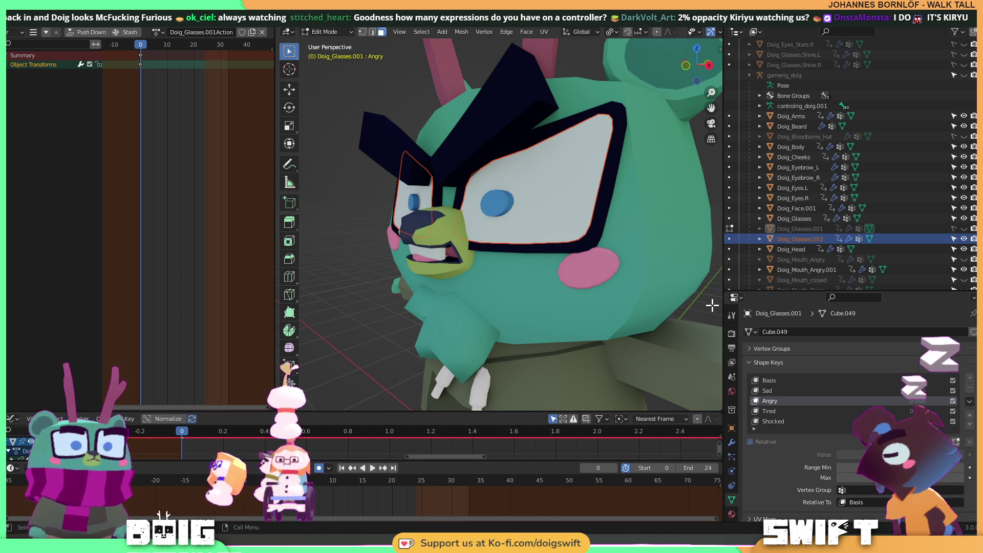
pyautogui.moveTo(450, 281); pyautogui.dragTo(529, 287, button='middle')
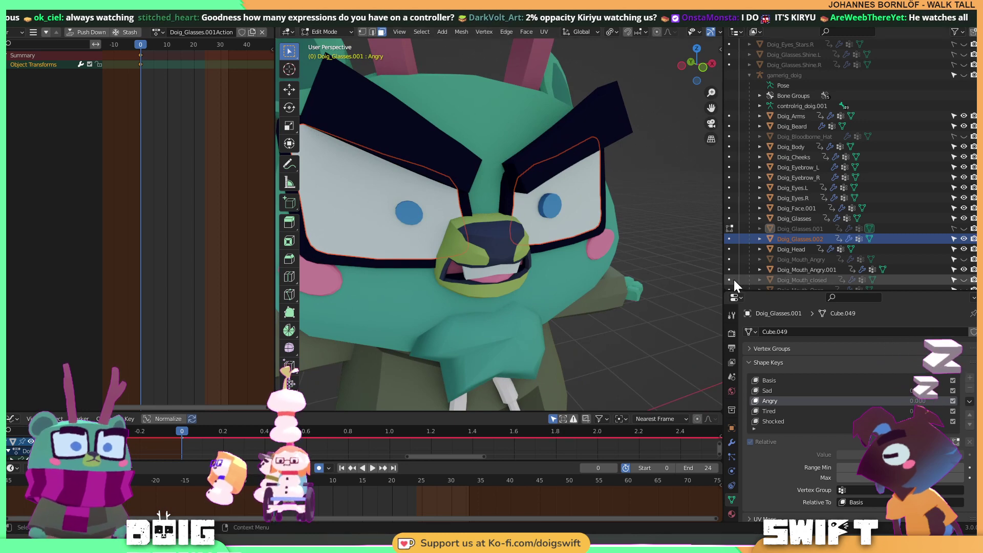
pyautogui.scroll(-2, 529, 231)
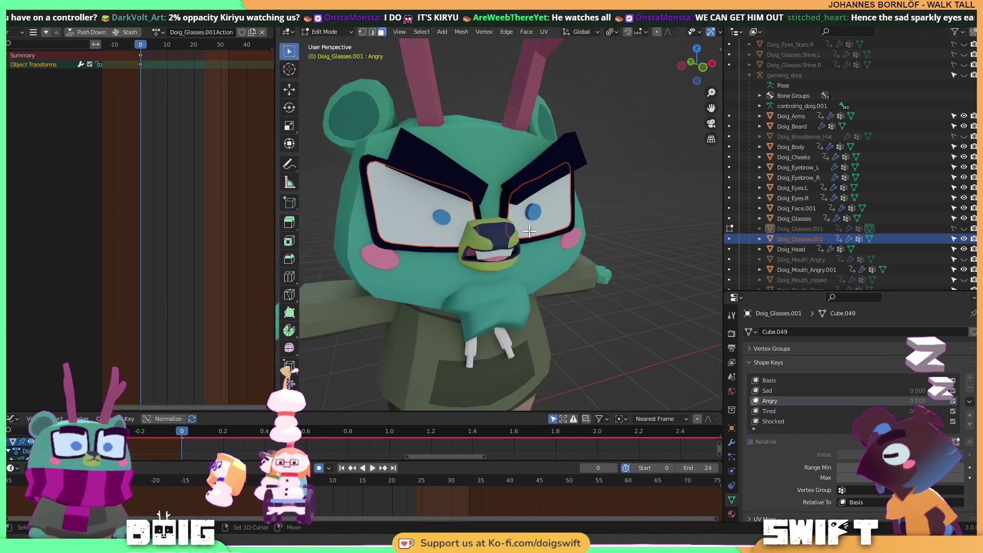
pyautogui.scroll(1, 528, 231)
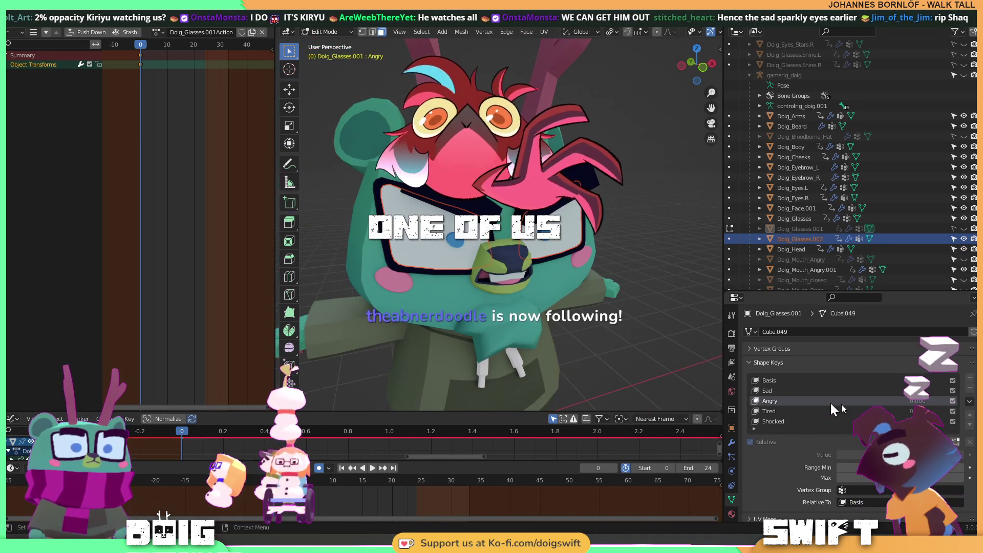
# Return to Object Mode and delete the Shocked, Tired, Angry and Sad shape keys from Doig_Glasses.001, keeping only Basis.
pyautogui.click(778, 381)
pyautogui.scroll(-2, 778, 386)
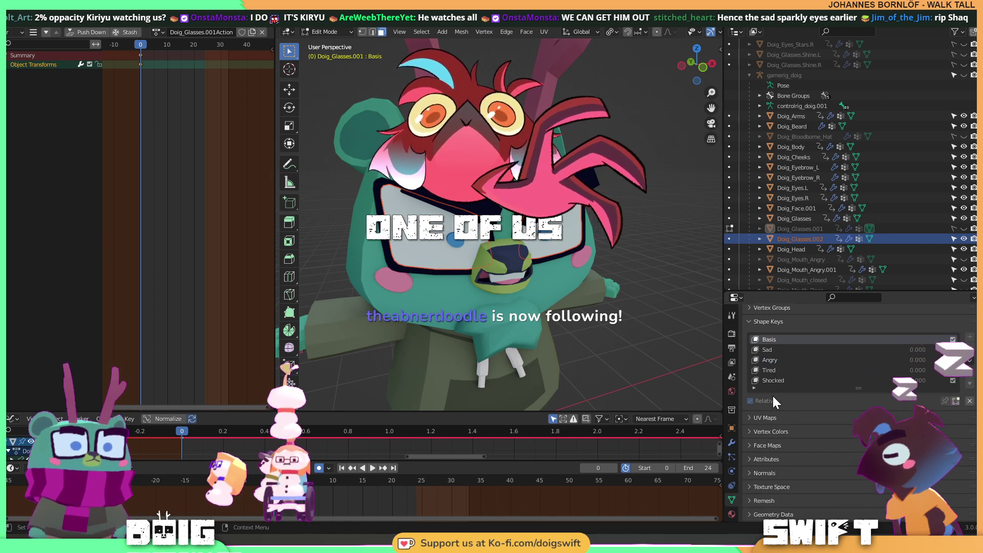
pyautogui.click(772, 380)
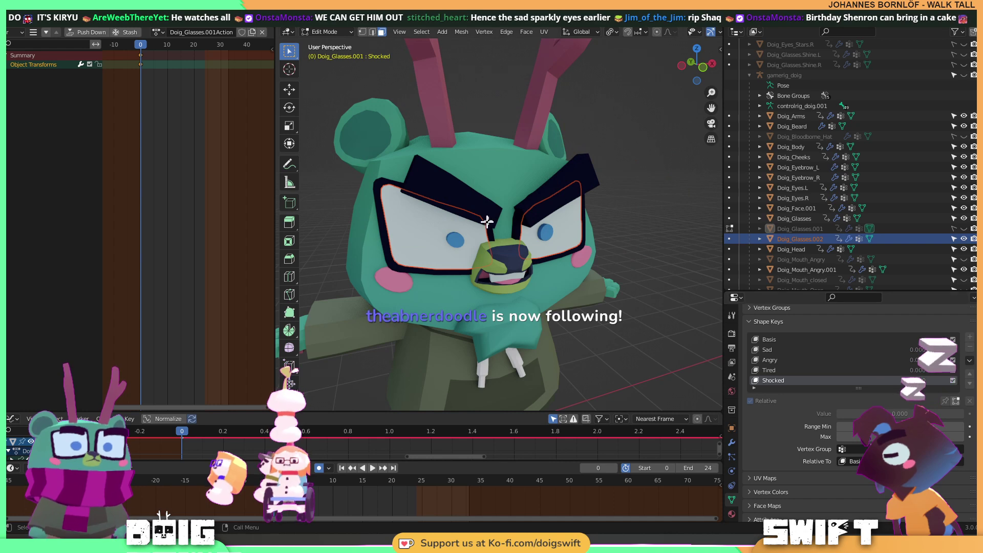
pyautogui.press('Tab')
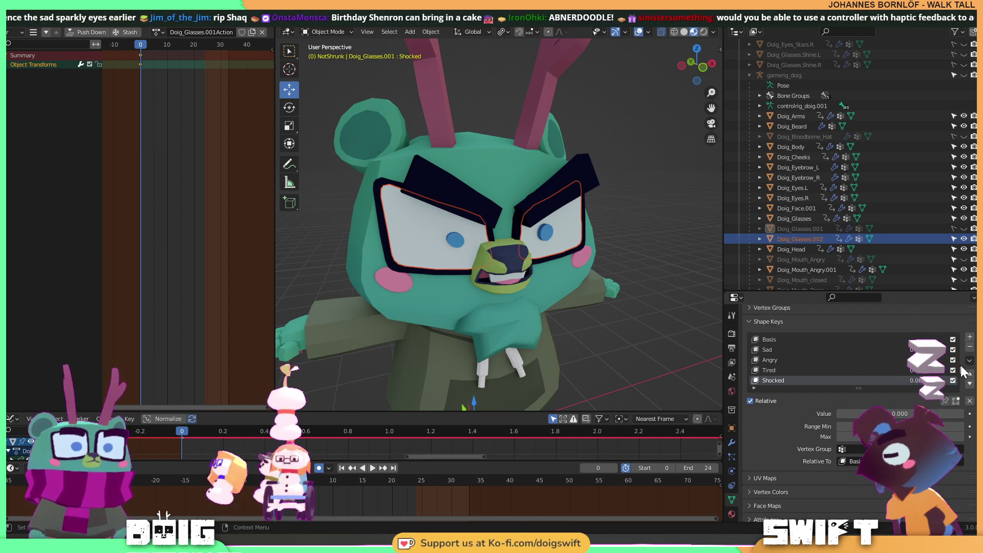
pyautogui.click(970, 346)
pyautogui.click(970, 346)
pyautogui.click(970, 347)
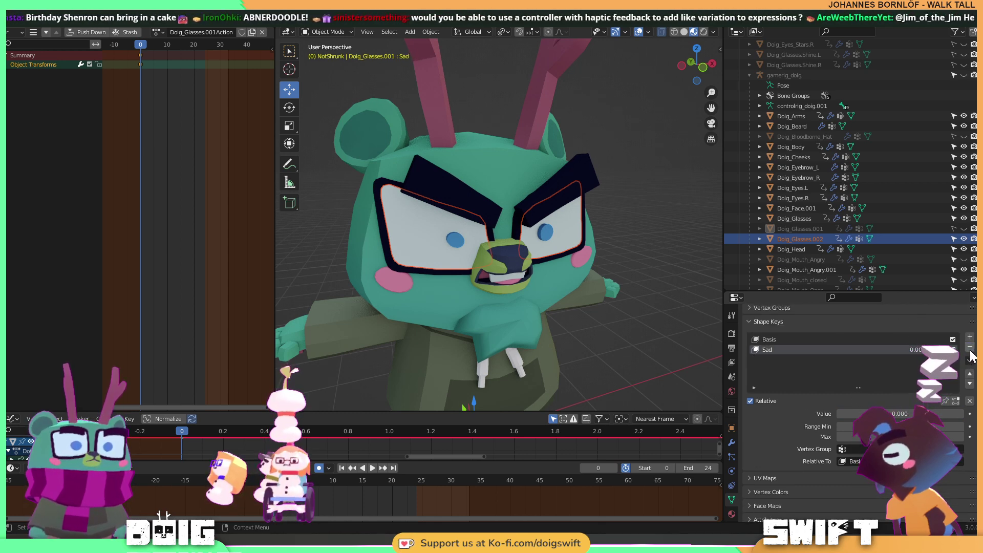
pyautogui.click(969, 347)
# Select the separated lens object Doig_Glasses.002 with its Angry shape key active.
pyautogui.moveTo(579, 271); pyautogui.dragTo(542, 291, button='middle')
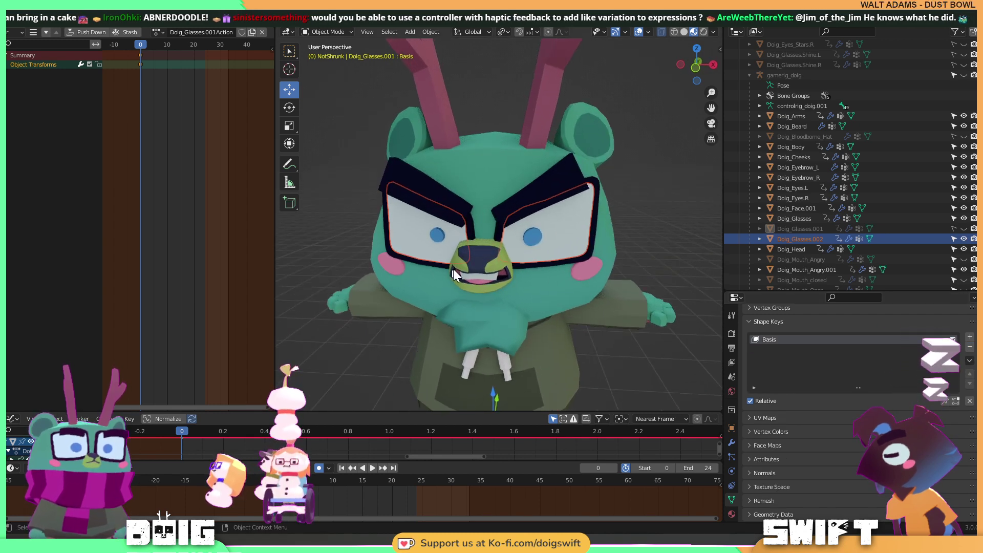
pyautogui.moveTo(468, 257); pyautogui.dragTo(417, 248, button='middle')
pyautogui.click(422, 252)
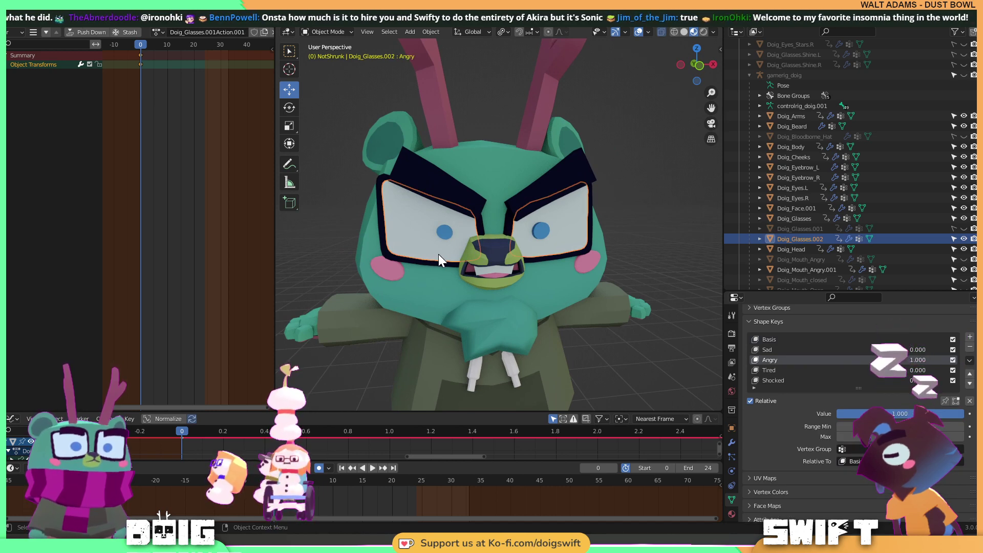
pyautogui.click(791, 218)
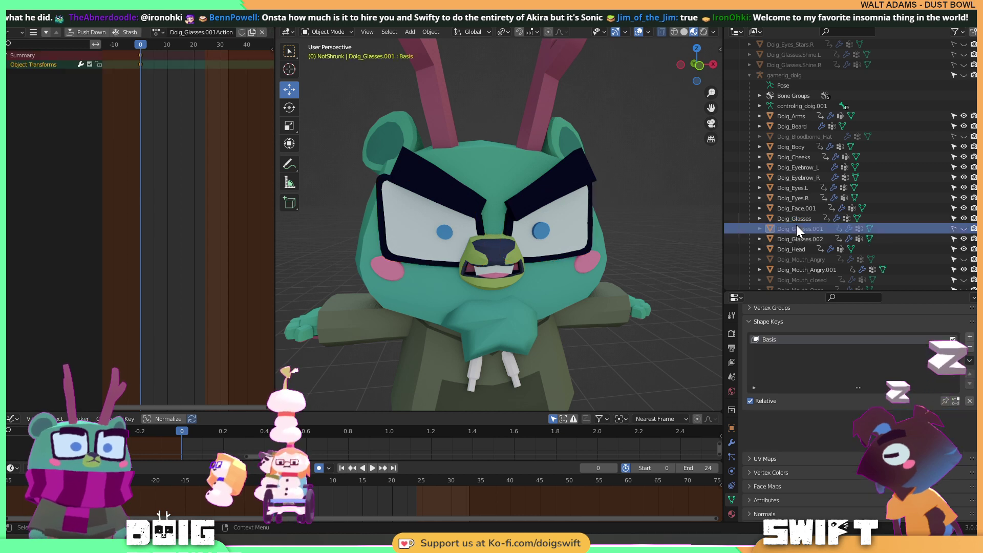
pyautogui.click(800, 238)
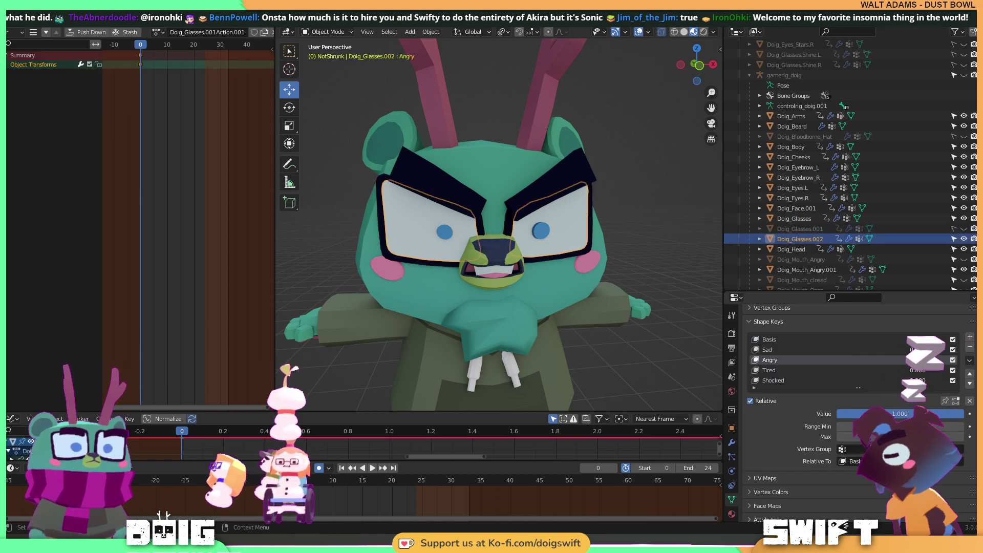
# Compare the lens shape with the glasses frame by switching the Angry shape key of Doig_Glasses.002 between 0 and 1.
pyautogui.moveTo(921, 361); pyautogui.dragTo(880, 361)
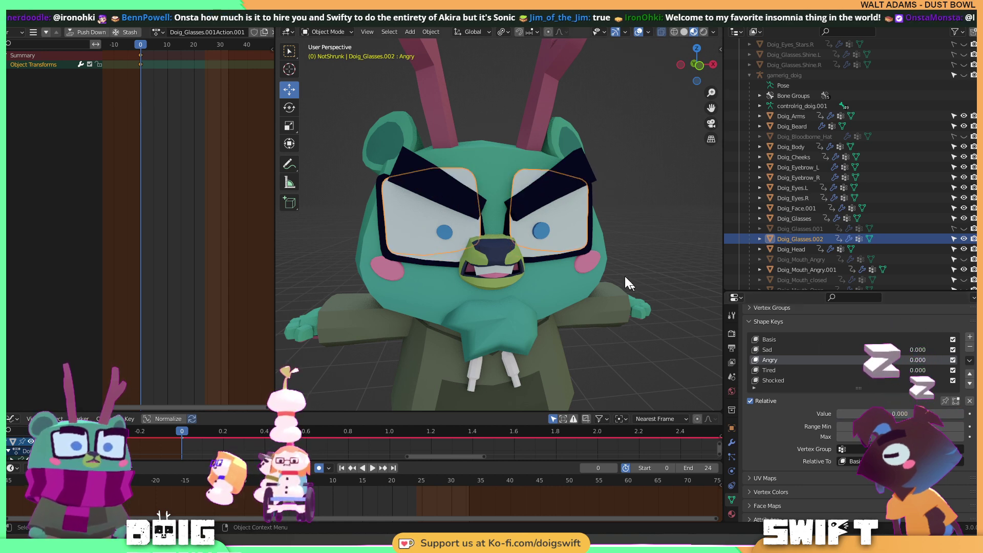
pyautogui.scroll(3, 512, 262)
pyautogui.moveTo(513, 262); pyautogui.dragTo(657, 306, button='middle')
pyautogui.moveTo(881, 360); pyautogui.dragTo(921, 361)
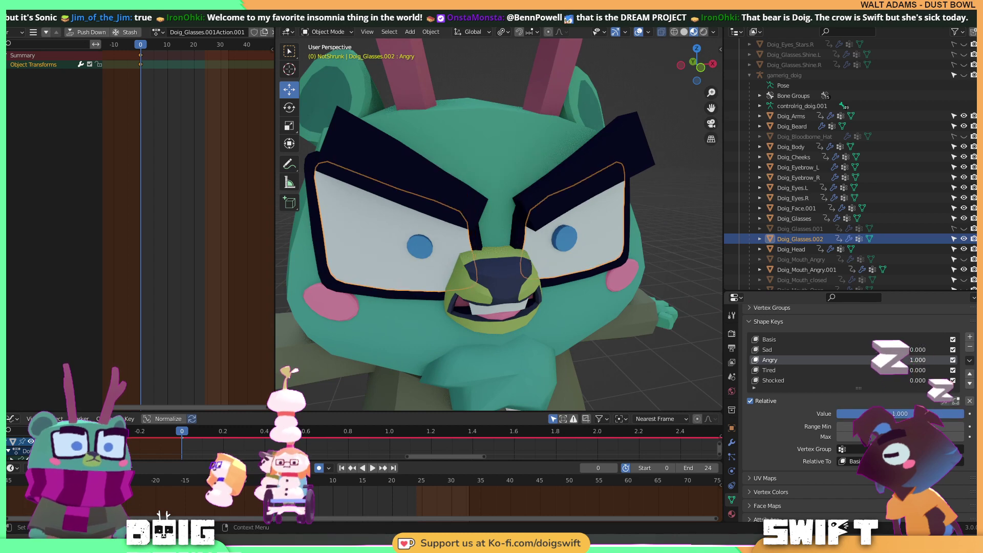
pyautogui.moveTo(573, 295); pyautogui.dragTo(556, 279, button='middle')
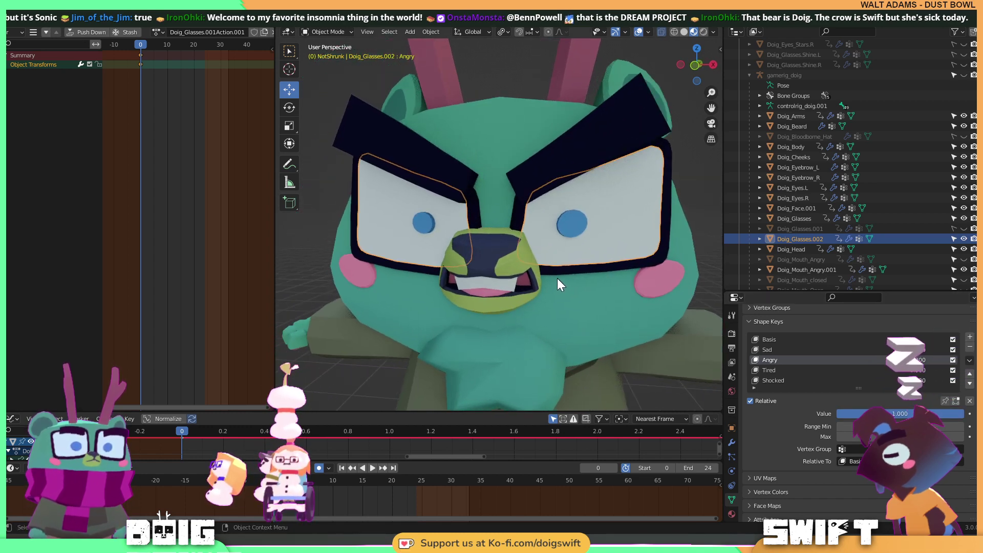
pyautogui.moveTo(911, 361); pyautogui.dragTo(870, 361)
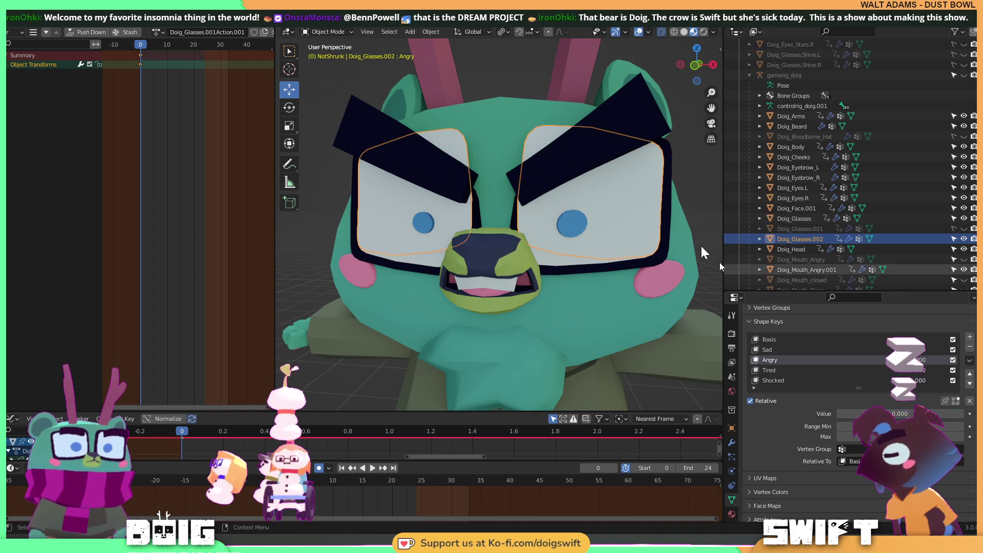
pyautogui.moveTo(659, 213); pyautogui.dragTo(570, 226, button='middle')
pyautogui.press('Tab')
pyautogui.press('Tab')
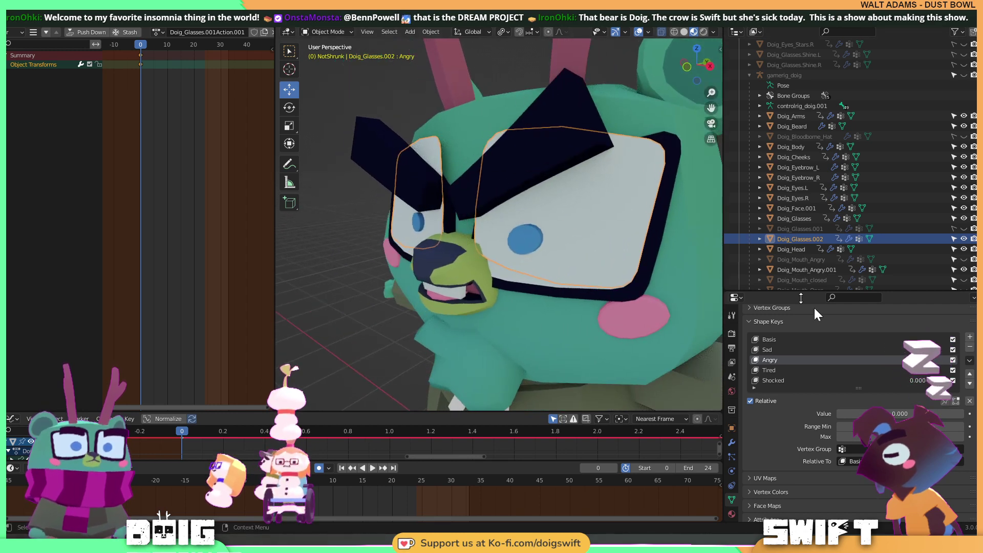
pyautogui.moveTo(664, 279); pyautogui.dragTo(551, 244, button='middle')
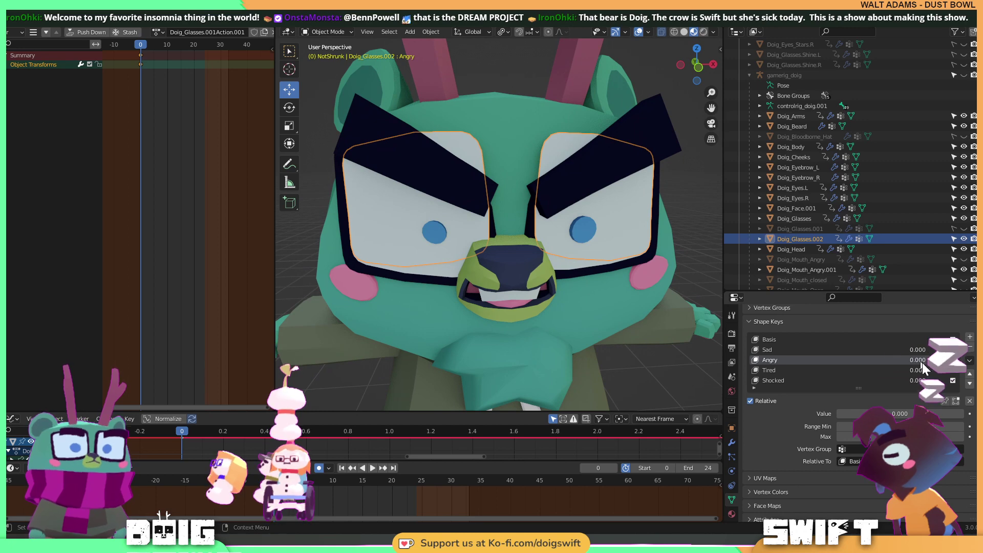
pyautogui.moveTo(888, 360); pyautogui.dragTo(947, 360)
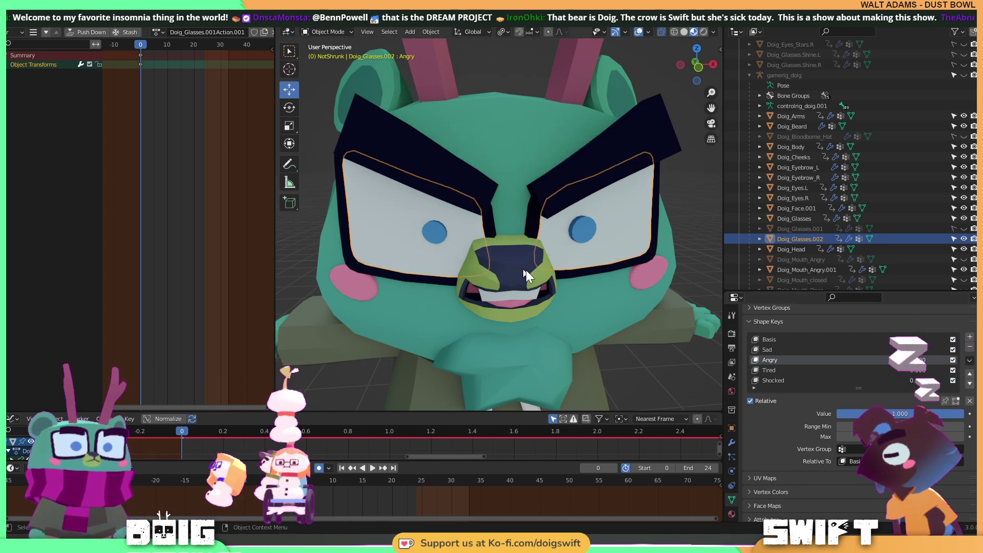
# Select the lower faces of both lenses of Doig_Glasses.002 in Edit Mode with lasso selections.
pyautogui.press('Tab')
pyautogui.moveTo(535, 271)
pyautogui.mouseDown(button='middle')
pyautogui.moveTo(548, 248)
pyautogui.moveTo(566, 255)
pyautogui.moveTo(532, 268)
pyautogui.mouseUp(button='middle')
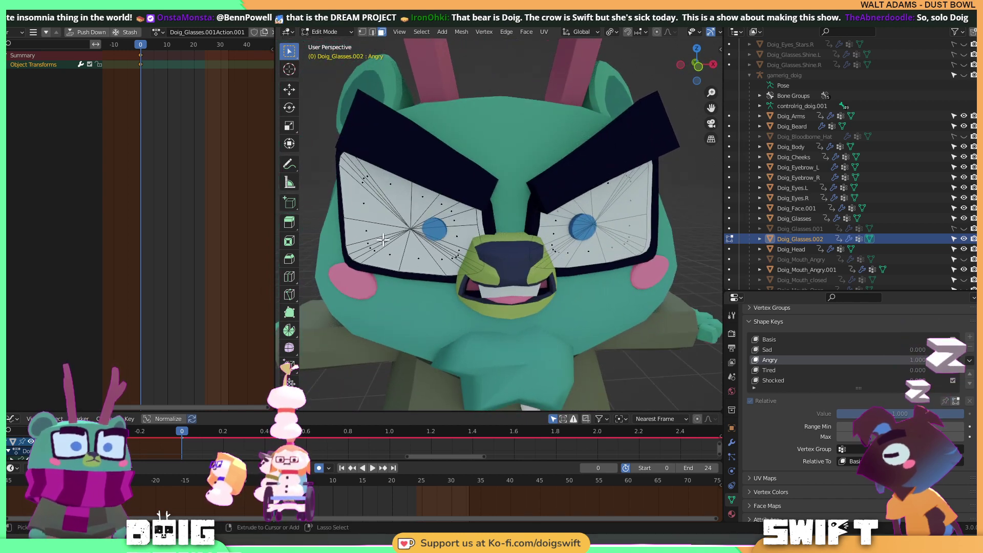
pyautogui.moveTo(333, 224); pyautogui.dragTo(516, 318)
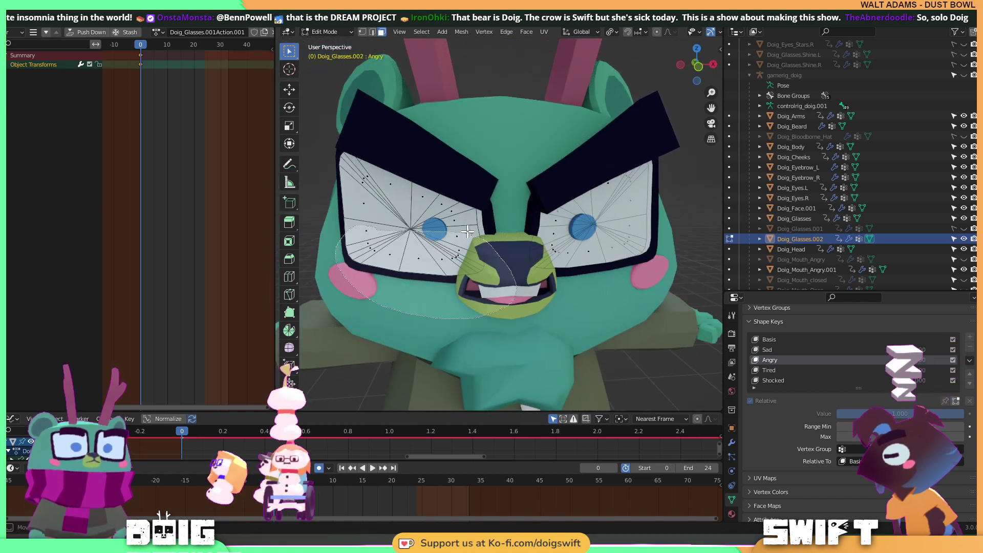
pyautogui.moveTo(534, 233)
pyautogui.keyDown('ctrl'); pyautogui.mouseDown(button='right')
pyautogui.moveTo(693, 240)
pyautogui.moveTo(660, 226)
pyautogui.moveTo(579, 220)
pyautogui.moveTo(586, 225)
pyautogui.mouseUp(button='right'); pyautogui.keyUp('ctrl')
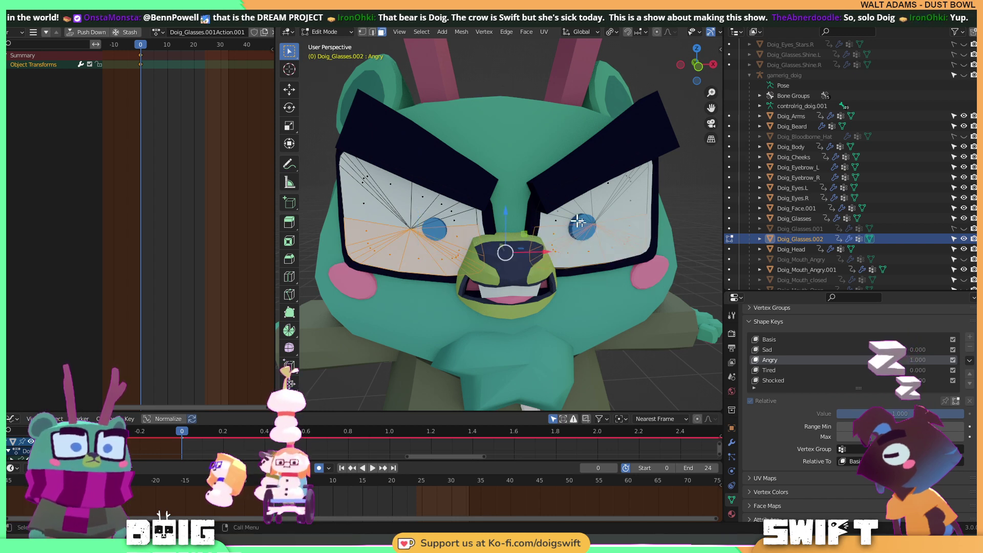
pyautogui.moveTo(600, 204); pyautogui.dragTo(563, 220, button='middle')
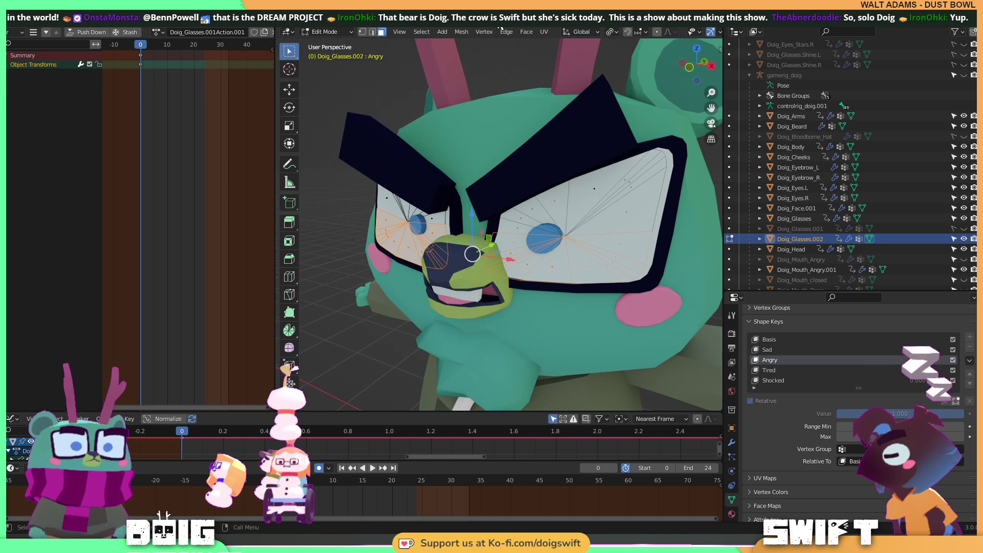
# Switch to the UV editing workspace and display doig_texture.png behind the selected lens UVs.
pyautogui.hotkey('ctrl', 'pageup')
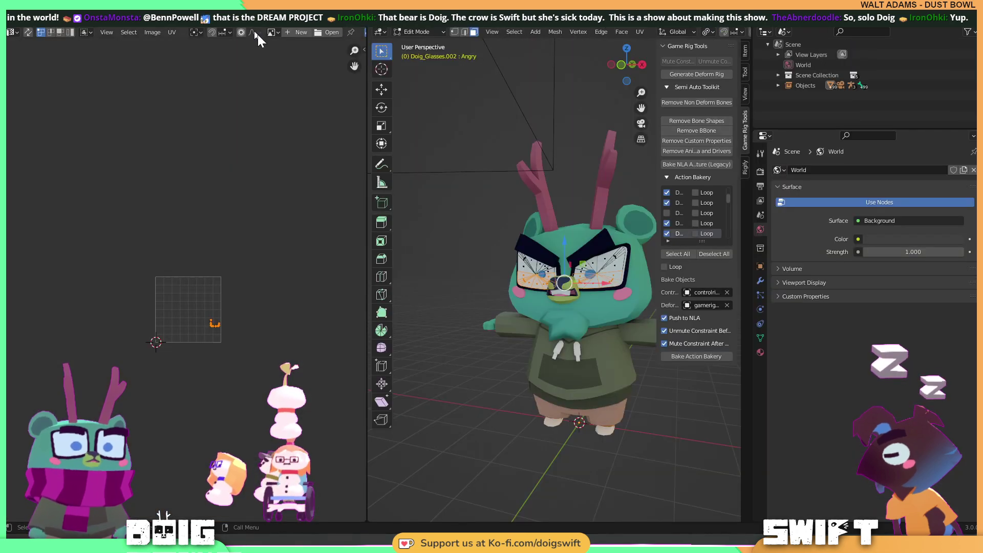
pyautogui.scroll(6, 559, 318)
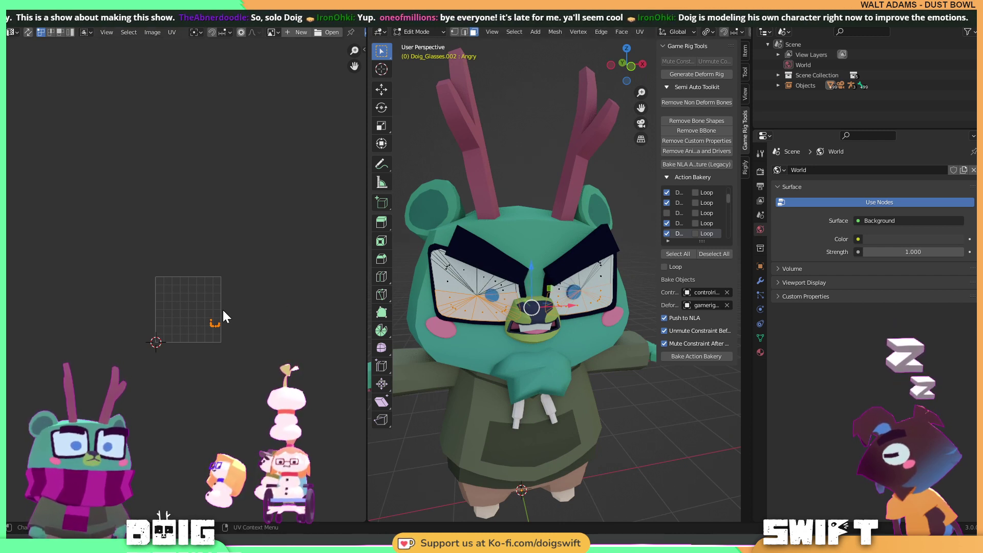
pyautogui.click(271, 33)
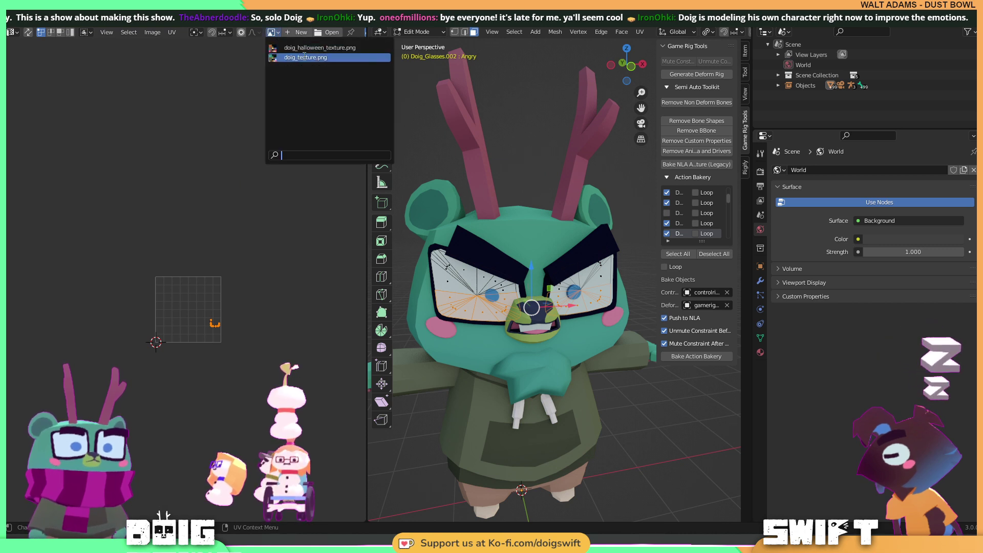
pyautogui.click(287, 51)
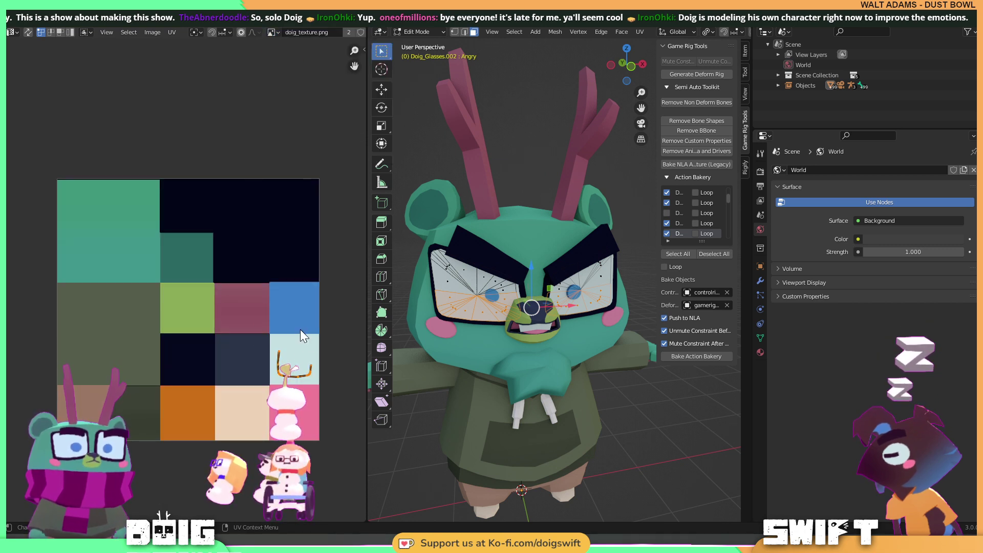
# Move the selected lens faces' UVs onto the large green swatch of the texture and view the lenses from the side.
pyautogui.press('g')
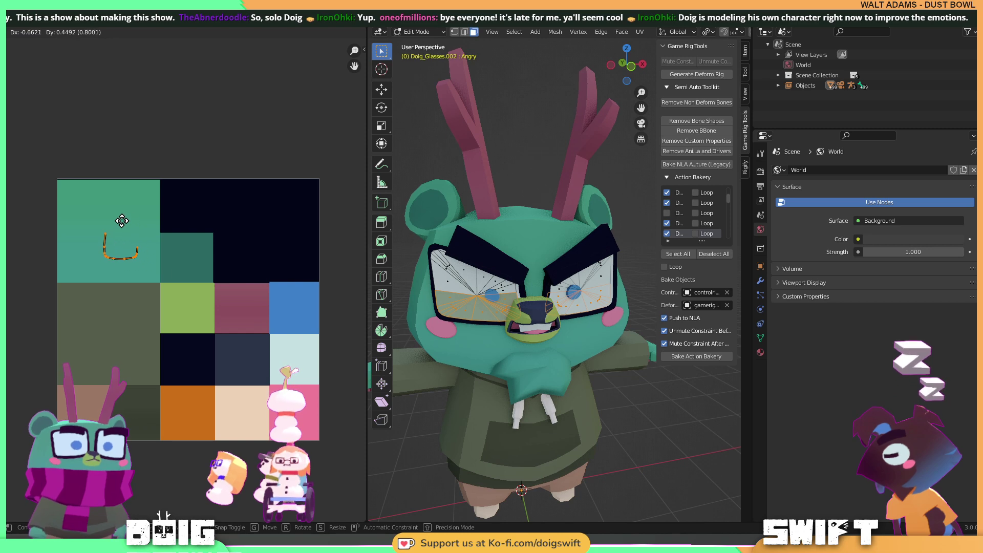
pyautogui.click(115, 222)
pyautogui.moveTo(512, 287); pyautogui.dragTo(447, 323, button='middle')
pyautogui.scroll(3, 517, 320)
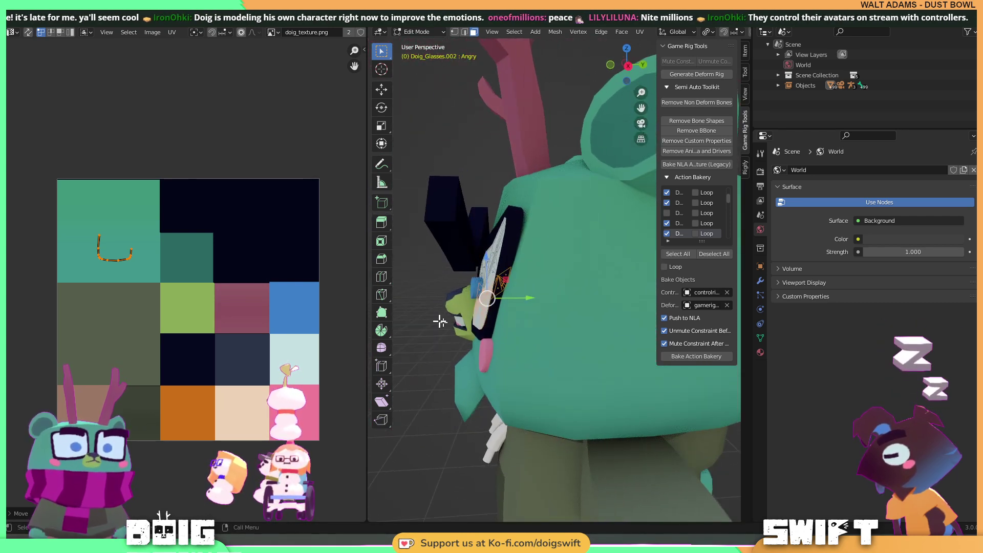
# Lasso-select the lower faces of the still-white lens of Doig_Glasses.002 and view the whole character from the front.
pyautogui.moveTo(509, 302); pyautogui.dragTo(544, 305, button='middle')
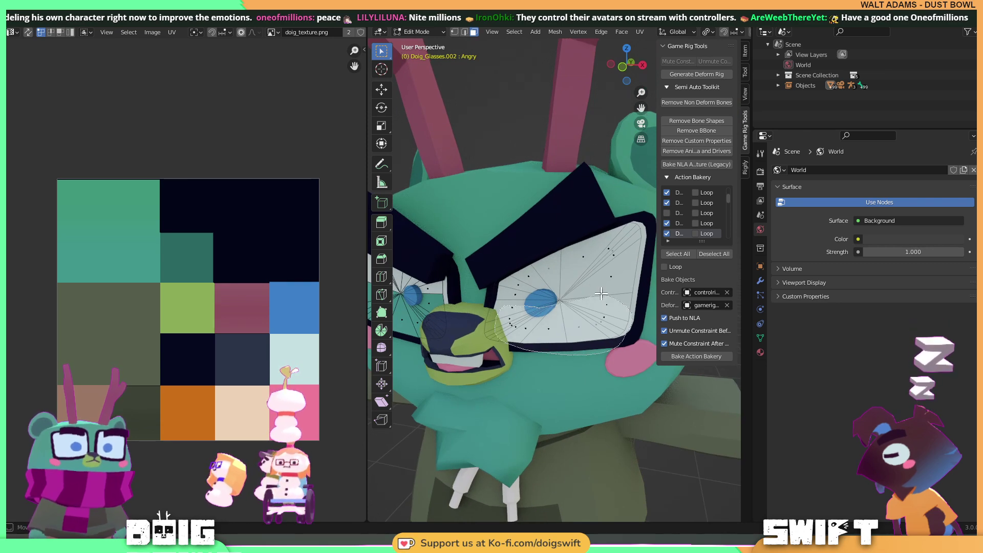
pyautogui.keyDown('ctrl'); pyautogui.moveTo(602, 292); pyautogui.dragTo(600, 294, button='right'); pyautogui.keyUp('ctrl')
pyautogui.moveTo(479, 341); pyautogui.dragTo(556, 307, button='middle')
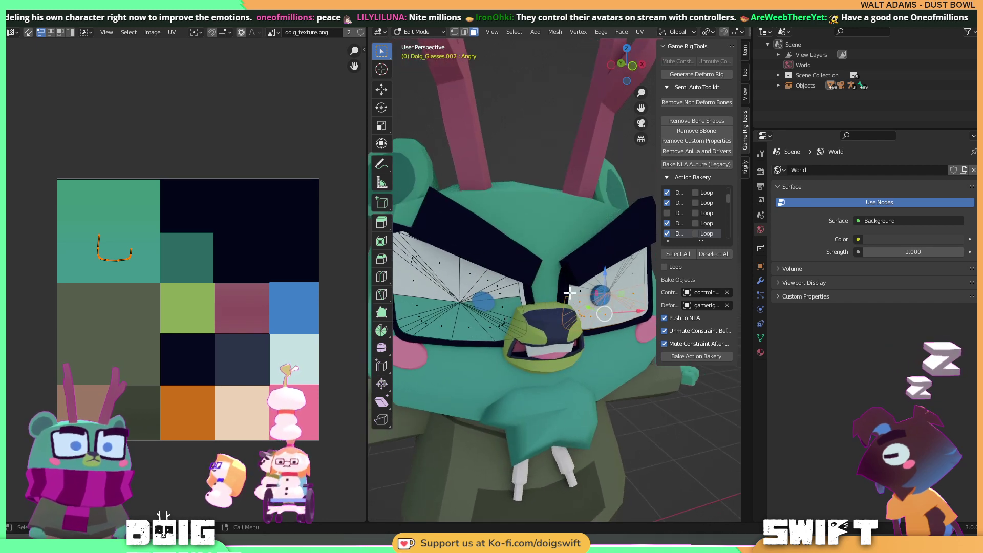
pyautogui.scroll(-3, 569, 293)
pyautogui.moveTo(575, 313); pyautogui.dragTo(530, 331, button='middle')
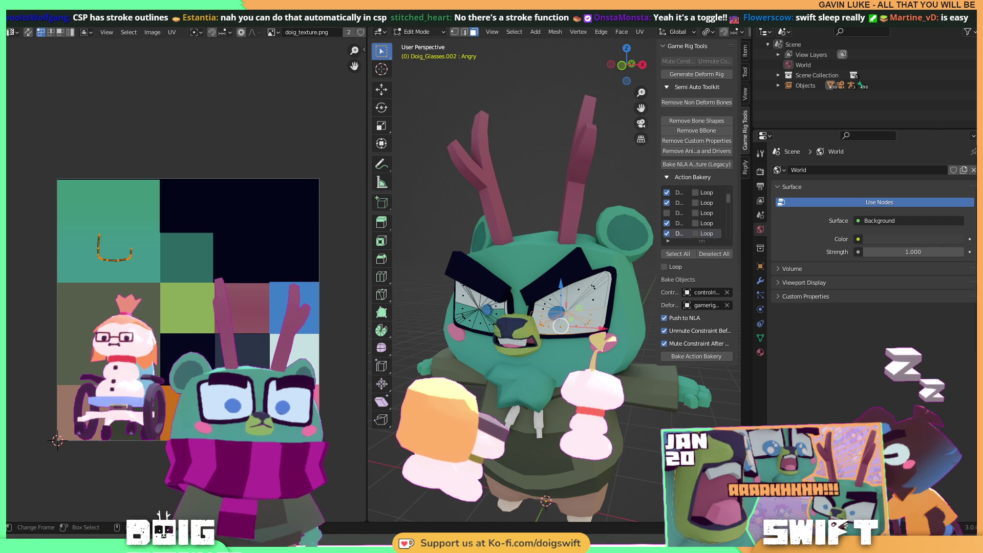
# Switch to Clip Studio Paint, create a 1280 × 720 px illustration and scribble brown strokes on it with the Cel 4 brush.
pyautogui.hotkey('alt', 'Tab')
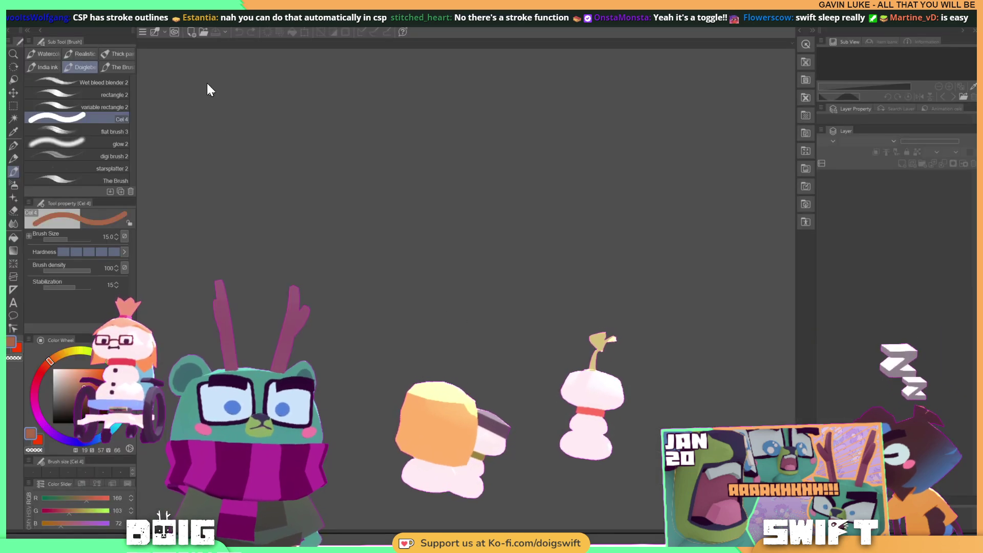
pyautogui.click(21, 22)
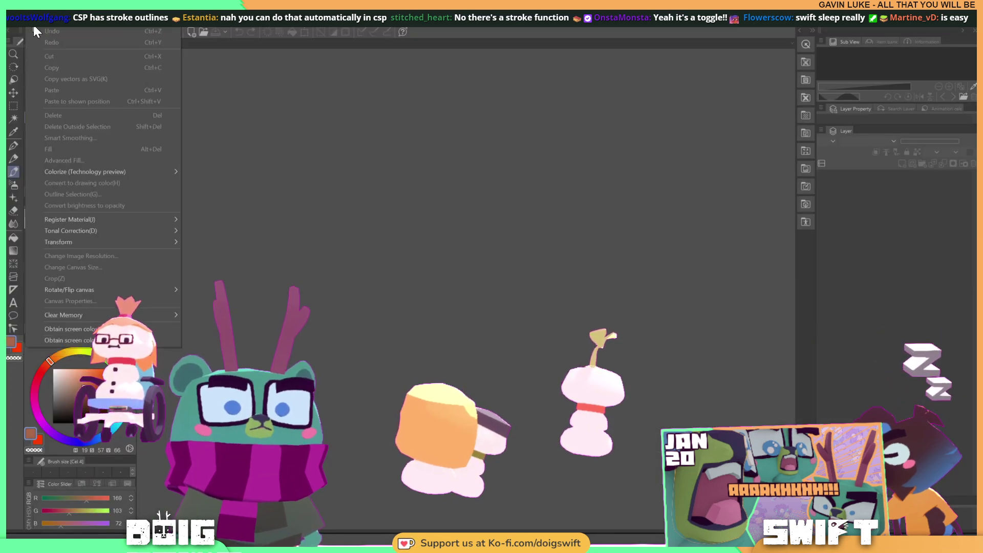
pyautogui.click(31, 31)
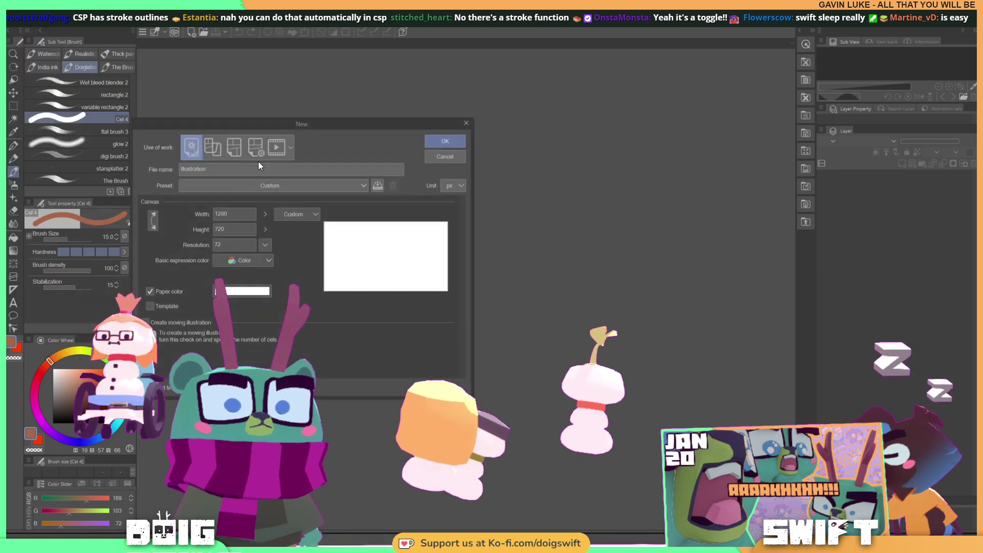
pyautogui.click(441, 143)
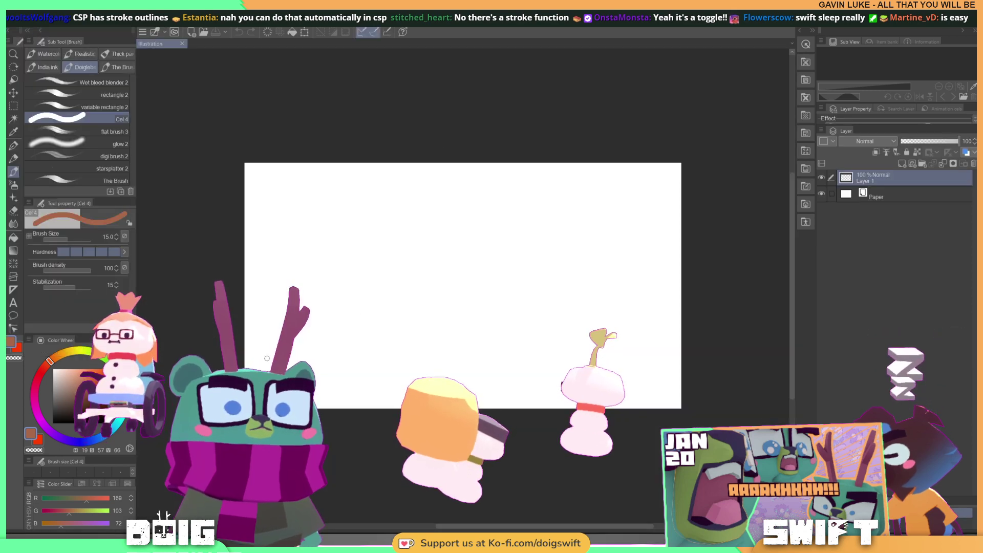
pyautogui.moveTo(350, 275); pyautogui.dragTo(361, 310)
pyautogui.moveTo(358, 256)
pyautogui.mouseDown()
pyautogui.moveTo(476, 241)
pyautogui.moveTo(292, 267)
pyautogui.mouseUp()
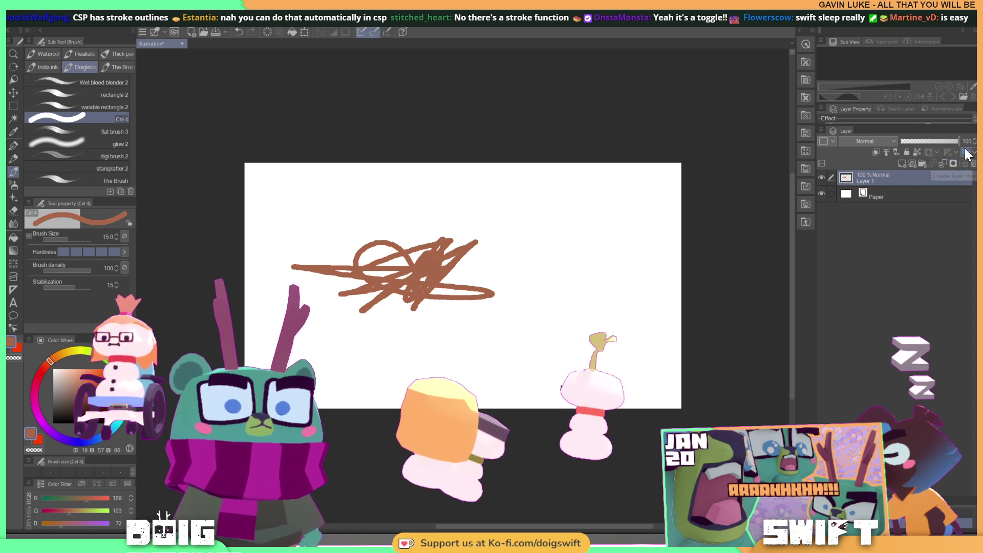
# Add a Hue/Saturation/Luminosity correction layer above the scribble with the saturation set to 72.
pyautogui.click(90, 30)
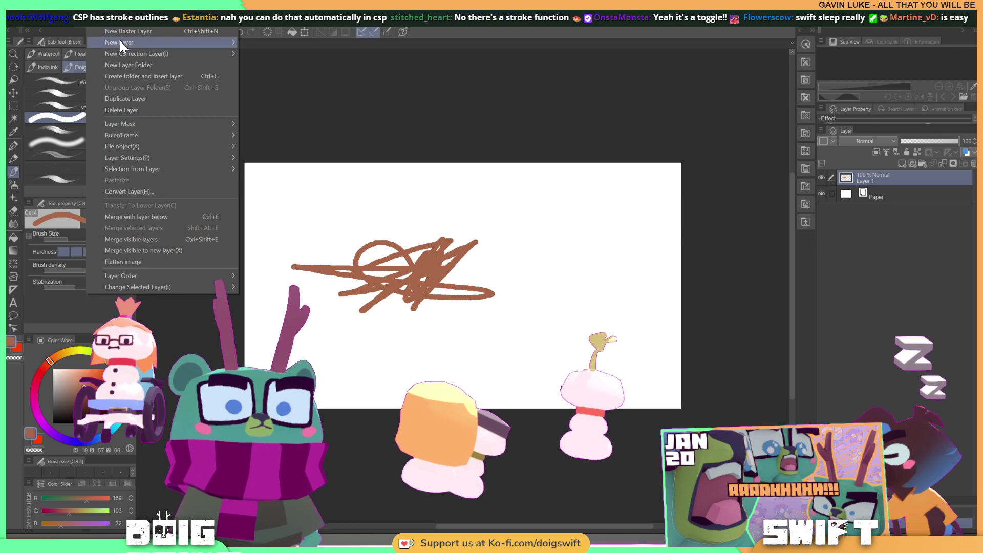
pyautogui.moveTo(166, 57)
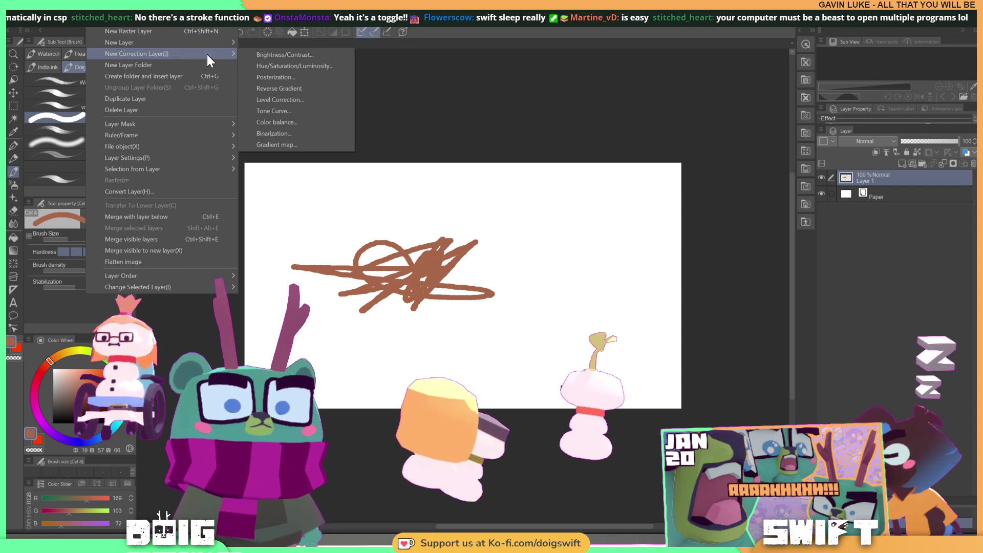
pyautogui.click(306, 66)
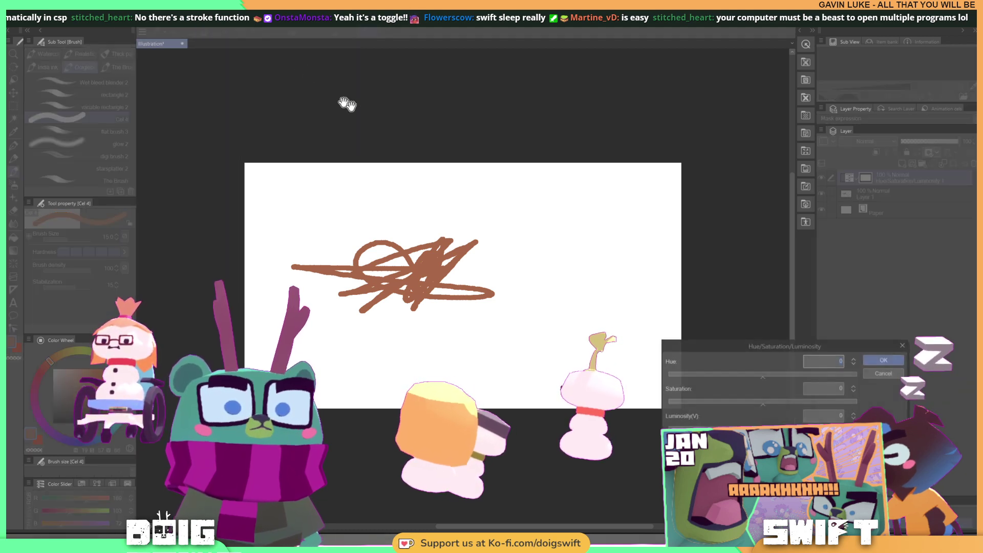
pyautogui.moveTo(740, 353); pyautogui.dragTo(237, 88)
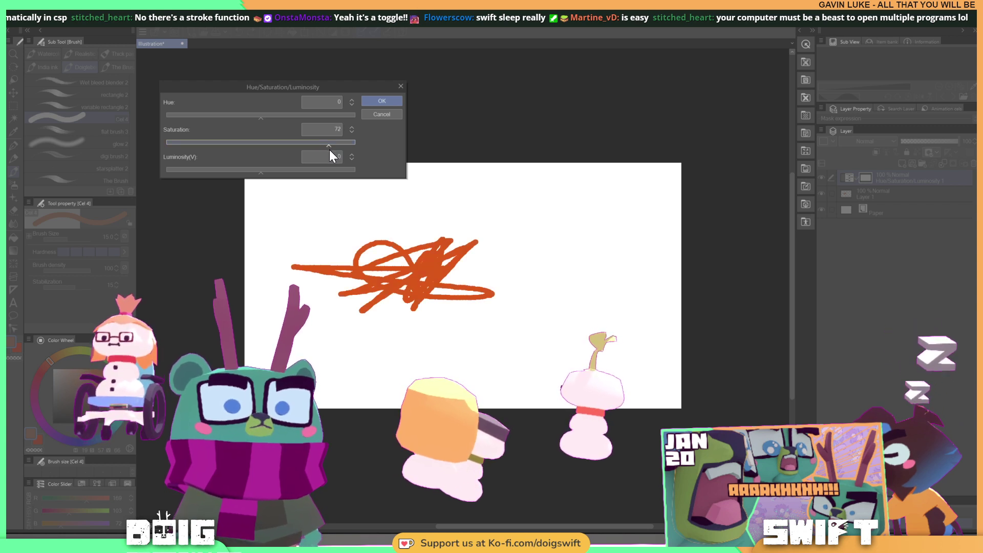
pyautogui.click(383, 100)
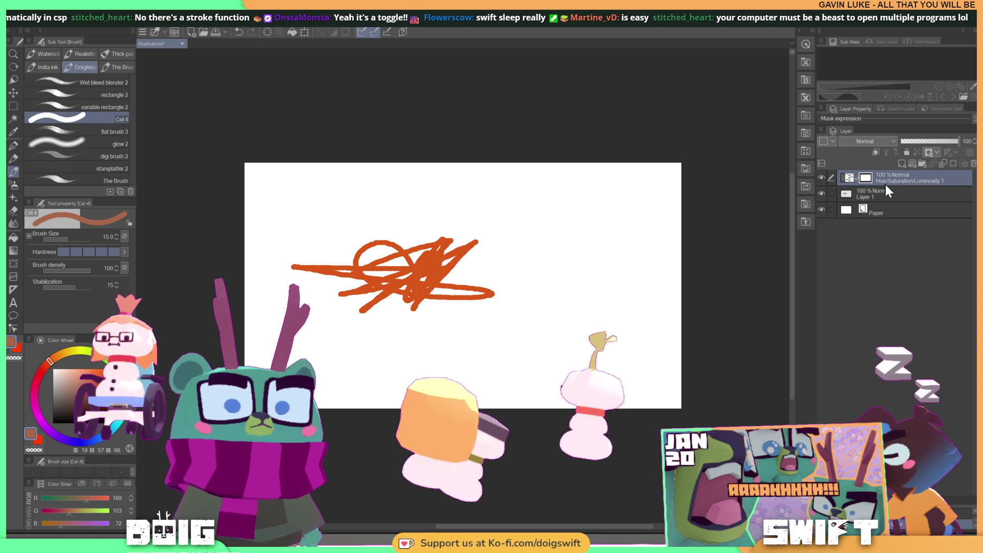
# Compare the scribble with the Hue/Saturation/Luminosity layer hidden and shown, and view the available correction layer types.
pyautogui.click(820, 177)
pyautogui.click(820, 177)
pyautogui.click(820, 177)
pyautogui.click(820, 177)
pyautogui.click(820, 177)
pyautogui.click(820, 177)
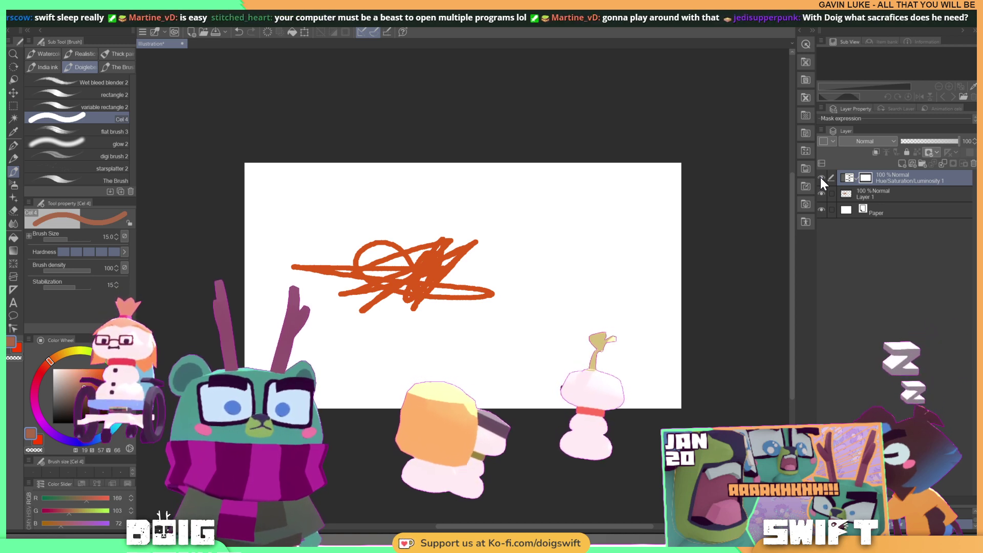
pyautogui.click(97, 20)
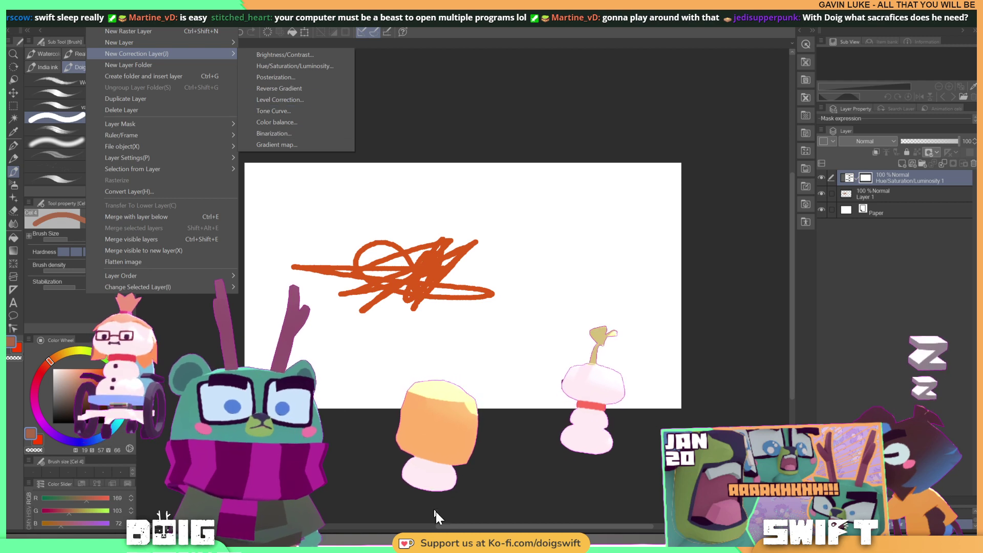
# Switch to Photoshop, enlarge the Blender brush to 1000 px and paint a large peach shape on the Background layer.
pyautogui.hotkey('alt', 'Tab')
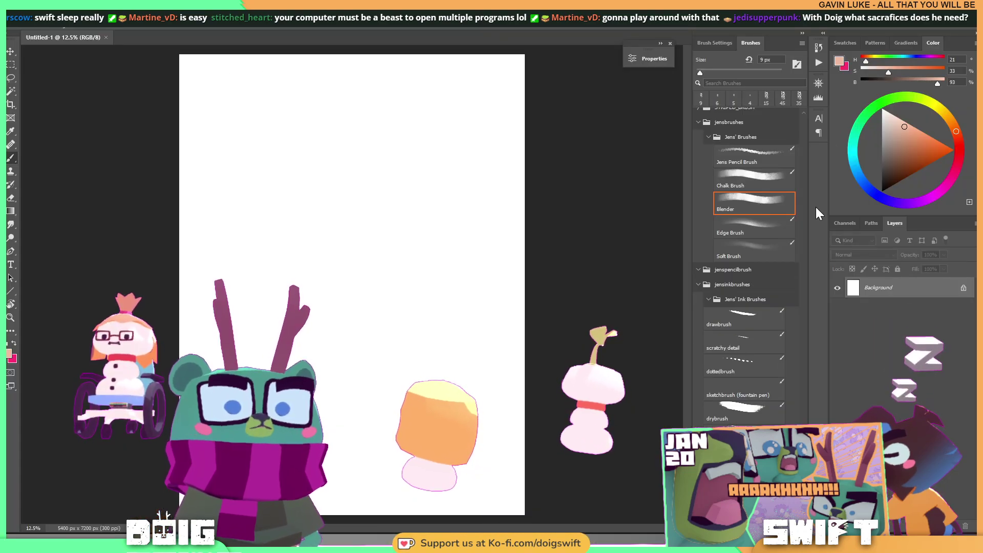
pyautogui.moveTo(266, 214)
pyautogui.mouseDown()
pyautogui.moveTo(362, 182)
pyautogui.moveTo(318, 251)
pyautogui.mouseUp()
pyautogui.press(']')
pyautogui.press(']')
pyautogui.press(']')
pyautogui.press(']')
pyautogui.press(']')
pyautogui.press(']')
pyautogui.press(']')
pyautogui.press(']')
pyautogui.press(']')
pyautogui.press(']')
pyautogui.press(']')
pyautogui.press(']')
pyautogui.press(']')
pyautogui.press(']')
pyautogui.press(']')
pyautogui.press(']')
pyautogui.press(']')
pyautogui.press(']')
pyautogui.press(']')
pyautogui.press(']')
pyautogui.press(']')
pyautogui.press(']')
pyautogui.press(']')
pyautogui.press(']')
pyautogui.moveTo(328, 174)
pyautogui.mouseDown()
pyautogui.moveTo(287, 271)
pyautogui.moveTo(366, 353)
pyautogui.mouseUp()
pyautogui.moveTo(242, 285)
pyautogui.mouseDown()
pyautogui.moveTo(379, 193)
pyautogui.moveTo(369, 240)
pyautogui.mouseUp()
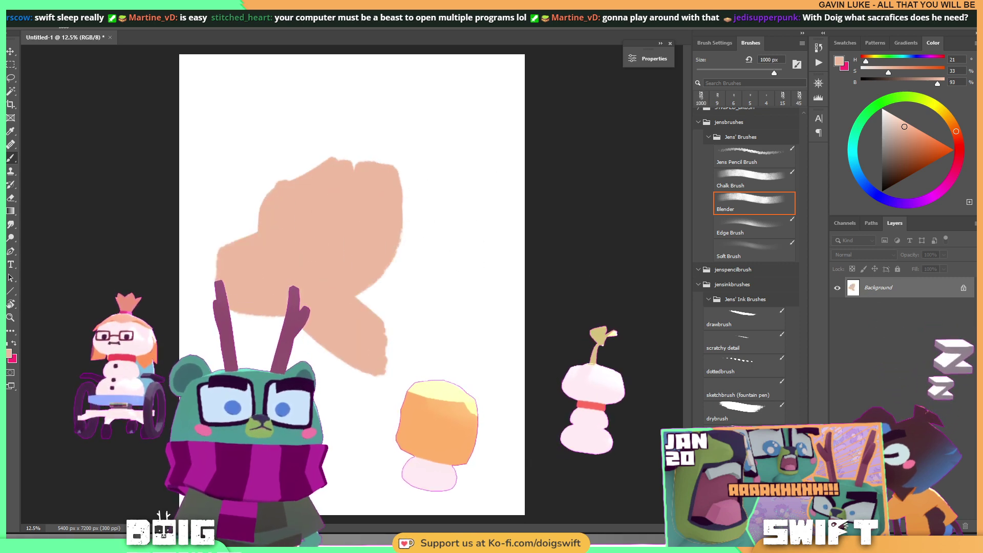
# Add a new layer above the Background and paint a large pinkish-red shape over the peach one.
pyautogui.click(952, 526)
pyautogui.click(958, 159)
pyautogui.click(917, 137)
pyautogui.click(932, 138)
pyautogui.moveTo(253, 192)
pyautogui.mouseDown()
pyautogui.moveTo(377, 219)
pyautogui.moveTo(324, 318)
pyautogui.moveTo(391, 251)
pyautogui.moveTo(328, 184)
pyautogui.moveTo(246, 225)
pyautogui.moveTo(359, 276)
pyautogui.mouseUp()
# Add a Hue/Saturation adjustment layer above Layer 1 with hue -43, saturation +55 and lightness -58.
pyautogui.click(81, 6)
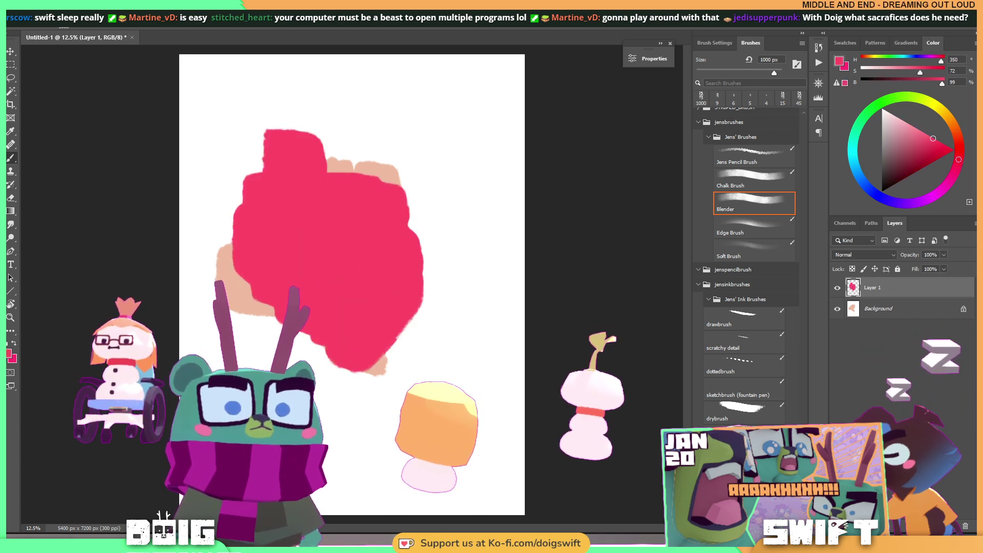
pyautogui.moveTo(127, 16)
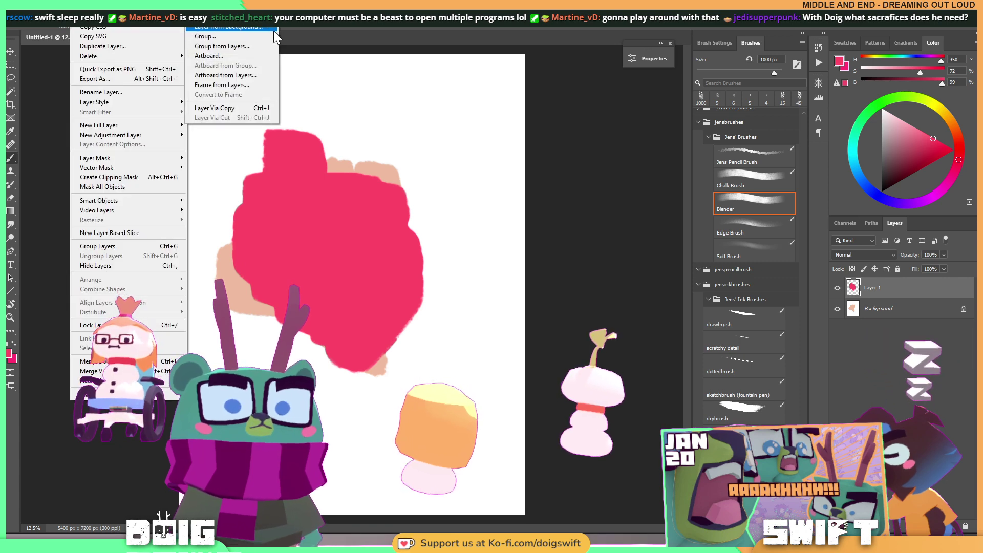
pyautogui.moveTo(155, 138)
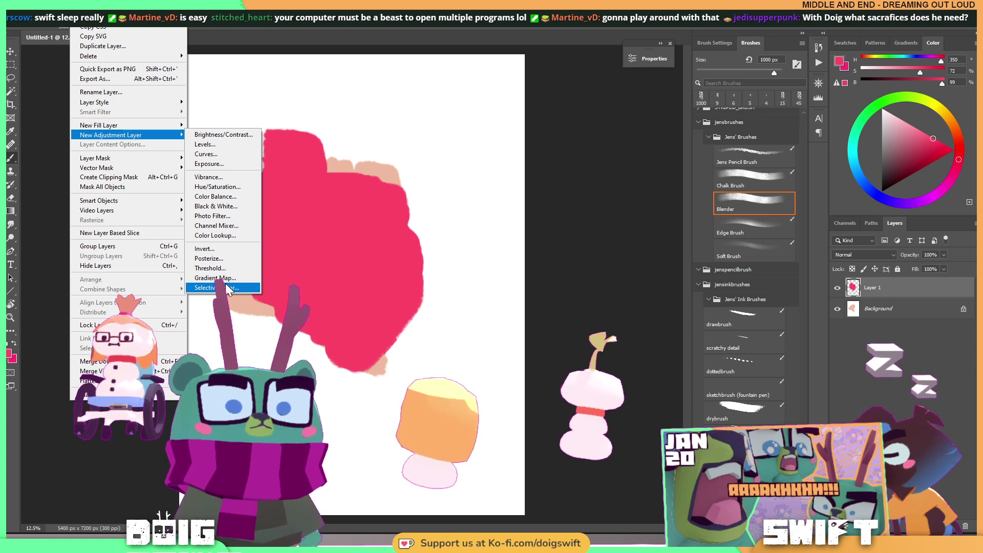
pyautogui.click(647, 58)
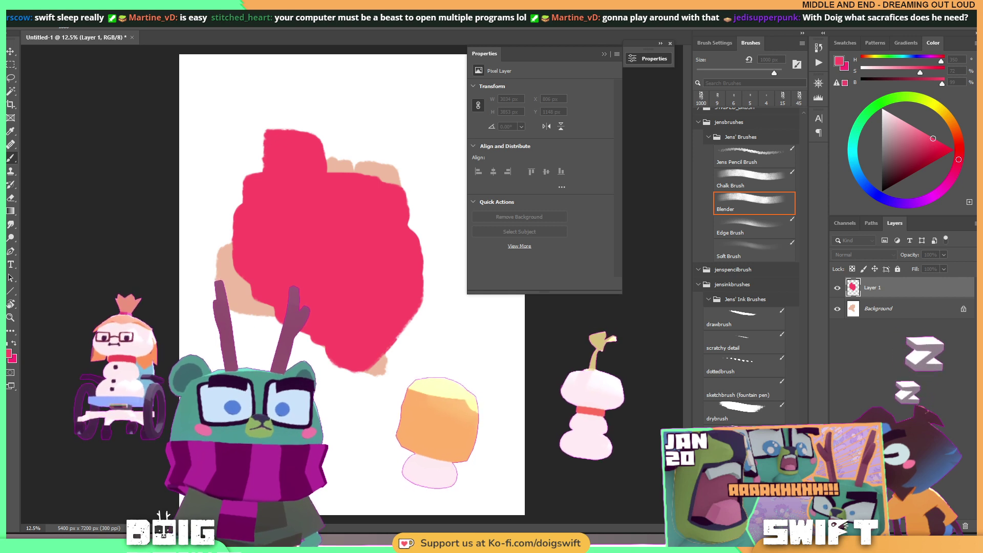
pyautogui.hotkey('ctrl', 'shift', 'n')
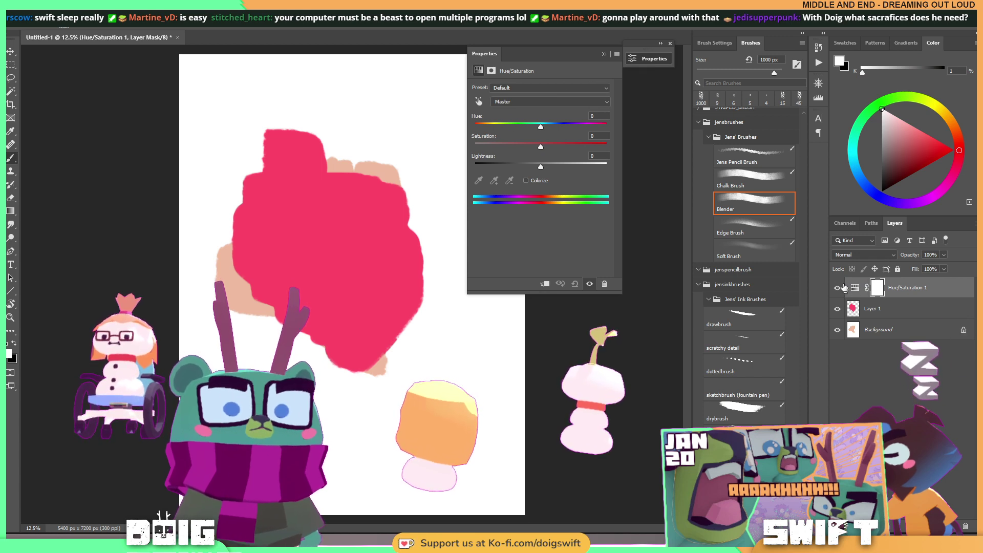
pyautogui.moveTo(530, 125); pyautogui.dragTo(512, 125)
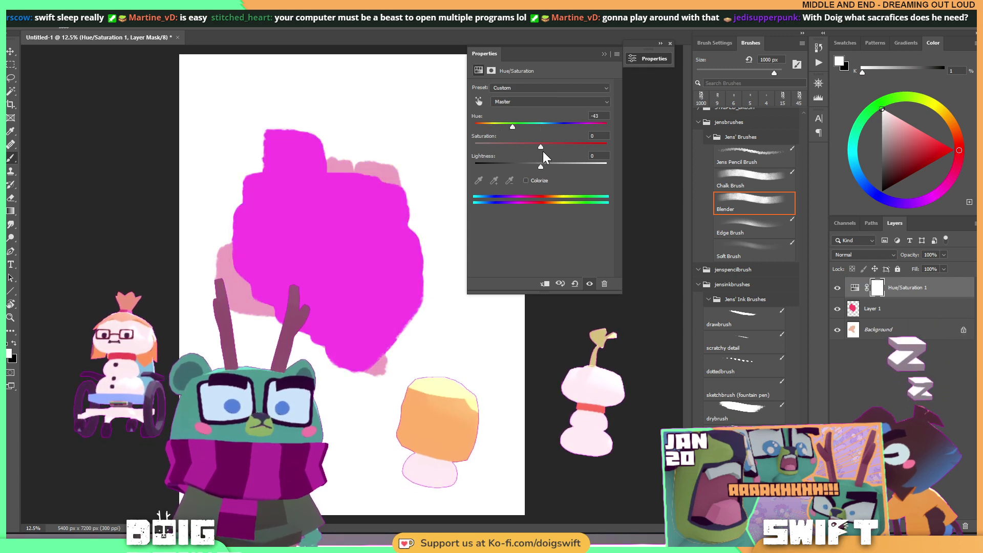
pyautogui.moveTo(541, 166); pyautogui.dragTo(502, 169)
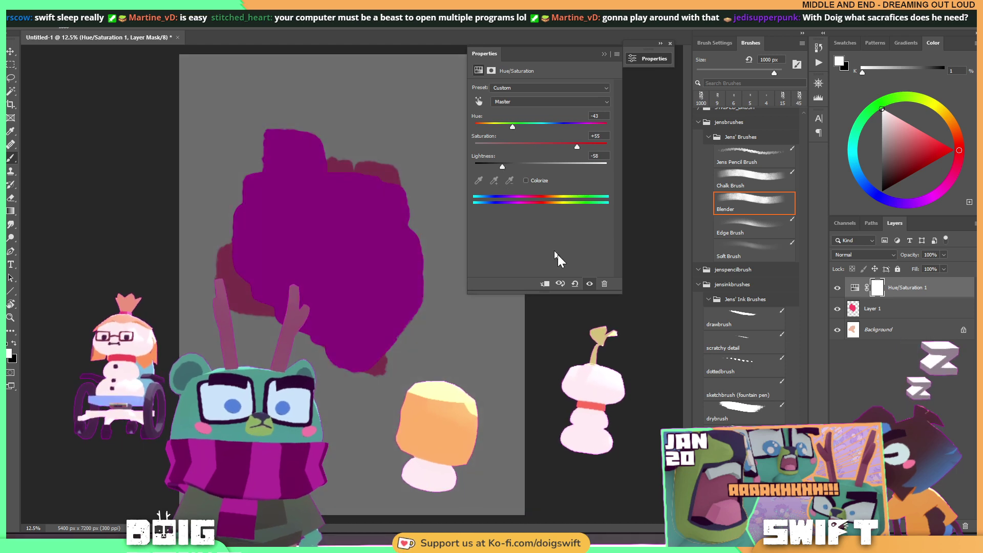
# Compare the painting with the Hue/Saturation 1 adjustment layer hidden and shown.
pyautogui.click(838, 287)
pyautogui.click(838, 288)
pyautogui.click(838, 288)
pyautogui.click(838, 287)
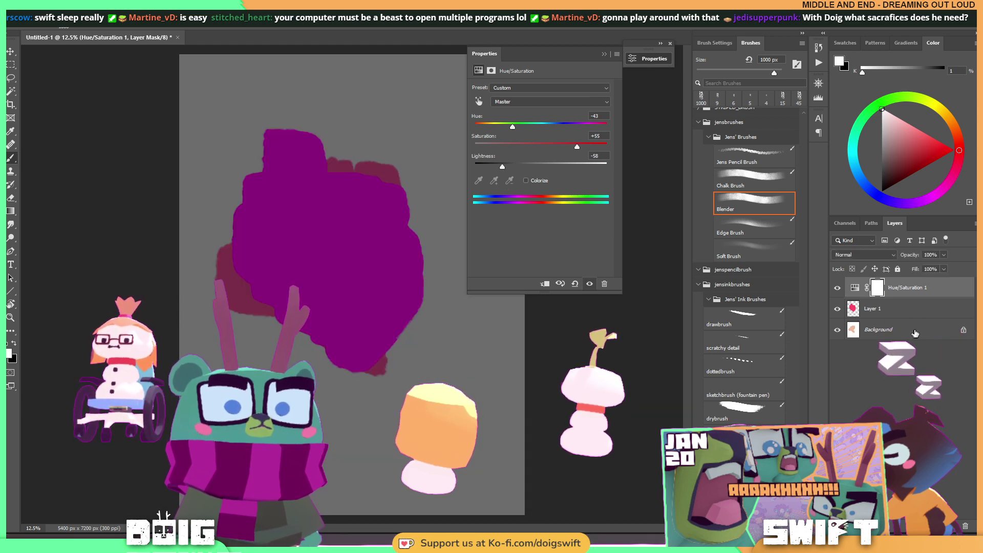
# Extend the shape on Layer 1 beneath the adjustment layer with dark crimson and bright pinkish-red strokes.
pyautogui.click(887, 310)
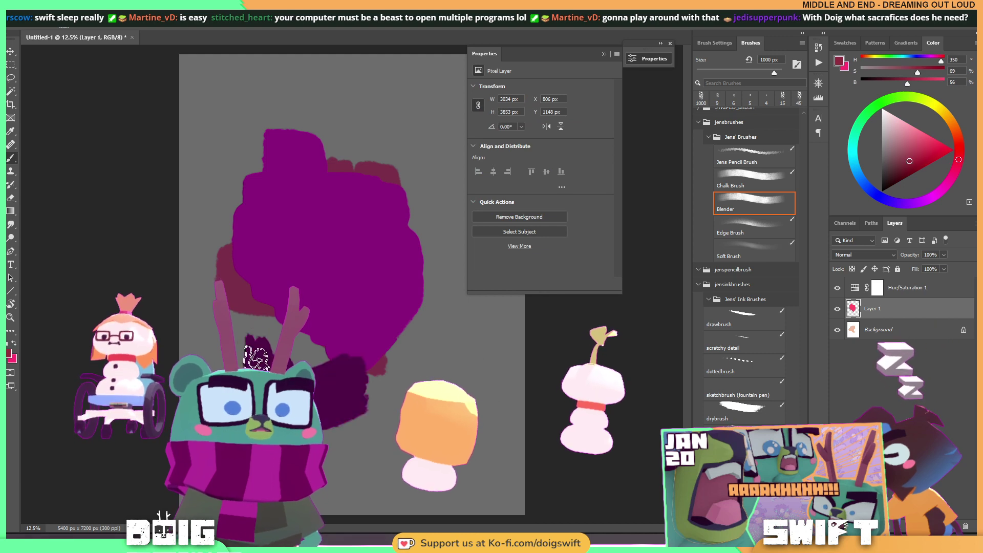
pyautogui.moveTo(302, 340); pyautogui.dragTo(373, 381)
pyautogui.moveTo(899, 159); pyautogui.dragTo(931, 140)
pyautogui.moveTo(289, 360)
pyautogui.mouseDown()
pyautogui.moveTo(362, 278)
pyautogui.moveTo(387, 344)
pyautogui.moveTo(409, 358)
pyautogui.mouseUp()
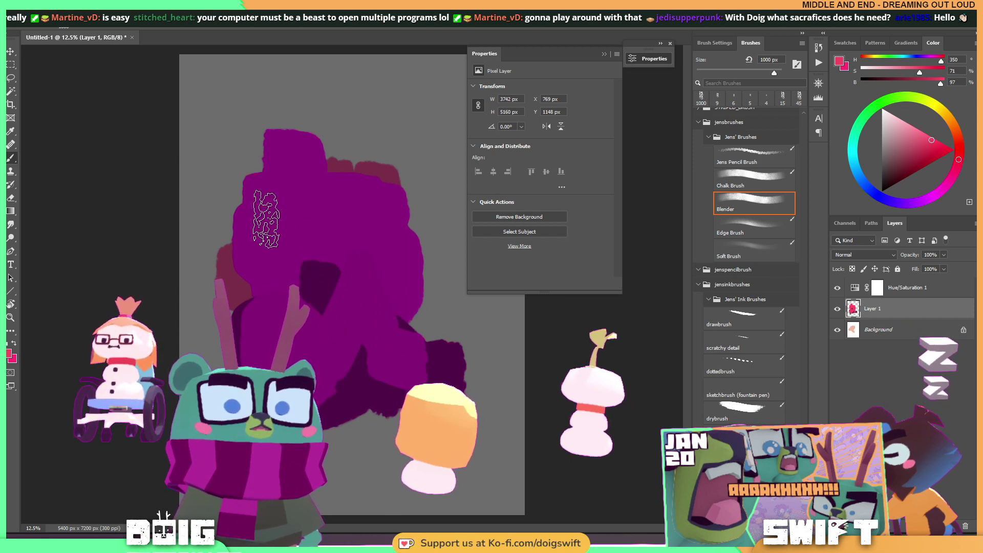
# Set the Eyedropper to sample Current & Below no Adjustments and pick a colour from the painted shape.
pyautogui.press('i')
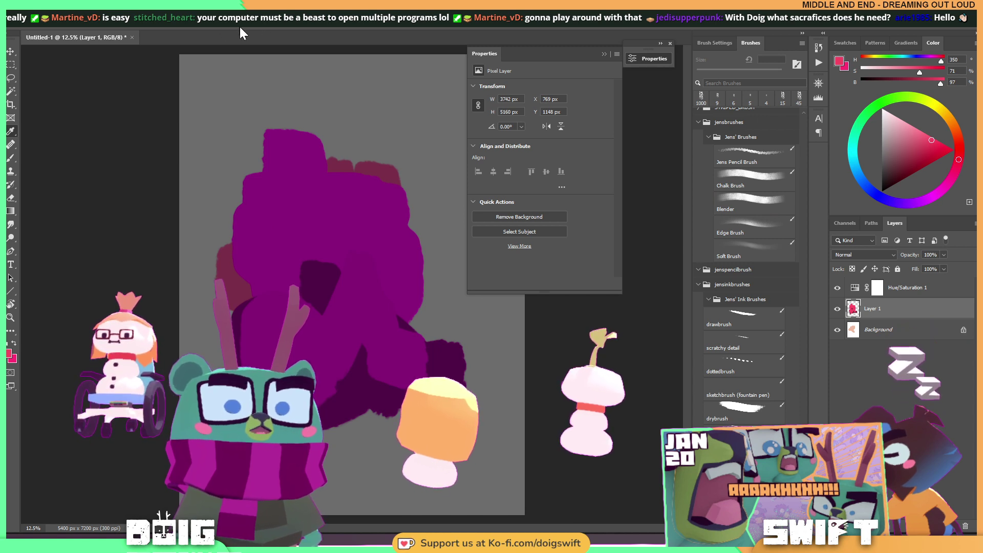
pyautogui.click(256, 27)
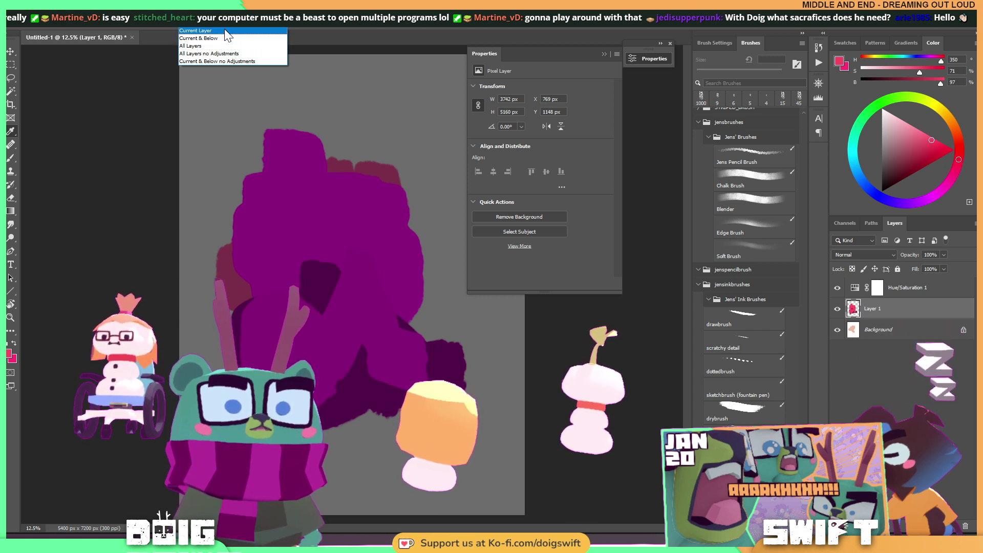
pyautogui.click(227, 61)
pyautogui.moveTo(301, 233); pyautogui.dragTo(326, 340)
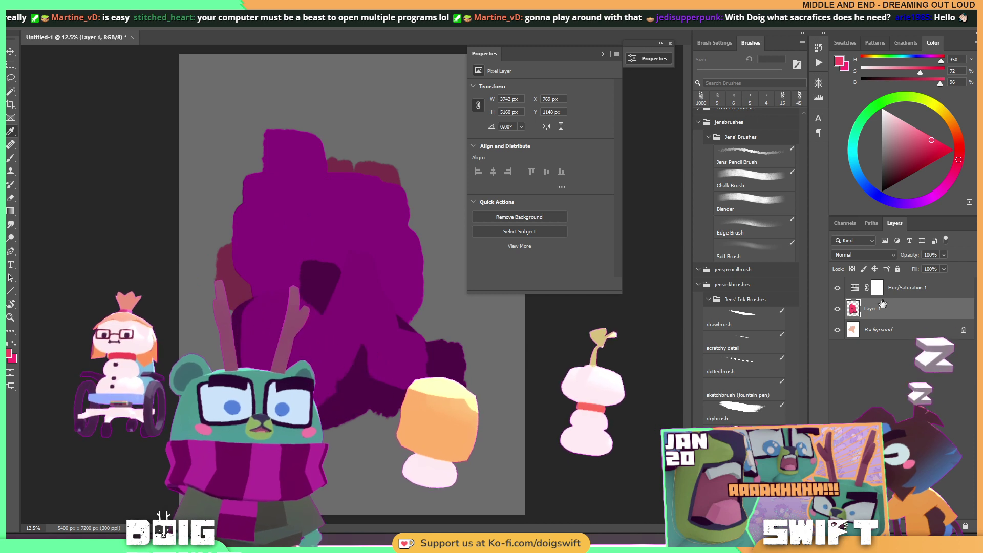
# Sample the shape's pinkish red with the Hue/Saturation 1 layer hidden and shown to compare the picked colours.
pyautogui.click(838, 288)
pyautogui.click(351, 296)
pyautogui.moveTo(286, 212)
pyautogui.mouseDown()
pyautogui.moveTo(378, 251)
pyautogui.moveTo(275, 328)
pyautogui.moveTo(281, 226)
pyautogui.mouseUp()
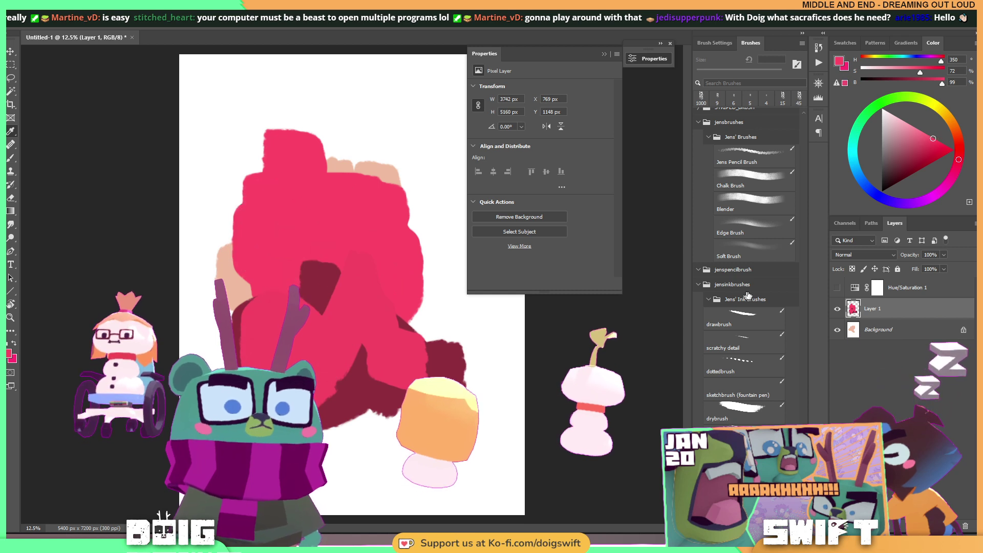
pyautogui.click(837, 288)
pyautogui.moveTo(362, 307); pyautogui.dragTo(362, 307)
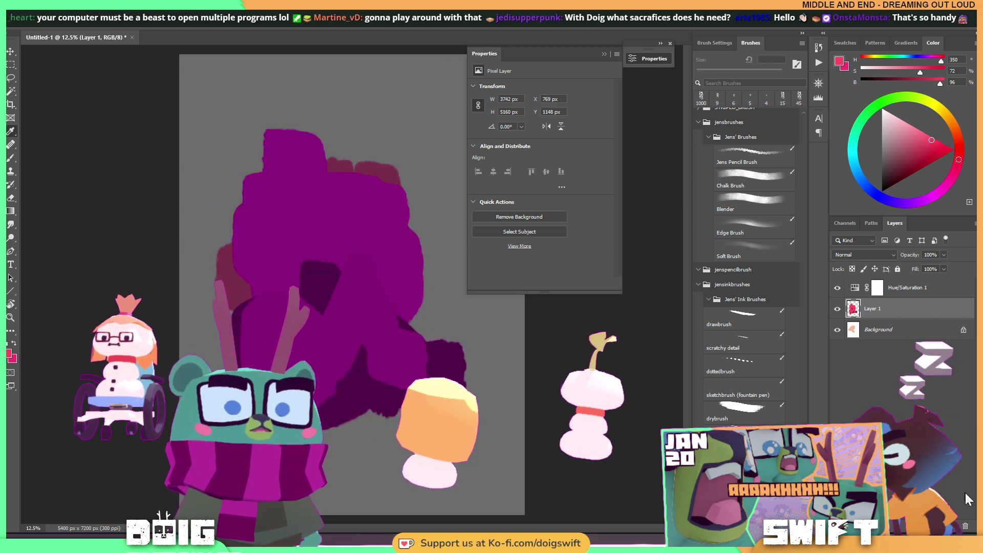
# Add a new layer above Hue/Saturation 1, sample the shape's unadjusted colour and paint a pinkish-red patch with it.
pyautogui.hotkey('ctrl', 'shift', 'alt', 'n')
pyautogui.moveTo(898, 312); pyautogui.dragTo(896, 288)
pyautogui.moveTo(366, 236); pyautogui.dragTo(361, 271)
pyautogui.moveTo(316, 219); pyautogui.dragTo(391, 279)
pyautogui.moveTo(287, 276); pyautogui.dragTo(308, 137)
pyautogui.press('b')
pyautogui.moveTo(279, 215)
pyautogui.mouseDown()
pyautogui.moveTo(348, 219)
pyautogui.moveTo(377, 247)
pyautogui.moveTo(307, 222)
pyautogui.mouseUp()
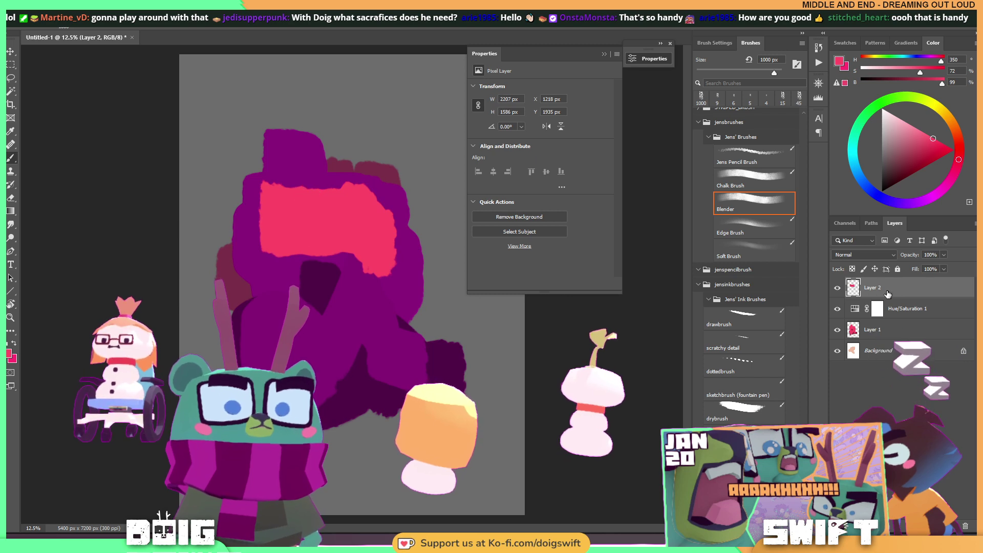
# Move Layer 2 beneath the Hue/Saturation 1 layer and paint more strokes across the shape.
pyautogui.moveTo(378, 259); pyautogui.dragTo(374, 279)
pyautogui.moveTo(900, 289); pyautogui.dragTo(907, 317)
pyautogui.moveTo(259, 219); pyautogui.dragTo(215, 174)
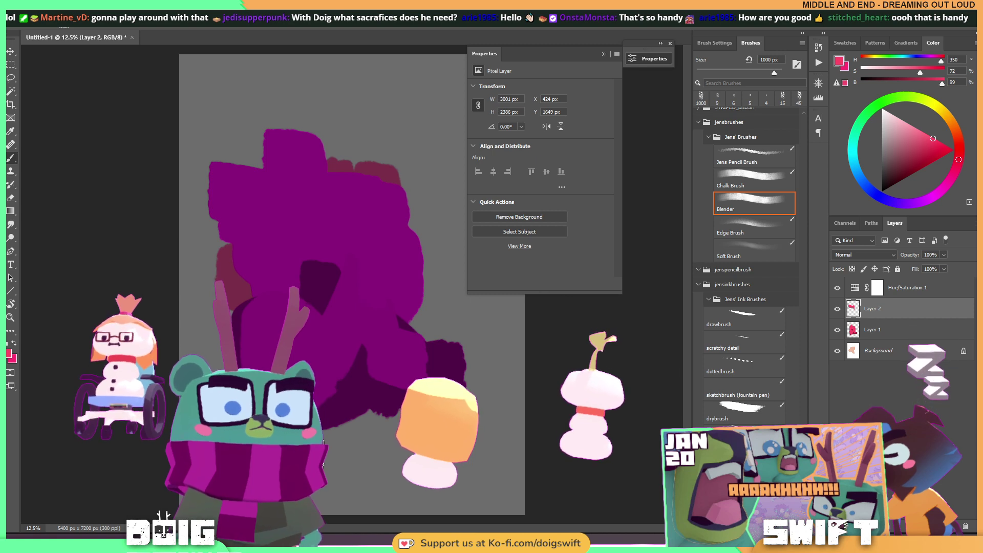
pyautogui.moveTo(360, 353)
pyautogui.mouseDown()
pyautogui.moveTo(371, 313)
pyautogui.moveTo(331, 299)
pyautogui.moveTo(301, 269)
pyautogui.moveTo(331, 274)
pyautogui.moveTo(353, 262)
pyautogui.moveTo(317, 277)
pyautogui.mouseUp()
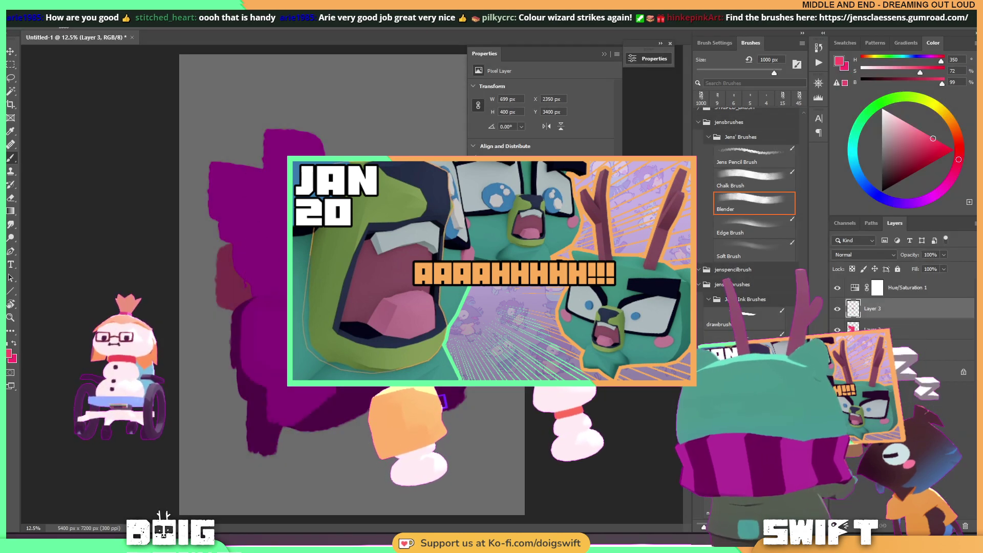
# Restack Layer 3 above the Hue/Saturation 1 layer and reposition its pasted picture over the painted shape.
pyautogui.hotkey('ctrl', 'shift', '[')
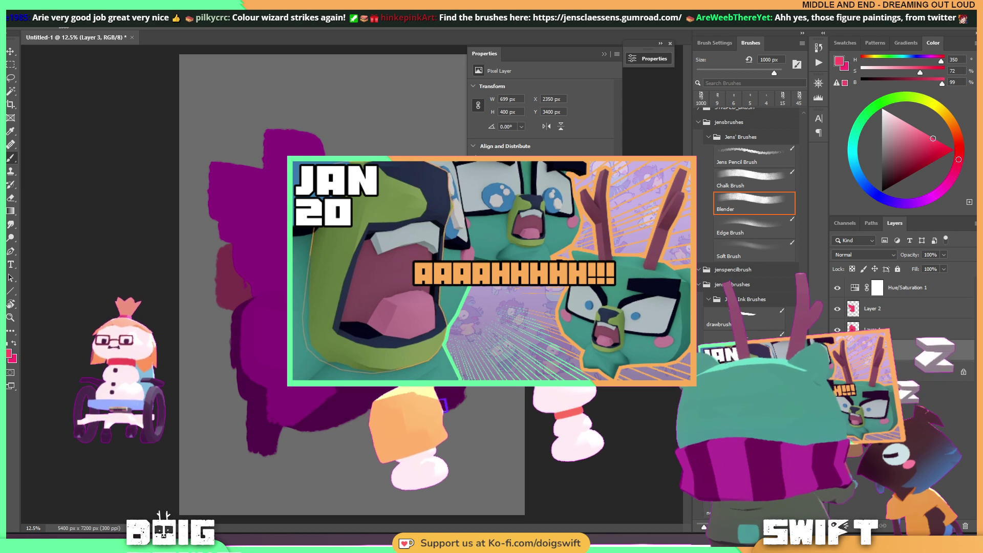
pyautogui.hotkey('ctrl', 'shift', ']')
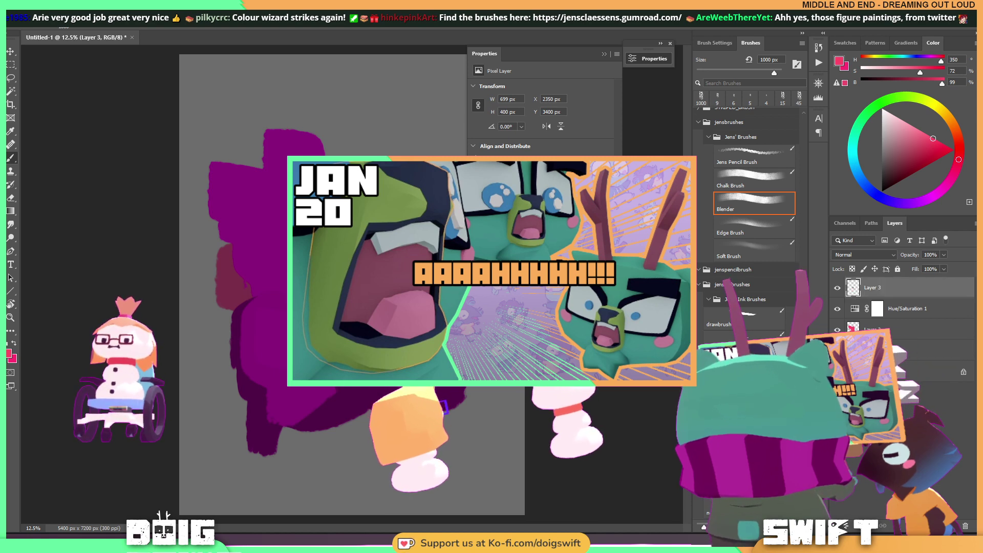
pyautogui.keyDown('alt'); pyautogui.scroll(5, 425, 427); pyautogui.keyUp('alt')
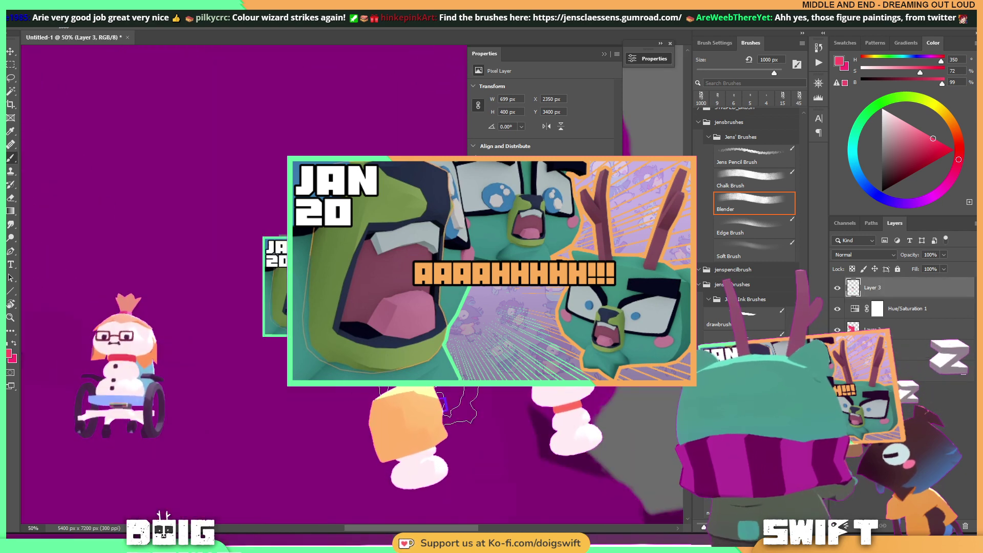
pyautogui.press('v')
pyautogui.moveTo(349, 295); pyautogui.dragTo(238, 271)
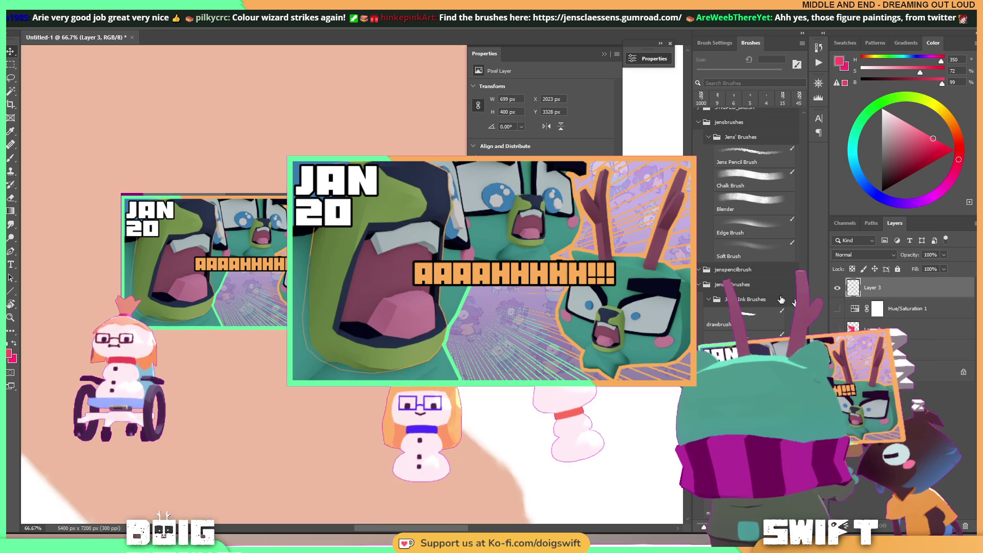
# Hide the painted layer beneath the pasted picture and fill the Background layer with black.
pyautogui.click(837, 350)
pyautogui.click(885, 372)
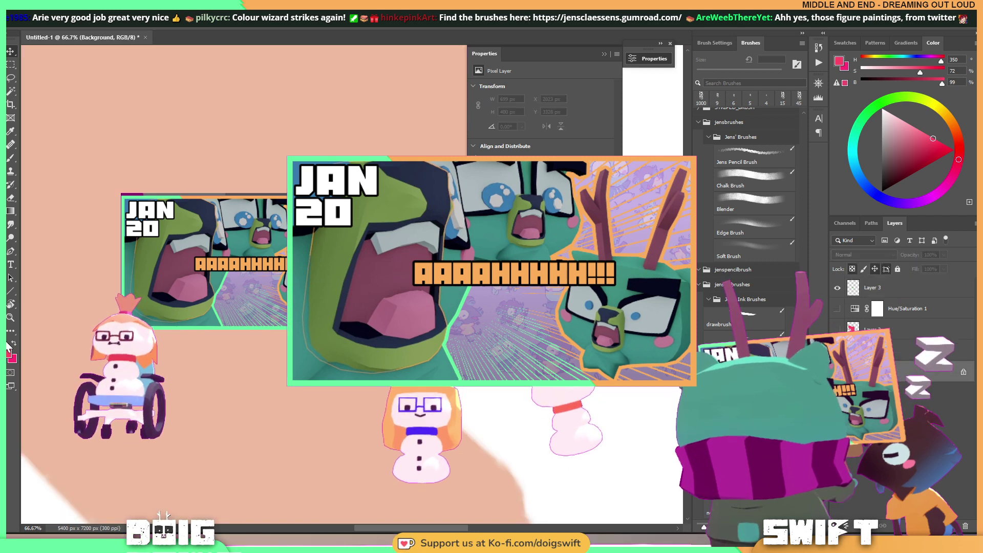
pyautogui.press('d')
pyautogui.press('x')
pyautogui.hotkey('ctrl', 'BackSpace')
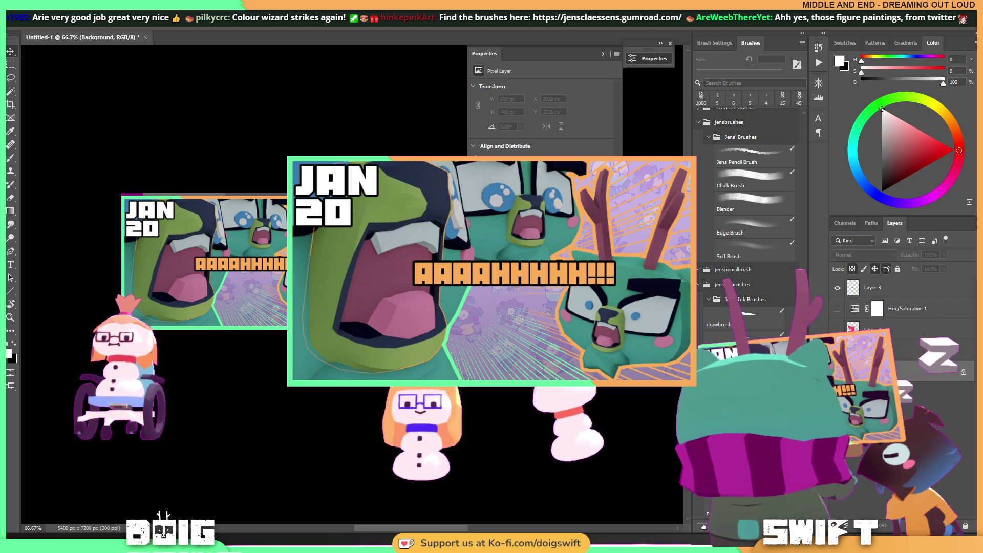
# Create a new 699 x 400 px document, paste the JAN 20 picture and move the Properties window clear of it.
pyautogui.click(22, 19)
pyautogui.click(92, 17)
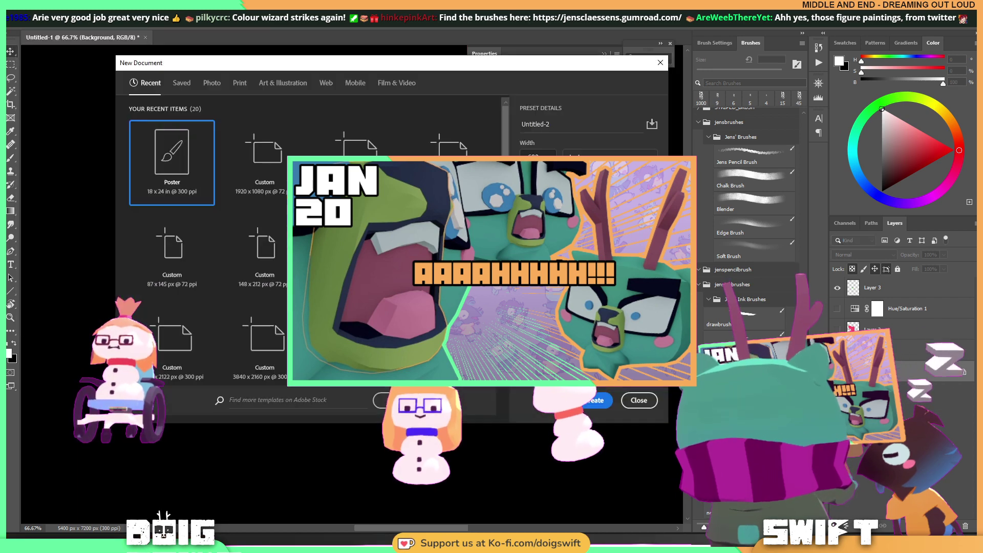
pyautogui.click(594, 400)
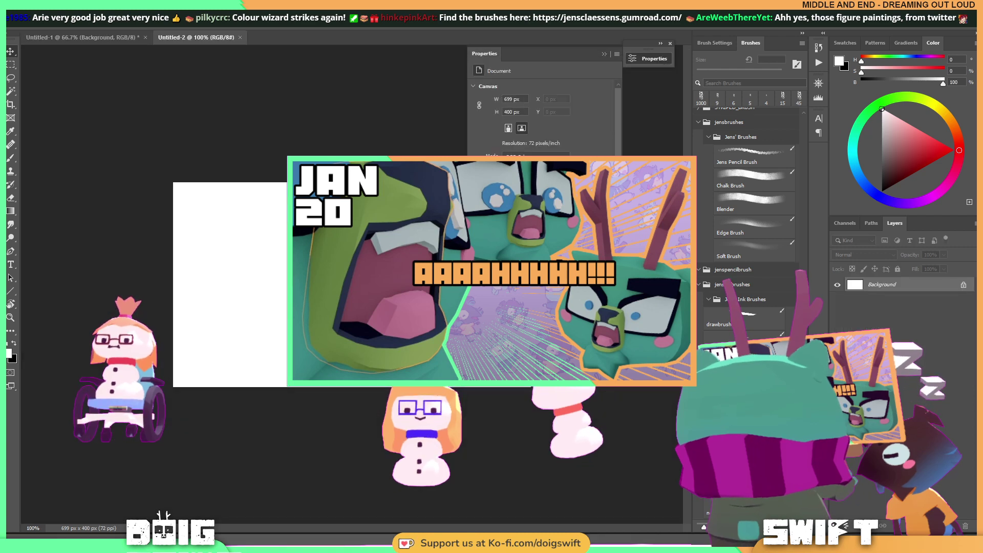
pyautogui.hotkey('ctrl', 'v')
pyautogui.moveTo(523, 66)
pyautogui.mouseDown()
pyautogui.moveTo(539, 94)
pyautogui.moveTo(639, 141)
pyautogui.mouseUp()
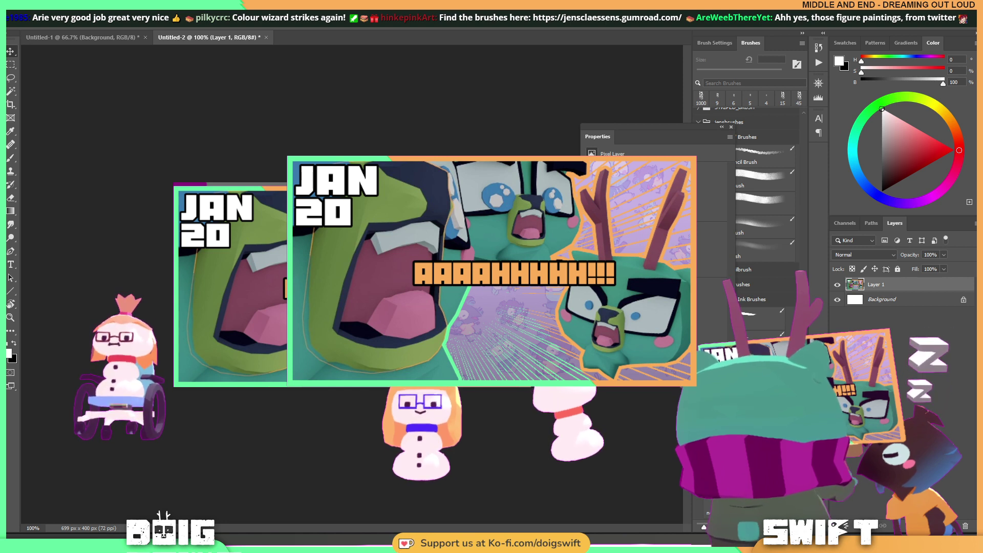
# Add a Hue/Saturation adjustment layer above the picture with saturation +41 and lightness -2.
pyautogui.click(923, 526)
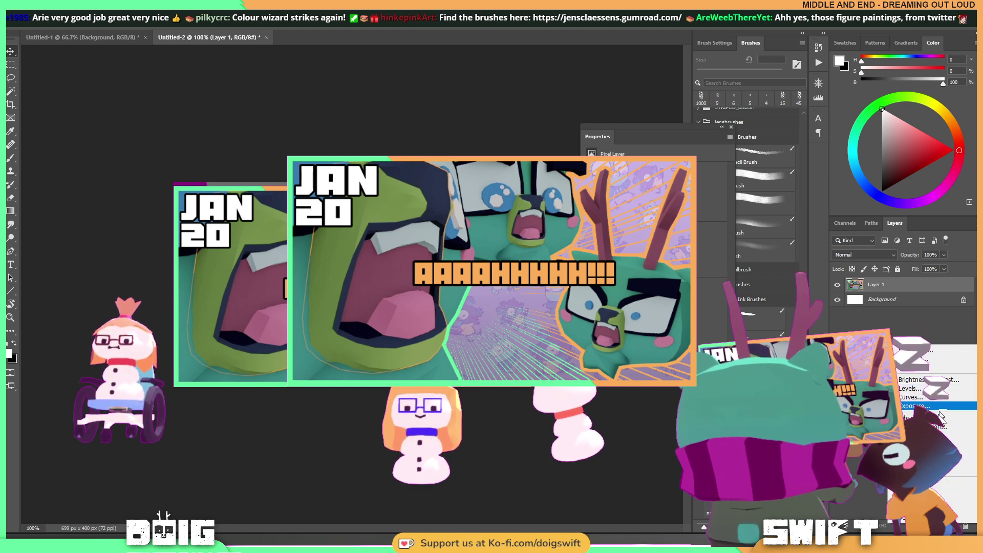
pyautogui.click(918, 427)
pyautogui.moveTo(658, 225); pyautogui.dragTo(656, 245)
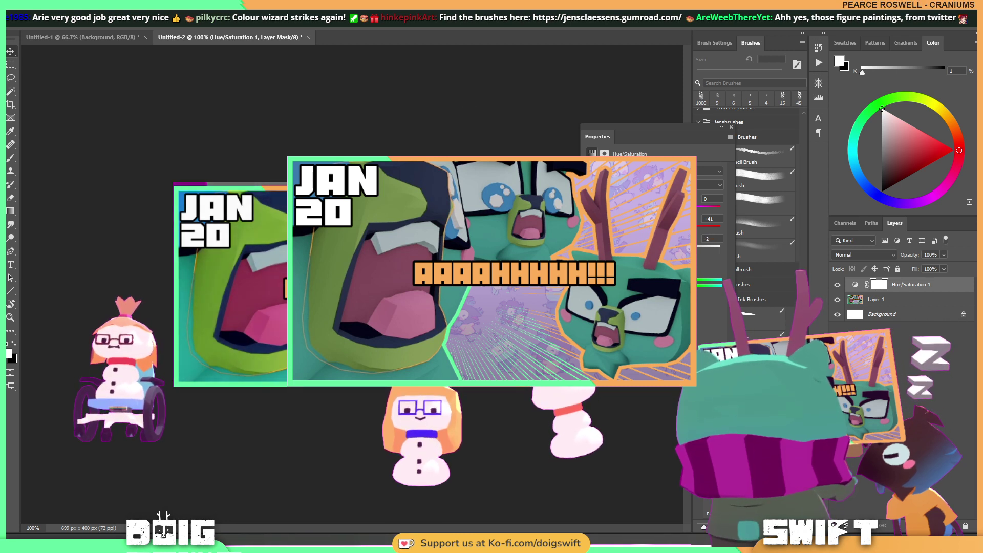
# Add a Levels adjustment layer on top and lower its white input level to 239.
pyautogui.click(923, 526)
pyautogui.click(914, 392)
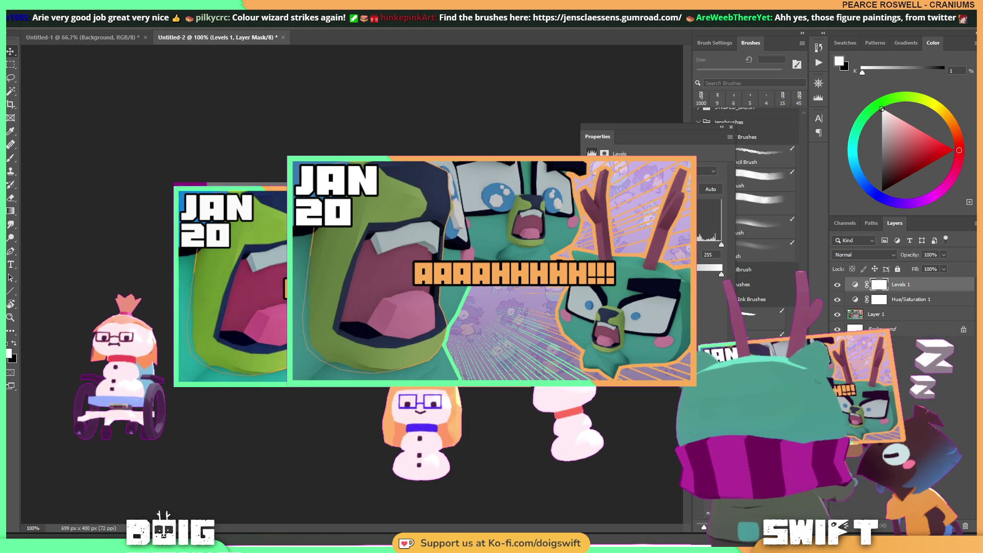
pyautogui.moveTo(721, 244); pyautogui.dragTo(714, 244)
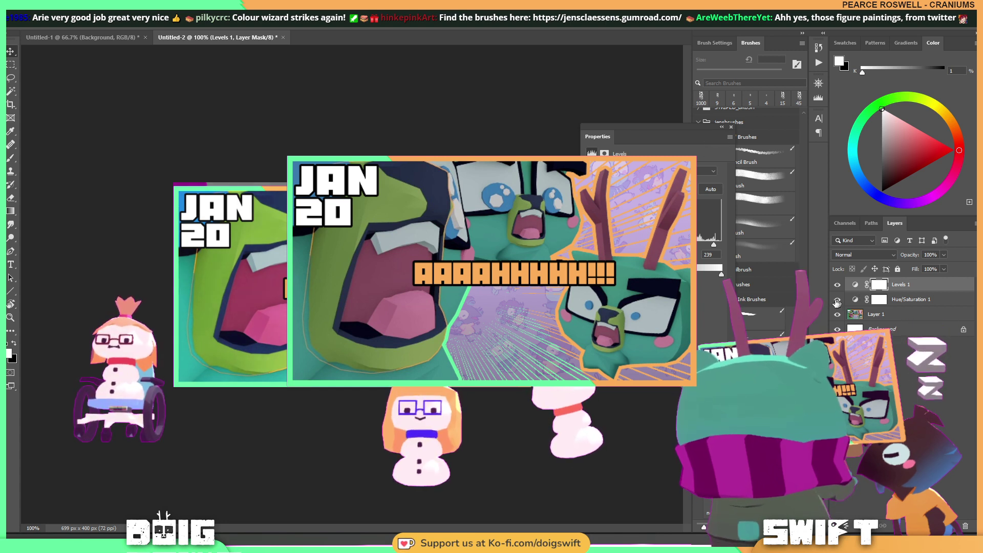
# Group the Levels 1 and Hue/Saturation 1 adjustment layers.
pyautogui.click(894, 299)
pyautogui.keyDown('shift'); pyautogui.click(893, 289); pyautogui.keyUp('shift')
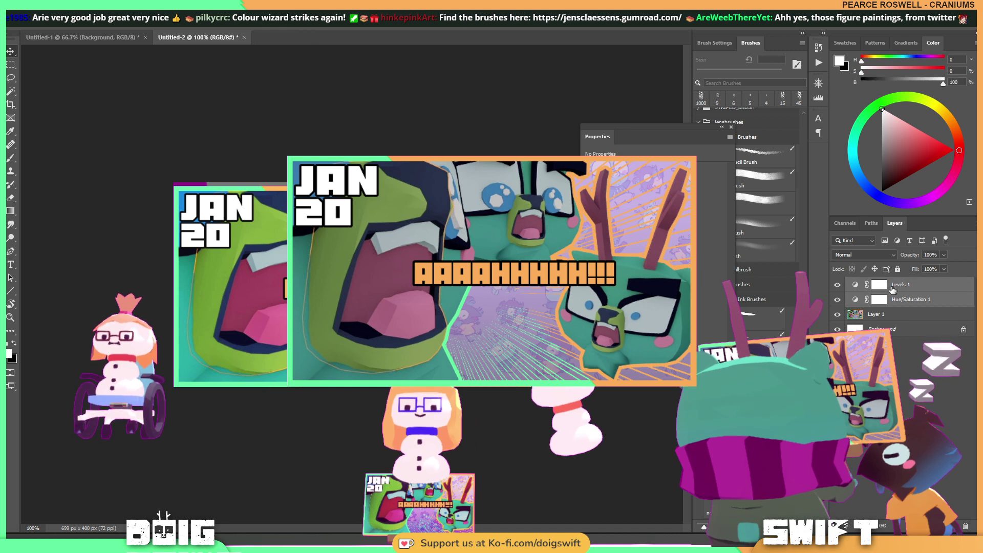
pyautogui.hotkey('ctrl', 'g')
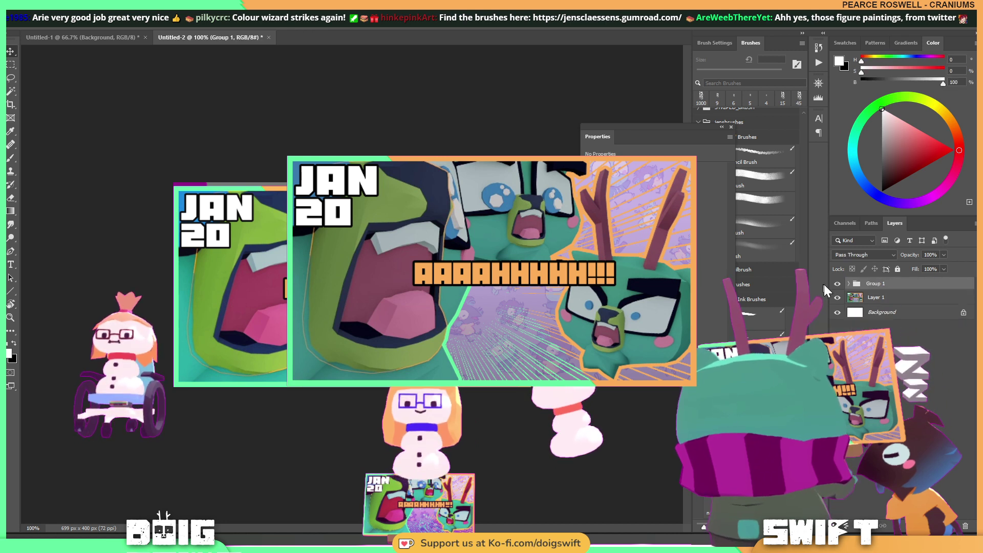
# Hide and show Group 1 repeatedly to compare the picture with and without the adjustments.
pyautogui.click(836, 284)
pyautogui.click(836, 284)
pyautogui.click(836, 284)
pyautogui.click(836, 284)
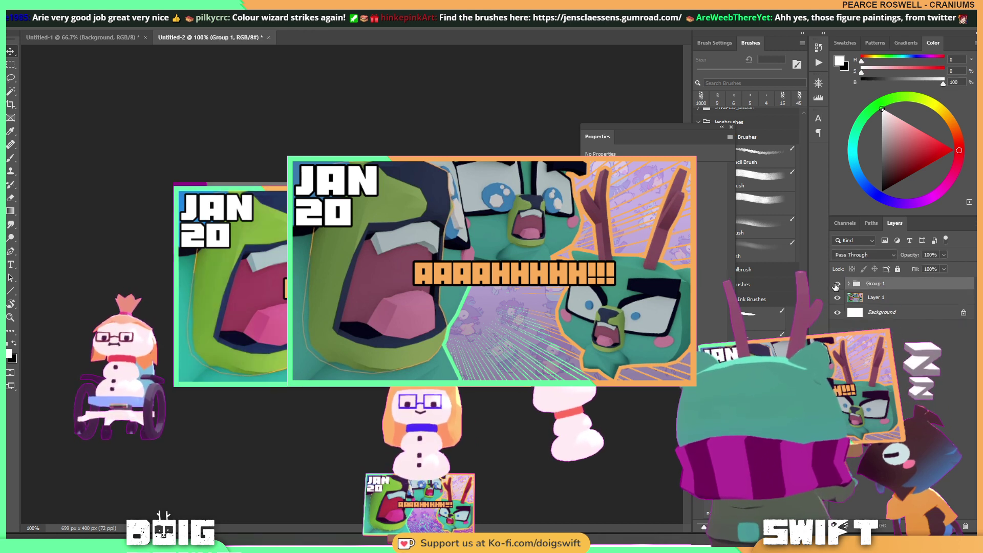
pyautogui.click(836, 284)
pyautogui.click(836, 284)
pyautogui.click(836, 284)
pyautogui.click(836, 284)
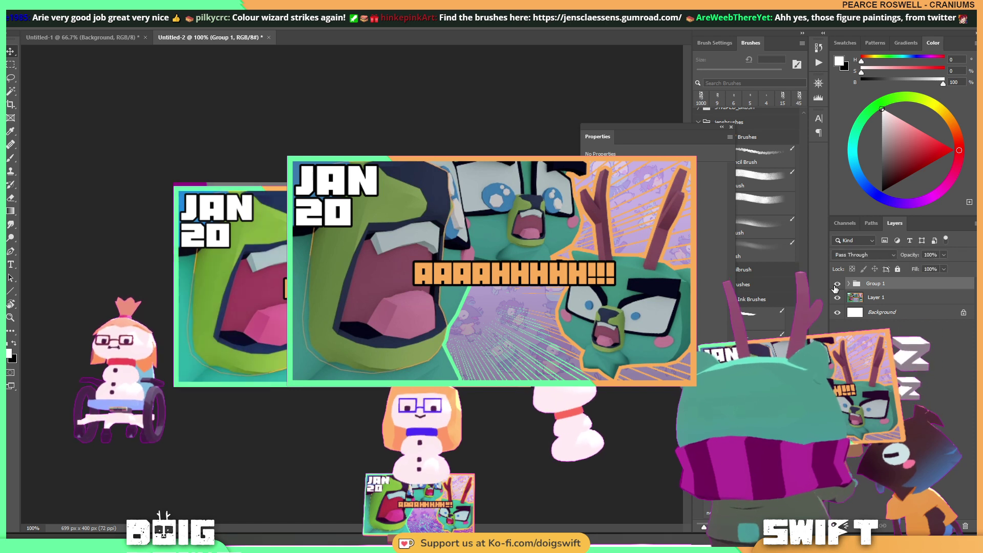
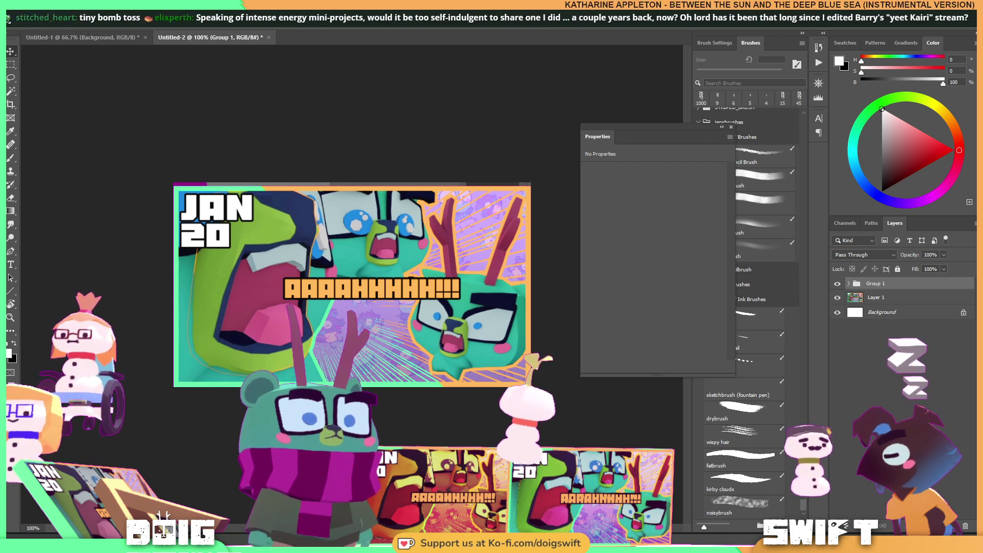
# Switch to Clip Studio Paint, close the illustration with the orange scribble and go back to Blender.
pyautogui.hotkey('alt', 'Tab')
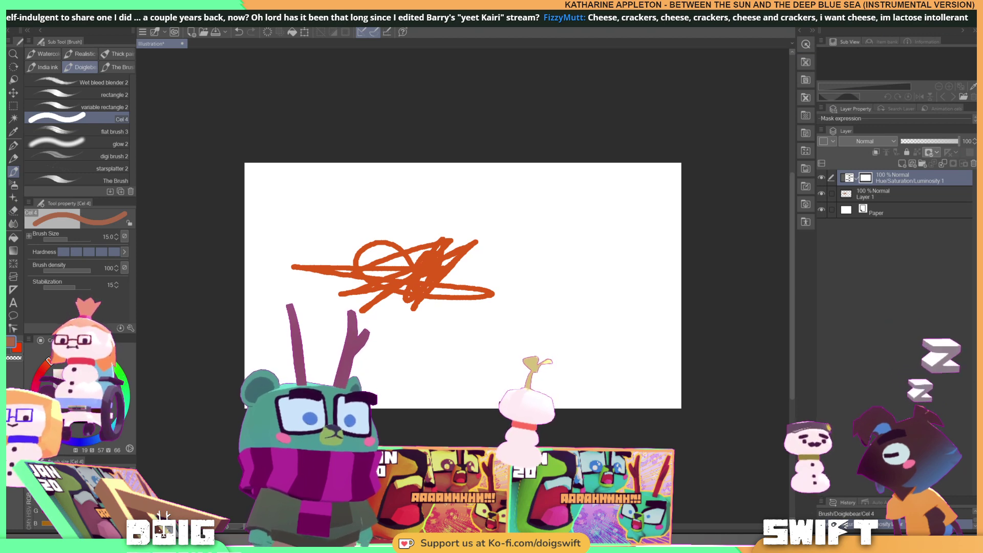
pyautogui.hotkey('ctrl', 'w')
pyautogui.click(499, 204)
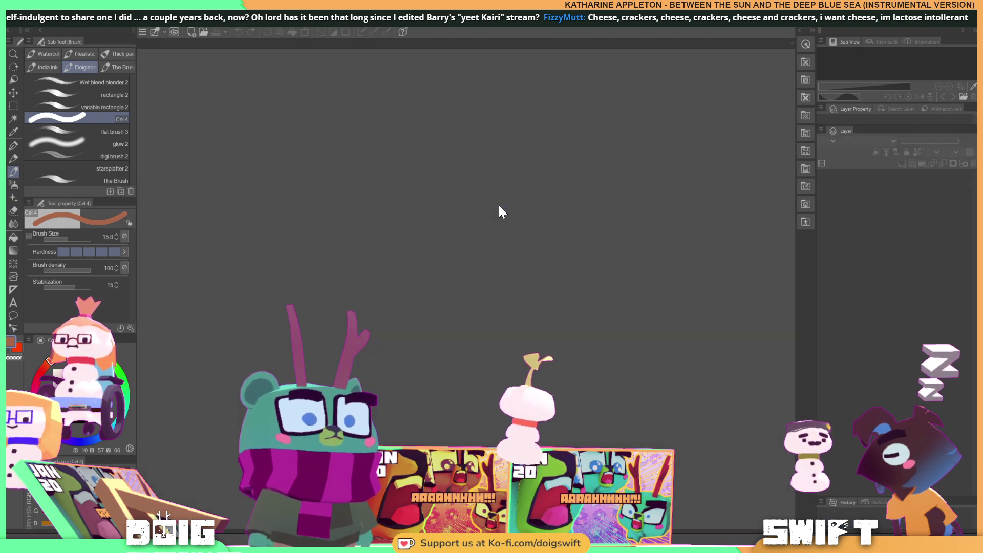
pyautogui.hotkey('alt', 'Tab')
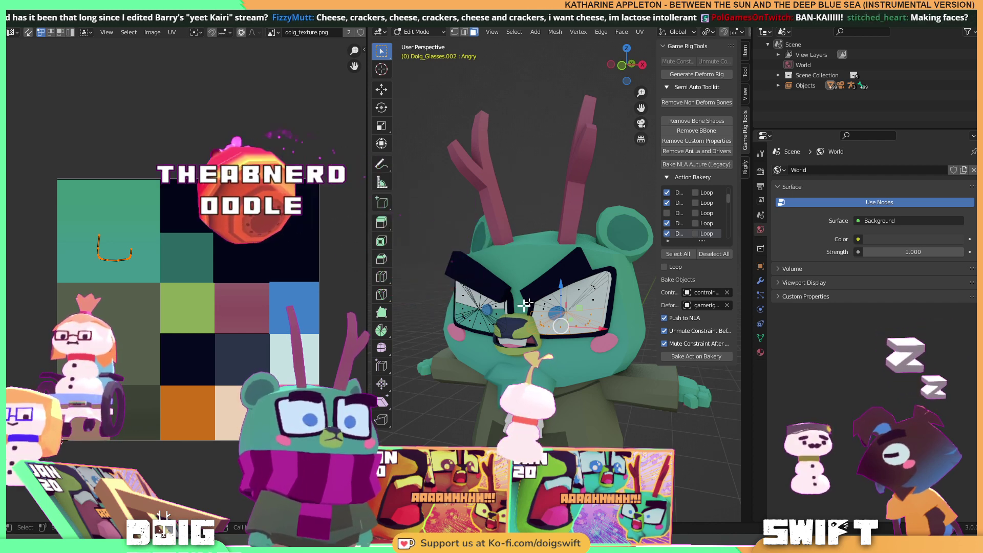
# Try an edge slide with a factor of about 0.271 on the top edge of the character's right lower eyelid.
pyautogui.moveTo(523, 321); pyautogui.dragTo(452, 307, button='middle')
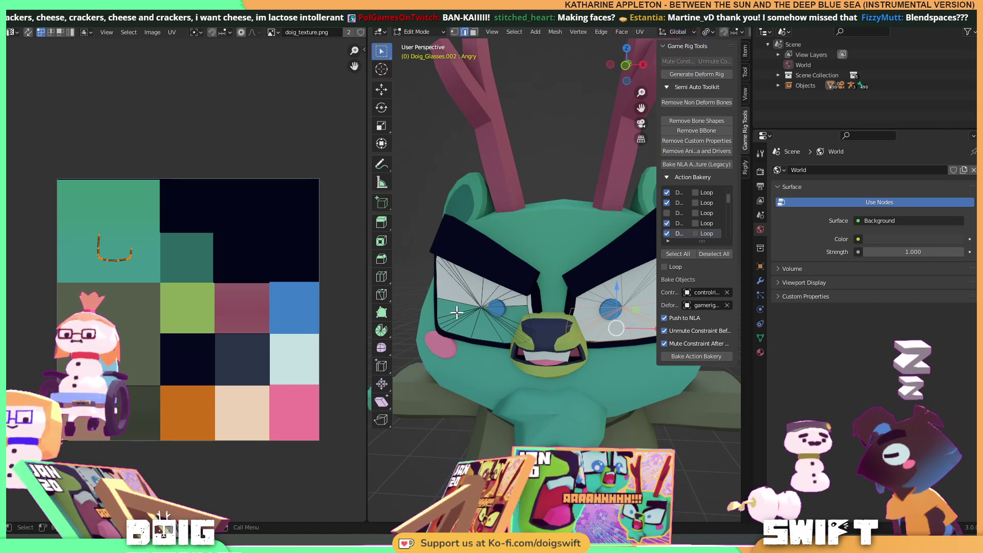
pyautogui.keyDown('shift'); pyautogui.rightClick(456, 313); pyautogui.keyUp('shift')
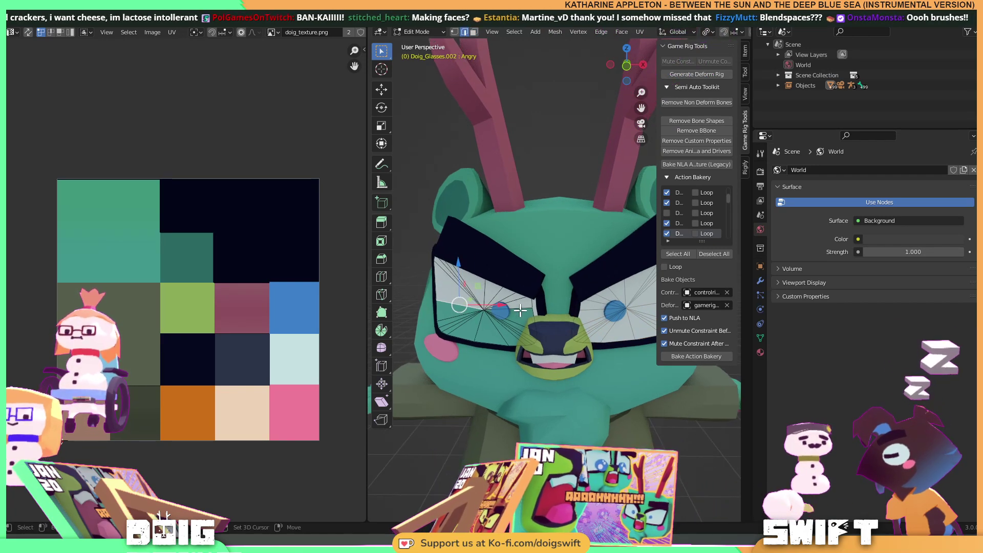
pyautogui.press('g')
pyautogui.press('g')
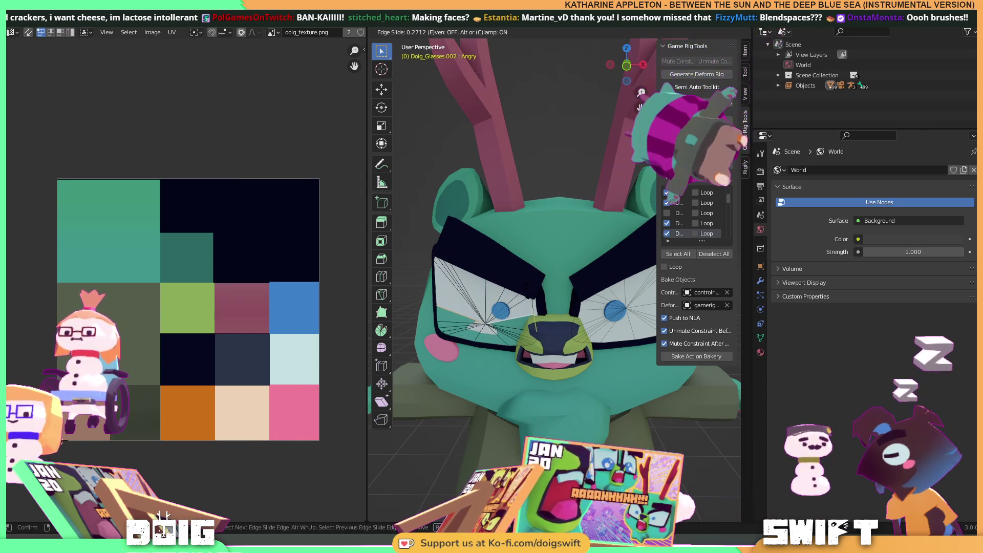
pyautogui.click(526, 287)
pyautogui.moveTo(526, 286); pyautogui.dragTo(540, 314, button='middle')
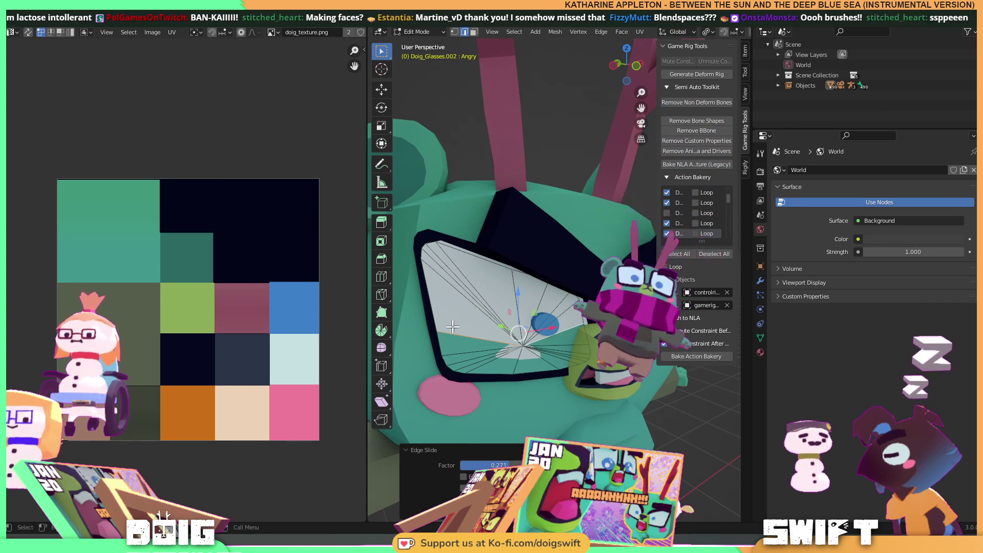
pyautogui.press('1')
pyautogui.click(435, 330)
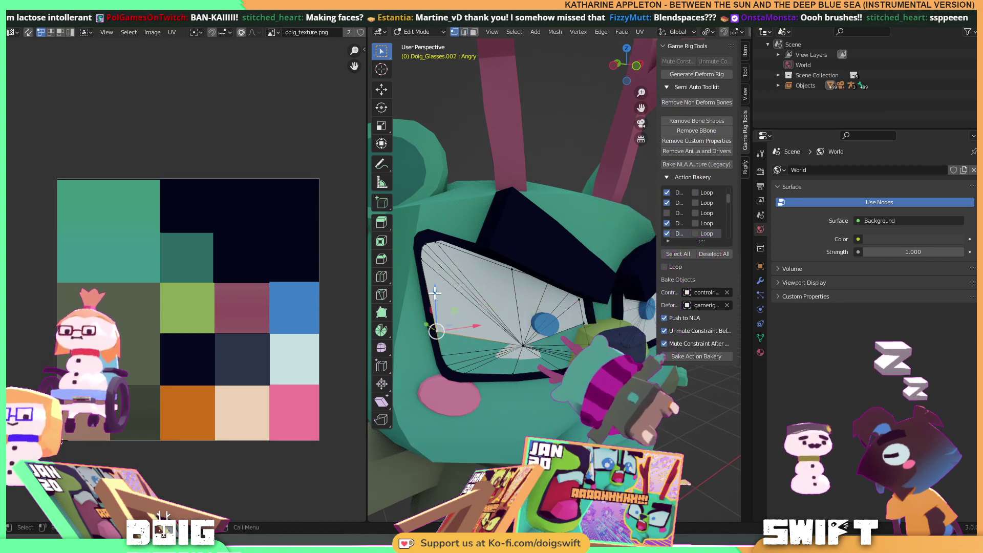
pyautogui.moveTo(435, 292); pyautogui.dragTo(507, 304, button='middle')
pyautogui.press('2')
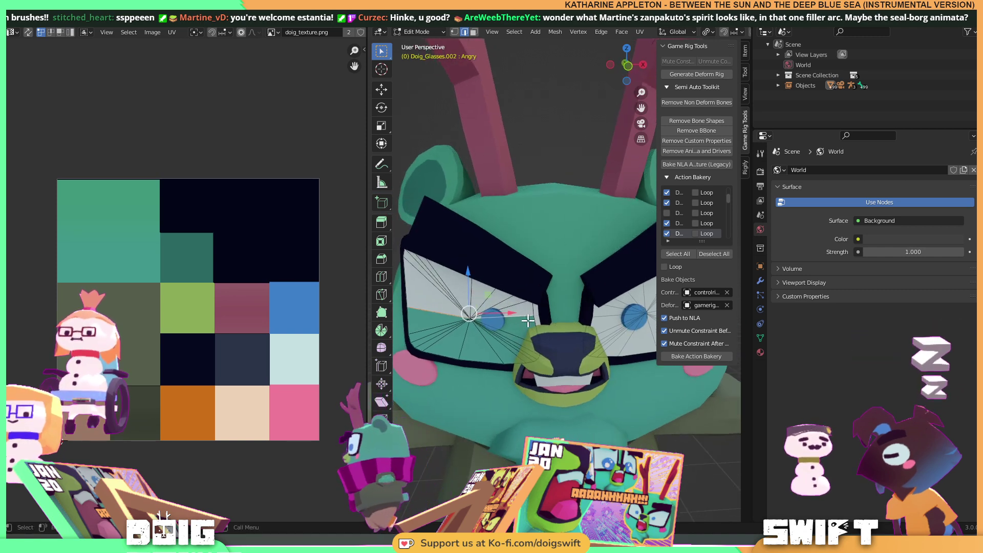
# Move the inner end vertex of the right eyelid's top edge about 0.037 m along X and adjust its height.
pyautogui.press('1')
pyautogui.press('g')
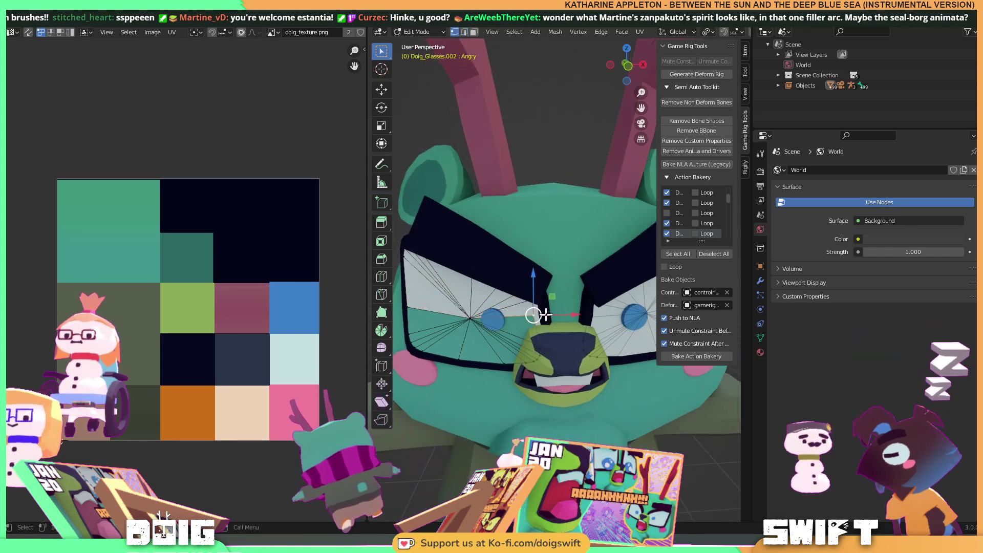
pyautogui.click(589, 315)
pyautogui.moveTo(589, 315); pyautogui.dragTo(551, 280, button='middle')
pyautogui.press('g')
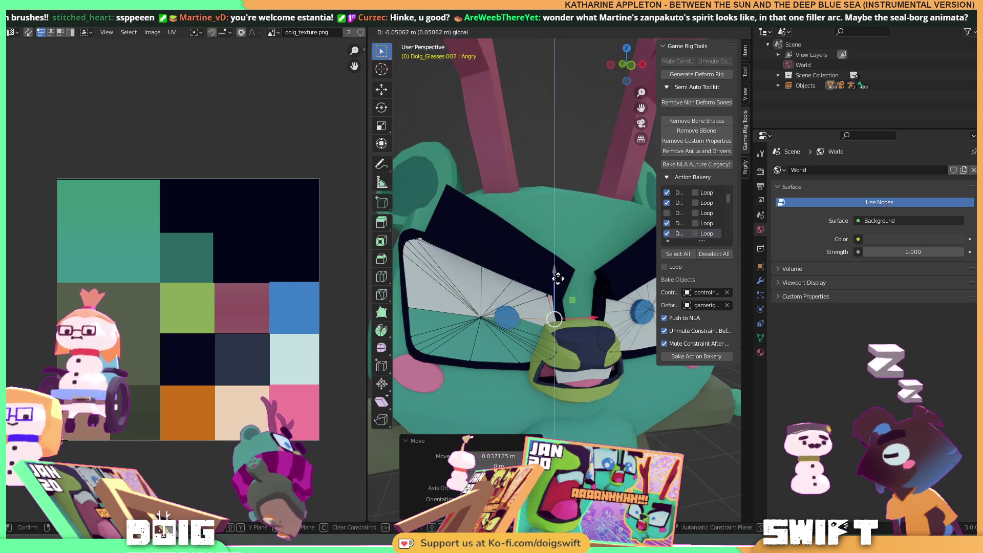
pyautogui.rightClick(494, 290)
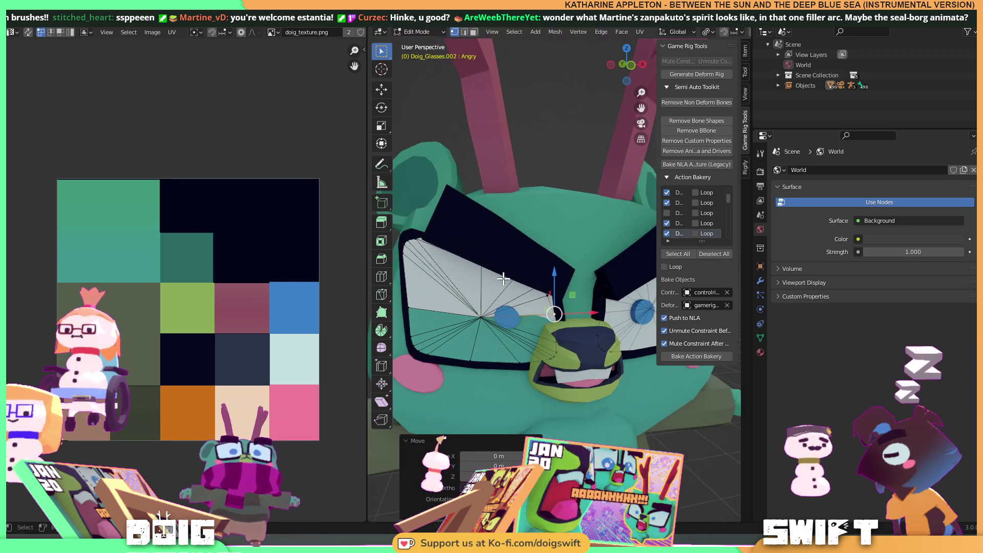
pyautogui.moveTo(527, 282); pyautogui.dragTo(575, 298, button='middle')
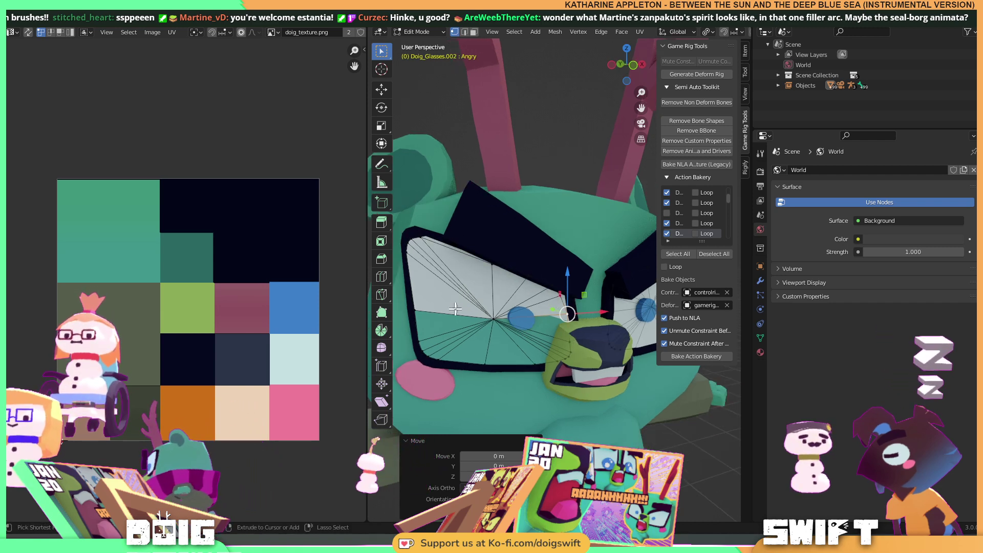
# Select the faces of the right eye's white and lower eyelid and extrude them outward slightly.
pyautogui.moveTo(461, 303); pyautogui.dragTo(541, 328)
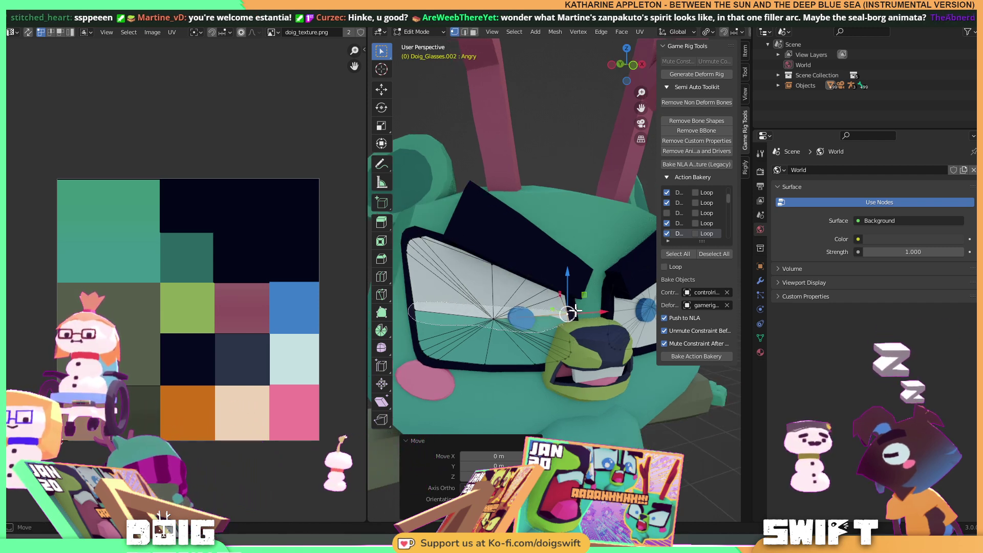
pyautogui.moveTo(498, 276); pyautogui.dragTo(519, 291, button='middle')
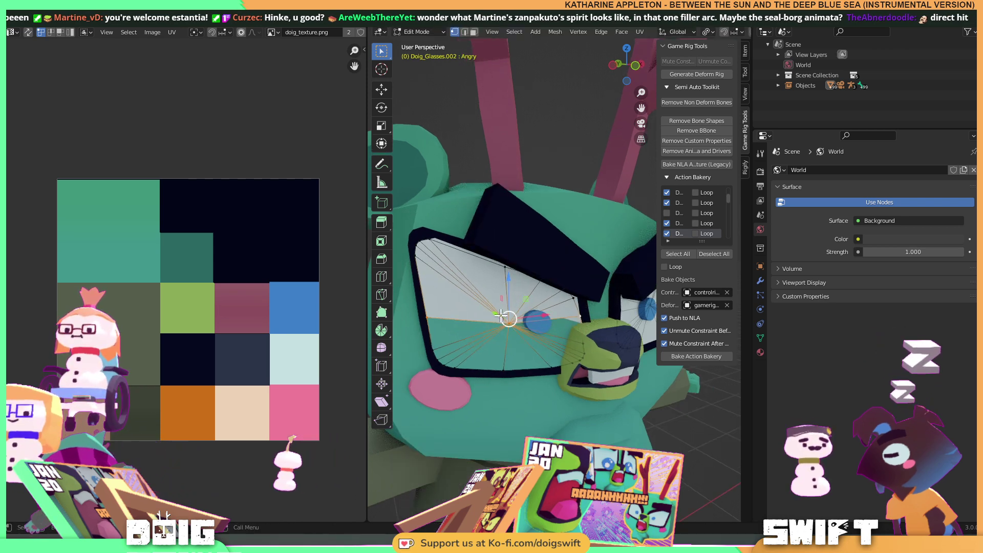
pyautogui.press('3')
pyautogui.moveTo(525, 221)
pyautogui.mouseDown()
pyautogui.moveTo(452, 397)
pyautogui.moveTo(531, 395)
pyautogui.moveTo(576, 263)
pyautogui.moveTo(543, 228)
pyautogui.mouseUp()
pyautogui.moveTo(542, 228)
pyautogui.mouseDown(button='middle')
pyautogui.moveTo(553, 300)
pyautogui.moveTo(595, 304)
pyautogui.moveTo(526, 296)
pyautogui.mouseUp(button='middle')
pyautogui.press('e')
pyautogui.click(600, 307)
pyautogui.press('Tab')
pyautogui.scroll(3, 511, 292)
pyautogui.press('Tab')
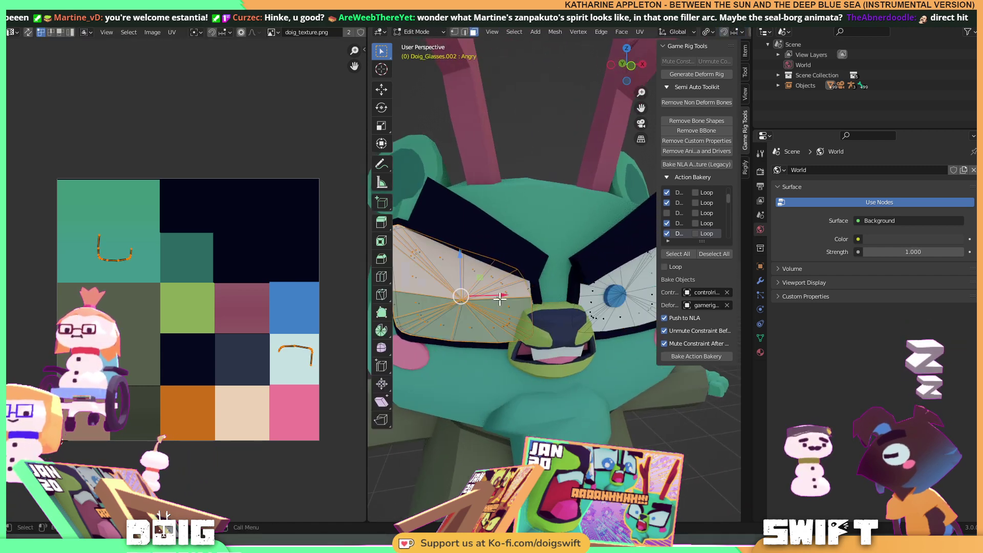
# Extrude the right eye's selected faces about 0.015 m along their normal and check the eye in object mode.
pyautogui.scroll(1, 536, 305)
pyautogui.moveTo(536, 305); pyautogui.dragTo(566, 303, button='middle')
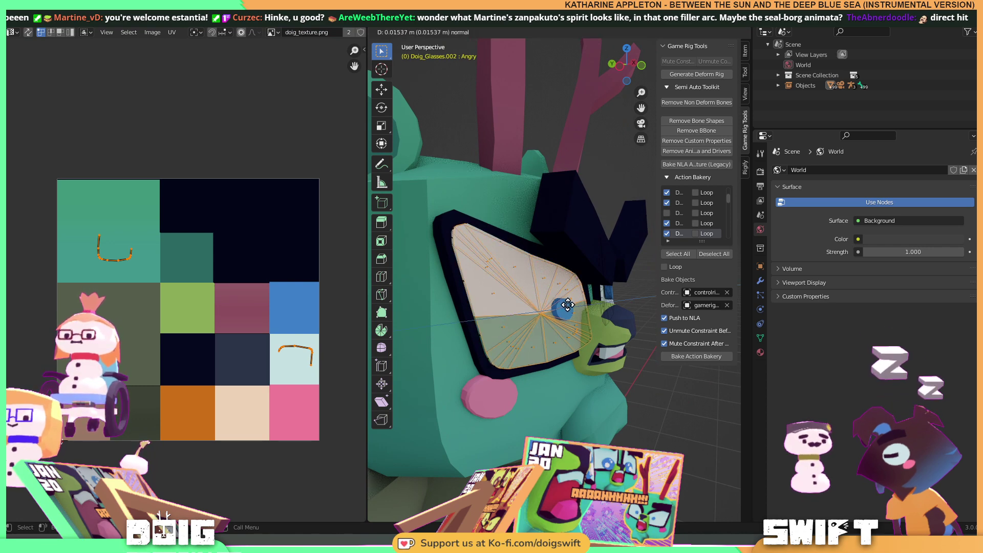
pyautogui.click(568, 305)
pyautogui.moveTo(568, 305); pyautogui.dragTo(544, 288, button='middle')
pyautogui.press('Tab')
pyautogui.scroll(-3, 496, 281)
pyautogui.scroll(4, 467, 299)
pyautogui.scroll(2, 464, 300)
pyautogui.scroll(3, 562, 289)
pyautogui.press('Tab')
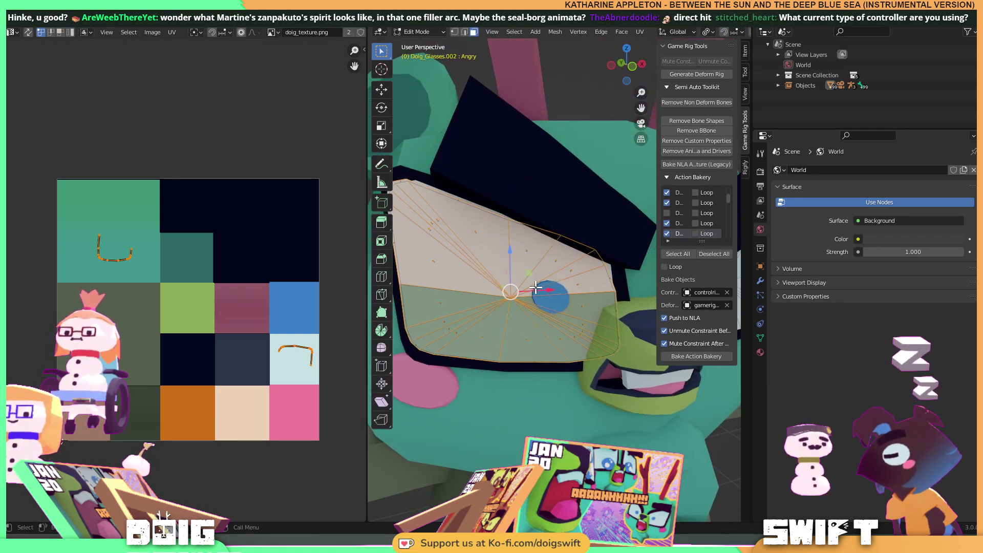
pyautogui.scroll(-3, 534, 293)
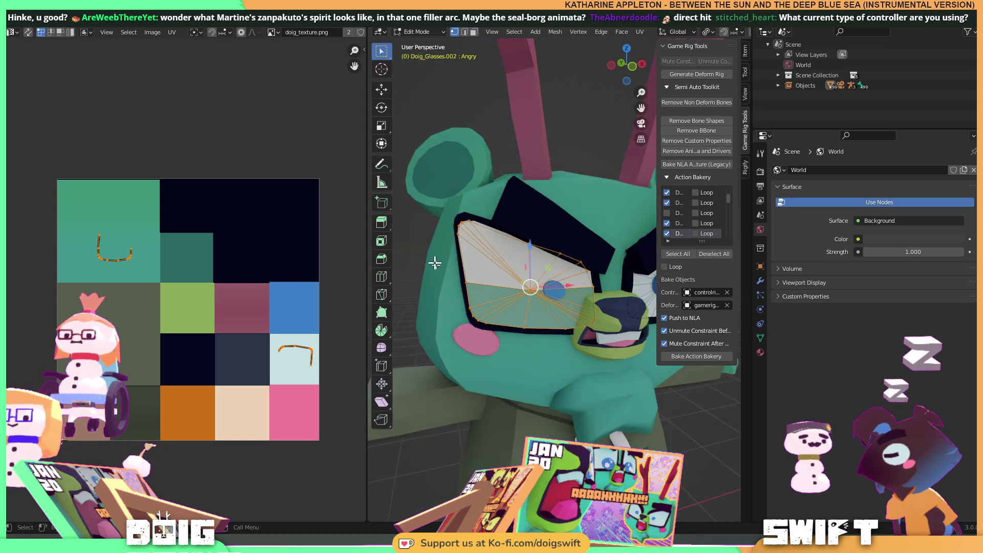
# Adjust the height of the middle vertex of the right eyelid's top edge and move it about -0.029 m along Y.
pyautogui.click(593, 283)
pyautogui.hotkey('alt', 'a')
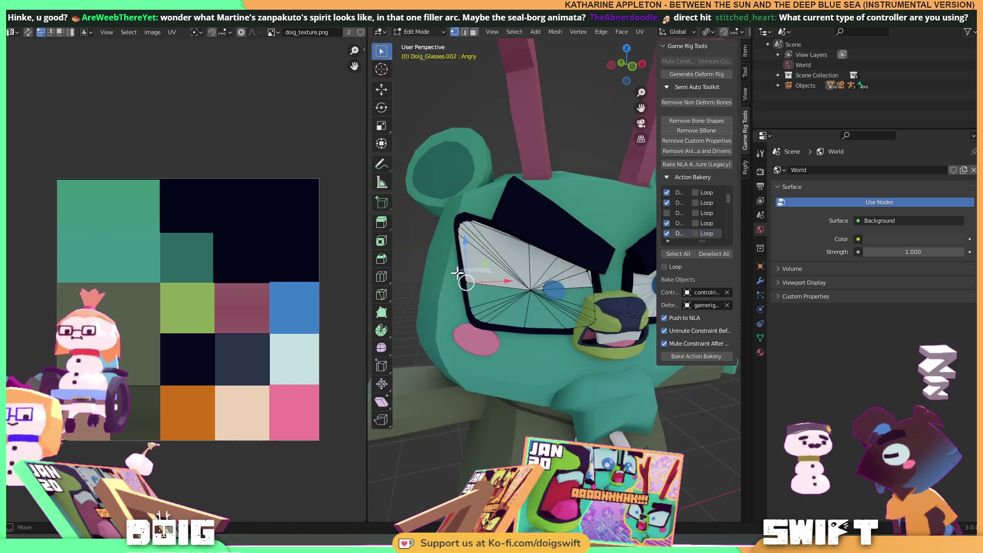
pyautogui.click(593, 283)
pyautogui.moveTo(594, 283); pyautogui.dragTo(449, 309, button='middle')
pyautogui.press('g')
pyautogui.press('z')
pyautogui.click(557, 273)
pyautogui.press('g')
pyautogui.press('y')
pyautogui.click(511, 306)
pyautogui.scroll(4, 496, 317)
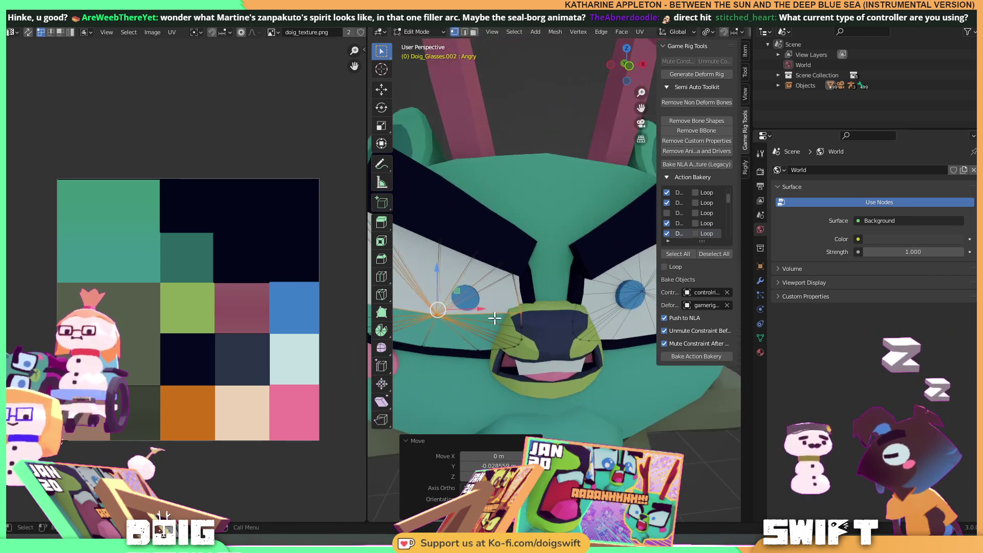
# Lower the right eyelid's inner end vertex by about 0.05 m and move its outer end vertex about 0.003 m along X.
pyautogui.click(563, 306)
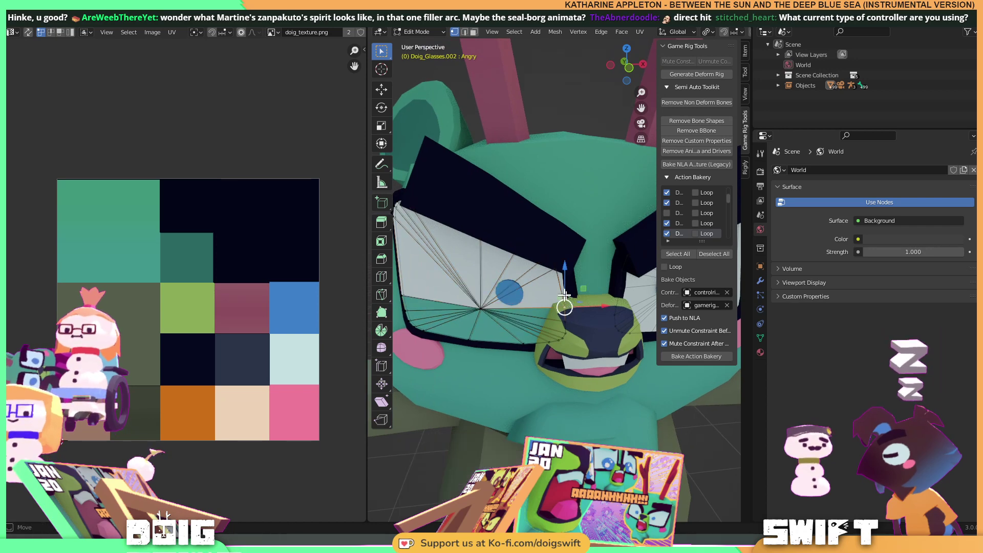
pyautogui.press('g')
pyautogui.press('z')
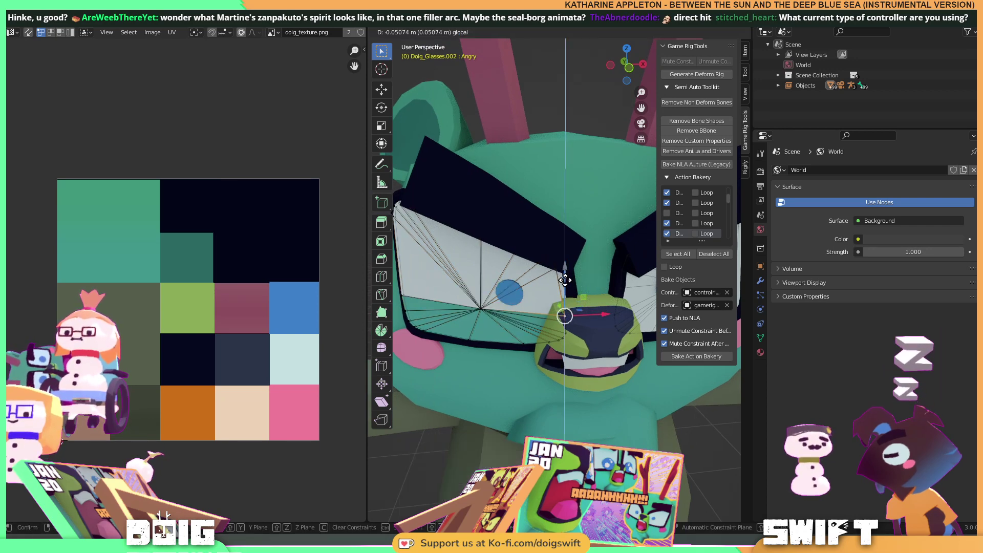
pyautogui.click(563, 281)
pyautogui.moveTo(564, 281); pyautogui.dragTo(423, 270, button='middle')
pyautogui.moveTo(475, 289); pyautogui.dragTo(478, 287)
pyautogui.moveTo(478, 287); pyautogui.dragTo(583, 286, button='middle')
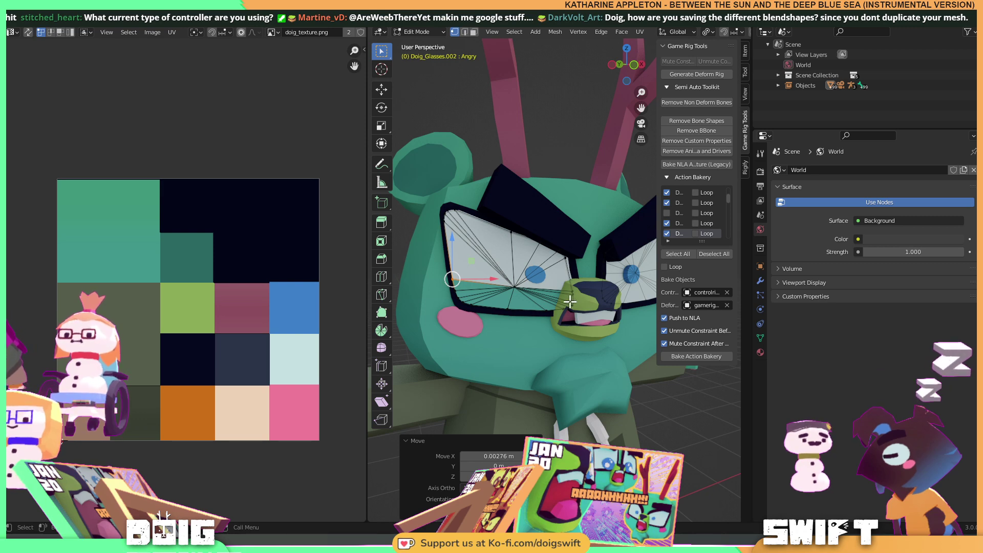
# Show the eye mesh's shape keys and switch Angry to 0.000 and back to 1.000 to compare the shapes.
pyautogui.press('Tab')
pyautogui.moveTo(568, 299); pyautogui.dragTo(549, 308, button='middle')
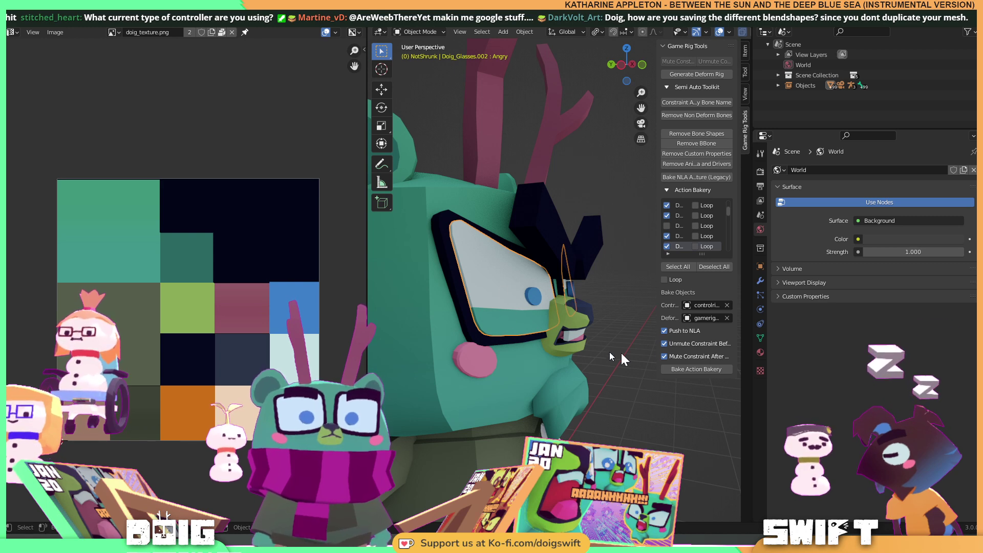
pyautogui.click(760, 338)
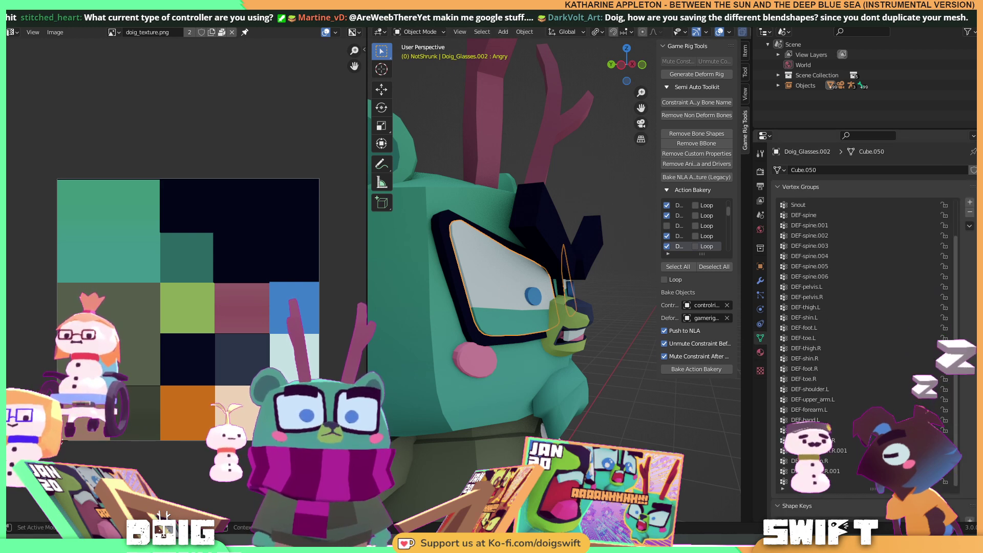
pyautogui.scroll(-8, 859, 493)
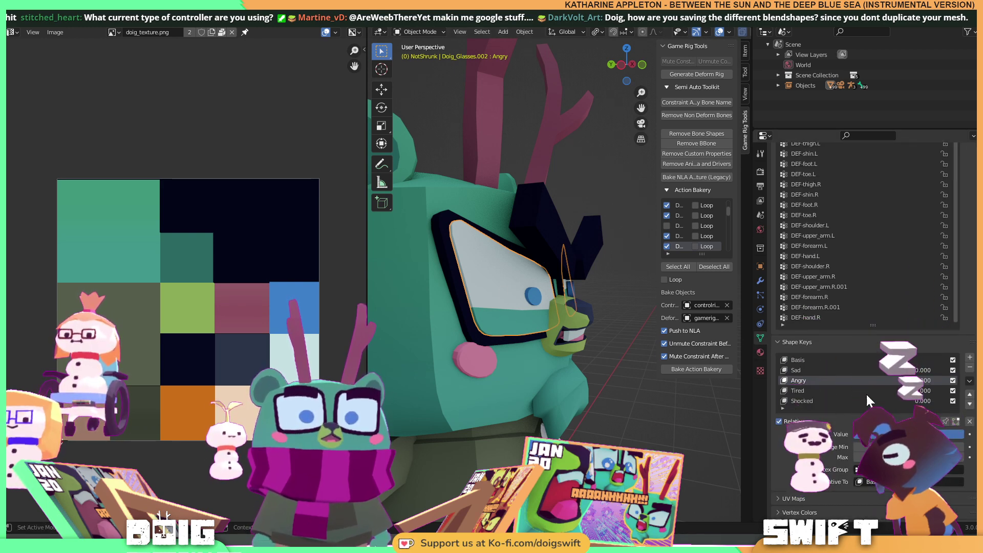
pyautogui.scroll(-2, 859, 379)
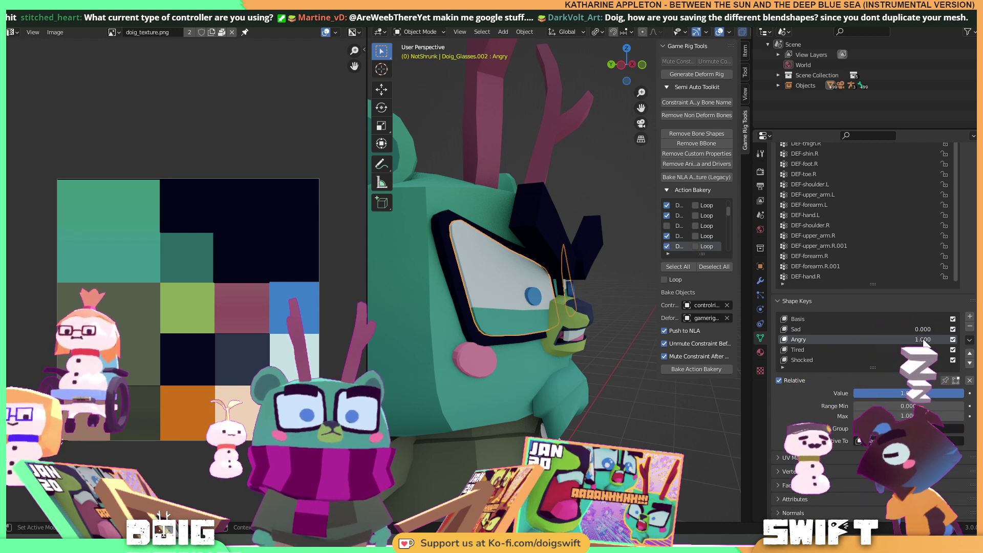
pyautogui.moveTo(924, 342); pyautogui.dragTo(871, 342)
pyautogui.moveTo(645, 275); pyautogui.dragTo(558, 283, button='middle')
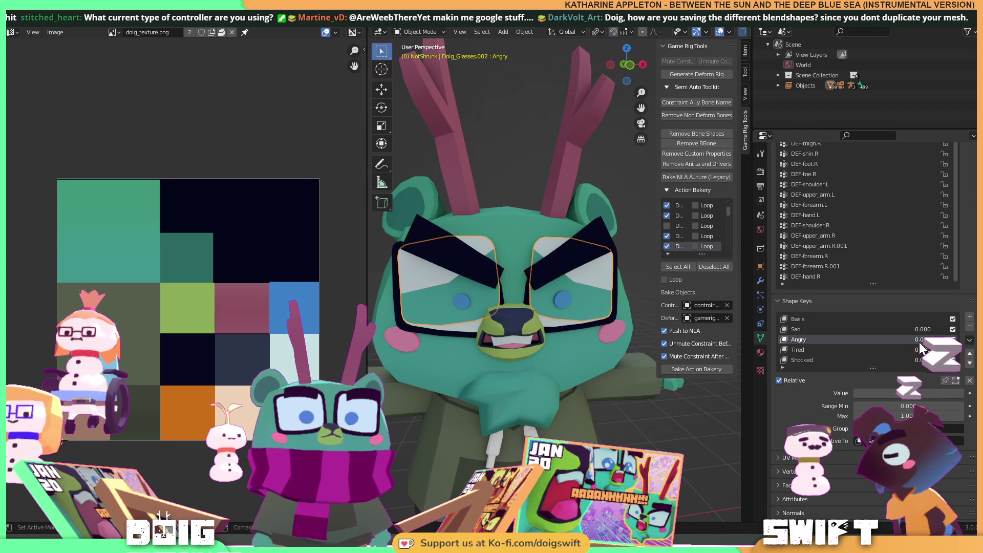
pyautogui.moveTo(919, 341)
pyautogui.mouseDown()
pyautogui.moveTo(947, 341)
pyautogui.moveTo(919, 342)
pyautogui.mouseUp()
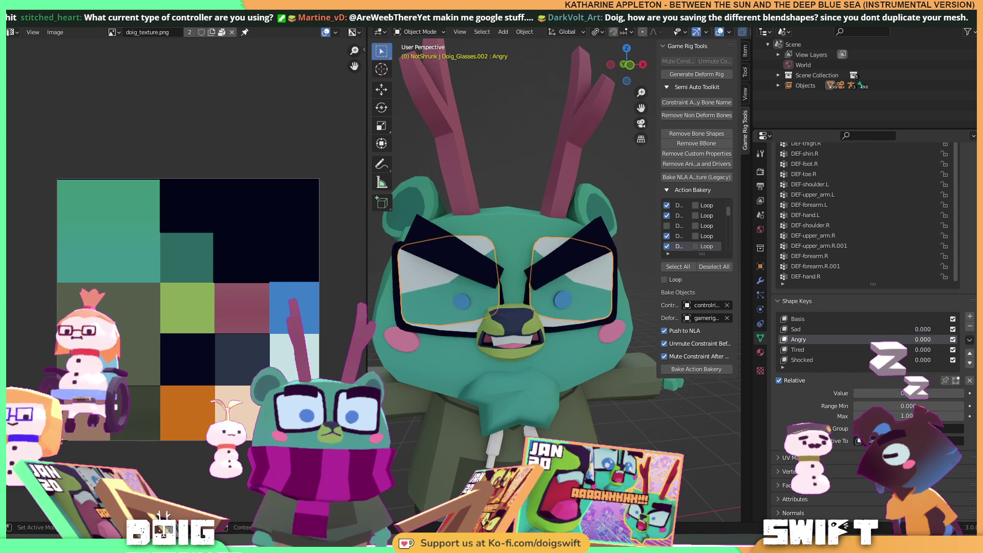
pyautogui.moveTo(922, 339)
pyautogui.mouseDown()
pyautogui.moveTo(952, 339)
pyautogui.moveTo(916, 339)
pyautogui.mouseUp()
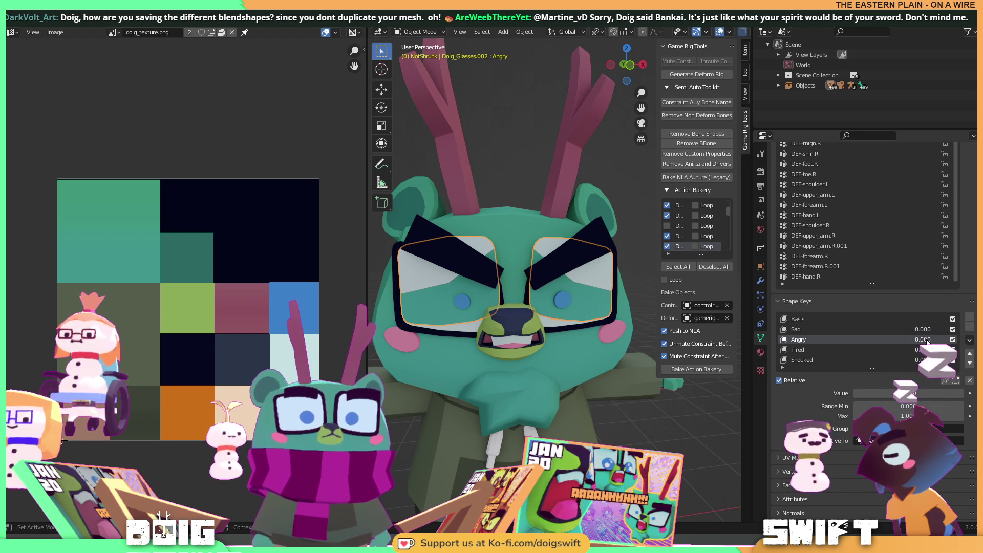
pyautogui.moveTo(924, 340); pyautogui.dragTo(952, 340)
pyautogui.moveTo(525, 264); pyautogui.dragTo(486, 285, button='middle')
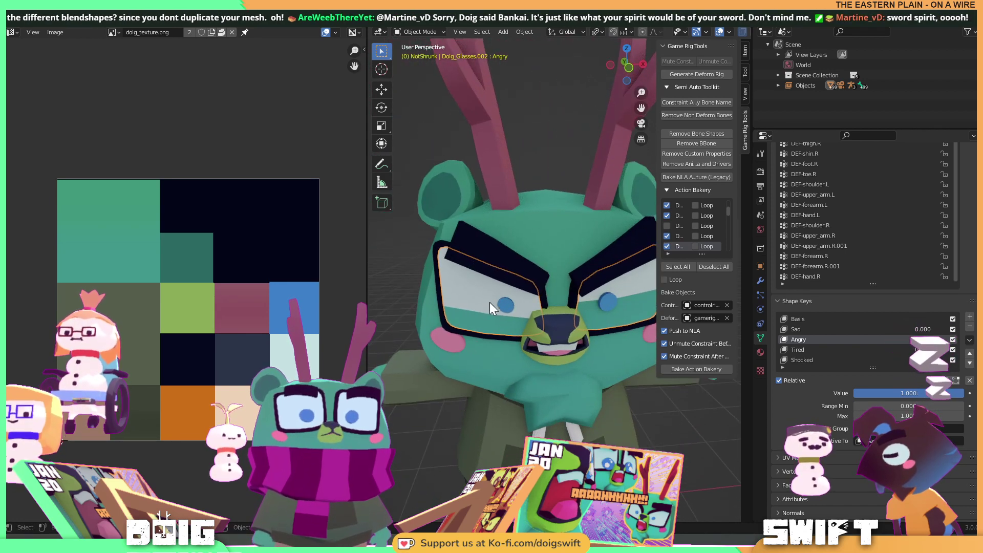
# Delete the white faces of the character's right eye from Doig_Glasses.002, keeping only its green lower eyelid.
pyautogui.press('Tab')
pyautogui.press('3')
pyautogui.moveTo(453, 197)
pyautogui.mouseDown()
pyautogui.moveTo(442, 300)
pyautogui.moveTo(504, 300)
pyautogui.moveTo(532, 314)
pyautogui.moveTo(564, 285)
pyautogui.moveTo(532, 220)
pyautogui.mouseUp()
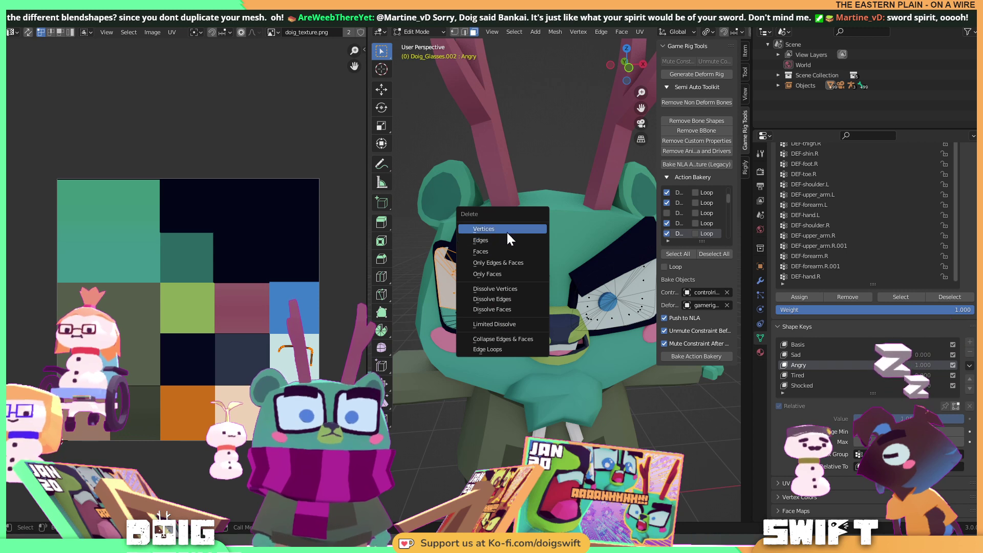
pyautogui.click(507, 250)
pyautogui.moveTo(506, 250); pyautogui.dragTo(490, 323, button='middle')
pyautogui.press('Tab')
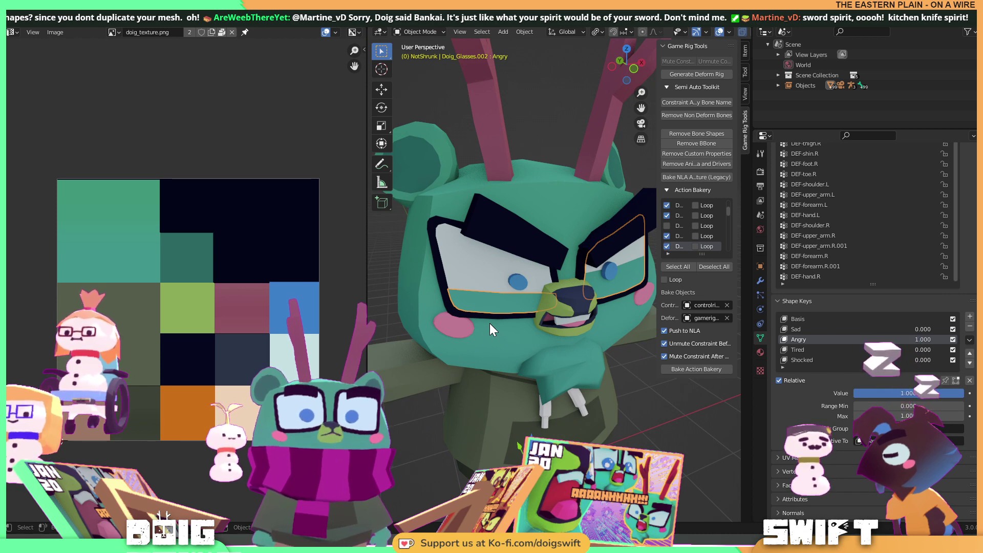
pyautogui.moveTo(497, 315)
pyautogui.mouseDown(button='middle')
pyautogui.moveTo(501, 294)
pyautogui.moveTo(533, 293)
pyautogui.moveTo(504, 306)
pyautogui.mouseUp(button='middle')
# Delete all faces of the character's left eye from the same mesh.
pyautogui.moveTo(604, 294); pyautogui.dragTo(556, 197, button='middle')
pyautogui.press('Tab')
pyautogui.moveTo(557, 193)
pyautogui.mouseDown()
pyautogui.moveTo(525, 362)
pyautogui.moveTo(685, 319)
pyautogui.moveTo(533, 219)
pyautogui.moveTo(507, 301)
pyautogui.moveTo(649, 342)
pyautogui.mouseUp()
pyautogui.press('x')
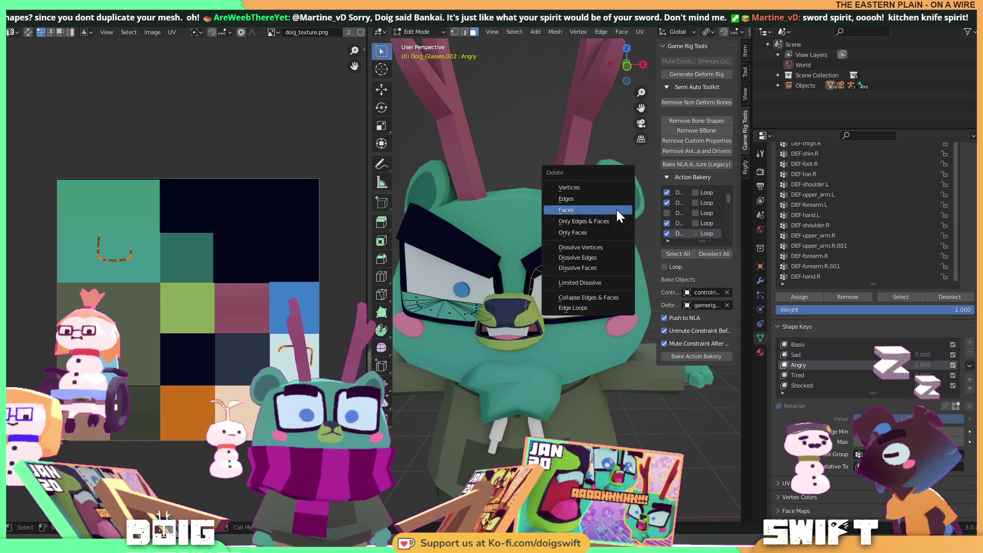
pyautogui.click(609, 208)
pyautogui.moveTo(605, 219); pyautogui.dragTo(569, 325, button='middle')
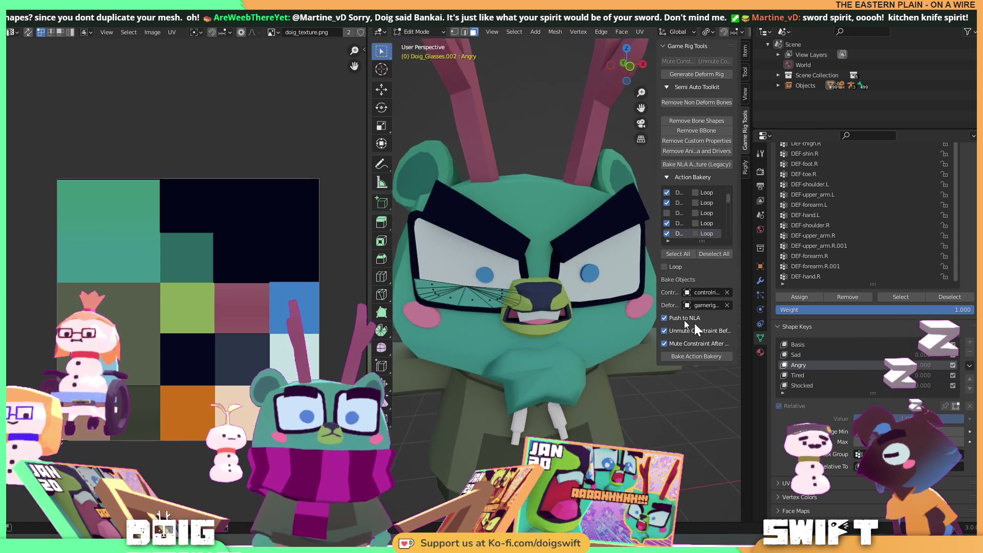
# Add a Mirror modifier on the X axis to Doig_Glasses.002 to create the opposite eyelid.
pyautogui.click(759, 281)
pyautogui.press('Tab')
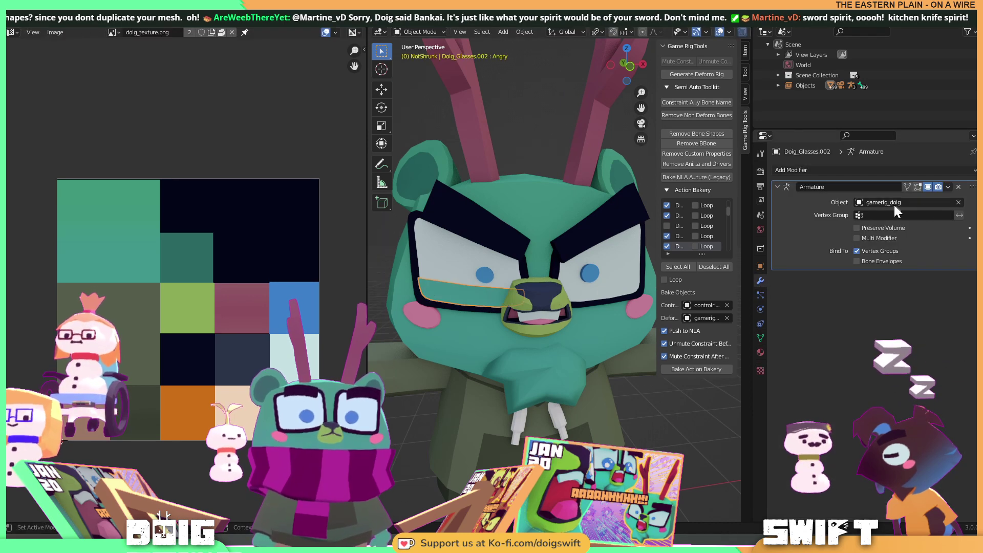
pyautogui.click(886, 170)
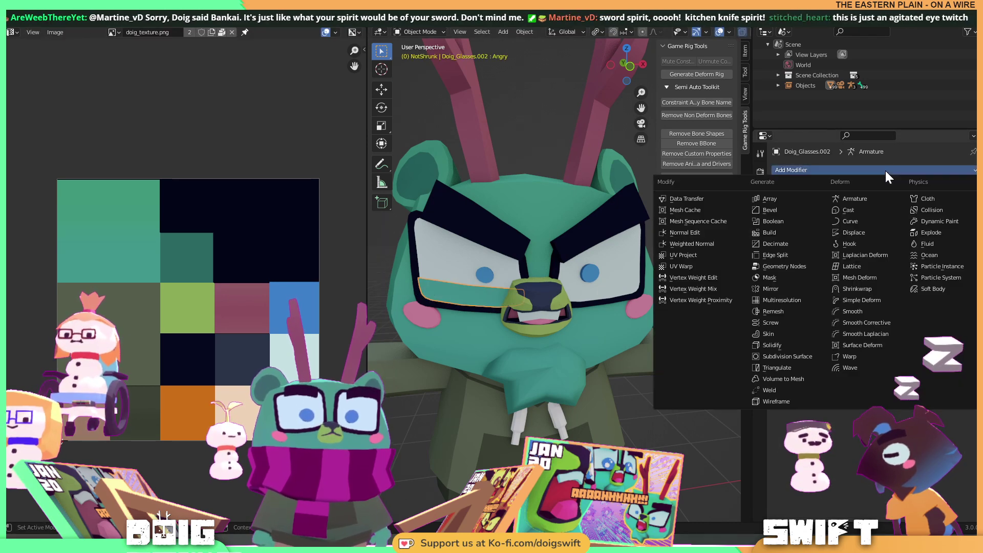
pyautogui.click(774, 289)
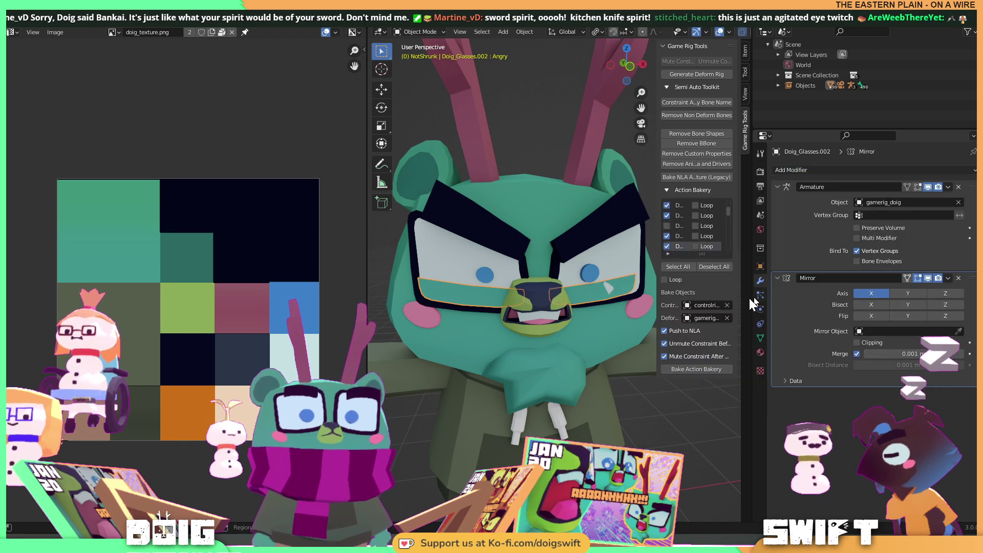
pyautogui.press('Tab')
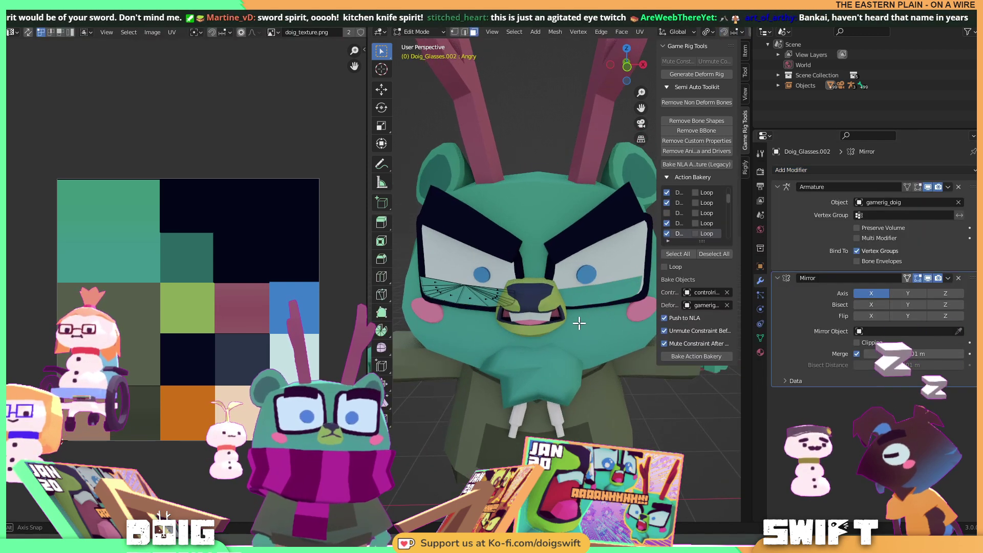
# Move the mirrored eyelid object about 0.020 m along X and remove its Armature modifier.
pyautogui.press('Tab')
pyautogui.moveTo(622, 407); pyautogui.dragTo(611, 372, button='middle')
pyautogui.press('Tab')
pyautogui.press('Tab')
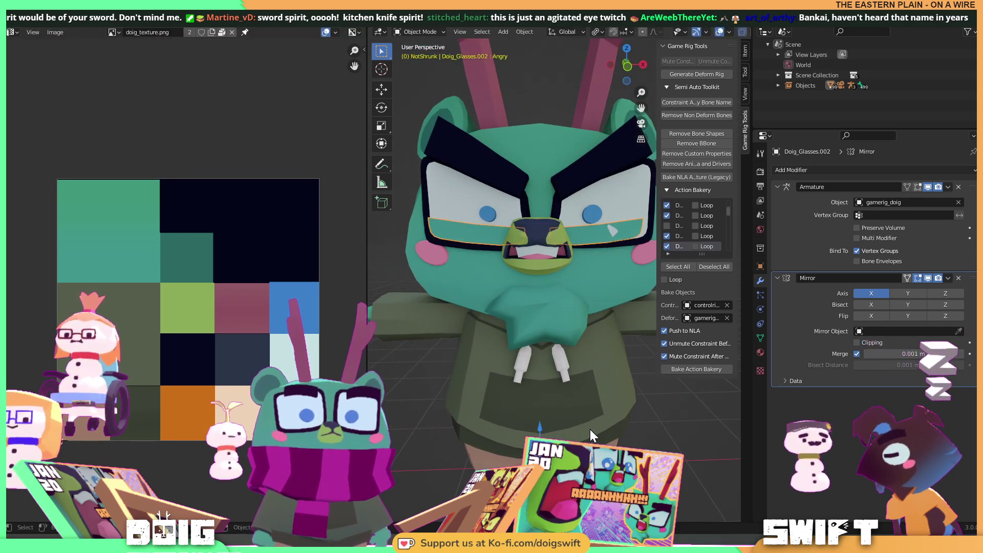
pyautogui.press('g')
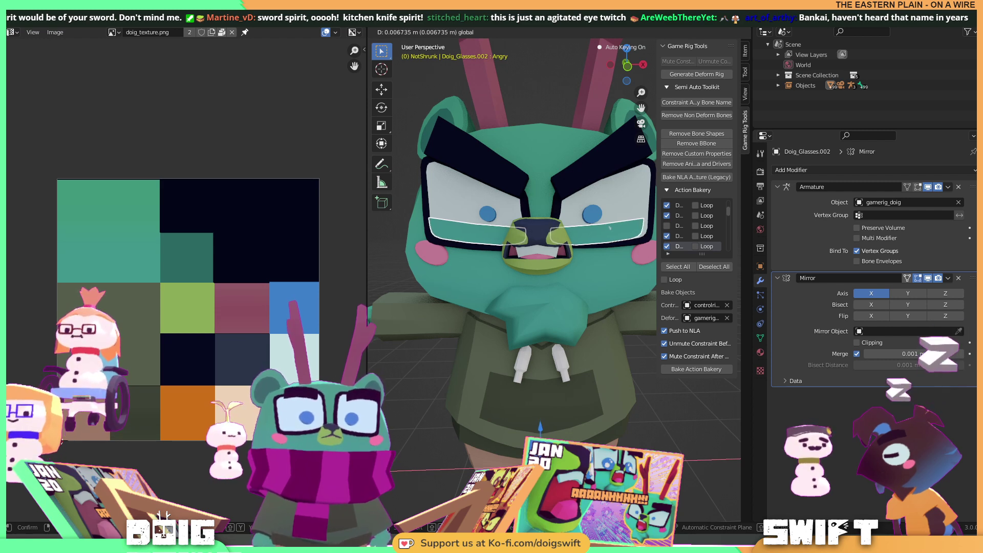
pyautogui.click(573, 312)
pyautogui.moveTo(573, 313); pyautogui.dragTo(545, 287, button='middle')
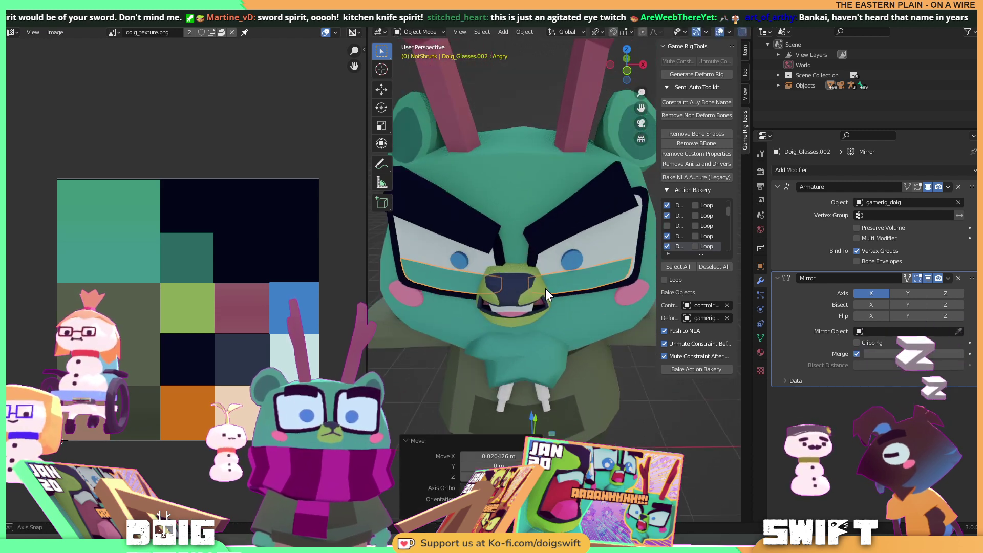
pyautogui.click(958, 188)
pyautogui.moveTo(501, 340); pyautogui.dragTo(578, 394, button='middle')
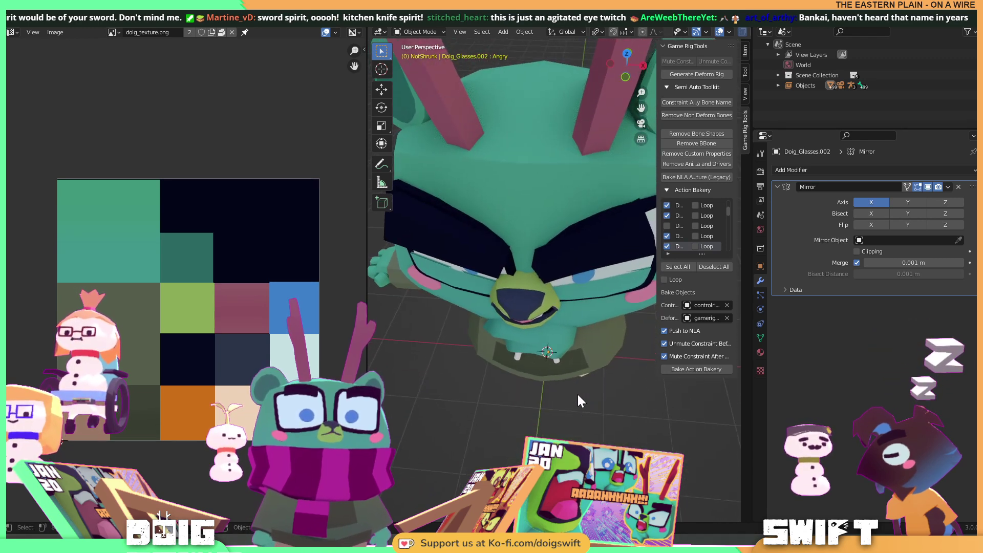
# Edit the eyelid in vertex mode, move the 3D cursor away from the face and try to reposition the inner end vertex.
pyautogui.moveTo(563, 344); pyautogui.dragTo(573, 307, button='middle')
pyautogui.scroll(2, 547, 299)
pyautogui.press('Tab')
pyautogui.scroll(3, 545, 297)
pyautogui.press('1')
pyautogui.keyDown('shift'); pyautogui.moveTo(574, 306); pyautogui.dragTo(577, 308, button='right'); pyautogui.keyUp('shift')
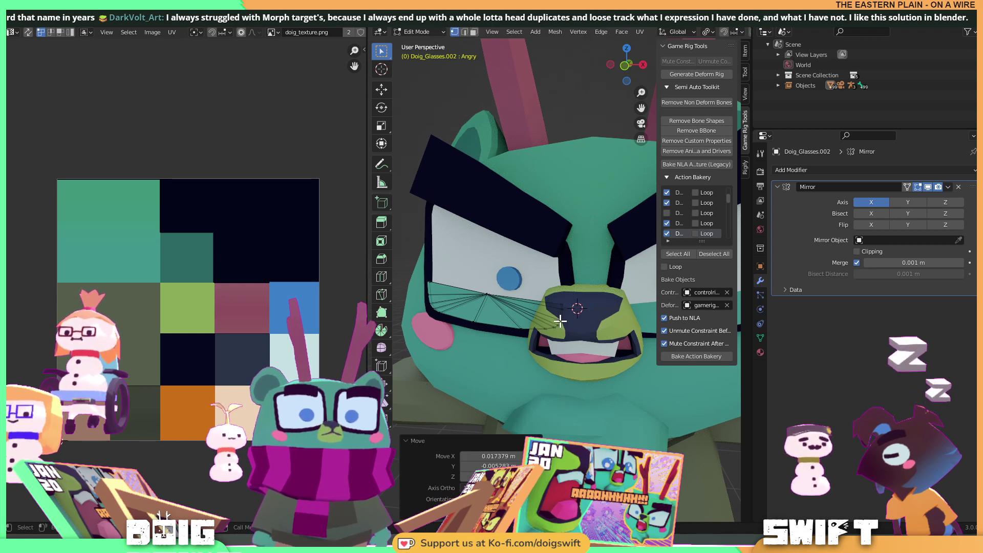
pyautogui.keyDown('shift'); pyautogui.moveTo(571, 314); pyautogui.dragTo(538, 338, button='right'); pyautogui.keyUp('shift')
pyautogui.moveTo(537, 338); pyautogui.dragTo(568, 323, button='middle')
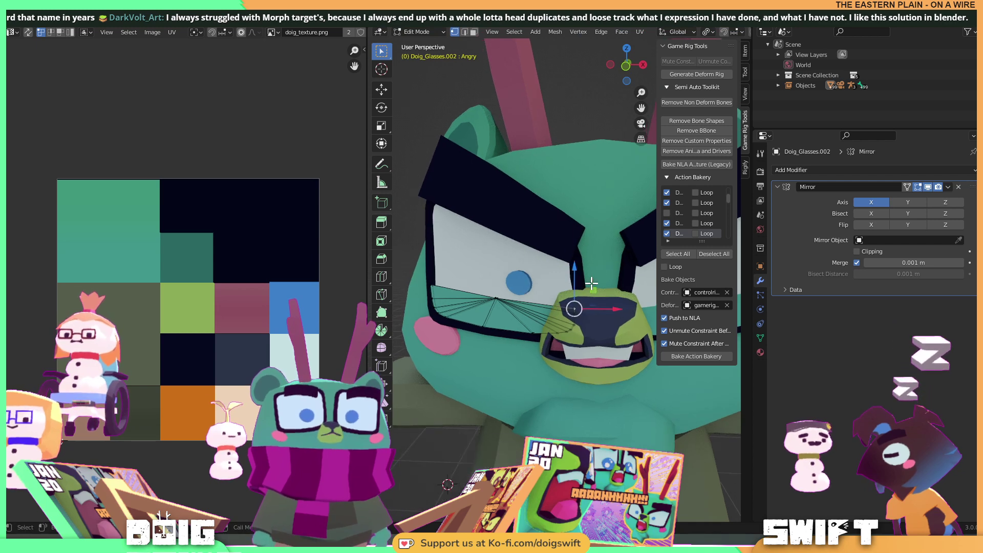
pyautogui.press('g')
pyautogui.click(586, 316)
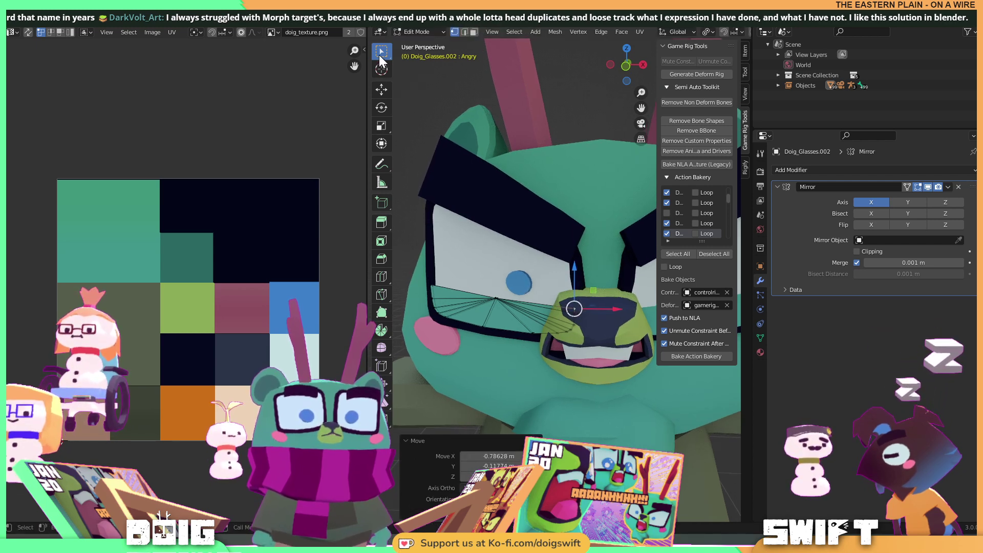
# Try moving the eyelid's inner end vertex with the Select Box tool active, and undo the moves.
pyautogui.moveTo(379, 54); pyautogui.dragTo(394, 57)
pyautogui.press('g')
pyautogui.click(540, 299)
pyautogui.scroll(-2, 502, 264)
pyautogui.press('g')
pyautogui.click(518, 351)
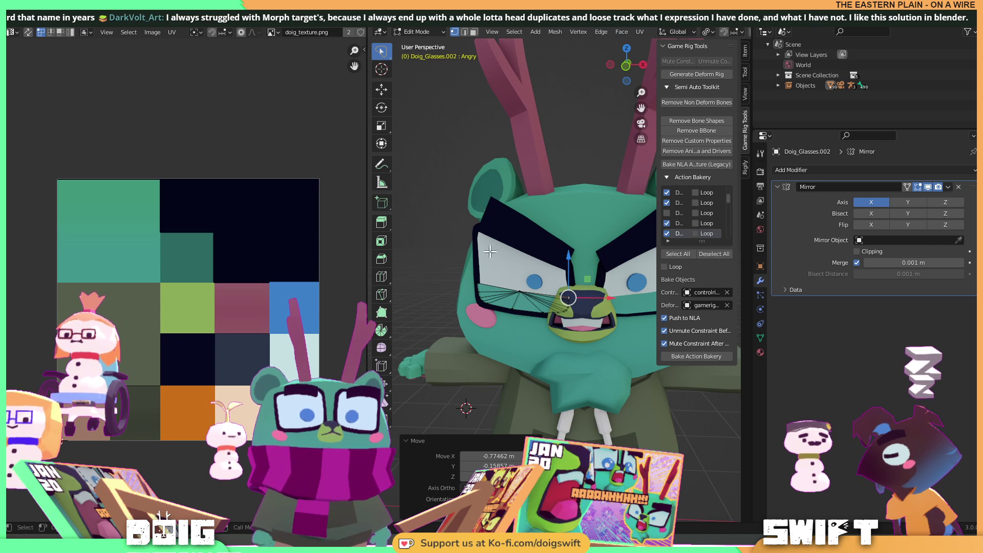
pyautogui.scroll(3, 583, 297)
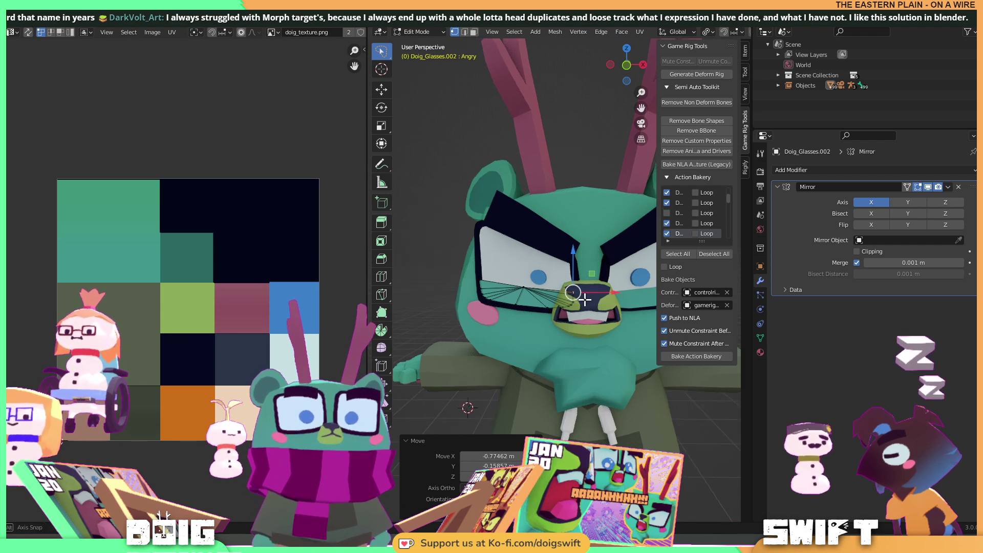
pyautogui.press('g')
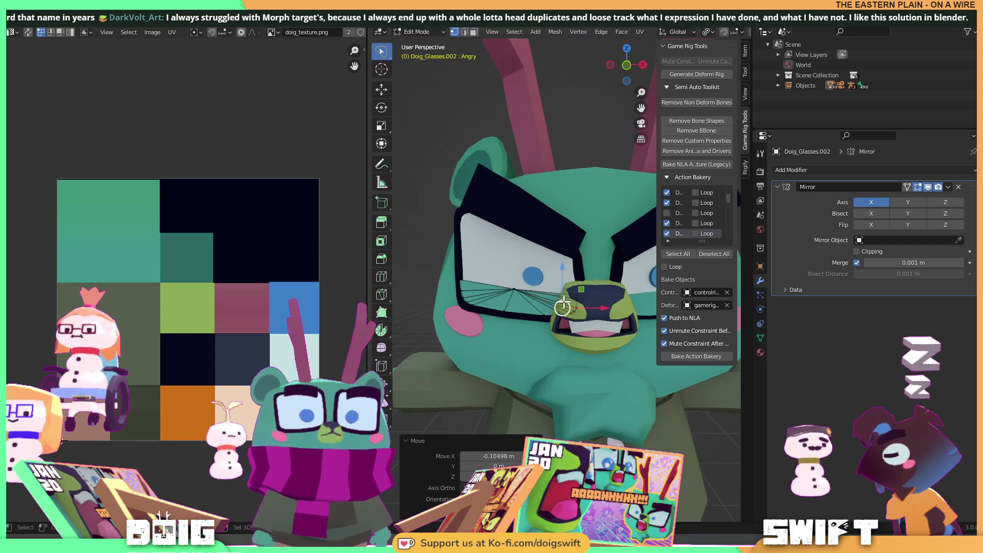
pyautogui.click(454, 417)
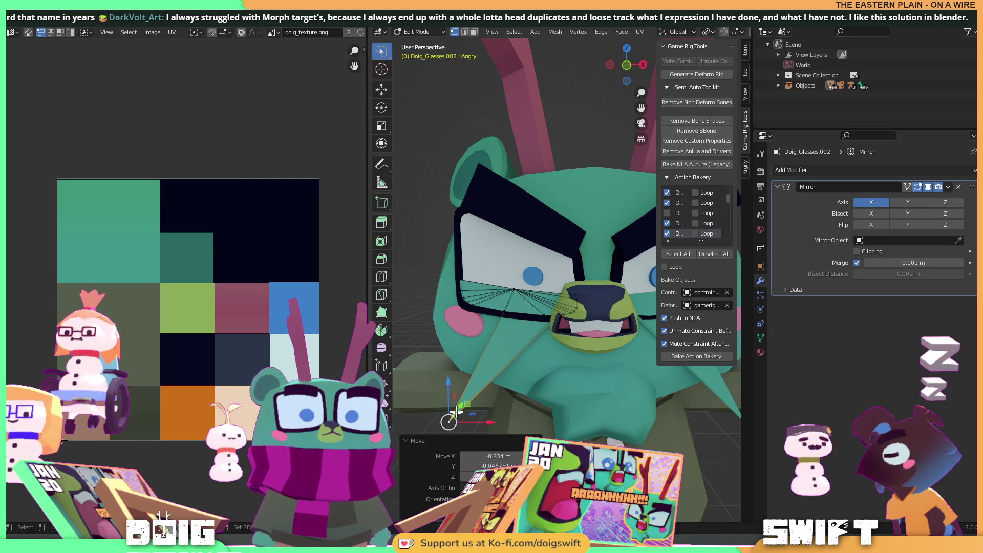
pyautogui.hotkey('ctrl', 'z')
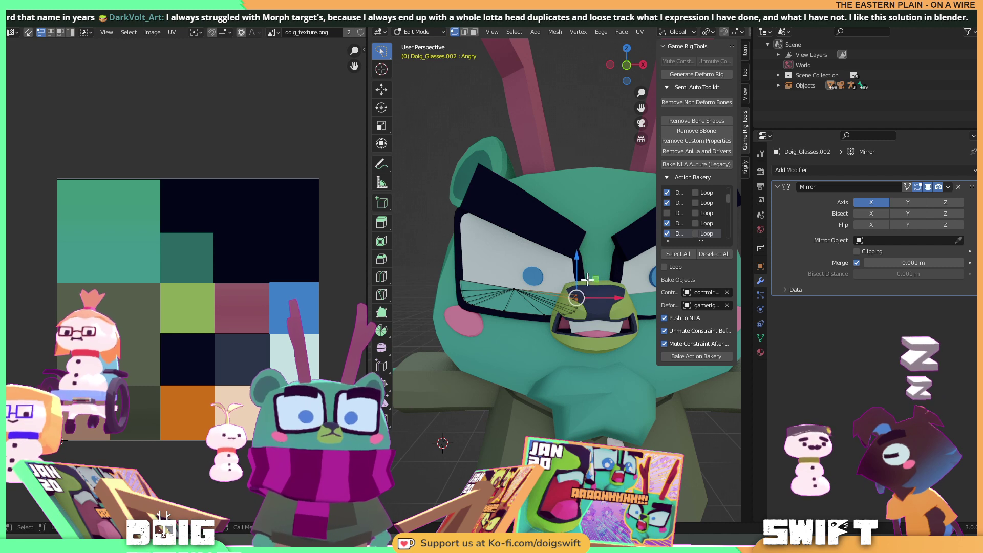
# Lower the middle vertex of the eyelid's upper edge about 0.016 m along Z and return to Object Mode.
pyautogui.click(514, 289)
pyautogui.click(510, 248)
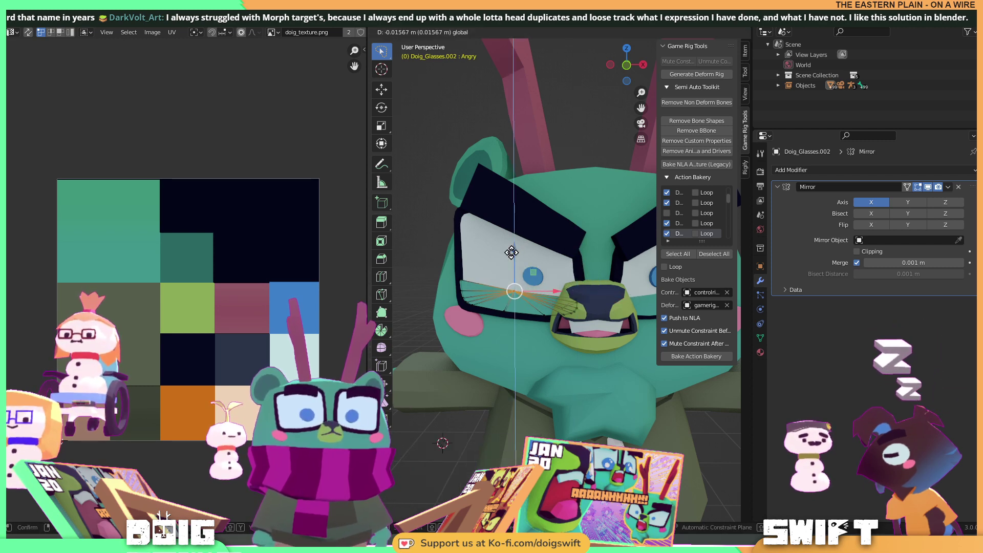
pyautogui.moveTo(522, 283); pyautogui.dragTo(571, 288, button='middle')
pyautogui.press('Tab')
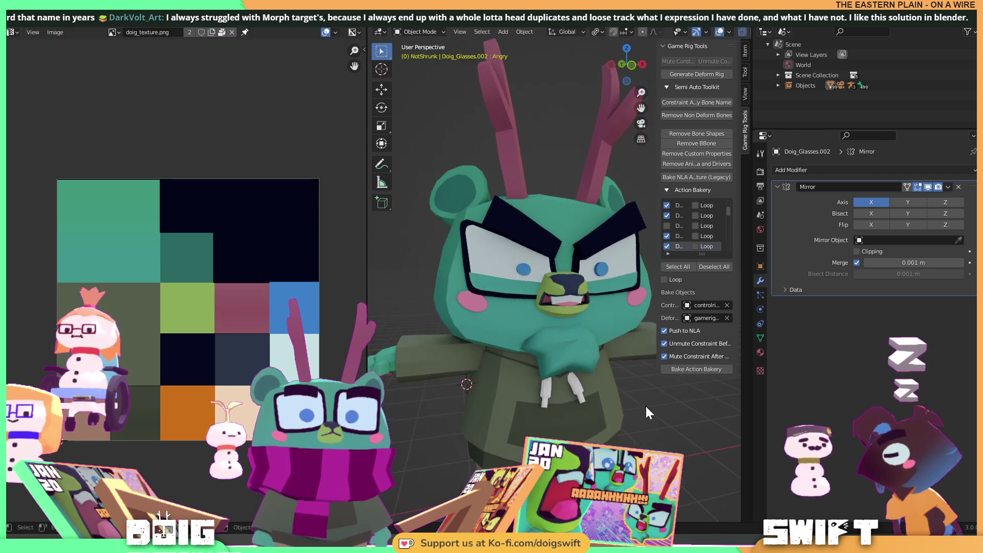
# Examine the angry face with both lower eyelids from full-body and close-up views at several angles.
pyautogui.scroll(-5, 643, 419)
pyautogui.moveTo(574, 373); pyautogui.dragTo(563, 332, button='middle')
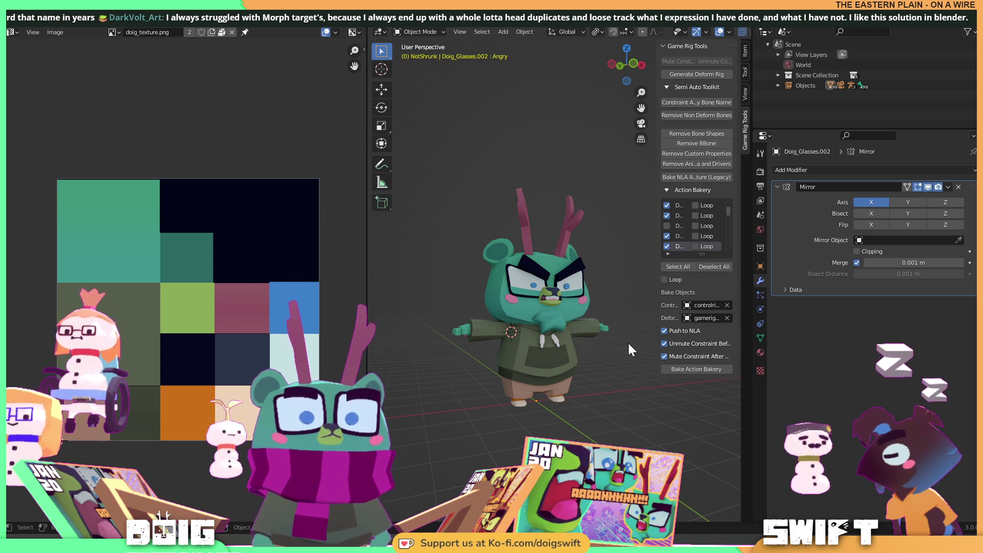
pyautogui.scroll(6, 588, 333)
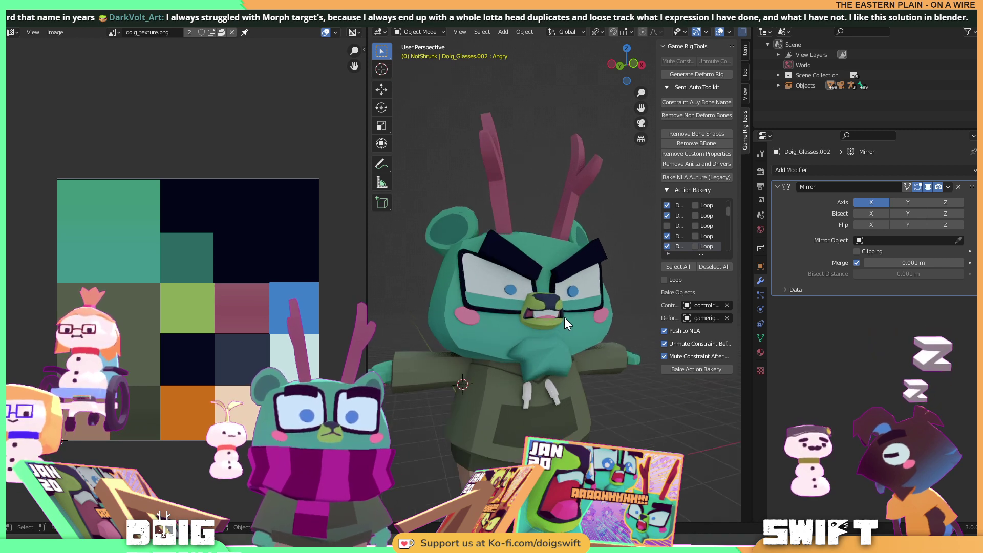
pyautogui.moveTo(512, 323)
pyautogui.mouseDown(button='middle')
pyautogui.moveTo(512, 309)
pyautogui.moveTo(501, 318)
pyautogui.moveTo(508, 312)
pyautogui.mouseUp(button='middle')
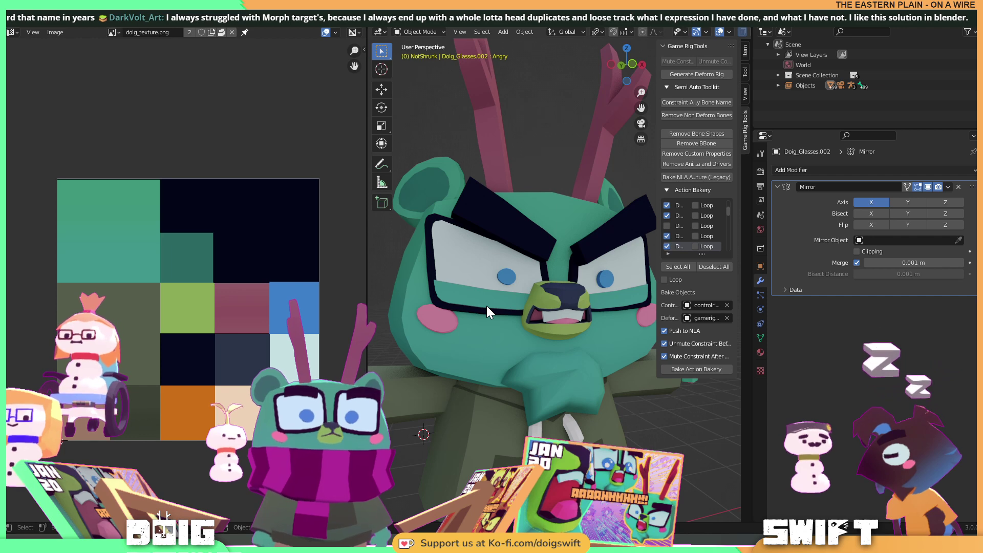
pyautogui.scroll(-4, 483, 312)
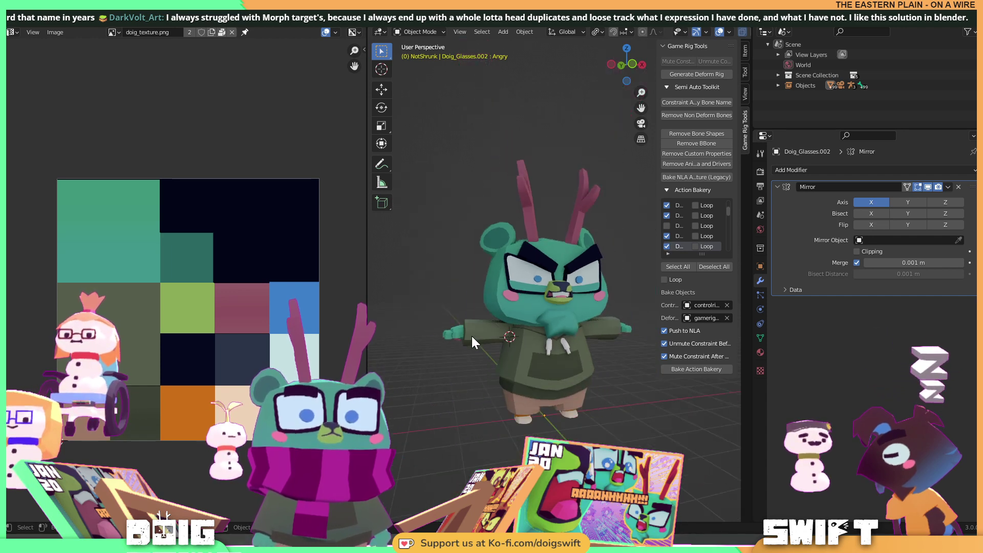
pyautogui.moveTo(545, 302); pyautogui.dragTo(568, 306, button='middle')
pyautogui.scroll(5, 561, 296)
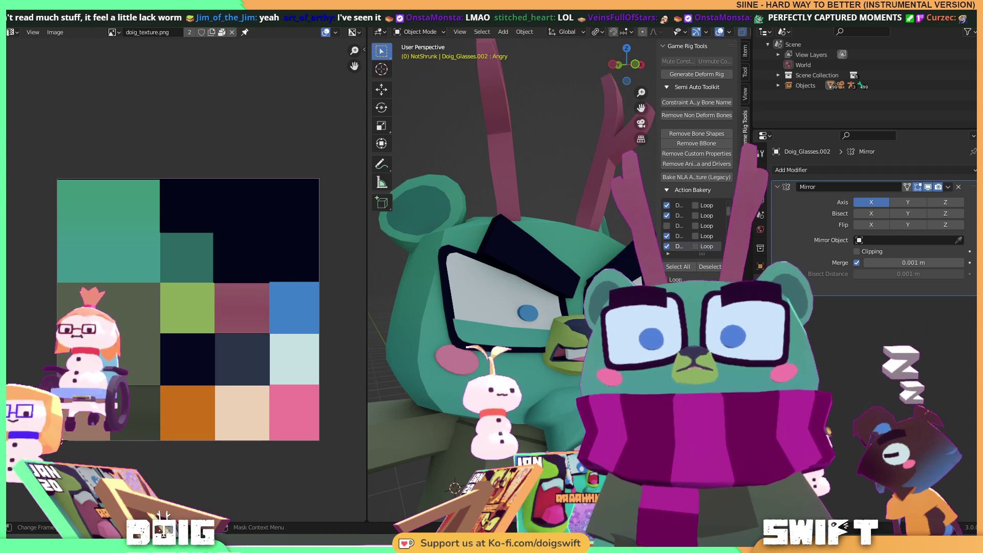
# Switch to the browser, enlarge the doigswift TikTok profile to 200%, and view its first video.
pyautogui.hotkey('alt', 'Tab')
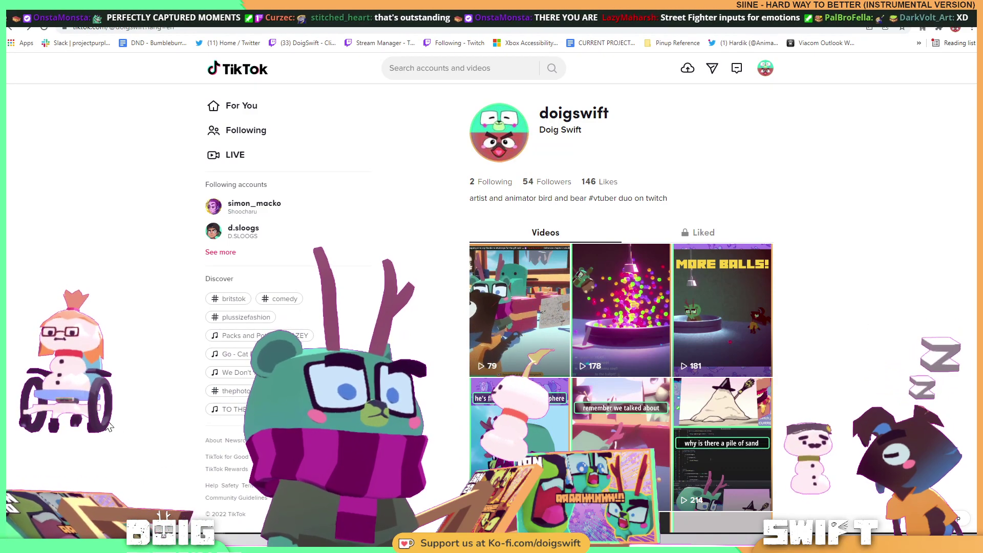
pyautogui.keyDown('ctrl'); pyautogui.scroll(5, 109, 426); pyautogui.keyUp('ctrl')
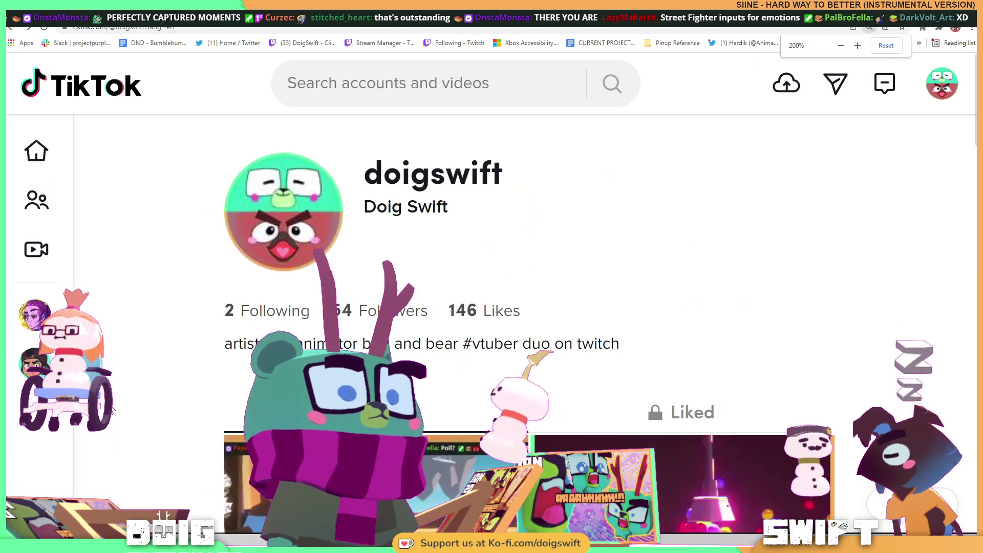
pyautogui.scroll(-4, 130, 266)
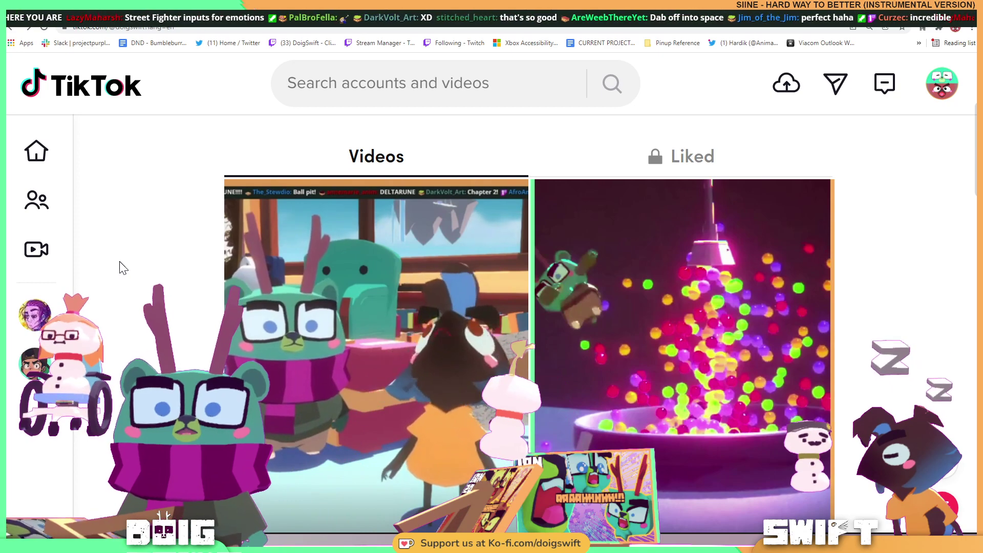
pyautogui.keyDown('ctrl'); pyautogui.scroll(-5, 122, 268); pyautogui.keyUp('ctrl')
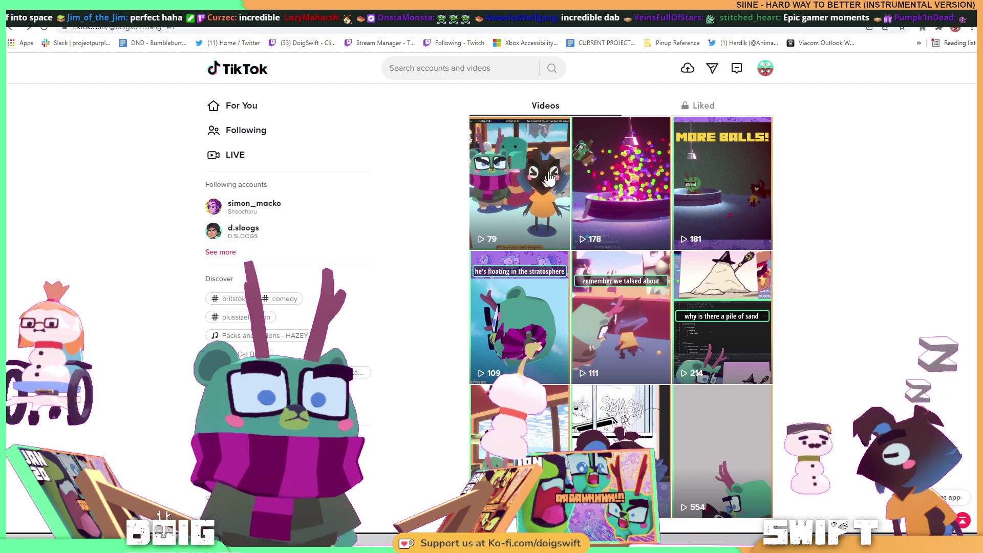
pyautogui.click(488, 184)
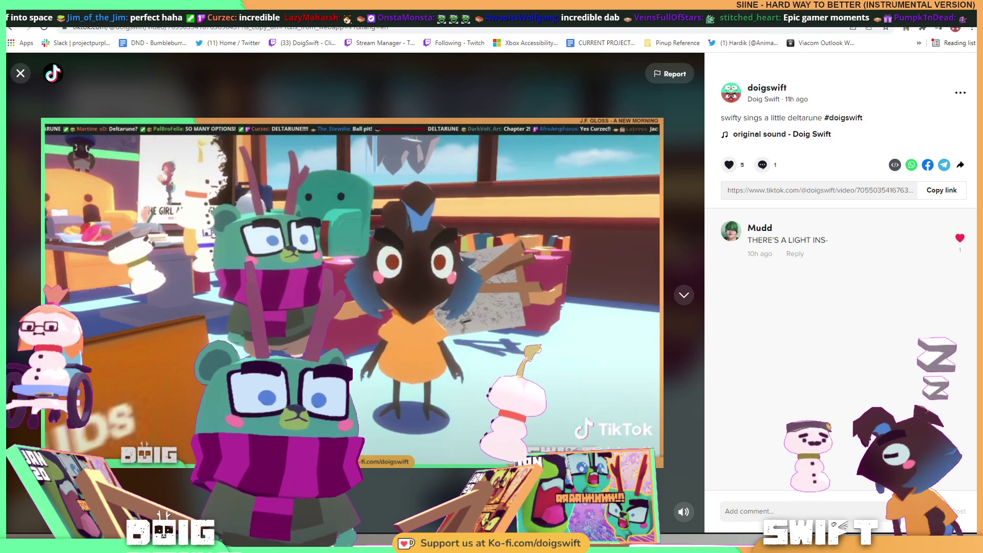
pyautogui.moveTo(683, 498)
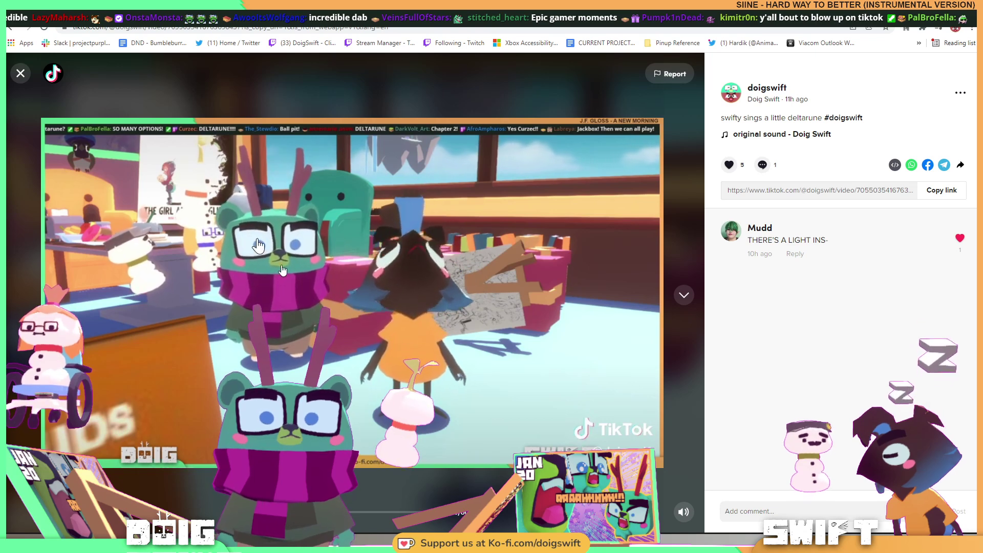
pyautogui.click(20, 73)
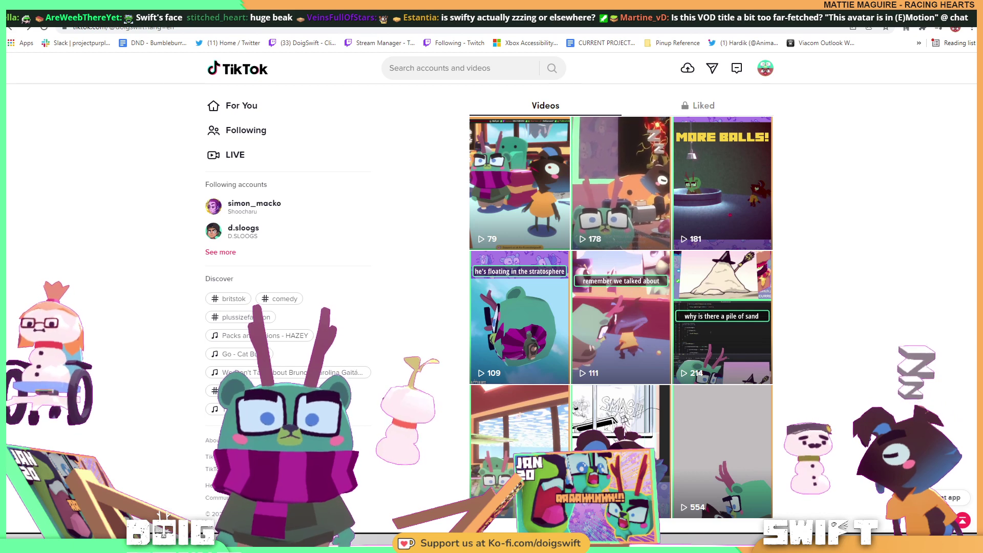
# Switch to Unity and run Build And Run twice for the DoigSwiftOverlayAirshipv8 overlay.
pyautogui.hotkey('alt', 'Tab')
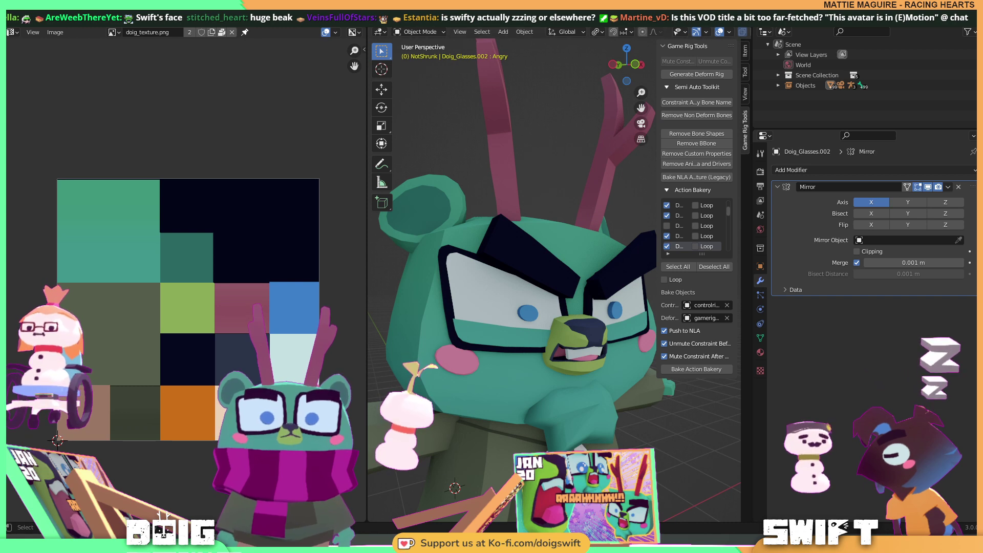
pyautogui.hotkey('alt', 'Tab')
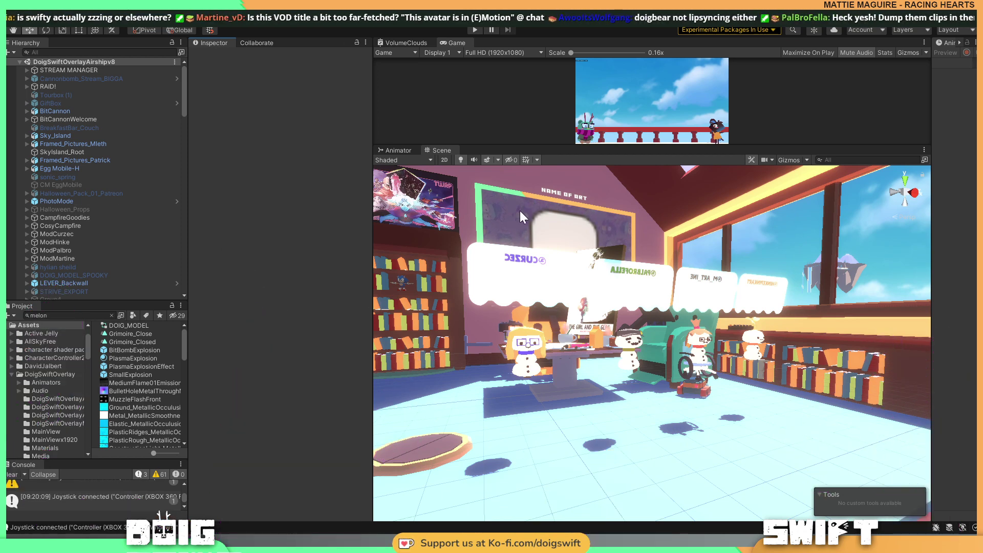
pyautogui.click(16, 20)
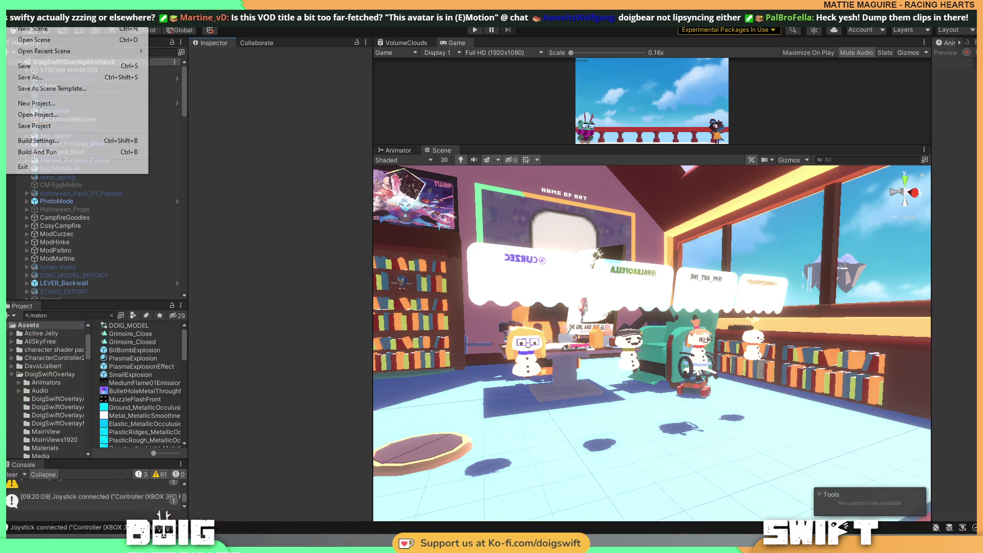
pyautogui.click(97, 152)
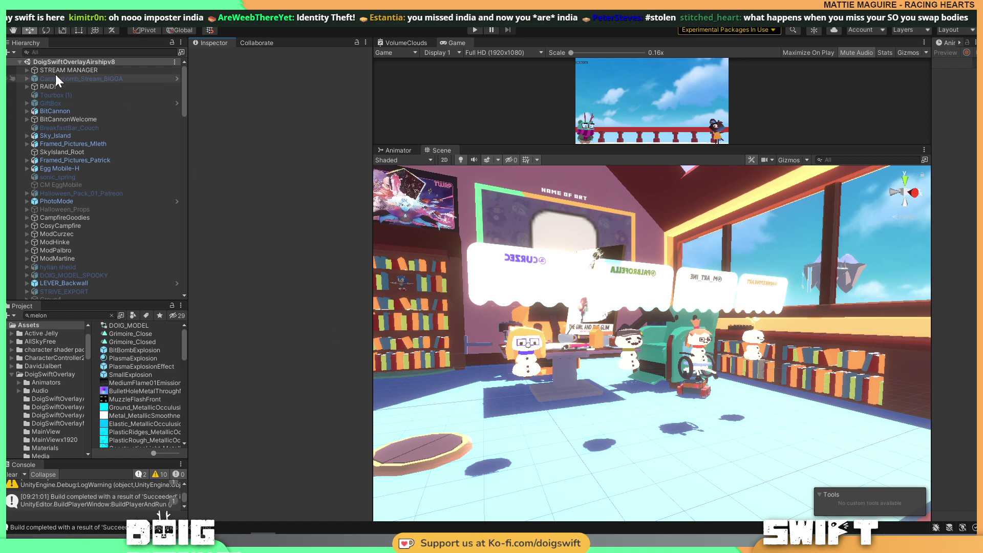
pyautogui.click(16, 21)
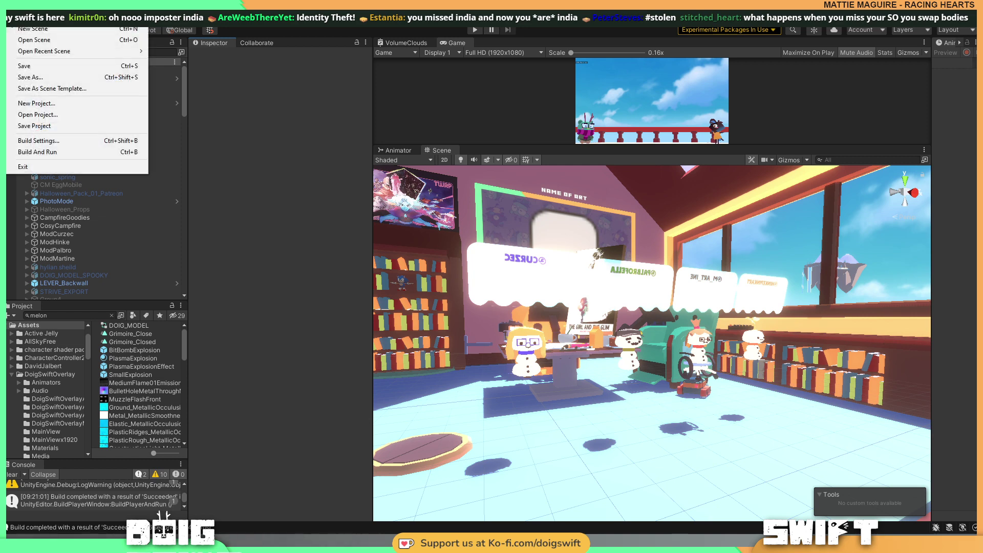
pyautogui.click(84, 152)
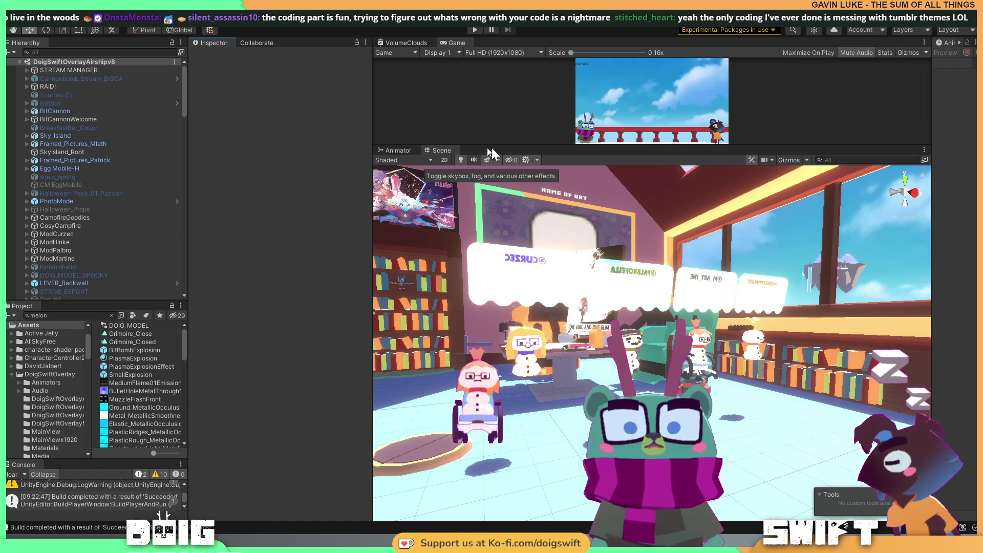
# Switch back to Blender and, on Doig_Glasses, reset the Angry shape key and set Sad to 1.
pyautogui.hotkey('alt', 'Tab')
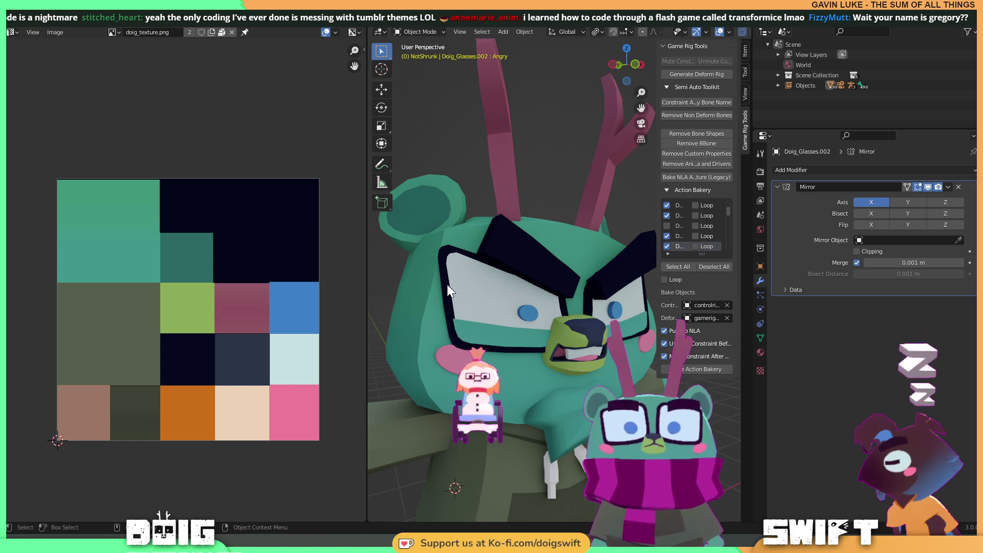
pyautogui.moveTo(530, 321); pyautogui.dragTo(536, 292, button='middle')
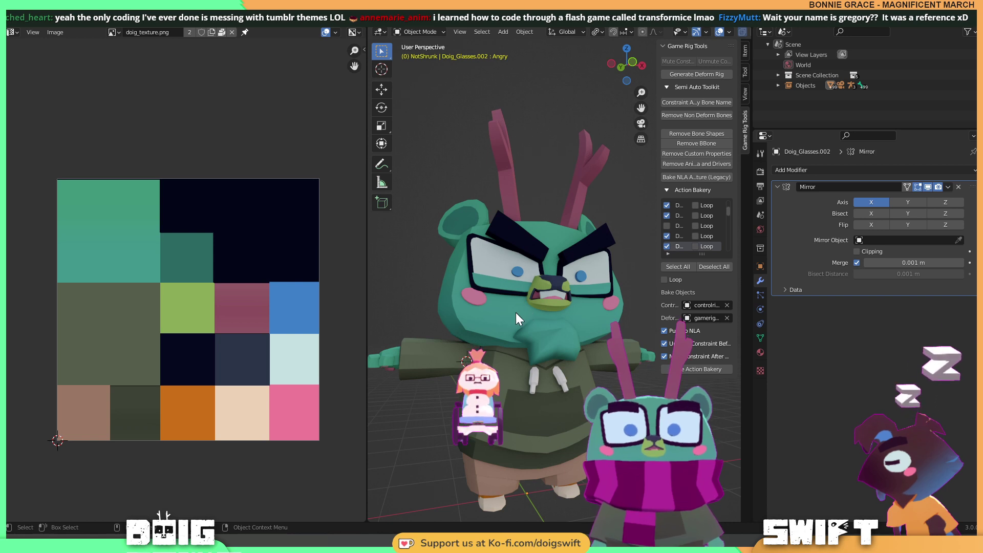
pyautogui.moveTo(561, 369); pyautogui.dragTo(585, 376, button='middle')
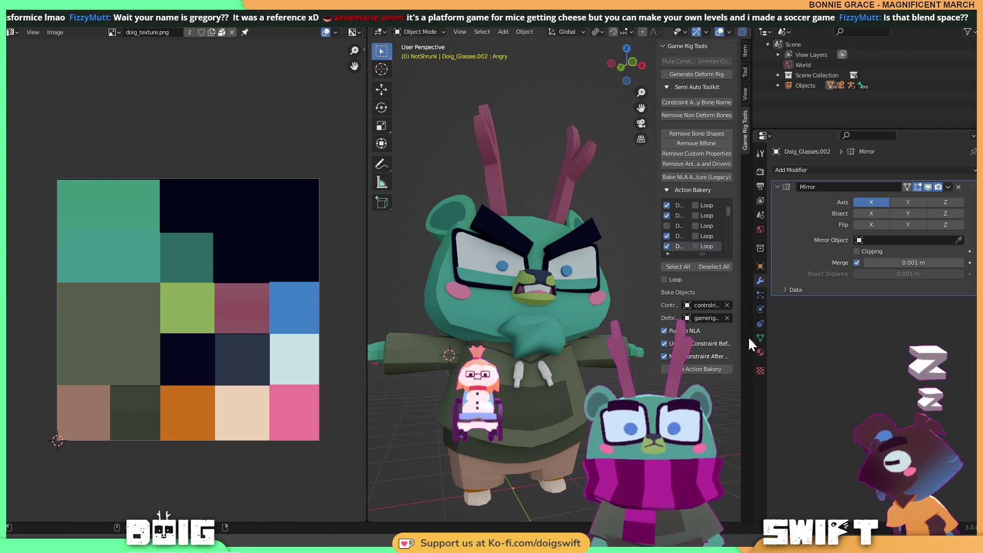
pyautogui.moveTo(572, 285); pyautogui.dragTo(447, 269, button='middle')
pyautogui.click(447, 268)
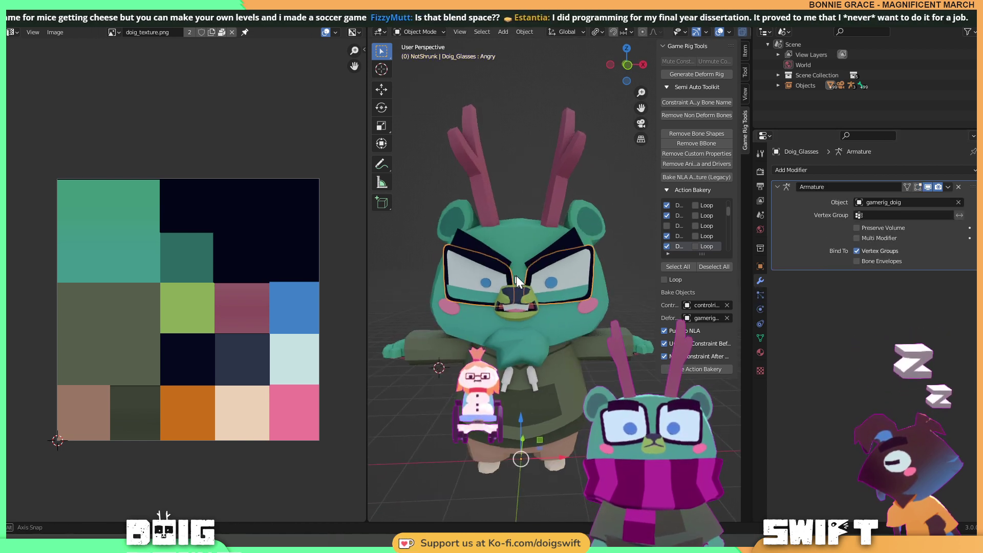
pyautogui.moveTo(505, 275); pyautogui.dragTo(640, 284, button='middle')
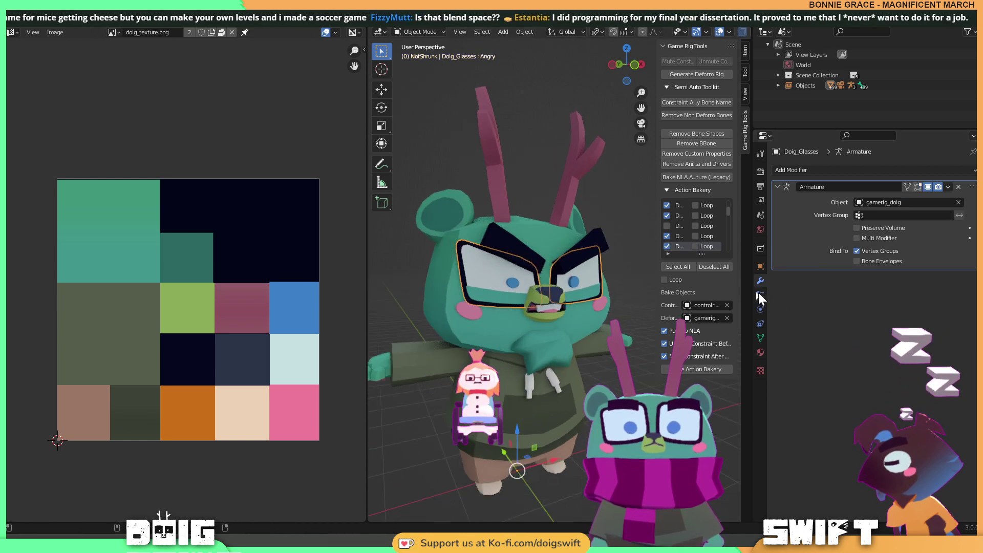
pyautogui.click(760, 335)
pyautogui.click(779, 185)
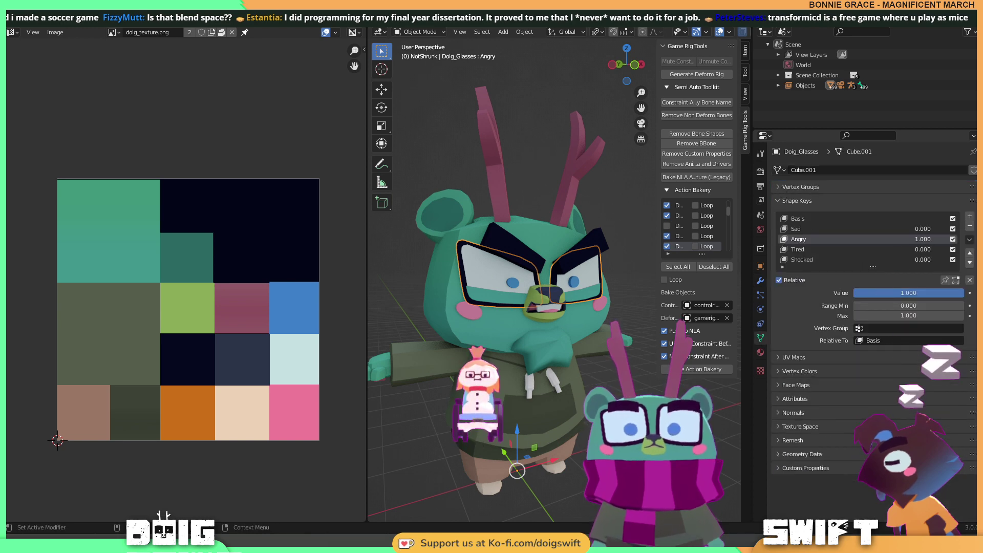
pyautogui.press('BackSpace')
pyautogui.click(923, 229)
pyautogui.write('1')
pyautogui.press('Return')
# Select the green lower eyelids object, Doig_Glasses.002, and hide it.
pyautogui.moveTo(614, 276); pyautogui.dragTo(569, 275, button='middle')
pyautogui.click(471, 297)
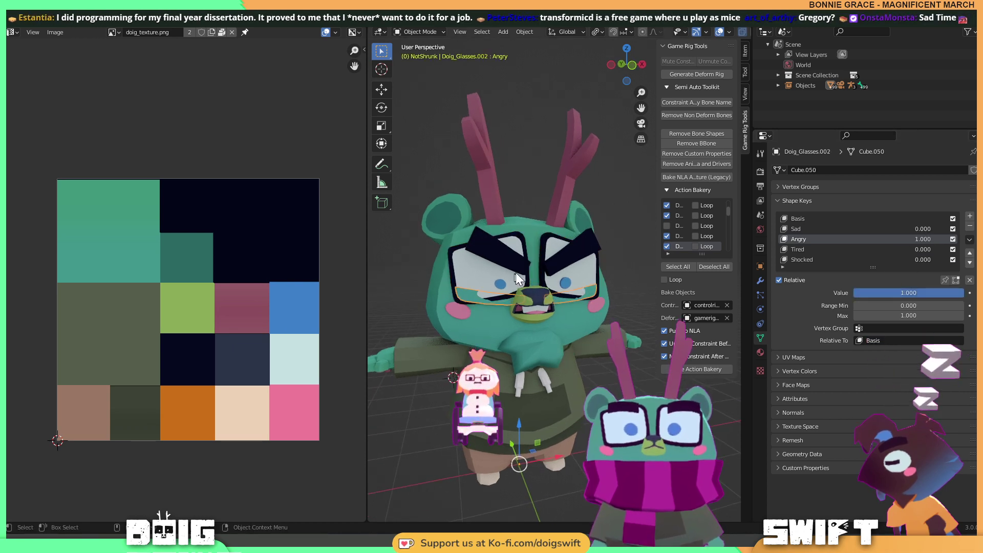
# Select the angry mouth mesh, enlarge the Outliner, and expand Objects to locate Doig_Mouth_Angry.001 among Doig's parts.
pyautogui.click(528, 299)
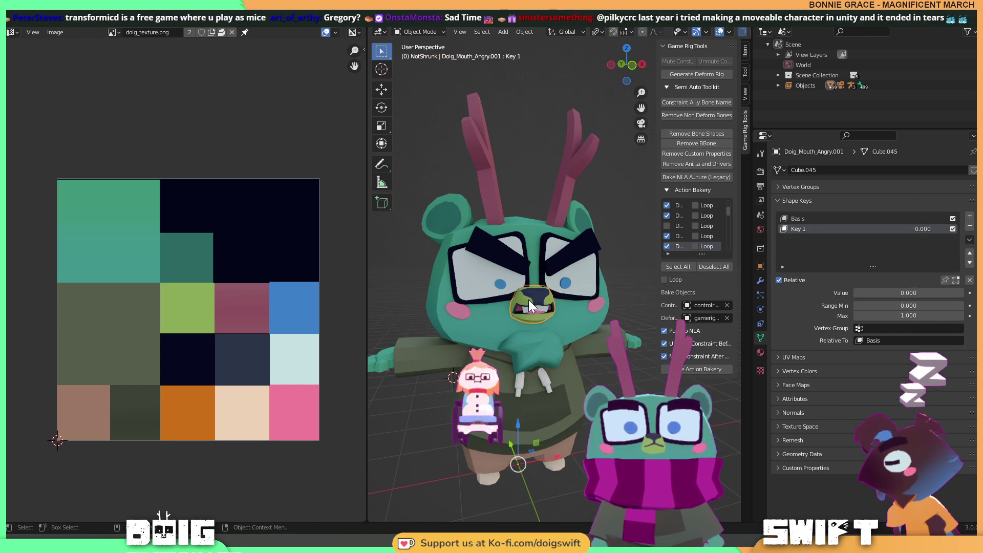
pyautogui.moveTo(584, 317); pyautogui.dragTo(566, 321, button='middle')
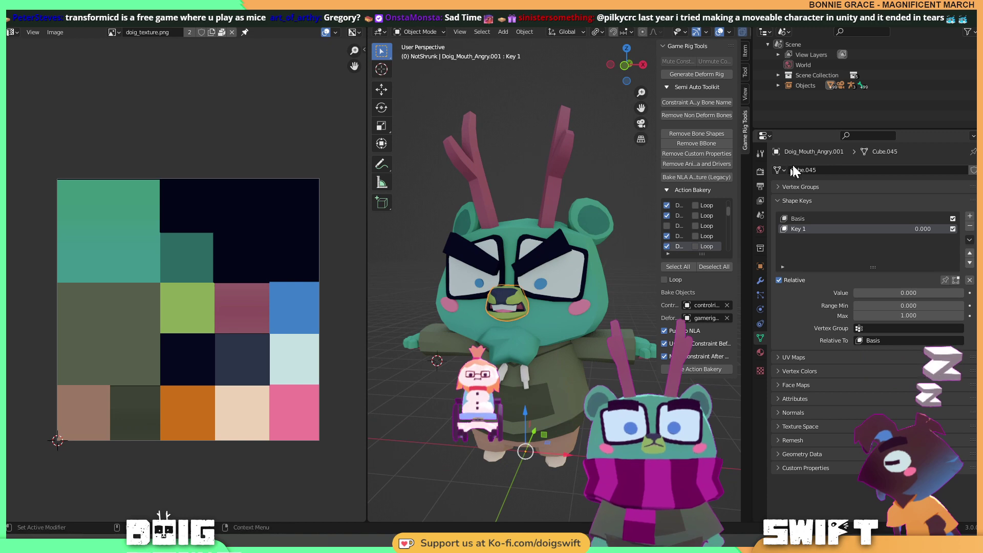
pyautogui.moveTo(822, 130); pyautogui.dragTo(814, 266)
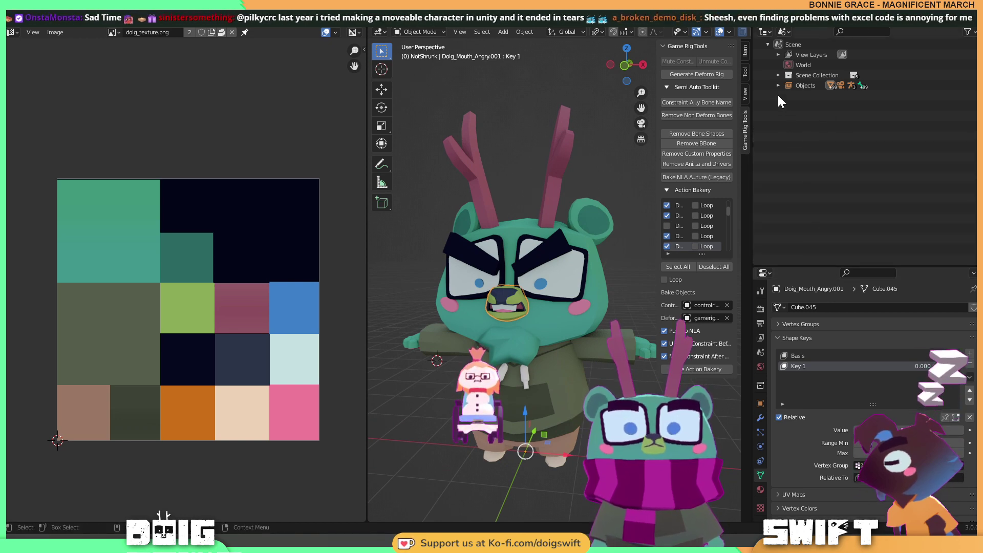
pyautogui.click(778, 86)
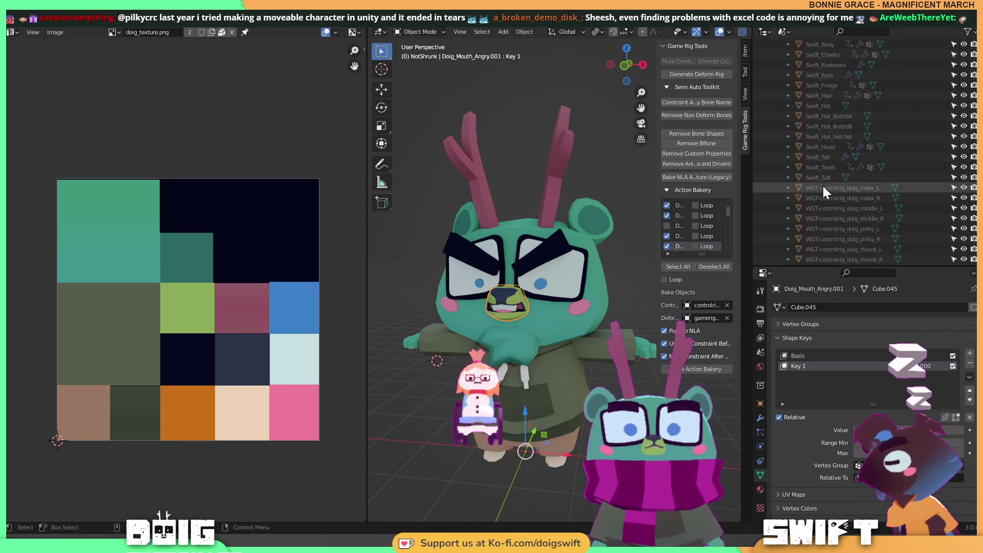
pyautogui.scroll(-5, 821, 190)
pyautogui.scroll(6, 817, 198)
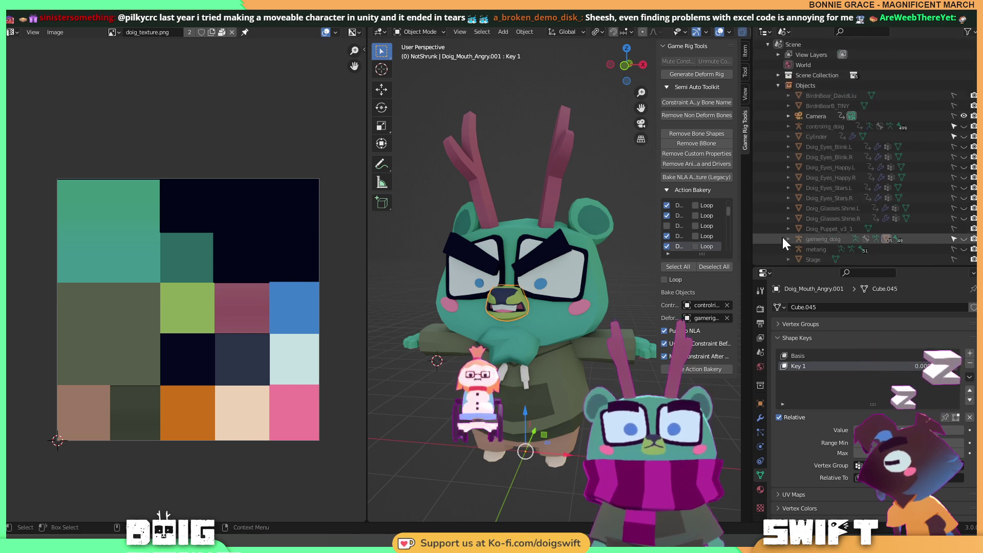
pyautogui.scroll(-10, 806, 189)
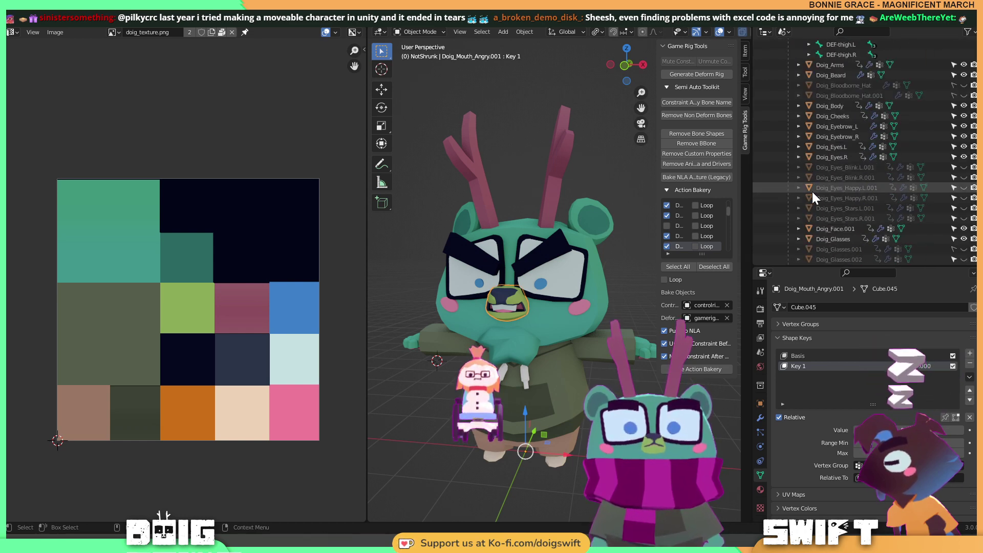
pyautogui.scroll(-4, 859, 174)
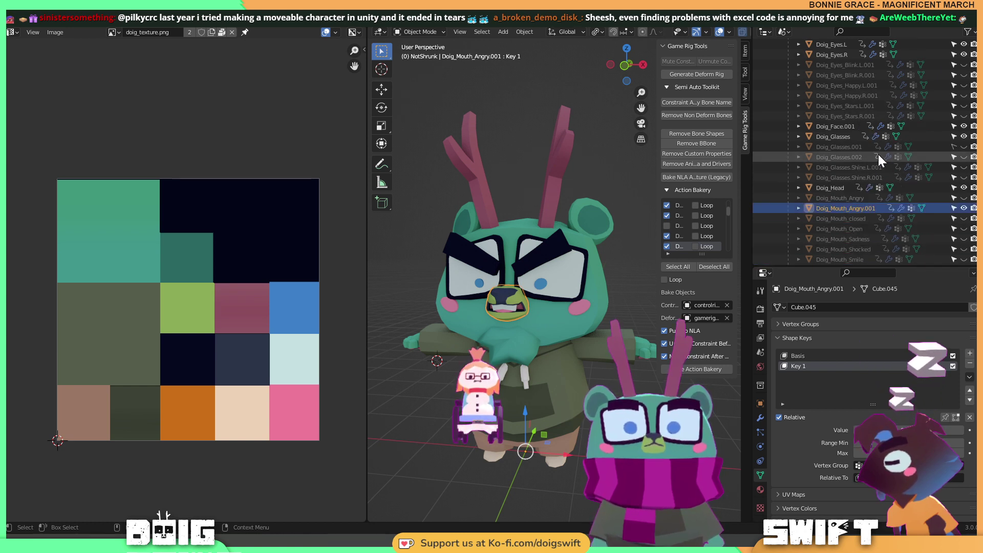
# Show Doig_Mouth_Angry in place of Doig_Mouth_Angry.001 to compare the two mouths, and switch the visibility back.
pyautogui.click(963, 208)
pyautogui.click(964, 198)
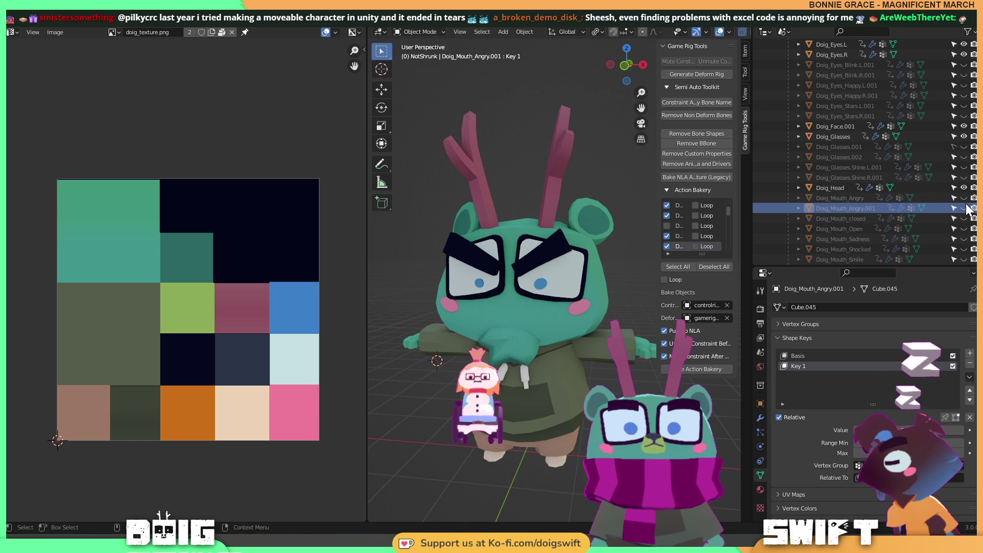
pyautogui.scroll(5, 505, 270)
pyautogui.scroll(-5, 530, 269)
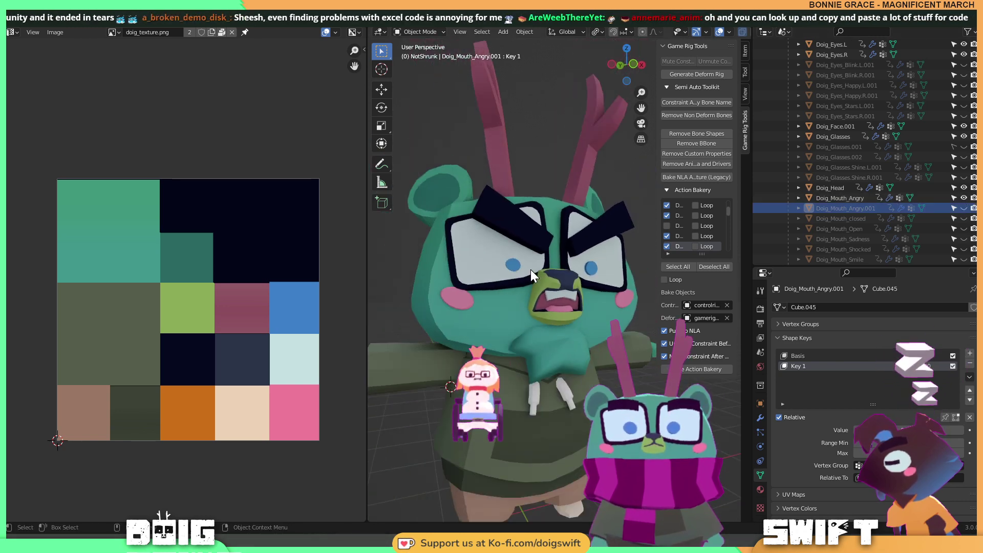
pyautogui.click(963, 208)
pyautogui.click(964, 197)
pyautogui.moveTo(595, 290); pyautogui.dragTo(476, 285, button='middle')
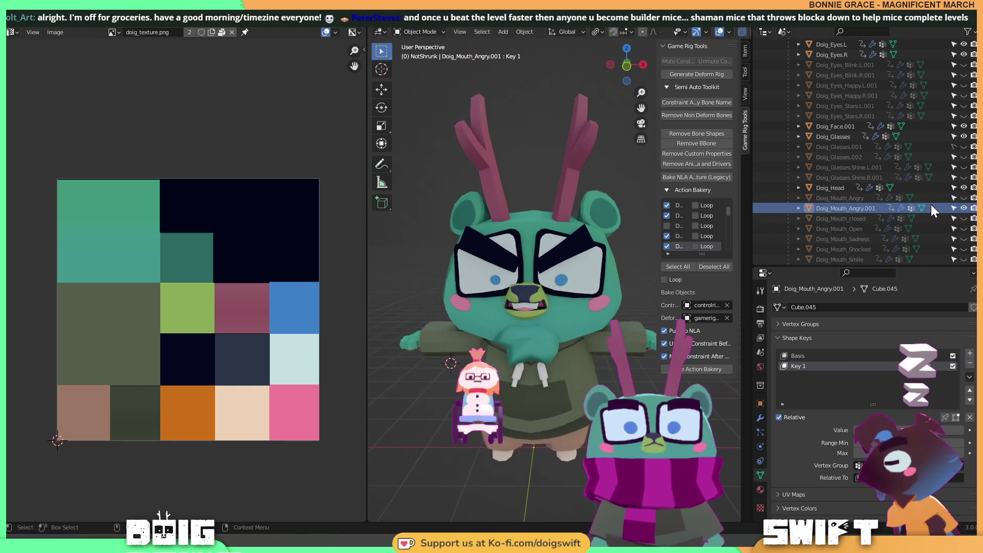
# Hide Doig_Mouth_Angry.001 and show Doig_Mouth_Sadness on Doig's face.
pyautogui.click(963, 208)
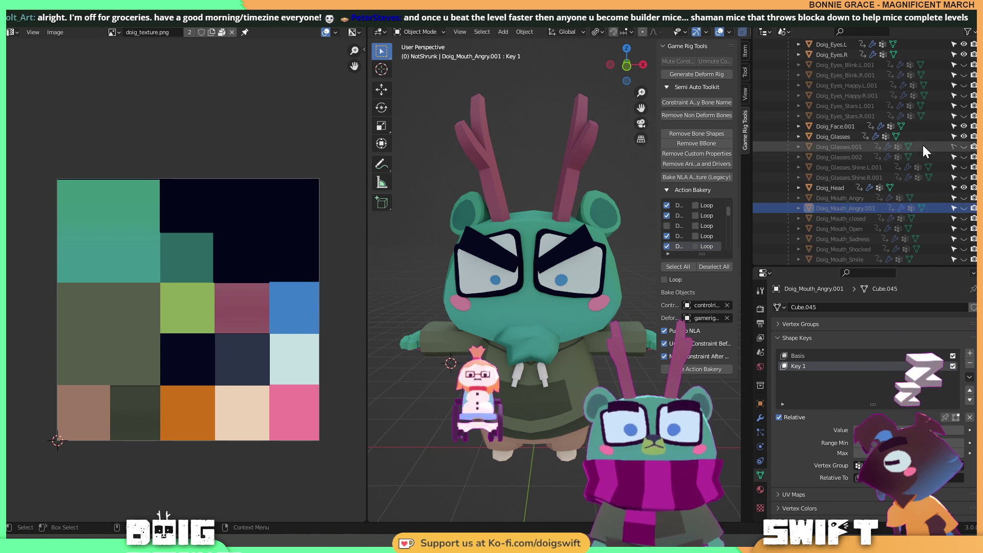
pyautogui.scroll(-2, 939, 176)
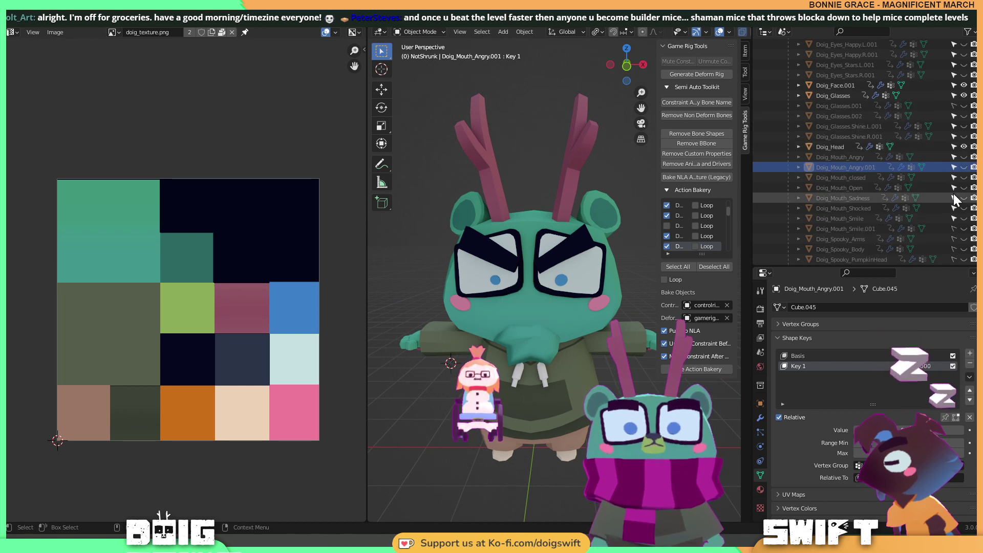
pyautogui.click(963, 197)
pyautogui.moveTo(508, 299); pyautogui.dragTo(527, 293, button='middle')
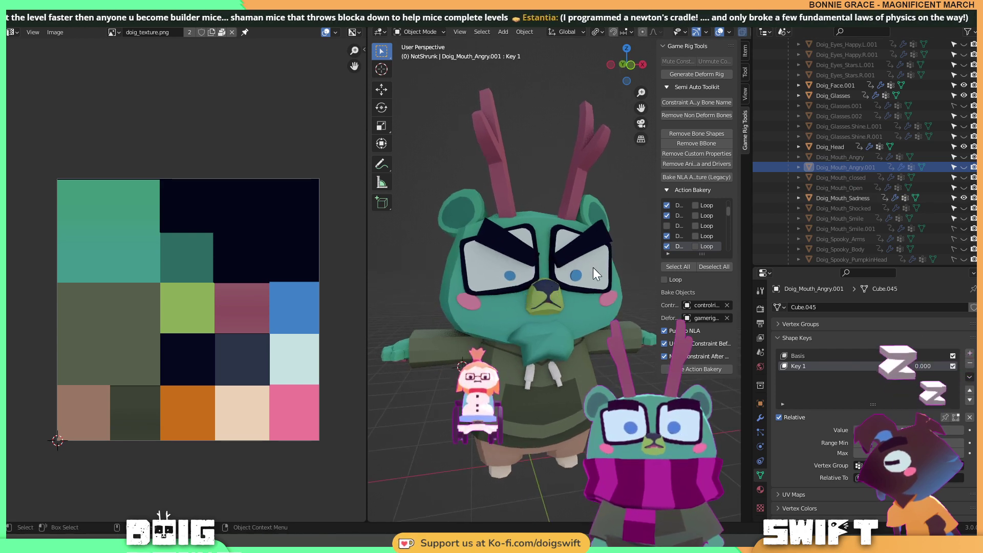
# On Doig_Eyebrow_R and Doig_Eyebrow_L, reset the Angry shape key to 0 and set Sad to 1.
pyautogui.click(528, 252)
pyautogui.moveTo(600, 260); pyautogui.dragTo(566, 258, button='middle')
pyautogui.click(561, 251)
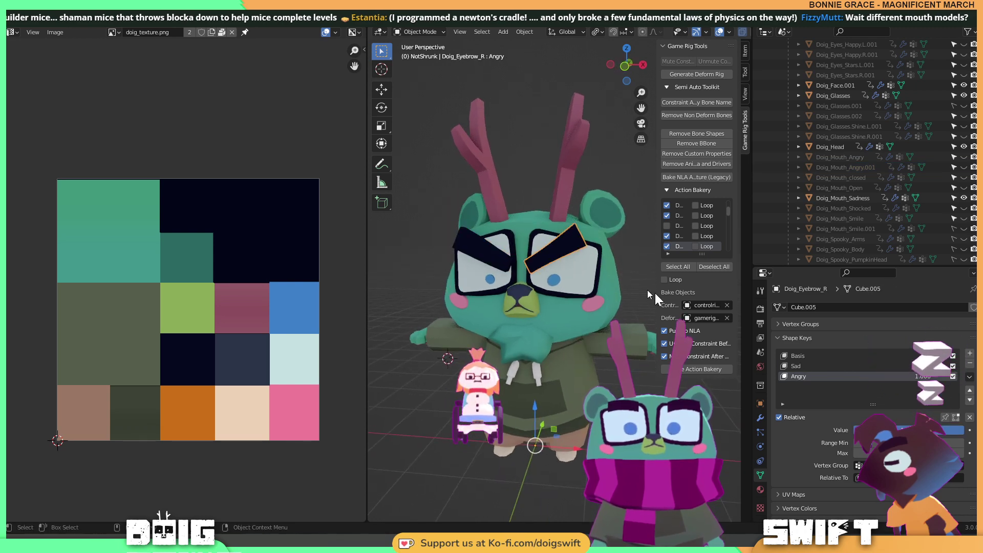
pyautogui.moveTo(921, 377); pyautogui.dragTo(901, 376)
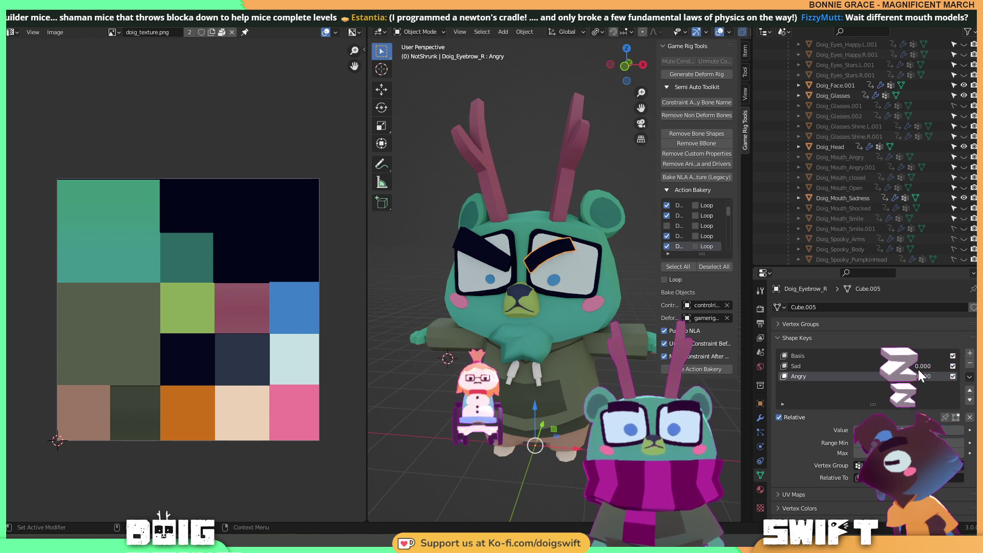
pyautogui.click(480, 252)
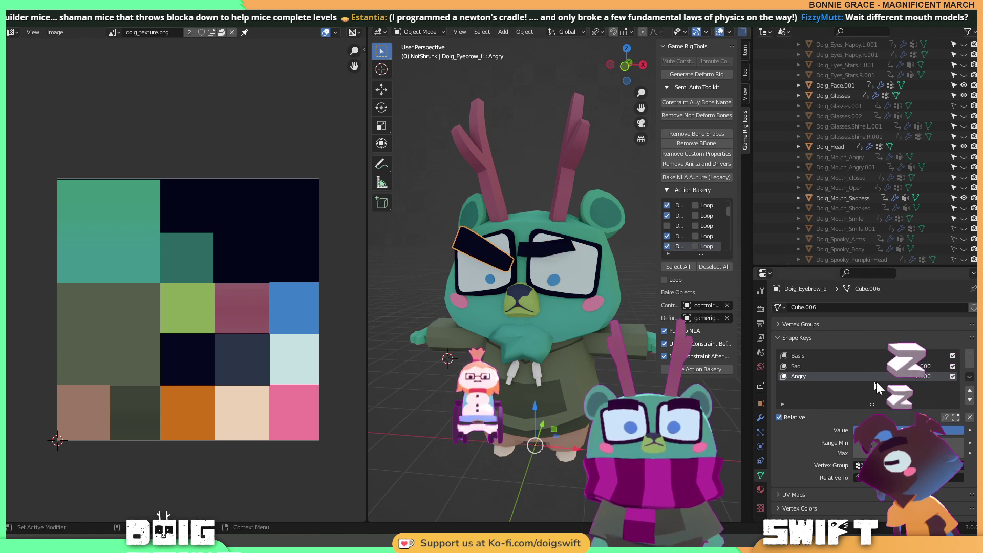
pyautogui.moveTo(919, 366); pyautogui.dragTo(952, 366)
pyautogui.moveTo(588, 298)
pyautogui.mouseDown(button='middle')
pyautogui.moveTo(519, 263)
pyautogui.moveTo(595, 297)
pyautogui.mouseUp(button='middle')
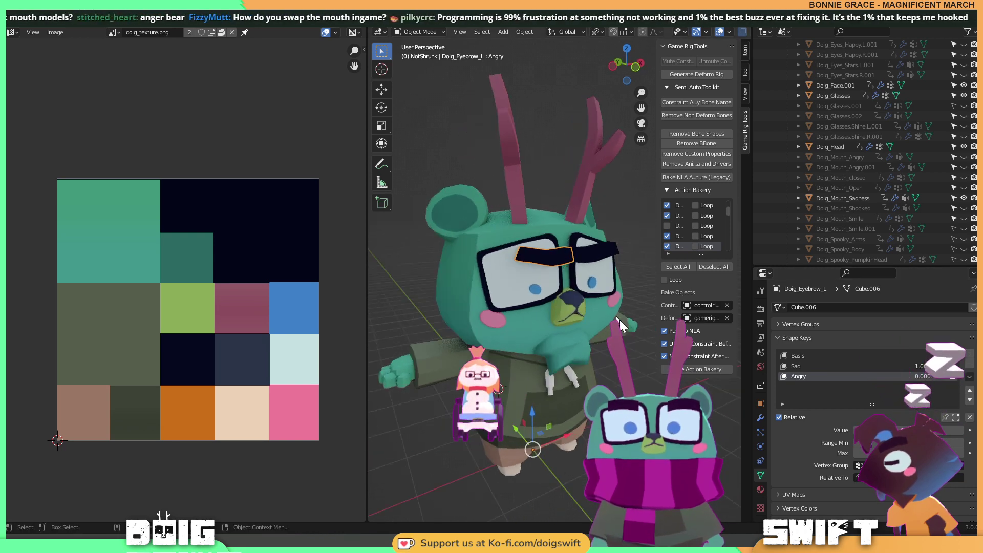
pyautogui.moveTo(585, 342); pyautogui.dragTo(507, 303, button='middle')
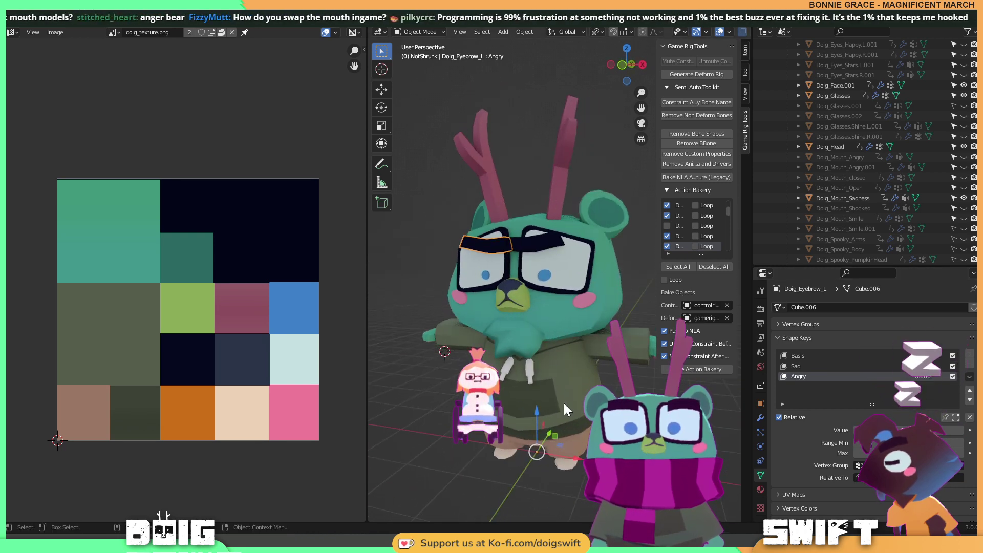
pyautogui.moveTo(492, 395); pyautogui.dragTo(499, 373, button='middle')
pyautogui.scroll(3, 500, 307)
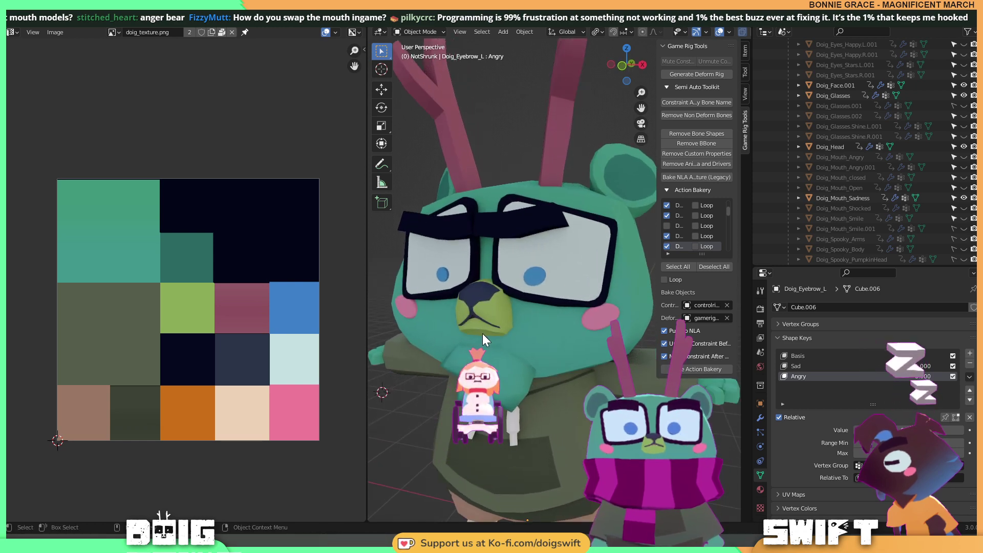
pyautogui.moveTo(489, 336); pyautogui.dragTo(493, 333, button='middle')
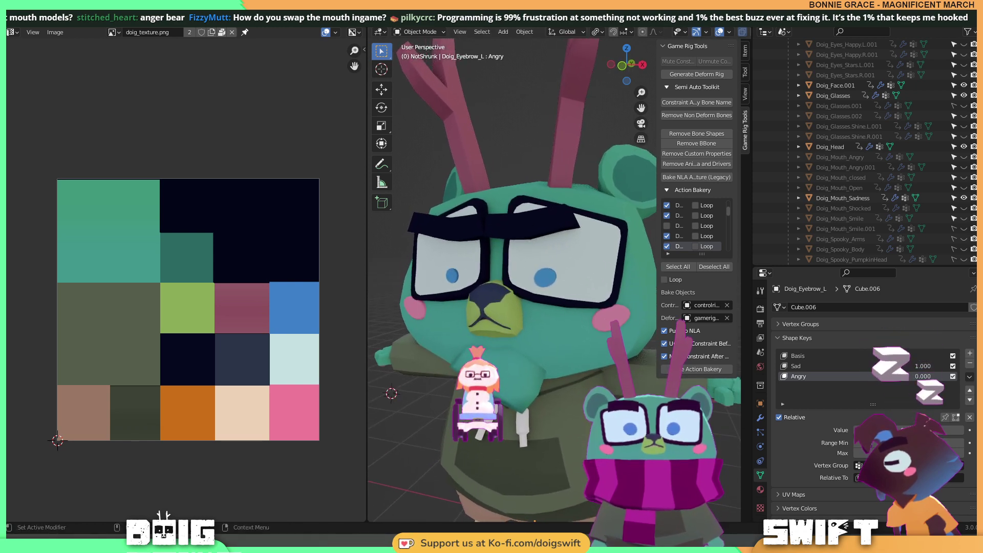
# Unhide and select the controlrig_doig armature, and put it in Pose Mode in the Animation workspace.
pyautogui.moveTo(627, 244); pyautogui.dragTo(517, 240, button='middle')
pyautogui.scroll(-10, 907, 161)
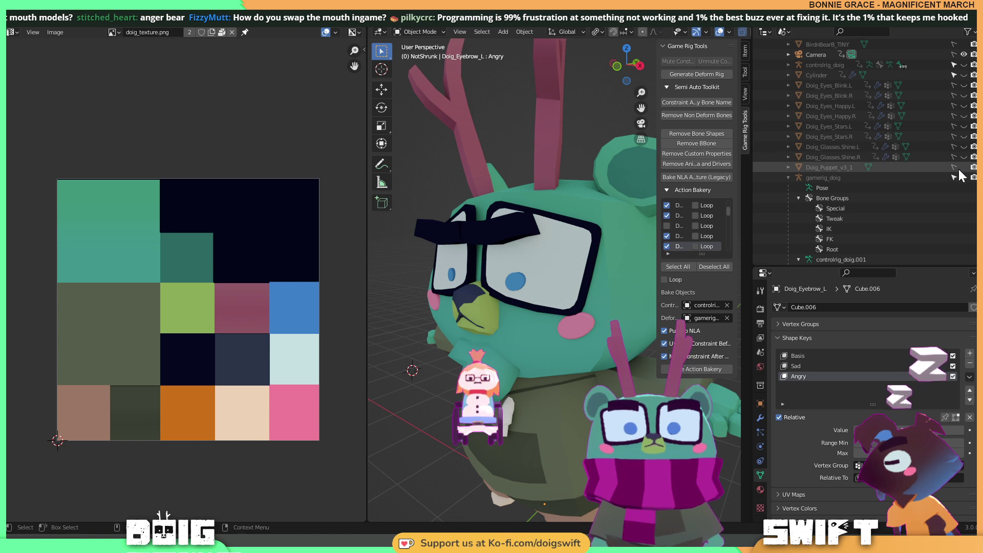
pyautogui.scroll(4, 955, 179)
pyautogui.scroll(3, 948, 176)
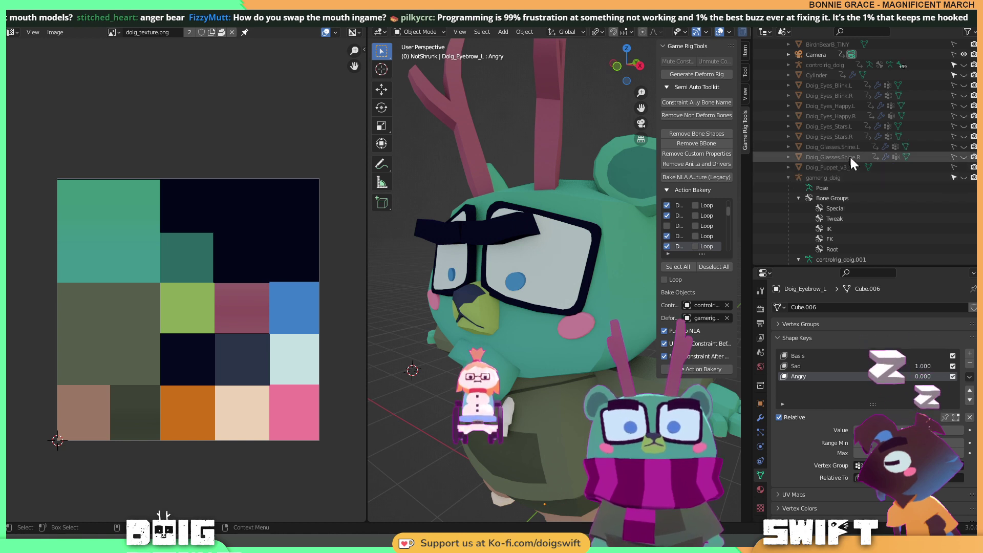
pyautogui.scroll(-6, 816, 173)
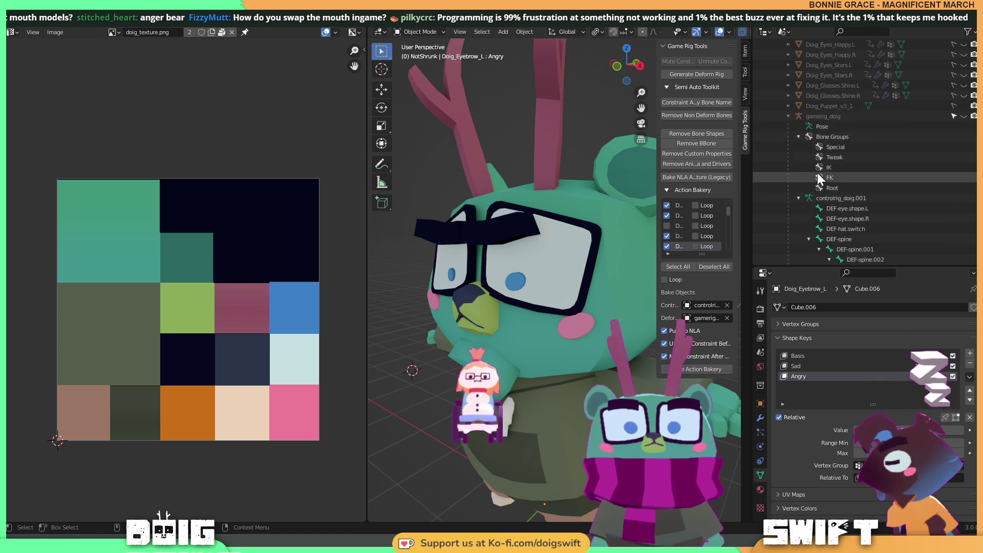
pyautogui.click(787, 116)
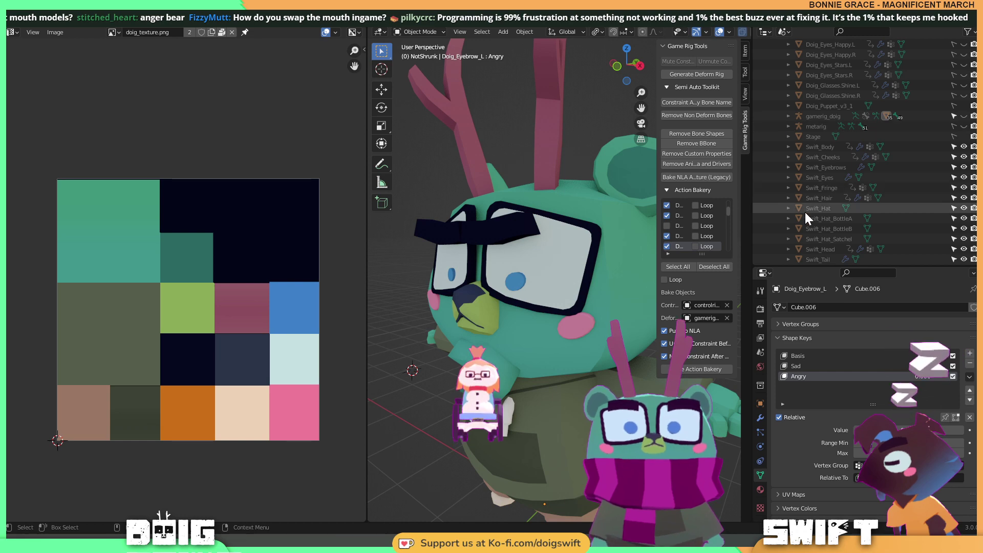
pyautogui.scroll(4, 824, 105)
pyautogui.click(825, 85)
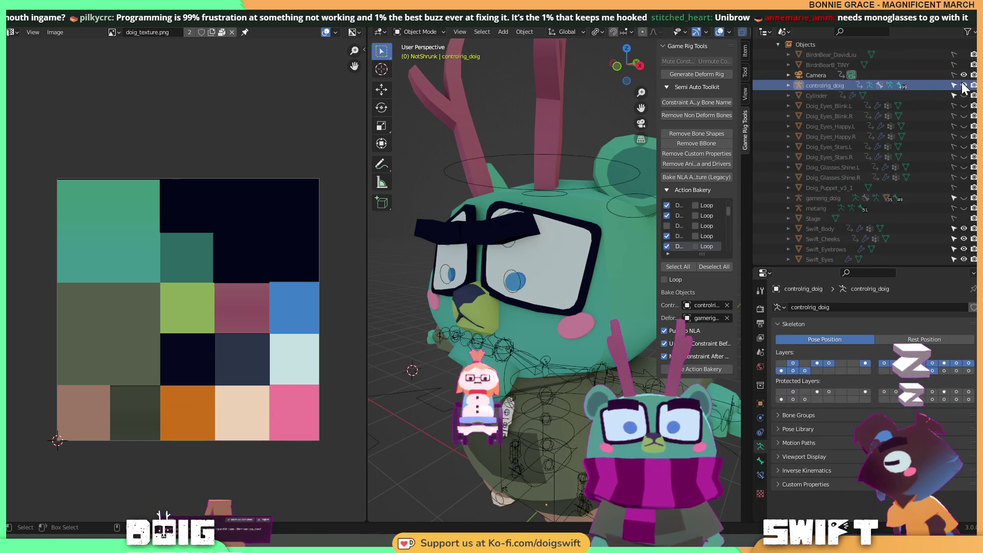
pyautogui.click(444, 172)
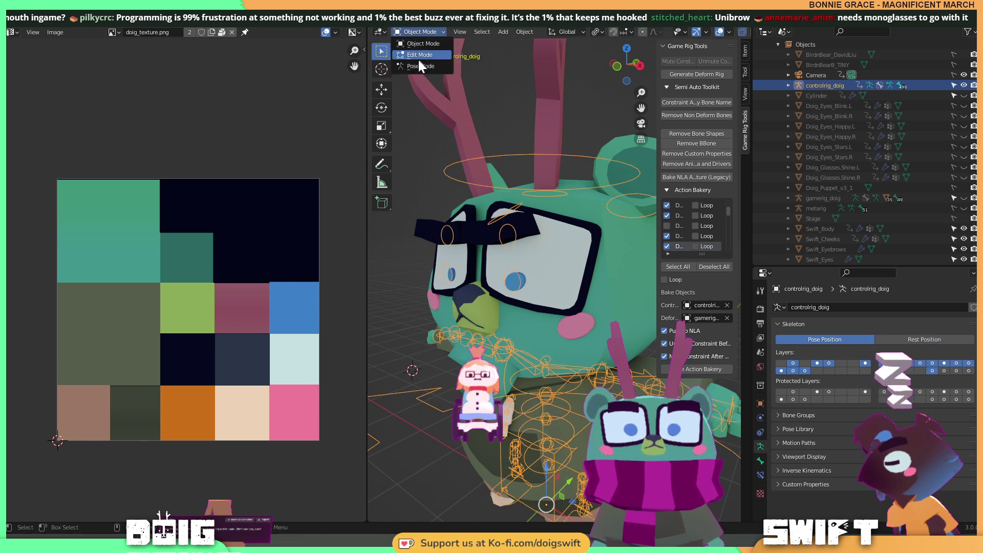
pyautogui.click(421, 66)
pyautogui.hotkey('ctrl', 'pageup')
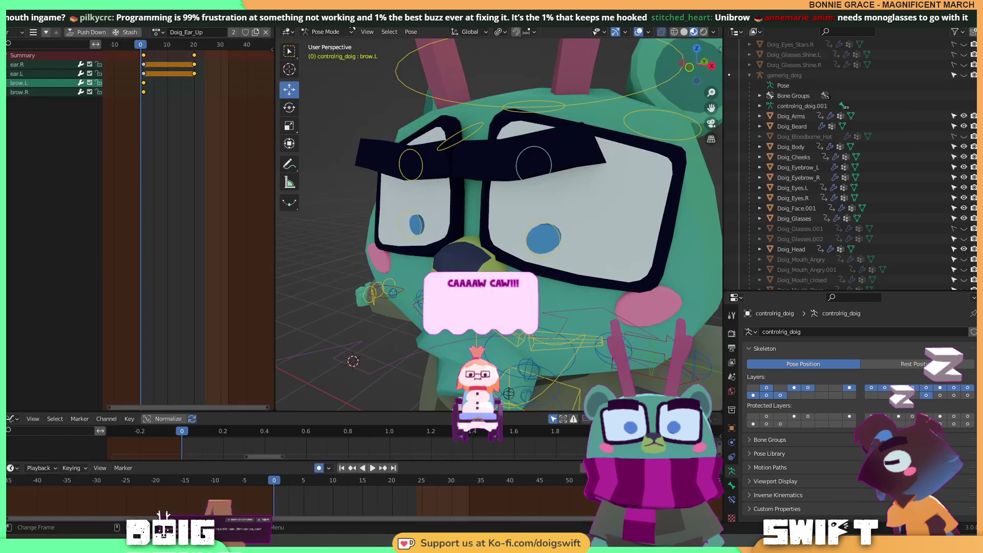
# Select the brow.L and brow.R control bones and clear their rotation.
pyautogui.click(408, 158)
pyautogui.keyDown('shift'); pyautogui.click(518, 177); pyautogui.keyUp('shift')
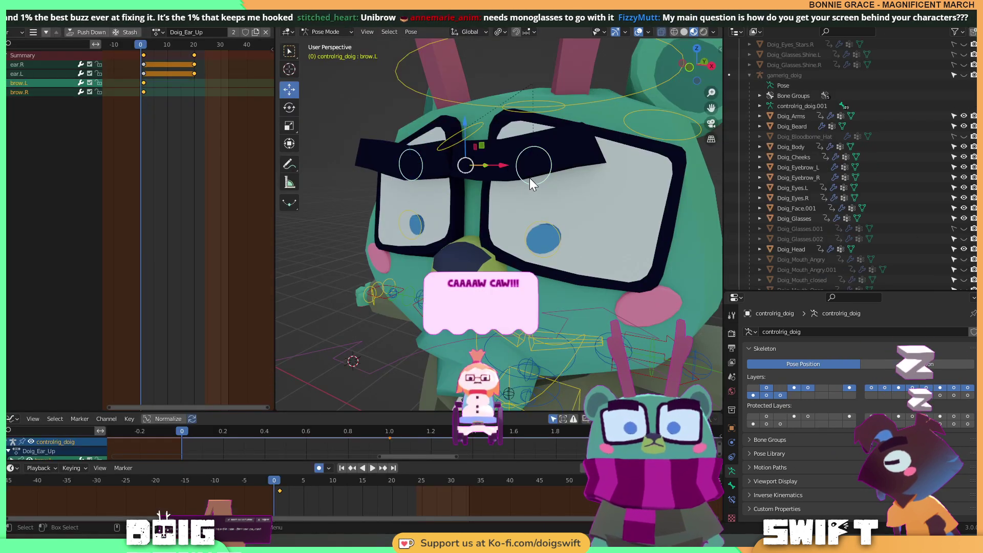
pyautogui.moveTo(561, 173); pyautogui.dragTo(539, 177, button='middle')
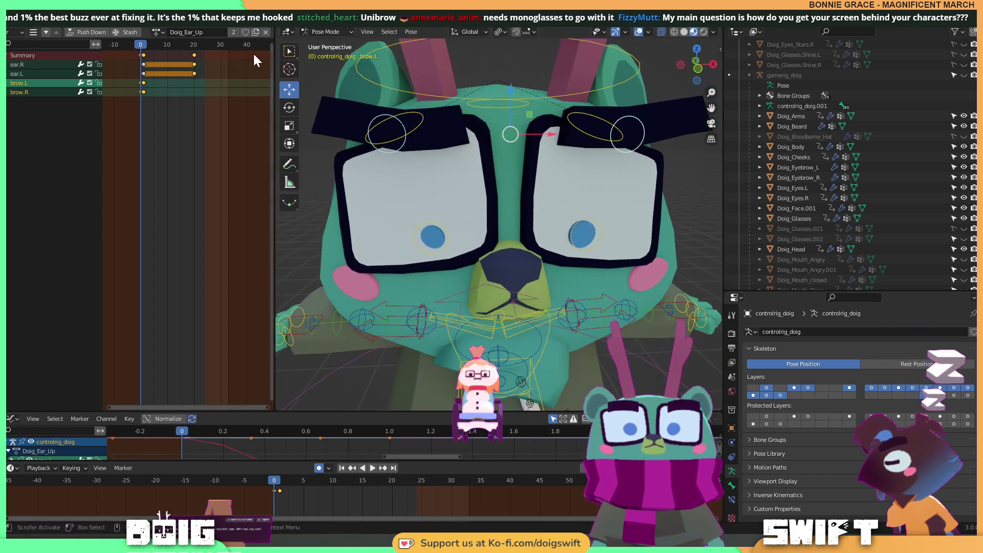
pyautogui.click(410, 31)
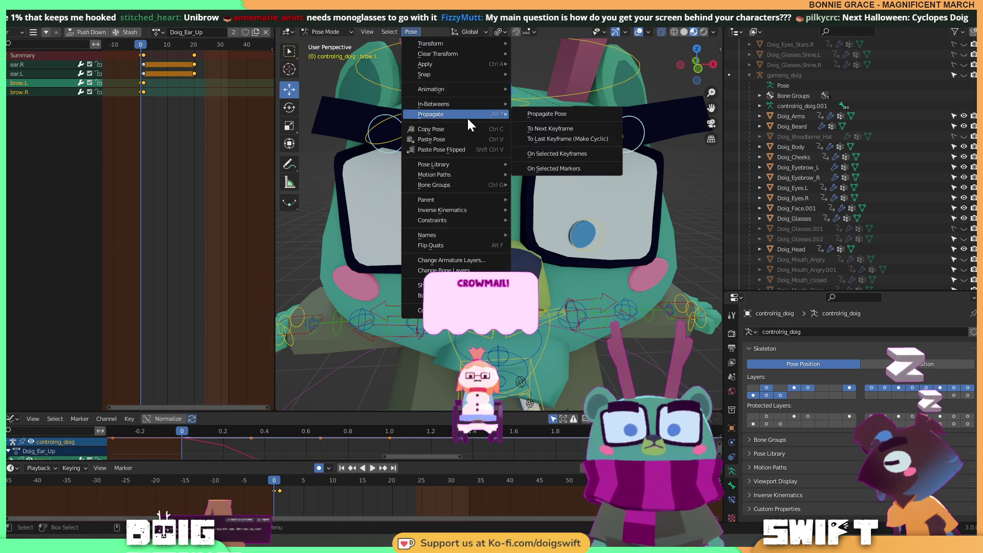
pyautogui.moveTo(490, 54)
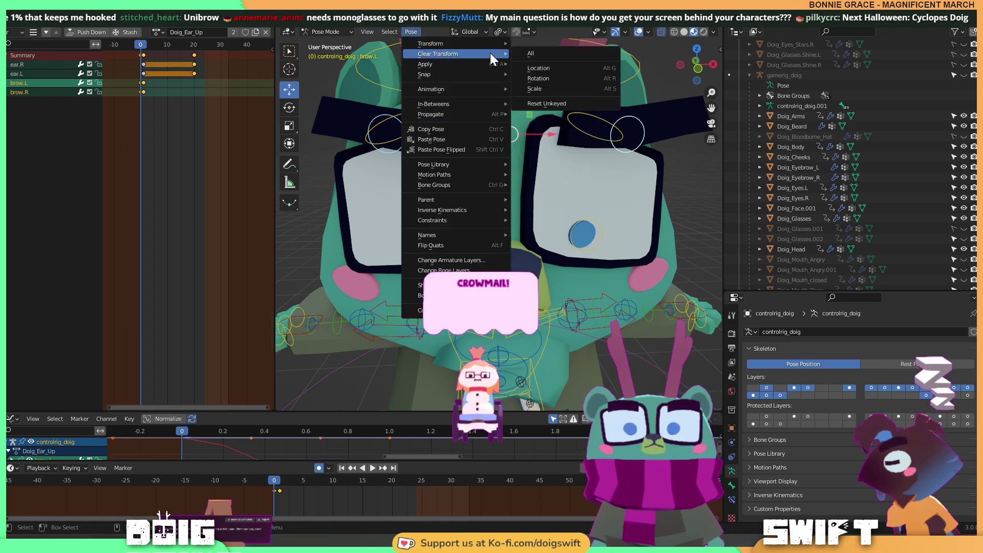
pyautogui.click(565, 78)
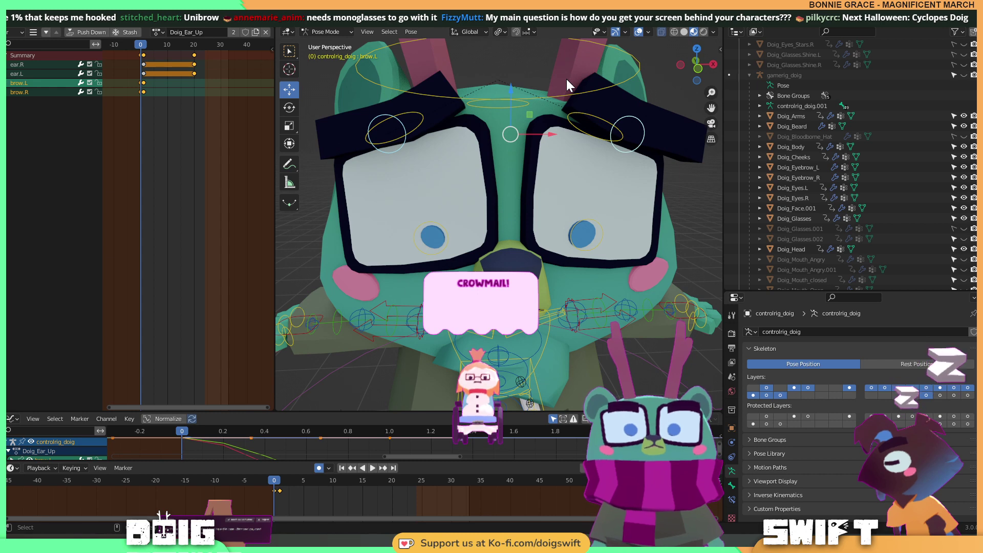
# Select the eye.R control bone on the controlrig_doig armature and switch from Pose Mode to Object Mode.
pyautogui.scroll(-5, 525, 160)
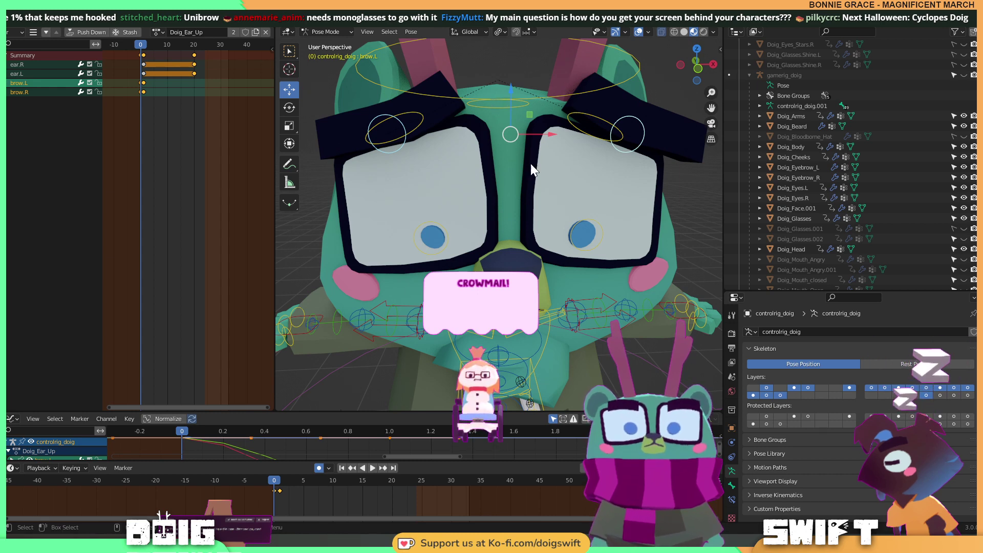
pyautogui.moveTo(512, 184)
pyautogui.mouseDown(button='middle')
pyautogui.moveTo(505, 168)
pyautogui.moveTo(512, 172)
pyautogui.mouseUp(button='middle')
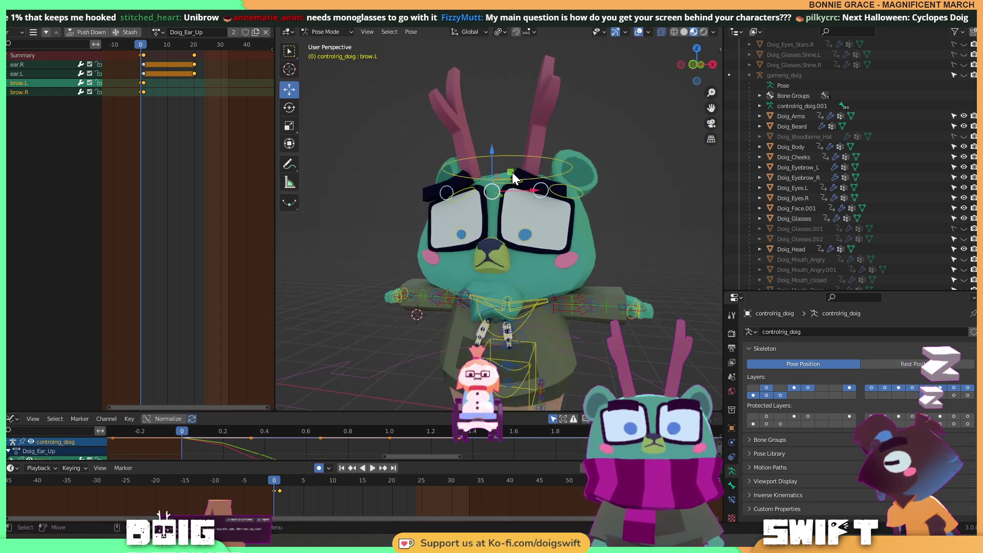
pyautogui.click(458, 239)
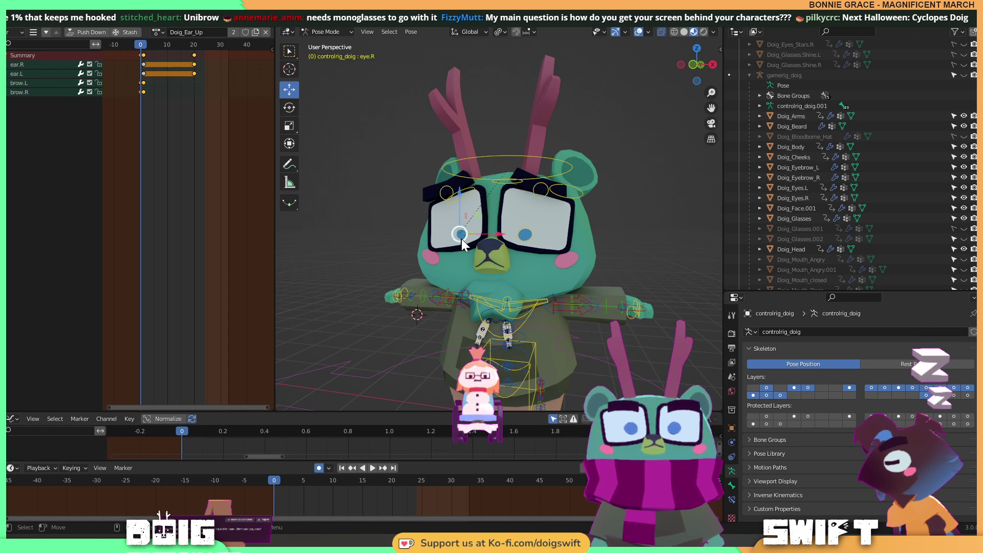
pyautogui.click(331, 31)
pyautogui.click(329, 41)
# Set the Key 6 shape key to 1 on both Doig_Eyes.L and Doig_Eyes.R.
pyautogui.click(528, 240)
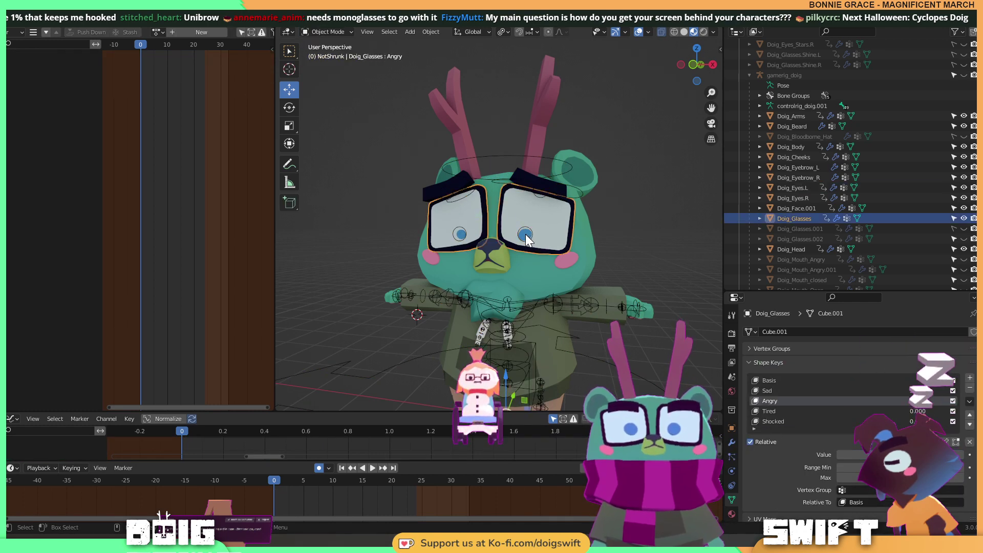
pyautogui.moveTo(898, 411); pyautogui.dragTo(922, 411)
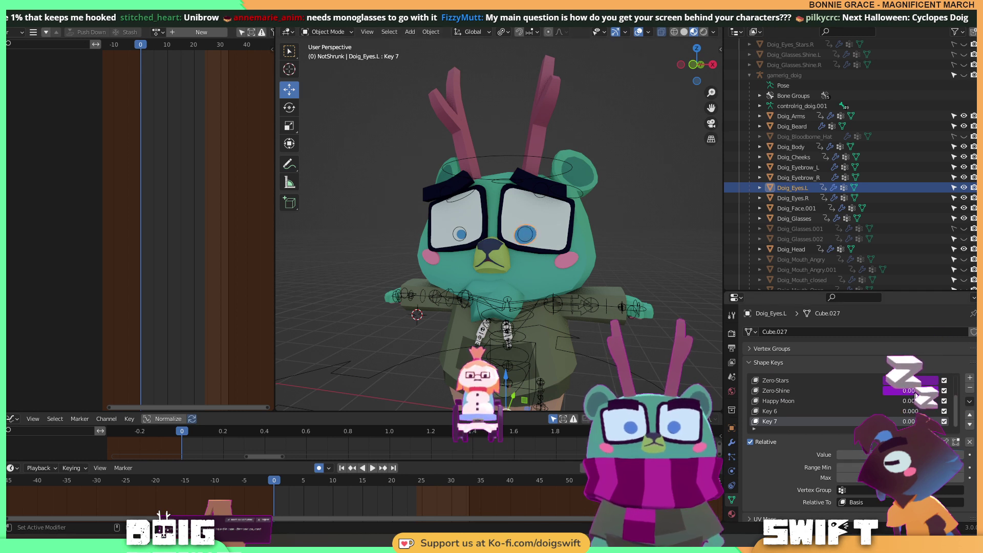
pyautogui.click(460, 234)
pyautogui.moveTo(909, 421); pyautogui.dragTo(939, 411)
pyautogui.moveTo(373, 220); pyautogui.dragTo(462, 205, button='middle')
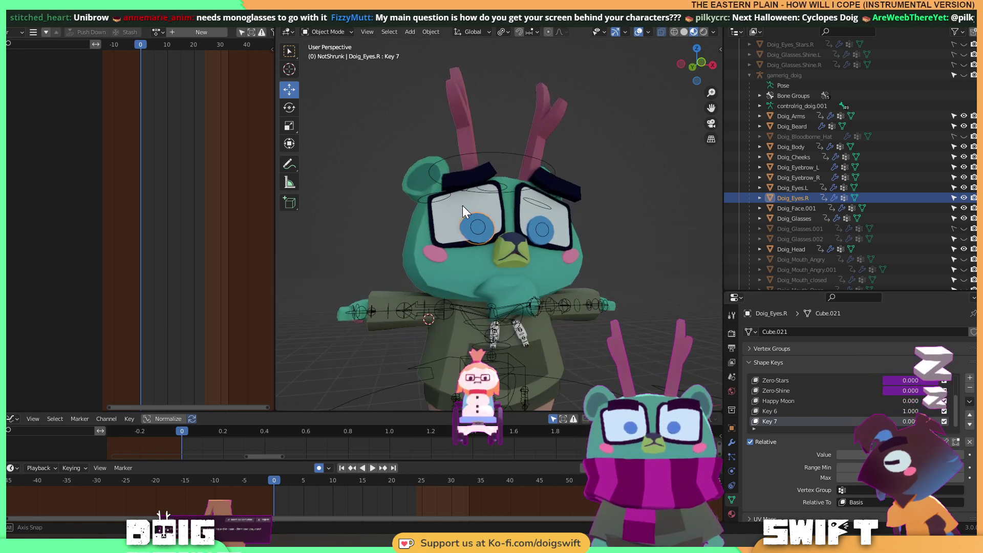
# Look through the scene's objects down to the NotShrunk collection, briefly reveal all hidden objects and hide them again.
pyautogui.scroll(-1, 819, 163)
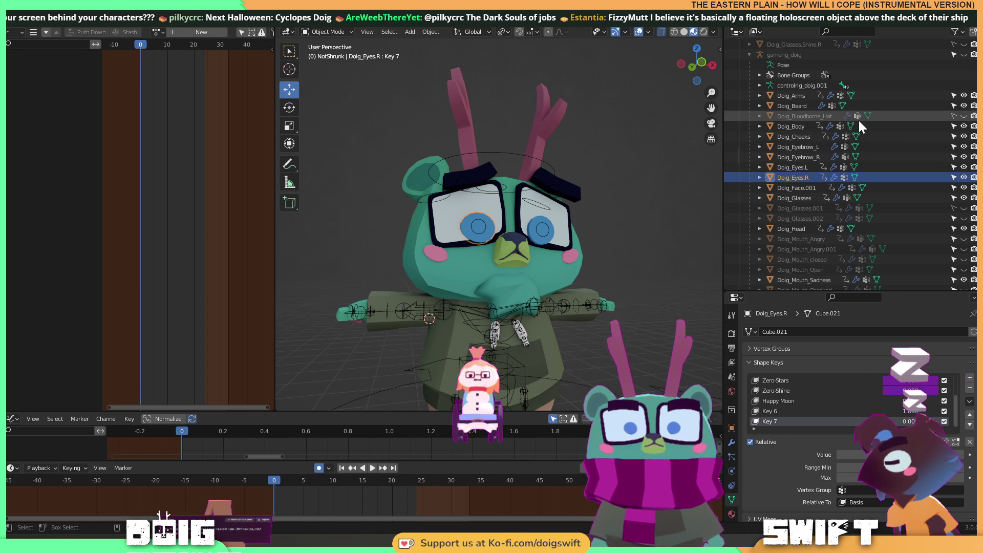
pyautogui.scroll(-4, 859, 123)
pyautogui.scroll(-6, 854, 143)
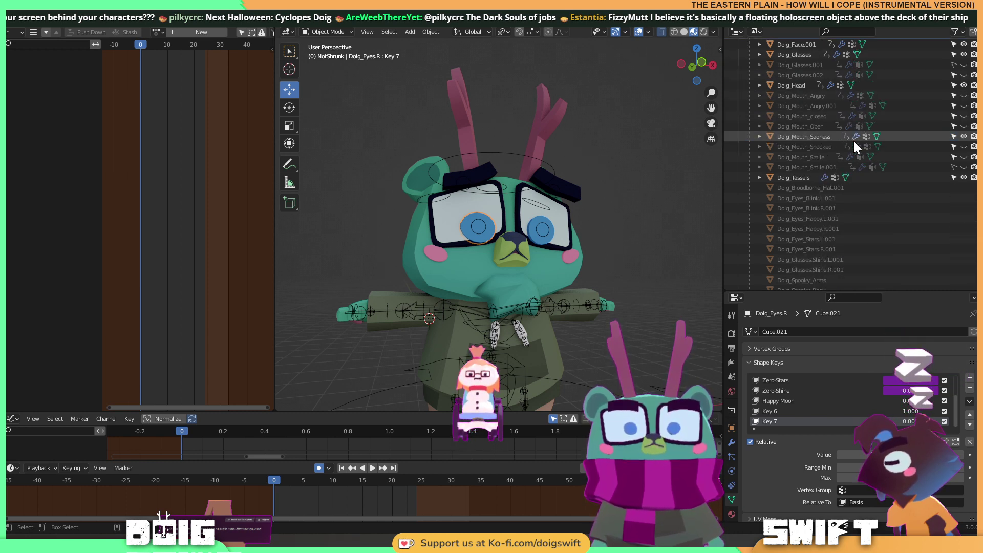
pyautogui.scroll(-6, 853, 140)
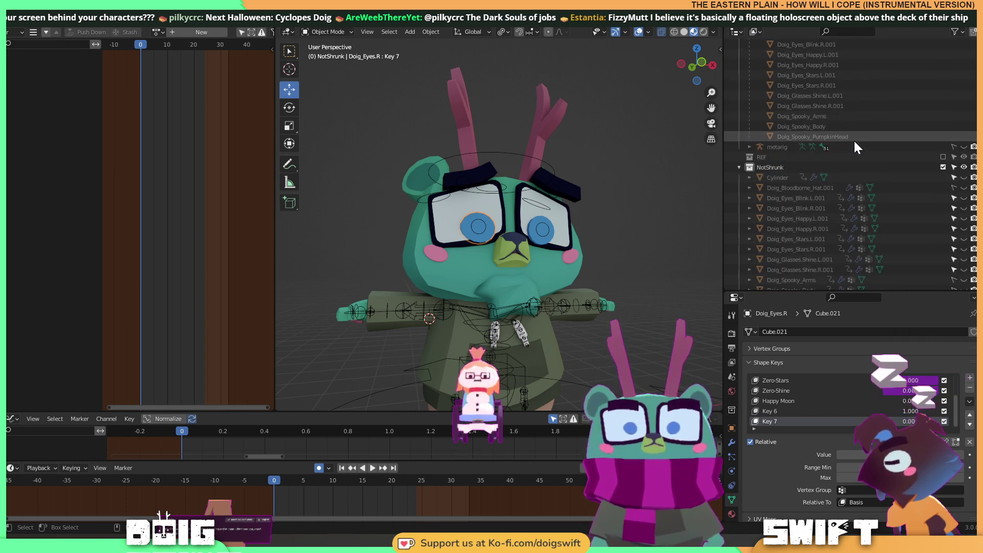
pyautogui.scroll(13, 842, 163)
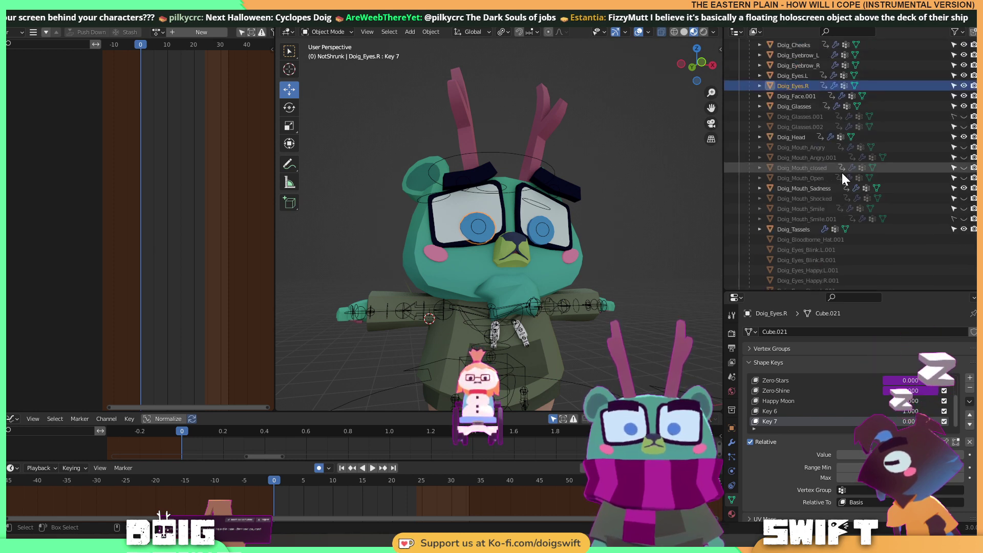
pyautogui.scroll(9, 841, 173)
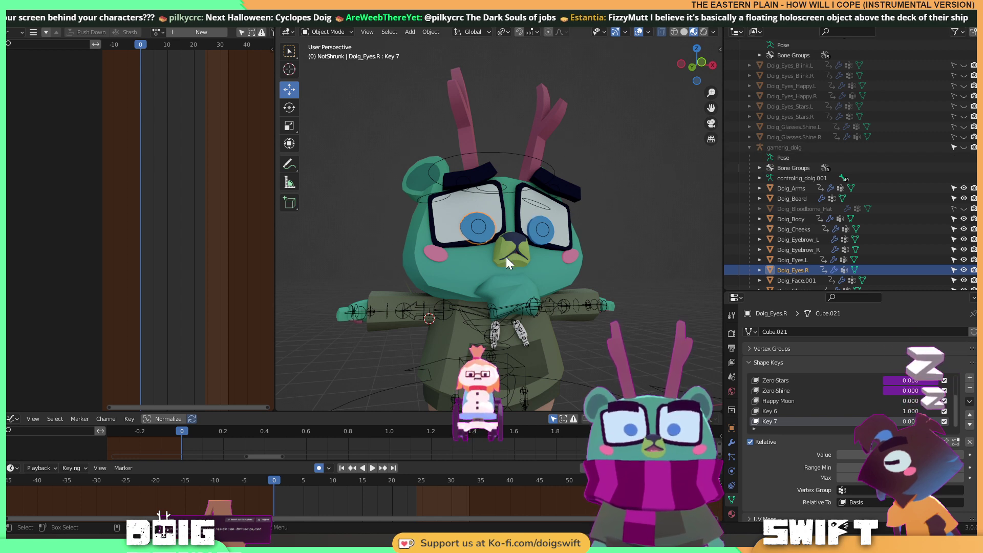
pyautogui.hotkey('alt', 'h')
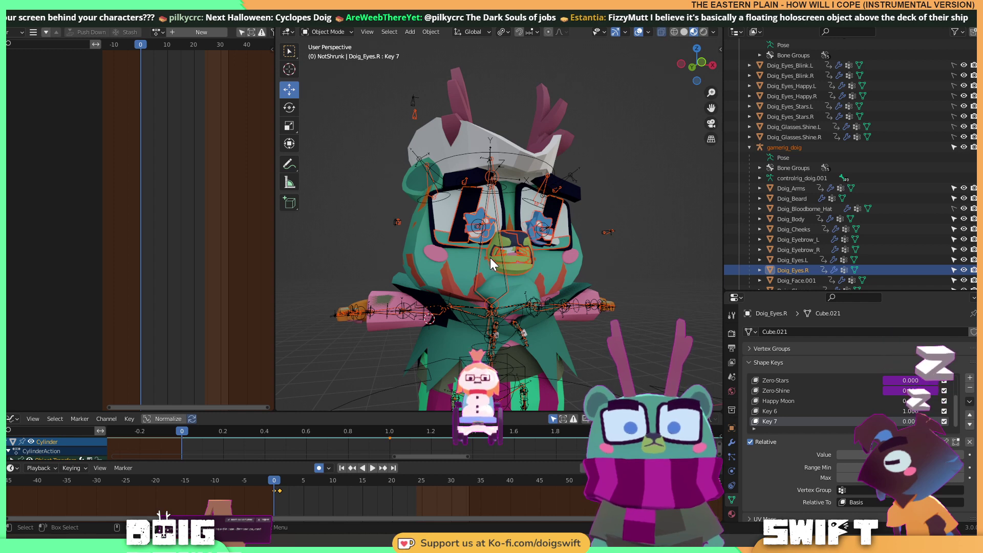
pyautogui.press('h')
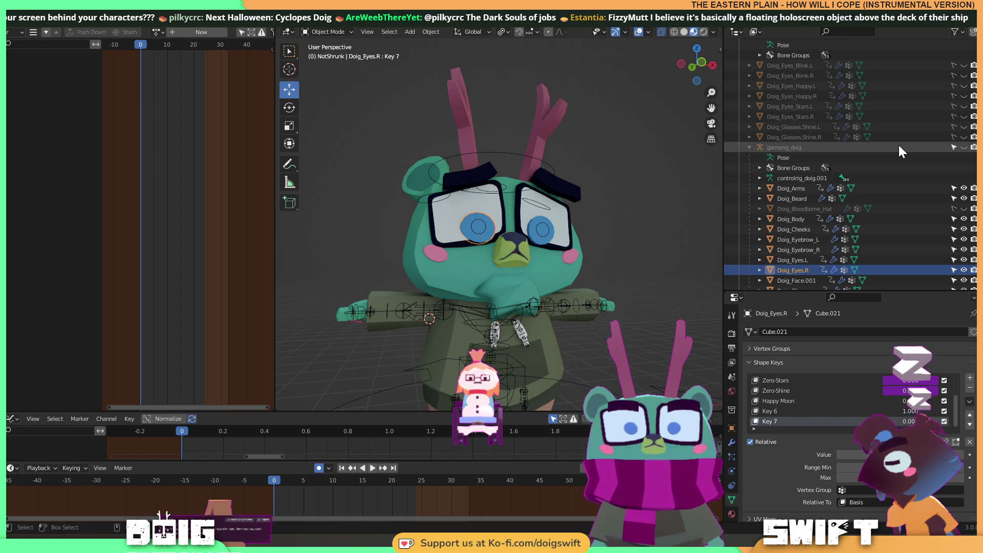
# Search the object list from the gamerig_doig meshes through the NotShrunk collection once more.
pyautogui.scroll(-10, 901, 149)
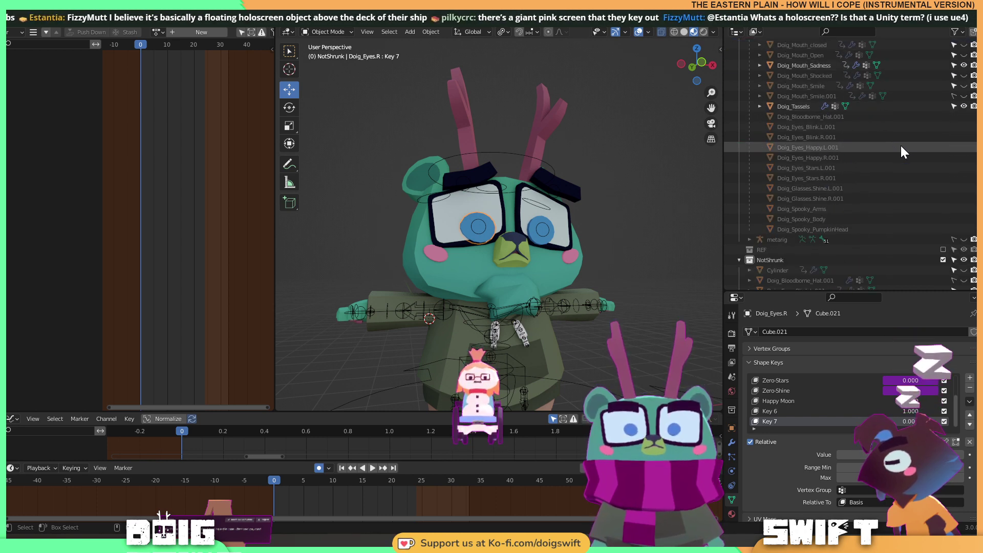
pyautogui.scroll(-5, 902, 147)
pyautogui.scroll(-1, 901, 149)
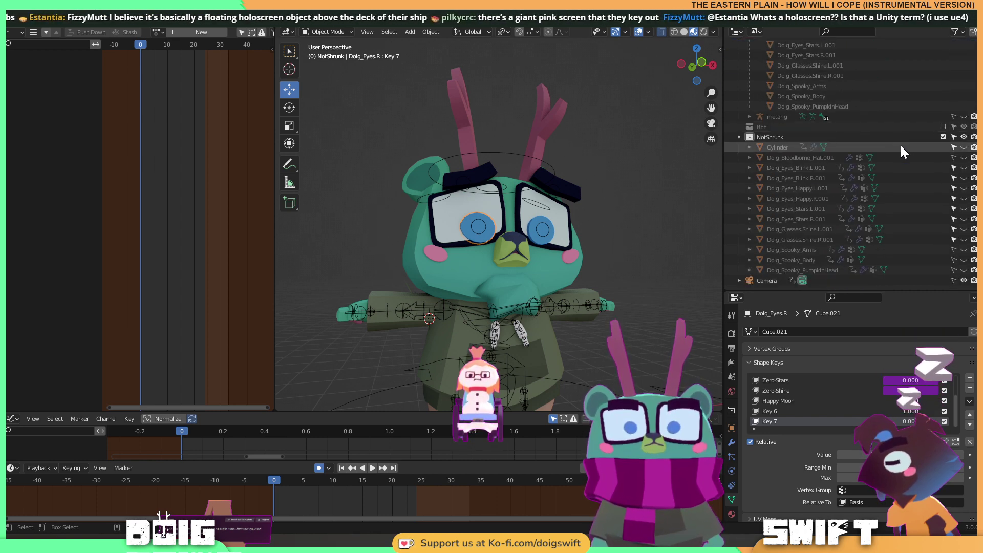
pyautogui.scroll(4, 901, 146)
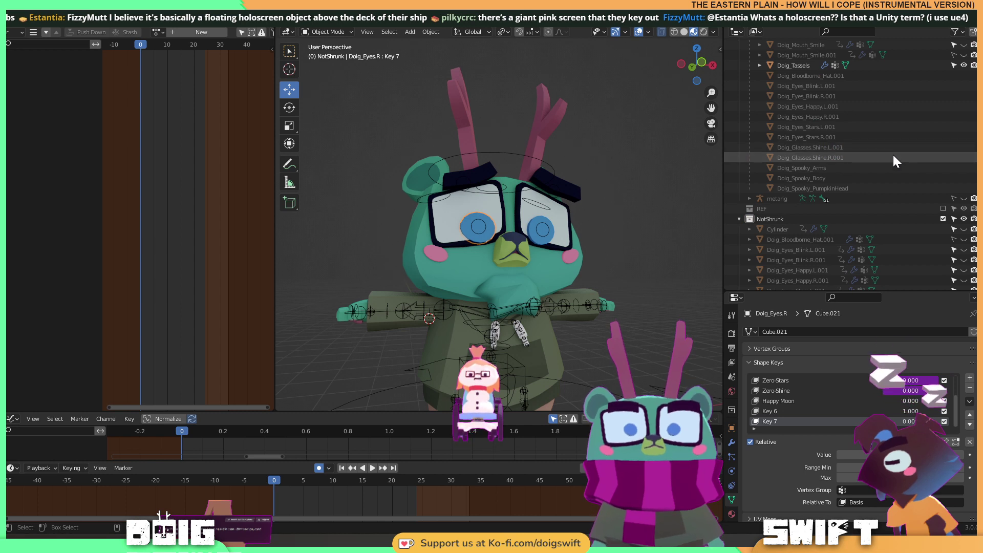
pyautogui.scroll(1, 893, 157)
pyautogui.scroll(2, 893, 160)
pyautogui.scroll(2, 893, 156)
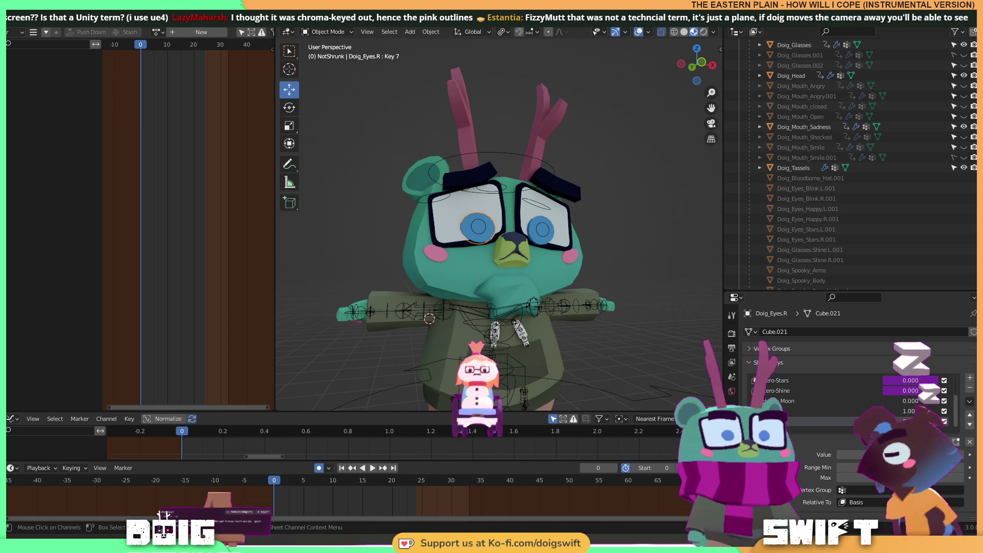
# Show the JellyCatFactory window with its magenta background over Blender, and take it out of view again.
pyautogui.moveTo(572, 339); pyautogui.dragTo(450, 88)
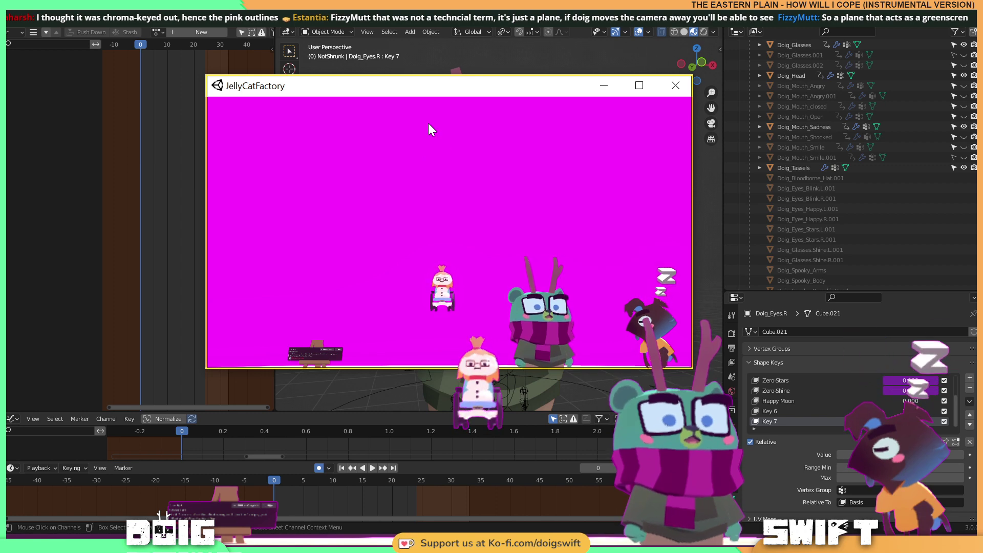
pyautogui.moveTo(430, 84); pyautogui.dragTo(0, 60)
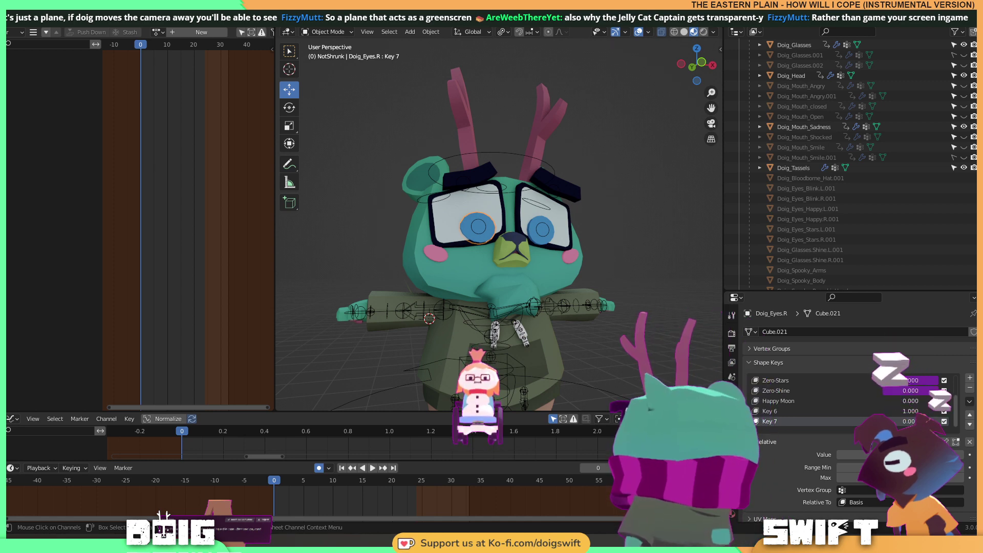
pyautogui.moveTo(526, 416); pyautogui.dragTo(404, 93)
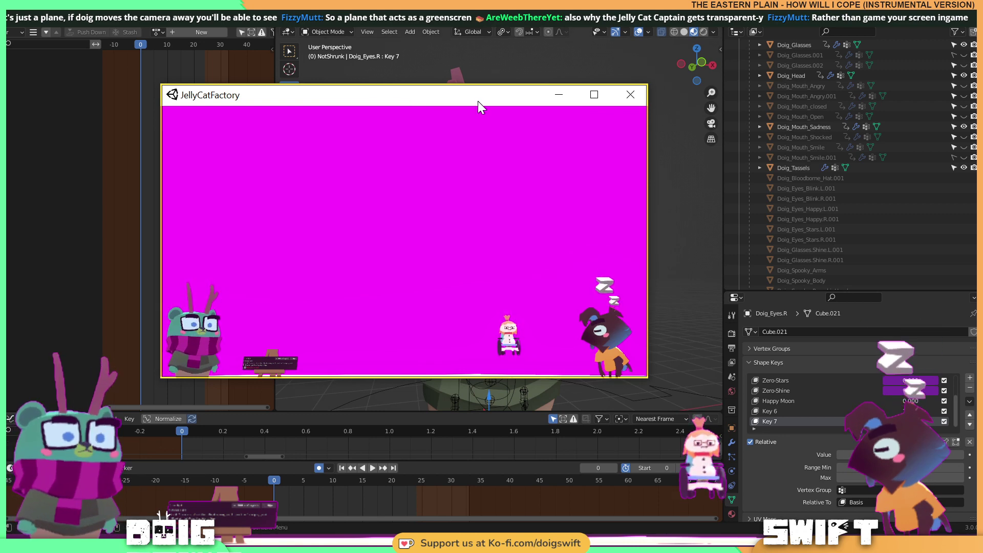
pyautogui.hotkey('alt', 'F4')
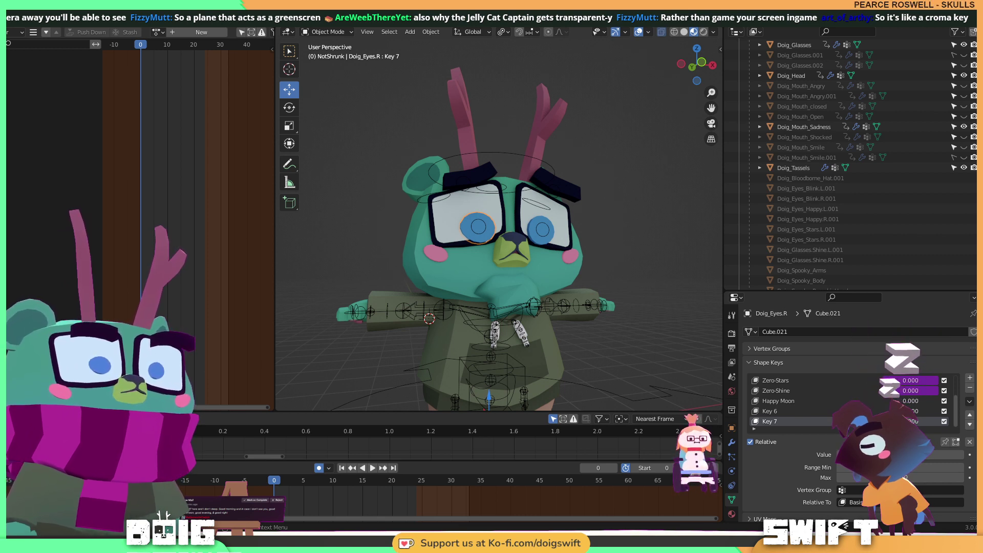
# Filter the scene's objects by "Cylin" and select the Cylinder.005 mesh in the NotShrunk collection.
pyautogui.moveTo(529, 281); pyautogui.dragTo(546, 281, button='middle')
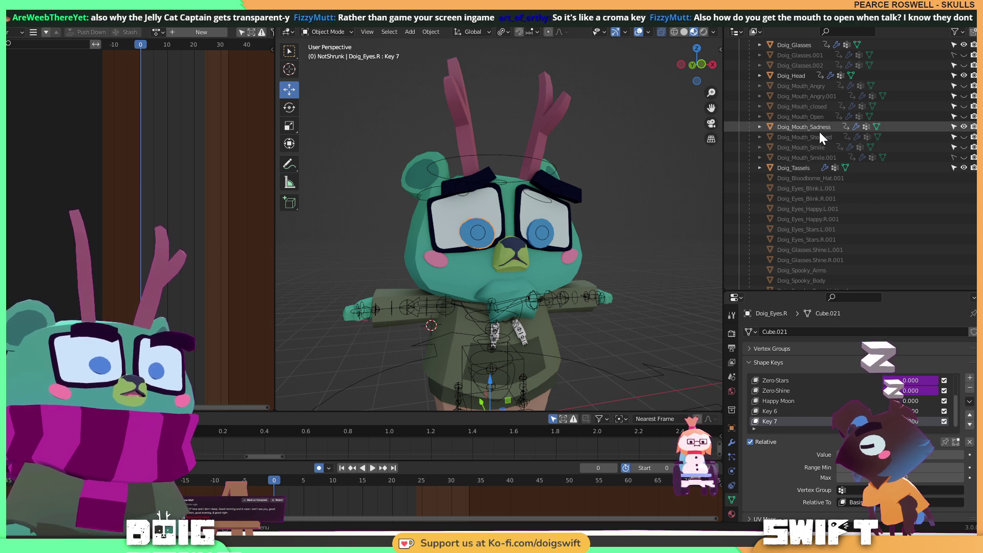
pyautogui.scroll(-3, 870, 169)
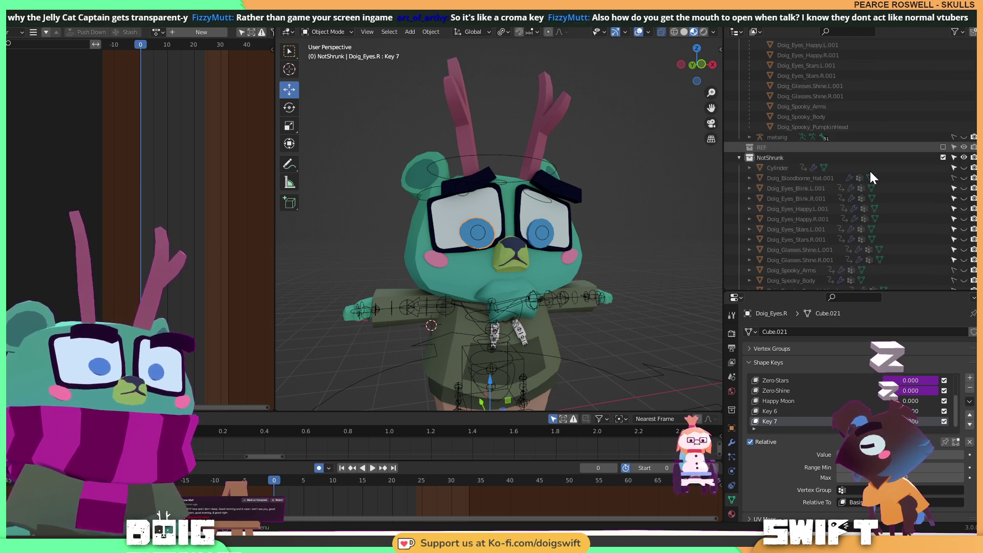
pyautogui.scroll(10, 862, 178)
pyautogui.click(841, 32)
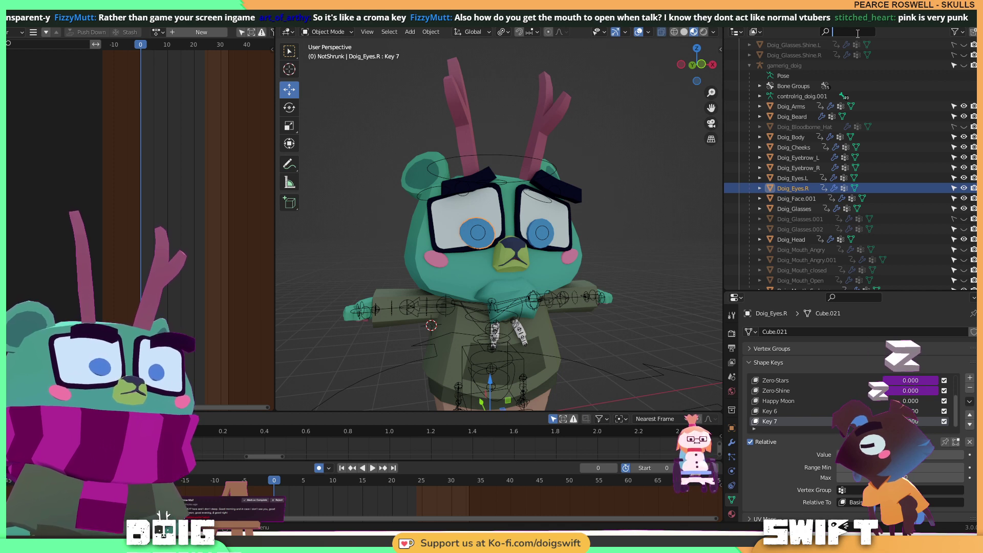
pyautogui.write('sy')
pyautogui.press('BackSpace')
pyautogui.press('BackSpace')
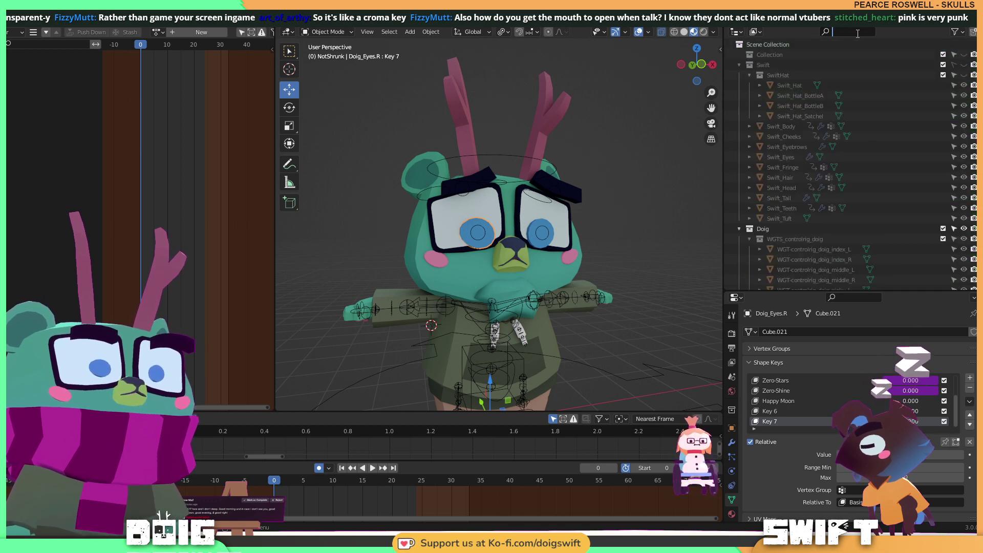
pyautogui.write('c')
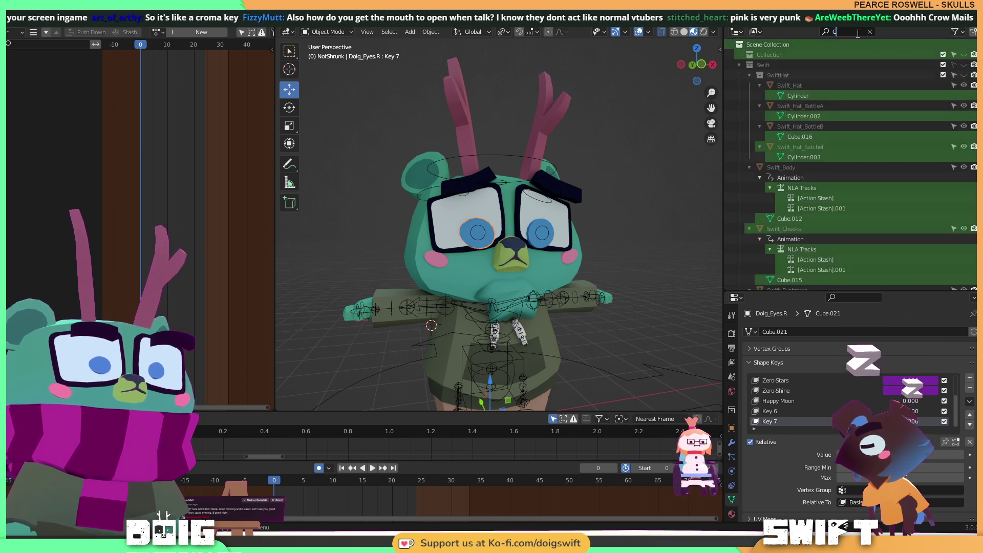
pyautogui.write('ylin')
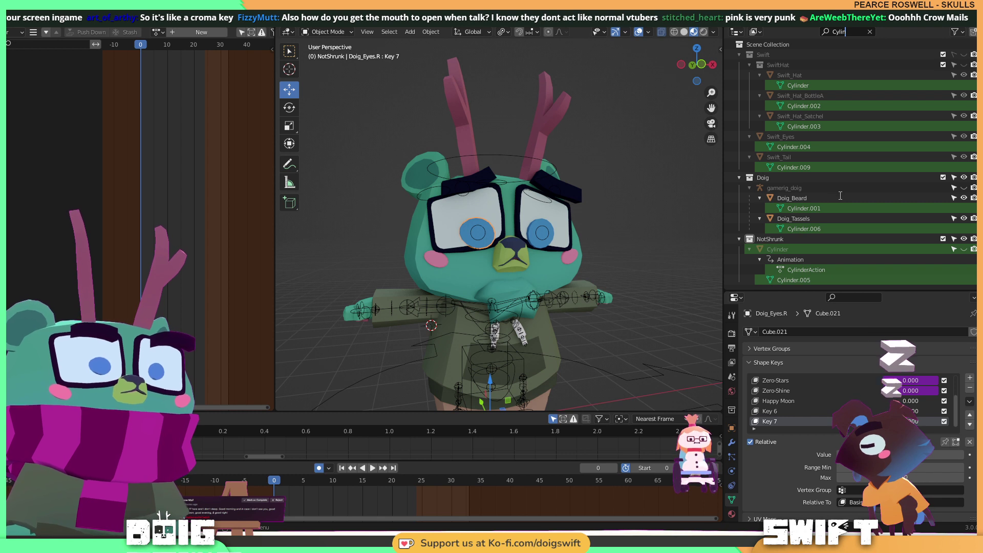
pyautogui.click(795, 281)
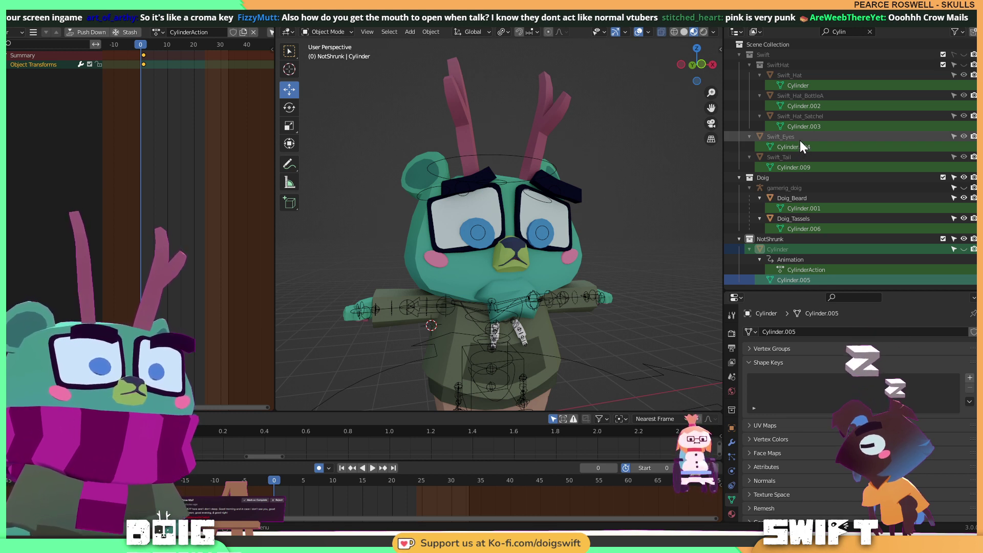
# Check the mesh data of Doig_Eyes.R and Doig_Beard, and clear the outliner's name filter.
pyautogui.click(481, 243)
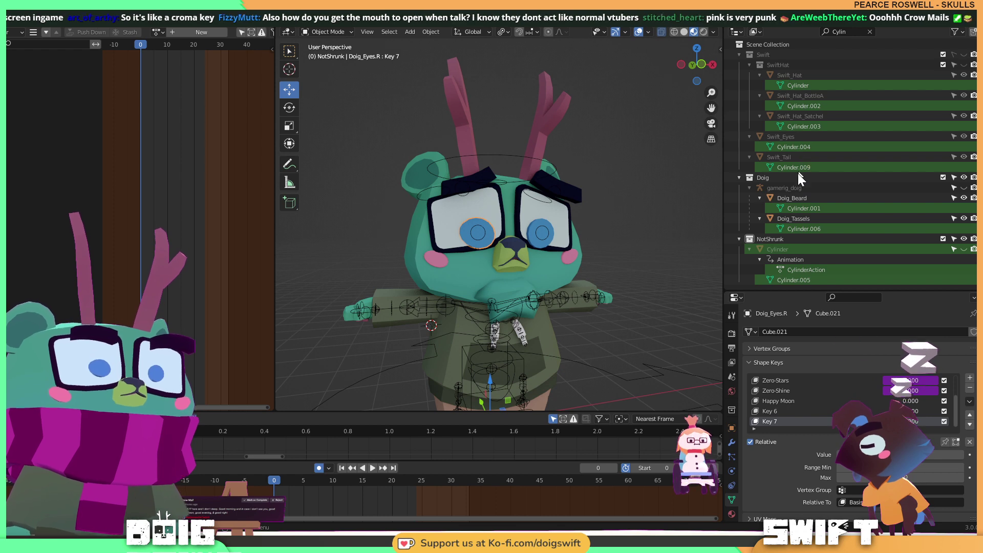
pyautogui.click(804, 207)
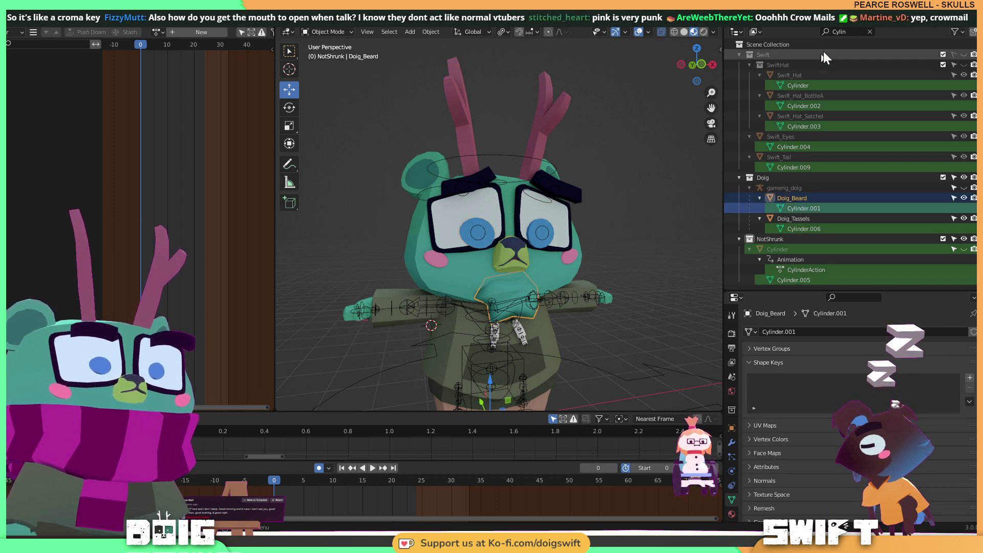
pyautogui.click(869, 32)
# Look through the full outliner hierarchy, from the Doig and NotShrunk objects back up to the Swift collection.
pyautogui.scroll(-2, 847, 191)
pyautogui.scroll(-8, 849, 191)
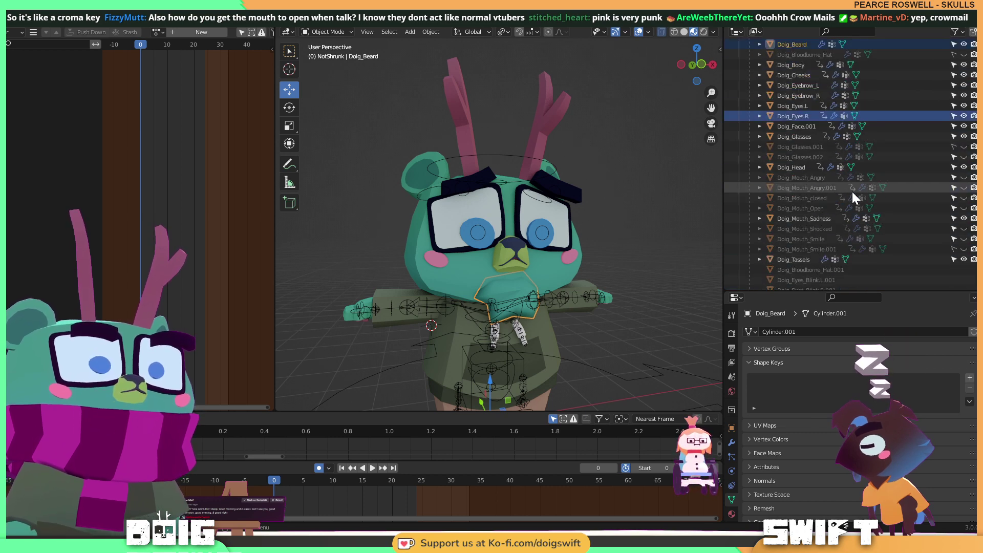
pyautogui.scroll(-5, 877, 182)
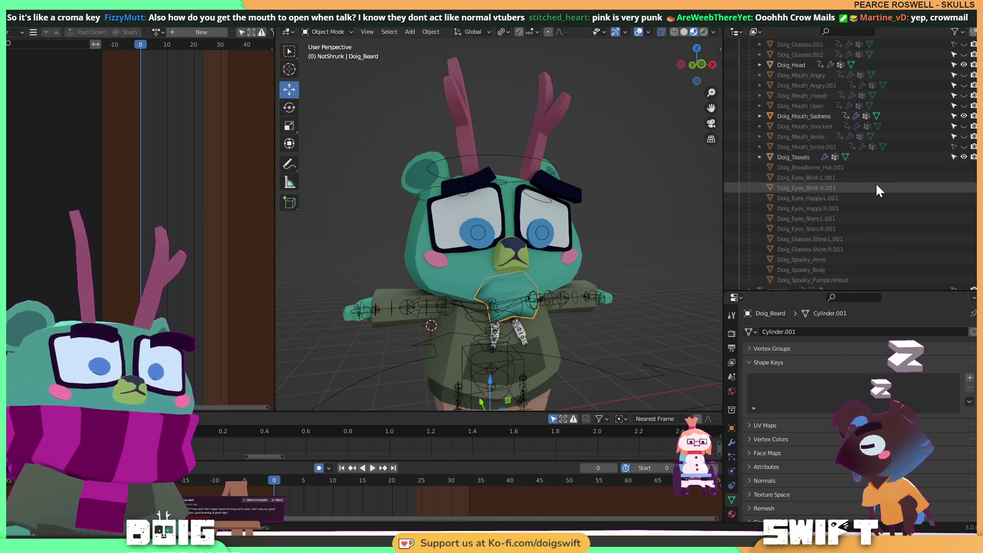
pyautogui.scroll(-8, 880, 188)
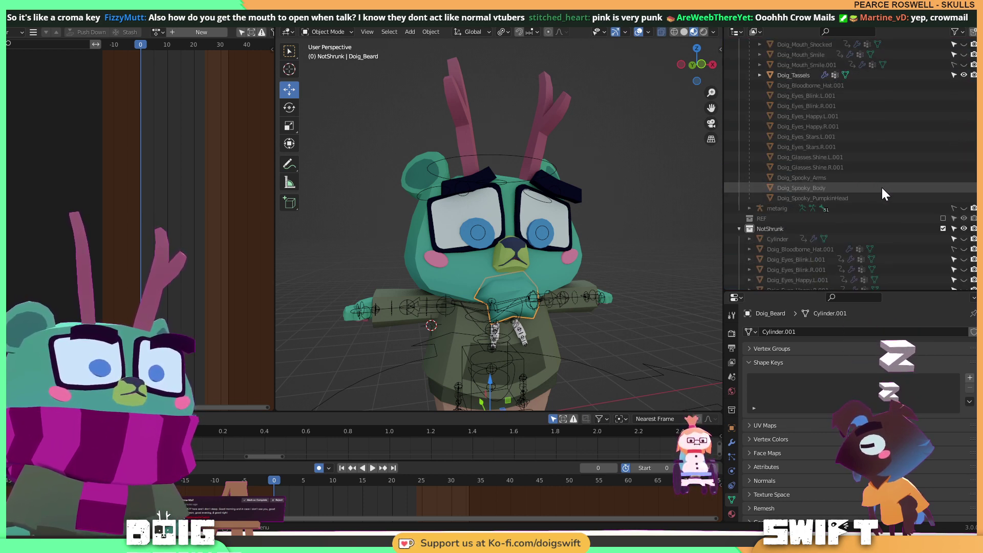
pyautogui.scroll(-1, 881, 187)
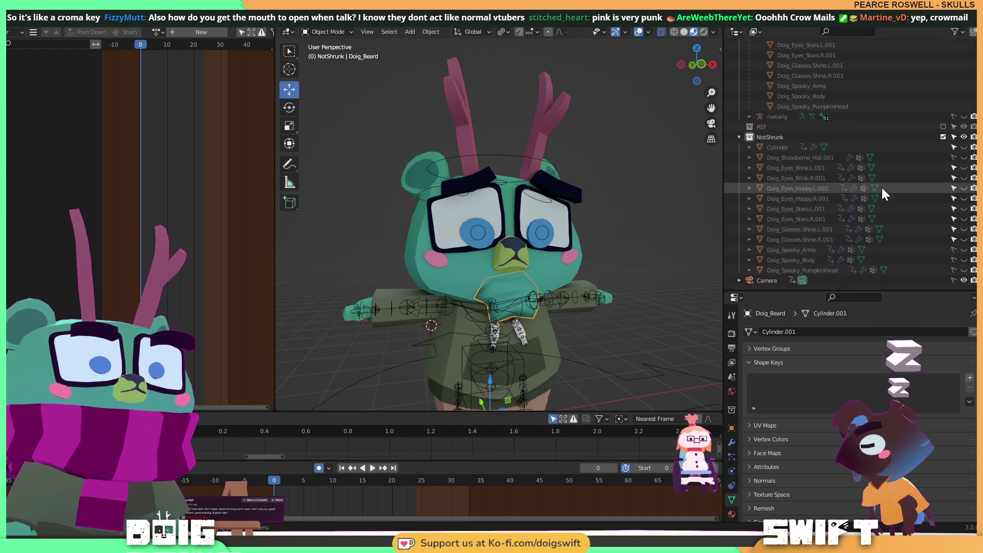
pyautogui.scroll(15, 881, 187)
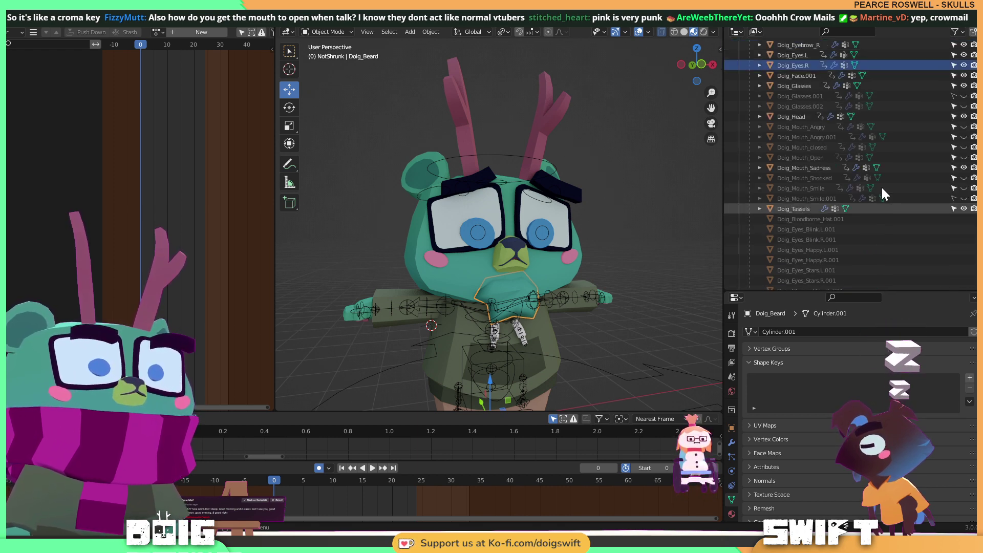
pyautogui.scroll(10, 881, 188)
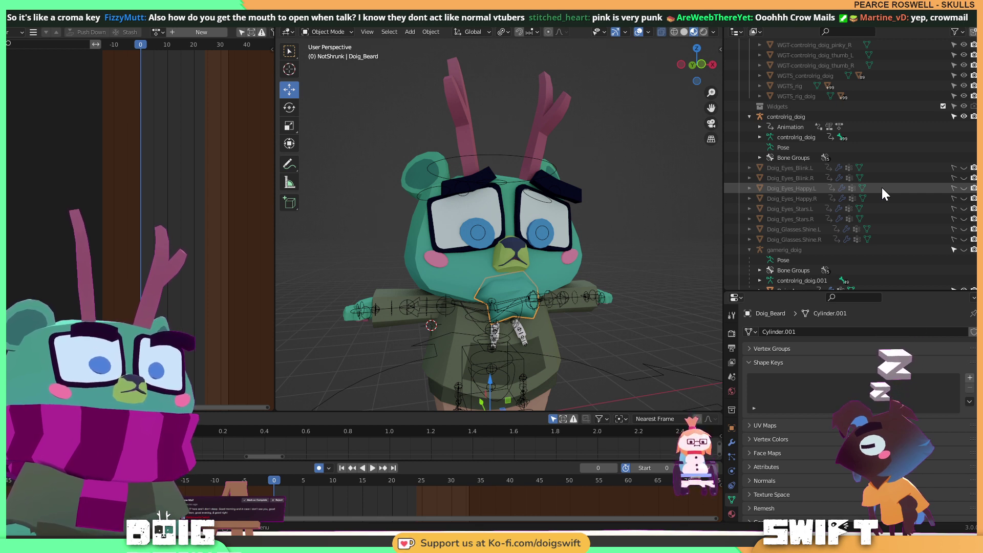
pyautogui.scroll(2, 882, 188)
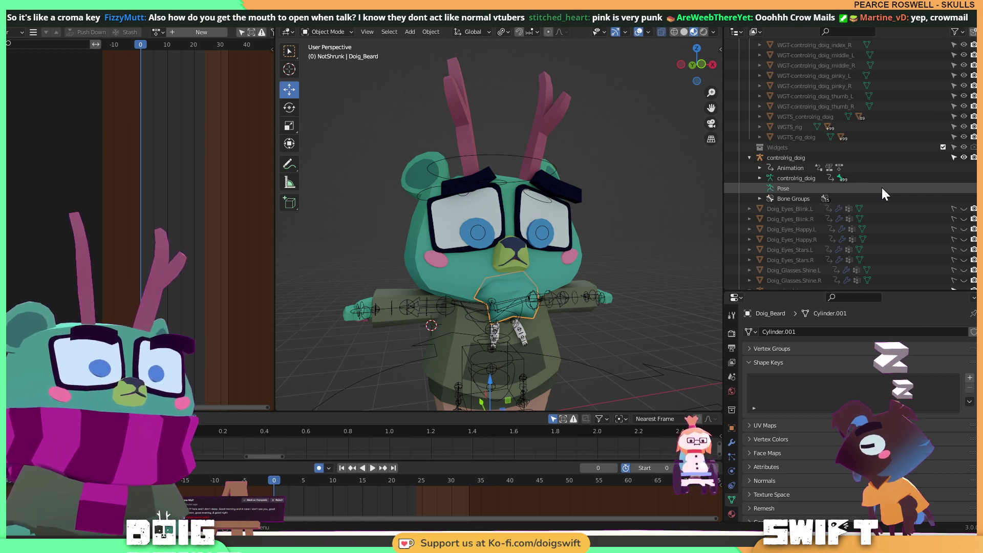
pyautogui.scroll(10, 881, 187)
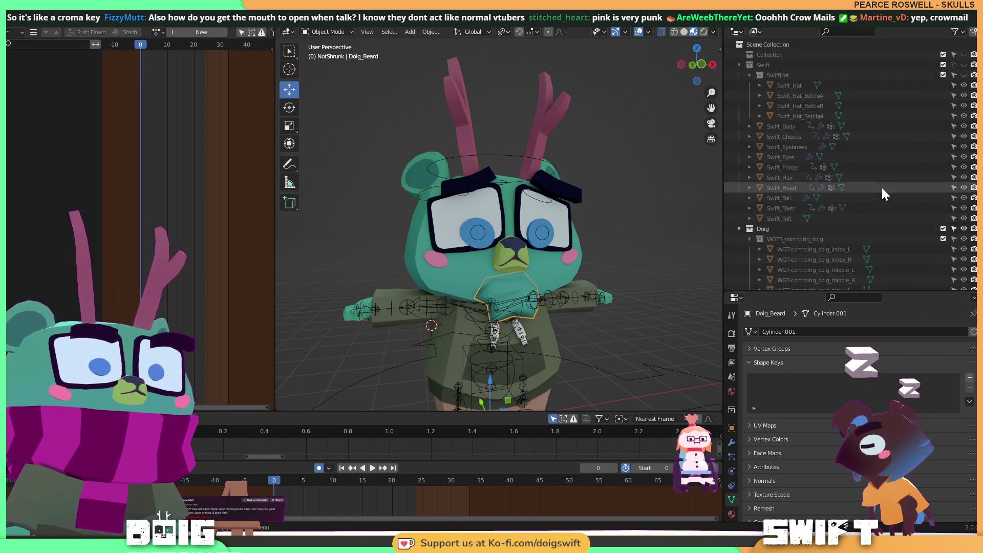
# Collapse the SwiftHat and Swift collections in the outliner and locate the Cylinder object in the NotShrunk collection.
pyautogui.click(751, 75)
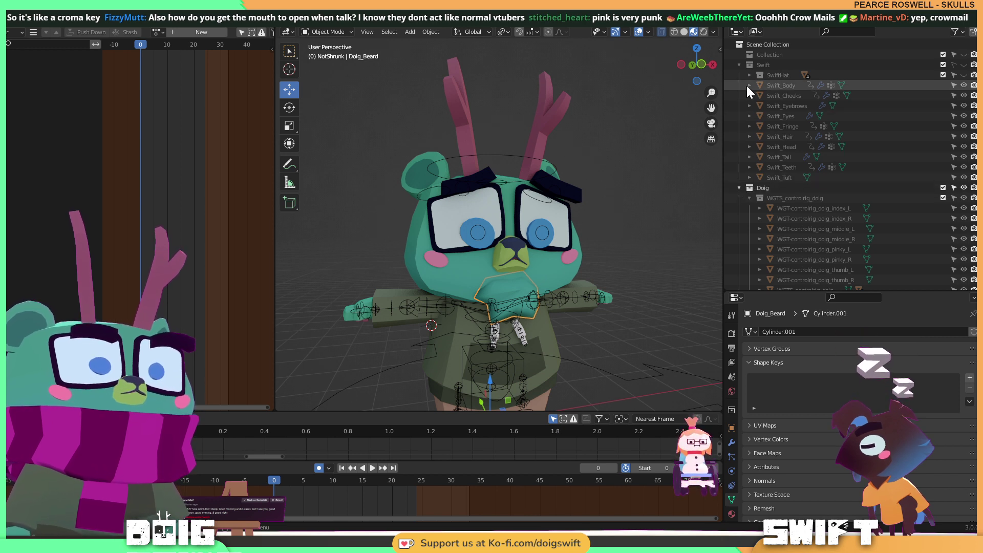
pyautogui.click(739, 65)
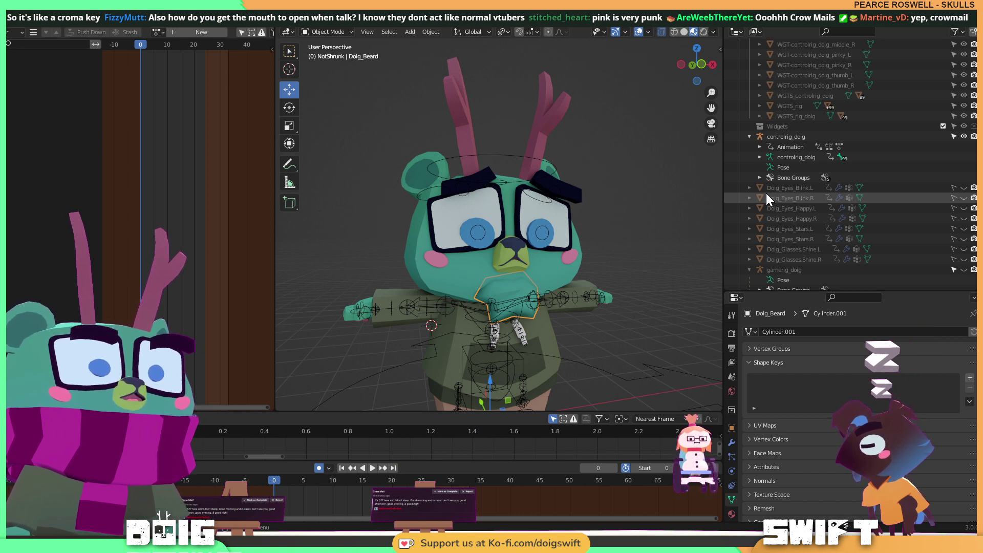
pyautogui.scroll(-5, 797, 172)
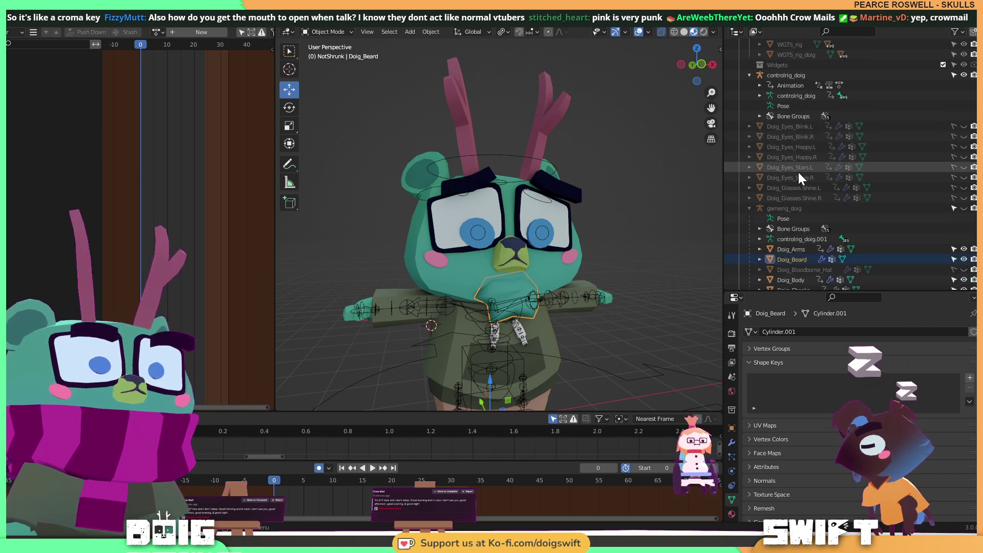
pyautogui.scroll(-5, 800, 173)
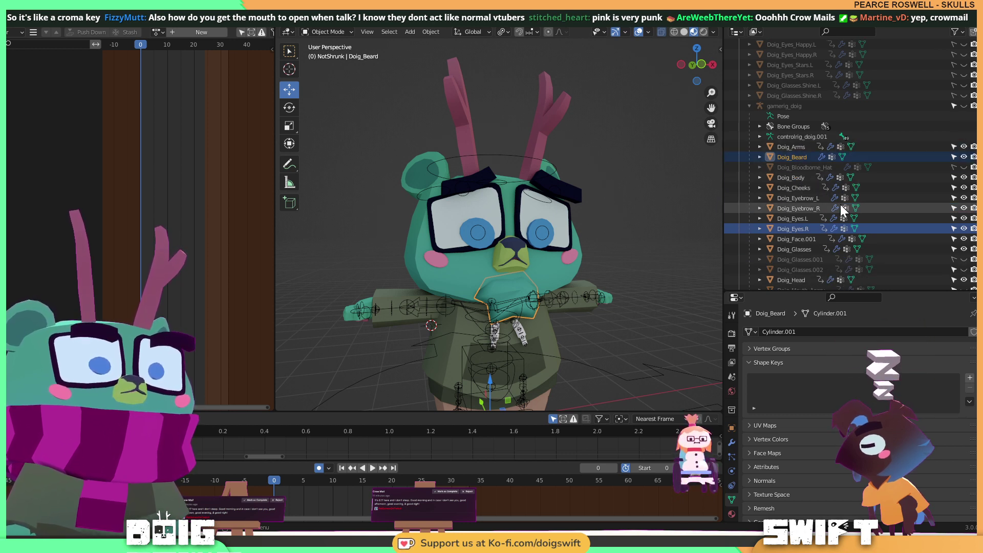
pyautogui.scroll(-3, 840, 204)
pyautogui.scroll(-3, 840, 204)
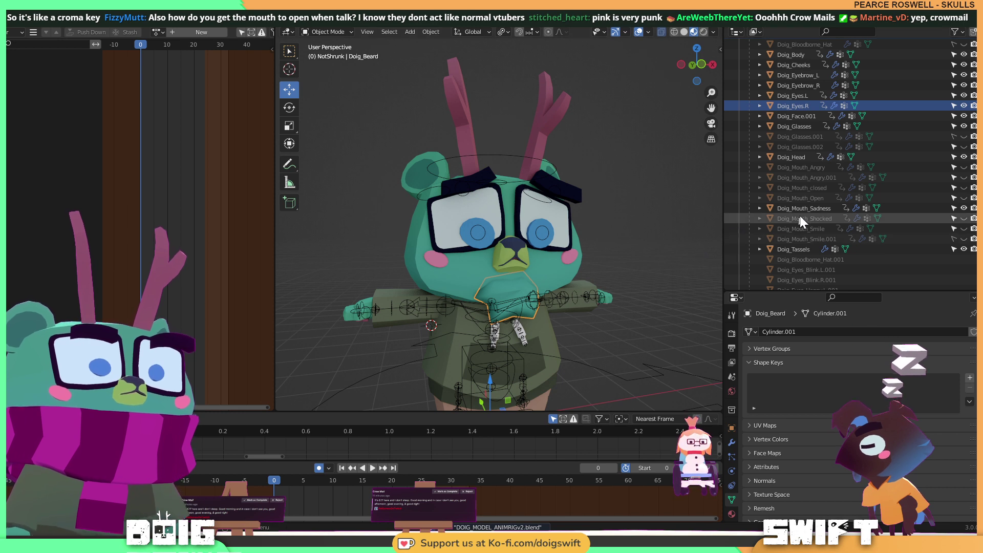
pyautogui.scroll(-6, 803, 217)
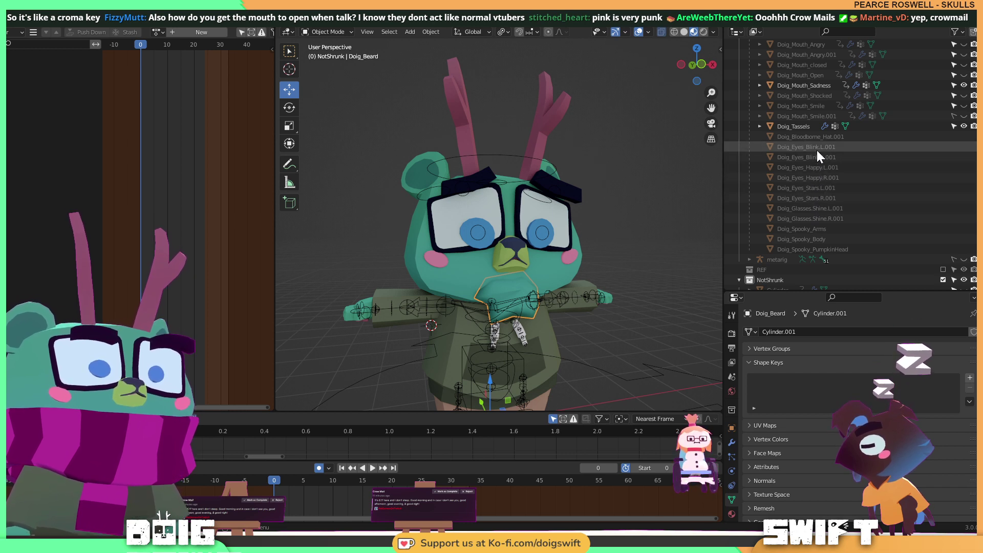
pyautogui.scroll(-2, 833, 167)
pyautogui.scroll(-5, 833, 166)
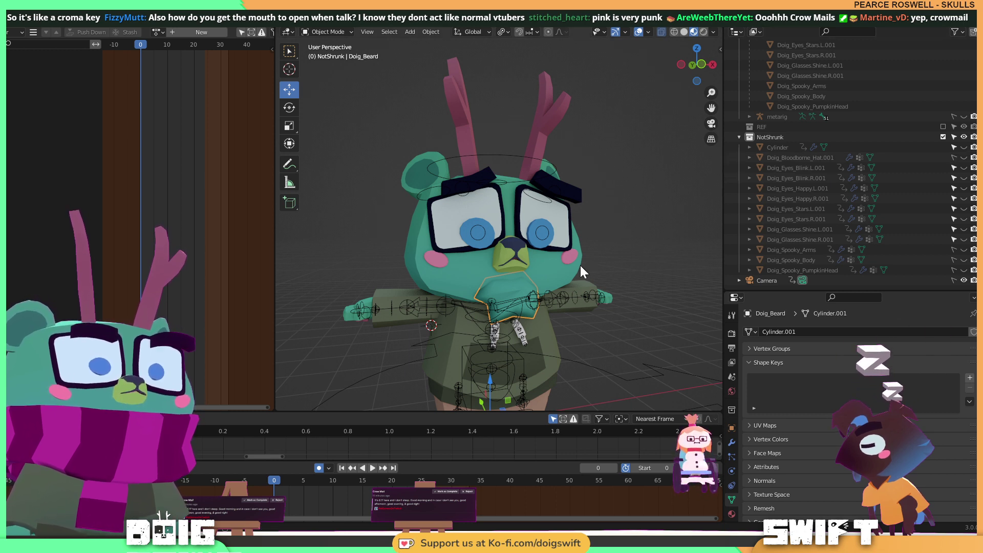
pyautogui.hotkey('alt', 'h')
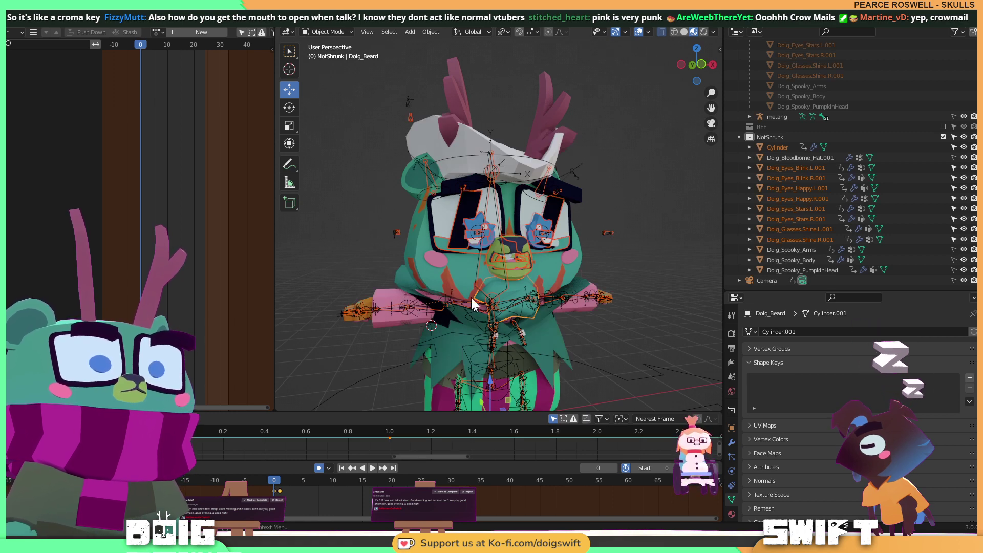
pyautogui.click(475, 244)
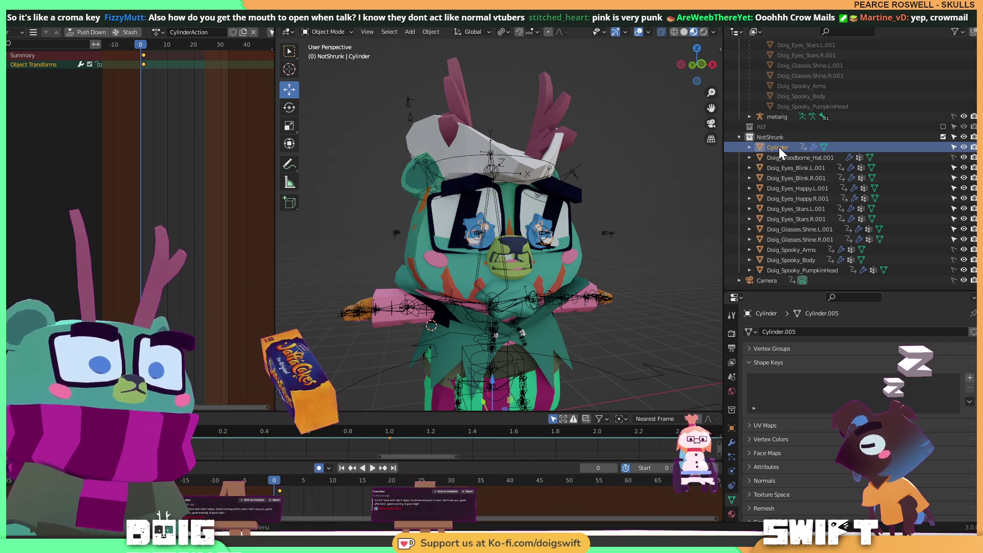
pyautogui.hotkey('ctrl', 'z')
pyautogui.hotkey('ctrl', 'z')
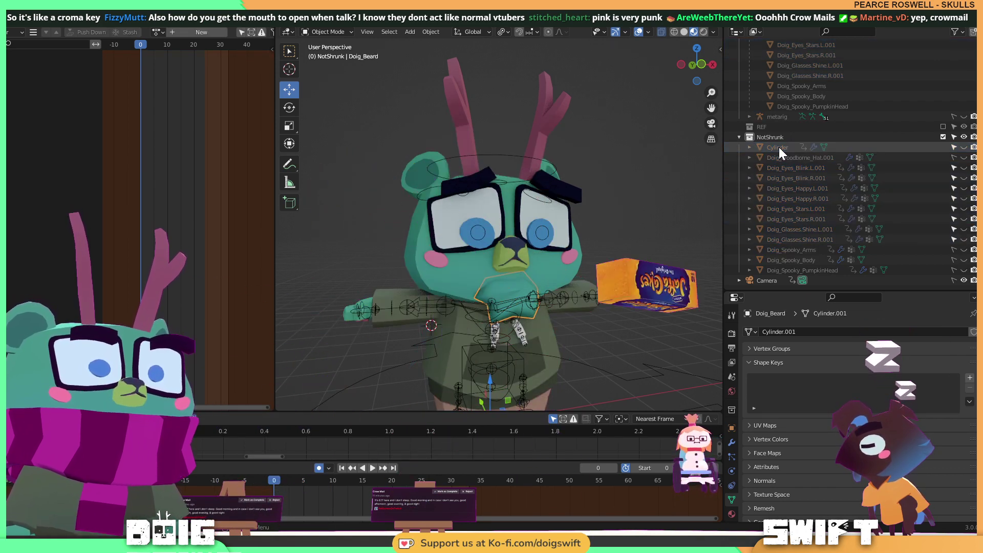
# Unhide the Cylinder eye highlights from the NotShrunk collection and move the object to the Doig collection.
pyautogui.click(772, 147)
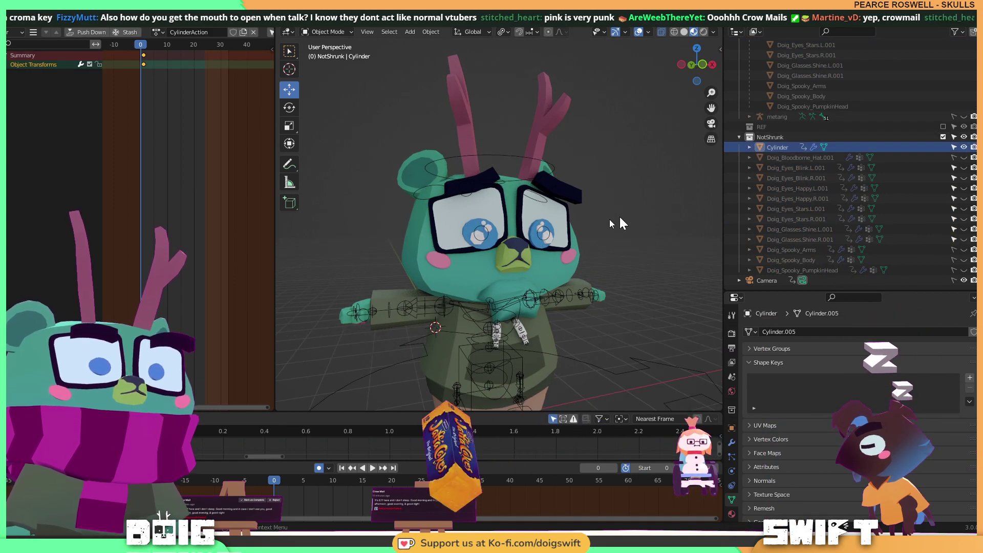
pyautogui.scroll(2, 792, 138)
pyautogui.scroll(6, 790, 136)
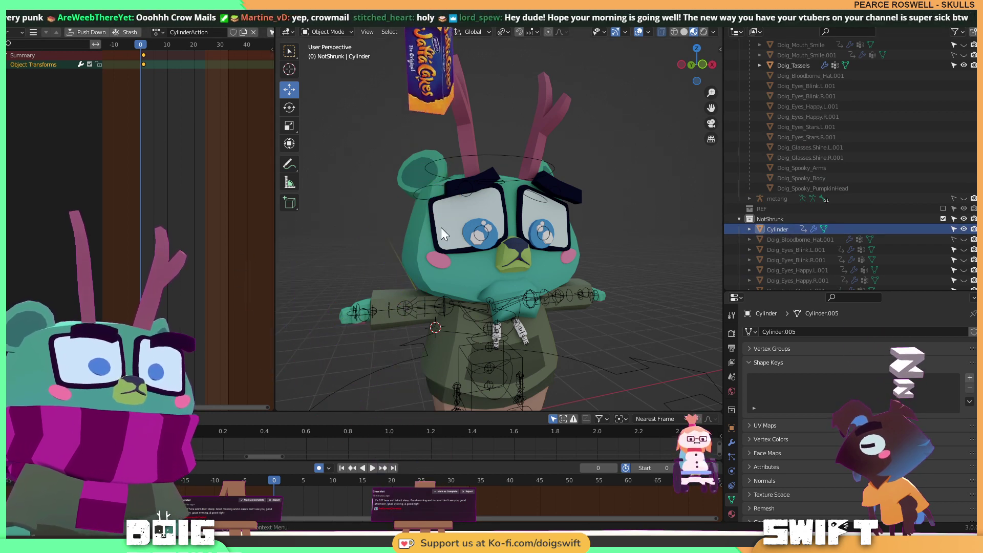
pyautogui.click(762, 229)
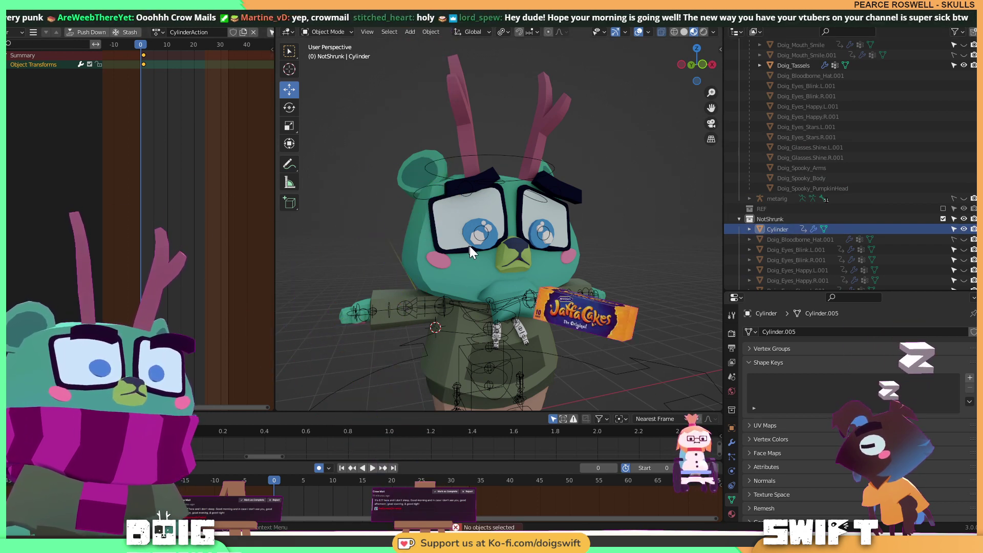
pyautogui.press('m')
pyautogui.moveTo(446, 288)
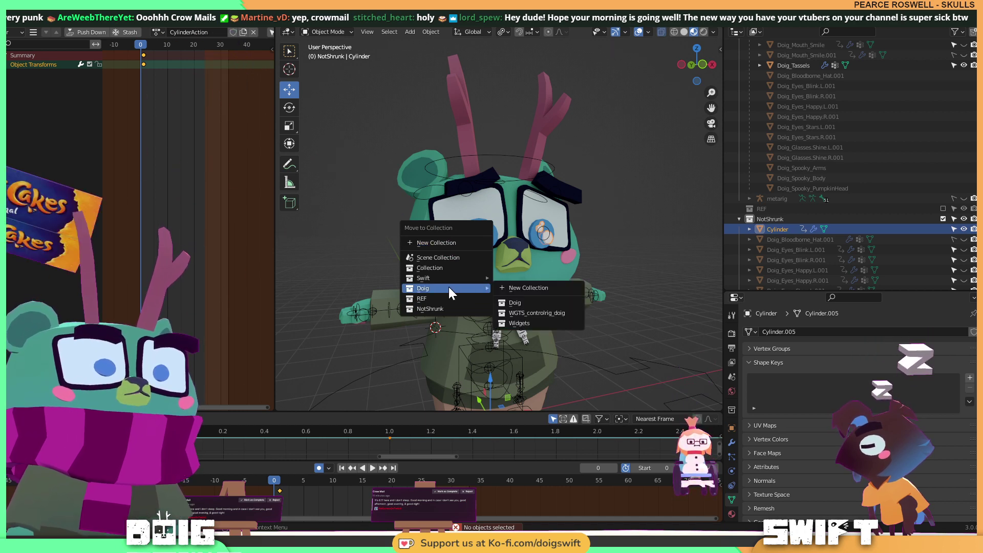
pyautogui.click(533, 304)
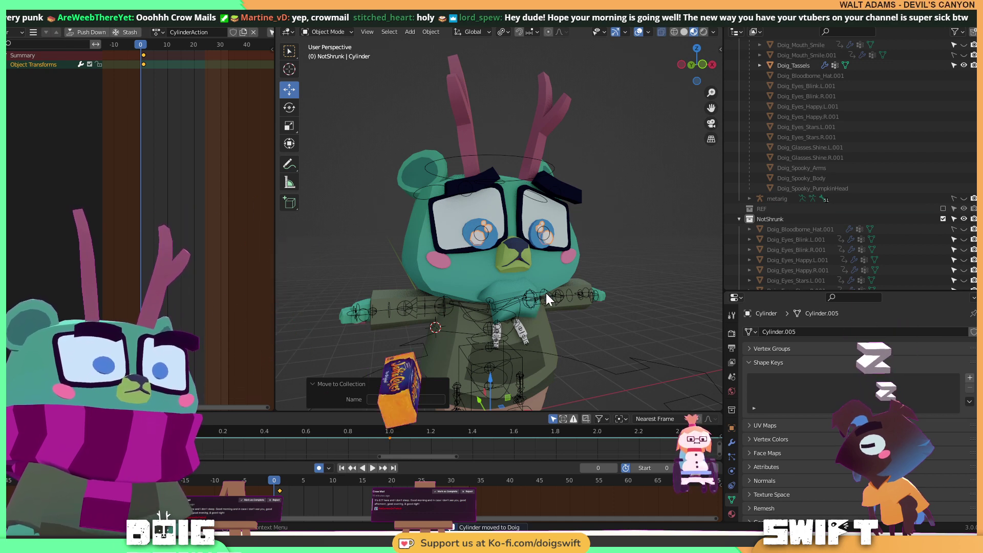
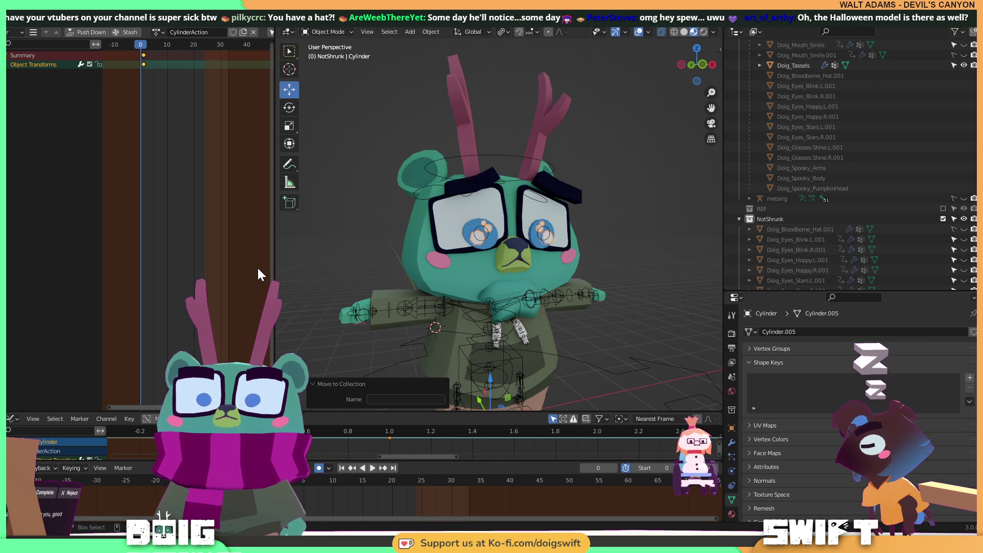
# Save DOIG_MODEL_ANIMRIGv2.blend and duplicate the Cylinder eye highlights in place.
pyautogui.moveTo(366, 249); pyautogui.dragTo(518, 280, button='middle')
pyautogui.click(619, 236)
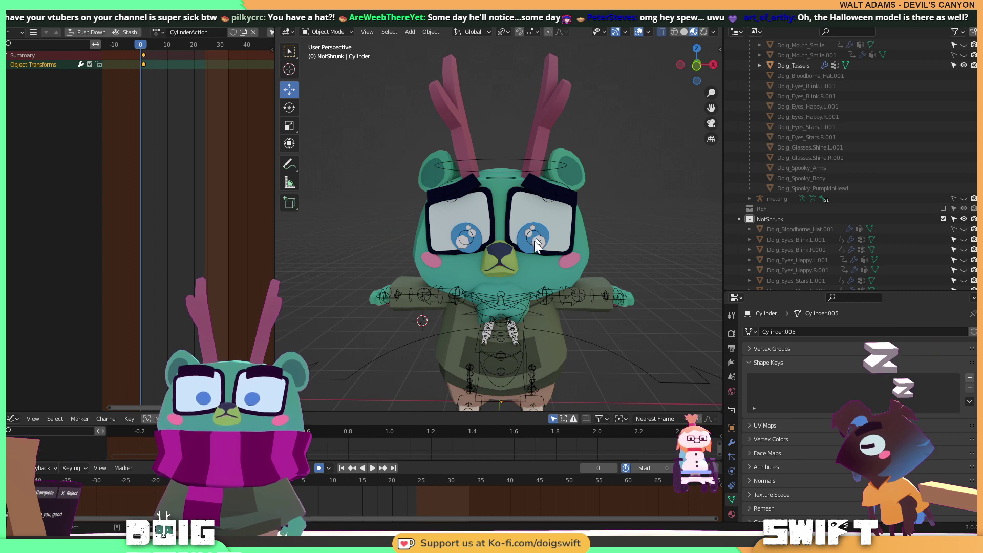
pyautogui.scroll(2, 445, 259)
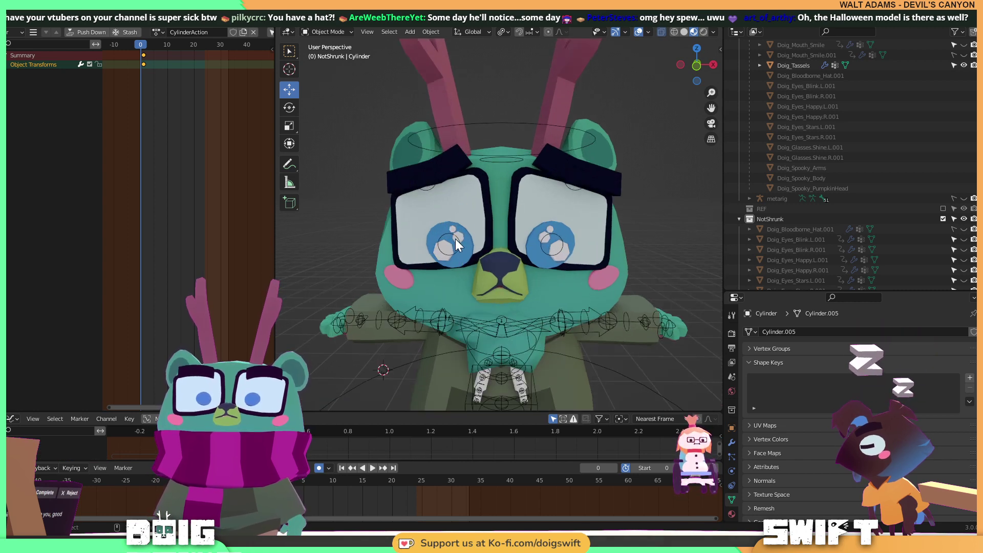
pyautogui.moveTo(443, 263); pyautogui.dragTo(500, 260, button='middle')
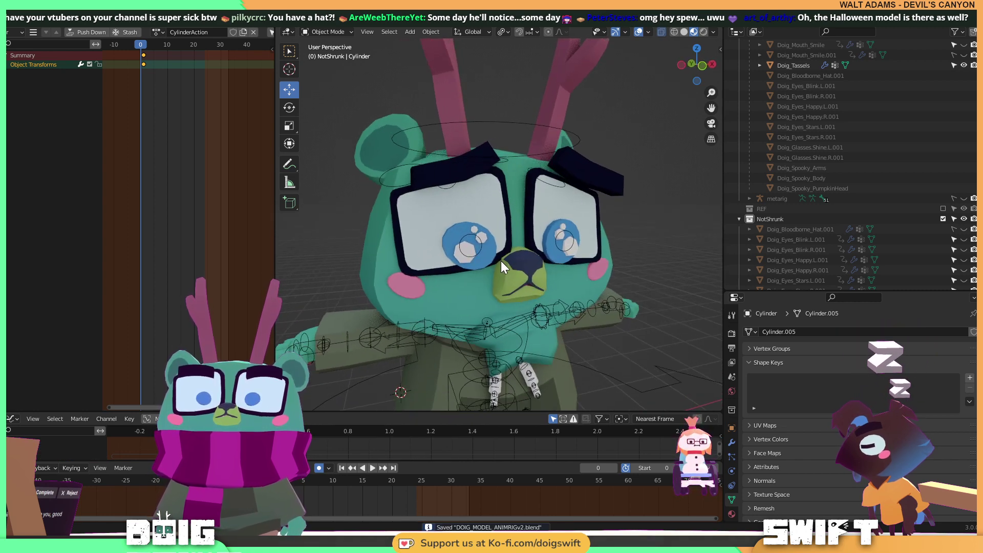
pyautogui.click(463, 259)
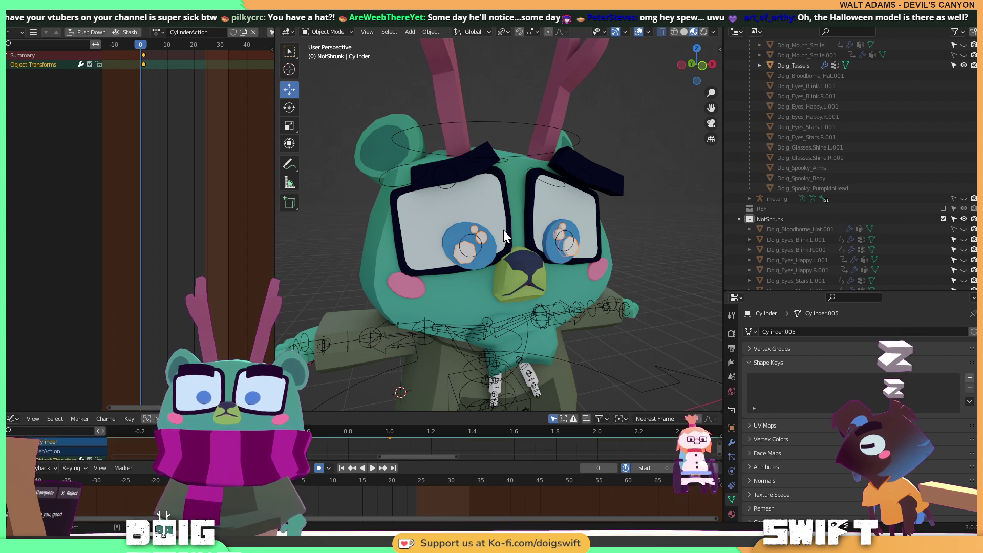
pyautogui.hotkey('shift', 'd')
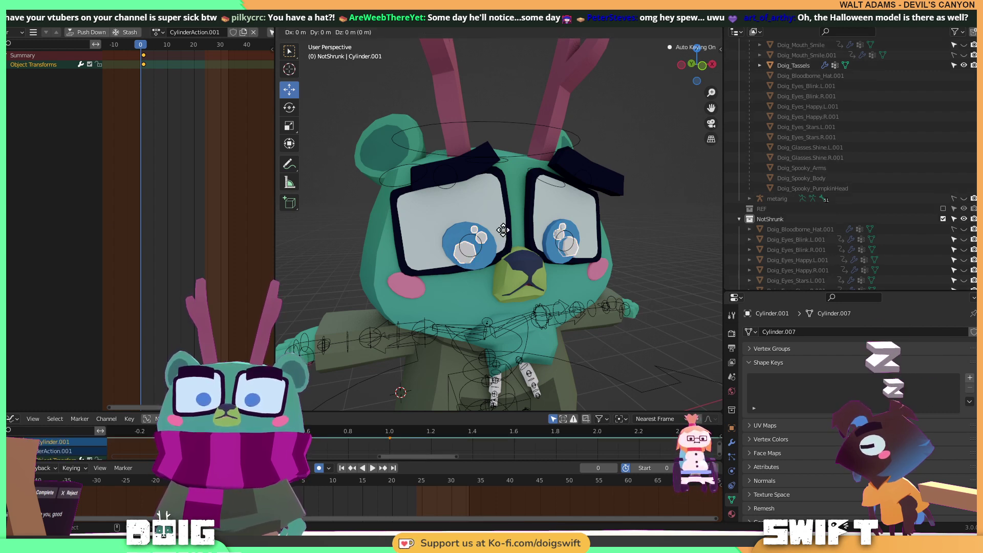
pyautogui.press('Escape')
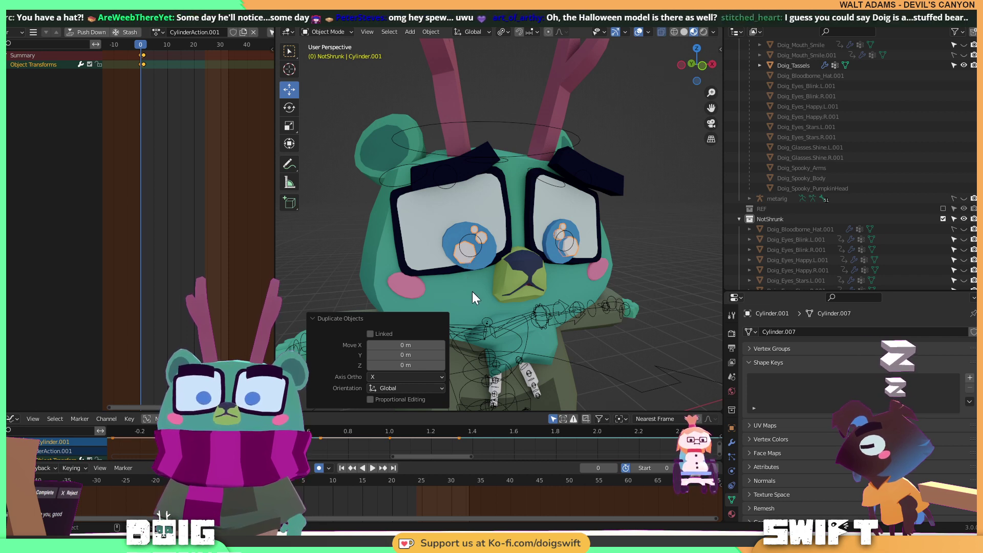
# Delete the faces of the small upper eye highlights from the duplicated Cylinder.001 mesh, keeping the large highlight.
pyautogui.press('Tab')
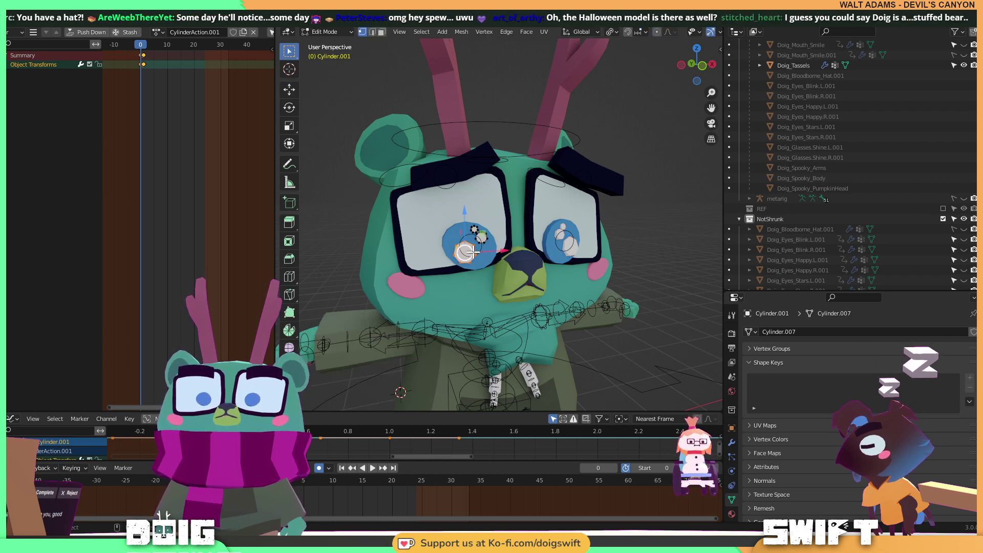
pyautogui.moveTo(478, 247); pyautogui.dragTo(472, 210, button='middle')
pyautogui.click(472, 207)
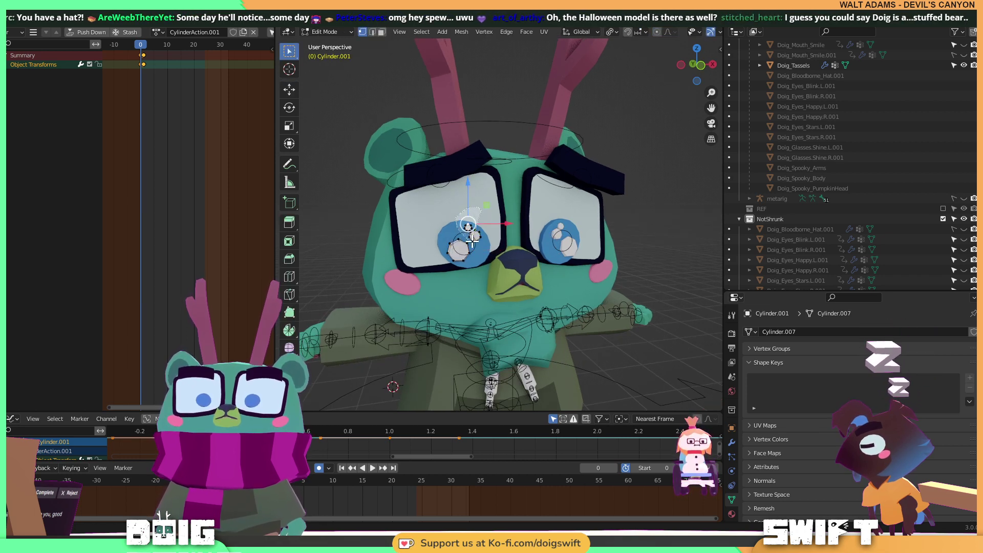
pyautogui.press('x')
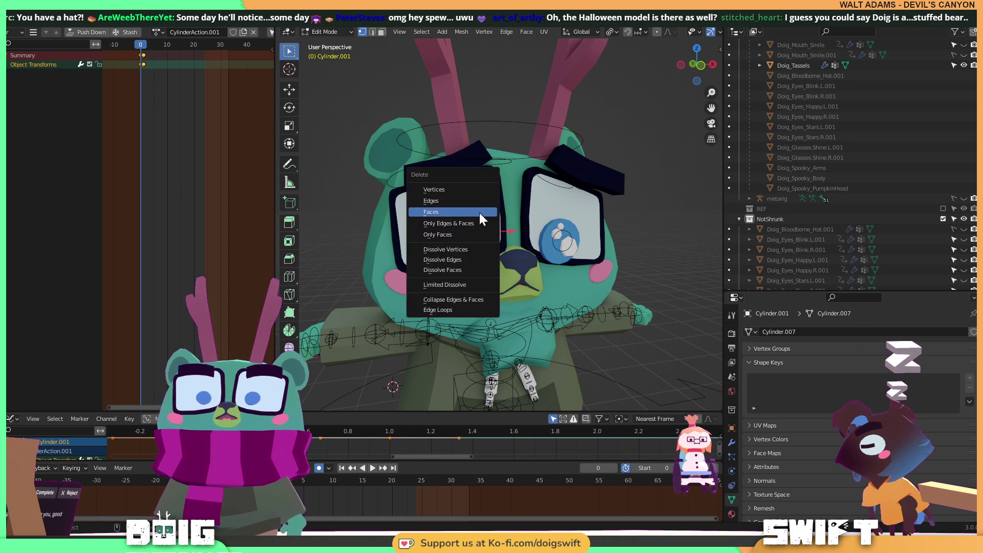
pyautogui.click(472, 212)
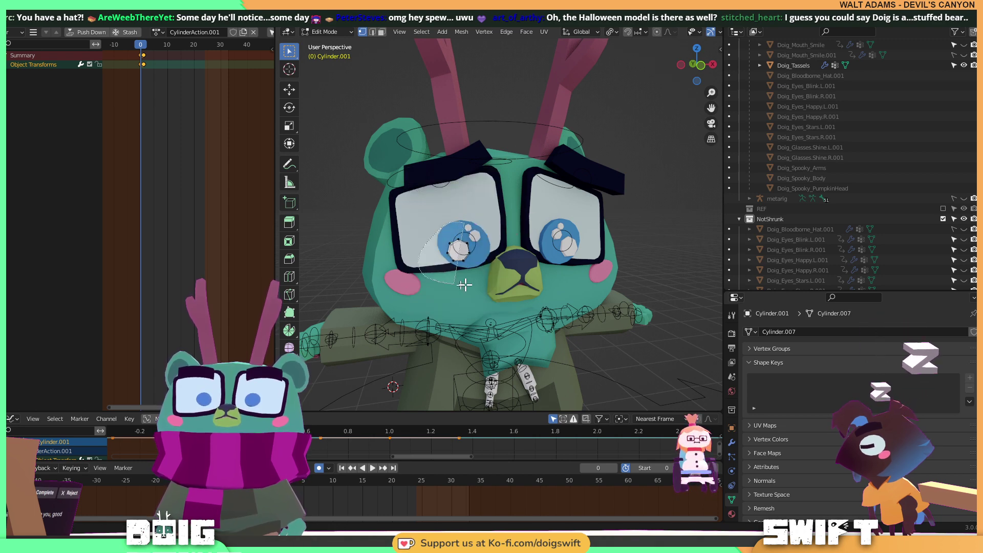
# Move the remaining large highlight about -0.21 m on X, -0.18 m on Z and 0.07 m on Y, to the lens's lower rim.
pyautogui.press('g')
pyautogui.press('x')
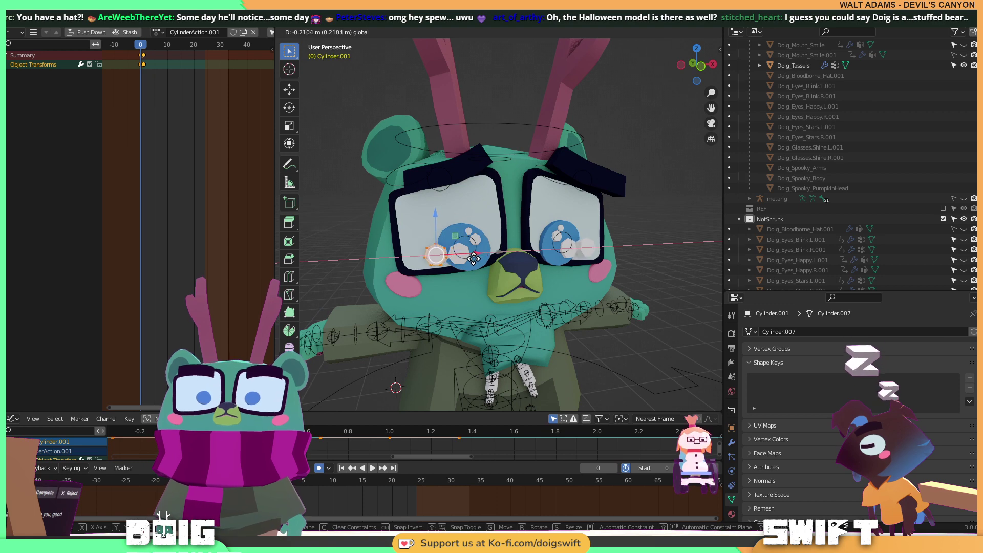
pyautogui.click(467, 261)
pyautogui.moveTo(467, 261); pyautogui.dragTo(543, 261, button='middle')
pyautogui.press('g')
pyautogui.press('z')
pyautogui.click(505, 240)
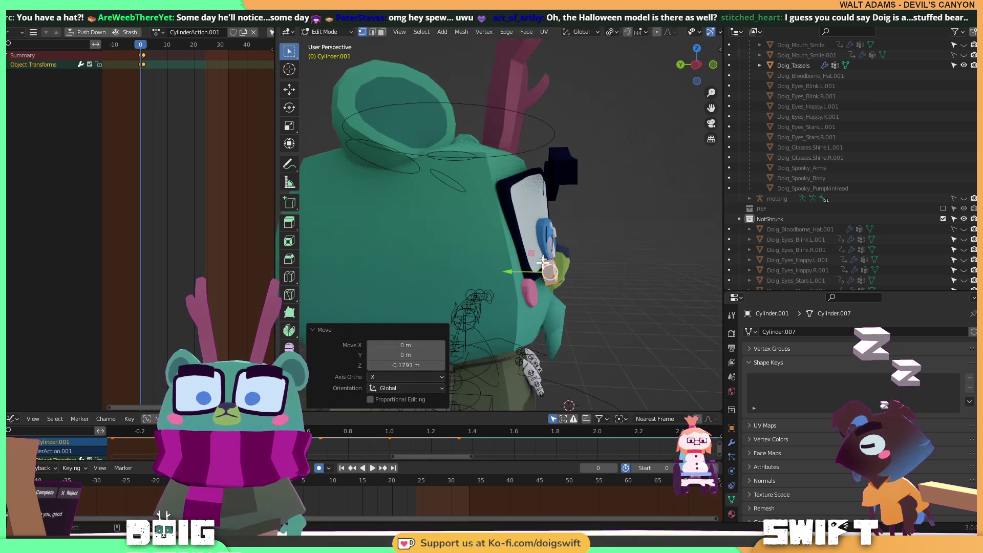
pyautogui.moveTo(515, 273); pyautogui.dragTo(502, 276)
pyautogui.click(501, 275)
pyautogui.moveTo(502, 275); pyautogui.dragTo(476, 234, button='middle')
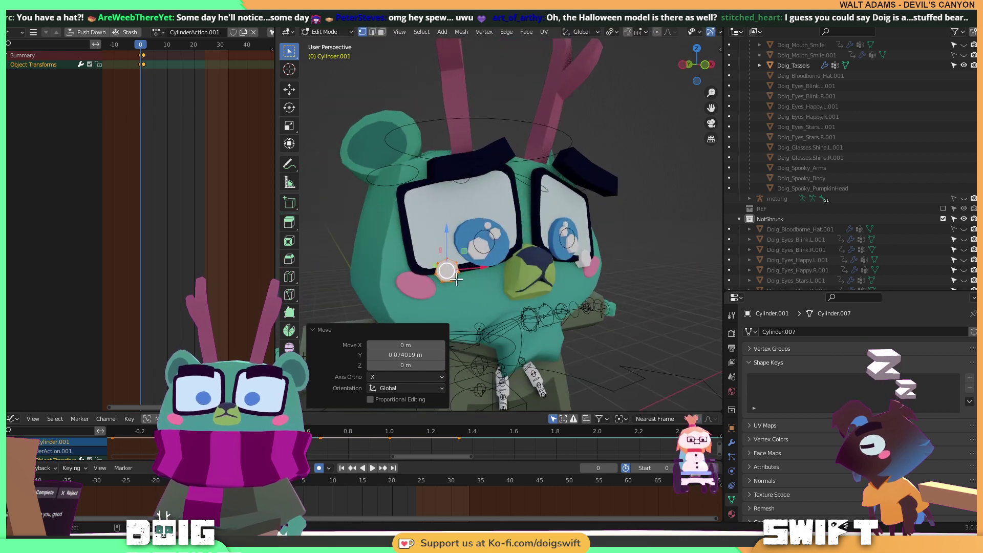
pyautogui.scroll(4, 476, 234)
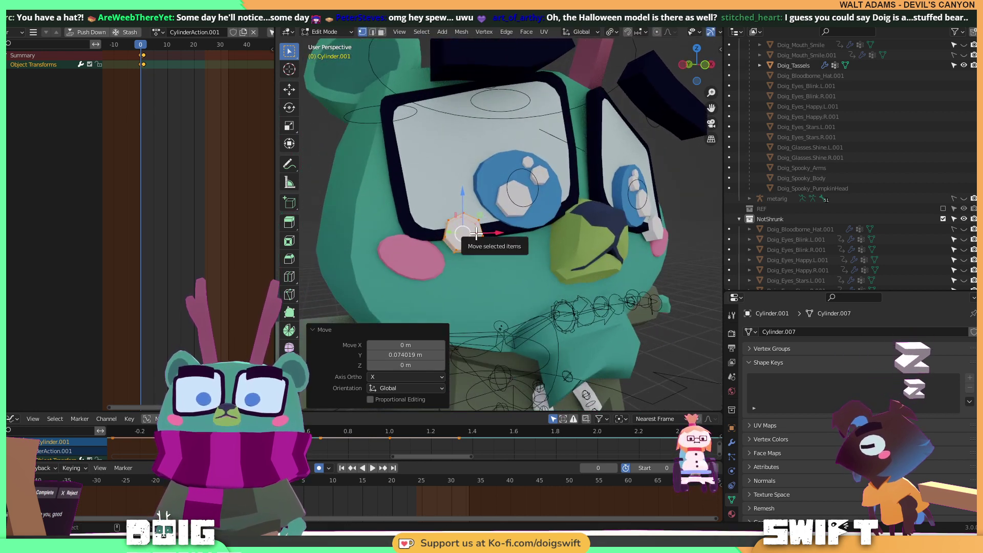
pyautogui.click(483, 253)
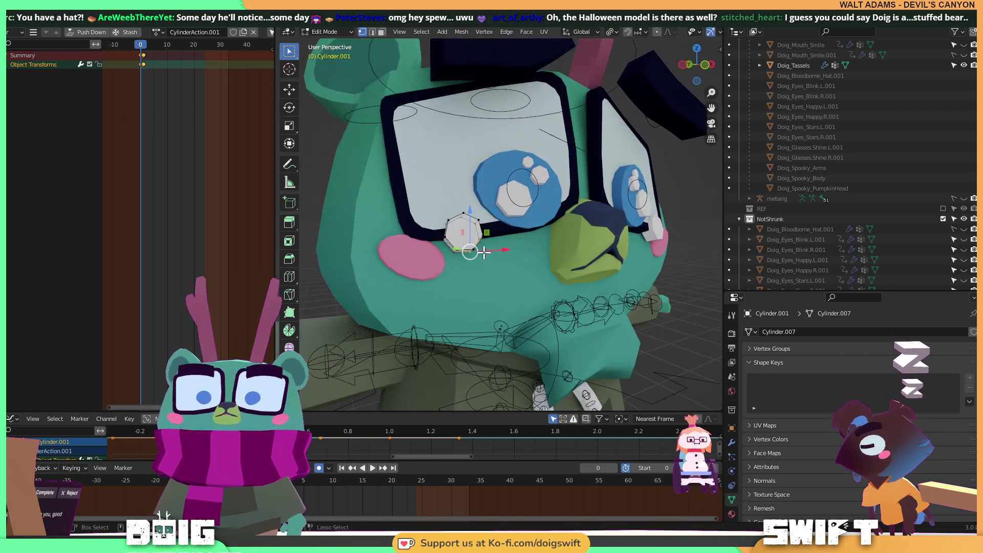
pyautogui.moveTo(463, 213); pyautogui.dragTo(466, 262)
pyautogui.moveTo(466, 262); pyautogui.dragTo(436, 237, button='middle')
pyautogui.hotkey('ctrl', 'z')
# Lower the whole highlight piece along Z to beside the pink cheek and shift it about 0.011 m on X.
pyautogui.press('a')
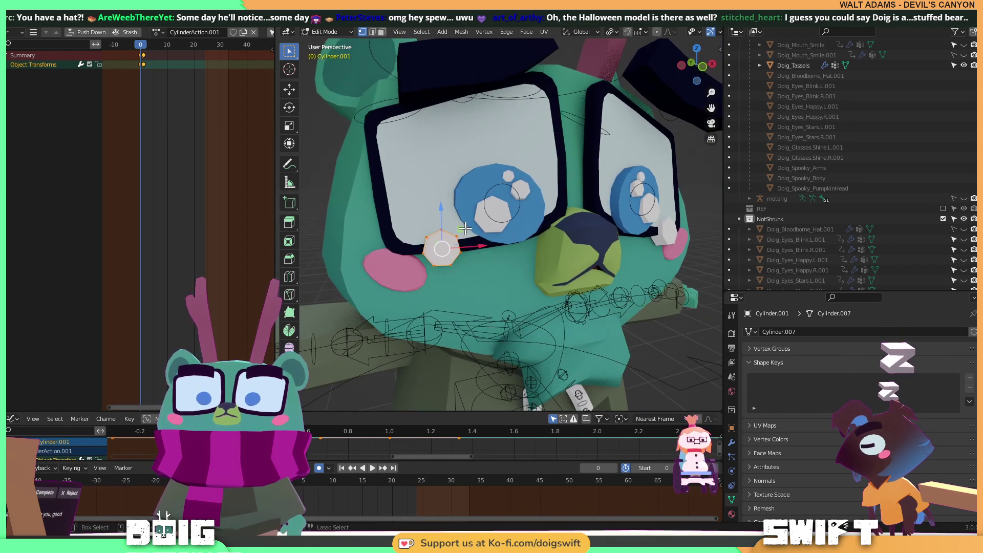
pyautogui.press('g')
pyautogui.press('z')
pyautogui.click(438, 251)
pyautogui.moveTo(438, 252); pyautogui.dragTo(457, 269, button='middle')
pyautogui.press('g')
pyautogui.press('x')
pyautogui.click(471, 273)
pyautogui.scroll(4, 447, 259)
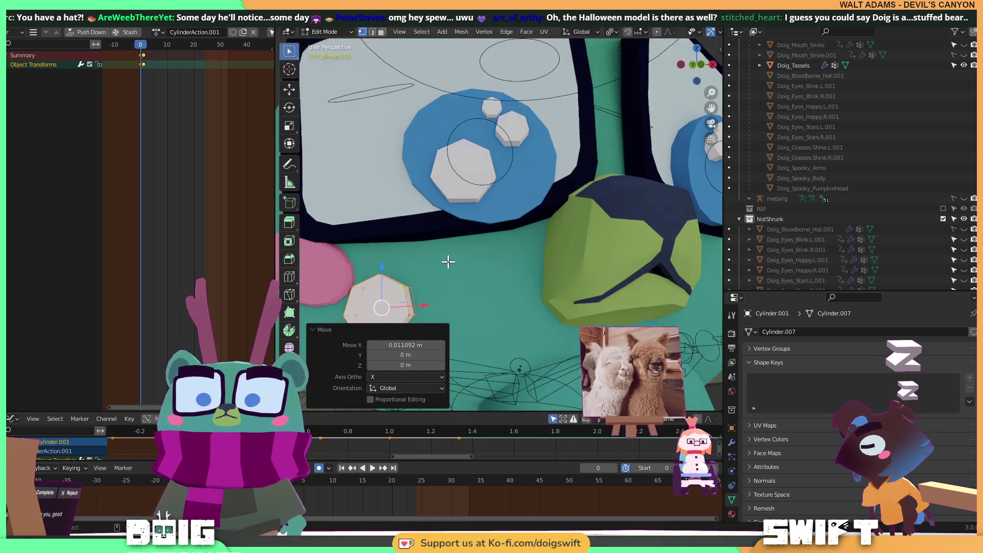
# Scale the piece up to about 1.2 and fine-tune its placement beside the cheek along X and Z.
pyautogui.press('s')
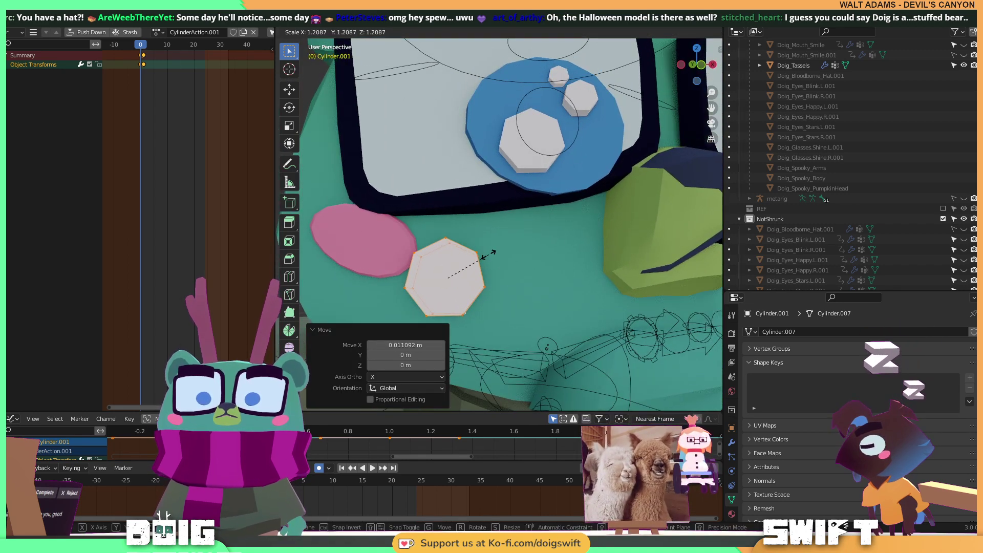
pyautogui.click(480, 281)
pyautogui.press('g')
pyautogui.press('x')
pyautogui.click(479, 257)
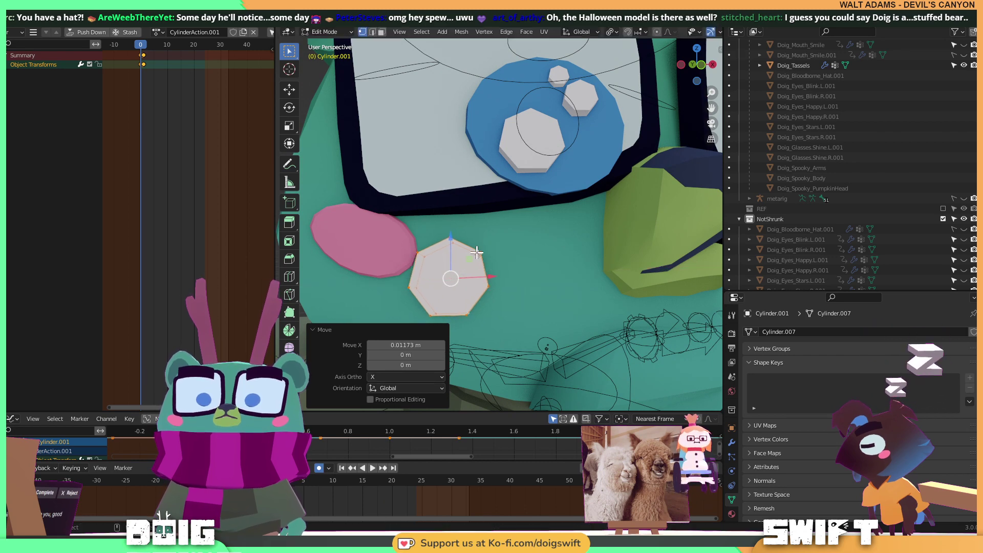
pyautogui.press('g')
pyautogui.press('z')
pyautogui.click(459, 262)
pyautogui.press('g')
pyautogui.press('x')
pyautogui.click(495, 279)
pyautogui.moveTo(461, 248)
pyautogui.mouseDown(button='middle')
pyautogui.moveTo(467, 263)
pyautogui.moveTo(480, 248)
pyautogui.mouseUp(button='middle')
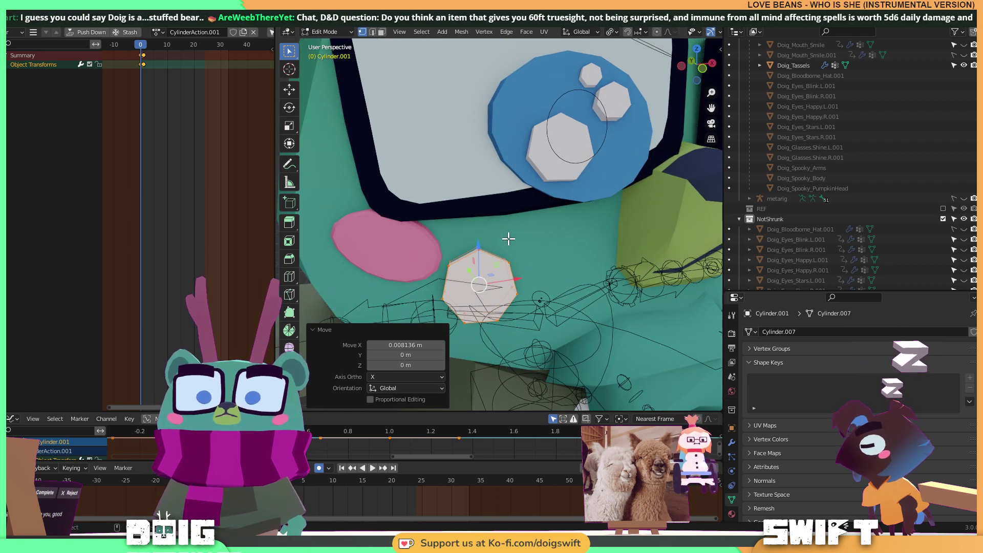
# Rotate the piece about 37° around the Y axis so a flat side faces up toward the eye.
pyautogui.press('r')
pyautogui.press('y')
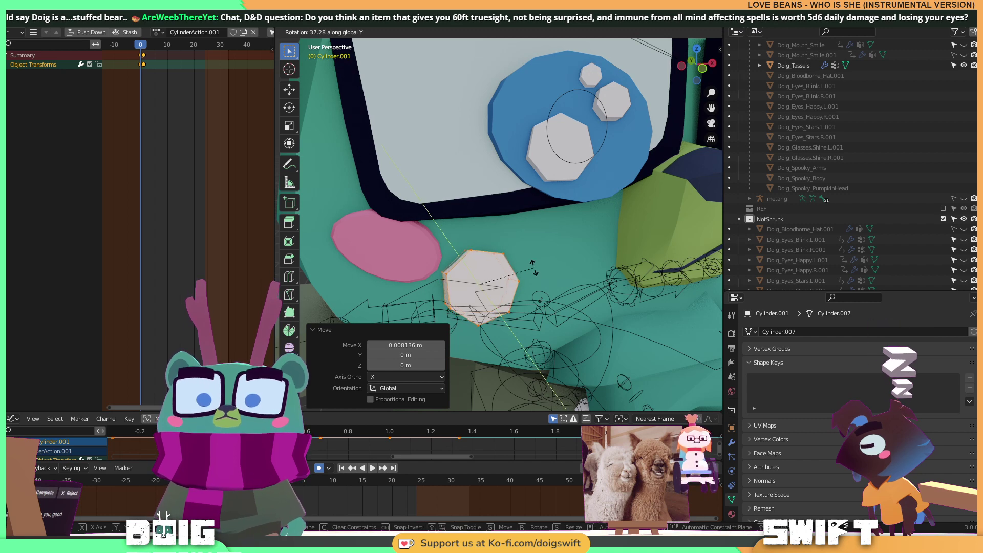
pyautogui.click(519, 262)
# Extrude the piece's top face upward about 0.21 m toward the glasses rim to form a stem.
pyautogui.moveTo(517, 261); pyautogui.dragTo(505, 241, button='middle')
pyautogui.press('3')
pyautogui.click(472, 262)
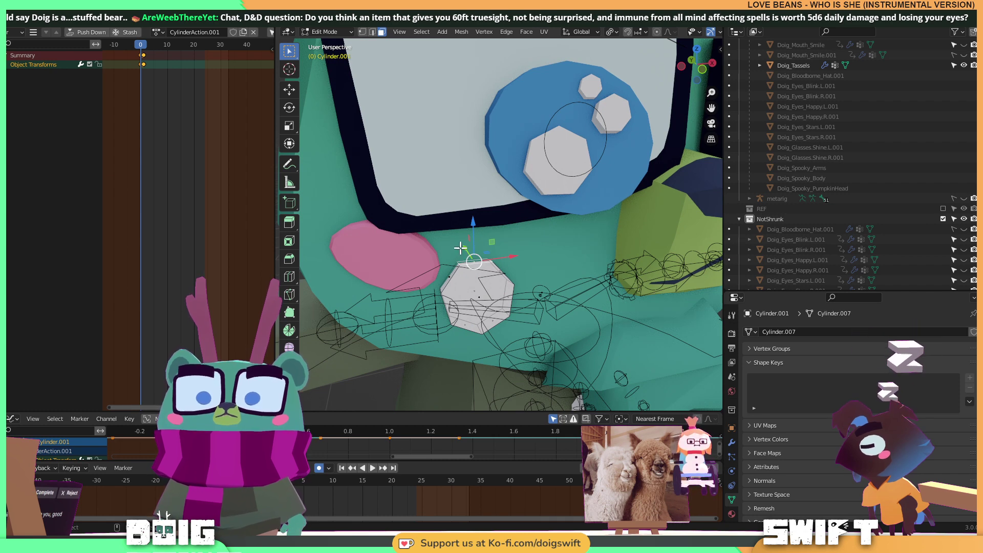
pyautogui.moveTo(460, 248); pyautogui.dragTo(509, 248, button='middle')
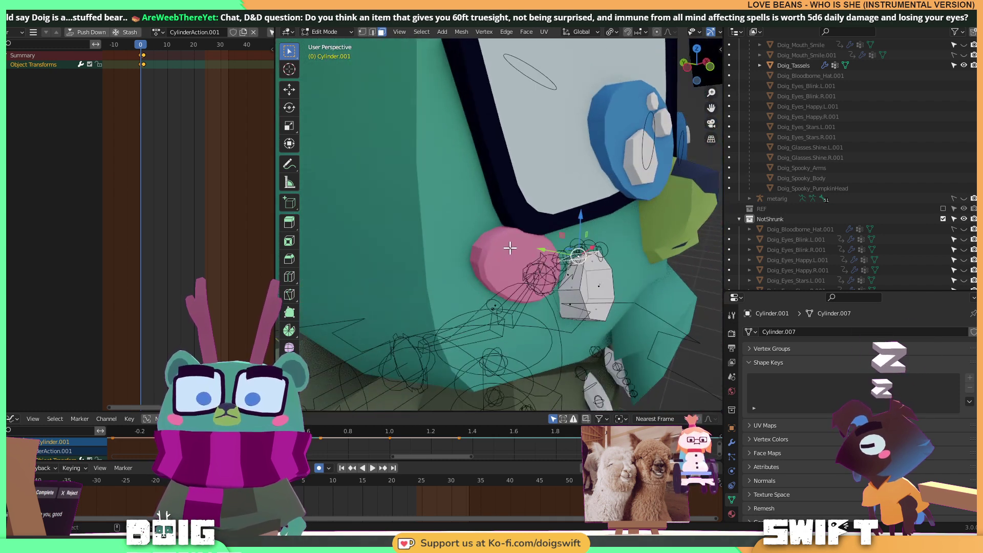
pyautogui.press('e')
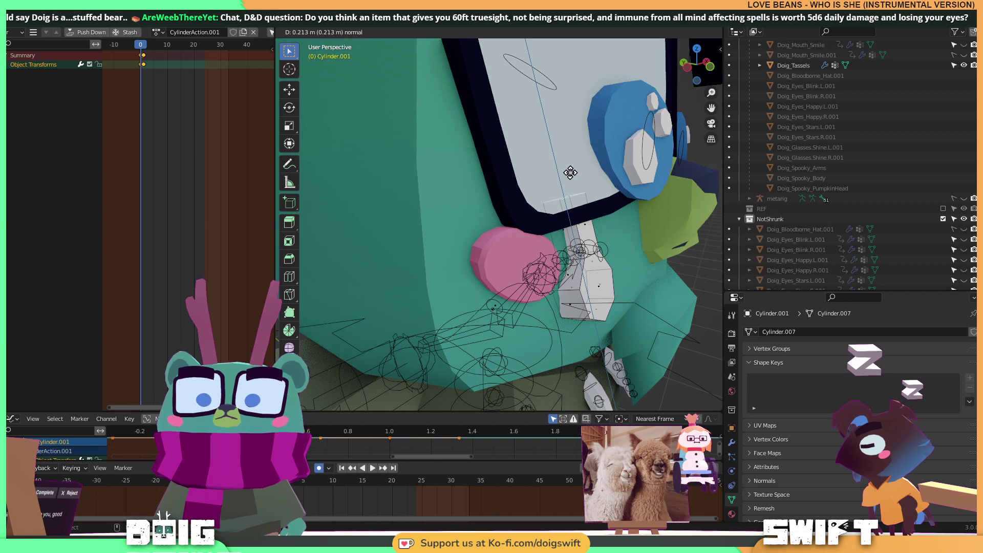
pyautogui.click(571, 173)
pyautogui.moveTo(584, 205); pyautogui.dragTo(556, 212, button='middle')
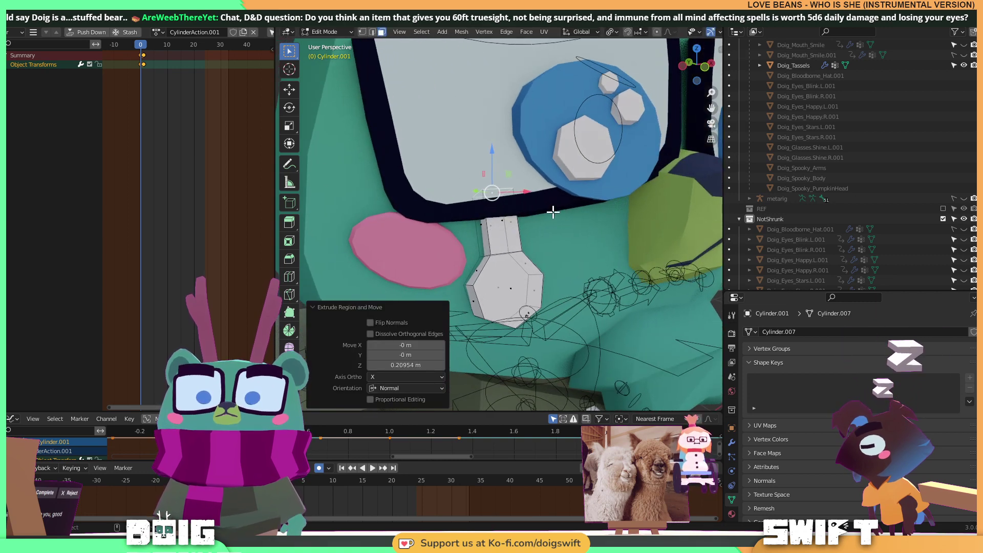
# Select the whole connected teardrop mesh and move it about -0.053 m along Y, out from the face.
pyautogui.hotkey('ctrl', 'l')
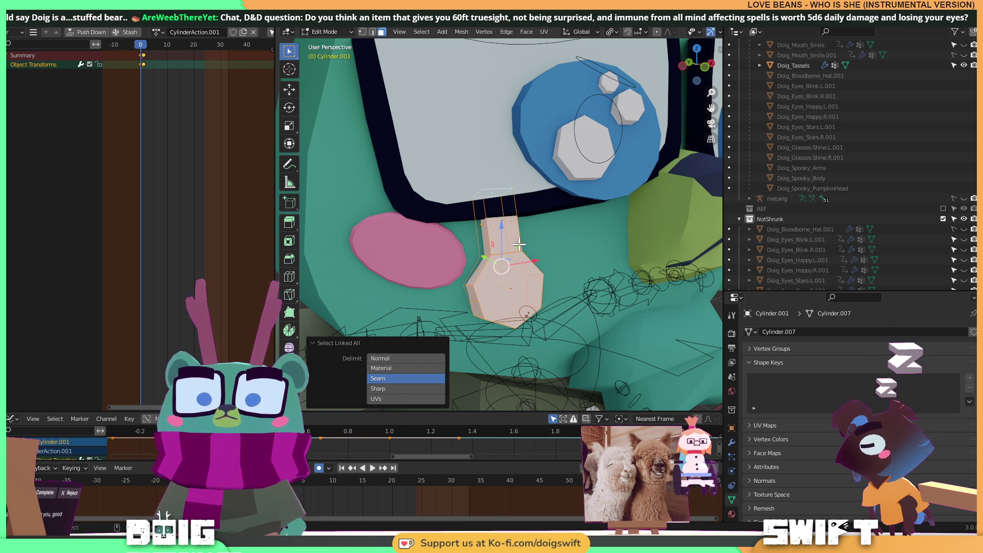
pyautogui.moveTo(521, 213); pyautogui.dragTo(557, 233, button='middle')
pyautogui.press('g')
pyautogui.press('y')
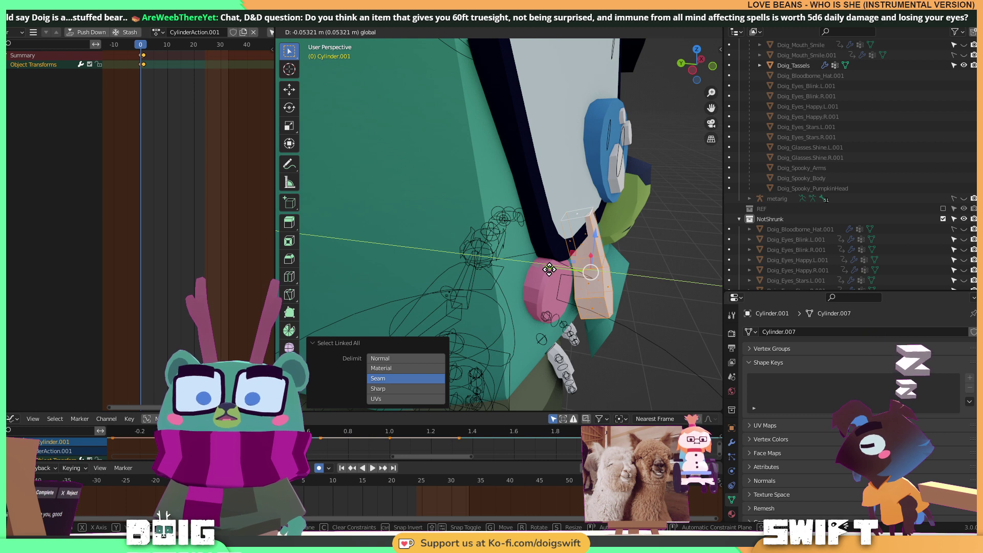
pyautogui.click(549, 269)
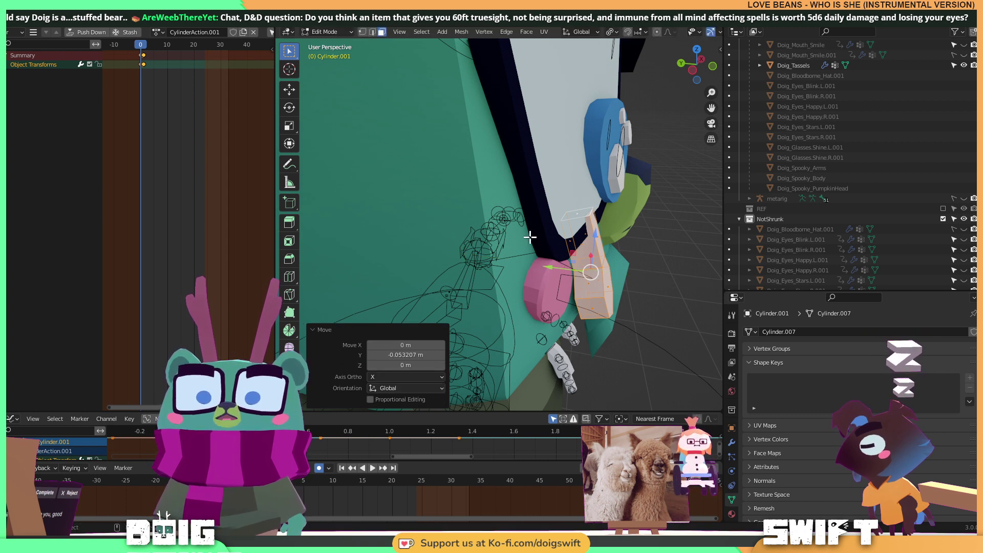
# Trackball-rotate the teardrop mesh by about 3.44° and -16° to align it with the face.
pyautogui.moveTo(557, 224); pyautogui.dragTo(555, 237, button='middle')
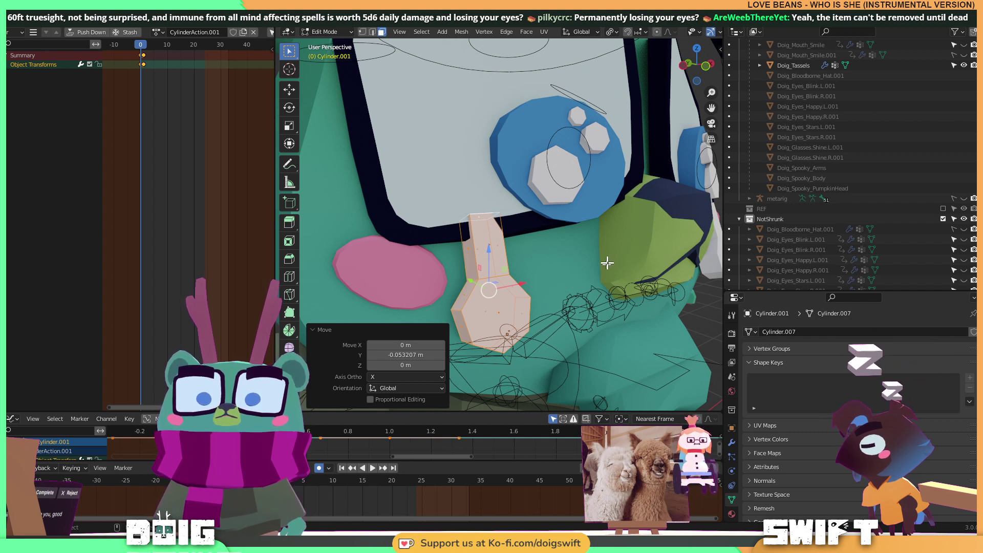
pyautogui.moveTo(518, 248)
pyautogui.mouseDown(button='middle')
pyautogui.moveTo(509, 259)
pyautogui.moveTo(513, 244)
pyautogui.mouseUp(button='middle')
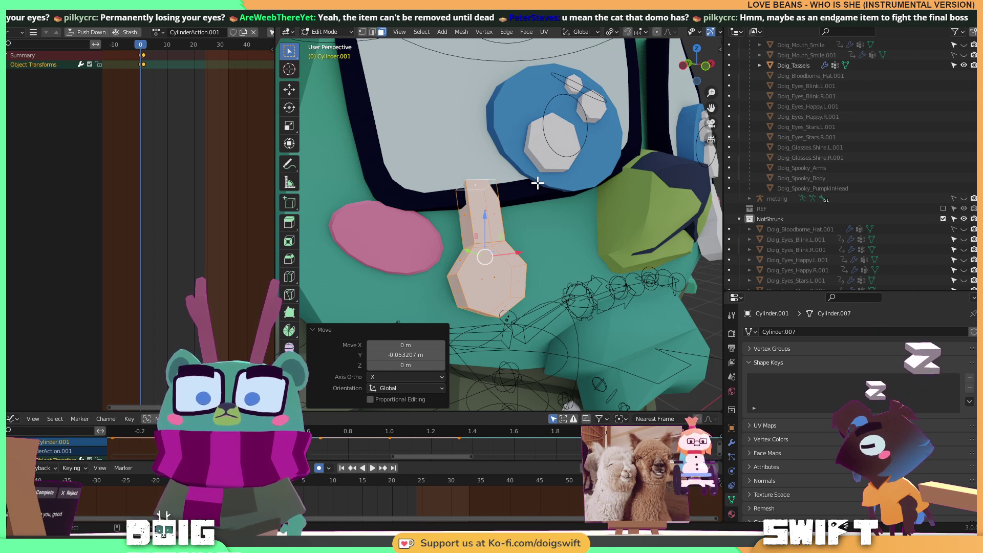
pyautogui.moveTo(528, 266); pyautogui.dragTo(522, 270, button='middle')
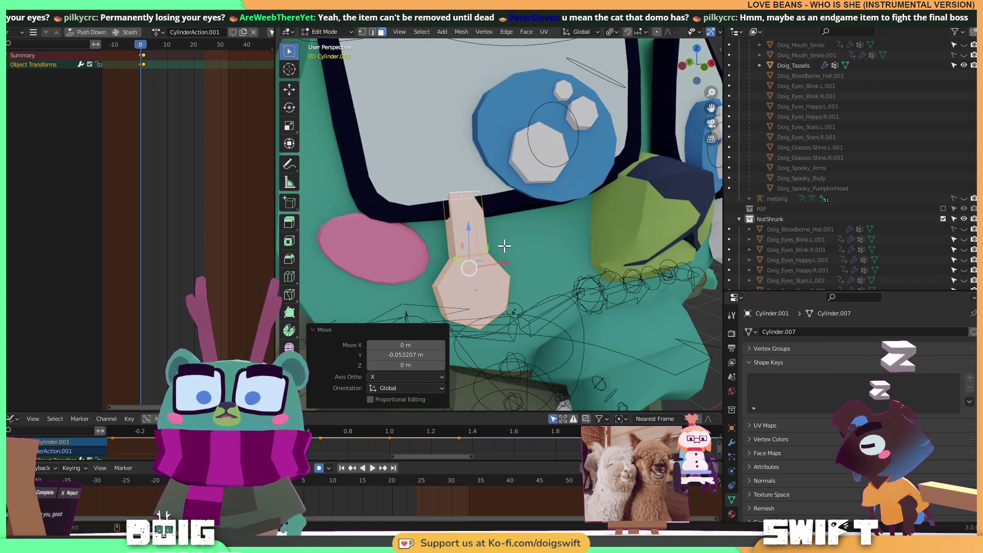
pyautogui.press('r')
pyautogui.press('r')
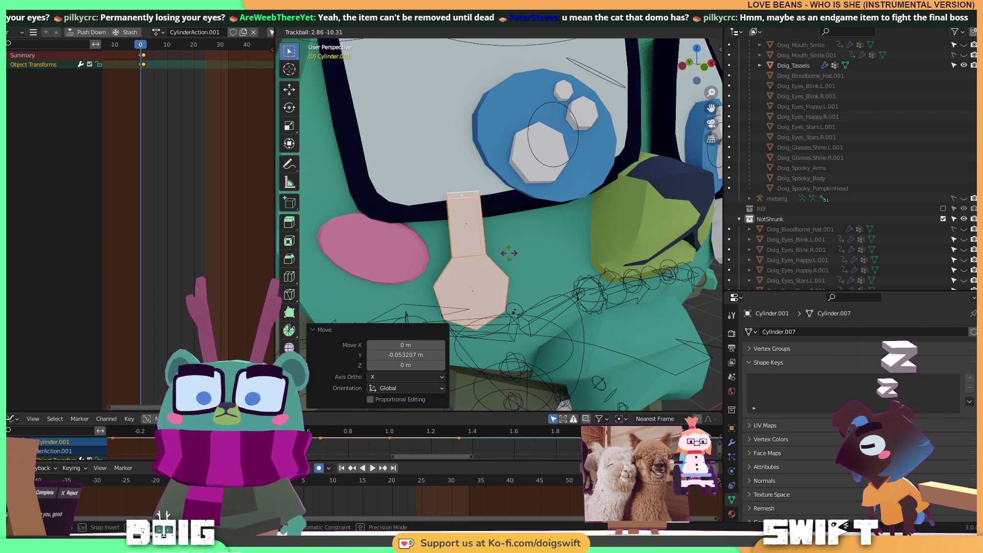
pyautogui.click(504, 254)
pyautogui.moveTo(502, 225); pyautogui.dragTo(491, 225, button='middle')
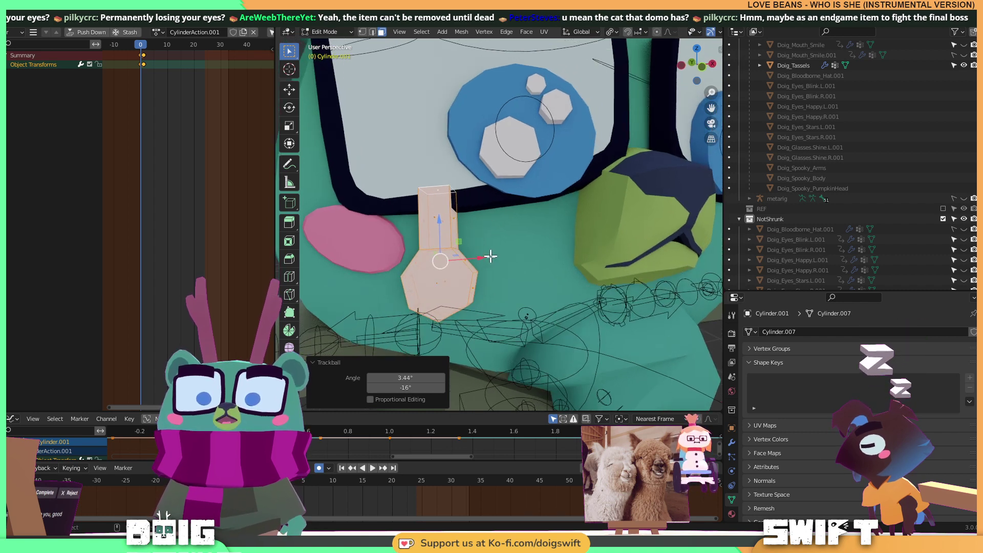
# Trackball-rotate the teardrop mesh again by about 2.86° and 12°.
pyautogui.moveTo(498, 279); pyautogui.dragTo(461, 268, button='middle')
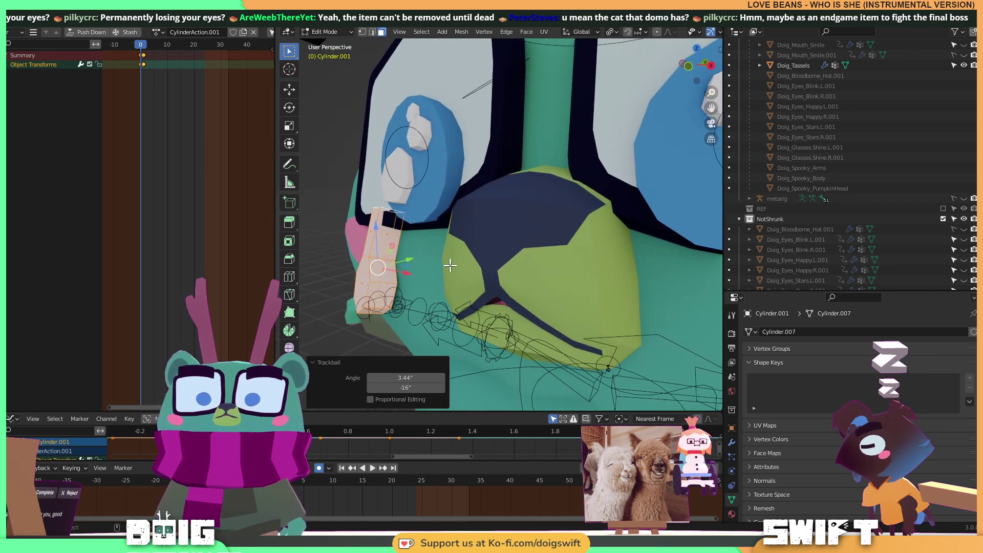
pyautogui.moveTo(445, 272); pyautogui.dragTo(477, 256, button='middle')
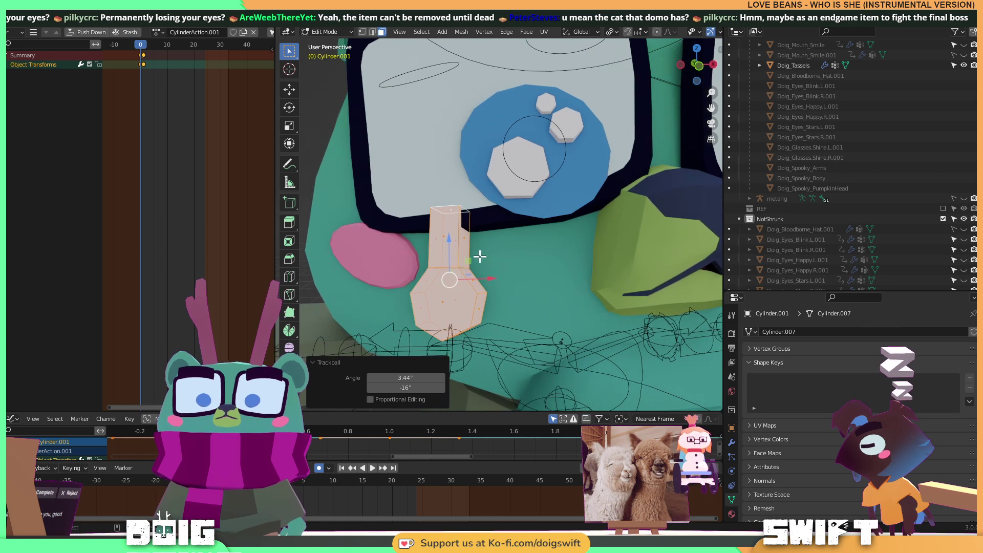
pyautogui.press('r')
pyautogui.press('r')
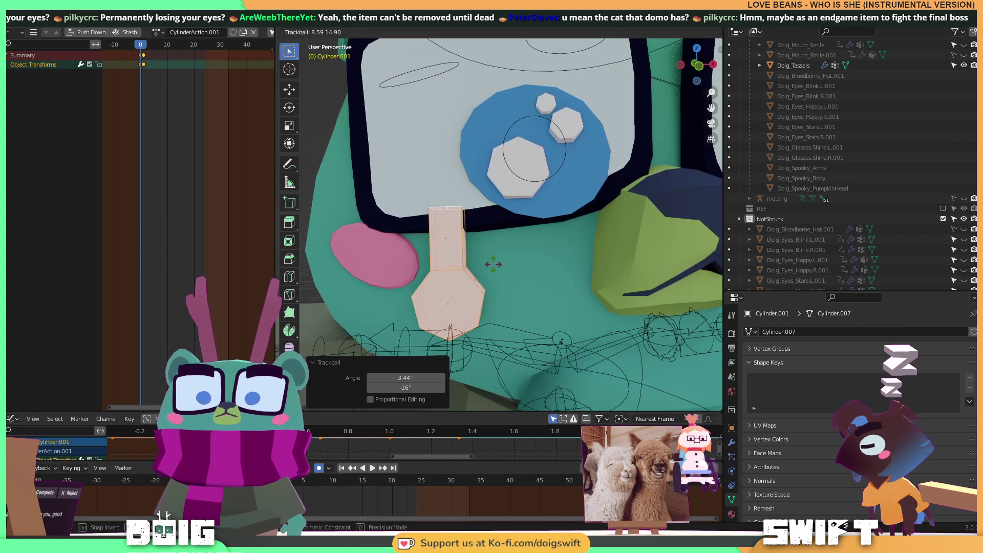
pyautogui.click(490, 259)
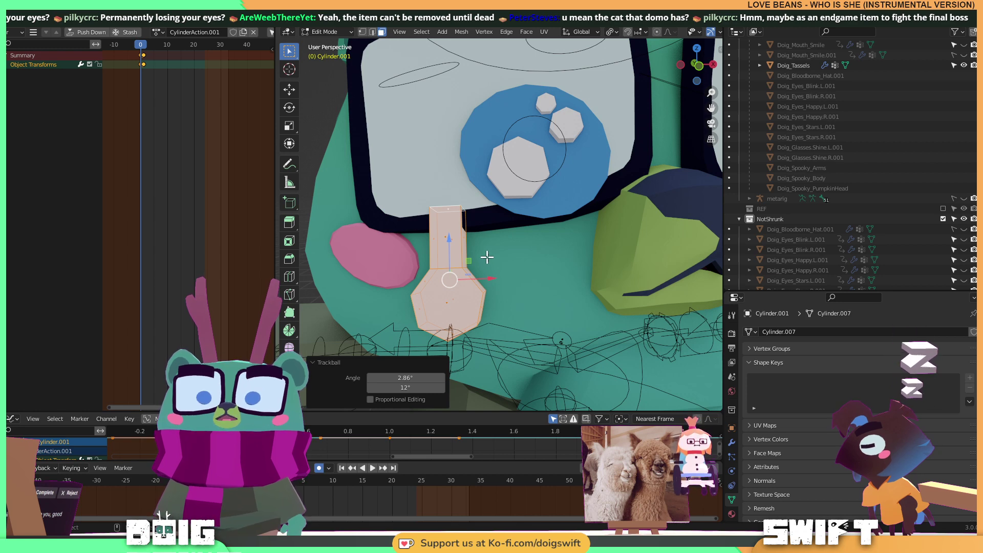
# Move the teardrop mesh about 0.021 m along Y, back toward the face.
pyautogui.moveTo(494, 277); pyautogui.dragTo(538, 261, button='middle')
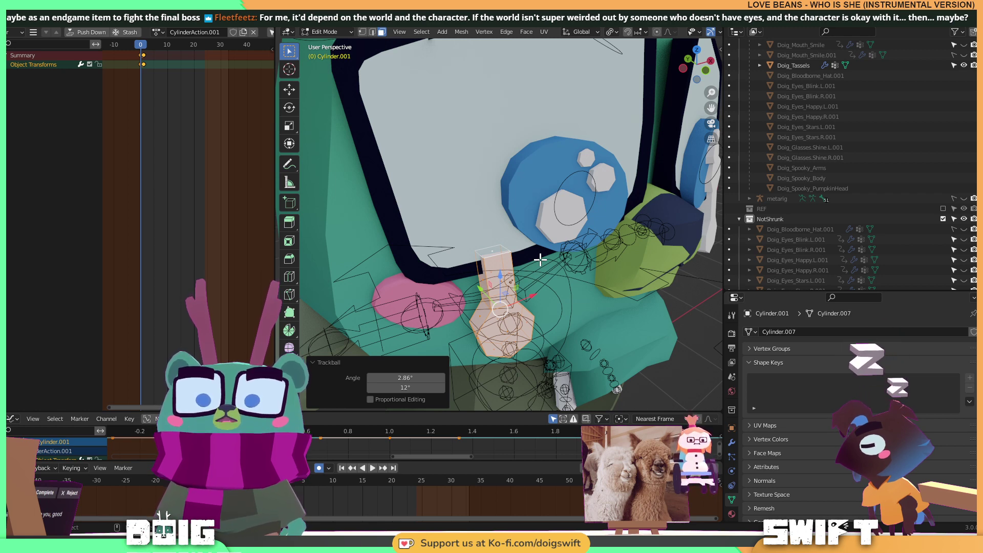
pyautogui.moveTo(530, 260); pyautogui.dragTo(535, 292, button='middle')
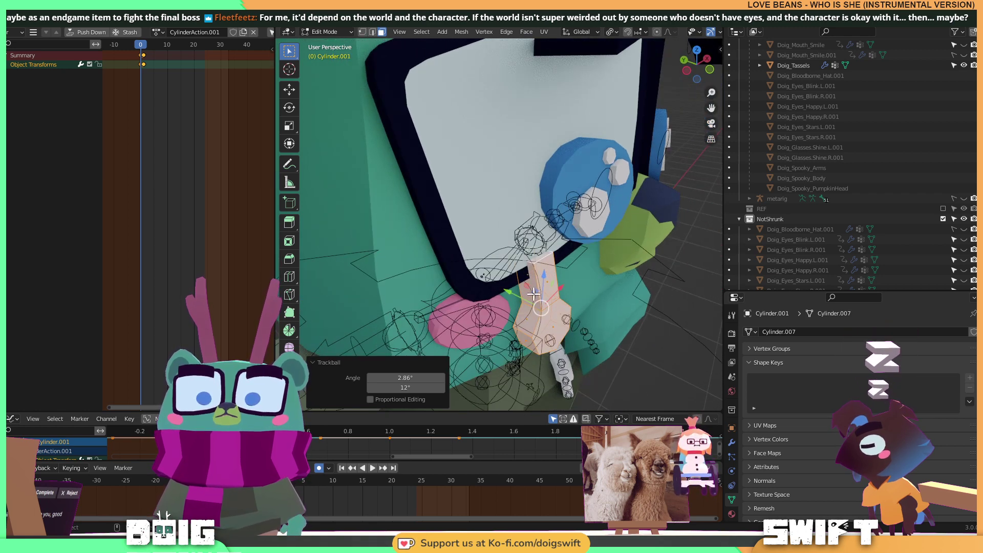
pyautogui.press('g')
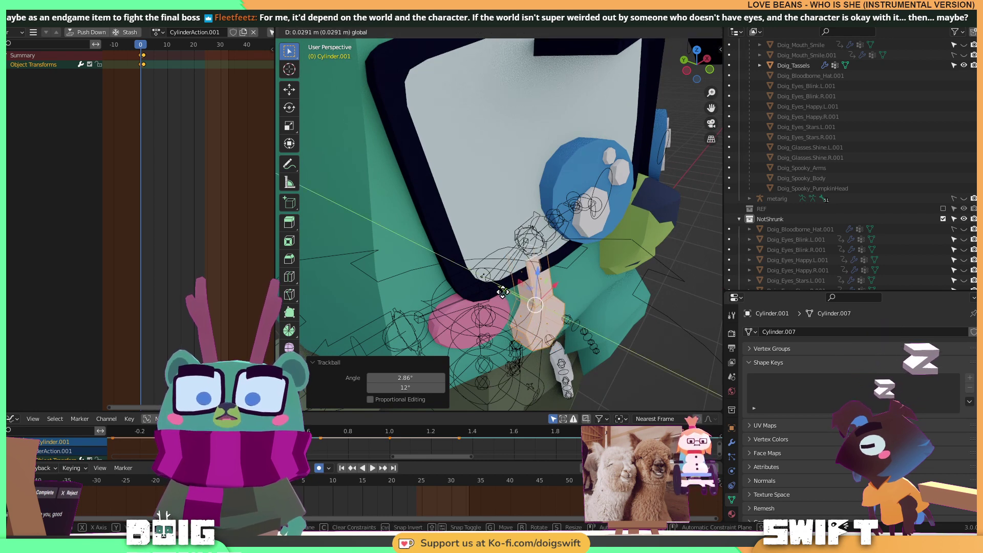
pyautogui.click(504, 288)
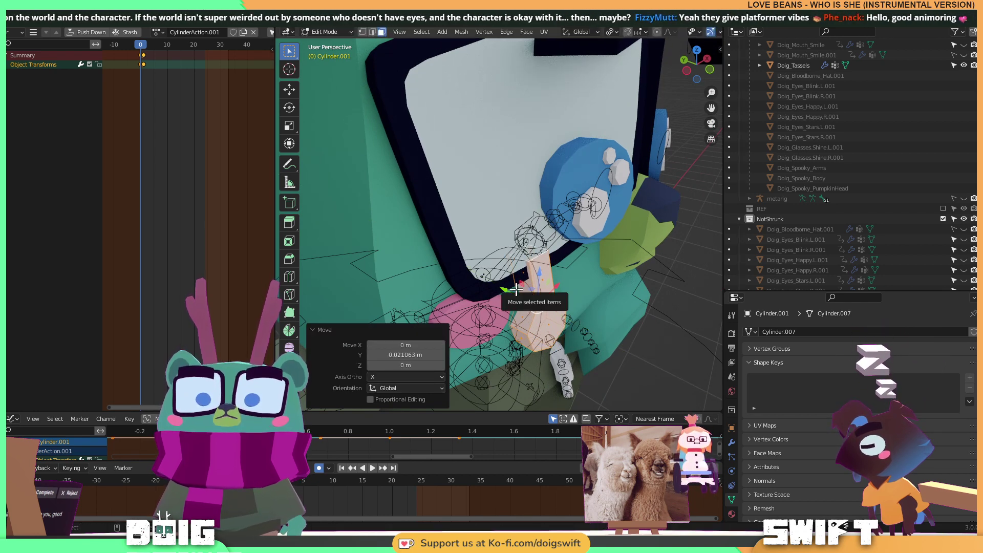
# Trackball-rotate the teardrop mesh by 9.17° and -5.73° to align it with the cheek.
pyautogui.moveTo(582, 259); pyautogui.dragTo(543, 237, button='middle')
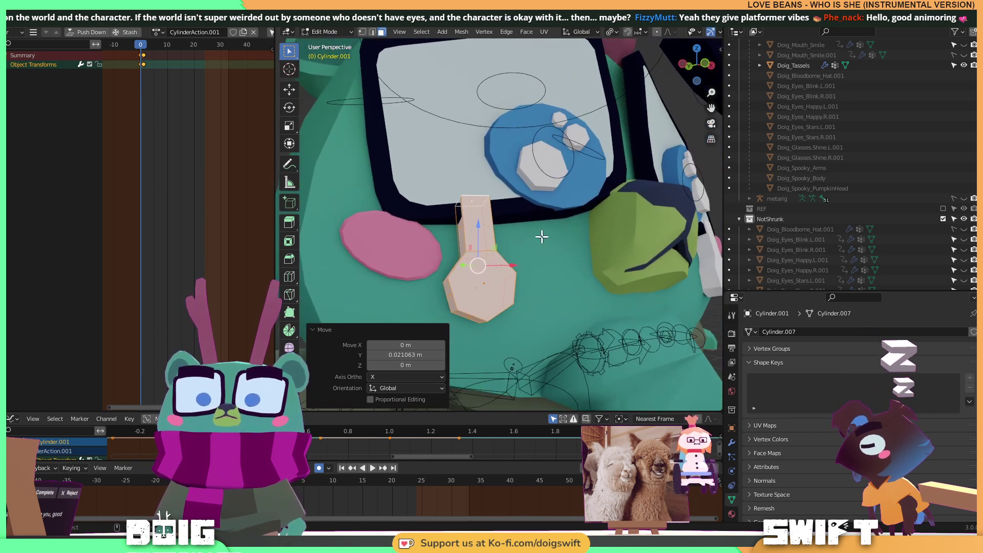
pyautogui.press('r')
pyautogui.press('r')
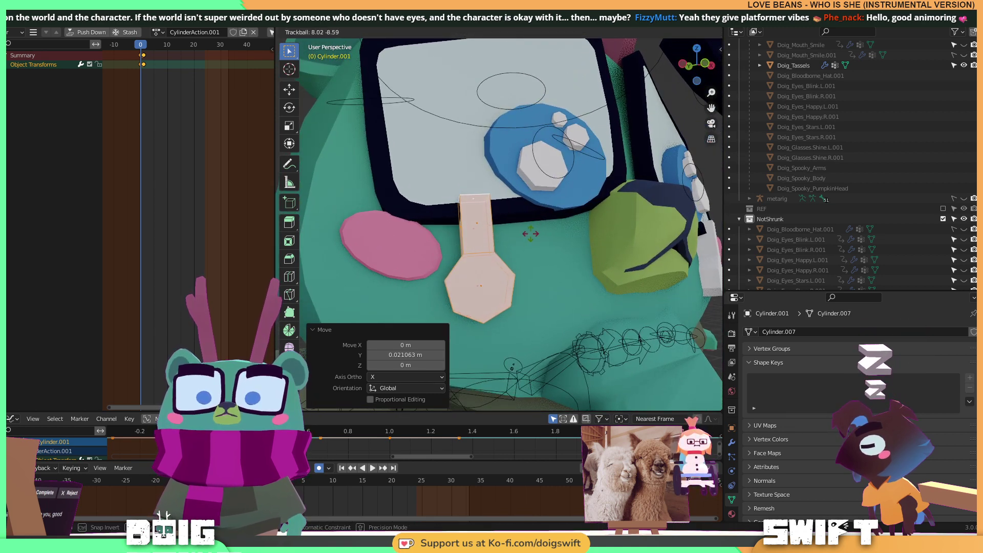
pyautogui.click(532, 231)
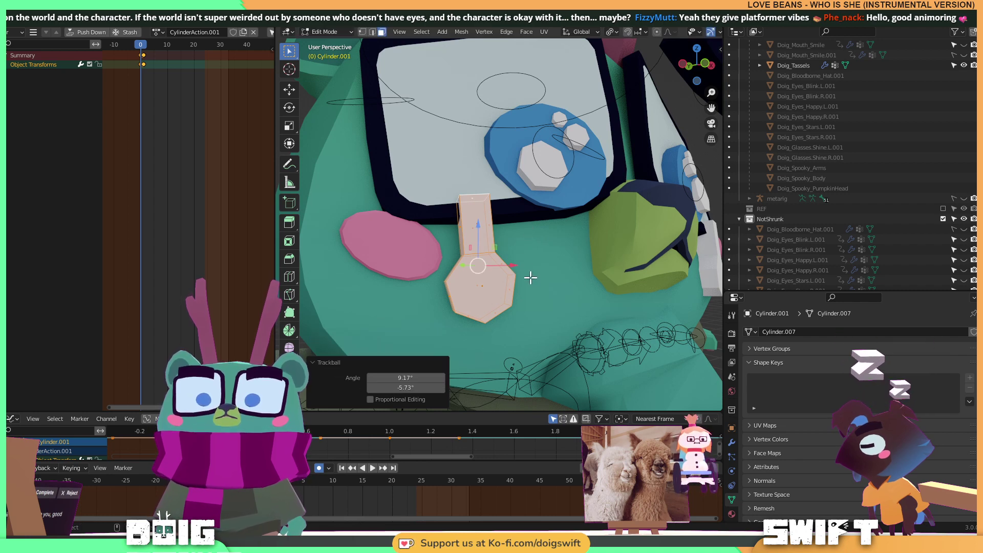
# Rotate the teardrop mesh in the view plane by -2.54° and again by about 0.58°.
pyautogui.scroll(-2, 531, 262)
pyautogui.moveTo(536, 262); pyautogui.dragTo(480, 268, button='middle')
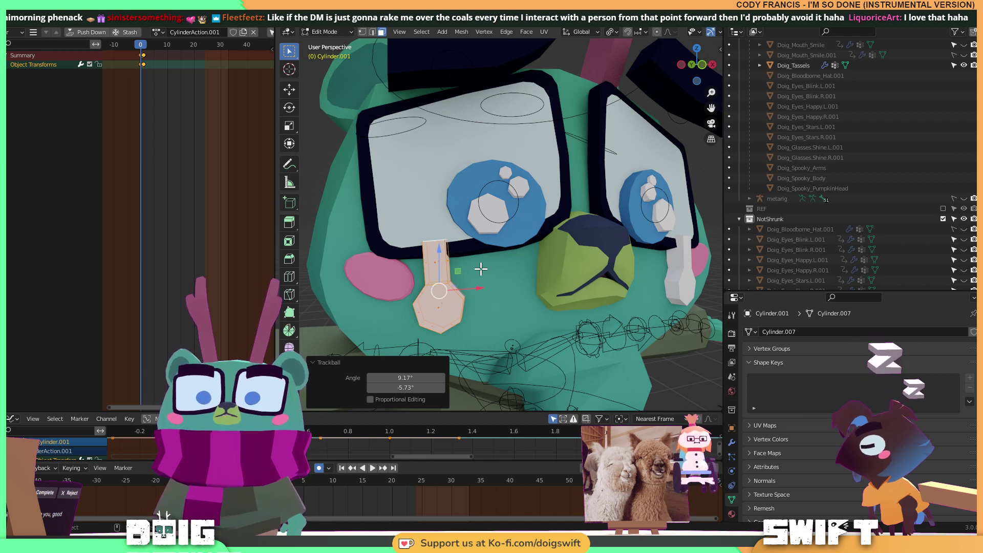
pyautogui.moveTo(446, 222); pyautogui.dragTo(478, 229, button='middle')
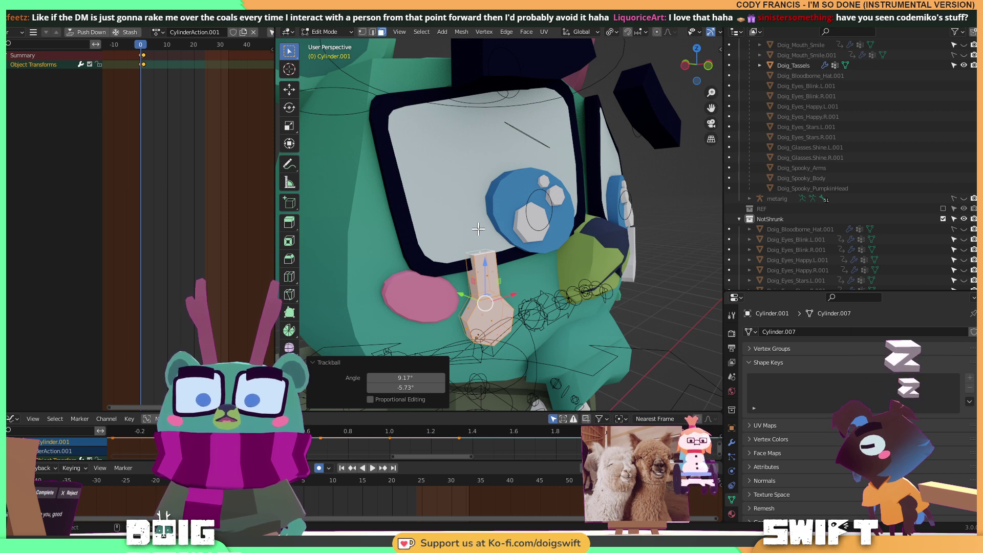
pyautogui.moveTo(499, 247); pyautogui.dragTo(479, 262, button='middle')
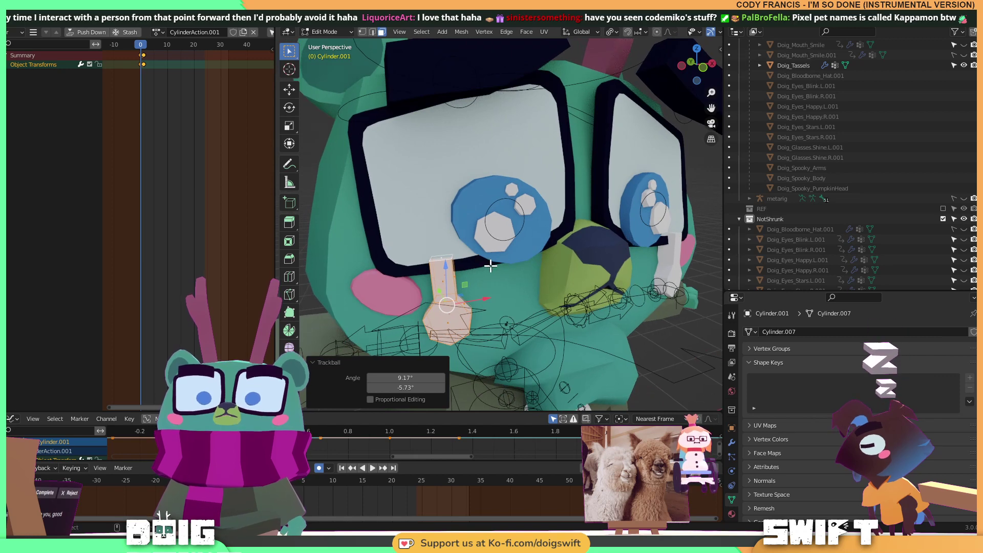
pyautogui.press('r')
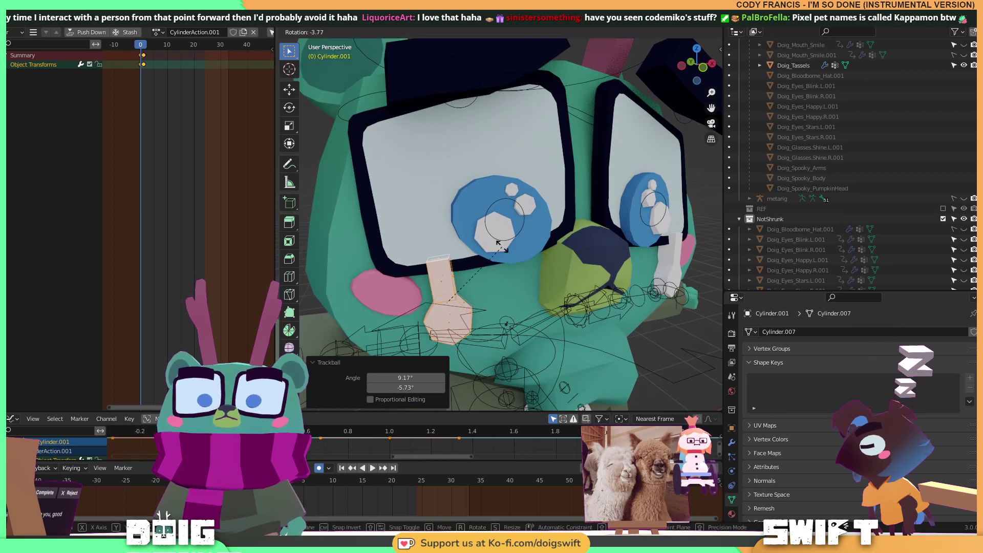
pyautogui.click(509, 241)
pyautogui.press('r')
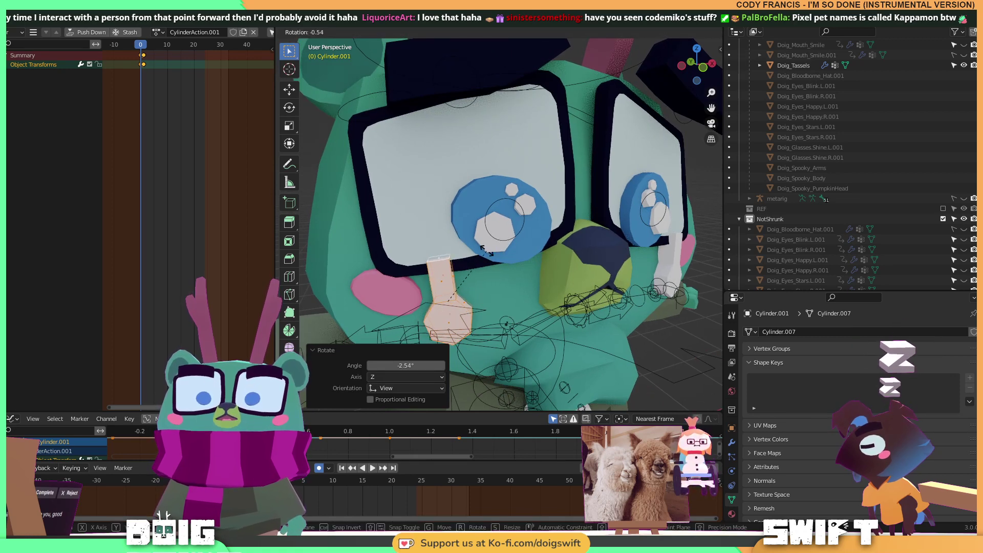
pyautogui.click(485, 251)
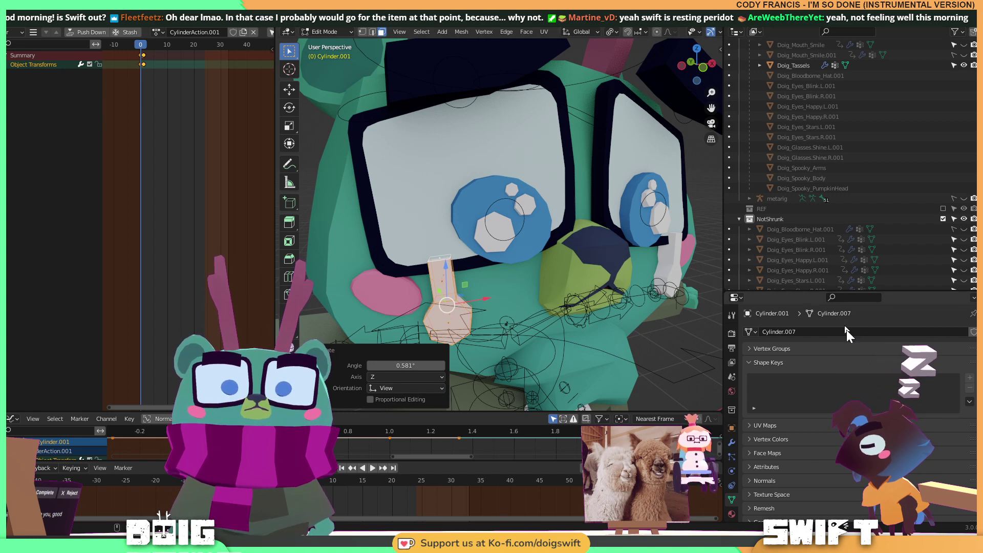
# Switch to the Unity editor, find the floating camera model outside the rooms and select its parent object CameraBox.
pyautogui.click(486, 533)
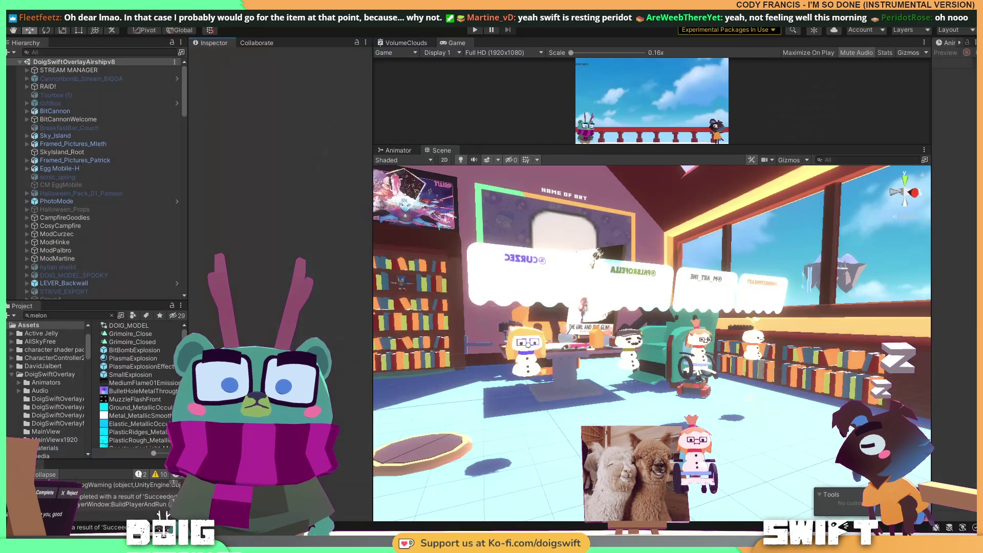
pyautogui.moveTo(492, 343); pyautogui.dragTo(571, 353, button='right')
pyautogui.scroll(2, 574, 370)
pyautogui.scroll(5, 574, 370)
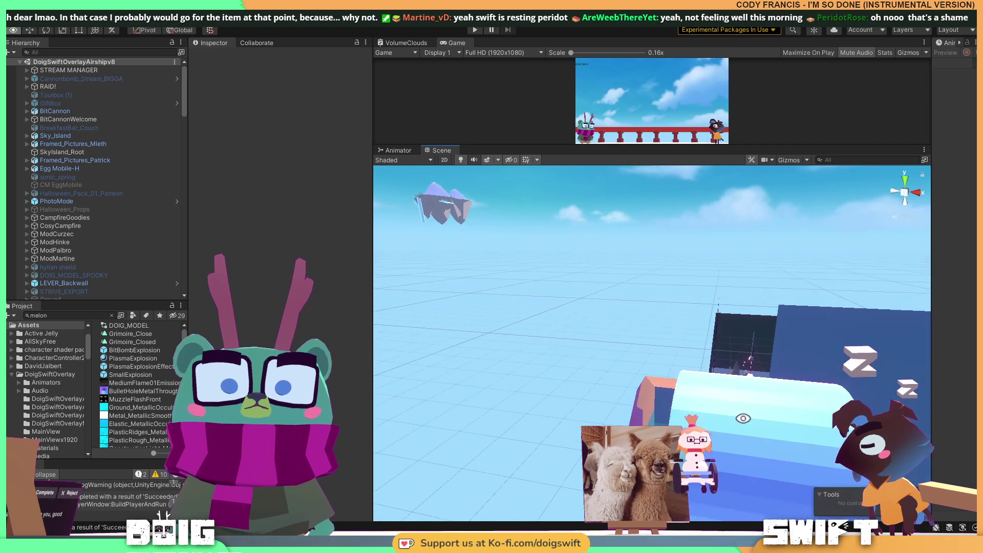
pyautogui.moveTo(706, 417); pyautogui.dragTo(705, 376, button='middle')
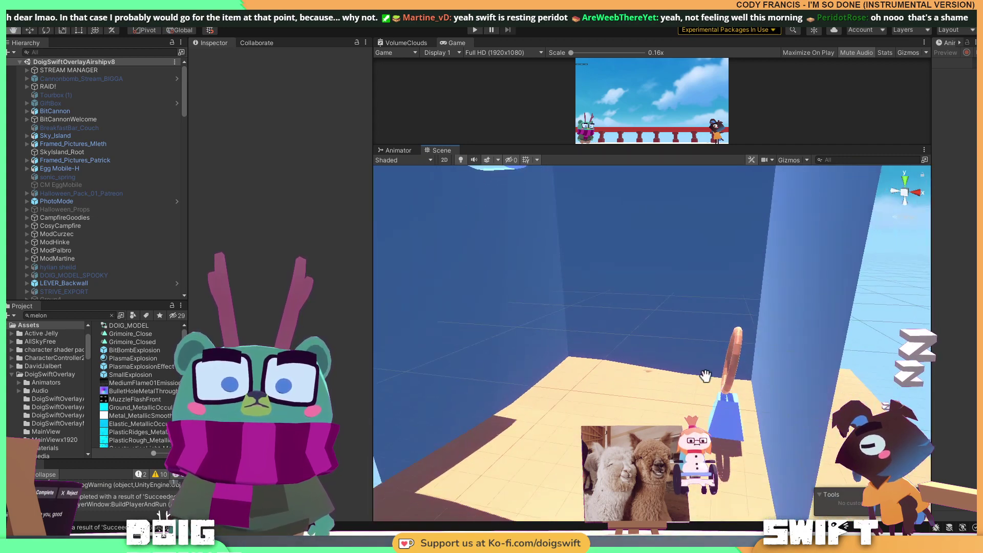
pyautogui.moveTo(706, 377); pyautogui.dragTo(605, 339, button='right')
pyautogui.scroll(5, 714, 342)
pyautogui.scroll(-3, 714, 343)
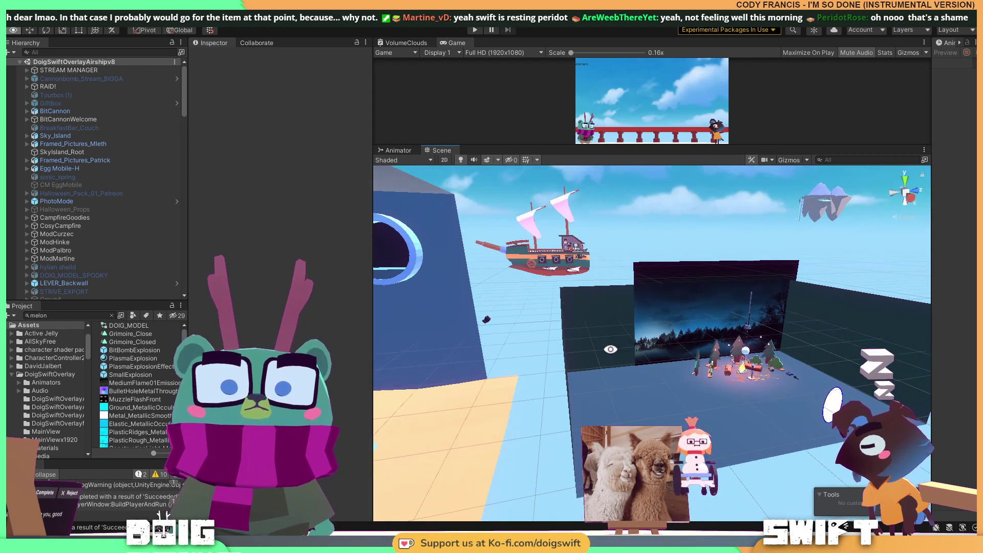
pyautogui.scroll(3, 714, 343)
pyautogui.moveTo(714, 343); pyautogui.dragTo(674, 336, button='middle')
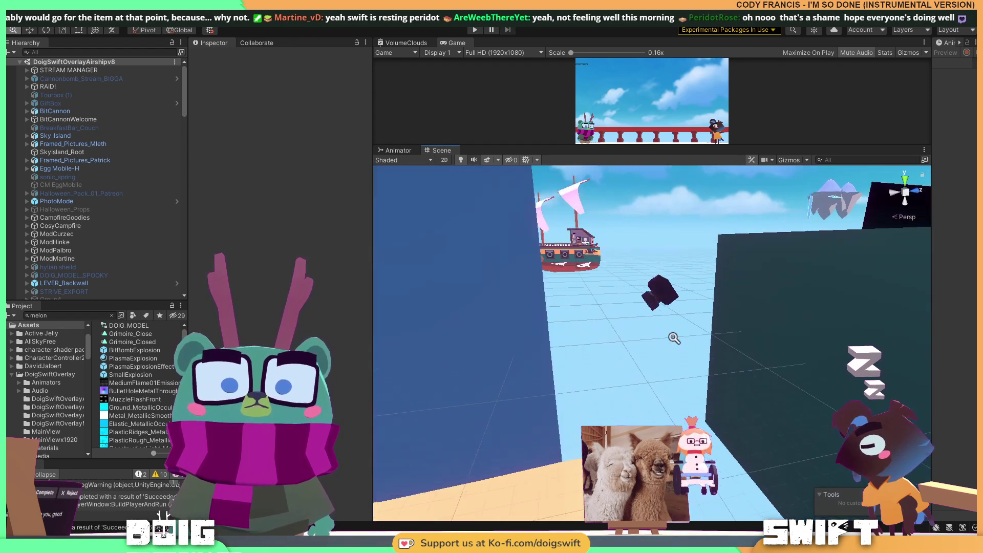
pyautogui.click(665, 288)
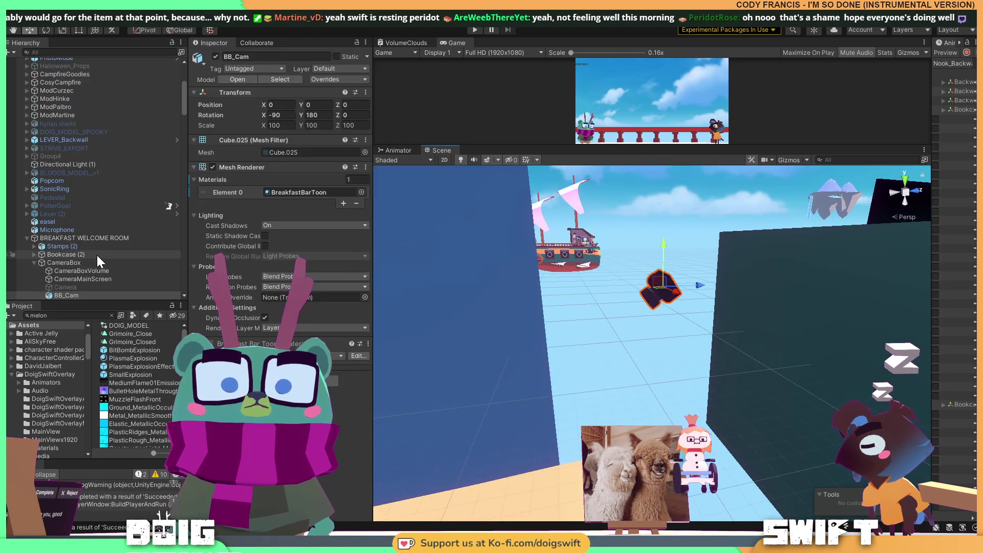
pyautogui.scroll(-3, 97, 255)
pyautogui.click(73, 201)
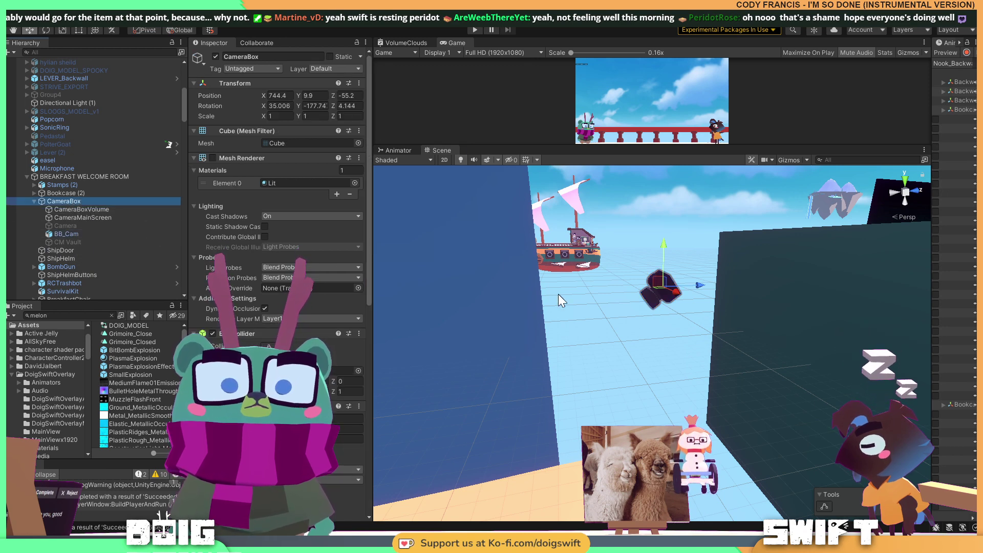
# Review the components attached to CameraBox, including its Box Collider and Rigidbody.
pyautogui.scroll(-3, 630, 325)
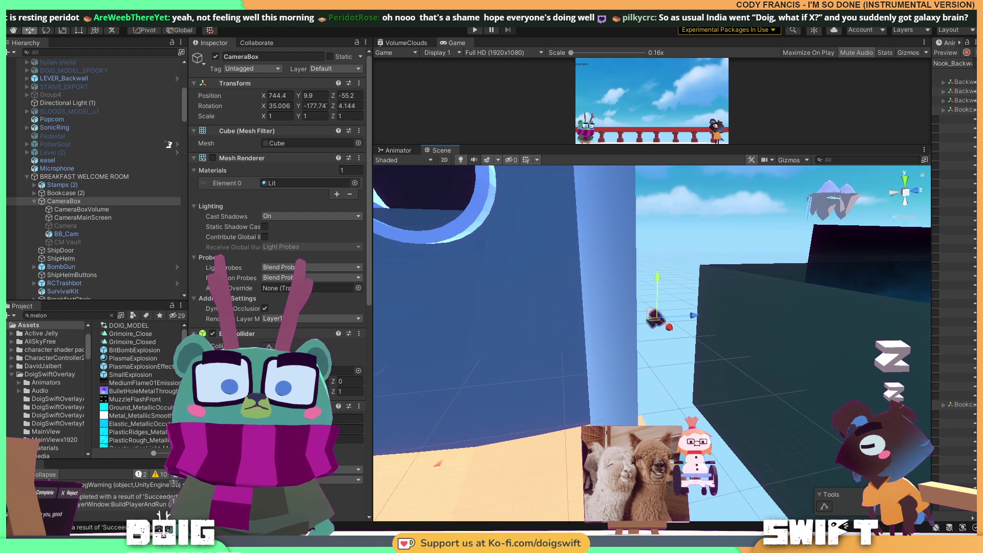
pyautogui.scroll(-5, 279, 205)
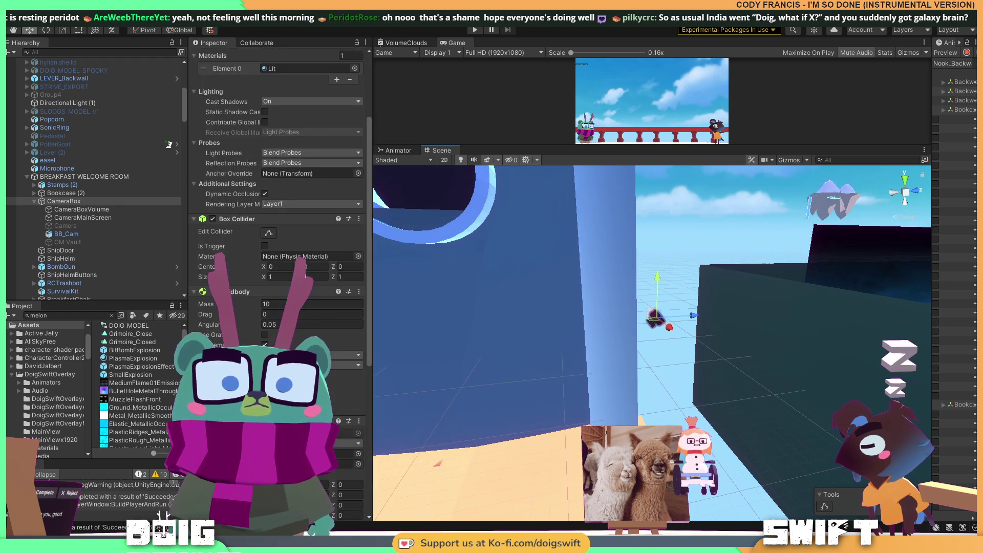
pyautogui.scroll(5, 279, 205)
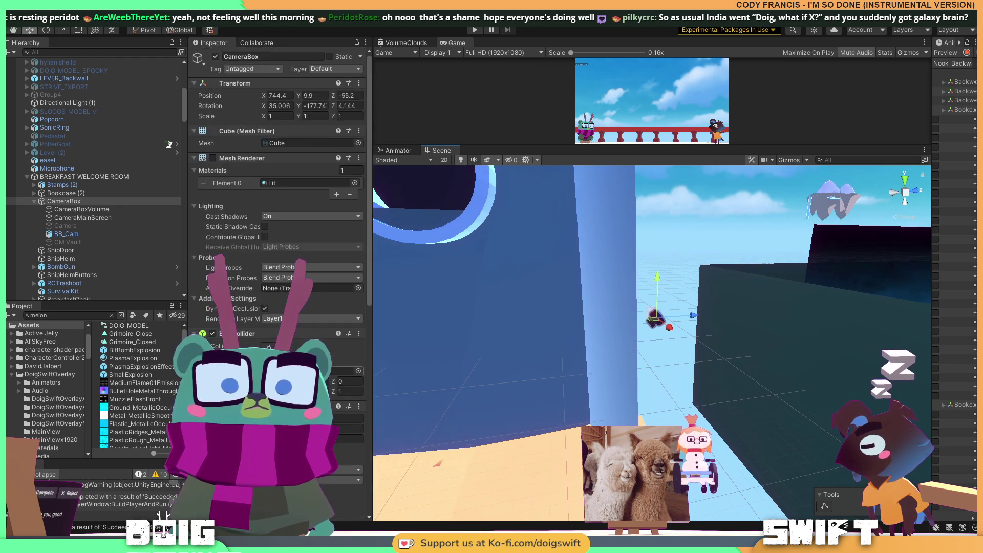
# Try duplicating CameraBox and moving the copy along X to about 344.2.
pyautogui.hotkey('ctrl', 'd')
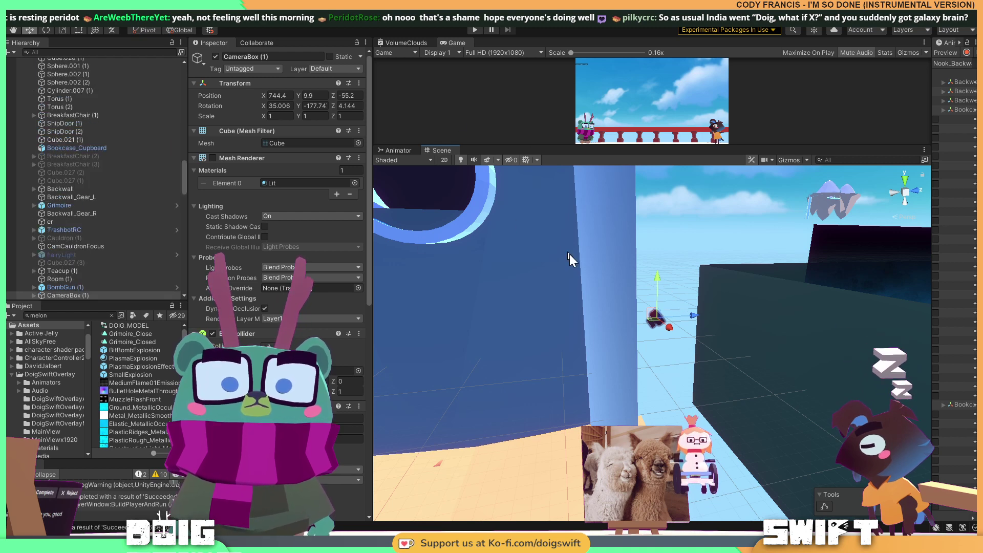
pyautogui.moveTo(668, 331); pyautogui.dragTo(567, 264)
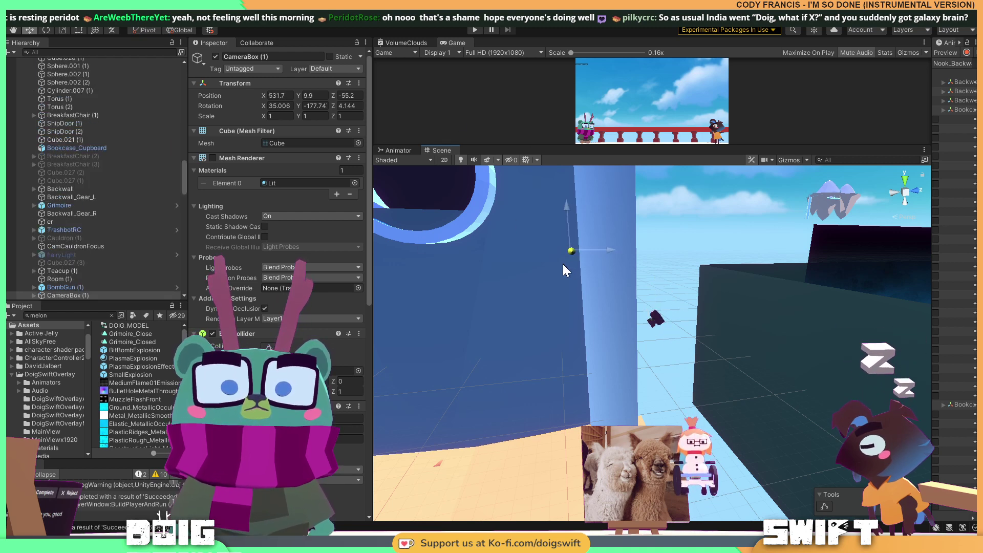
pyautogui.scroll(-4, 103, 238)
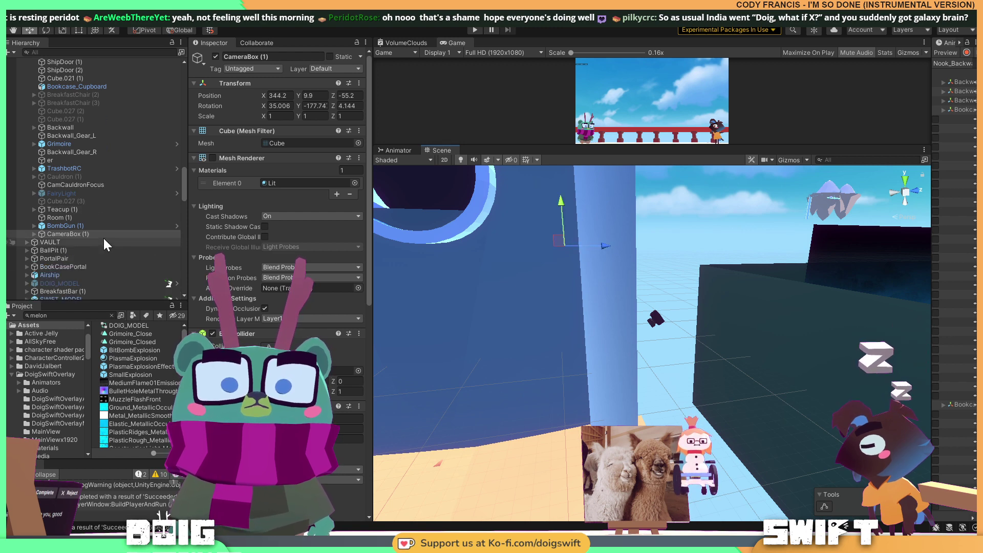
pyautogui.scroll(-6, 235, 282)
pyautogui.scroll(3, 235, 282)
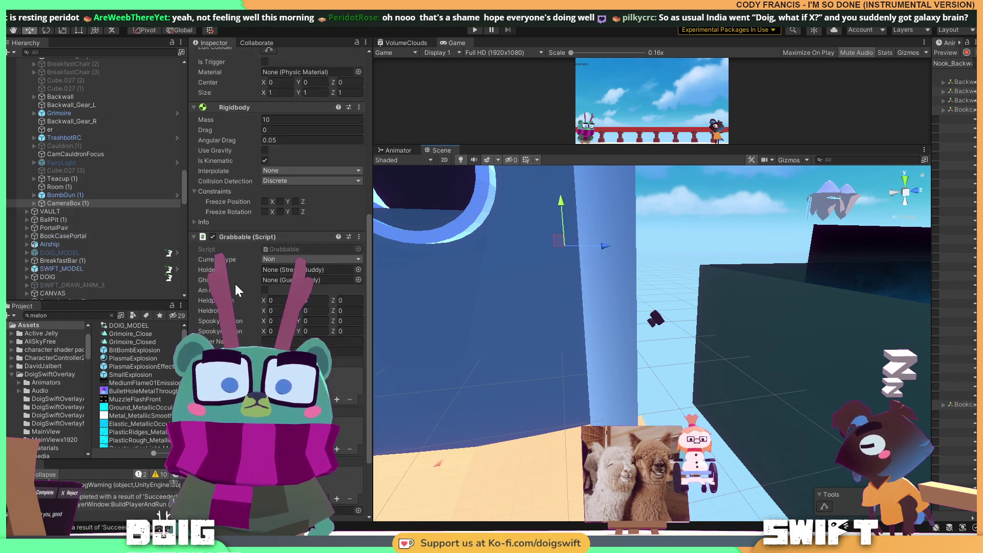
pyautogui.scroll(5, 261, 270)
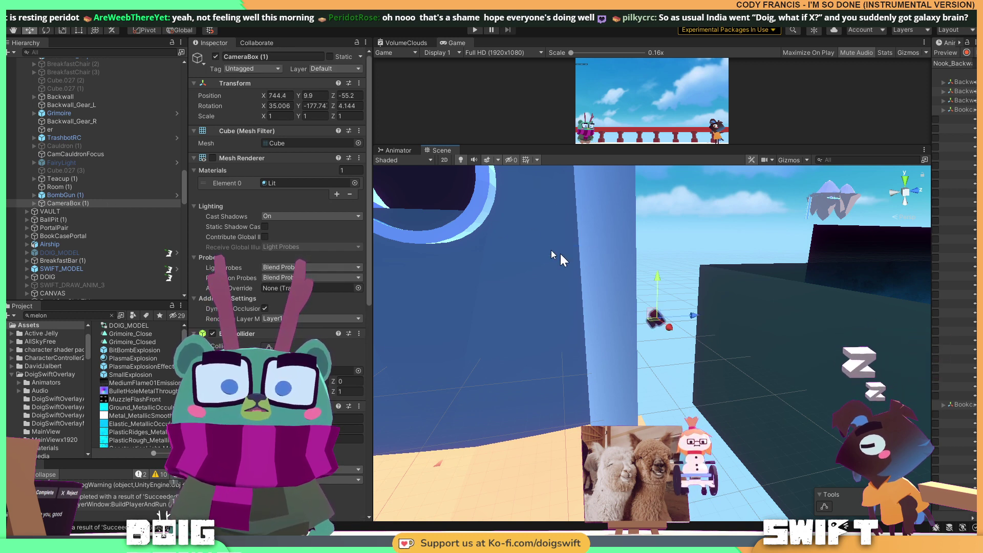
pyautogui.click(600, 269)
# Search the scene hierarchy for "camera".
pyautogui.click(104, 52)
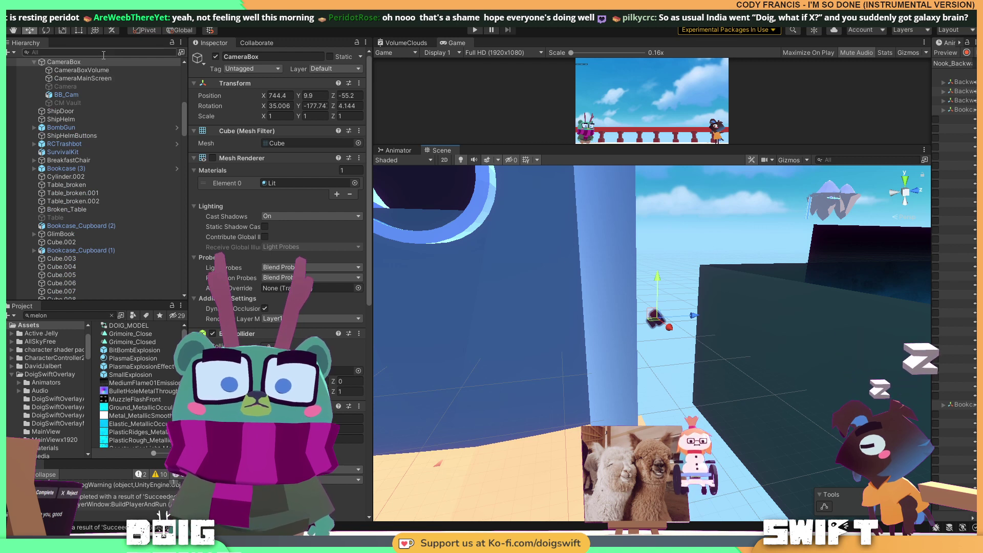
pyautogui.scroll(2, 98, 78)
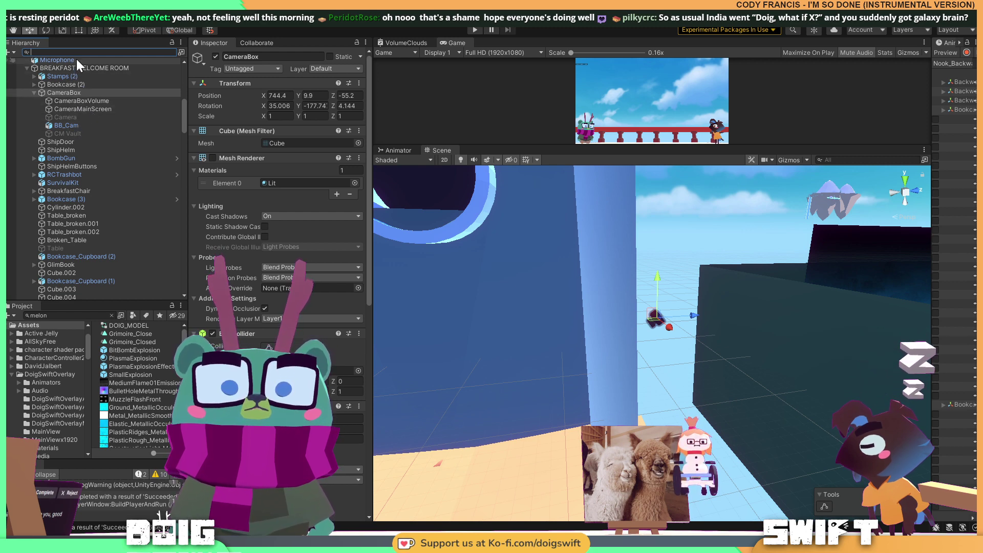
pyautogui.write('camera')
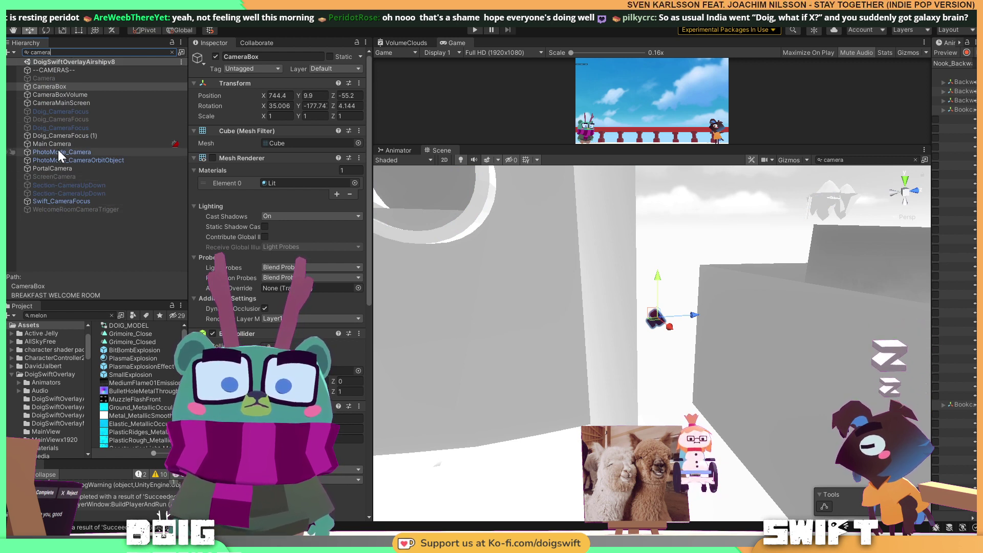
# Search the project assets for "camera", look through the matches and select CameraBox in the filtered hierarchy.
pyautogui.click(75, 314)
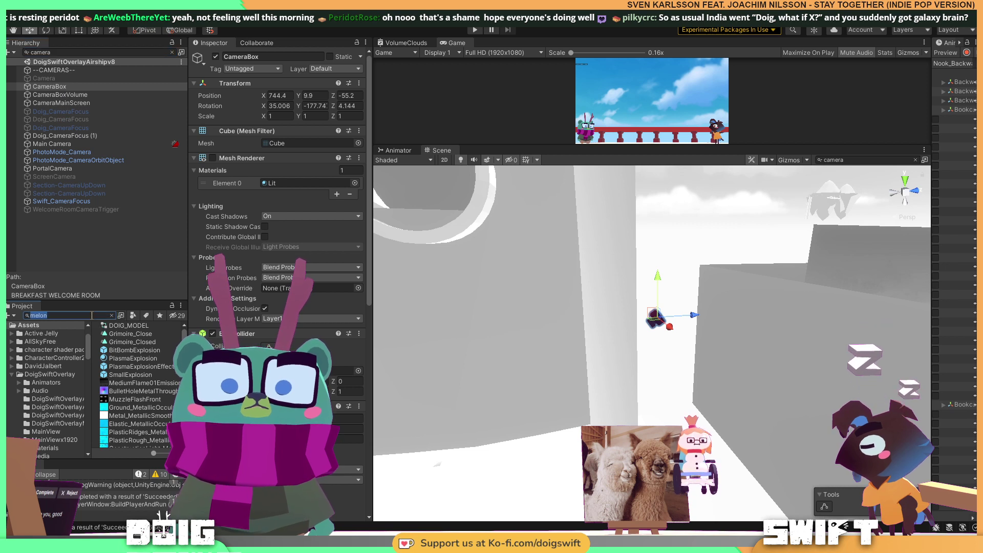
pyautogui.write('camera')
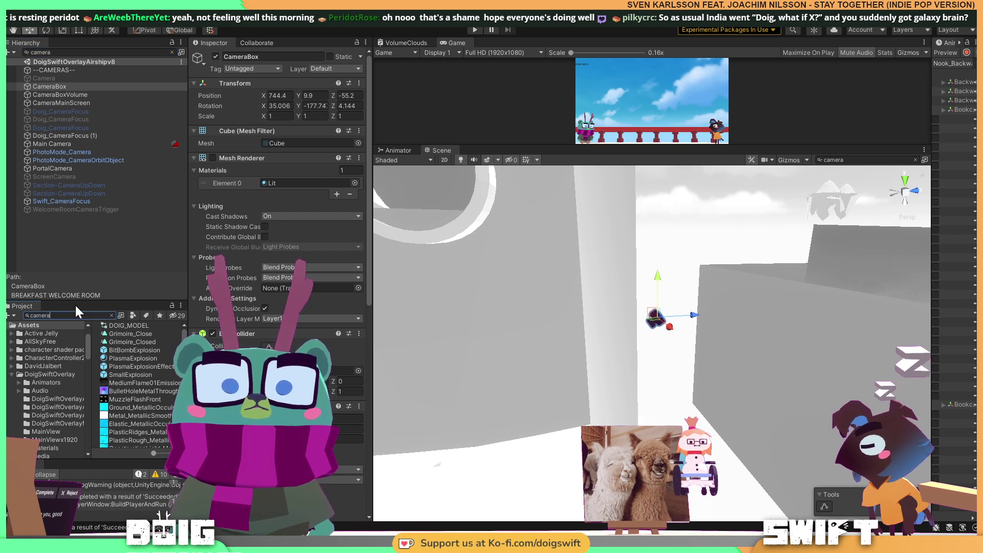
pyautogui.scroll(-5, 180, 342)
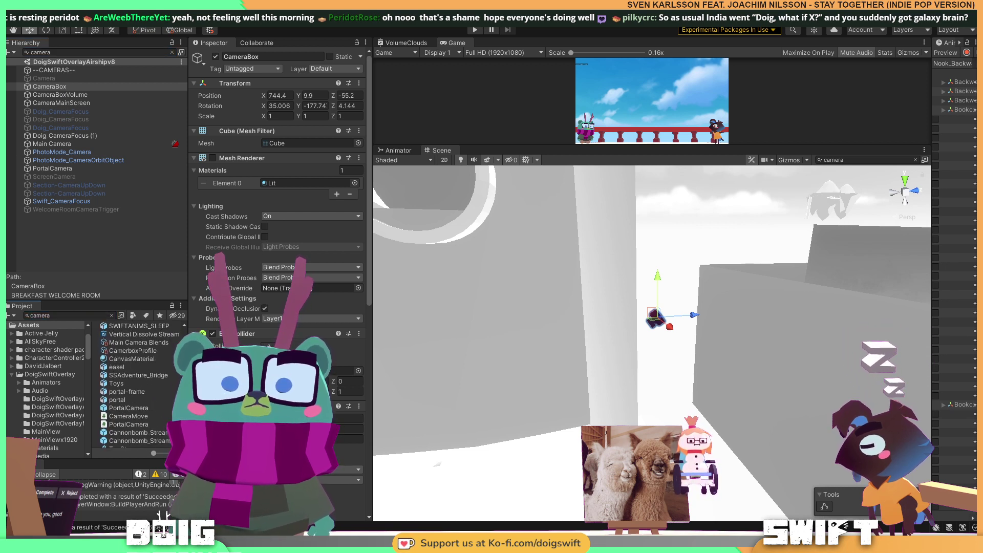
pyautogui.scroll(-5, 138, 386)
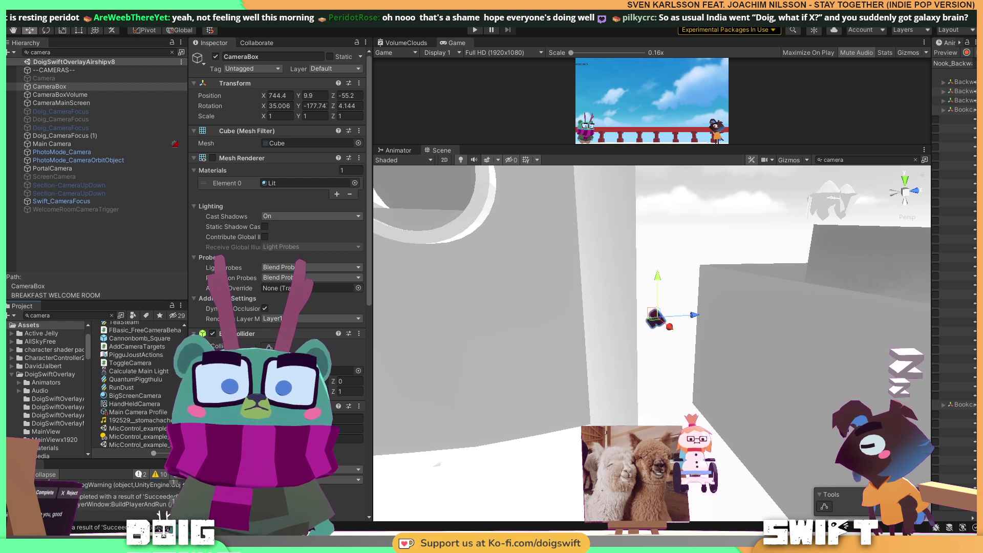
pyautogui.scroll(-5, 141, 384)
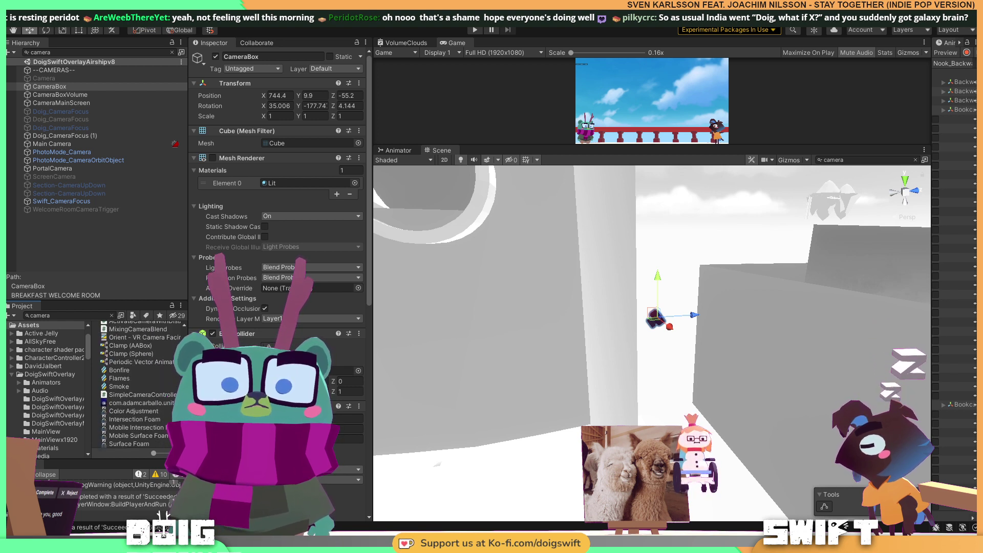
pyautogui.scroll(10, 138, 384)
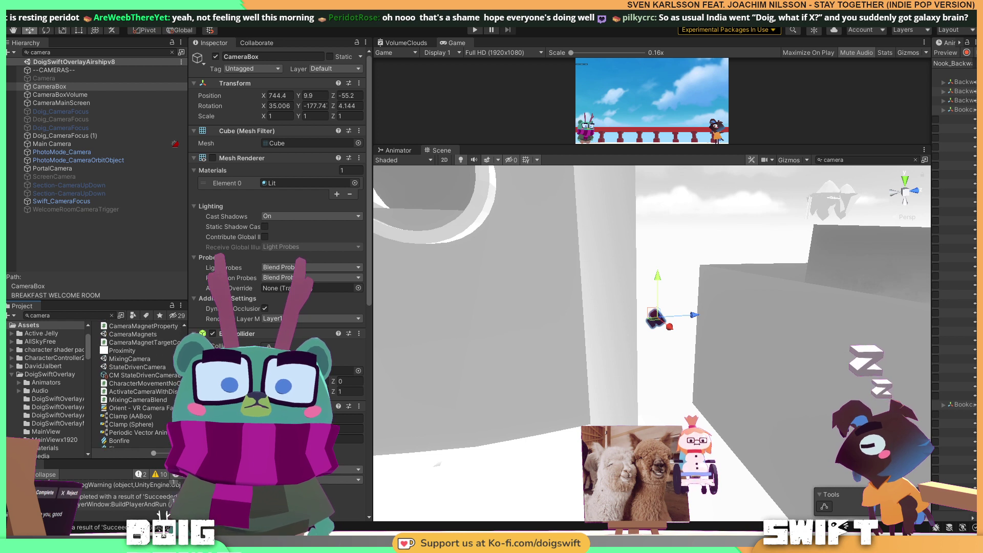
pyautogui.scroll(3, 138, 384)
pyautogui.scroll(3, 138, 384)
pyautogui.scroll(3, 138, 384)
pyautogui.scroll(2, 143, 368)
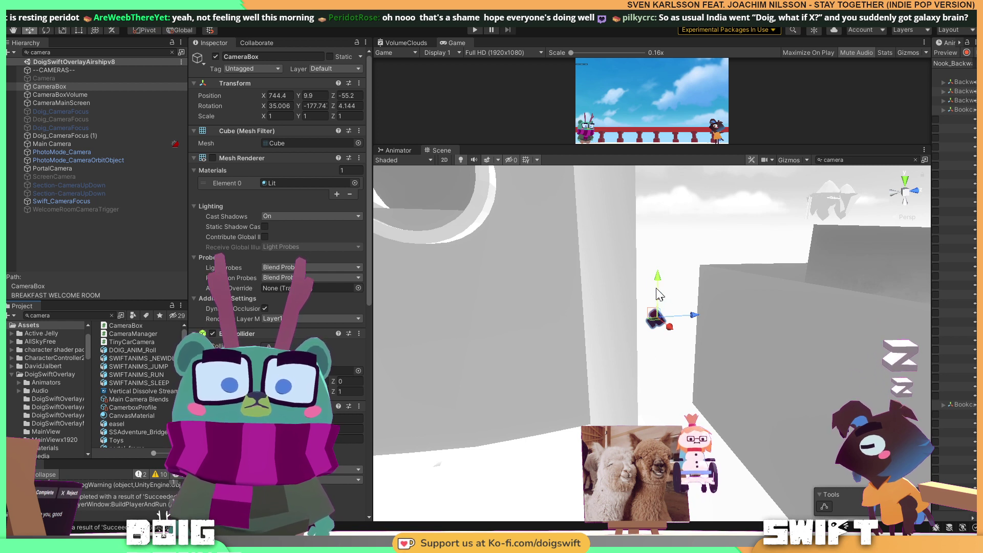
pyautogui.click(69, 85)
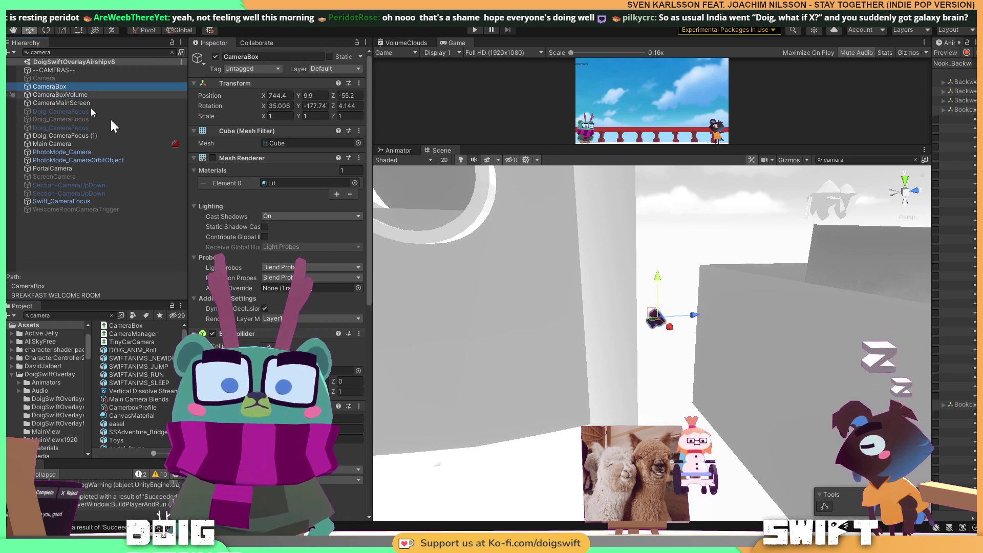
# Duplicate CameraBox and move the copy toward the airship, to about X 31.7 and Y 22.4.
pyautogui.hotkey('ctrl', 'd')
pyautogui.keyDown('alt'); pyautogui.moveTo(613, 312); pyautogui.dragTo(790, 344, button='right'); pyautogui.keyUp('alt')
pyautogui.moveTo(831, 330); pyautogui.dragTo(447, 278)
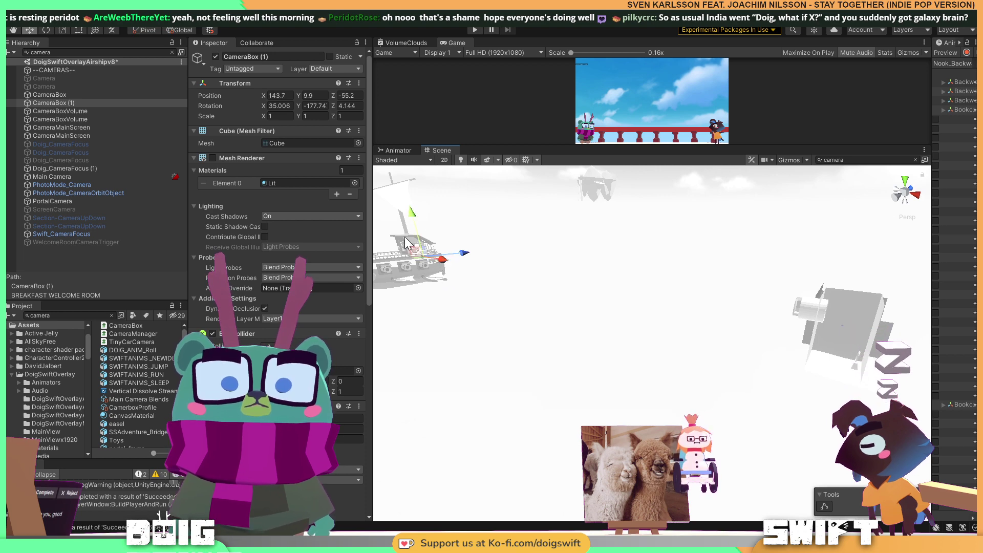
pyautogui.moveTo(410, 216); pyautogui.dragTo(420, 211)
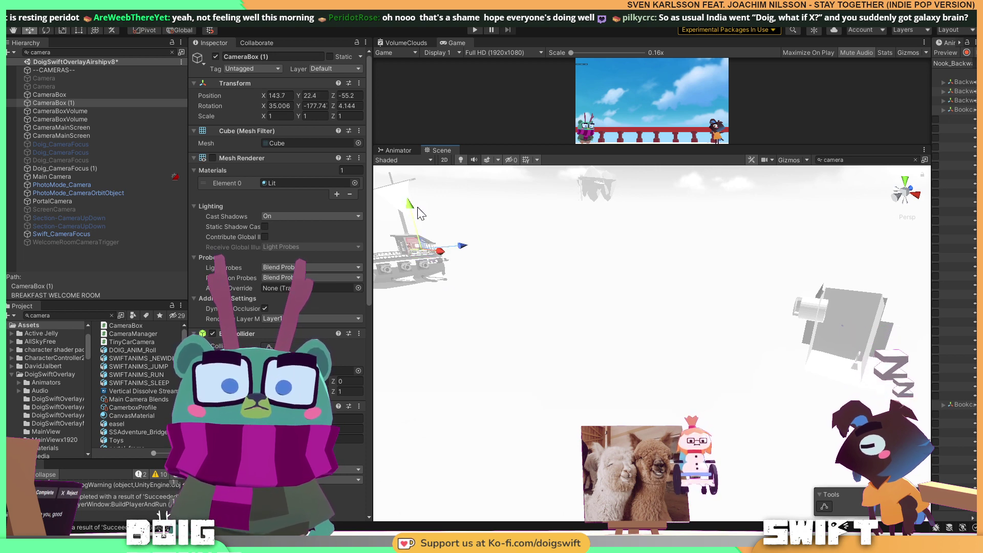
pyautogui.press('f')
pyautogui.keyDown('alt'); pyautogui.moveTo(685, 314); pyautogui.dragTo(724, 355, button='right'); pyautogui.keyUp('alt')
pyautogui.moveTo(788, 336); pyautogui.dragTo(462, 341)
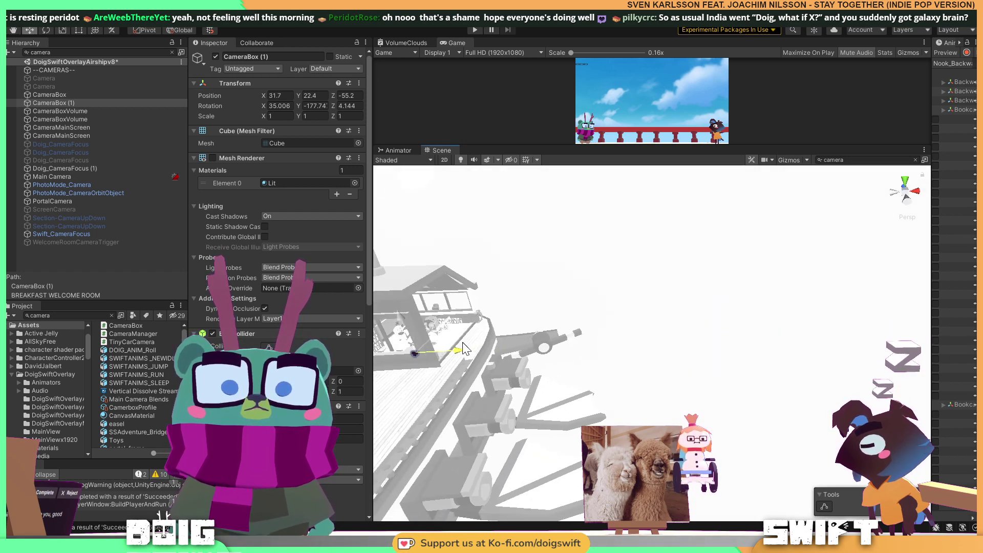
# Move the CameraBox copy into the breakfast room in front of the table, at about X -0.12, Y 2.8, Z -7.1, and clear the hierarchy search.
pyautogui.press('f')
pyautogui.keyDown('alt'); pyautogui.moveTo(533, 331); pyautogui.dragTo(476, 335, button='right'); pyautogui.keyUp('alt')
pyautogui.keyDown('alt'); pyautogui.moveTo(476, 336); pyautogui.dragTo(736, 373); pyautogui.keyUp('alt')
pyautogui.moveTo(753, 445); pyautogui.dragTo(783, 339)
pyautogui.press('f')
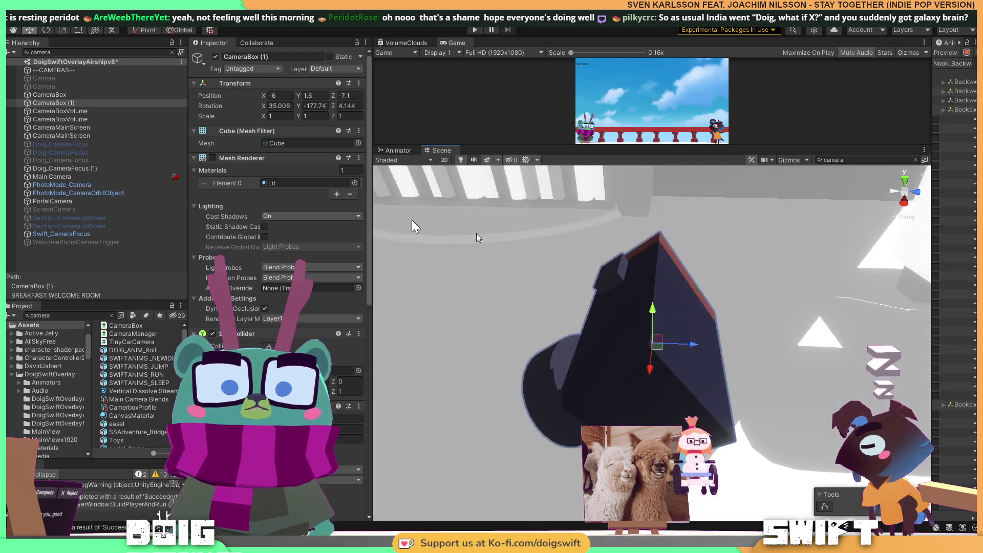
pyautogui.click(171, 53)
pyautogui.keyDown('alt'); pyautogui.moveTo(563, 276); pyautogui.dragTo(665, 346); pyautogui.keyUp('alt')
pyautogui.moveTo(661, 381); pyautogui.dragTo(663, 323)
# Expand the CameraBox copy's children and inspect the collider bounds of its CameraBoxVolume.
pyautogui.click(34, 267)
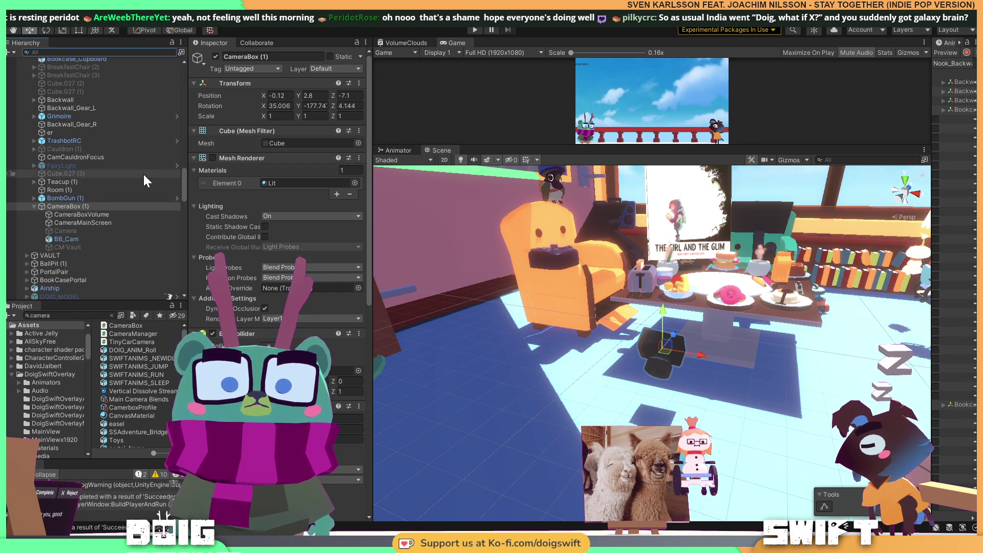
pyautogui.click(75, 214)
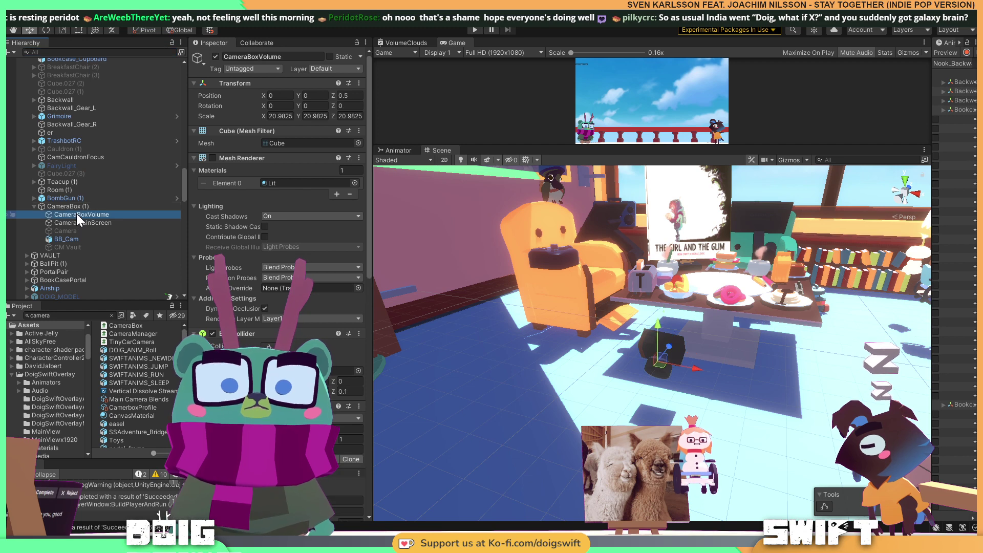
pyautogui.click(270, 347)
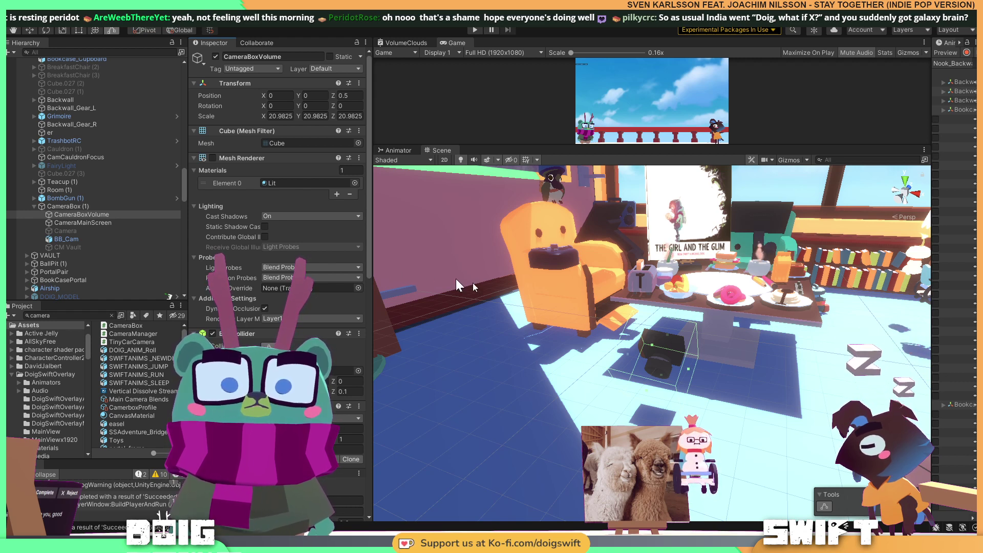
# Duplicate the CM Vault virtual camera inside the CameraBox copy and rename the duplicate CM Cameraboss.
pyautogui.click(68, 246)
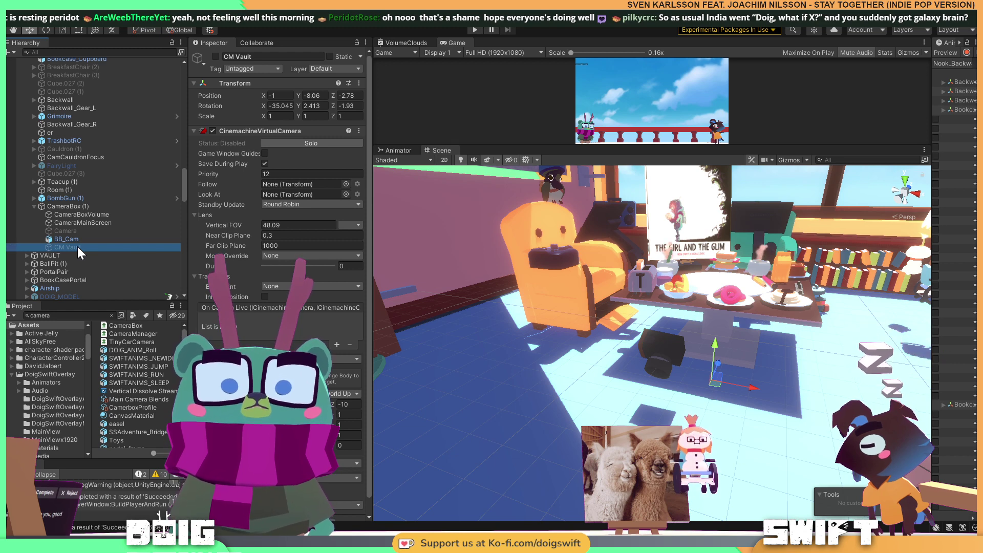
pyautogui.hotkey('ctrl', 'd')
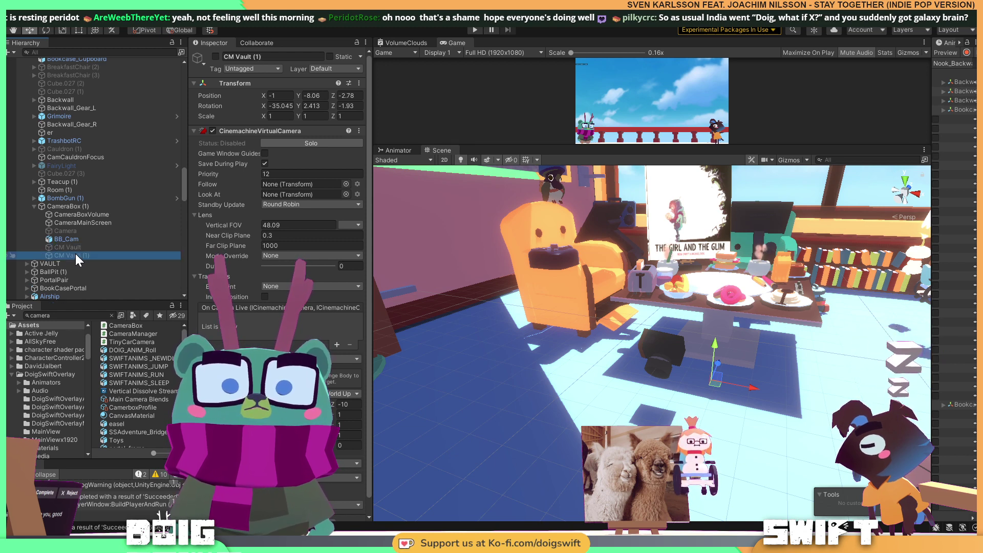
pyautogui.click(75, 254)
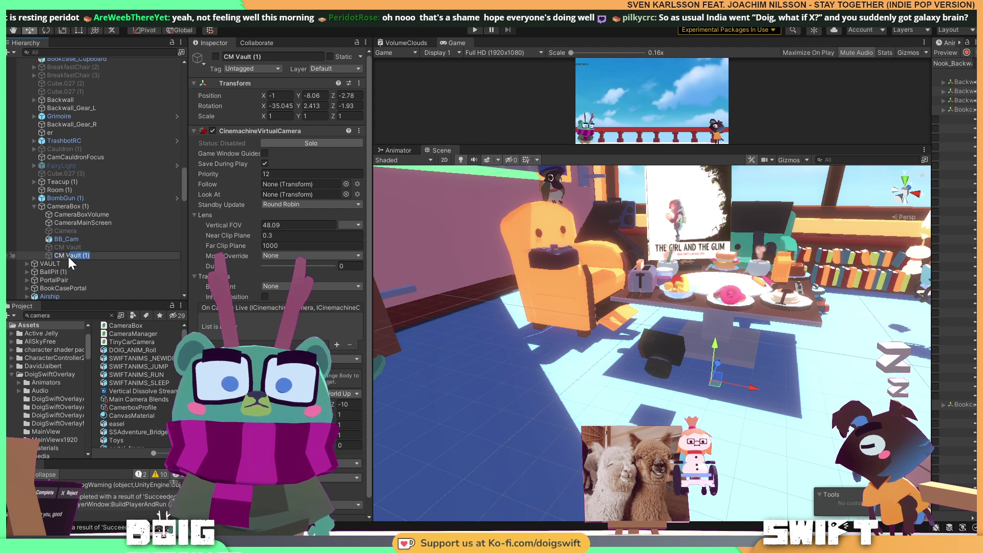
pyautogui.write('CM Camerabos')
pyautogui.press('Return')
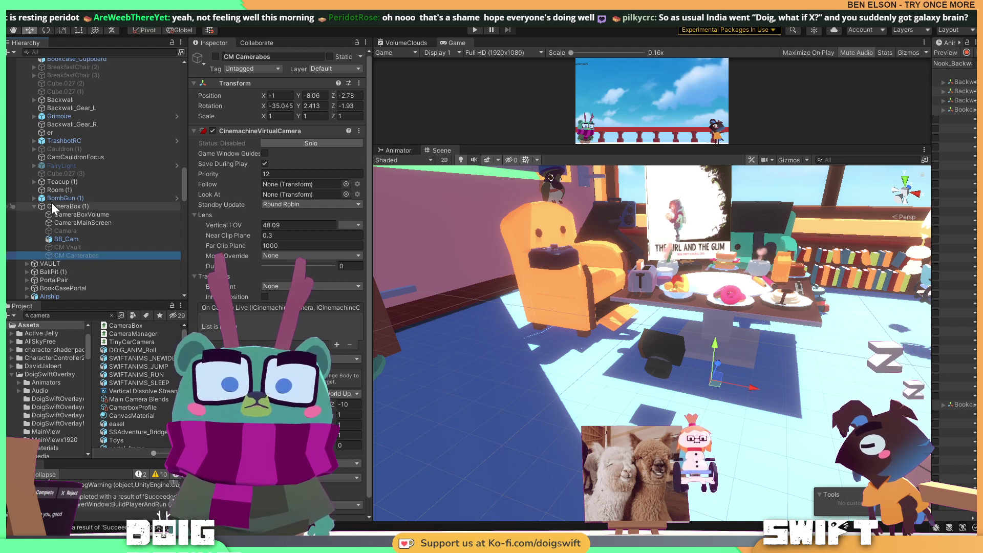
pyautogui.click(86, 256)
pyautogui.click(96, 258)
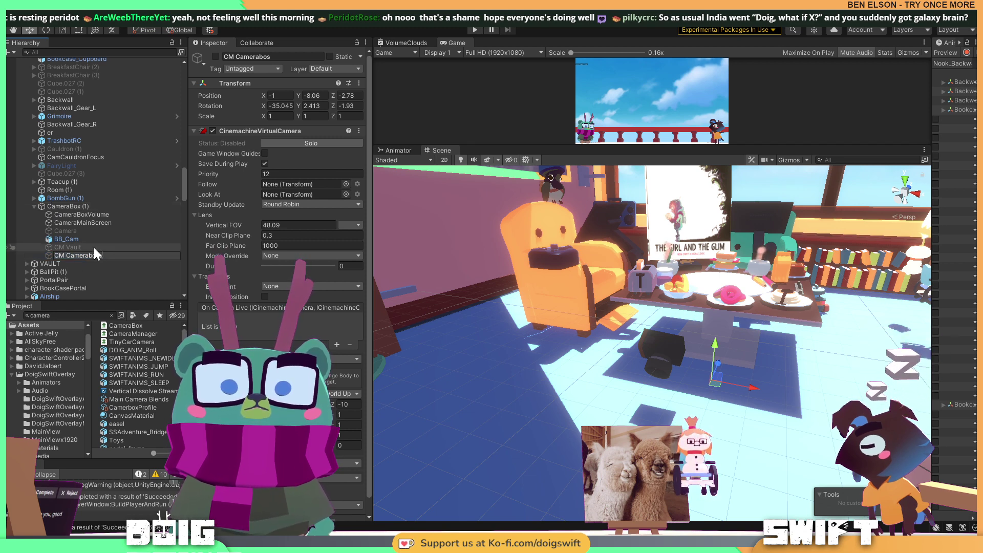
pyautogui.write('s')
pyautogui.press('Return')
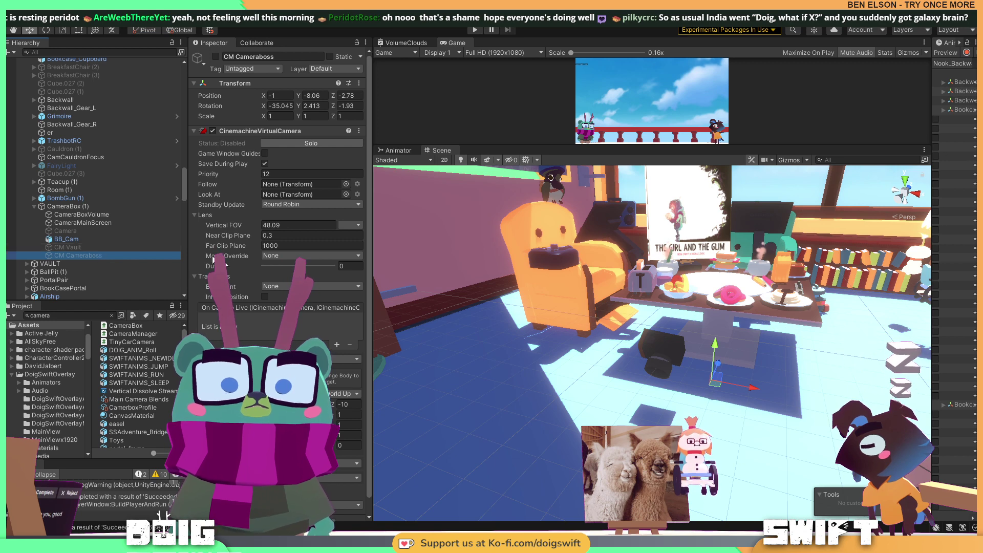
# Review the CameraBox copy's components down to its Grabbable script, check the CameraBox code and return to Unity.
pyautogui.click(54, 205)
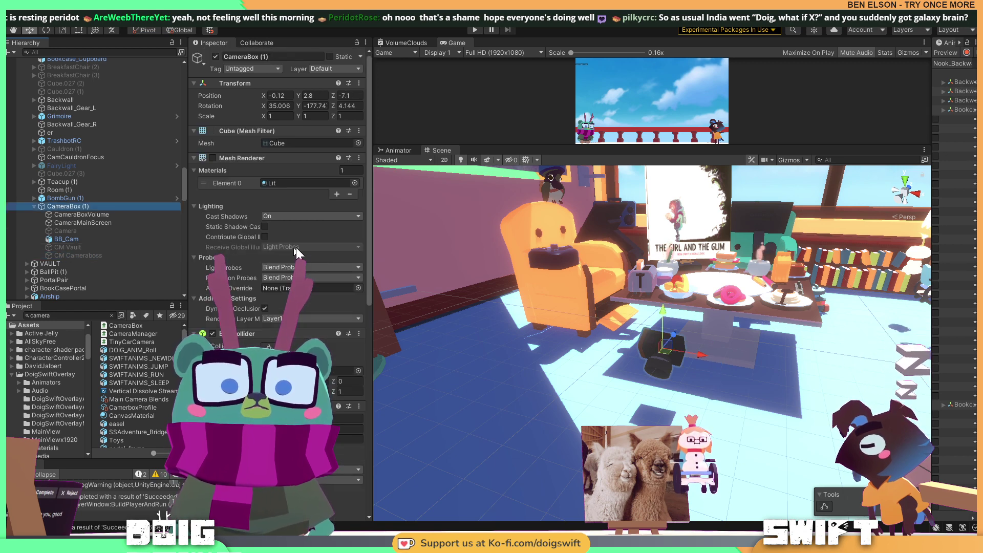
pyautogui.scroll(-10, 287, 272)
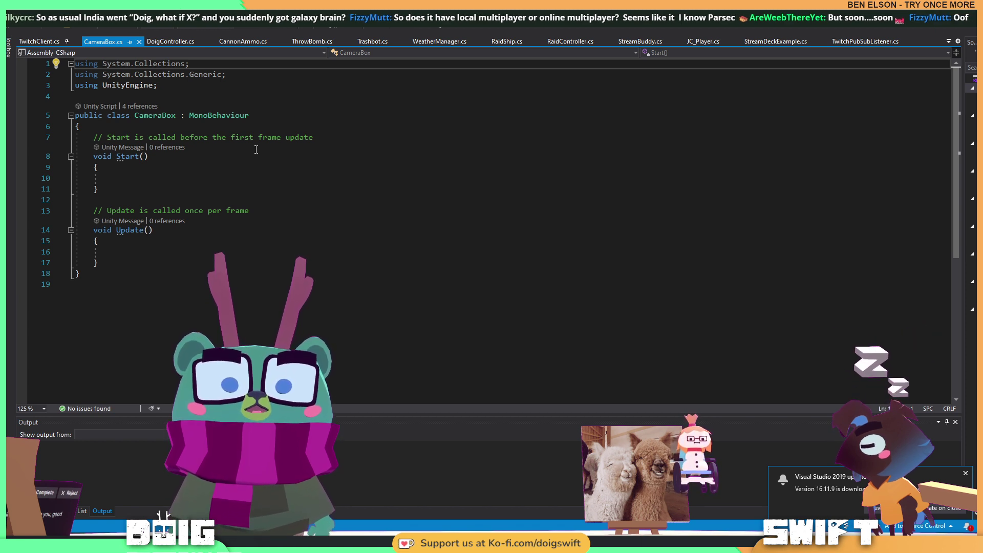
pyautogui.hotkey('alt', 'Tab')
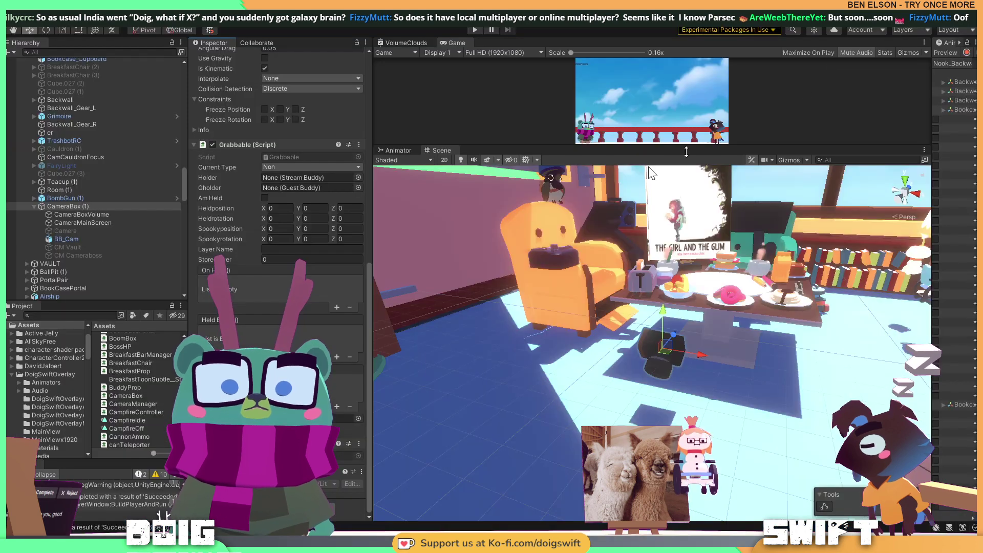
# Examine the CameraBox copy in the breakfast room from several angles with the Rotate tool active.
pyautogui.moveTo(650, 303); pyautogui.dragTo(683, 332, button='middle')
pyautogui.keyDown('alt'); pyautogui.moveTo(682, 333); pyautogui.dragTo(602, 334); pyautogui.keyUp('alt')
pyautogui.keyDown('alt'); pyautogui.moveTo(600, 369); pyautogui.dragTo(643, 358); pyautogui.keyUp('alt')
pyautogui.press('e')
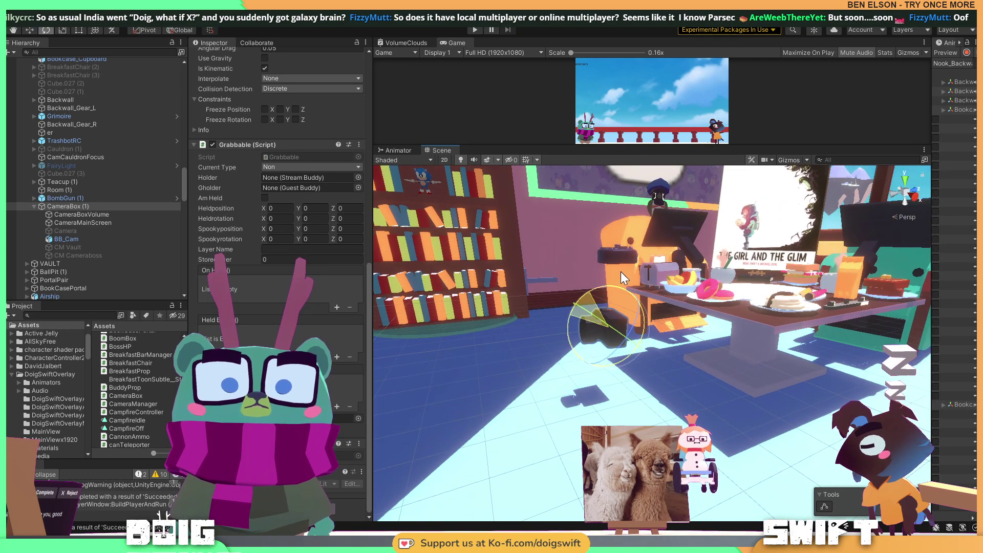
pyautogui.keyDown('alt'); pyautogui.moveTo(620, 271); pyautogui.dragTo(680, 306); pyautogui.keyUp('alt')
pyautogui.moveTo(714, 301); pyautogui.dragTo(683, 320, button='right')
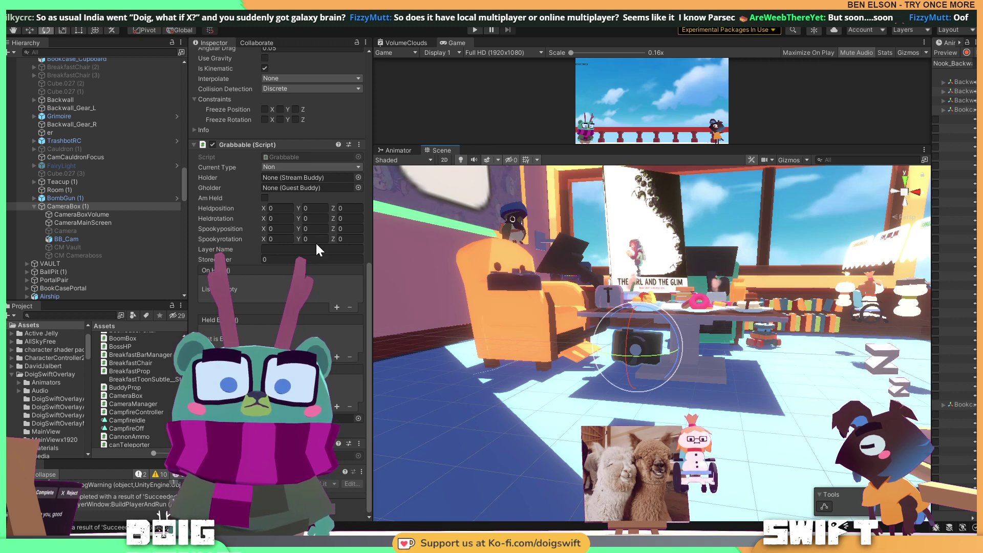
pyautogui.moveTo(612, 326); pyautogui.dragTo(584, 318, button='middle')
pyautogui.moveTo(585, 319); pyautogui.dragTo(505, 238, button='right')
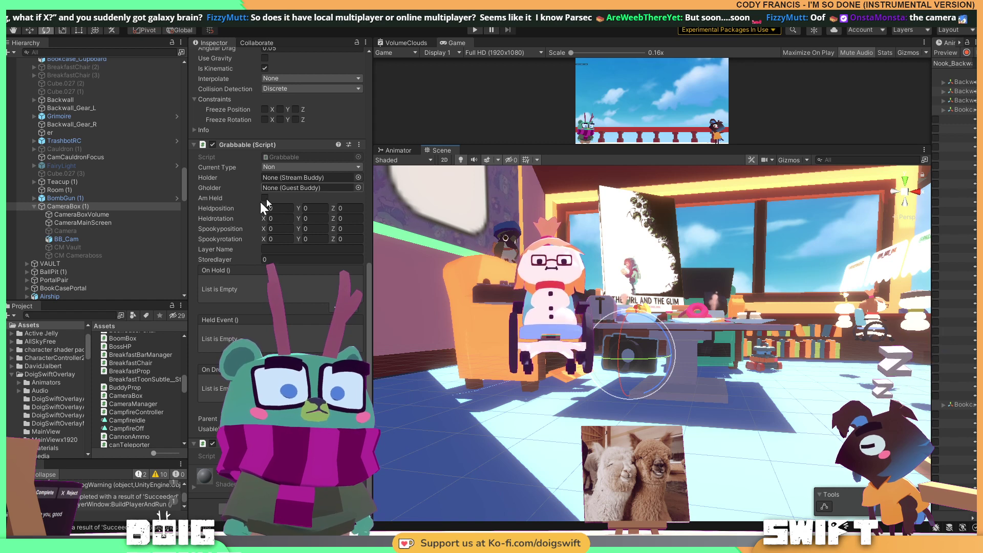
# Search the scene hierarchy for "torch", review the Torch object's Grabbable settings and held event, and clear the search.
pyautogui.click(96, 58)
pyautogui.write('torch')
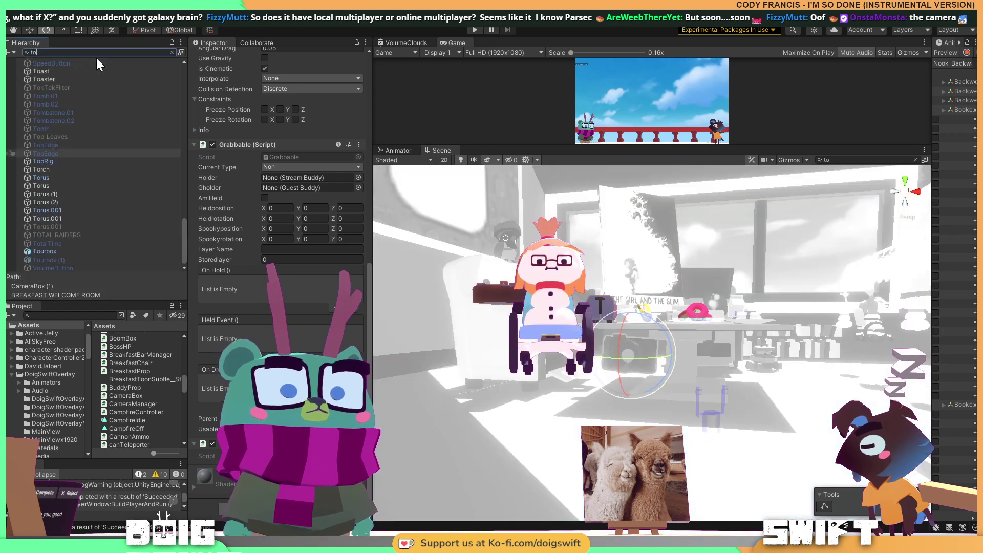
pyautogui.click(39, 70)
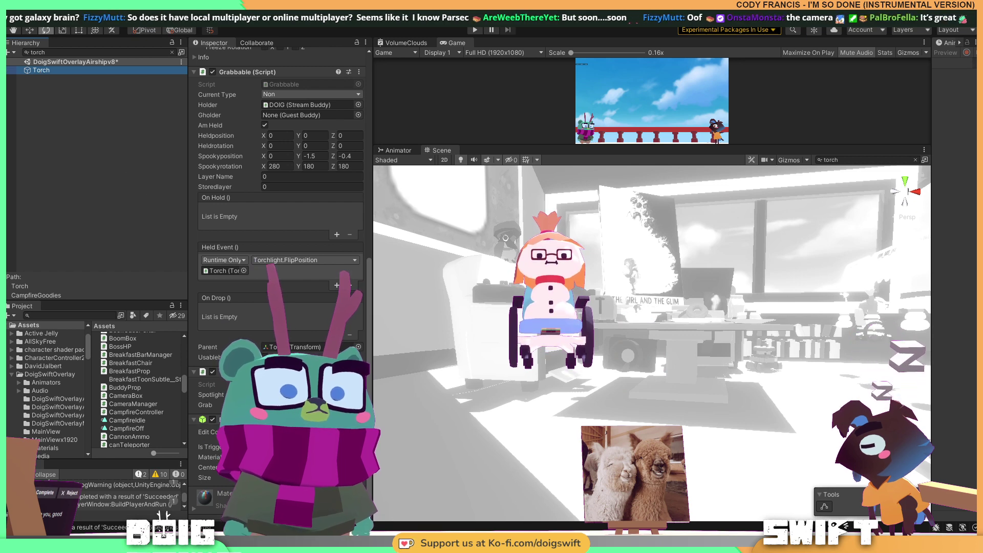
pyautogui.press('Escape')
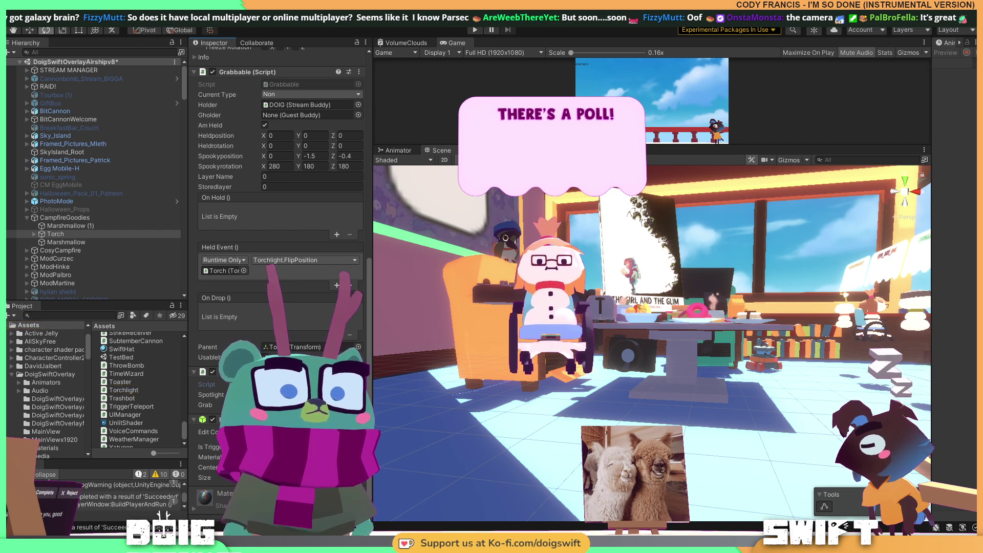
# Switch to Visual Studio and read through the Torchlight script's variables and its LightUp and FlipPosition methods.
pyautogui.hotkey('alt', 'Tab')
pyautogui.scroll(-7, 246, 201)
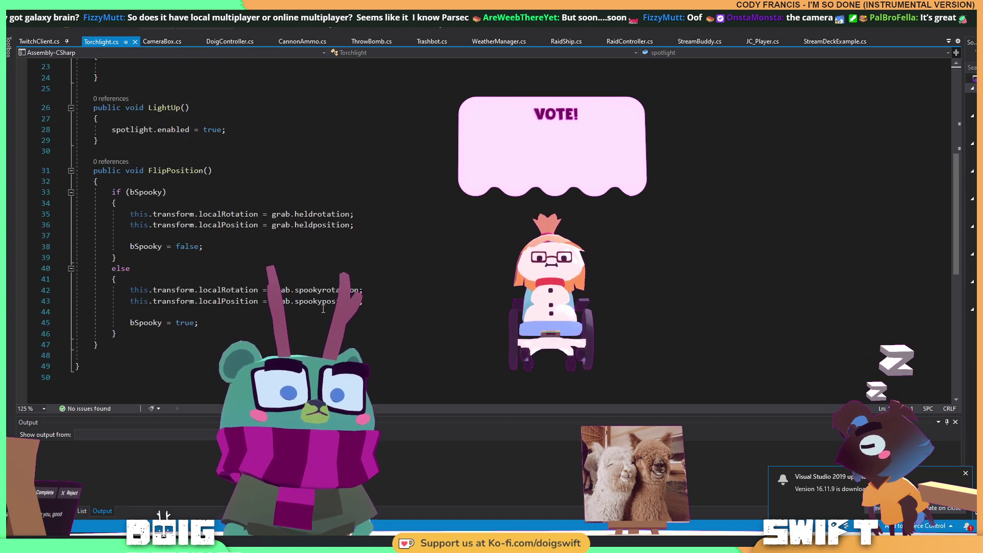
pyautogui.scroll(7, 296, 254)
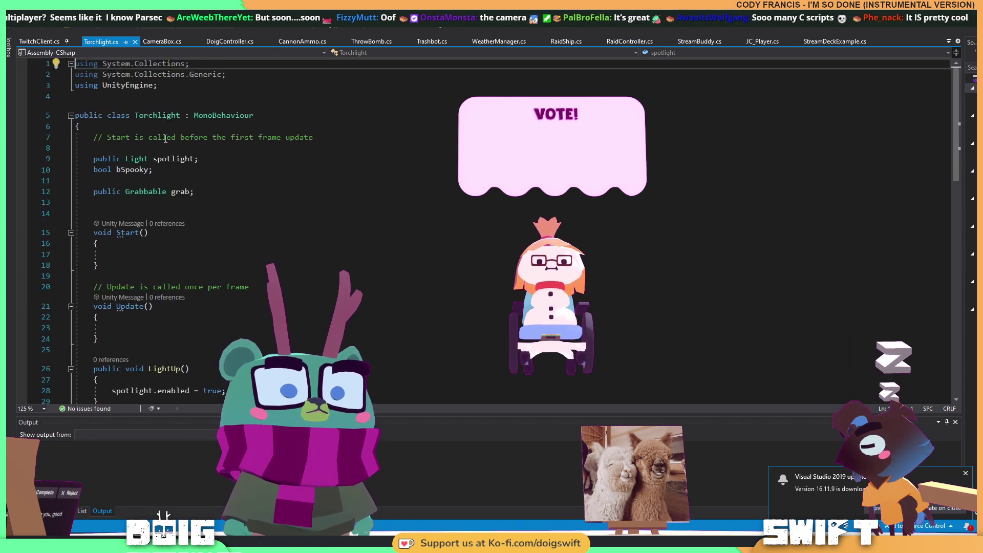
pyautogui.scroll(-7, 296, 254)
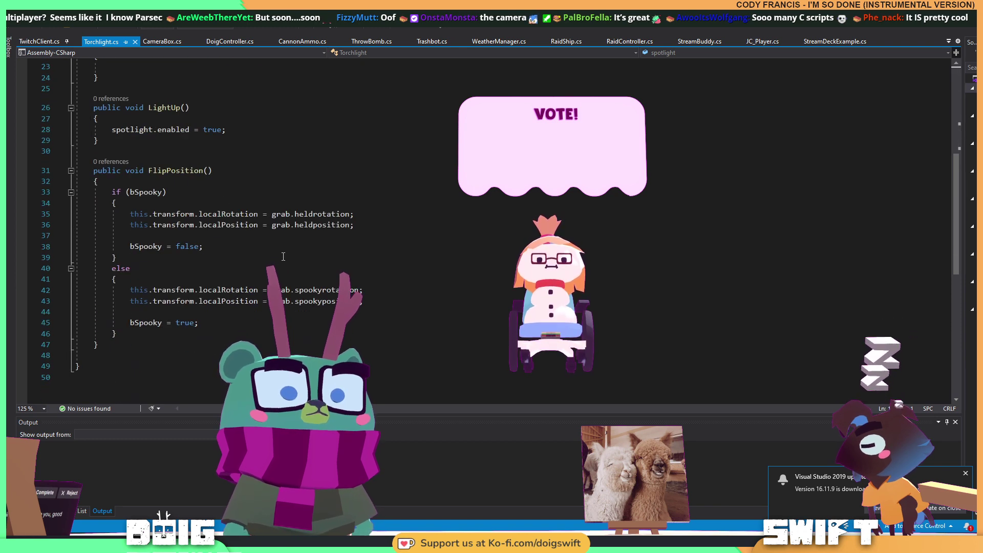
# Go to the definition of spookyrotation in the Grabbable script and compare it with the CameraBox script.
pyautogui.click(318, 290)
pyautogui.rightClick(140, 292)
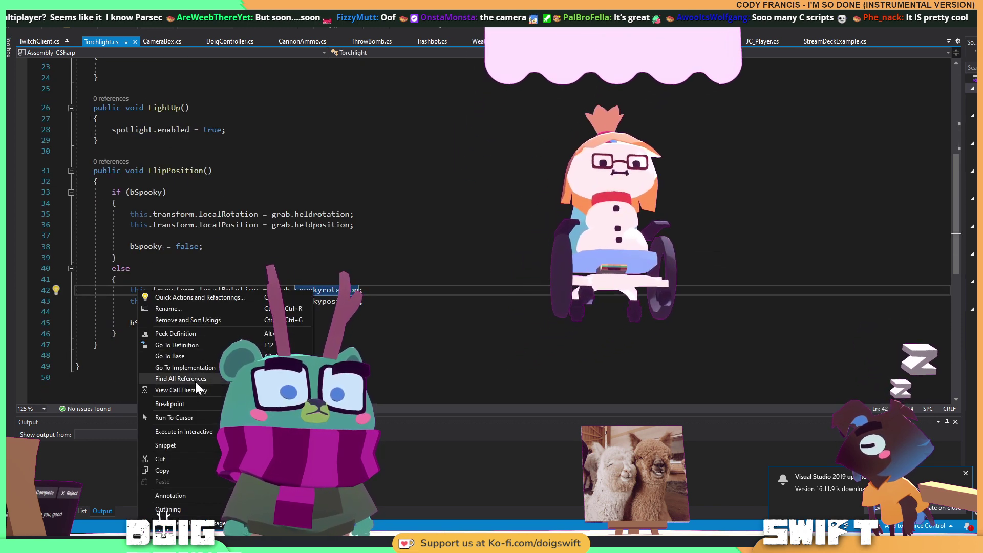
pyautogui.click(207, 345)
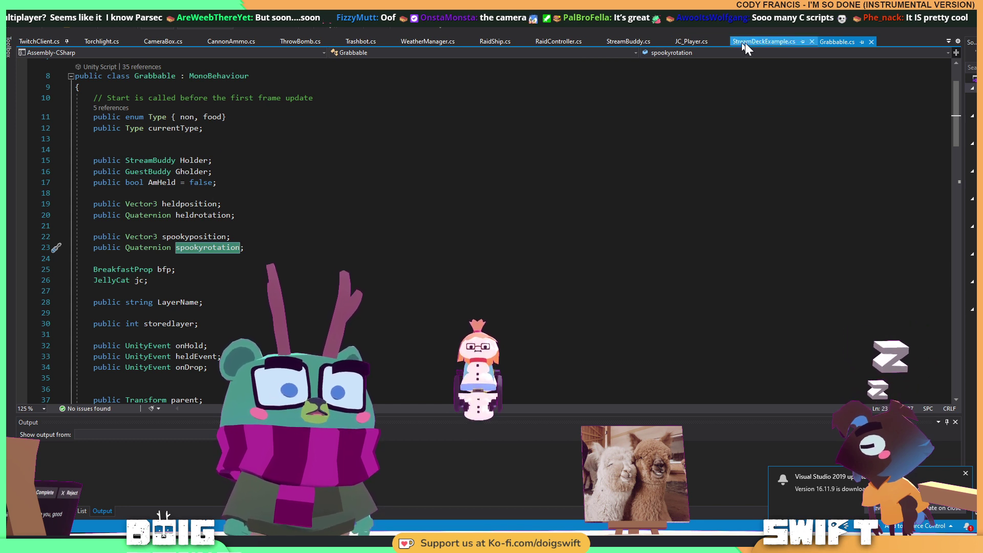
pyautogui.click(169, 41)
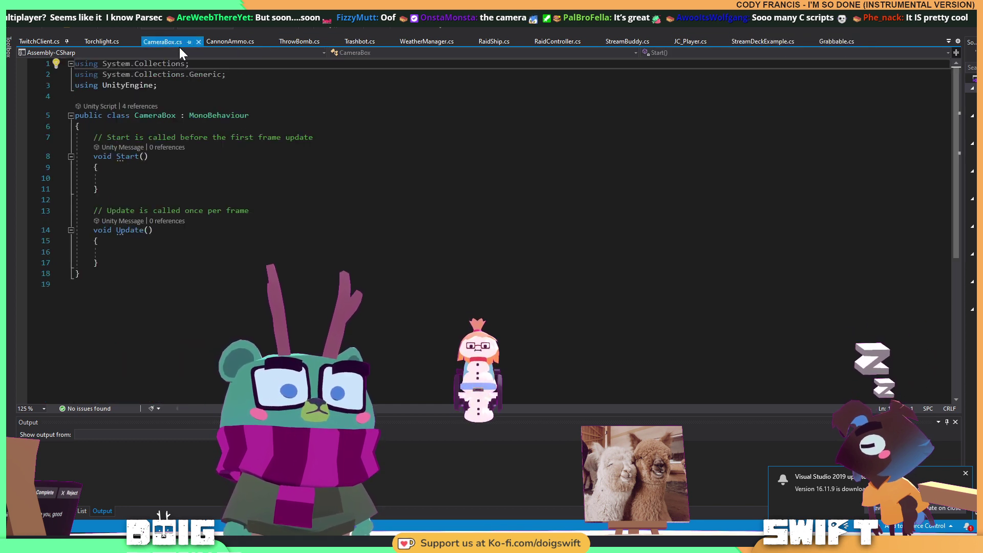
pyautogui.click(825, 41)
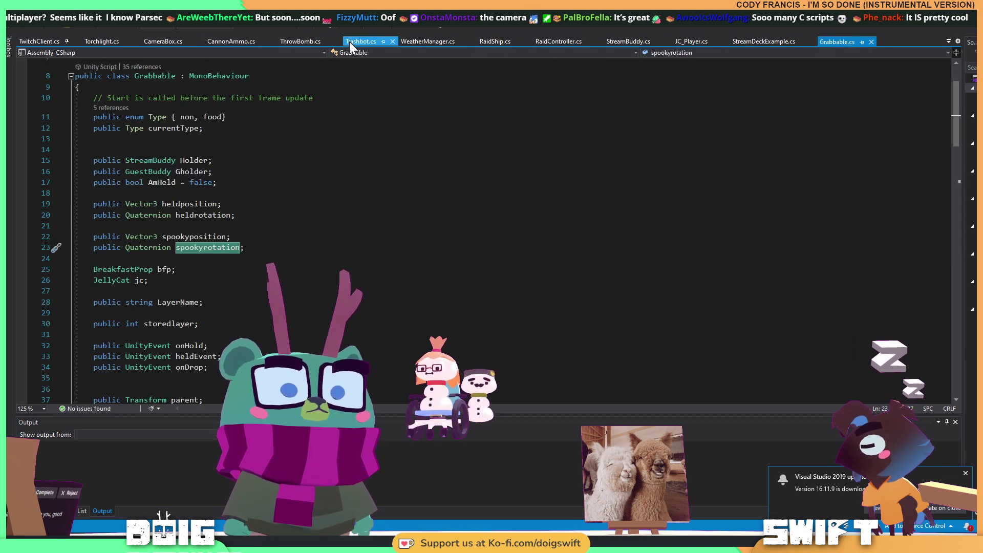
# Copy the FlipPosition method from Torchlight.cs into CameraBox.cs below the Update method.
pyautogui.click(100, 37)
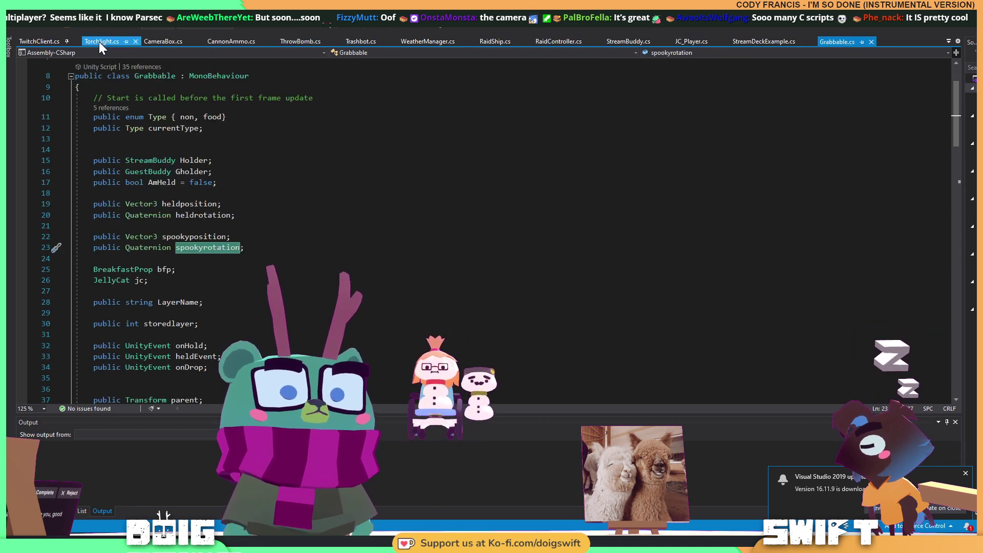
pyautogui.moveTo(110, 343); pyautogui.dragTo(46, 175)
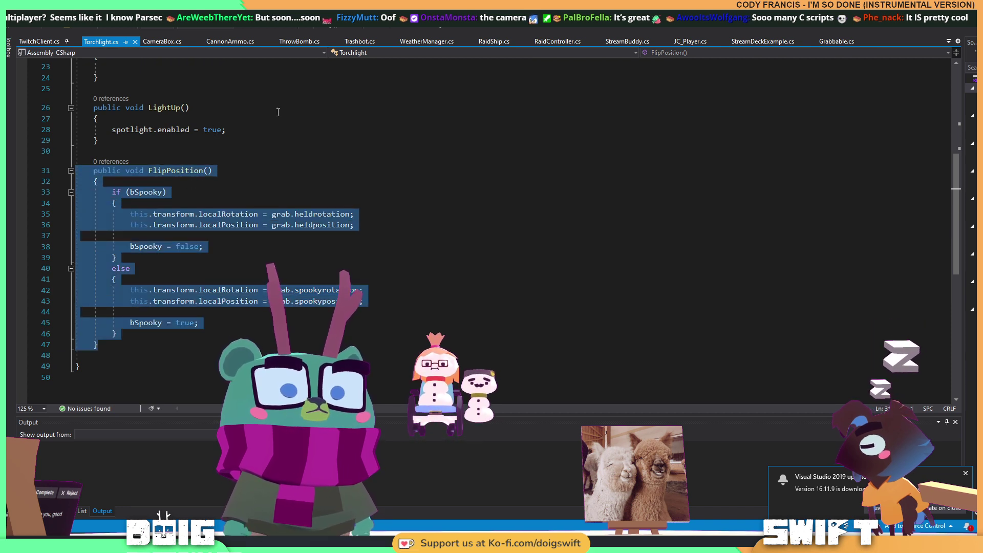
pyautogui.click(161, 41)
pyautogui.click(131, 264)
pyautogui.hotkey('ctrl', 'v')
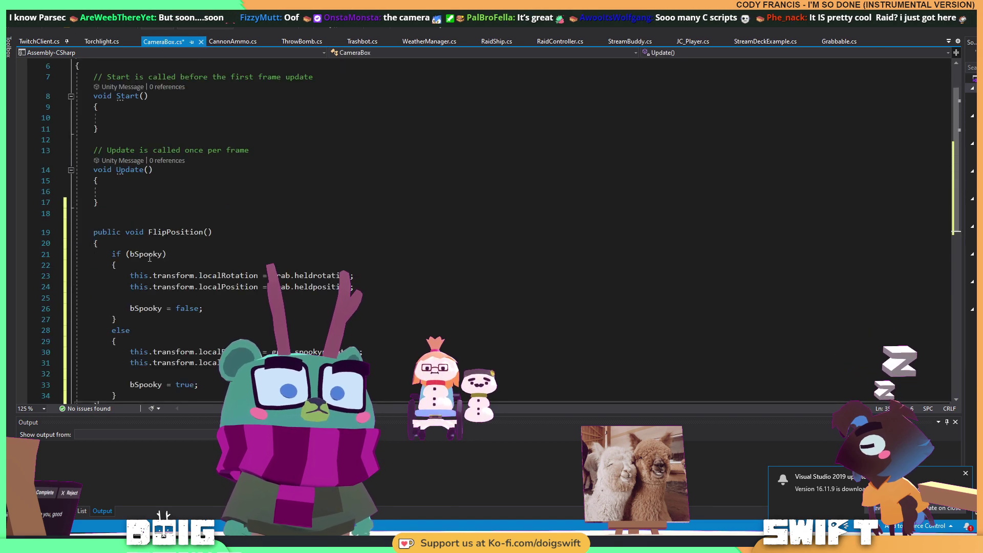
# Declare a public Transform variable named pov above the Start method in the CameraBox class.
pyautogui.scroll(2, 290, 268)
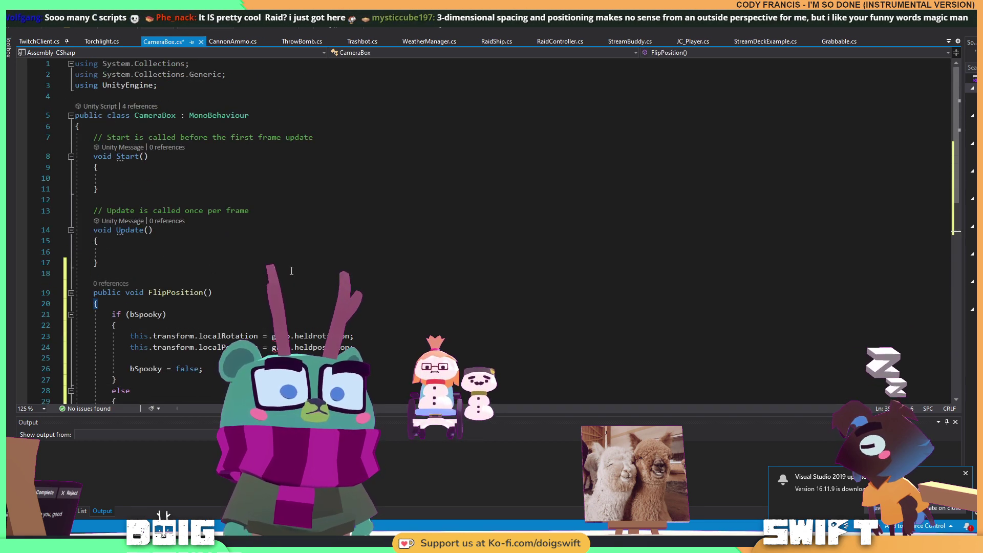
pyautogui.click(328, 137)
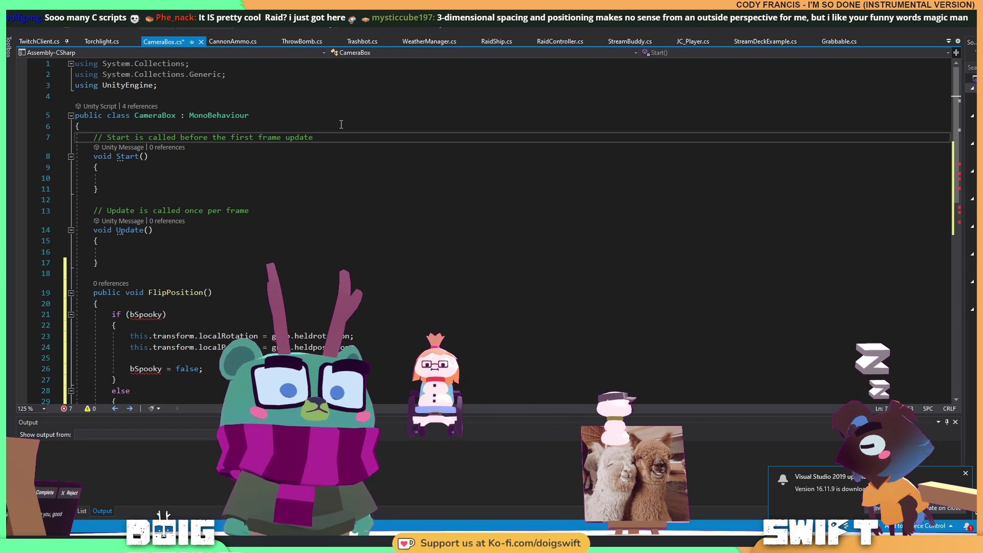
pyautogui.press('Return')
pyautogui.press('Return')
pyautogui.press('Return')
pyautogui.press('Up')
pyautogui.write('Trans')
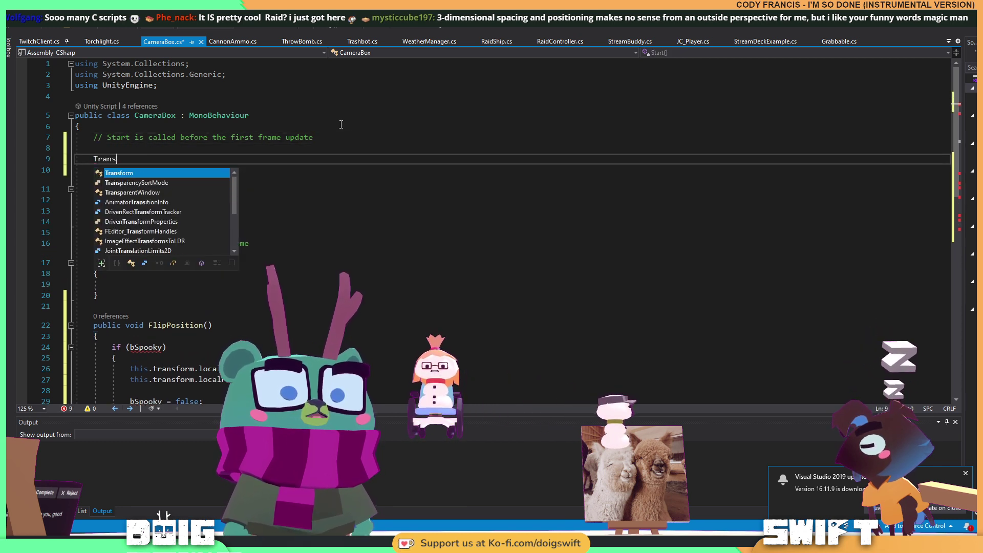
pyautogui.write('ofmr.')
pyautogui.click(90, 161)
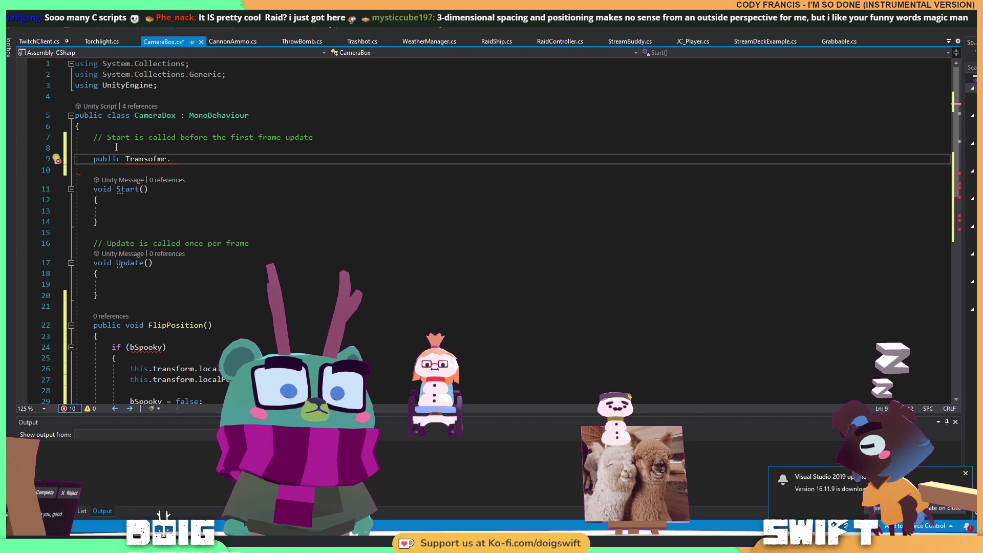
pyautogui.hotkey('shift', 'End')
pyautogui.write('Tr')
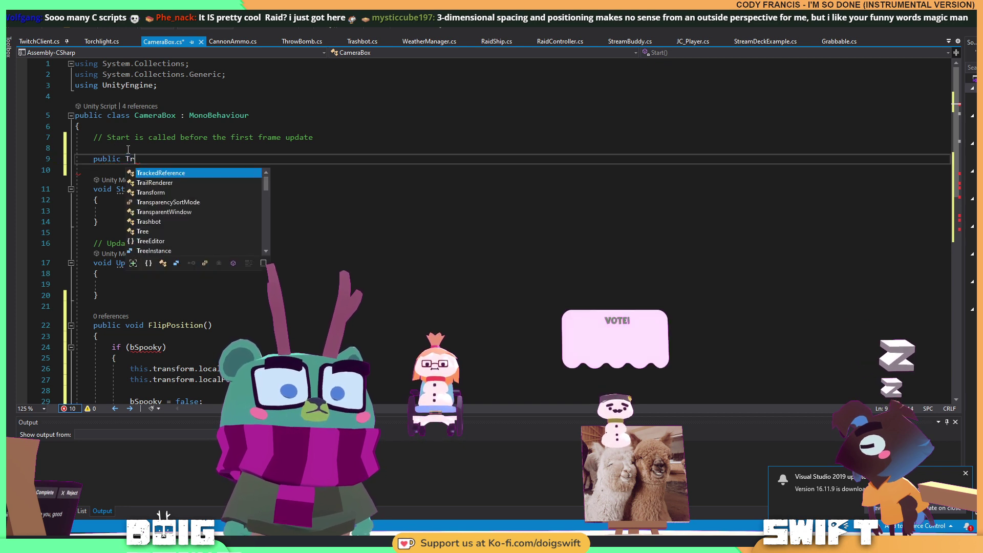
pyautogui.write('ansform pov;')
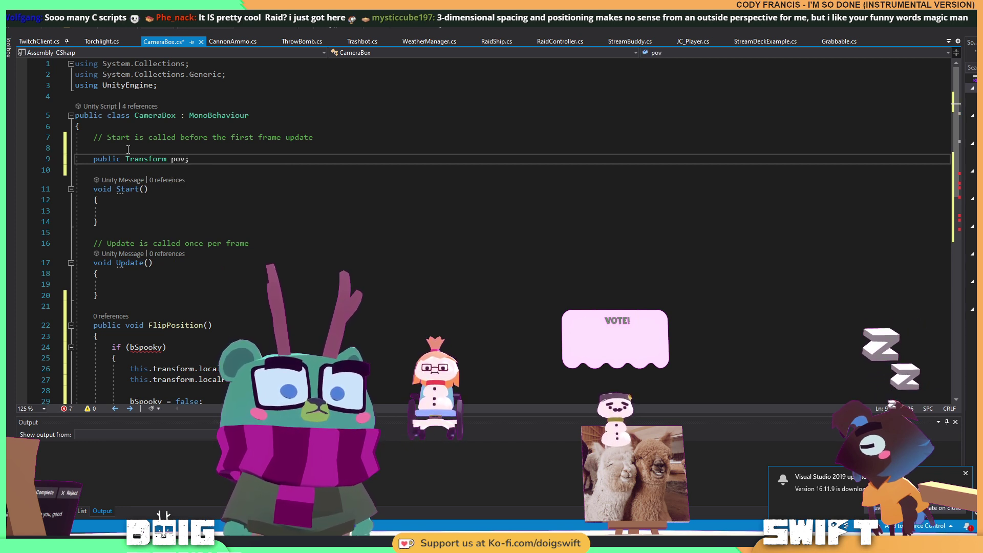
# Declare a second public Transform variable named broadcastposition directly below pov.
pyautogui.press('Return')
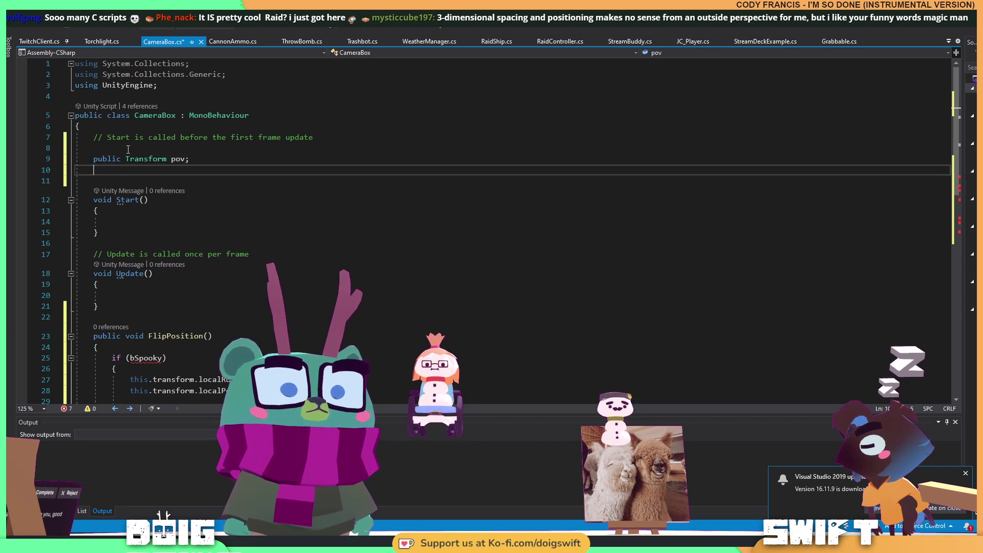
pyautogui.write('pub')
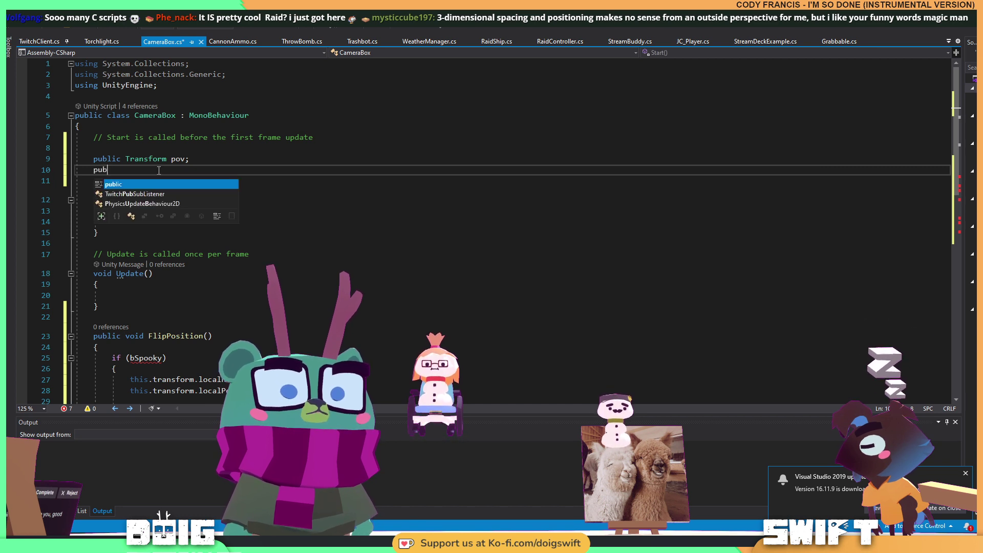
pyautogui.write('lic Transform broadcast')
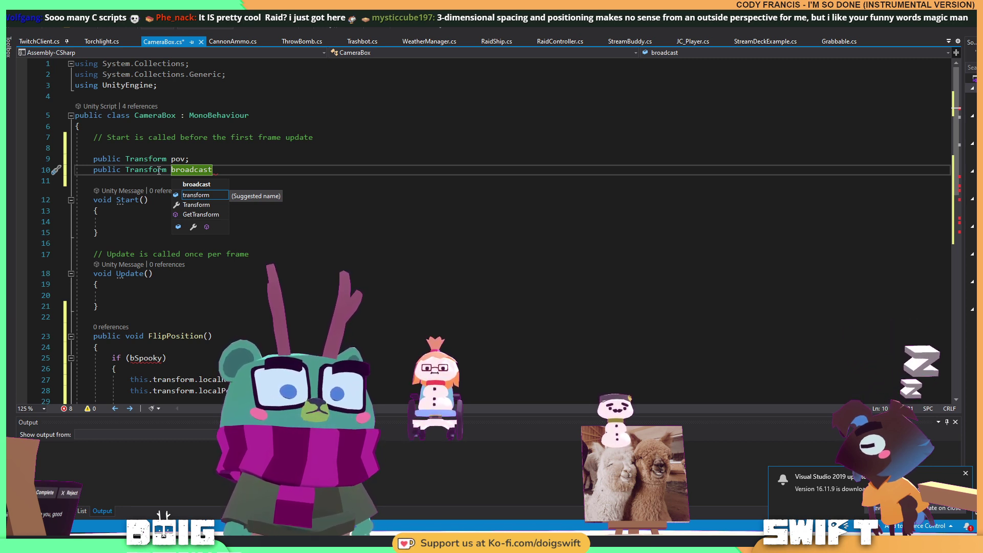
pyautogui.write(';')
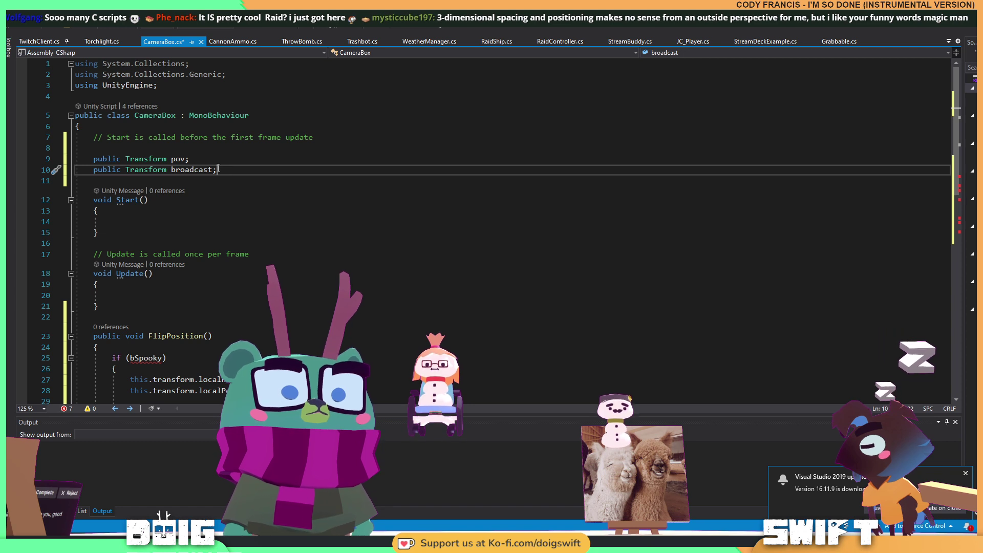
pyautogui.press('Up')
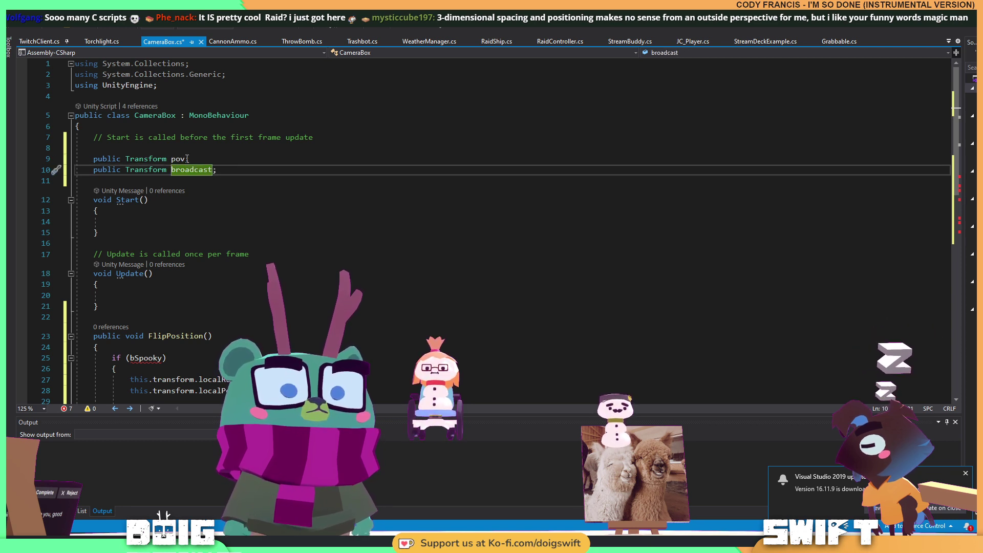
pyautogui.write('position')
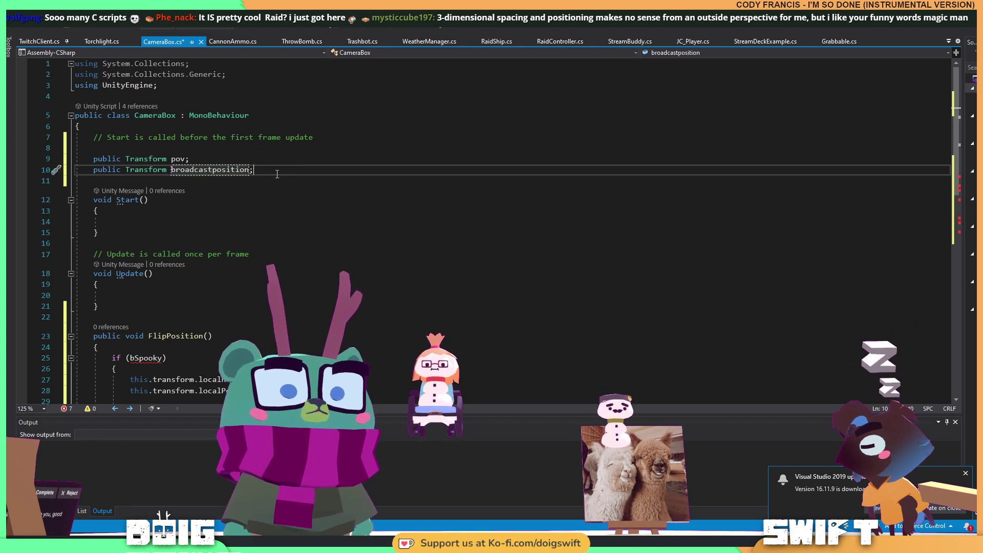
# In FlipPosition's if branch, replace grab.heldrotation with pov as the value assigned to localRotation.
pyautogui.scroll(-5, 253, 163)
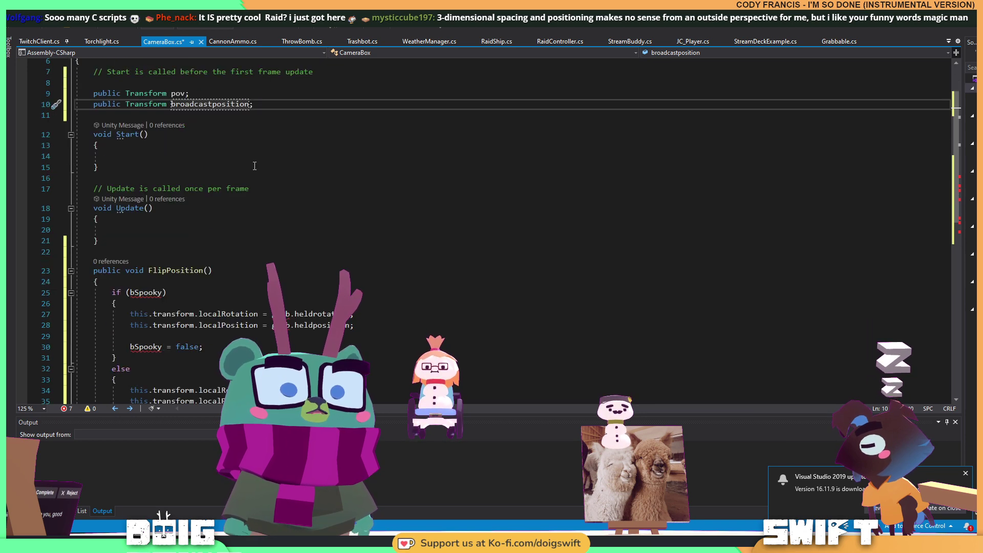
pyautogui.scroll(4, 244, 162)
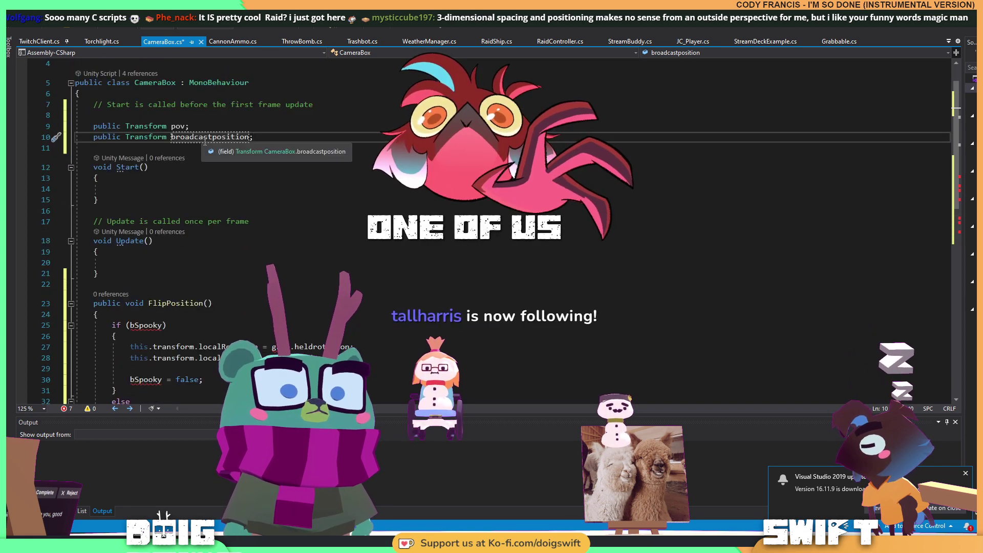
pyautogui.click(177, 127)
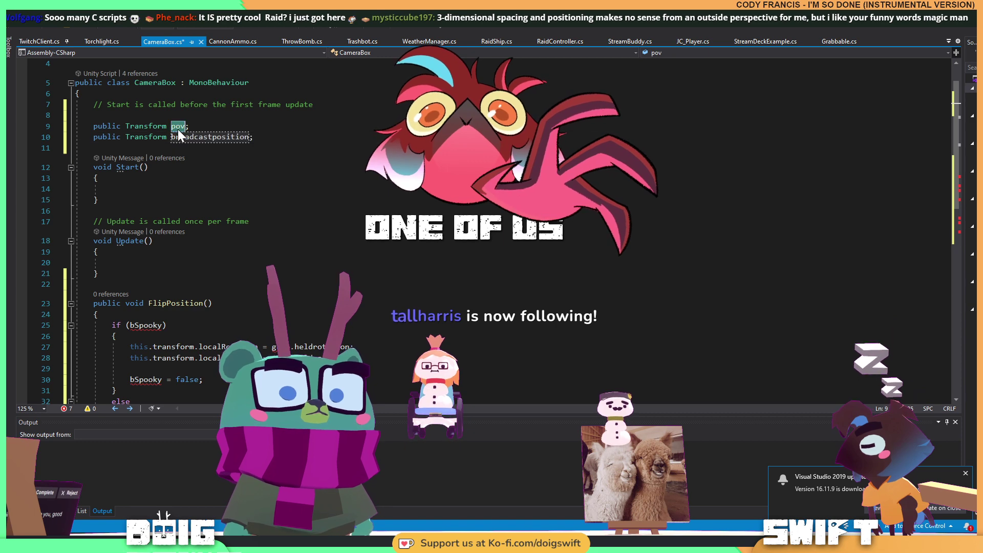
pyautogui.scroll(-1, 278, 253)
pyautogui.scroll(-1, 277, 253)
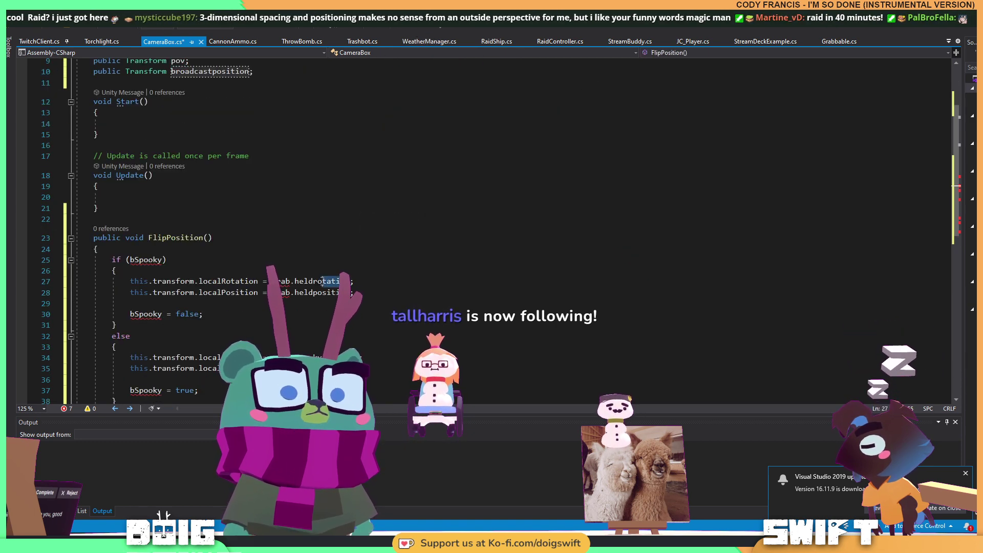
pyautogui.write('pov')
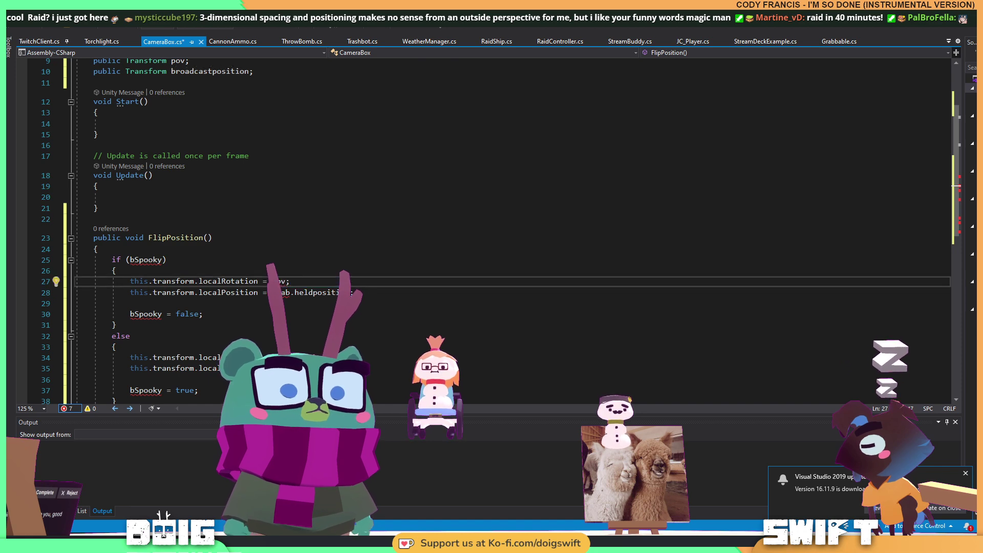
pyautogui.scroll(3, 236, 180)
pyautogui.scroll(-1, 286, 267)
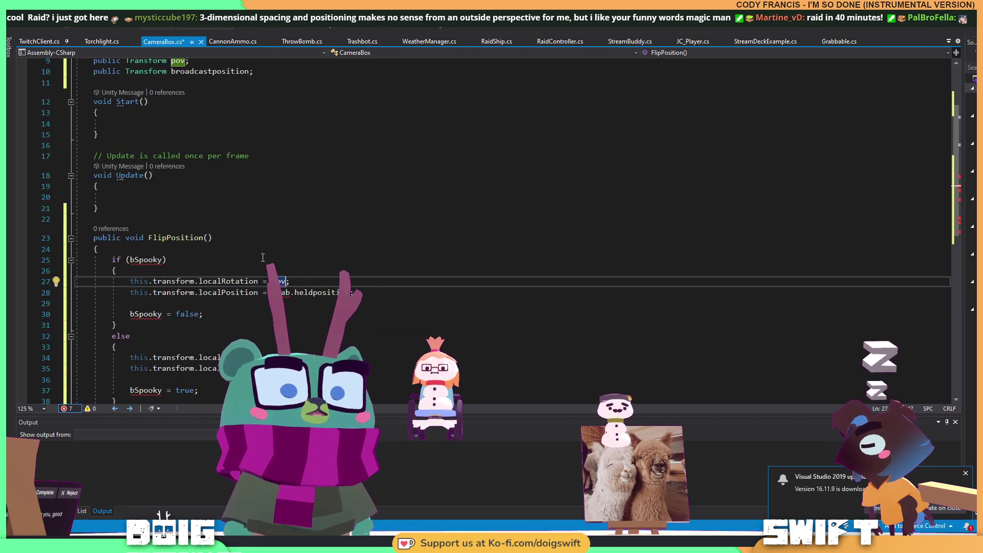
# Change FlipPosition's if condition to bSelfie and declare a bool named bSelfie below the Transform variables.
pyautogui.doubleClick(145, 259)
pyautogui.write('bSelfie')
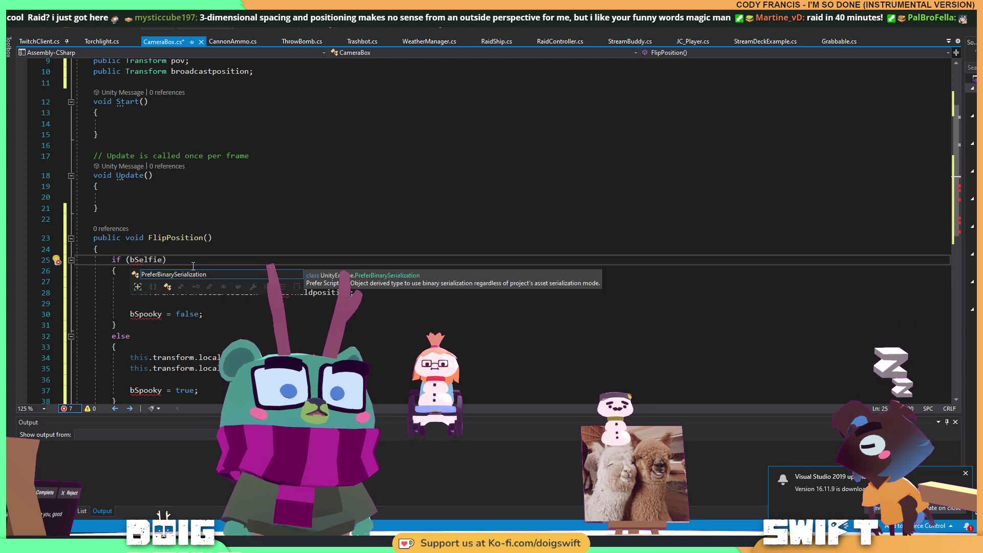
pyautogui.scroll(2, 164, 237)
pyautogui.click(251, 137)
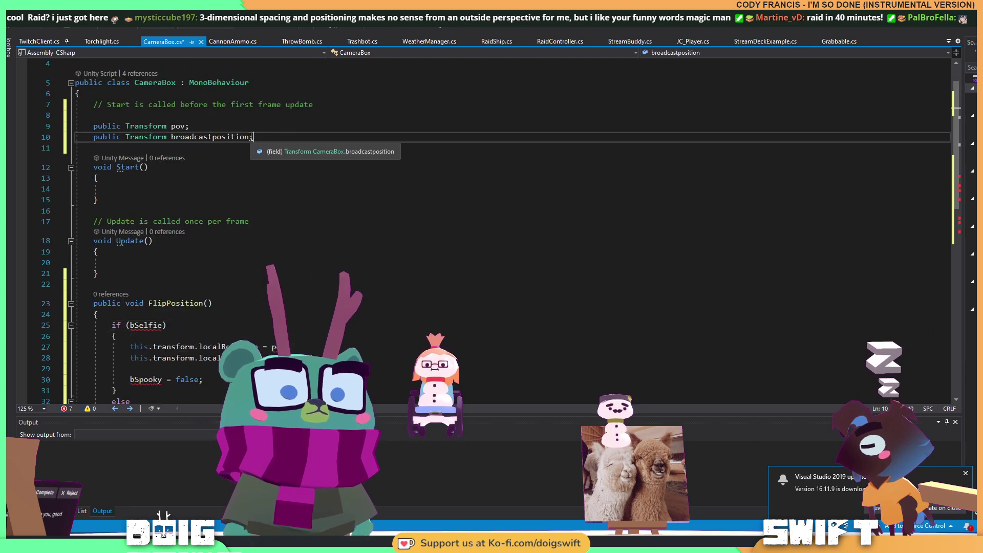
pyautogui.press('Return')
pyautogui.press('Return')
pyautogui.write('bool bSelfie;')
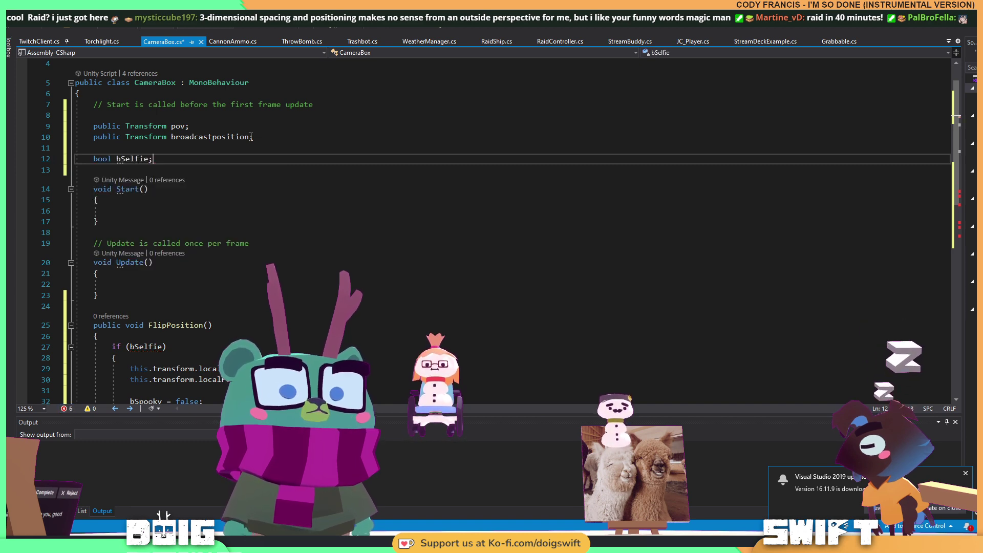
# Replace bSpooky with bSelfie in the false and true assignments of FlipPosition's two branches.
pyautogui.scroll(-5, 251, 137)
pyautogui.scroll(5, 127, 169)
pyautogui.doubleClick(132, 158)
pyautogui.hotkey('ctrl', 'c')
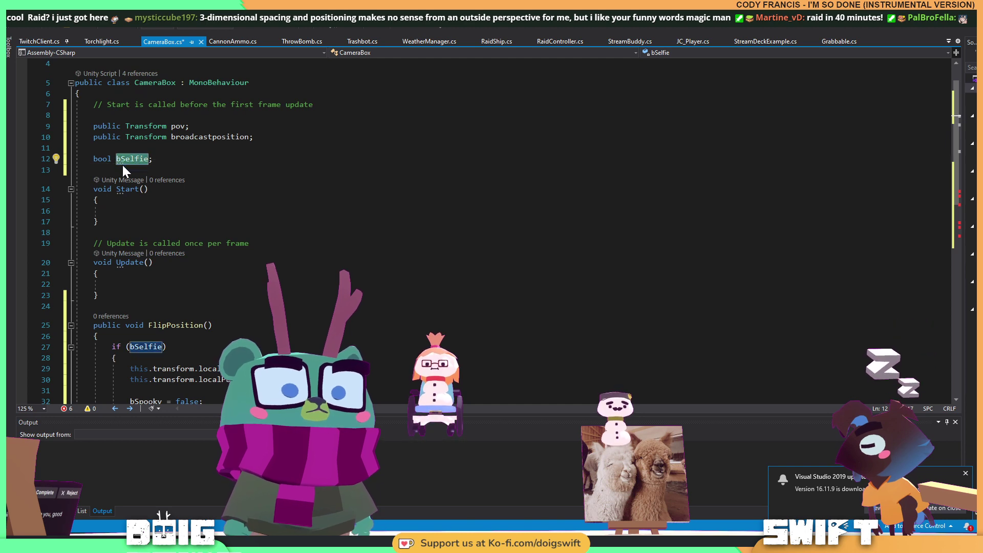
pyautogui.scroll(-3, 132, 234)
pyautogui.doubleClick(146, 304)
pyautogui.hotkey('ctrl', 'v')
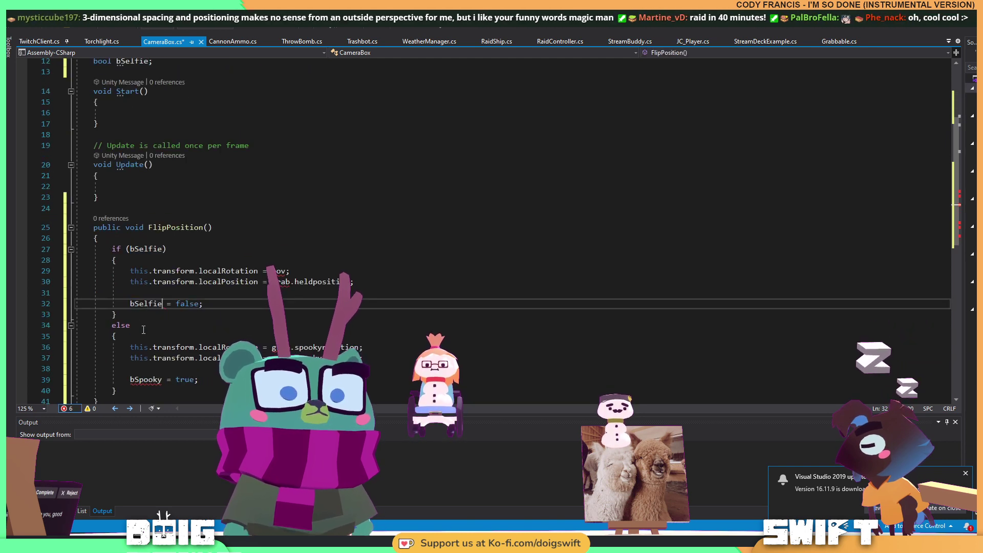
pyautogui.doubleClick(149, 379)
pyautogui.hotkey('ctrl', 'v')
# Extend the localRotation assignment in FlipPosition's if branch so that it uses pov.rotation.
pyautogui.click(383, 282)
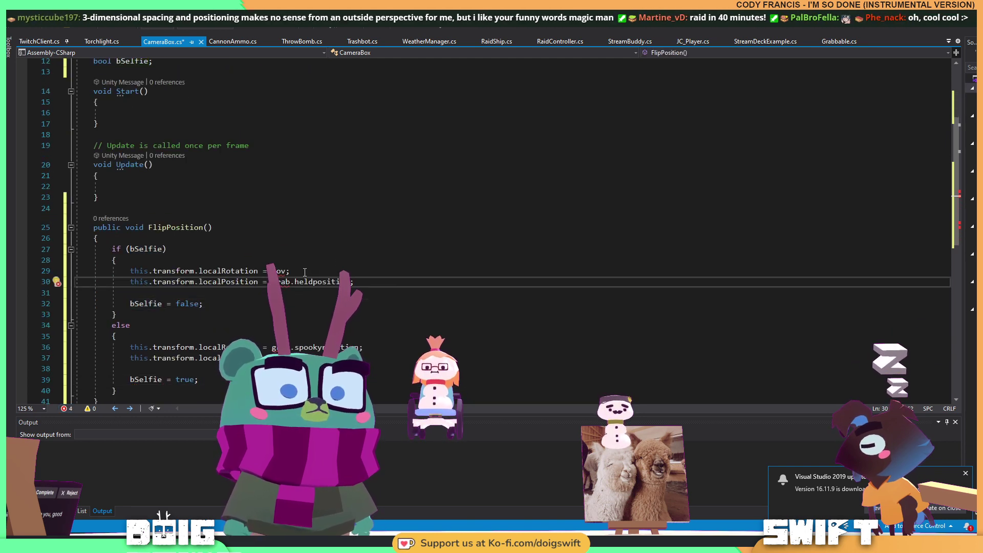
pyautogui.doubleClick(285, 271)
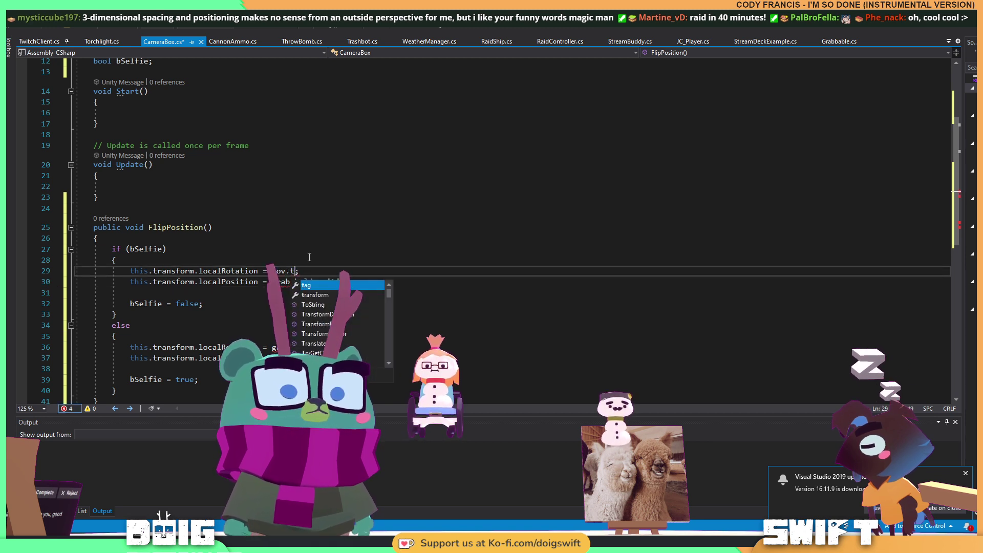
pyautogui.press('BackSpace')
pyautogui.write('posi')
pyautogui.write('tio')
pyautogui.press('BackSpace')
pyautogui.press('BackSpace')
pyautogui.press('BackSpace')
pyautogui.write('rotation')
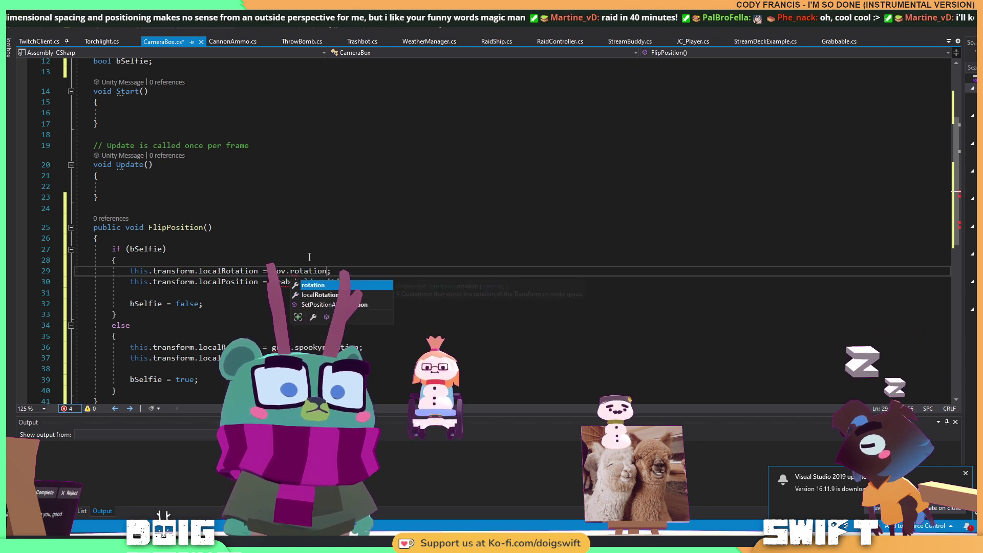
pyautogui.press('Tab')
pyautogui.press('Up')
pyautogui.press('Up')
pyautogui.press('Up')
# Replace grab.heldposition with pov.position in the localPosition assignment of FlipPosition's if branch.
pyautogui.moveTo(277, 271); pyautogui.dragTo(333, 274)
pyautogui.hotkey('ctrl', 'c')
pyautogui.moveTo(273, 282); pyautogui.dragTo(353, 282)
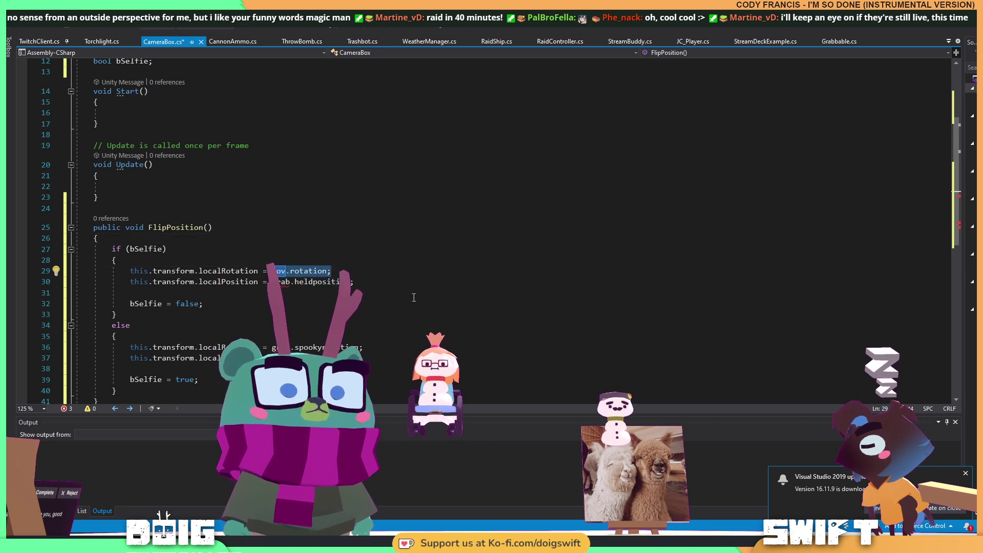
pyautogui.hotkey('ctrl', 'v')
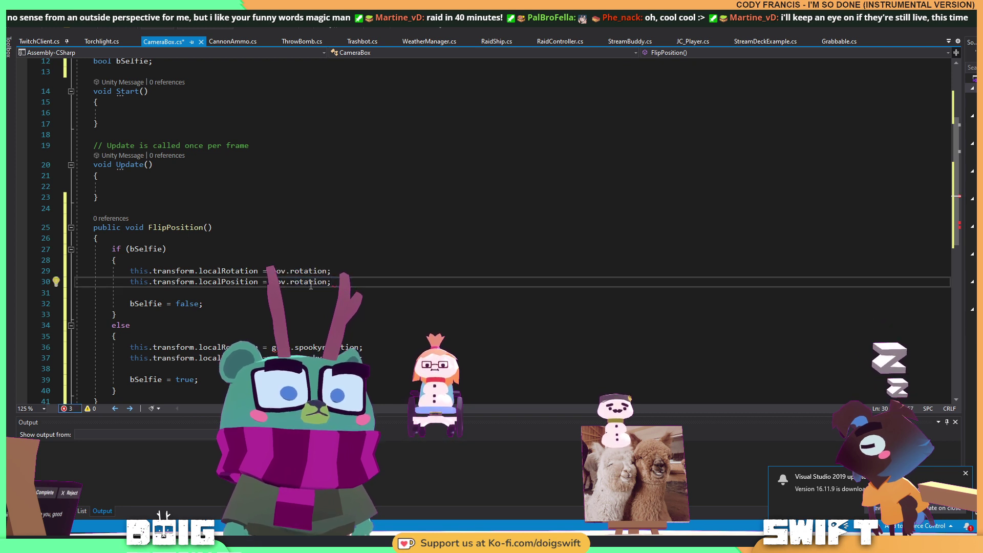
pyautogui.doubleClick(316, 282)
pyautogui.write('position')
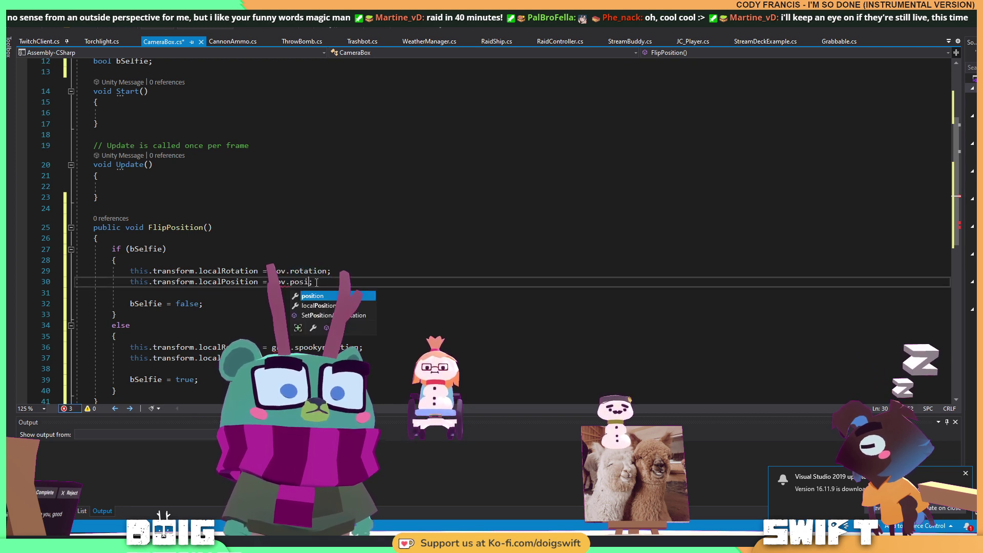
pyautogui.press('Escape')
# Compare FlipPosition's else branch with the Transform variables declared at the start of the class.
pyautogui.press('Down')
pyautogui.press('Down')
pyautogui.press('Down')
pyautogui.press('Down')
pyautogui.press('Down')
pyautogui.press('Down')
pyautogui.press('Down')
pyautogui.press('Down')
pyautogui.scroll(4, 335, 297)
pyautogui.scroll(-4, 336, 297)
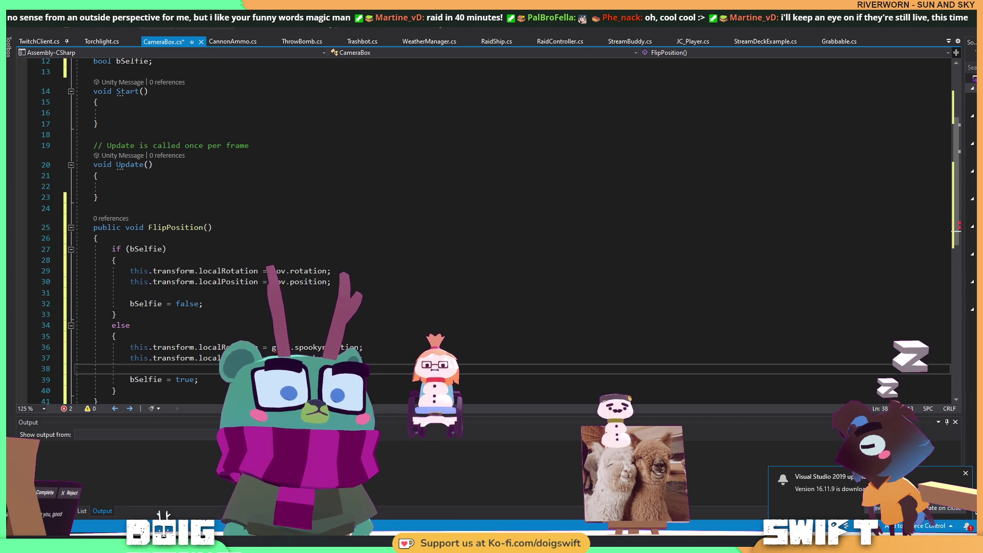
pyautogui.scroll(4, 284, 208)
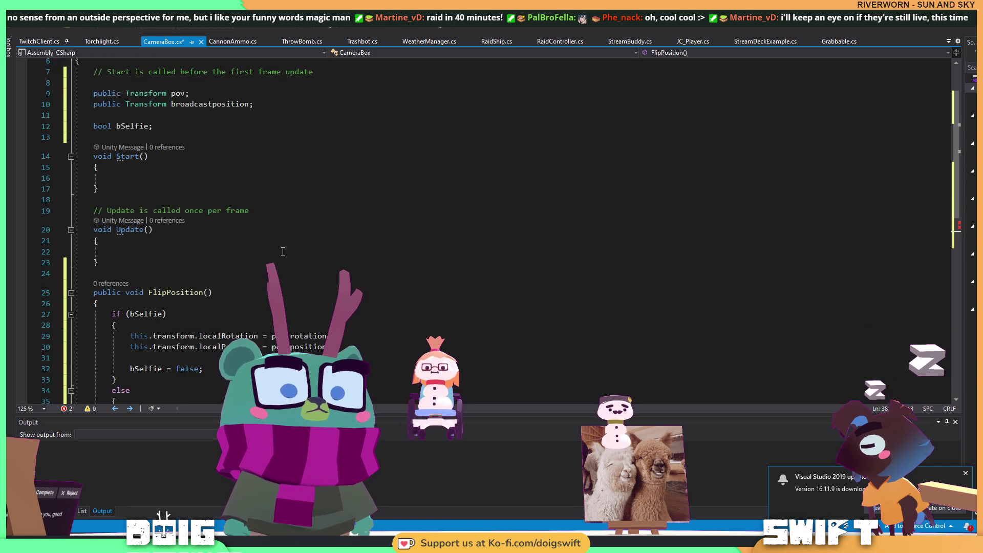
pyautogui.scroll(-5, 278, 231)
pyautogui.scroll(4, 274, 249)
pyautogui.scroll(-3, 273, 249)
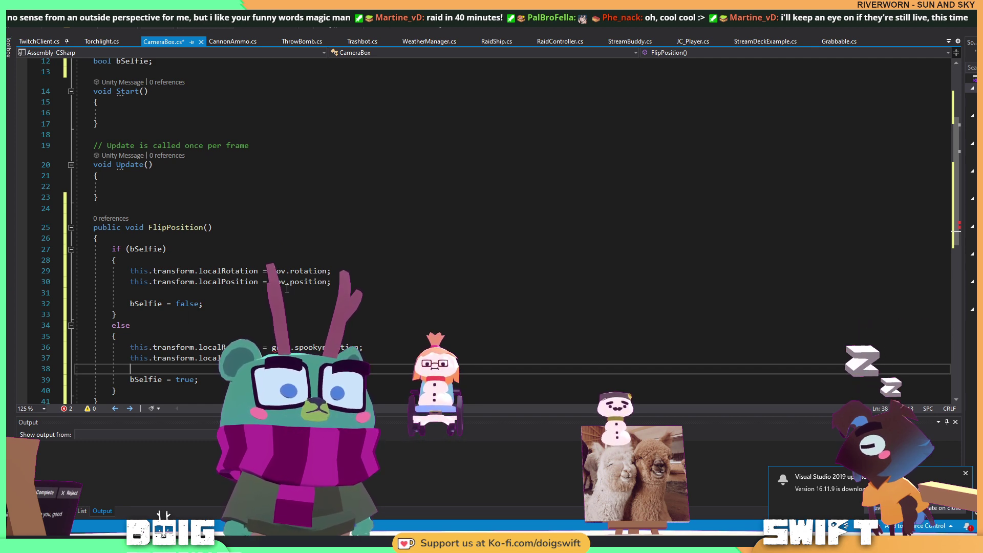
# Rename the broadcastposition Transform variable to selfcam and copy the new name.
pyautogui.scroll(4, 305, 287)
pyautogui.moveTo(246, 173); pyautogui.dragTo(190, 171)
pyautogui.click(205, 160)
pyautogui.doubleClick(213, 172)
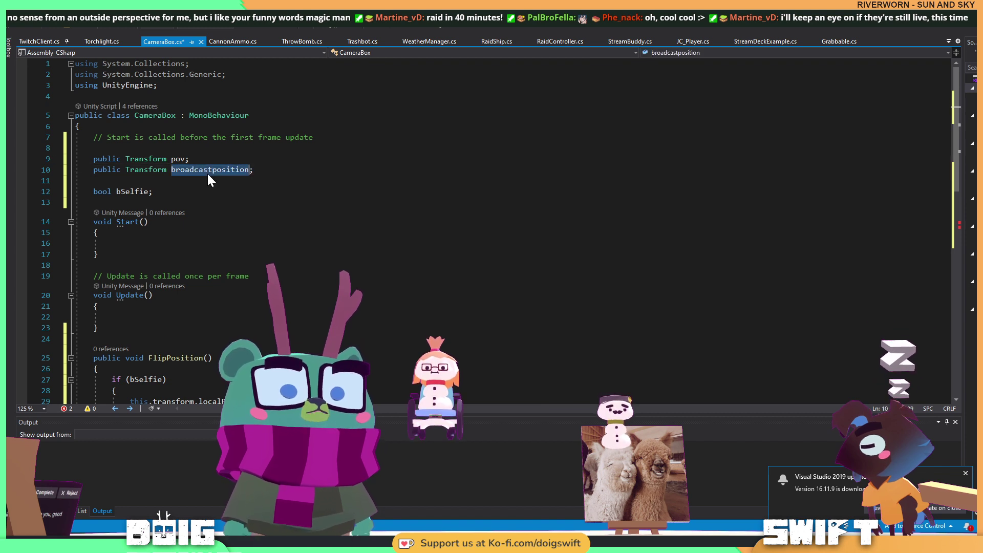
pyautogui.write('self')
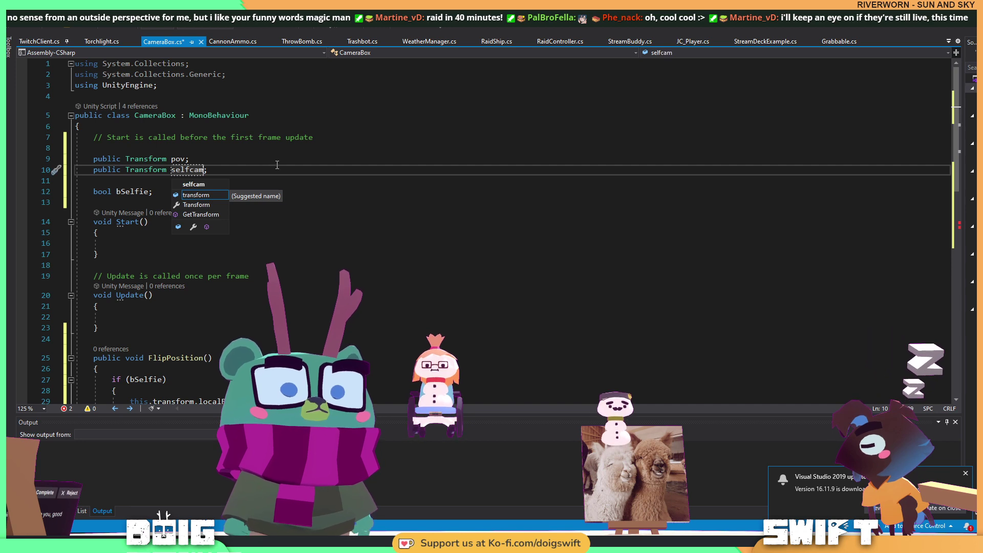
pyautogui.write('cam')
pyautogui.press('Escape')
pyautogui.doubleClick(189, 170)
pyautogui.hotkey('ctrl', 'c')
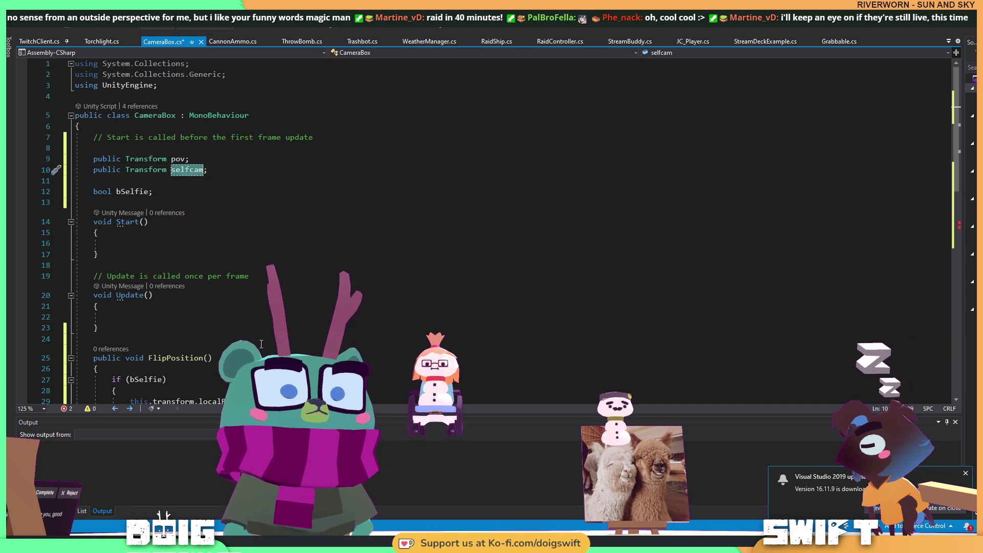
# Change FlipPosition's else branch in CameraBox to assign selfcam.rotation and selfcam.position, and save the script.
pyautogui.scroll(-5, 260, 319)
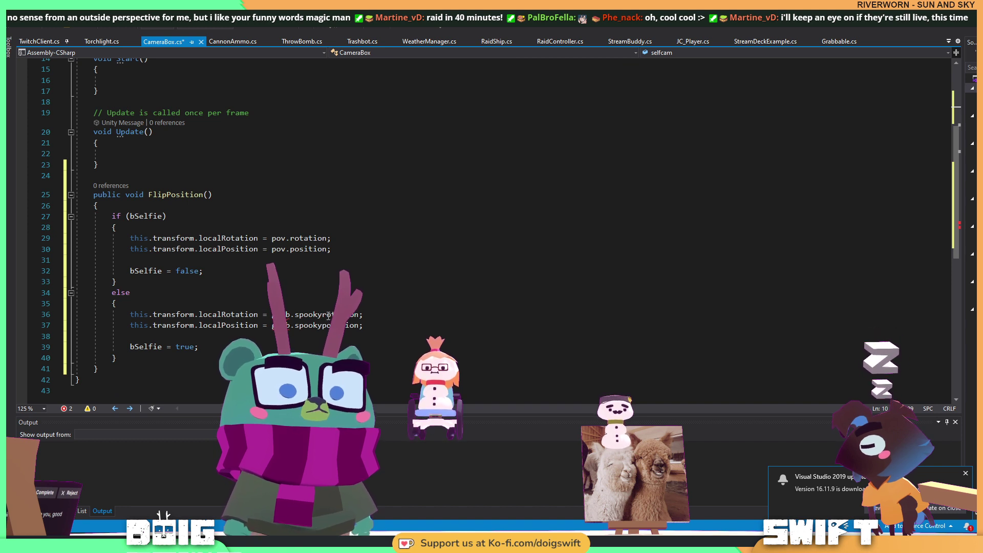
pyautogui.moveTo(322, 314); pyautogui.dragTo(272, 314)
pyautogui.hotkey('ctrl', 'v')
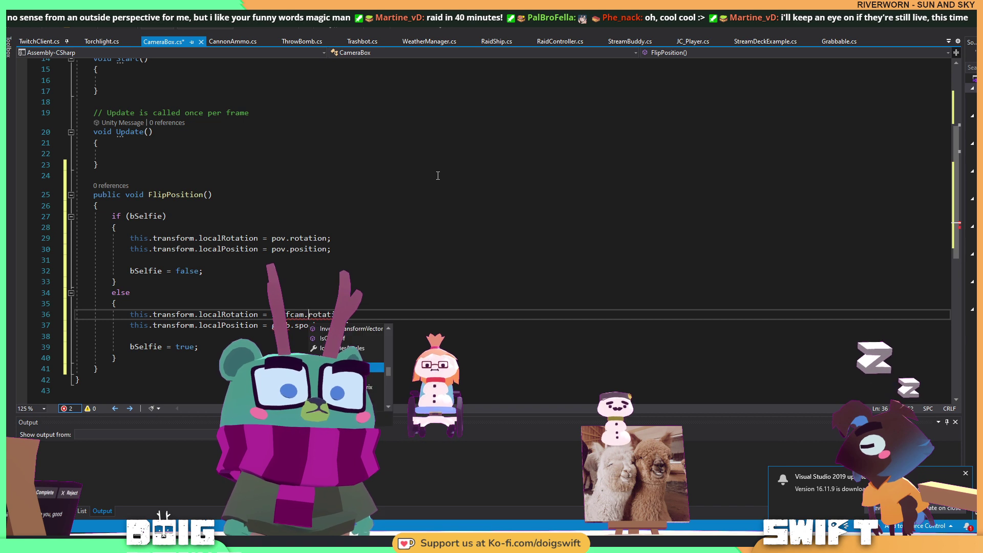
pyautogui.click(295, 278)
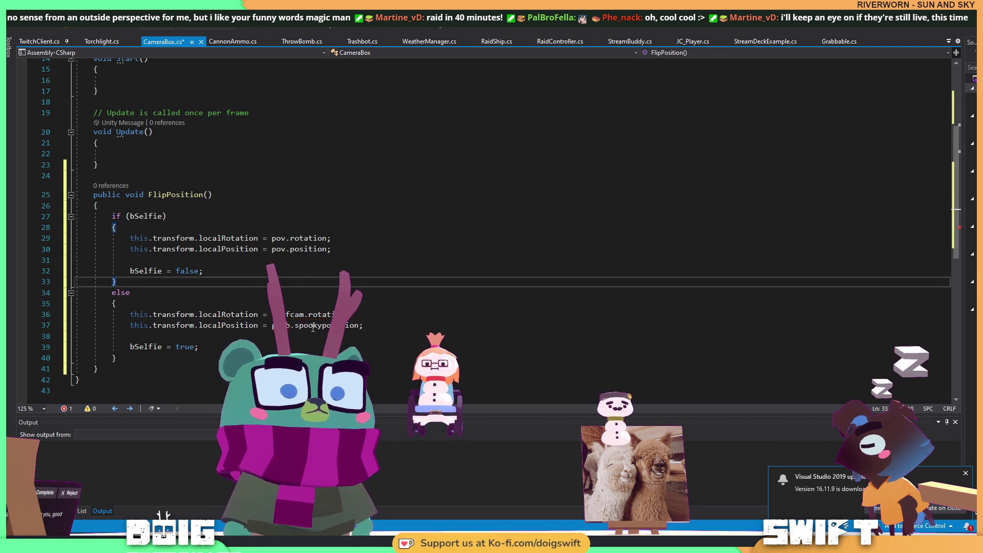
pyautogui.moveTo(318, 325); pyautogui.dragTo(298, 325)
pyautogui.write('selfcam')
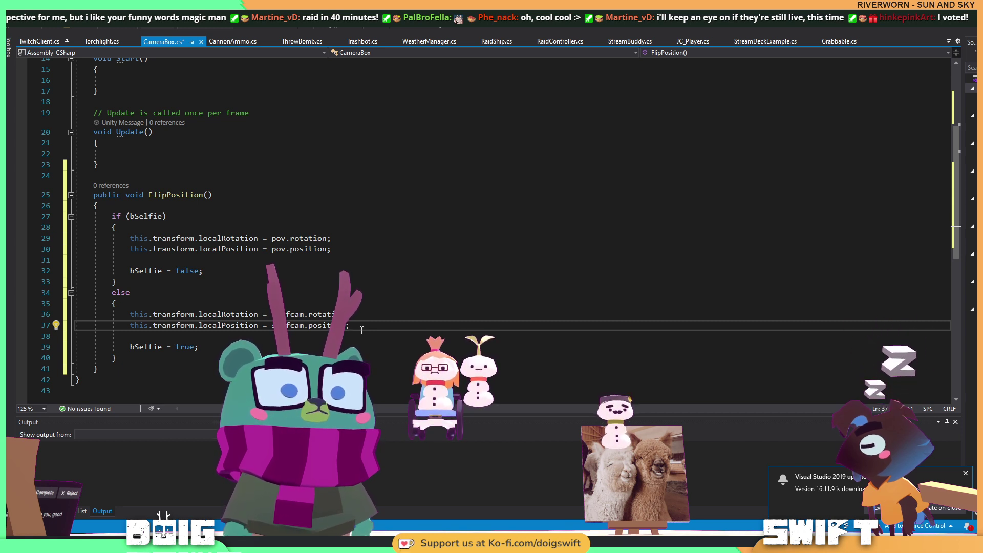
pyautogui.hotkey('ctrl', 's')
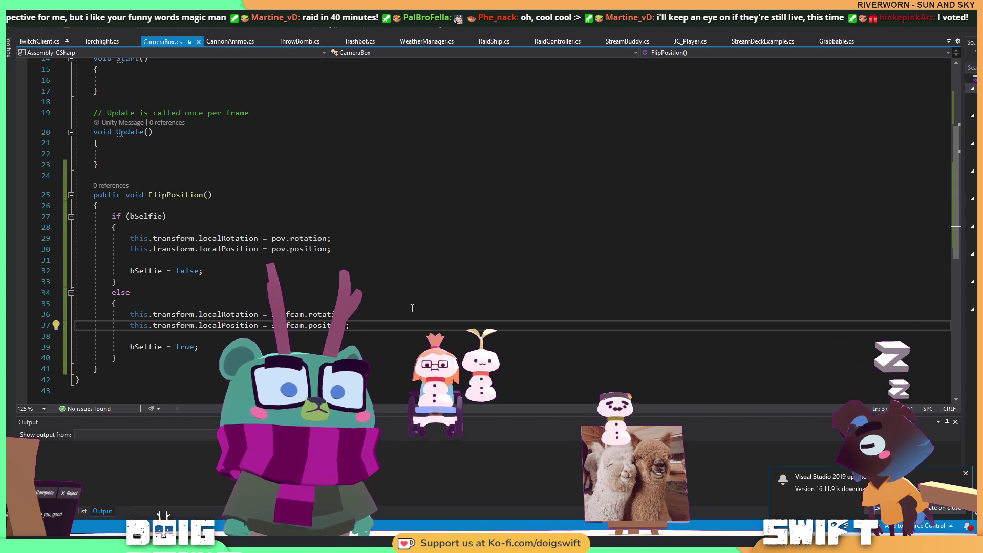
# Switch to Unity and select the CameraBox (1) object that holds the camera model in the breakfast room.
pyautogui.hotkey('alt', 'Tab')
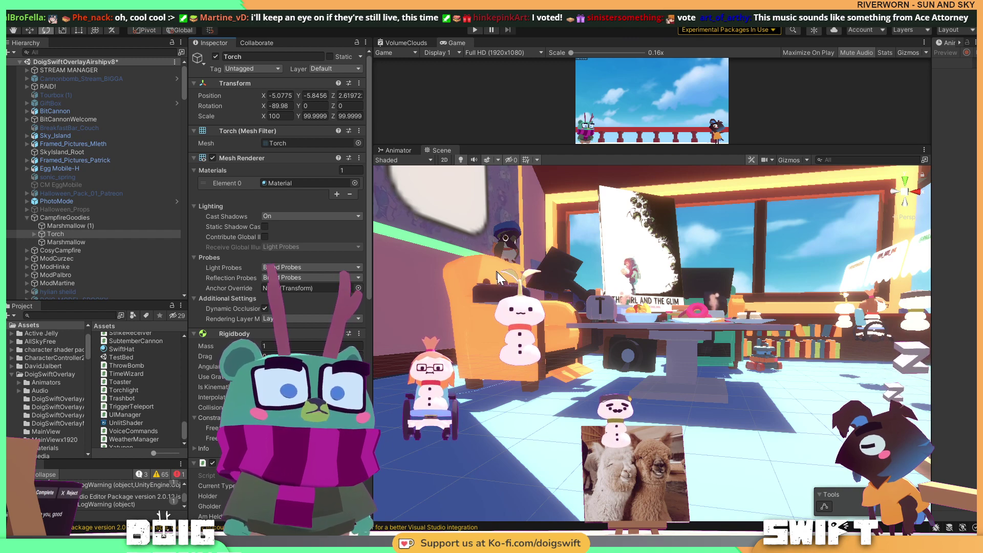
pyautogui.moveTo(505, 237); pyautogui.dragTo(712, 360, button='right')
pyautogui.moveTo(712, 359); pyautogui.dragTo(670, 324, button='middle')
pyautogui.moveTo(670, 324); pyautogui.dragTo(664, 345, button='right')
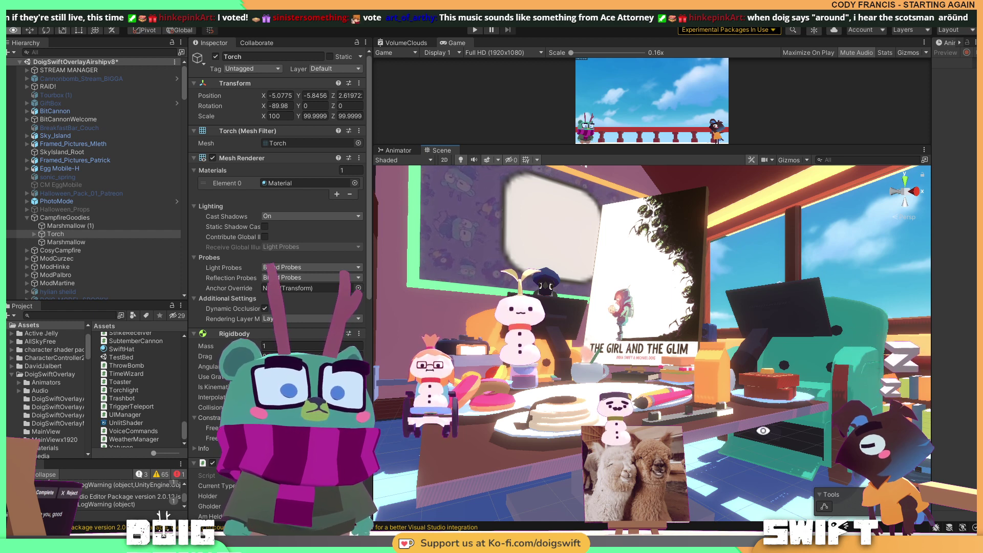
pyautogui.moveTo(694, 382); pyautogui.dragTo(633, 405, button='right')
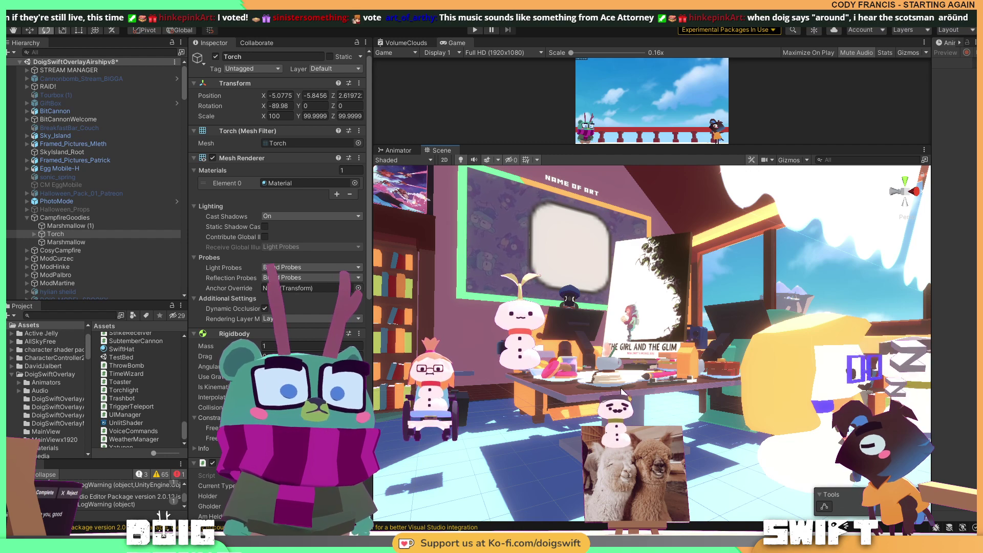
pyautogui.moveTo(622, 391); pyautogui.dragTo(579, 364, button='right')
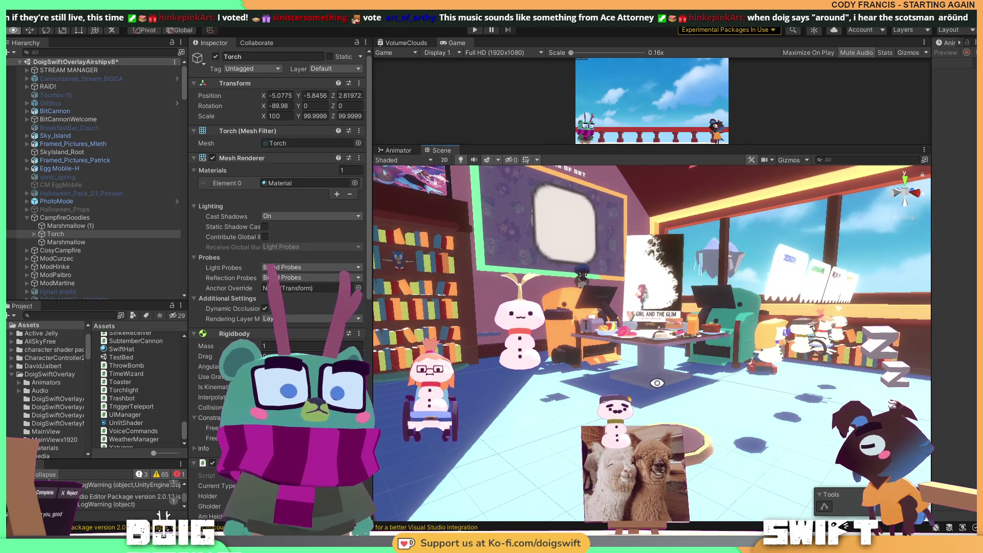
pyautogui.click(572, 359)
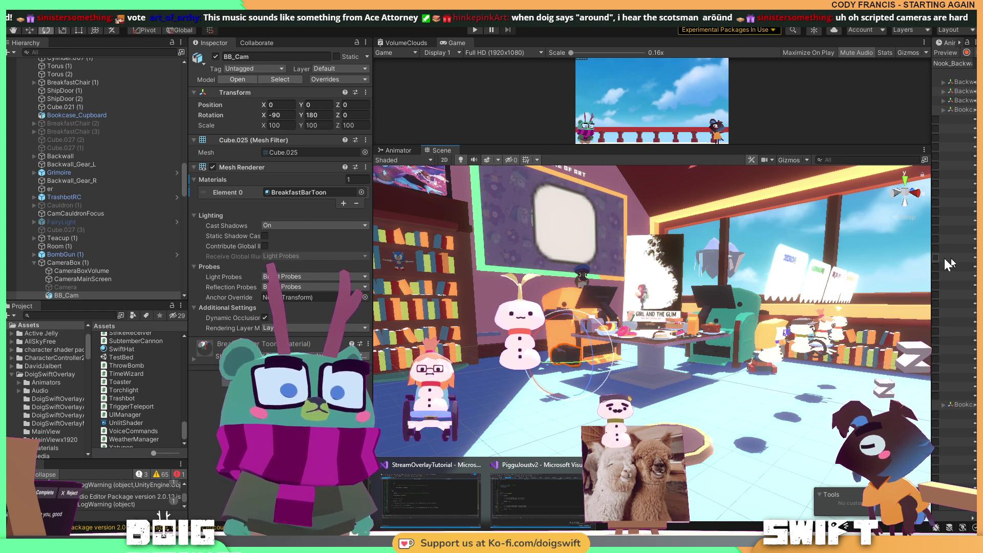
pyautogui.moveTo(564, 352); pyautogui.dragTo(507, 353, button='right')
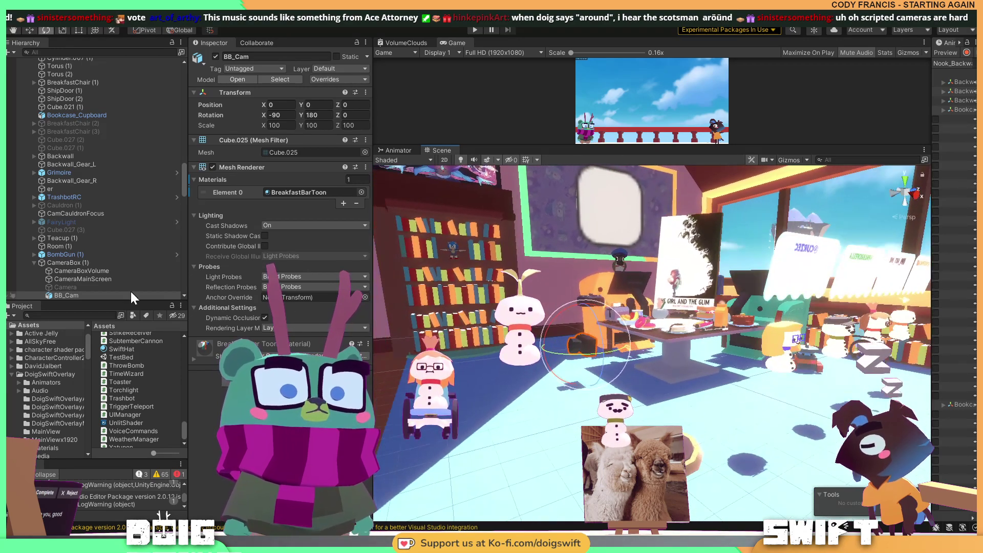
pyautogui.click(69, 262)
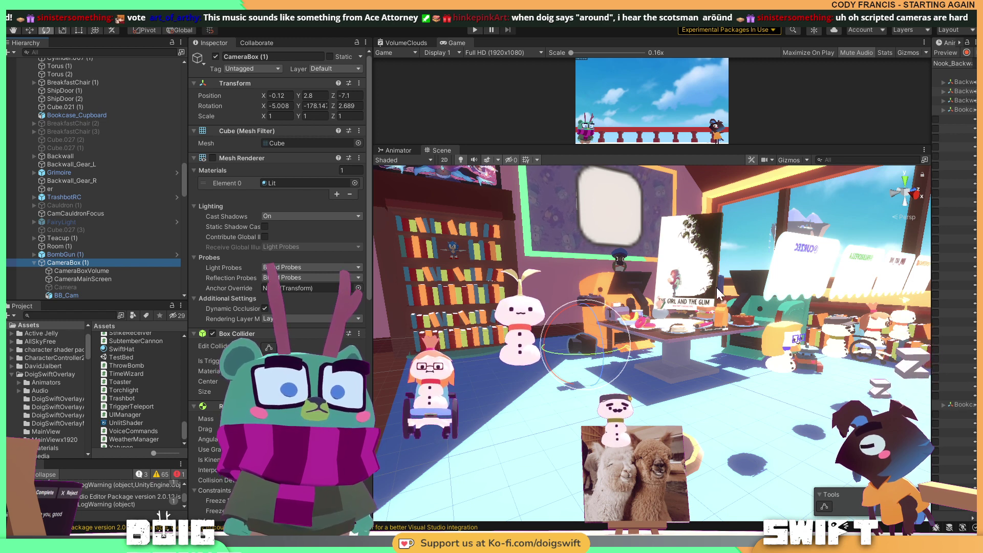
# Open the Grabbable script attached to CameraBox (1) for editing.
pyautogui.keyDown('alt'); pyautogui.moveTo(674, 329); pyautogui.dragTo(614, 337); pyautogui.keyUp('alt')
pyautogui.scroll(-10, 311, 324)
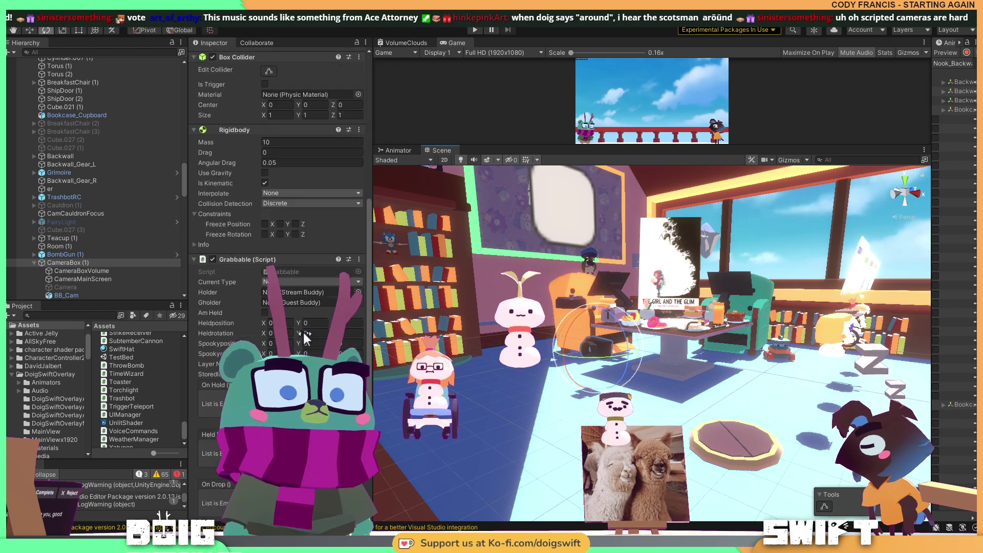
pyautogui.scroll(3, 313, 315)
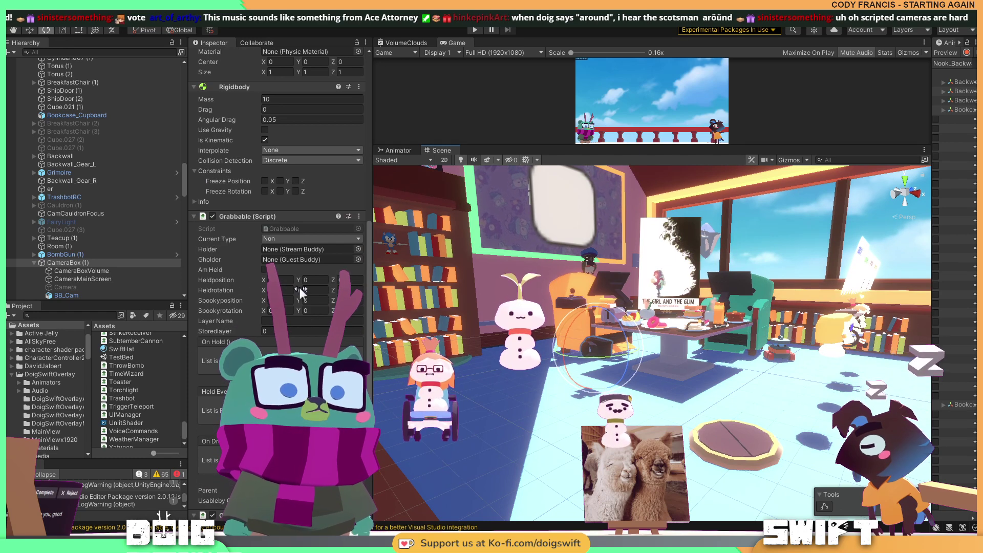
pyautogui.click(281, 228)
pyautogui.doubleClick(281, 228)
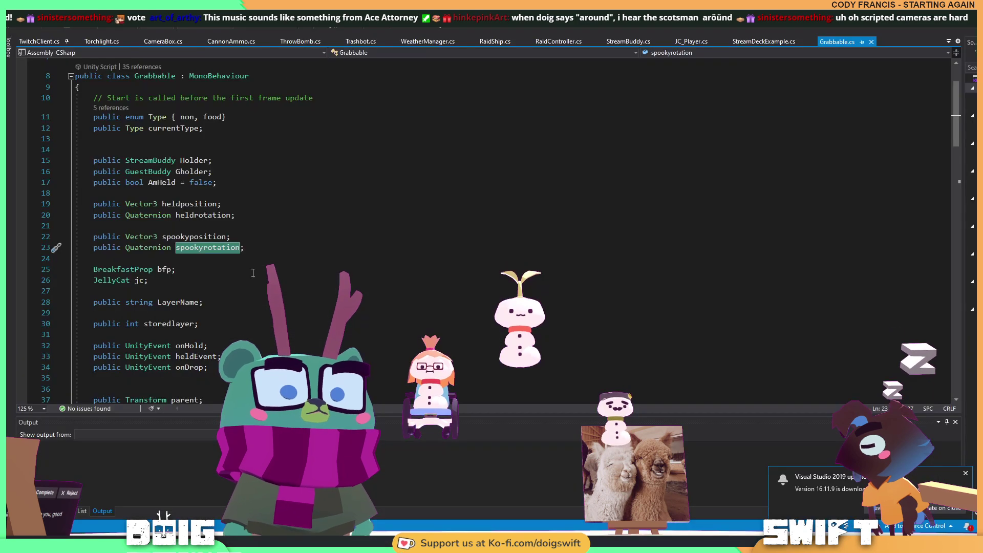
# Rename Grabbable's spookyposition and spookyrotation variables to flipposition and fliprotation.
pyautogui.click(191, 239)
pyautogui.press('Down')
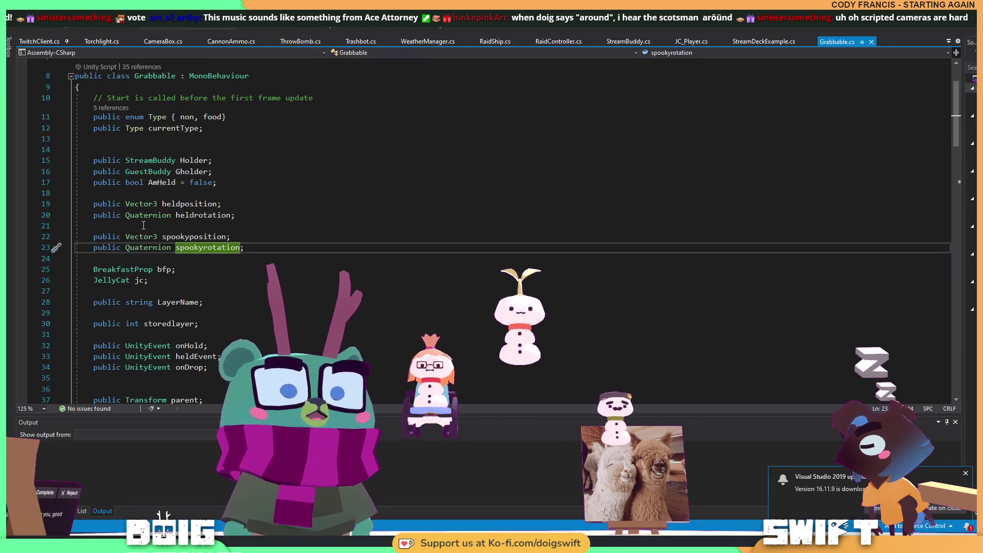
pyautogui.click(255, 248)
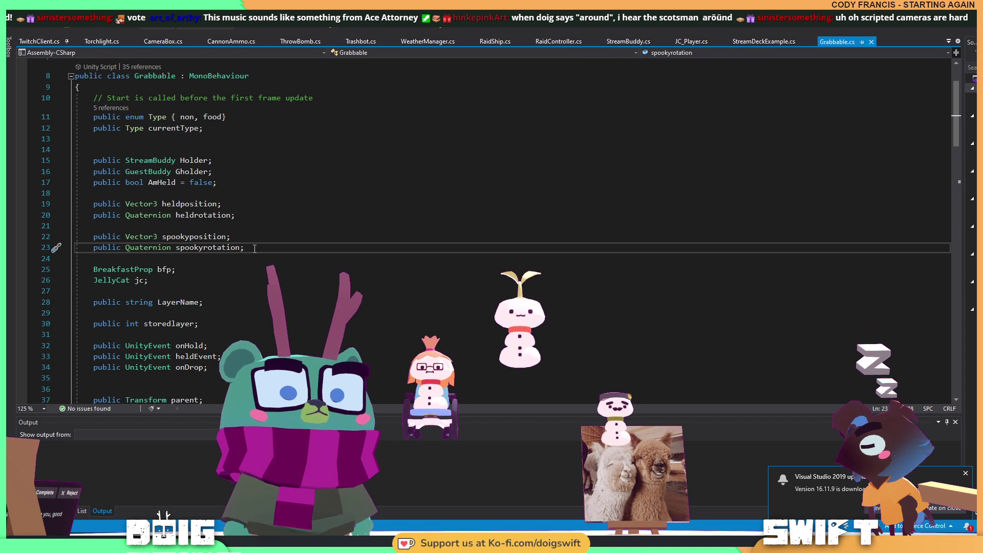
pyautogui.doubleClick(163, 237)
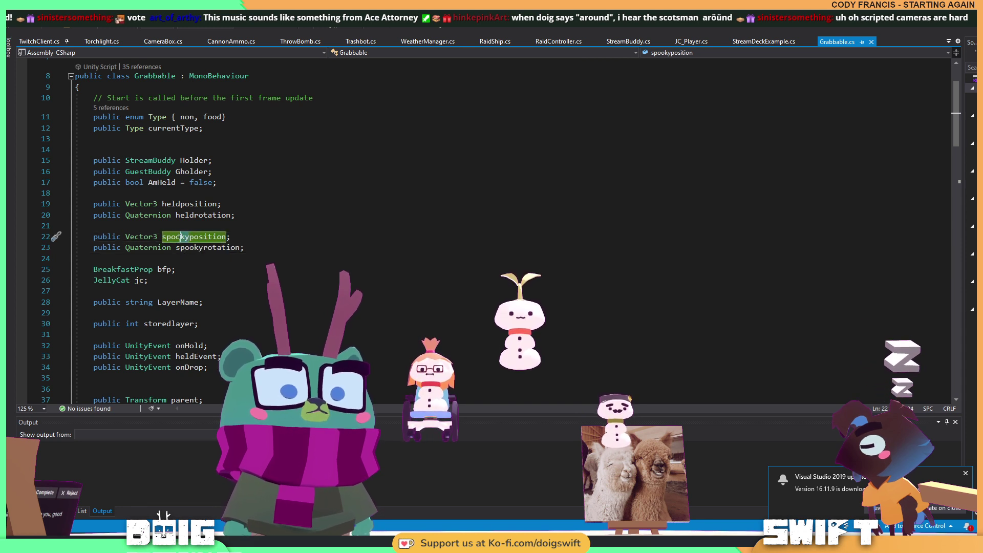
pyautogui.write('flip')
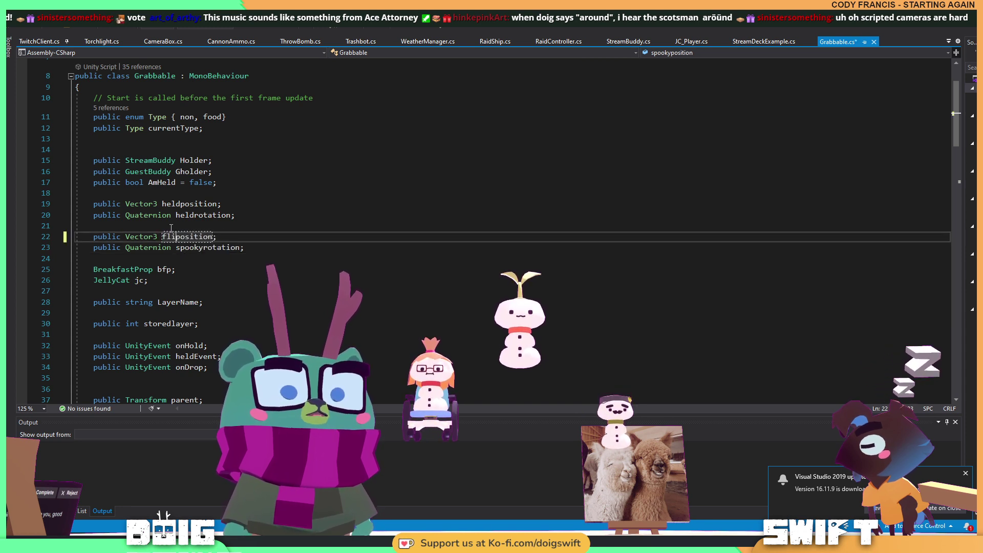
pyautogui.moveTo(203, 248); pyautogui.dragTo(185, 249)
pyautogui.write('fli')
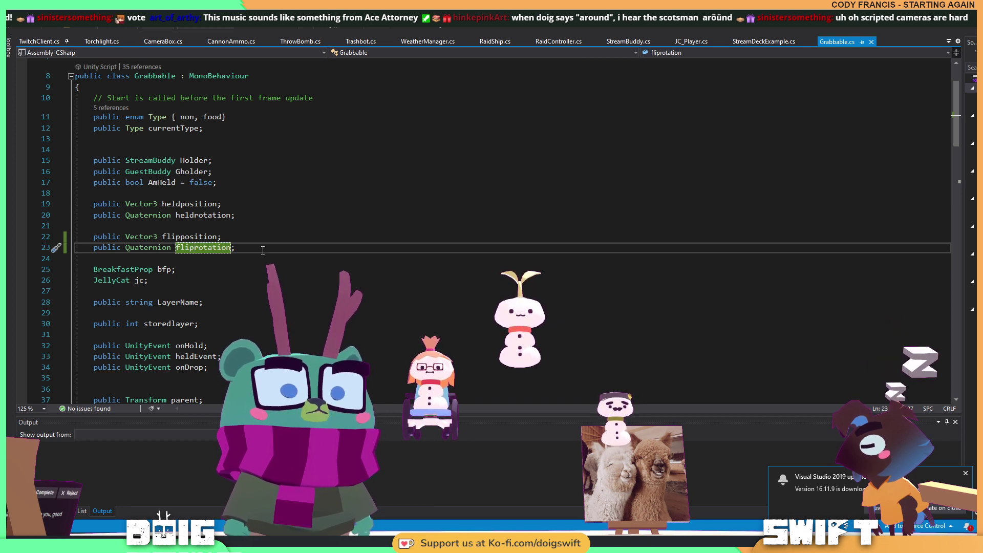
# Look through the rest of the Grabbable class and copy the flipposition variable name.
pyautogui.scroll(-20, 267, 256)
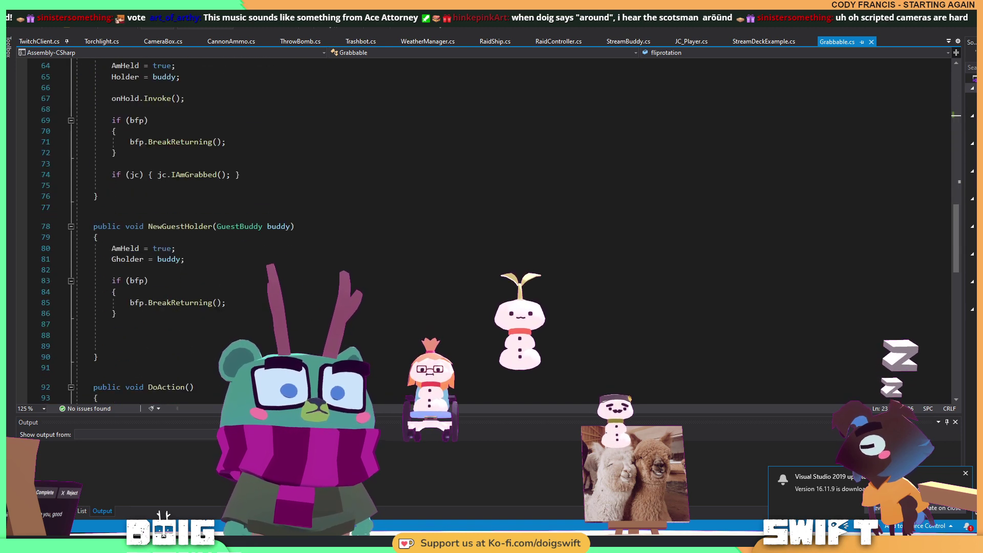
pyautogui.scroll(7, 266, 255)
pyautogui.scroll(20, 481, 231)
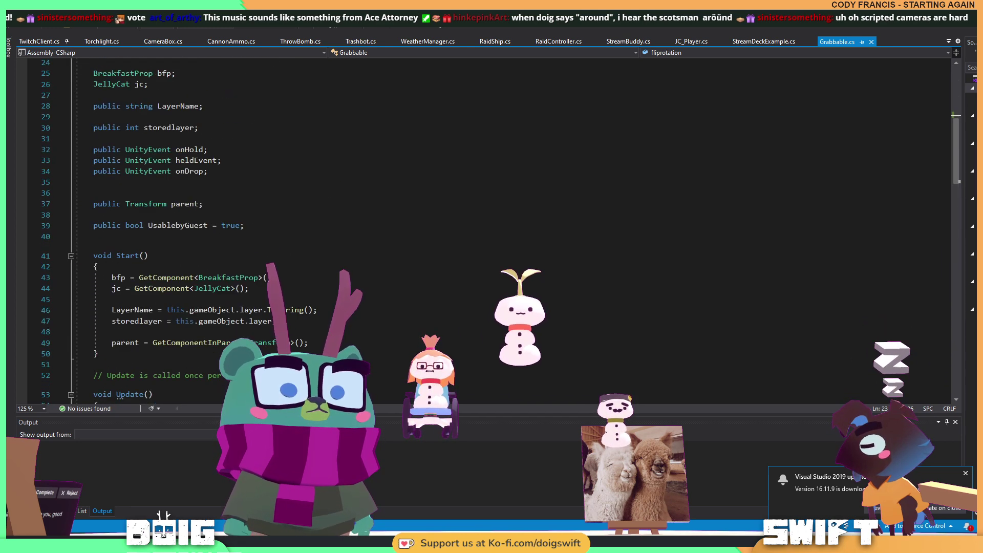
pyautogui.scroll(3, 481, 230)
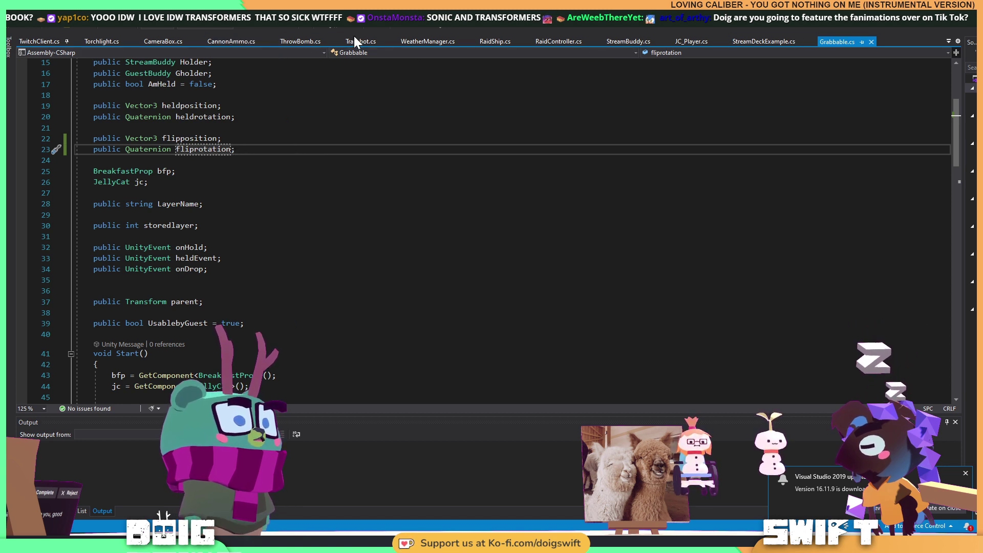
pyautogui.doubleClick(187, 139)
pyautogui.hotkey('ctrl', 'c')
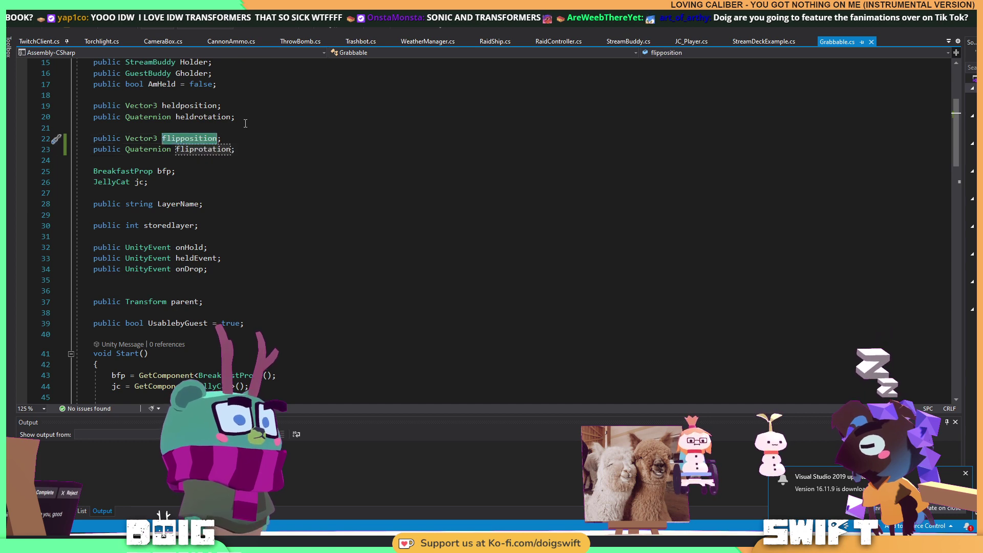
# Update the else branch of Torchlight's FlipPosition method to use grab.fliprotation and grab.flipposition.
pyautogui.click(112, 41)
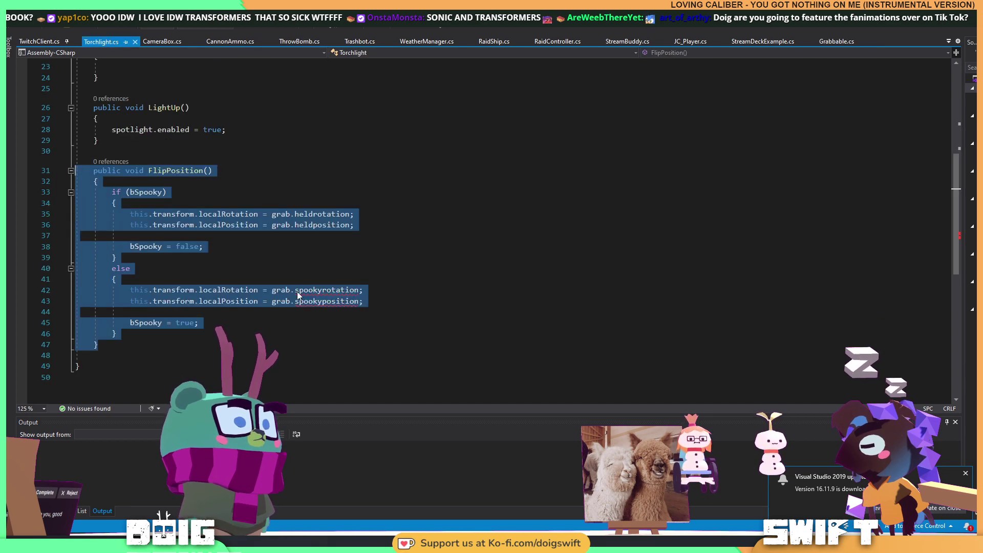
pyautogui.click(391, 288)
pyautogui.doubleClick(312, 301)
pyautogui.hotkey('ctrl', 'v')
pyautogui.moveTo(322, 289); pyautogui.dragTo(300, 290)
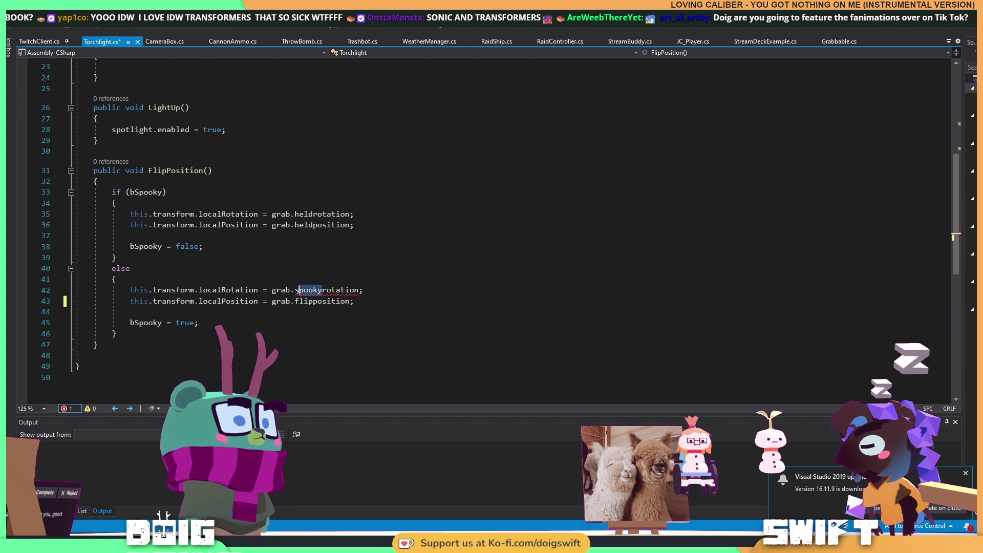
pyautogui.write('fpl')
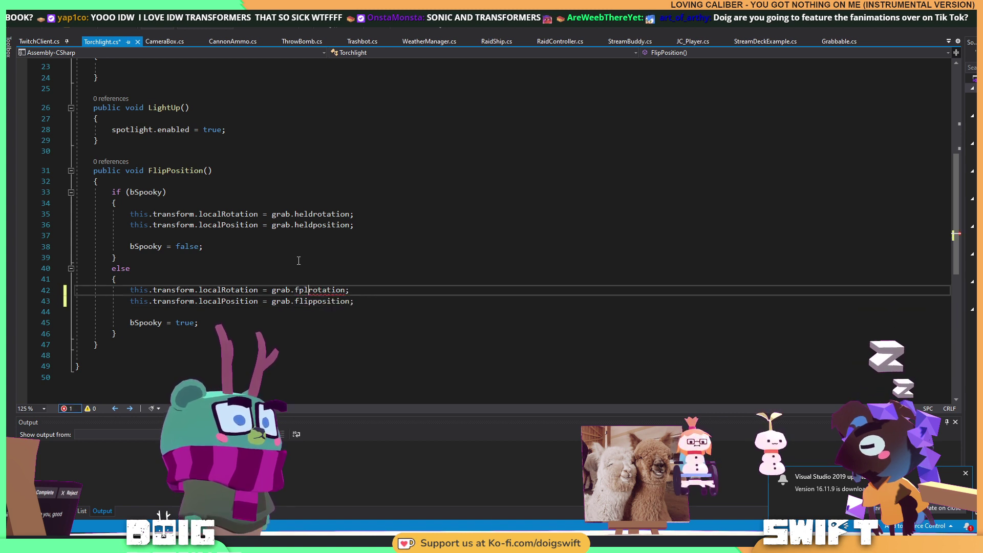
pyautogui.press('BackSpace')
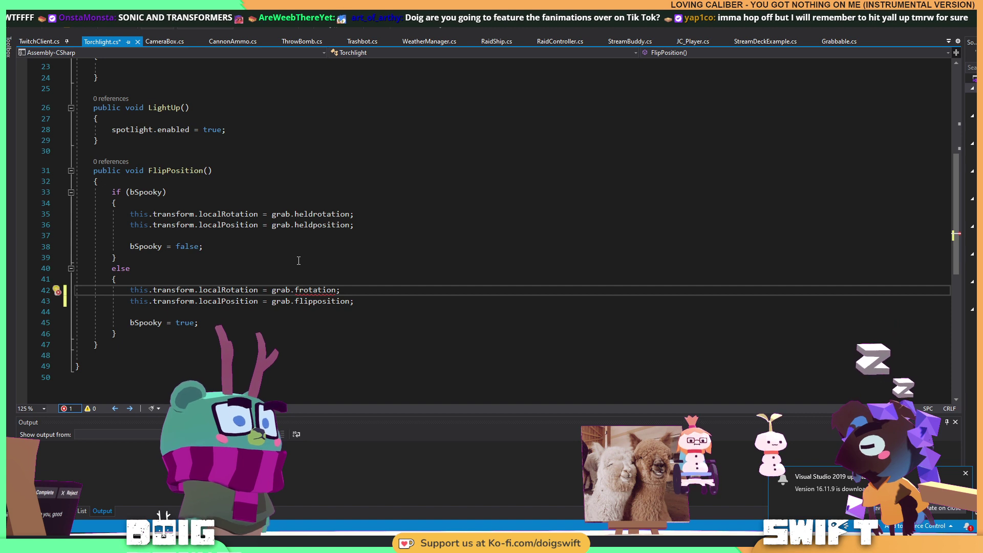
pyautogui.click(374, 312)
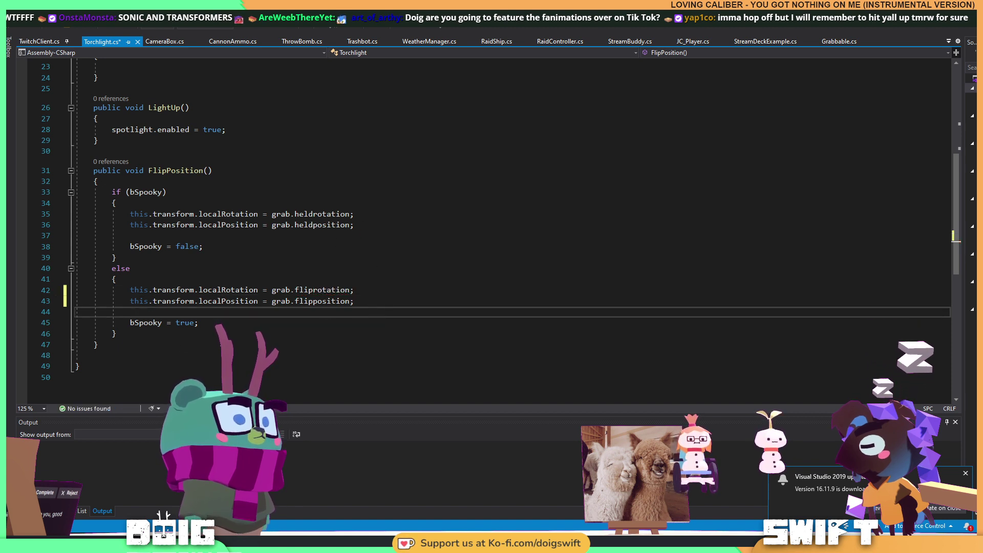
# Replace CameraBox's whole FlipPosition method with a copy of the one from the Torchlight script.
pyautogui.moveTo(111, 347); pyautogui.dragTo(75, 171)
pyautogui.hotkey('ctrl', 'c')
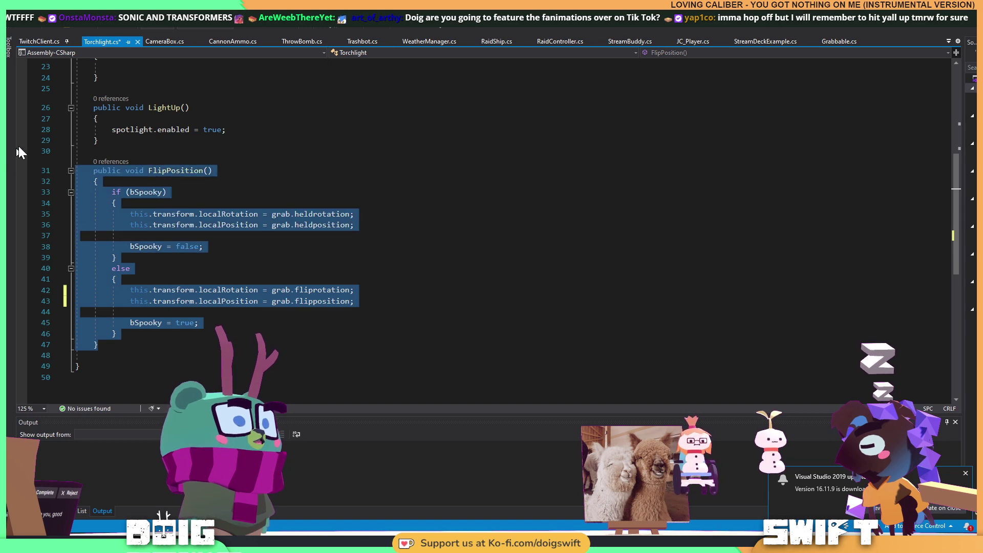
pyautogui.click(164, 41)
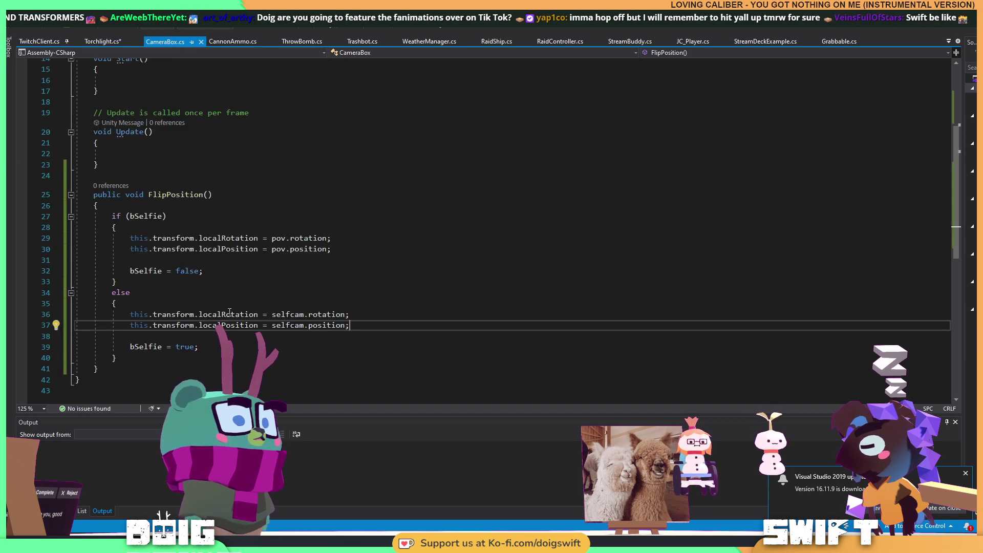
pyautogui.moveTo(113, 369); pyautogui.dragTo(36, 200)
pyautogui.hotkey('ctrl', 'v')
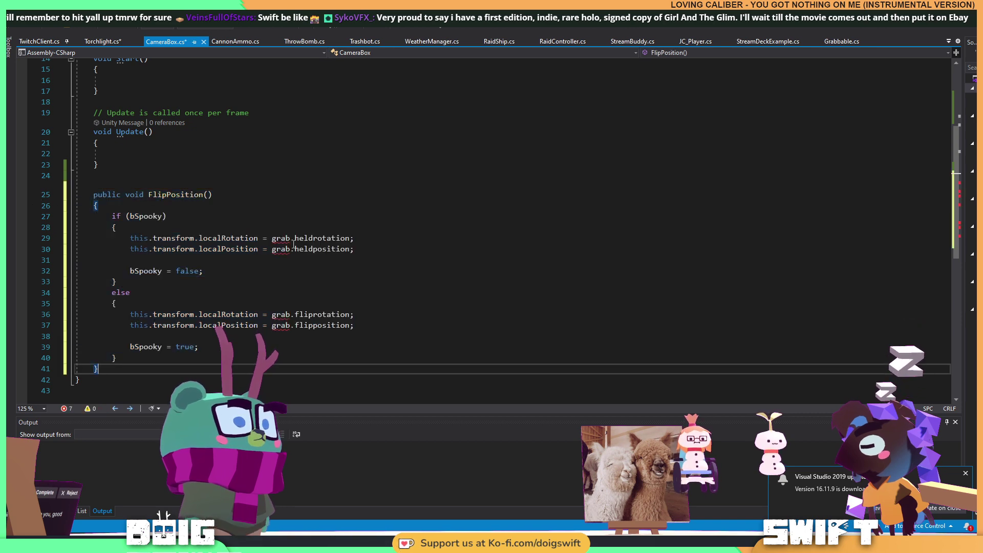
# Copy the public Grabbable grab declaration from the Torchlight script.
pyautogui.scroll(1, 290, 239)
pyautogui.scroll(4, 290, 239)
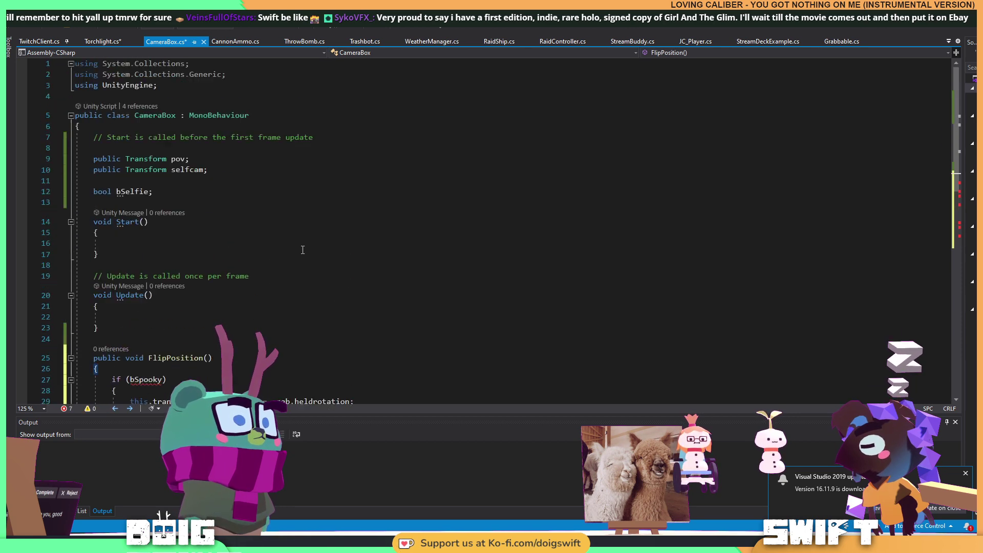
pyautogui.click(247, 171)
pyautogui.scroll(-3, 247, 211)
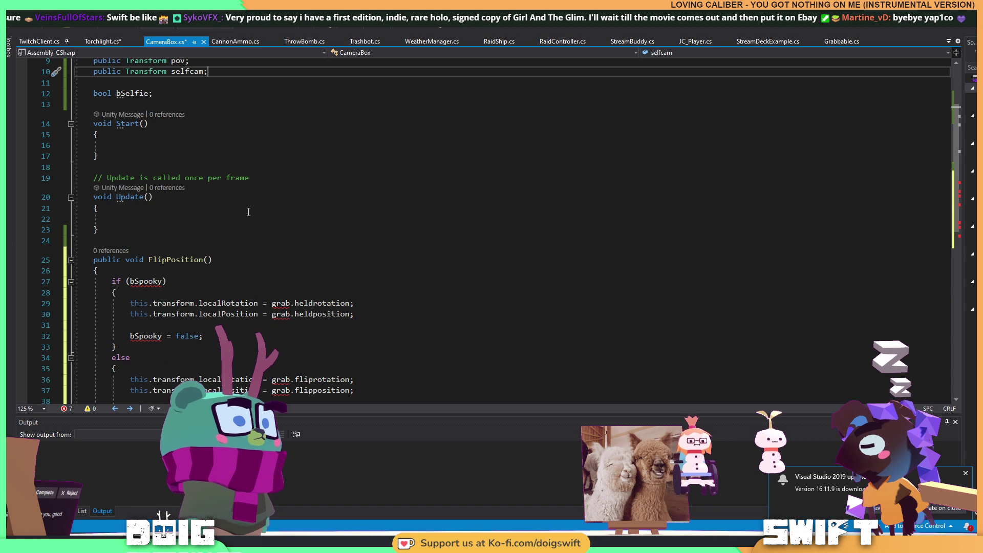
pyautogui.scroll(2, 248, 212)
pyautogui.click(97, 42)
pyautogui.scroll(1, 194, 168)
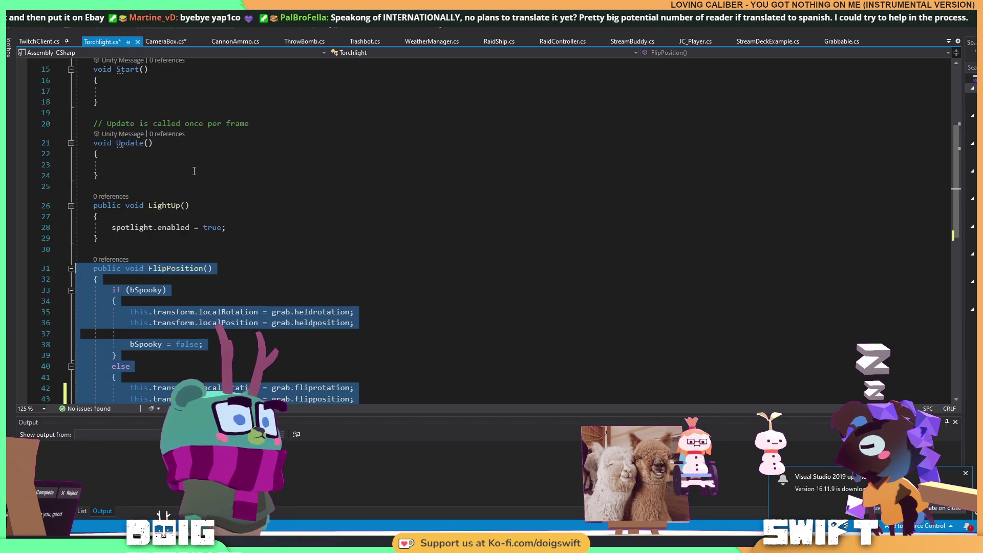
pyautogui.scroll(7, 194, 168)
pyautogui.moveTo(212, 194); pyautogui.dragTo(99, 195)
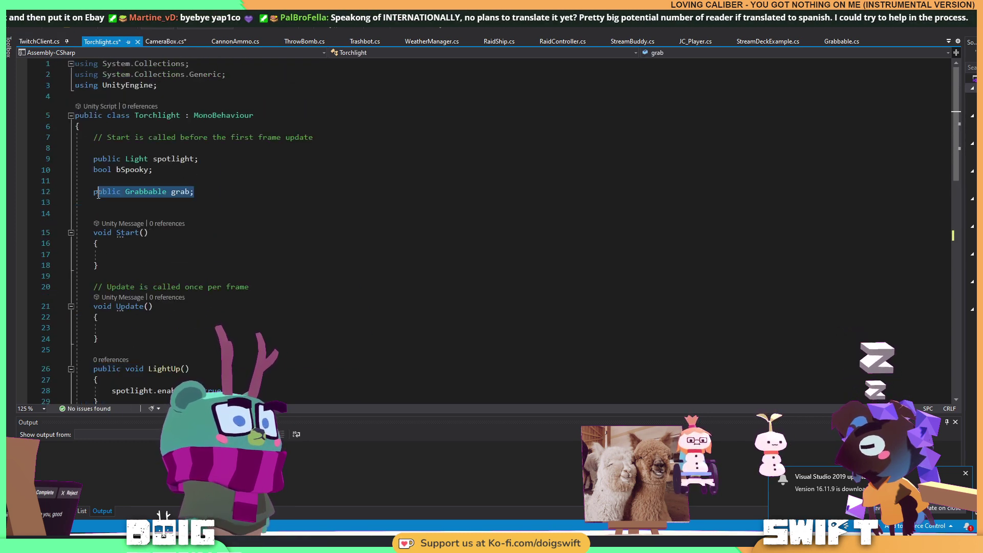
# Save the edited scripts and declare public Grabbable grab in CameraBox, beneath the selfcam variable.
pyautogui.click(164, 41)
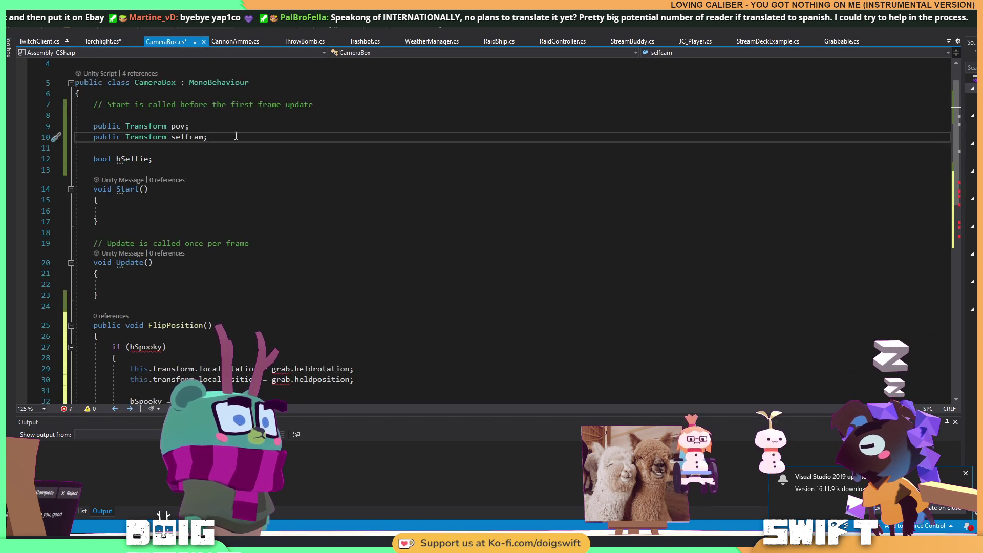
pyautogui.press('Return')
pyautogui.press('Return')
pyautogui.hotkey('ctrl', 'shift', 'b')
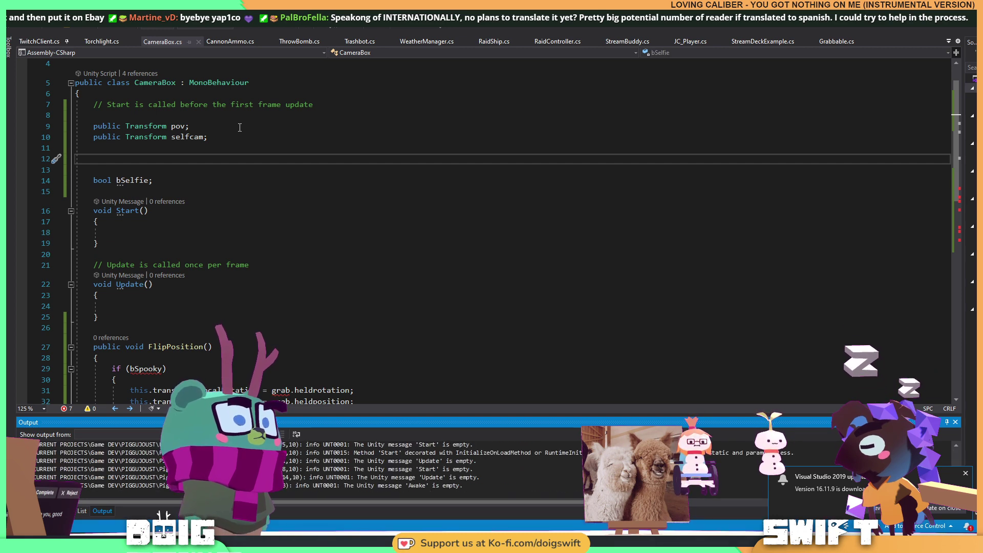
pyautogui.click(203, 159)
pyautogui.write('public Grabbable grab;')
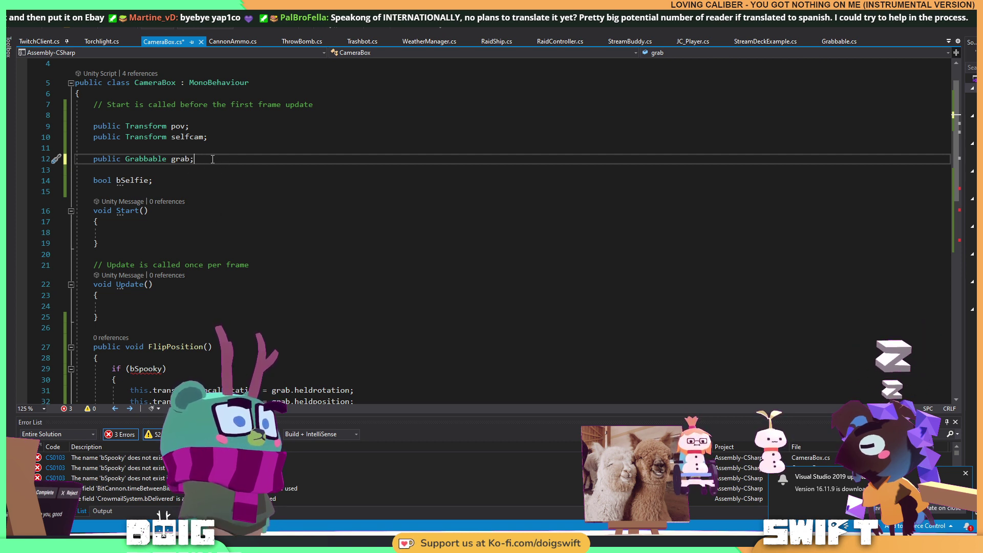
# Replace bSpooky with bSelfie in the if condition of CameraBox's FlipPosition method.
pyautogui.scroll(-6, 206, 195)
pyautogui.scroll(7, 137, 213)
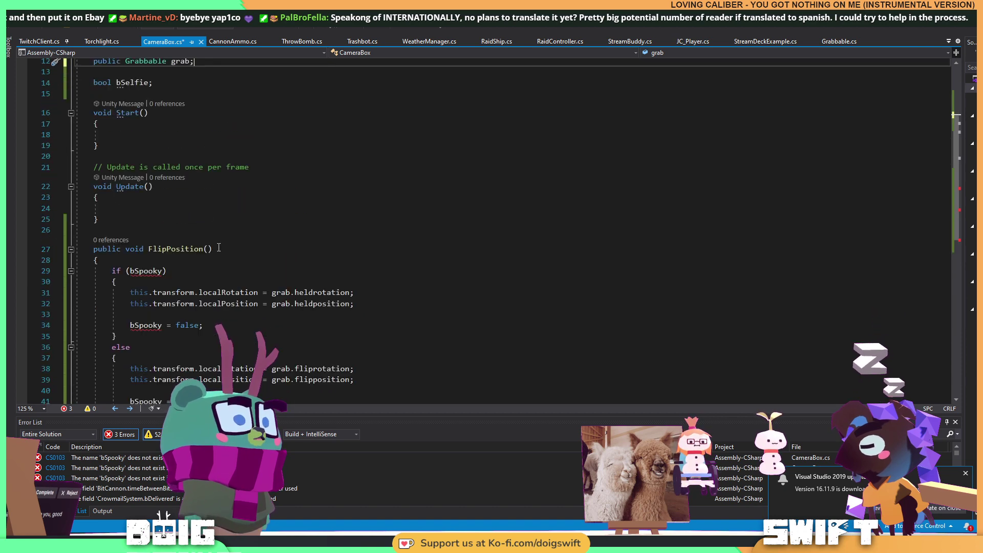
pyautogui.doubleClick(137, 213)
pyautogui.hotkey('ctrl', 'c')
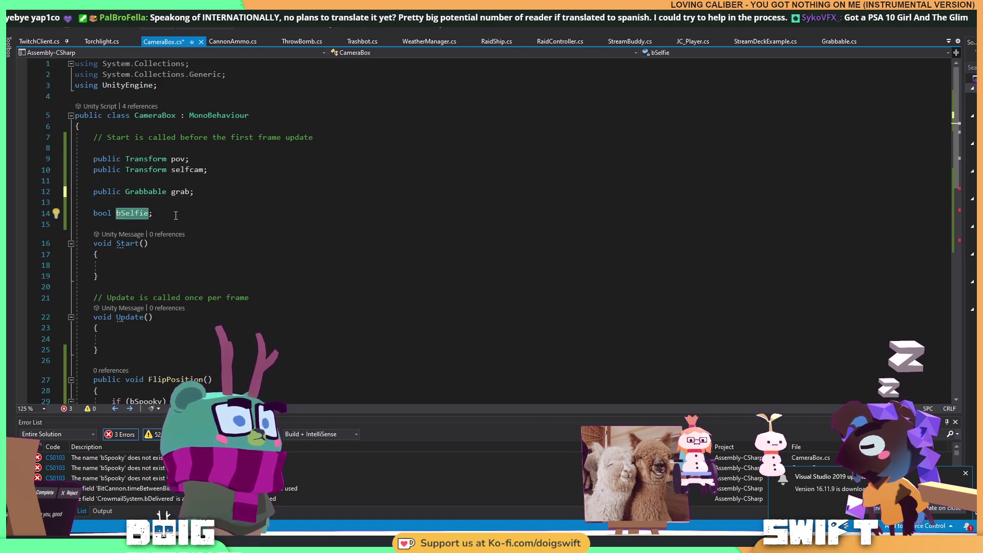
pyautogui.scroll(-3, 143, 256)
pyautogui.doubleClick(145, 303)
pyautogui.hotkey('ctrl', 'v')
pyautogui.scroll(-3, 221, 307)
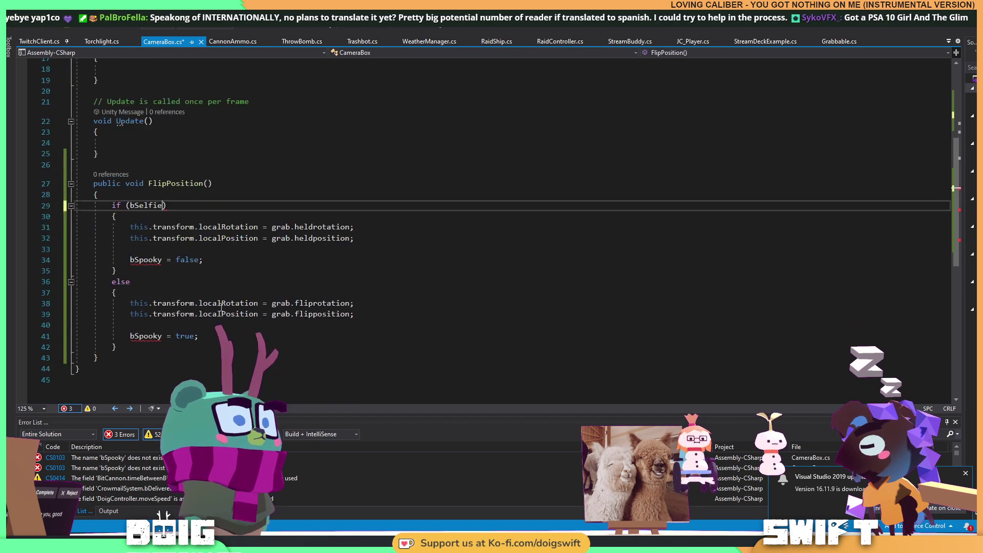
# Replace bSpooky with bSelfie in the false and true assignments of FlipPosition and save the CameraBox script.
pyautogui.doubleClick(146, 260)
pyautogui.hotkey('ctrl', 'v')
pyautogui.doubleClick(146, 336)
pyautogui.hotkey('ctrl', 'v')
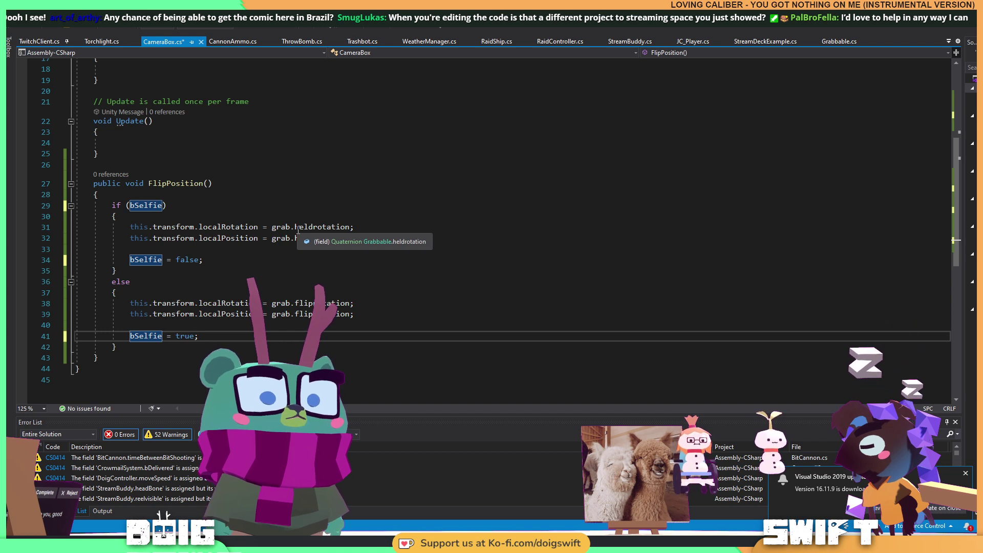
pyautogui.click(212, 336)
pyautogui.hotkey('ctrl', 's')
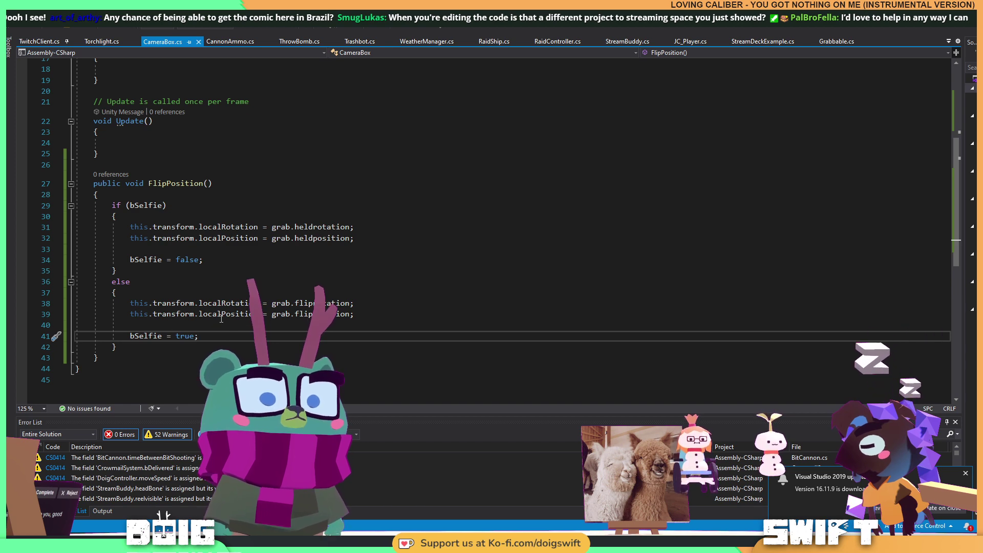
# Review the CameraBox script, then switch to Unity and examine the Grabbable component of CameraBox (1).
pyautogui.scroll(6, 271, 275)
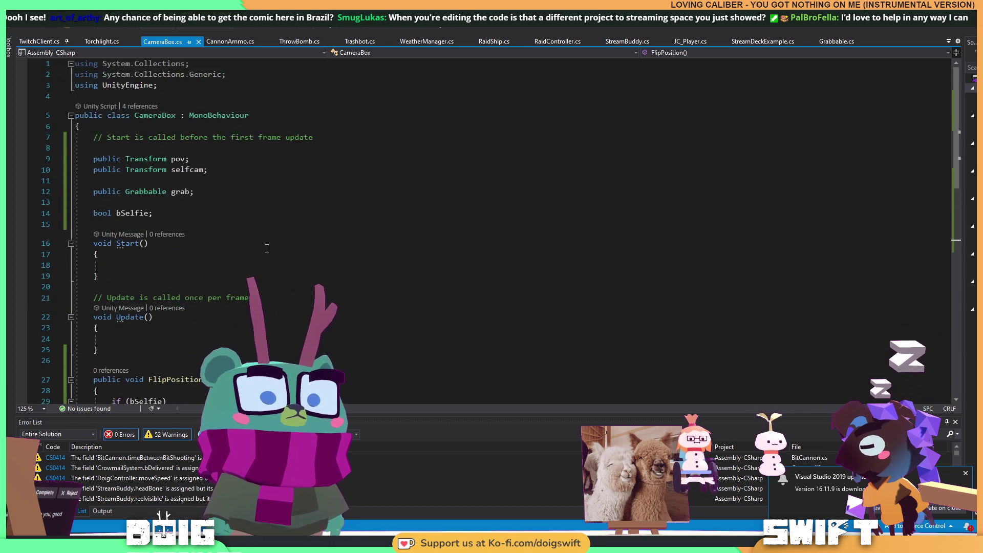
pyautogui.scroll(-4, 266, 249)
pyautogui.scroll(-1, 267, 249)
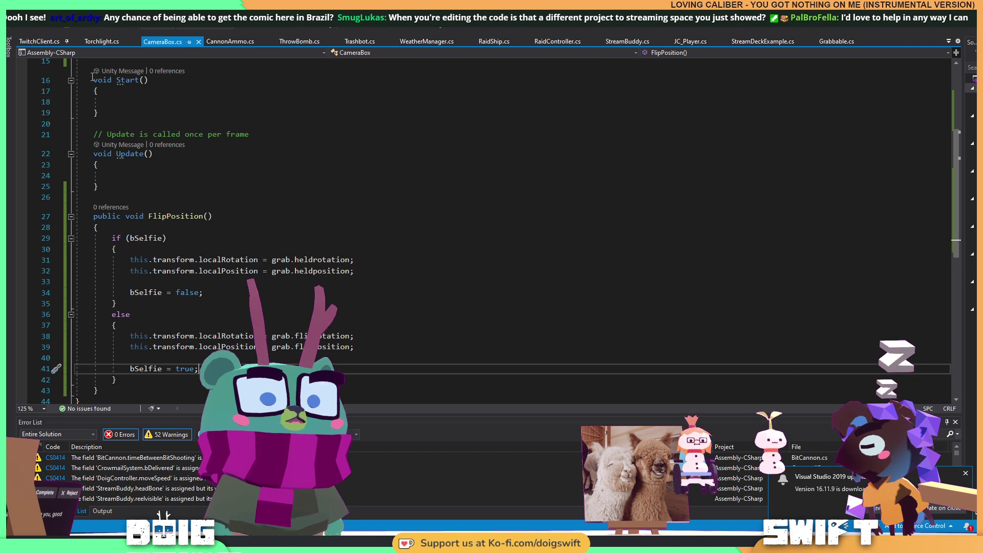
pyautogui.hotkey('alt', 'Tab')
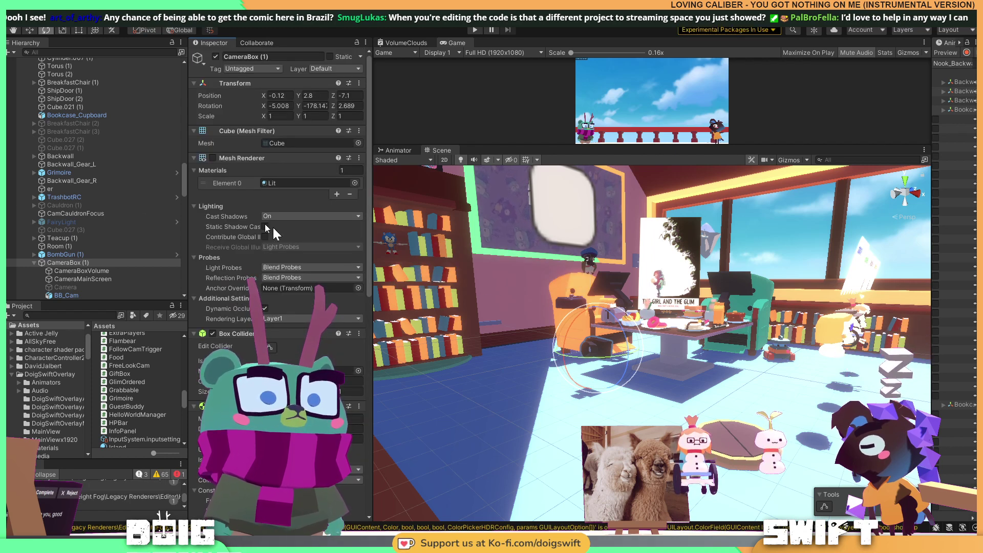
pyautogui.scroll(-3, 59, 253)
pyautogui.click(69, 202)
pyautogui.scroll(-10, 280, 277)
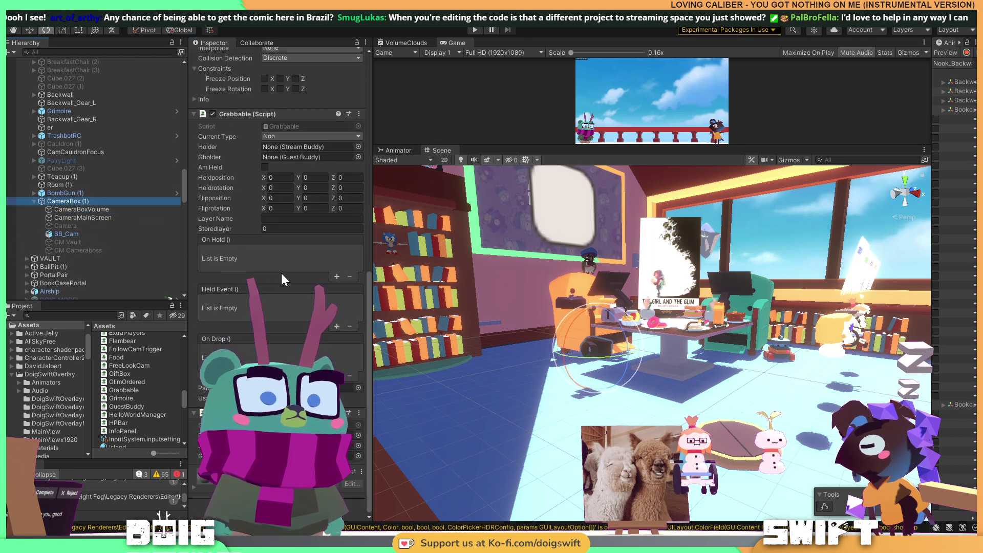
pyautogui.click(245, 140)
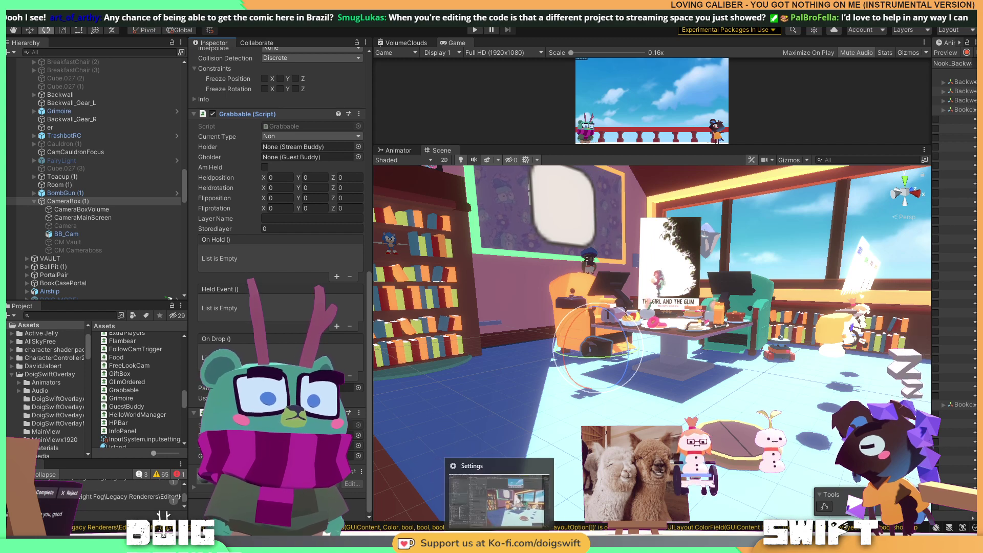
pyautogui.moveTo(470, 552)
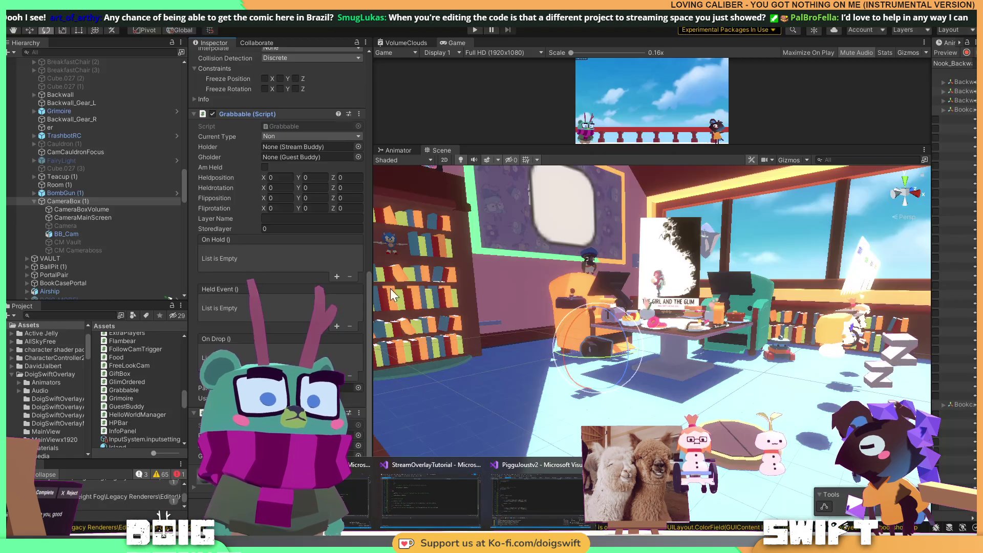
# Switch to Visual Studio, delete the pov and selfcam Transform variables from CameraBox, and save the script.
pyautogui.click(550, 494)
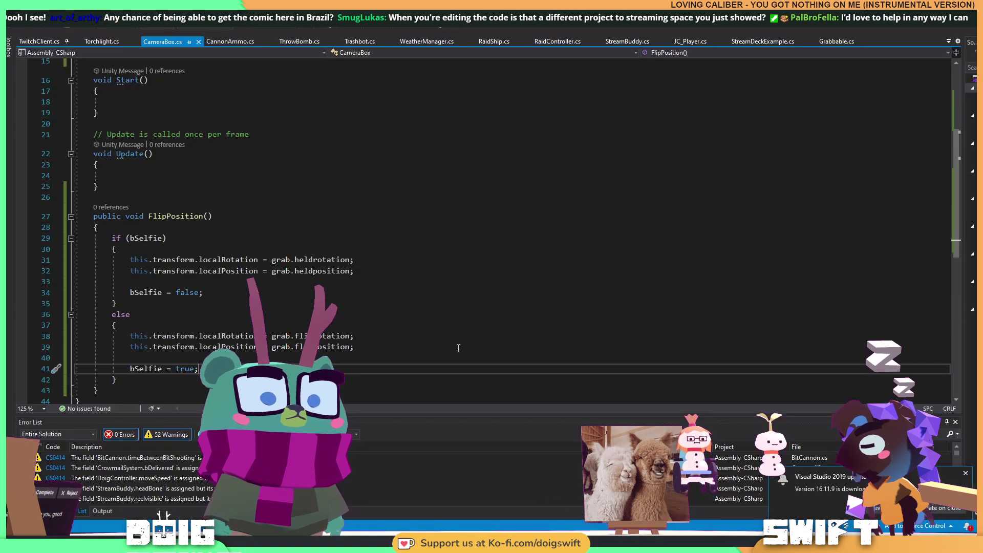
pyautogui.scroll(5, 239, 222)
pyautogui.moveTo(207, 170); pyautogui.dragTo(26, 158)
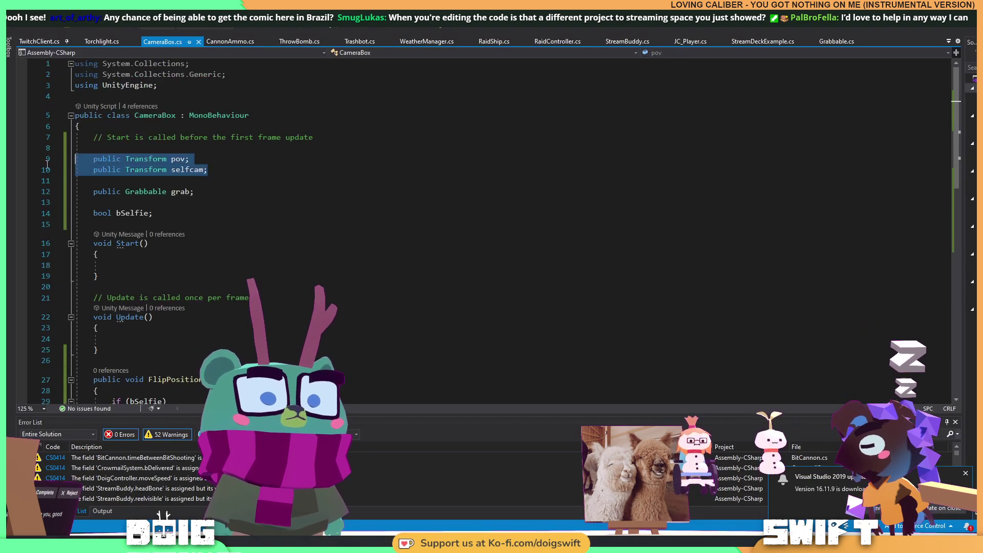
pyautogui.press('Delete')
pyautogui.press('Delete')
pyautogui.press('Delete')
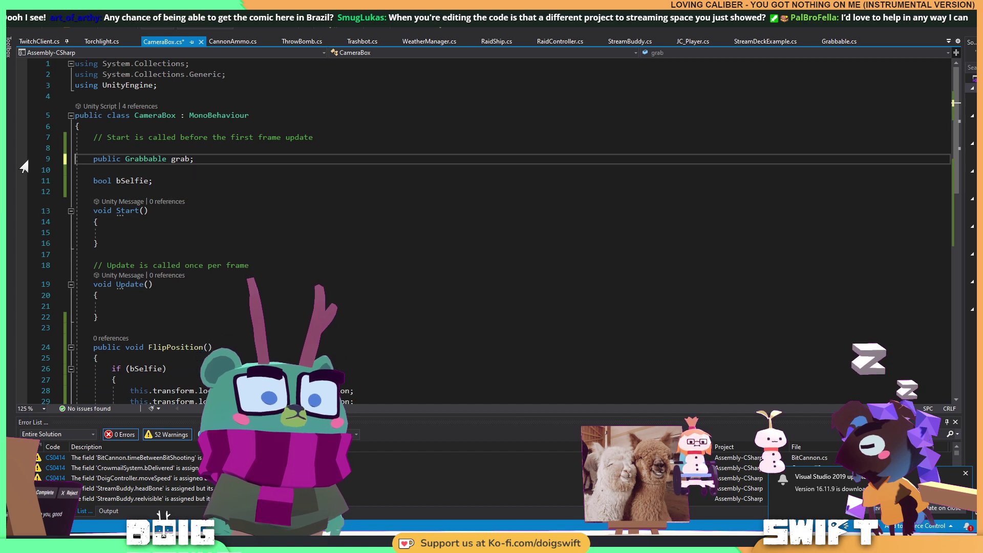
pyautogui.hotkey('ctrl', 's')
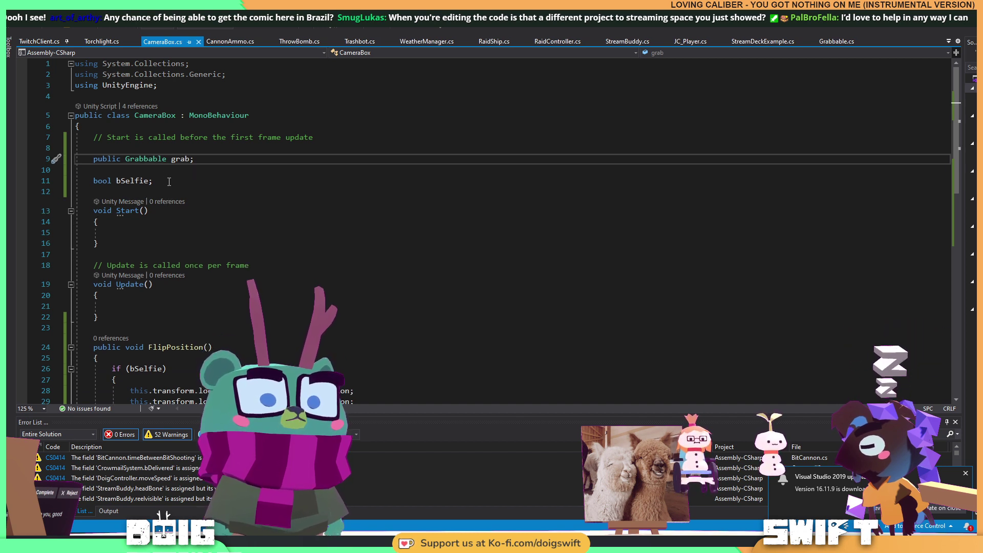
# Add an empty public void CameraOn() method below FlipPosition in the CameraBox script.
pyautogui.scroll(-6, 253, 215)
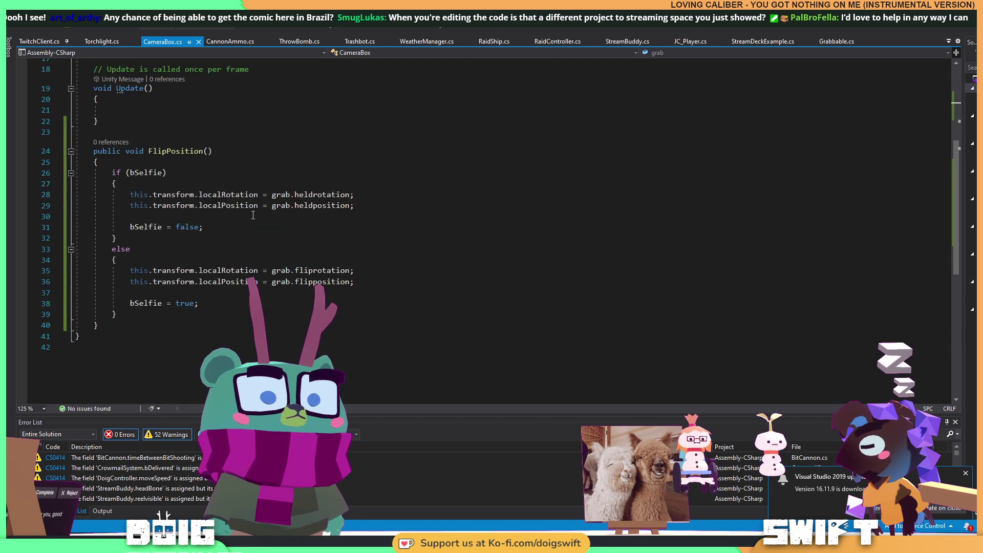
pyautogui.click(174, 322)
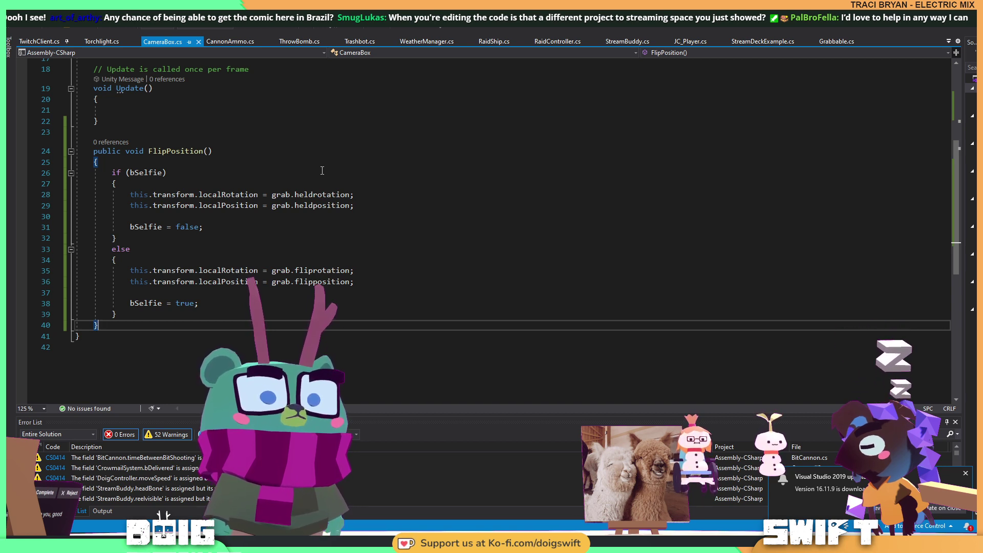
pyautogui.press('Return')
pyautogui.press('Return')
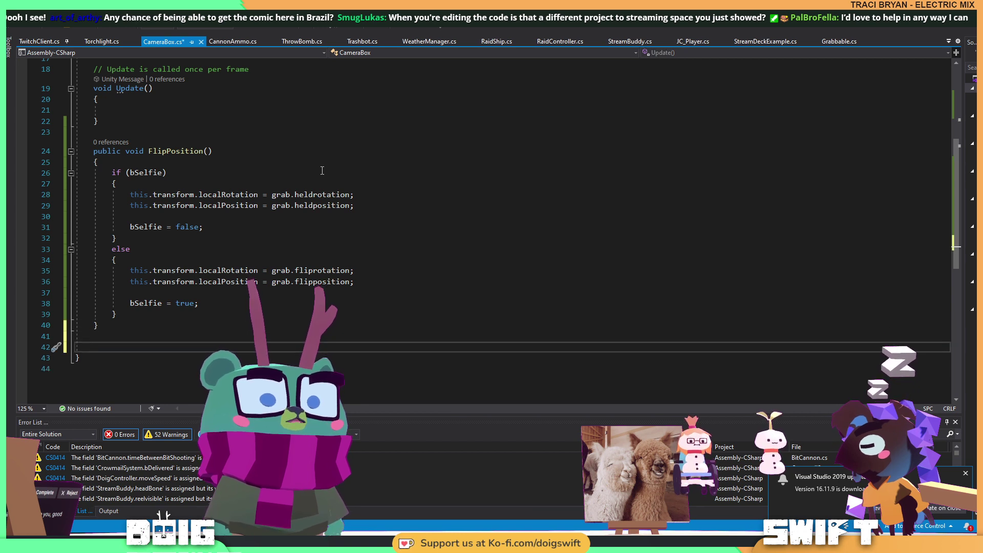
pyautogui.write('public')
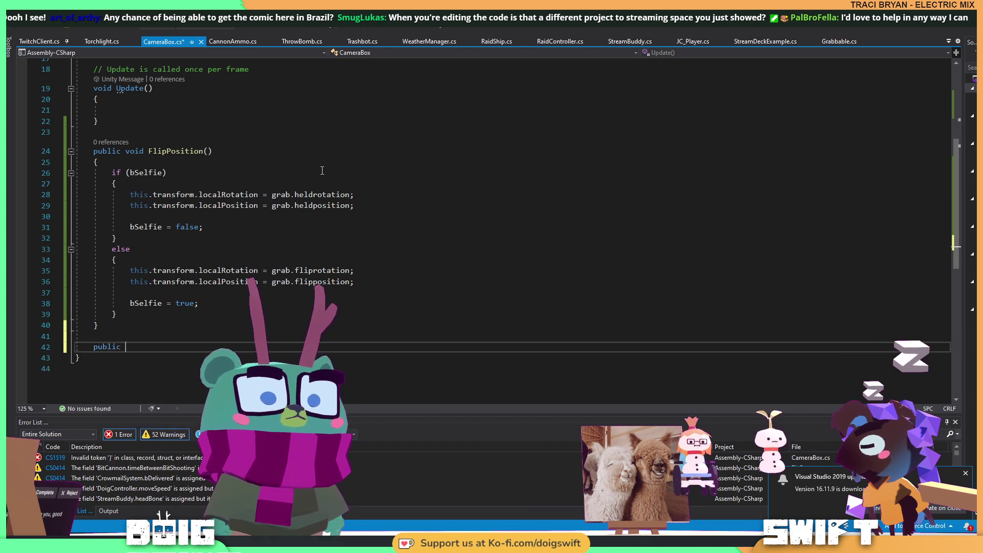
pyautogui.write(' vo')
pyautogui.press('BackSpace')
pyautogui.write('voi')
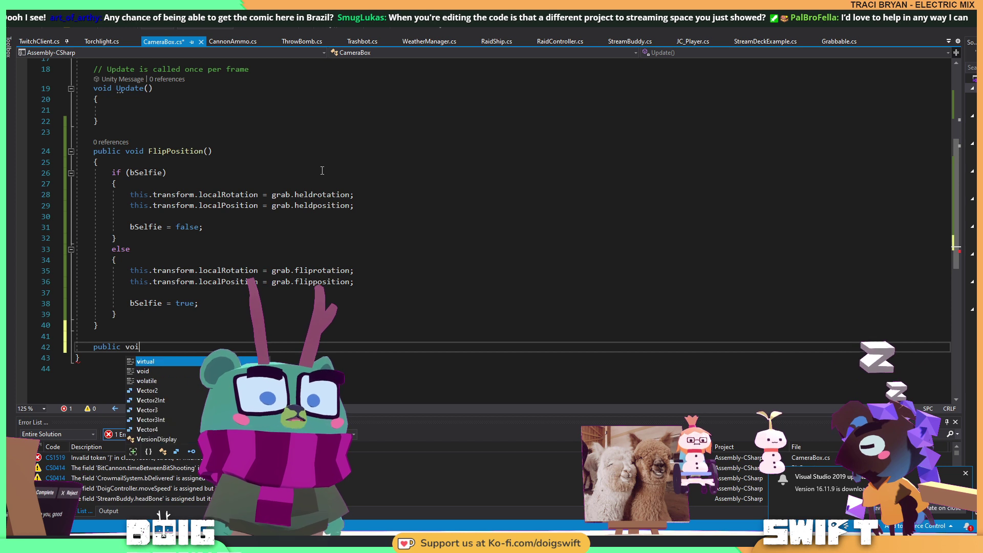
pyautogui.write('d Camera')
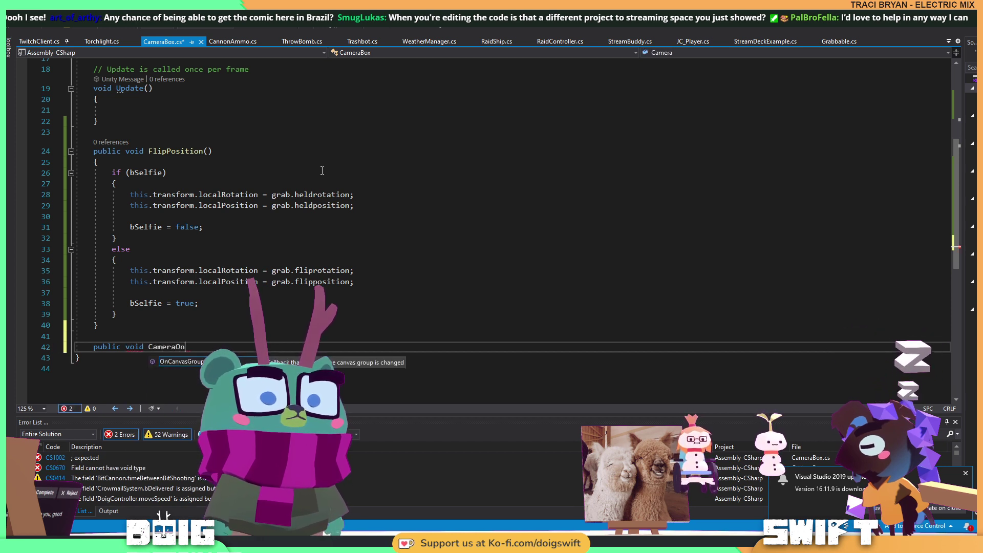
pyautogui.write('On()')
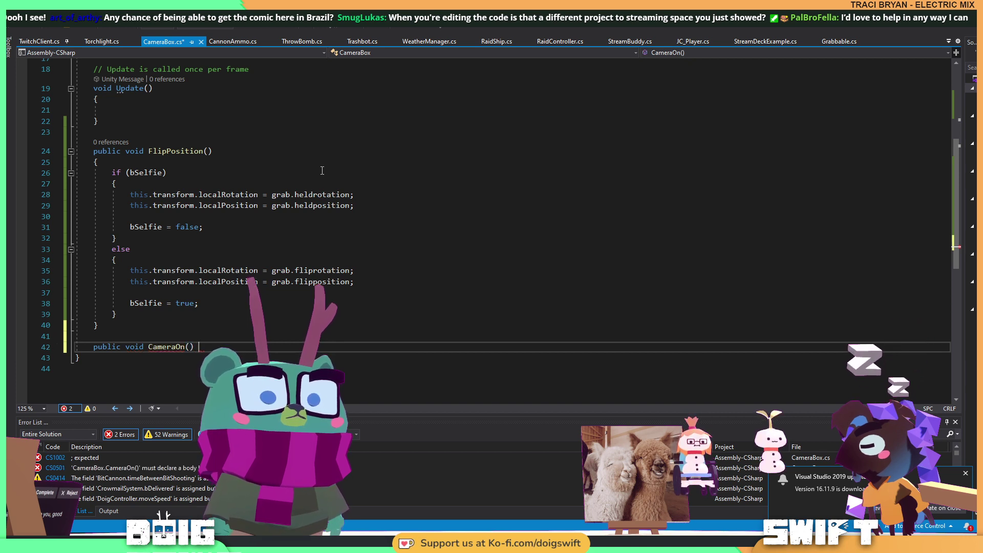
pyautogui.press('Return')
pyautogui.write('{')
pyautogui.press('Return')
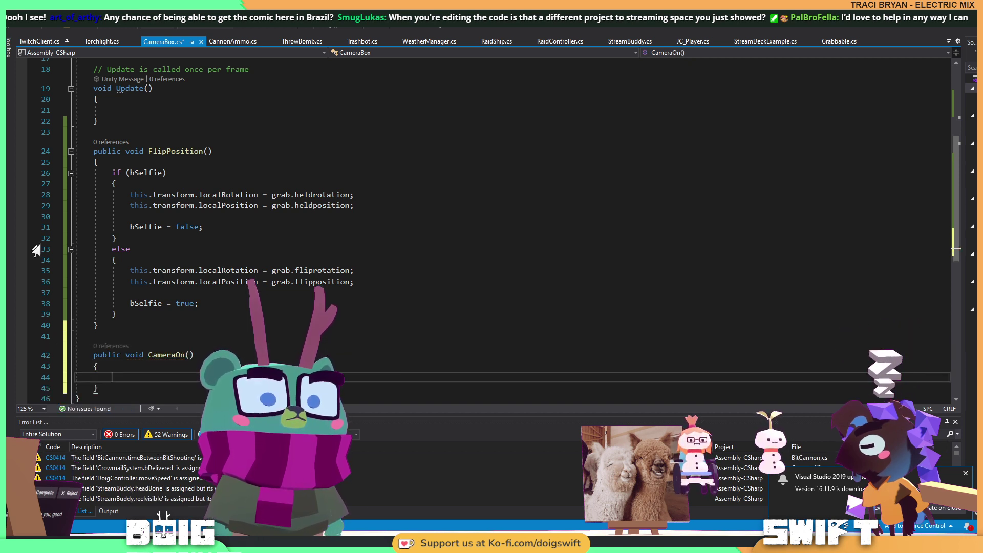
# Declare public GameObject camCam beneath the grab variable in CameraBox and save the script.
pyautogui.scroll(6, 227, 102)
pyautogui.click(221, 161)
pyautogui.press('Return')
pyautogui.press('Return')
pyautogui.write('public')
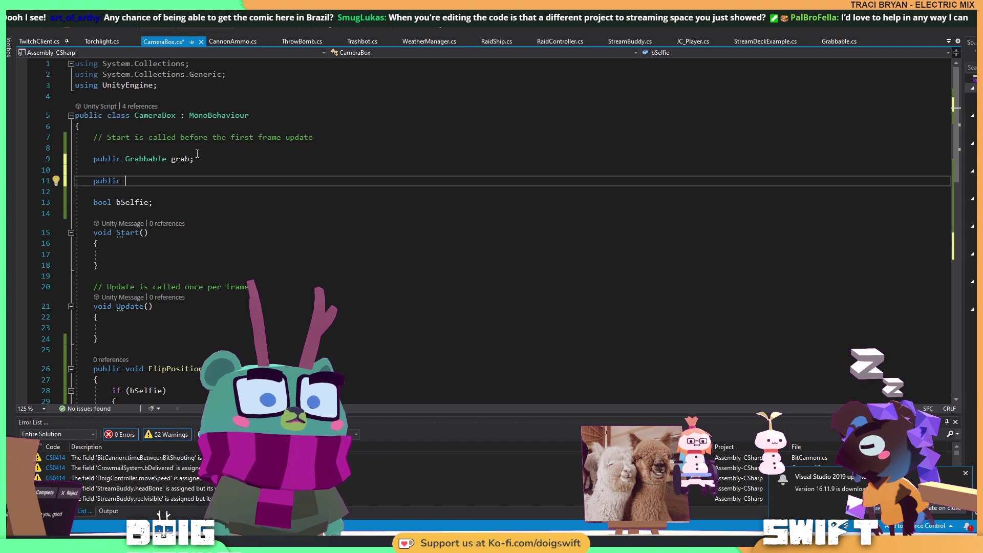
pyautogui.write(' Game')
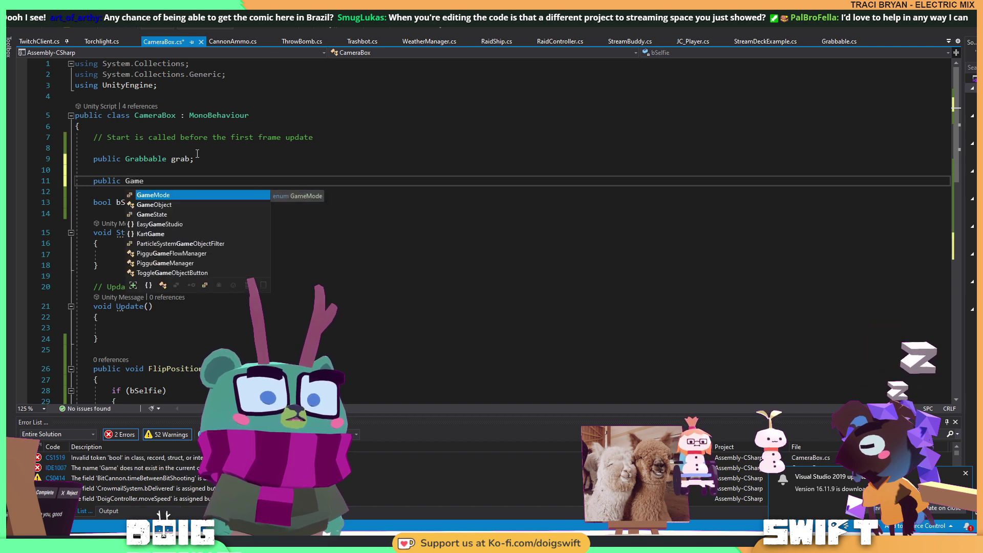
pyautogui.press('Tab')
pyautogui.write('Cam')
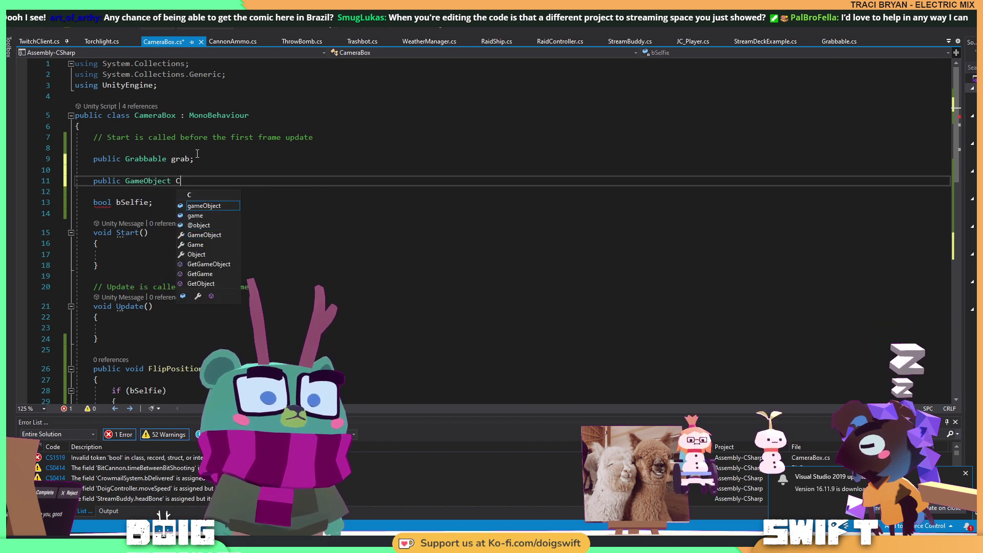
pyautogui.press('BackSpace')
pyautogui.press('BackSpace')
pyautogui.press('BackSpace')
pyautogui.write('camCam;')
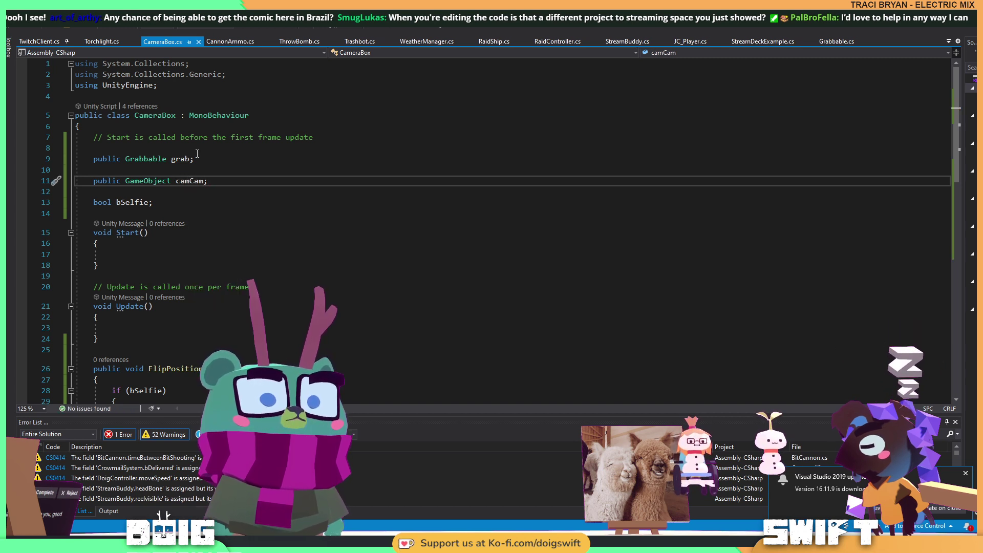
# Enter a camCam reference inside the body of the CameraOn method.
pyautogui.doubleClick(198, 181)
pyautogui.scroll(-7, 198, 218)
pyautogui.click(151, 333)
pyautogui.write('camCam')
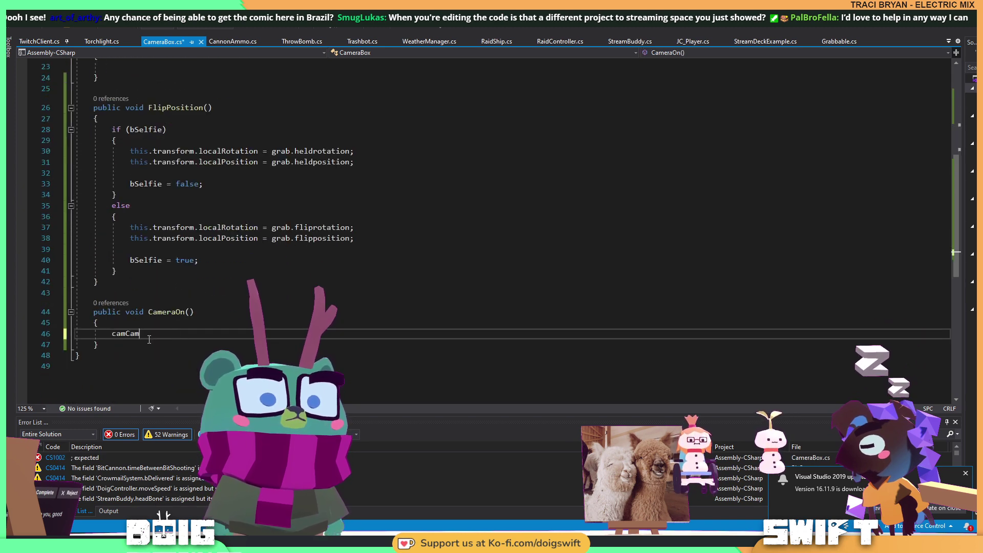
# Declare bool bCamActive directly above the CameraOn method and save the CameraBox script.
pyautogui.click(155, 294)
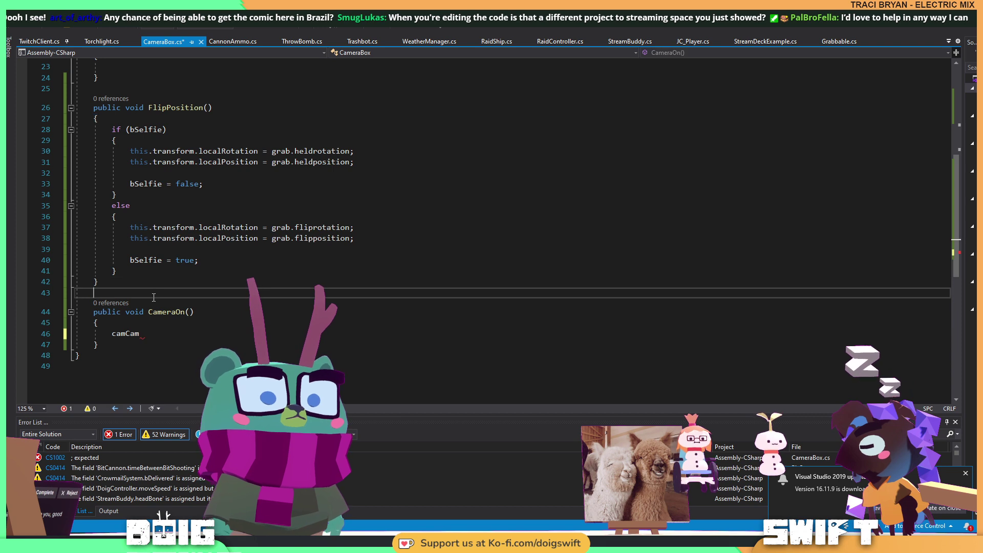
pyautogui.press('Return')
pyautogui.write('bool')
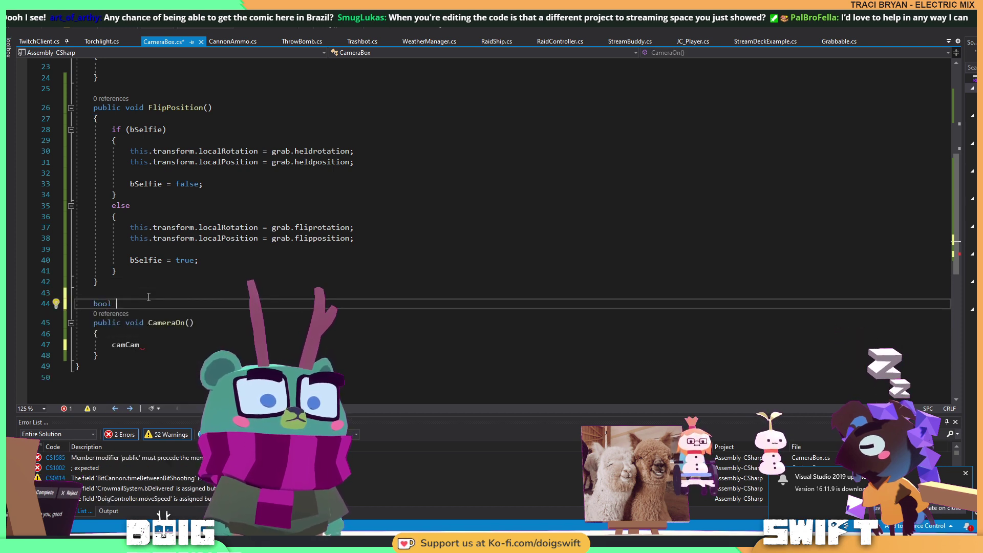
pyautogui.write(' bCamActive;')
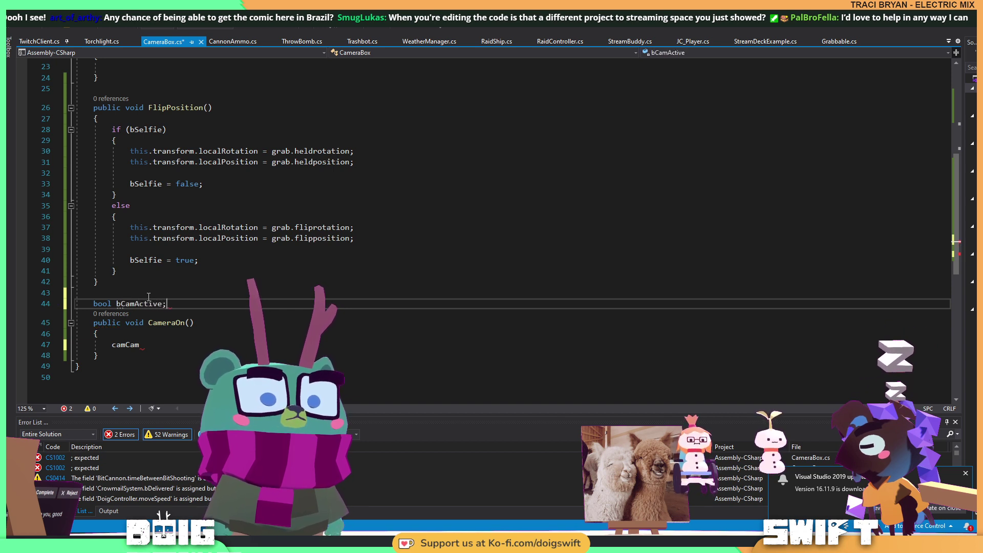
pyautogui.hotkey('ctrl', 's')
# Copy the if/else block from FlipPosition into the CameraOn method, replacing the camCam text there.
pyautogui.click(163, 333)
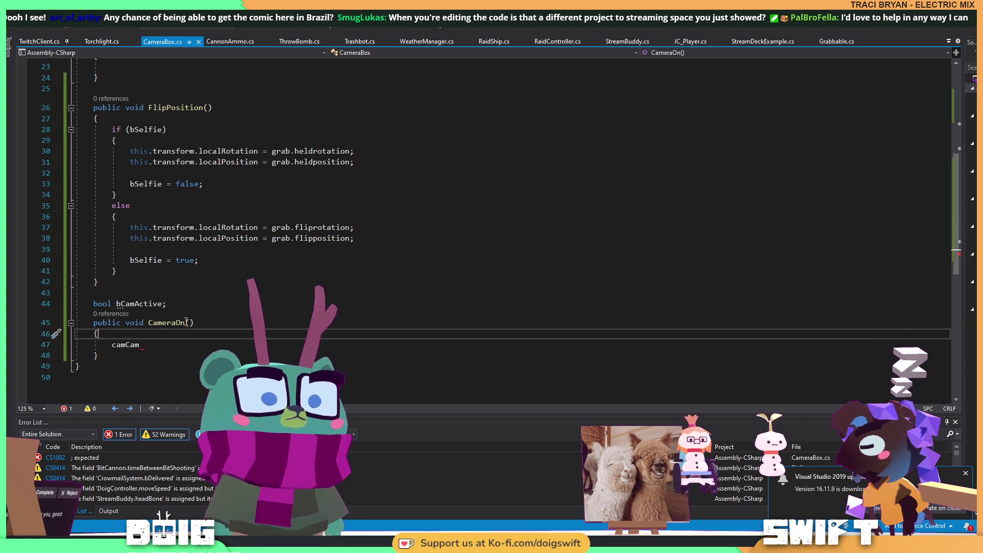
pyautogui.scroll(-1, 186, 322)
pyautogui.press('Down')
pyautogui.hotkey('shift', 'End')
pyautogui.click(171, 290)
pyautogui.scroll(2, 181, 289)
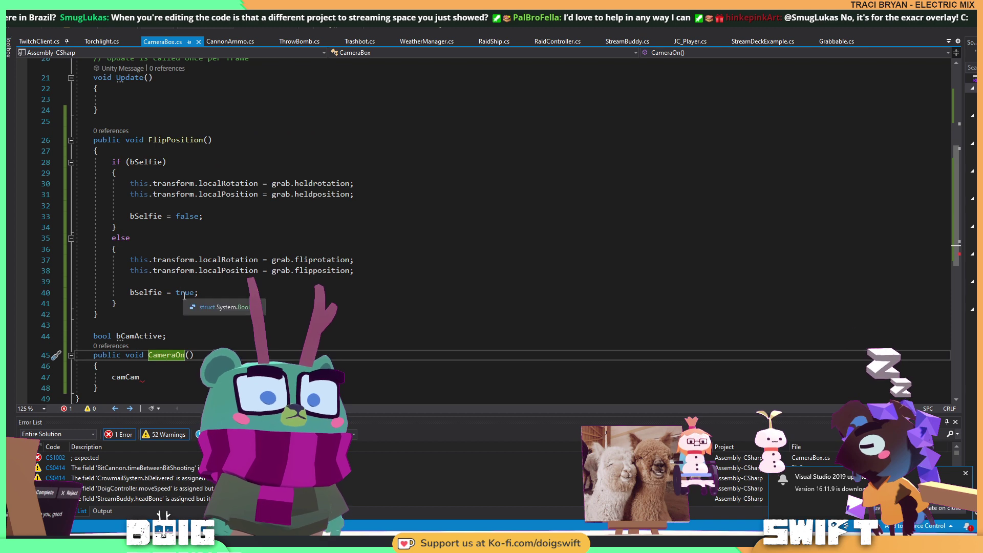
pyautogui.click(143, 302)
pyautogui.moveTo(143, 302); pyautogui.dragTo(34, 169)
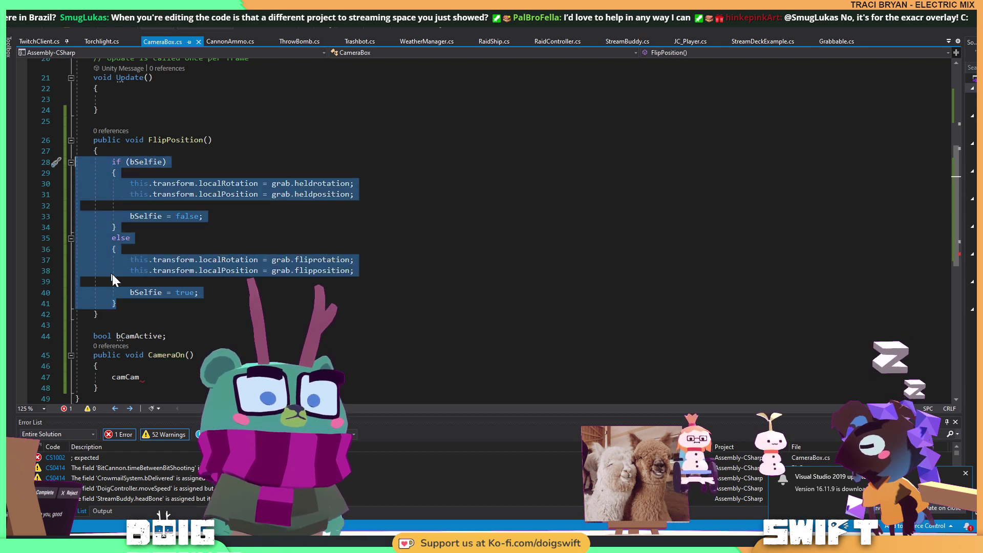
pyautogui.hotkey('ctrl', 'c')
pyautogui.scroll(-2, 105, 274)
pyautogui.doubleClick(123, 307)
pyautogui.hotkey('ctrl', 'v')
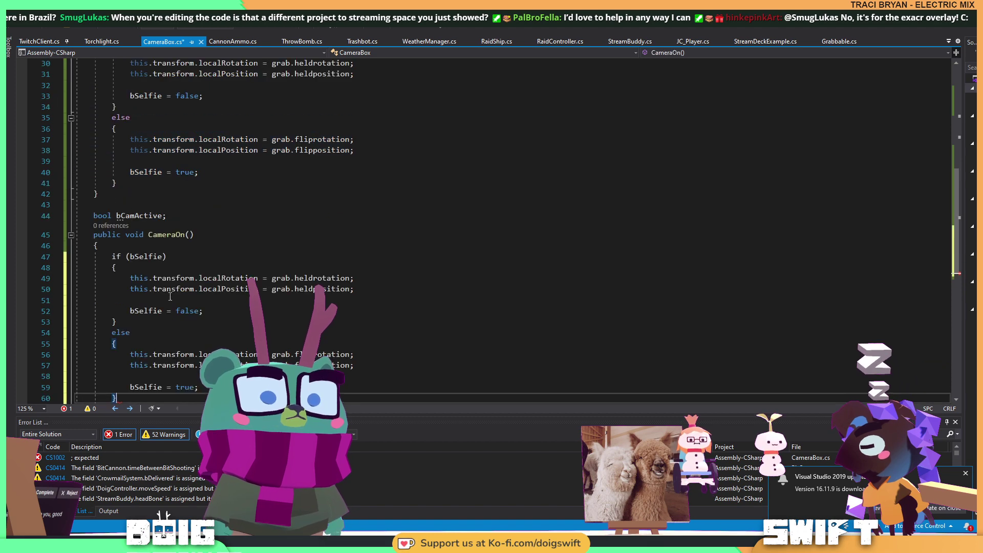
# Replace bSelfie with bCamActive in the condition and both assignments of the CameraOn method.
pyautogui.scroll(-2, 170, 297)
pyautogui.doubleClick(144, 152)
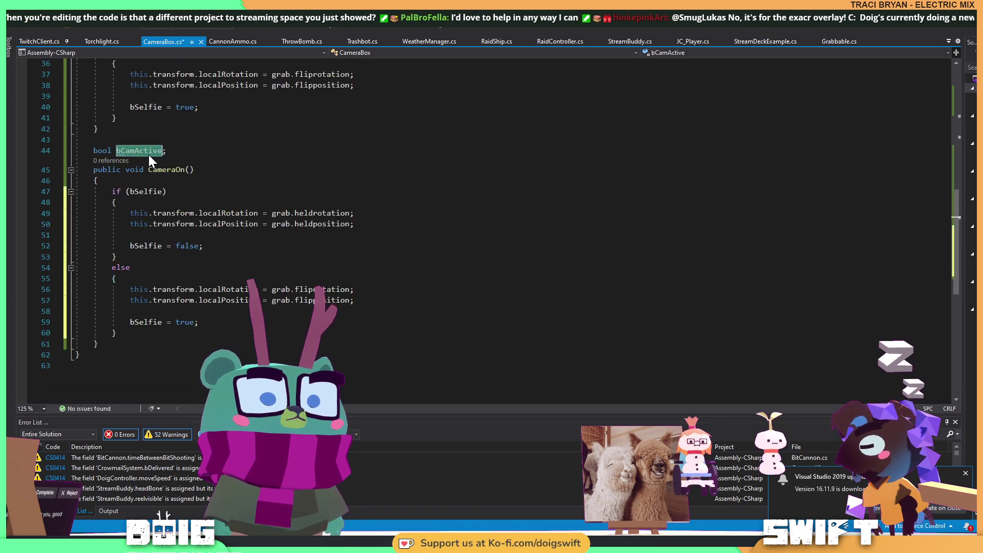
pyautogui.click(146, 192)
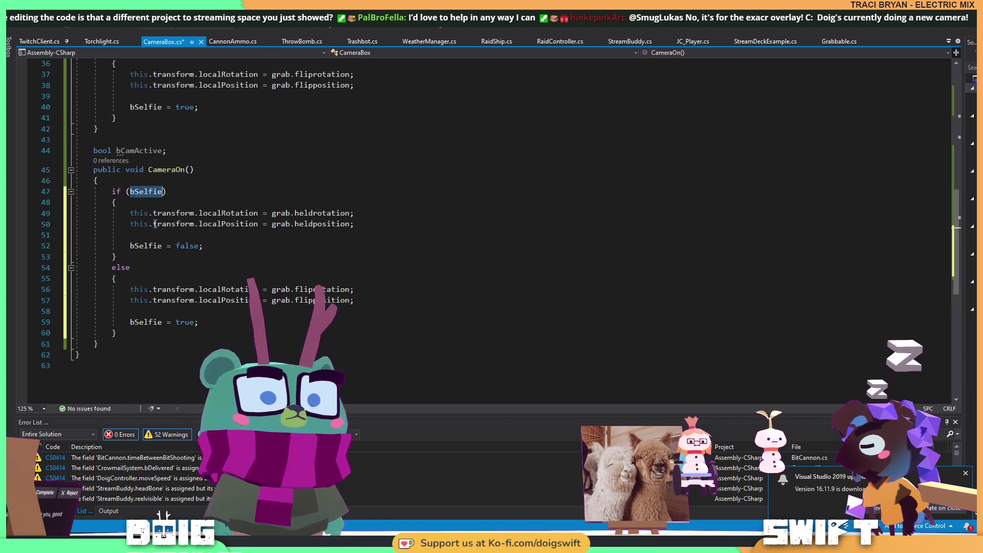
pyautogui.doubleClick(146, 153)
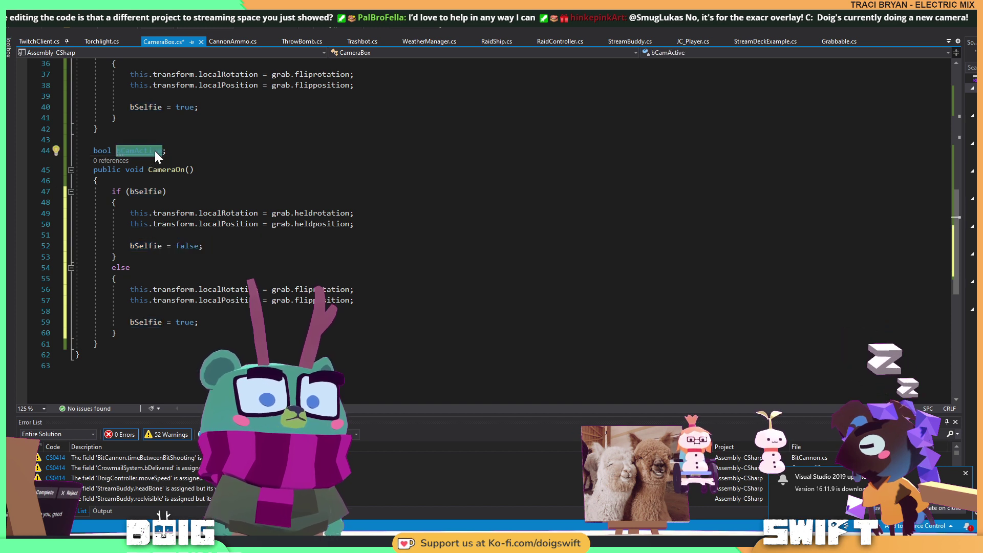
pyautogui.doubleClick(146, 191)
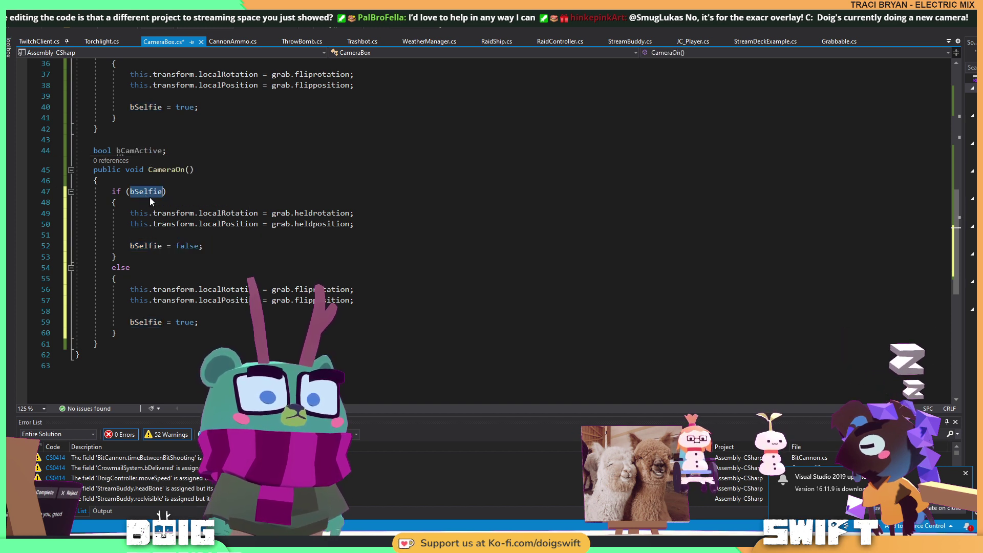
pyautogui.hotkey('ctrl', 'v')
pyautogui.doubleClick(139, 245)
pyautogui.hotkey('ctrl', 'v')
pyautogui.doubleClick(150, 322)
pyautogui.hotkey('ctrl', 'v')
# Replace the two held transform lines in CameraOn's if branch with camCam.SetActive(true);.
pyautogui.moveTo(357, 223); pyautogui.dragTo(23, 223)
pyautogui.write('ca')
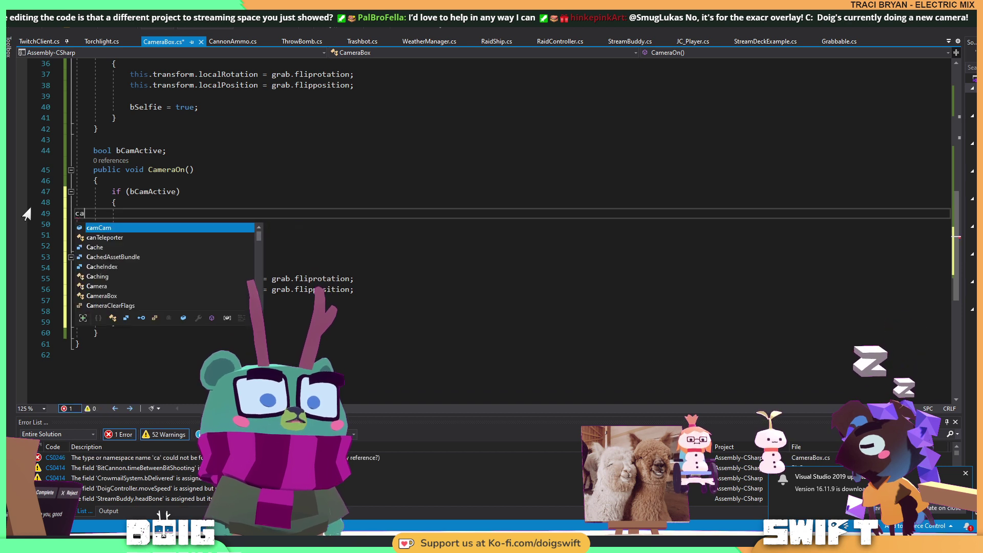
pyautogui.write('mCam.')
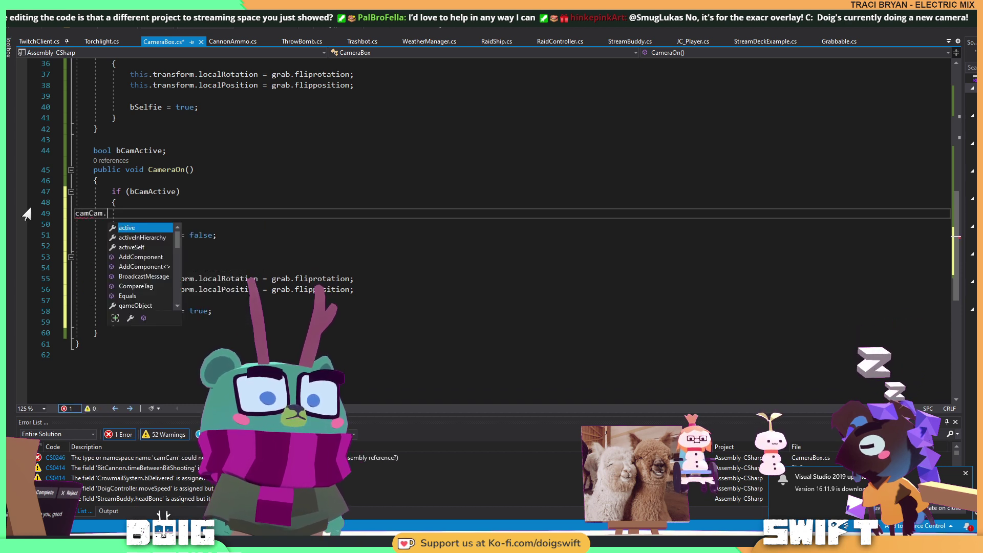
pyautogui.write('seta')
pyautogui.press('Tab')
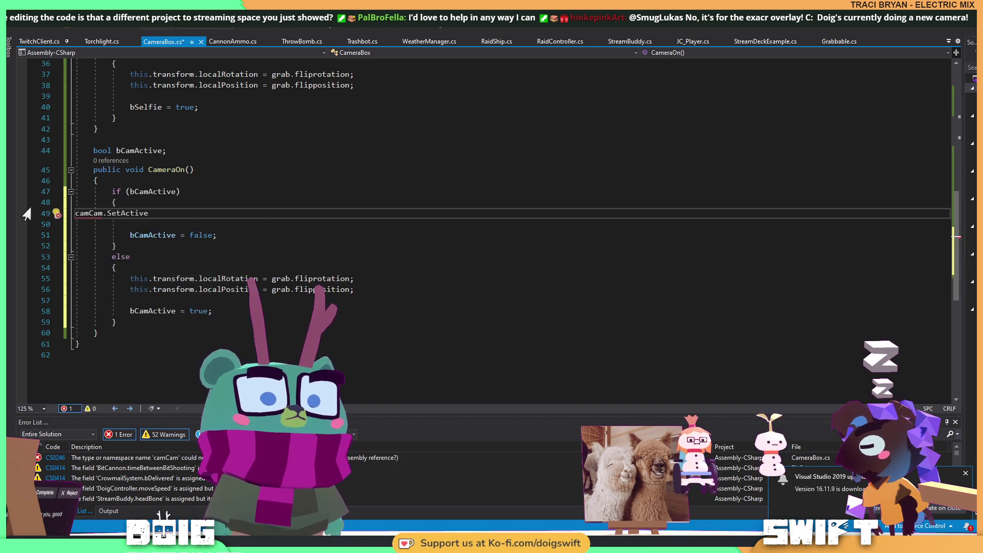
pyautogui.write('(true);')
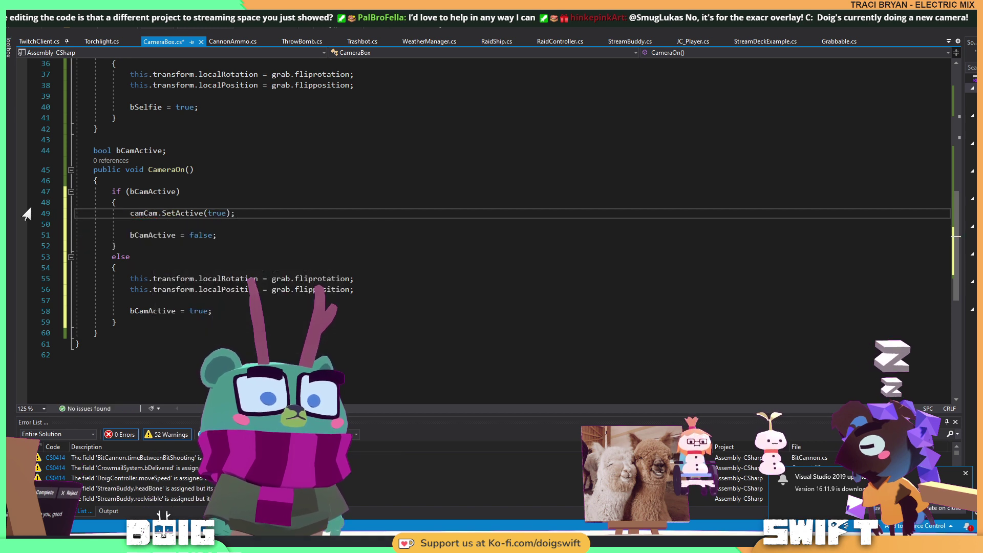
# Move camCam.SetActive(true); from CameraOn's if branch to its else branch, replacing the two flip transform lines.
pyautogui.moveTo(246, 213); pyautogui.dragTo(126, 216)
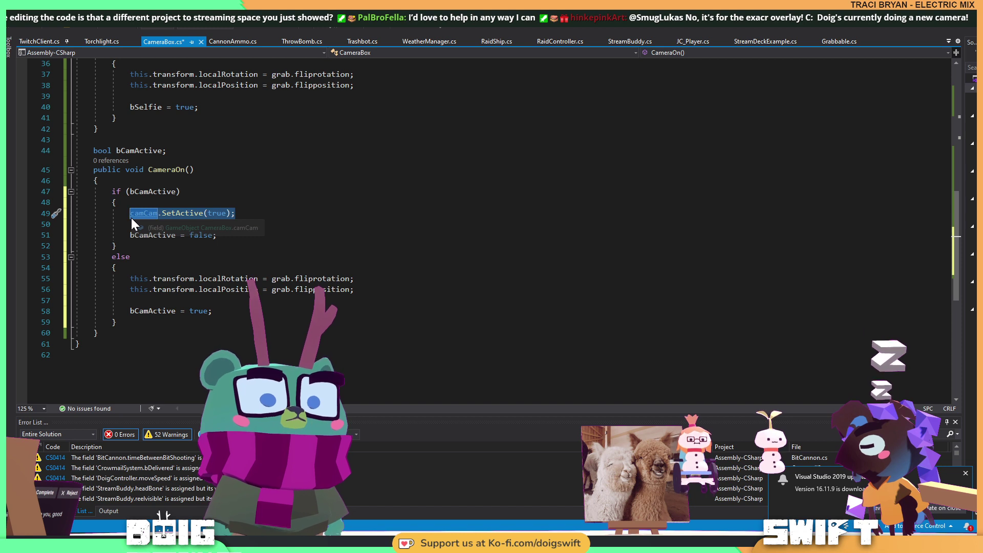
pyautogui.press('Delete')
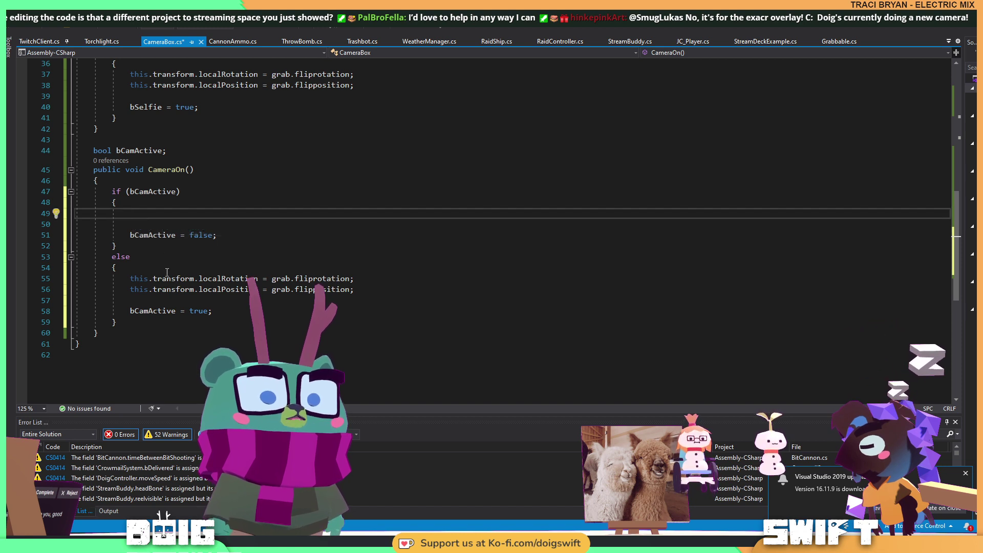
pyautogui.moveTo(378, 285); pyautogui.dragTo(51, 276)
pyautogui.hotkey('ctrl', 'v')
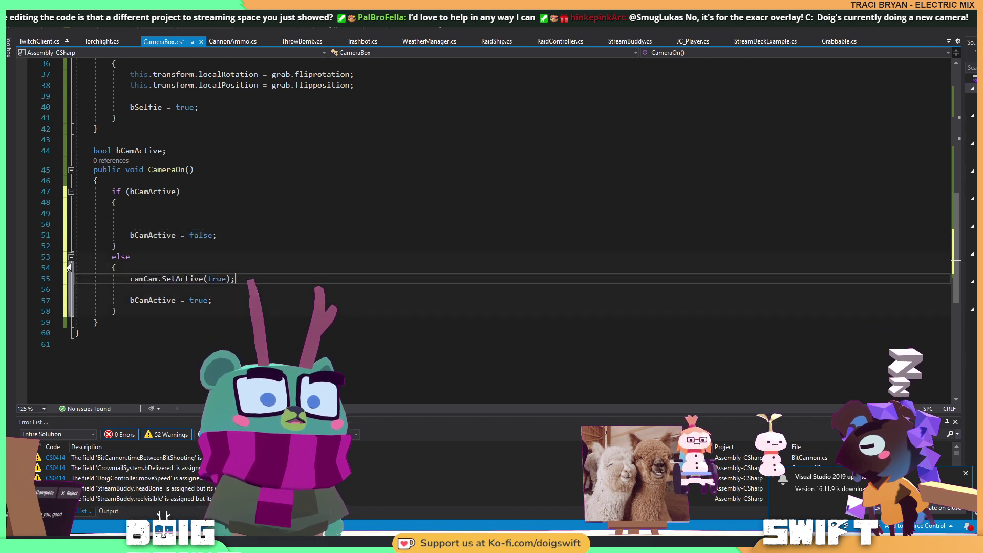
# Add camCam.SetActive(false); to the if branch of the CameraOn method.
pyautogui.click(174, 224)
pyautogui.click(196, 218)
pyautogui.hotkey('ctrl', 'v')
pyautogui.doubleClick(217, 214)
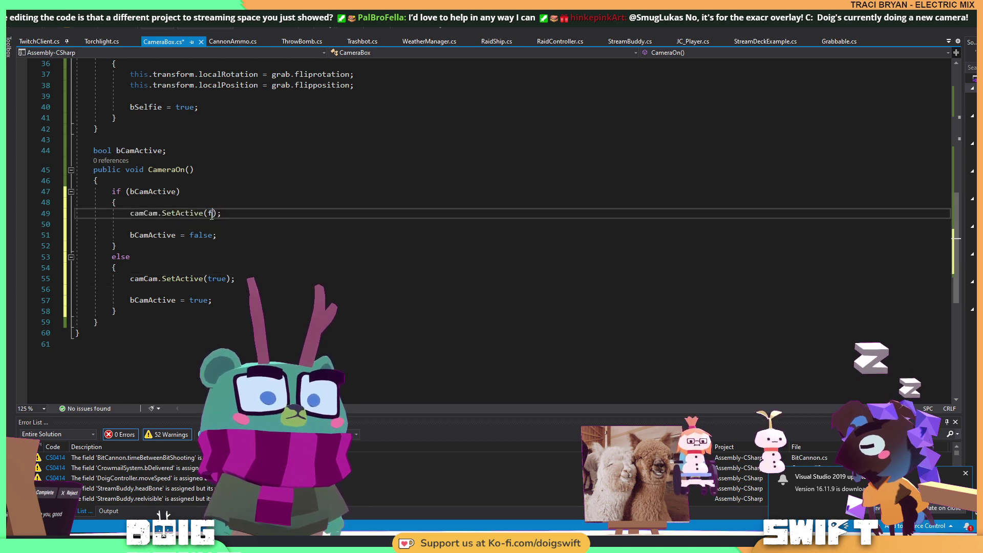
pyautogui.write('false')
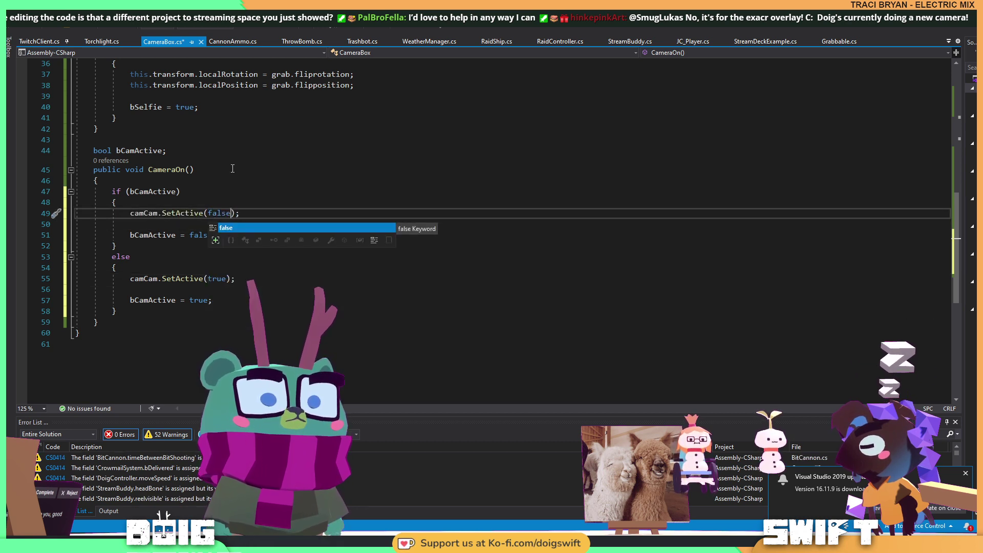
# Rename the CameraOn method to CameraSwitch and save the CameraBox script.
pyautogui.click(189, 169)
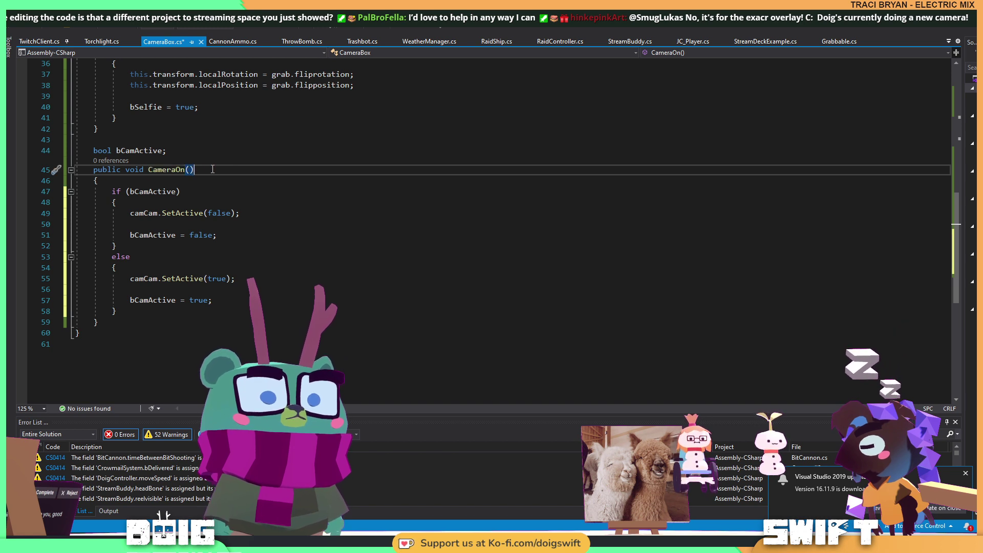
pyautogui.moveTo(185, 170); pyautogui.dragTo(178, 170)
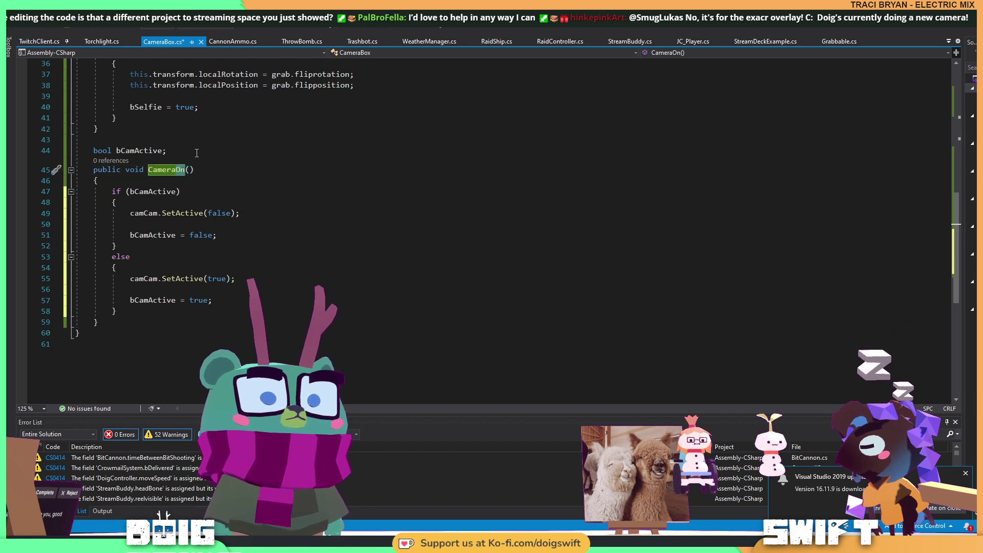
pyautogui.write('Switch')
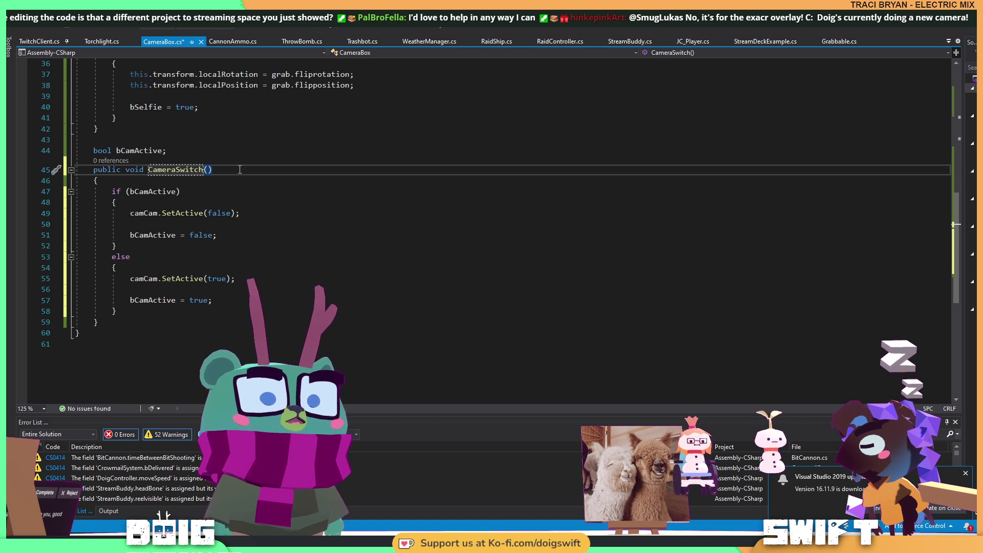
pyautogui.hotkey('ctrl', 's')
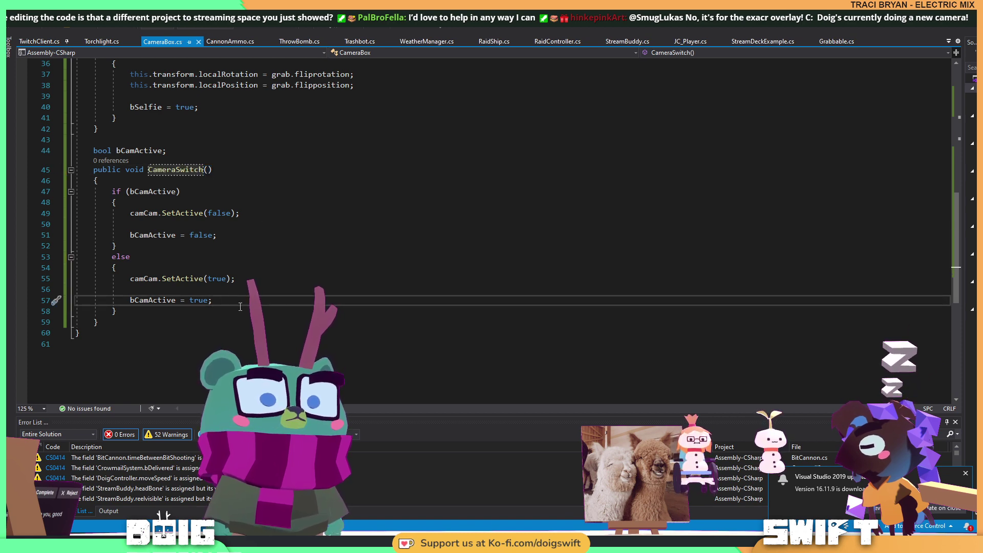
pyautogui.click(235, 305)
pyautogui.scroll(4, 237, 305)
pyautogui.scroll(-3, 240, 306)
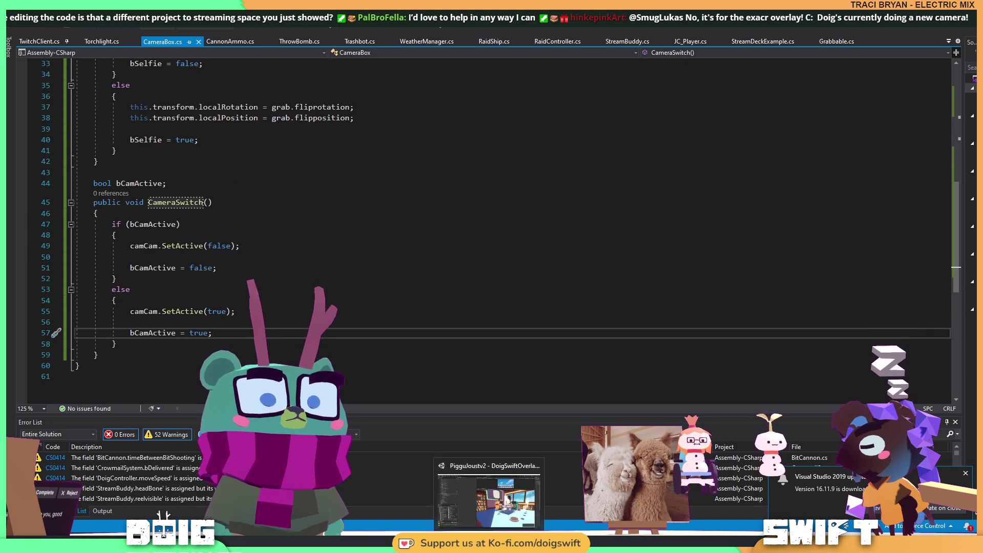
# Switch to the Unity editor and add a Held Event entry on CameraBox (1)'s Grabbable script that calls its CameraBox.CameraSwitch function.
pyautogui.moveTo(532, 543)
pyautogui.click(494, 492)
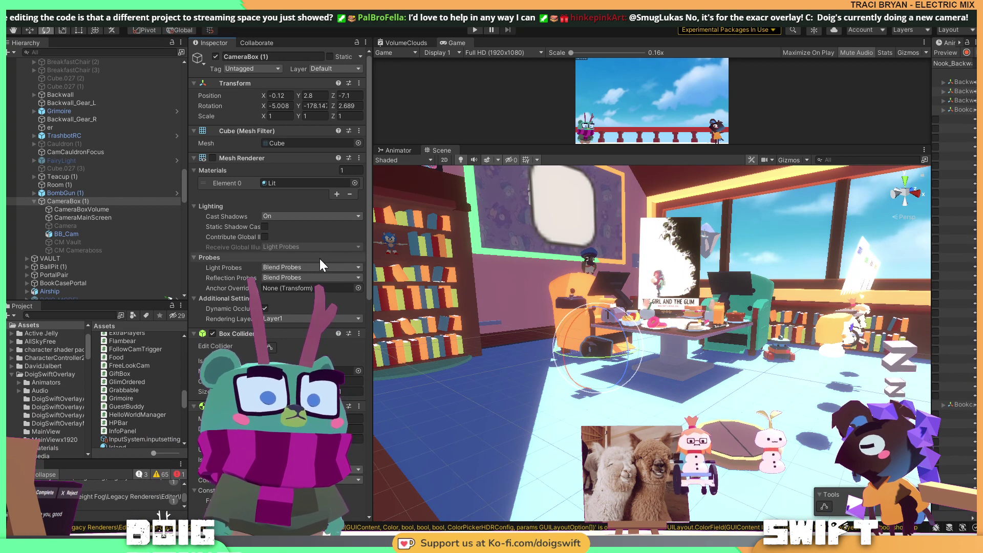
pyautogui.scroll(-10, 352, 266)
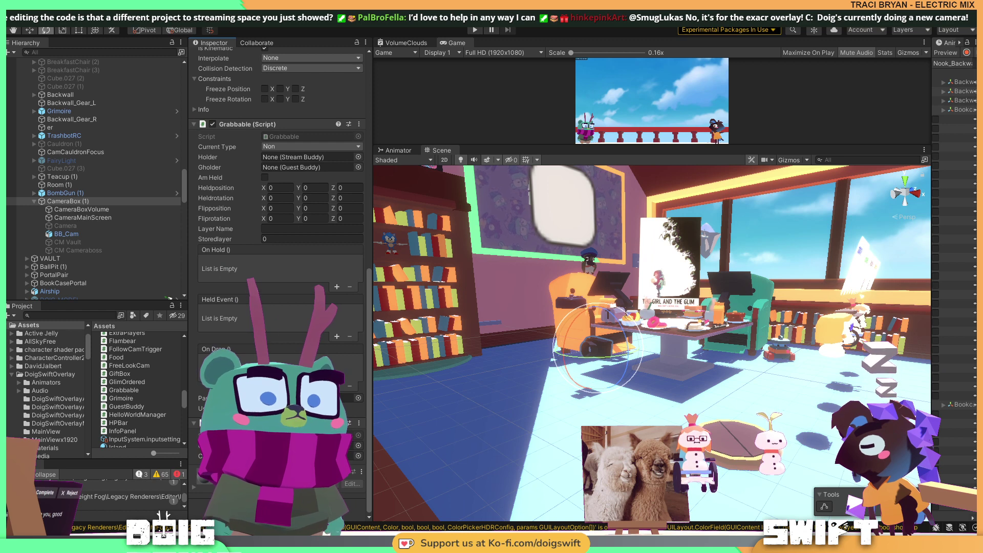
pyautogui.scroll(2, 269, 320)
pyautogui.scroll(-2, 270, 319)
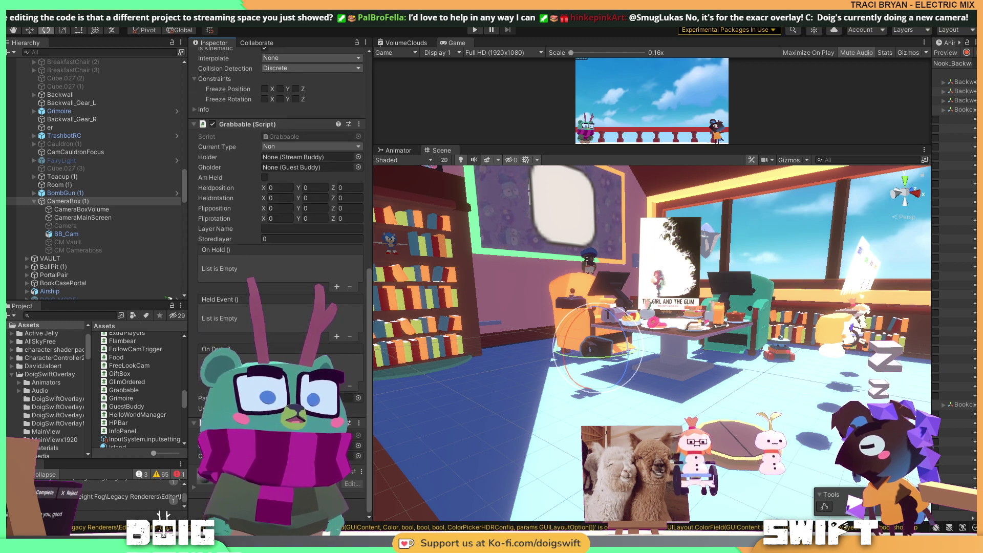
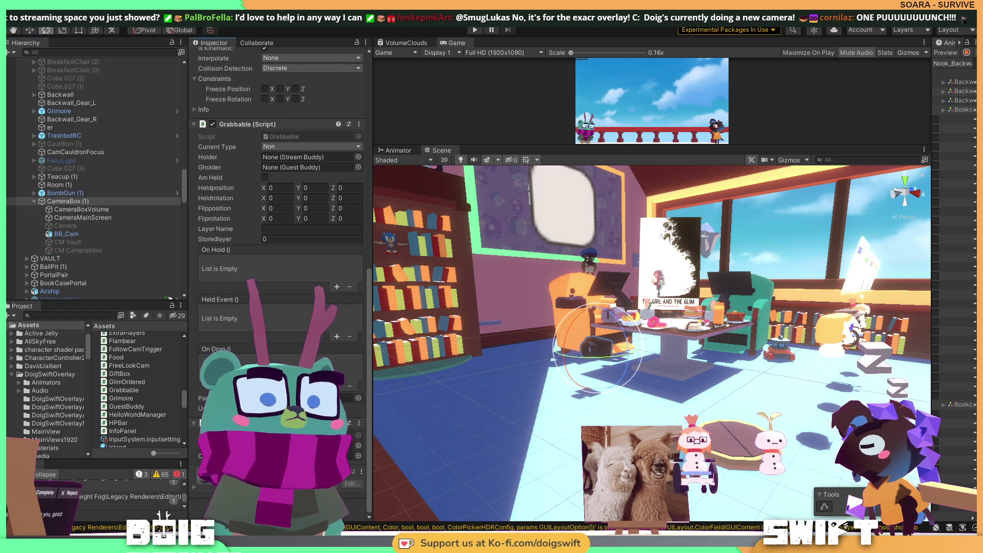
pyautogui.scroll(-1, 68, 250)
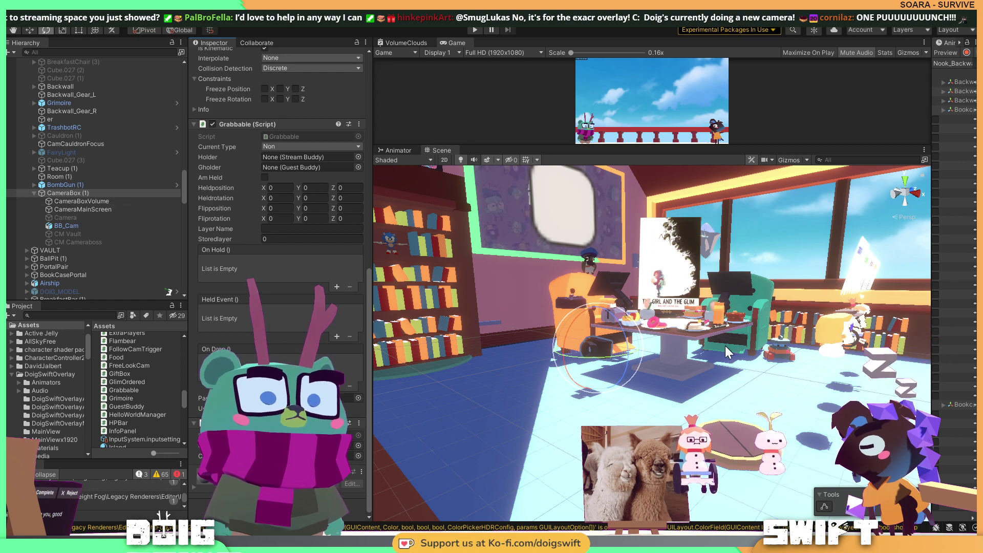
pyautogui.moveTo(589, 358); pyautogui.dragTo(653, 354, button='right')
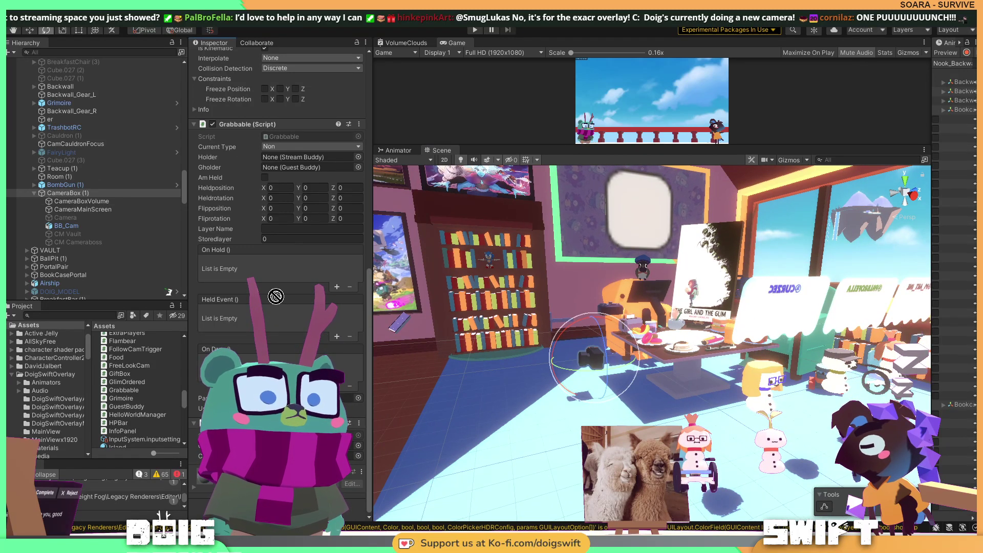
pyautogui.click(336, 337)
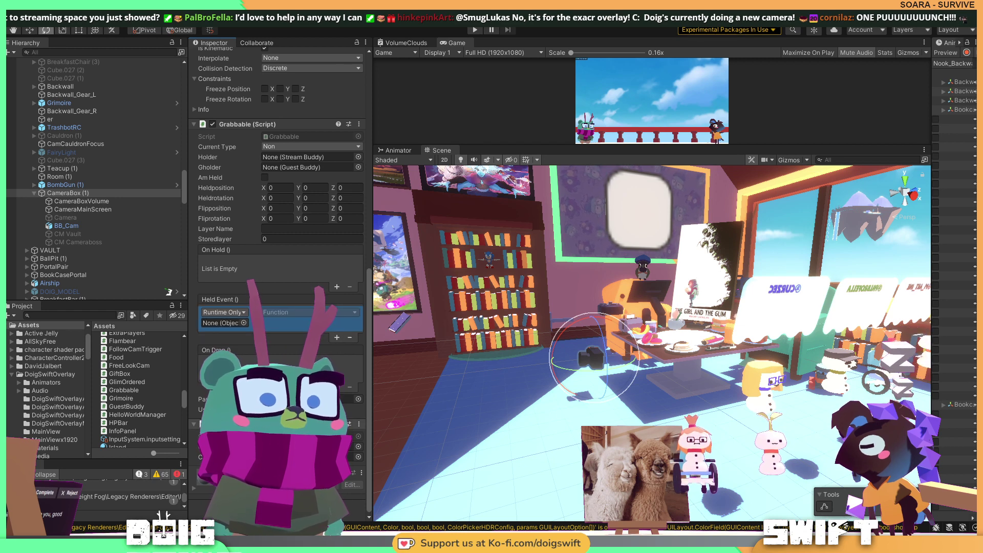
pyautogui.moveTo(66, 192); pyautogui.dragTo(232, 328)
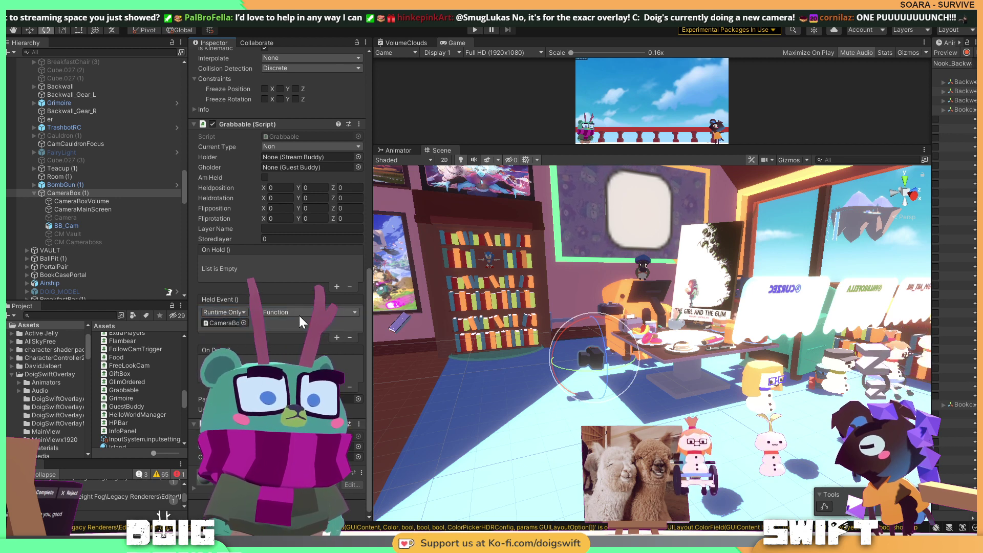
pyautogui.click(299, 312)
pyautogui.moveTo(327, 366)
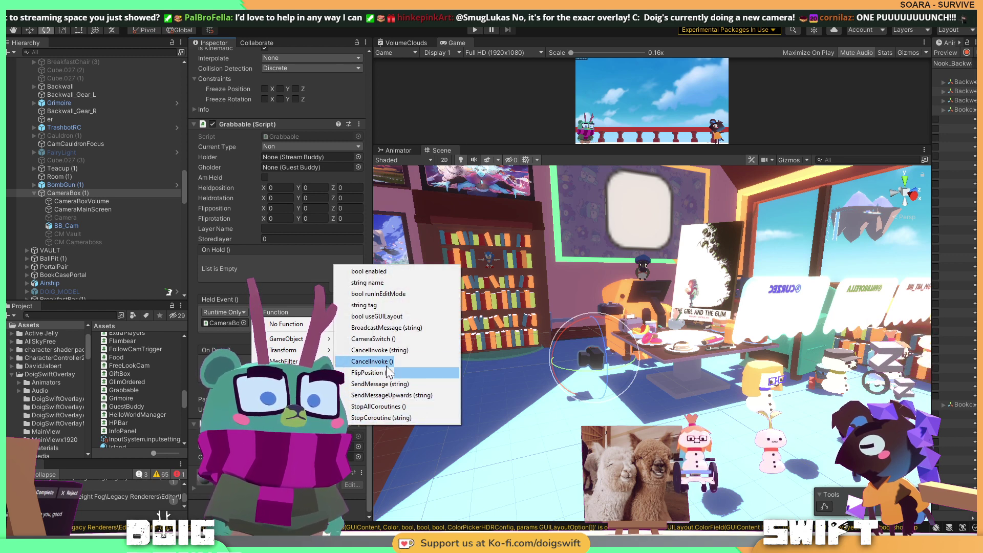
pyautogui.click(379, 338)
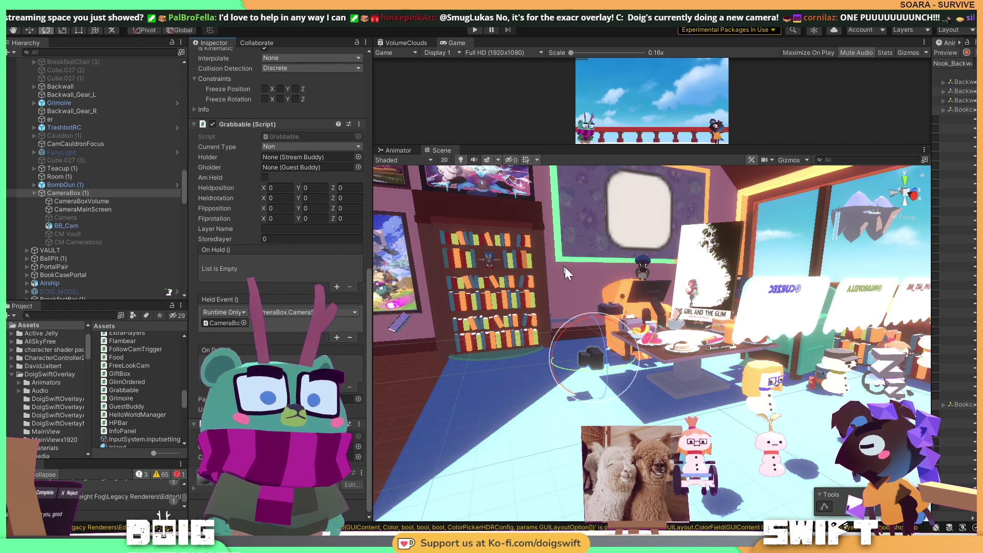
# Set the priority of CameraBox (1)'s CM Cameraboss virtual camera to 25.
pyautogui.click(66, 240)
pyautogui.click(286, 158)
pyautogui.write('25')
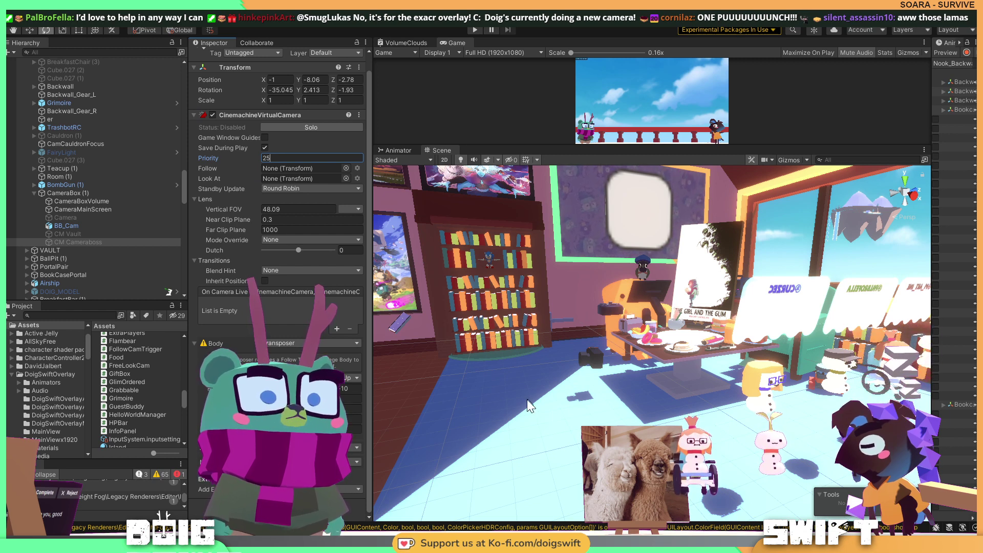
pyautogui.moveTo(539, 349); pyautogui.dragTo(591, 368, button='right')
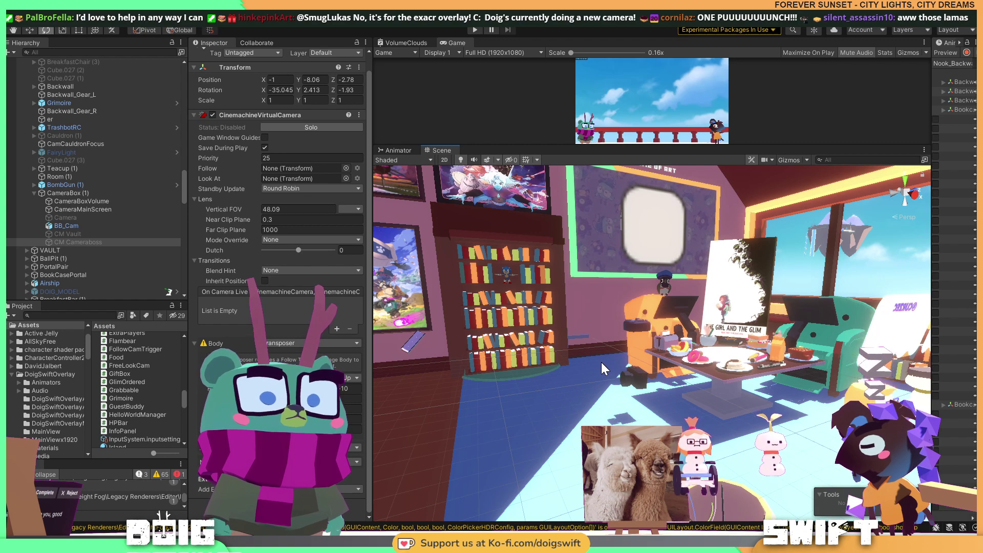
pyautogui.moveTo(612, 365); pyautogui.dragTo(676, 362, button='right')
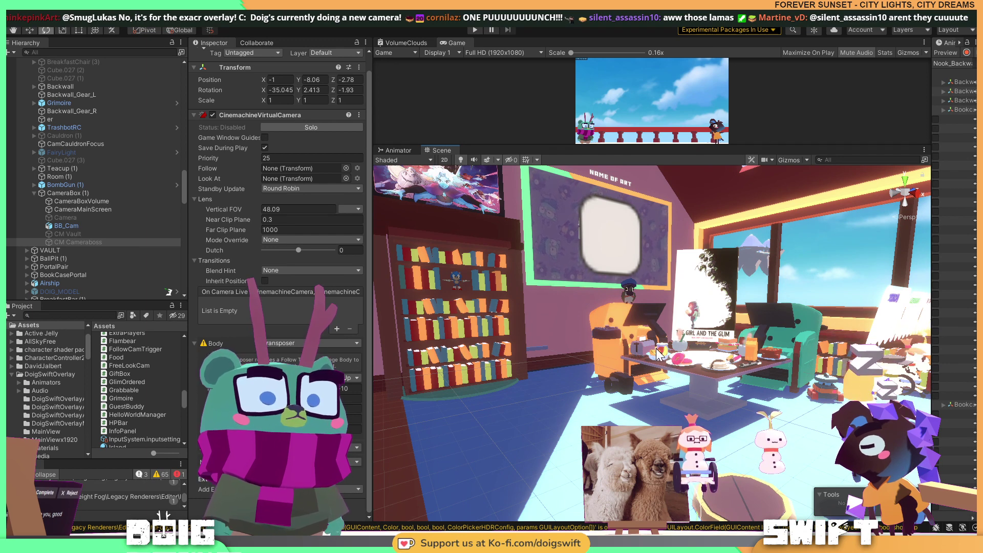
pyautogui.moveTo(656, 348); pyautogui.dragTo(631, 361, button='right')
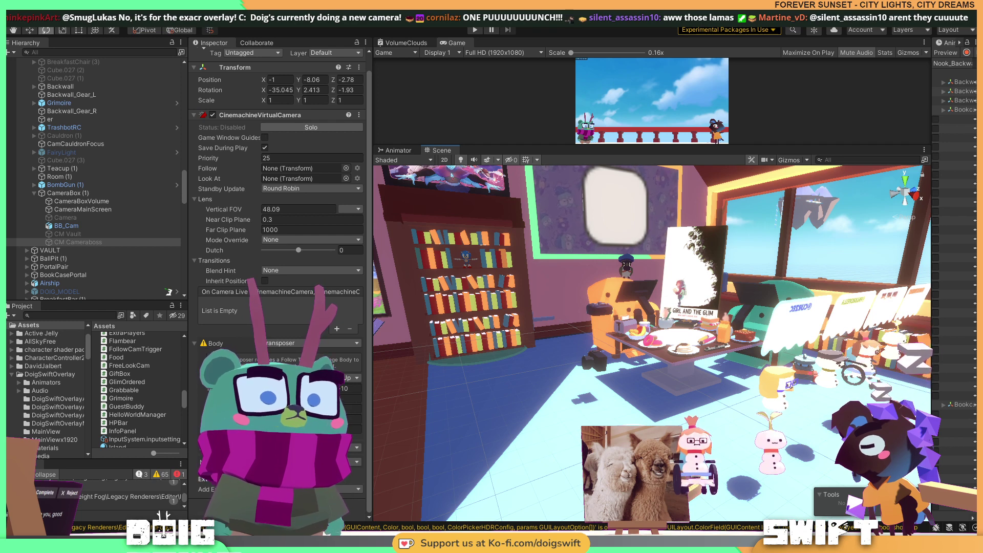
# Select CameraBox (1), build and run the project, and return to the Unity editor.
pyautogui.click(60, 193)
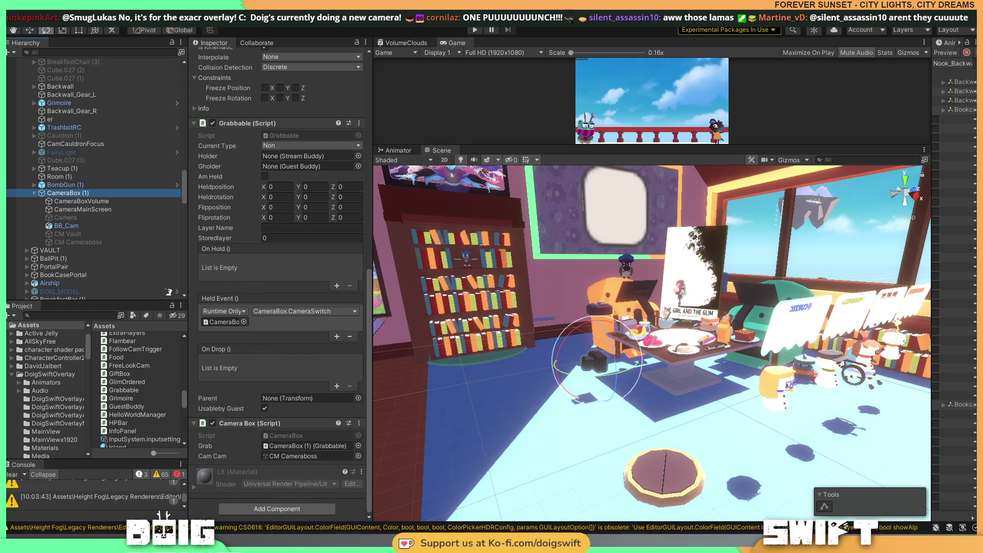
pyautogui.click(12, 6)
pyautogui.click(80, 152)
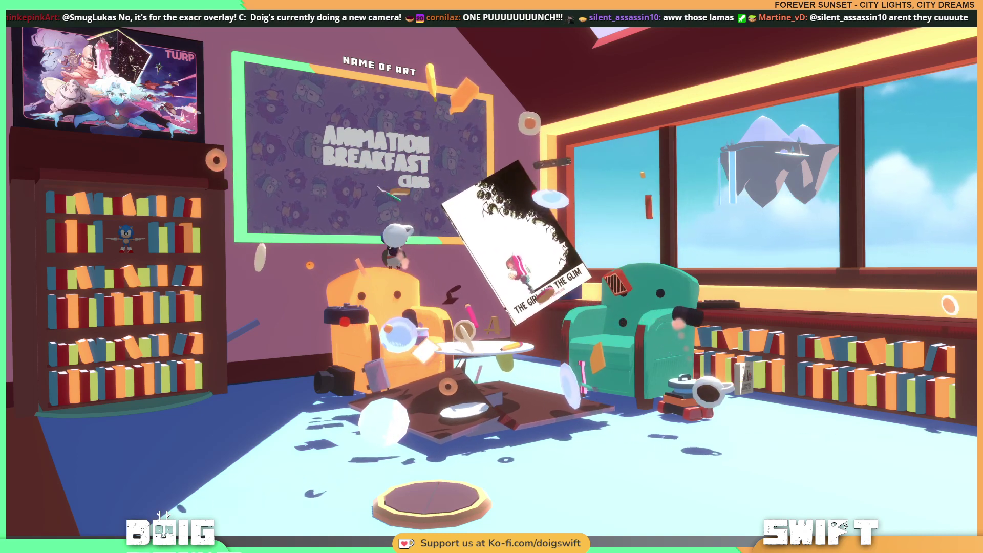
pyautogui.hotkey('alt', 'Tab')
pyautogui.hotkey('alt', 'Tab')
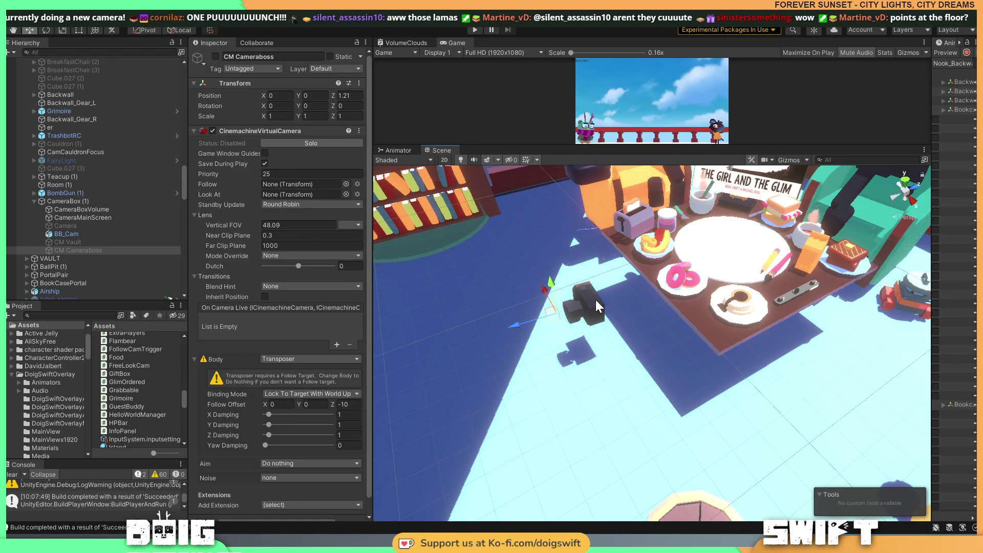
# Select the BB_Cam model in the scene and build and run the project again.
pyautogui.click(597, 304)
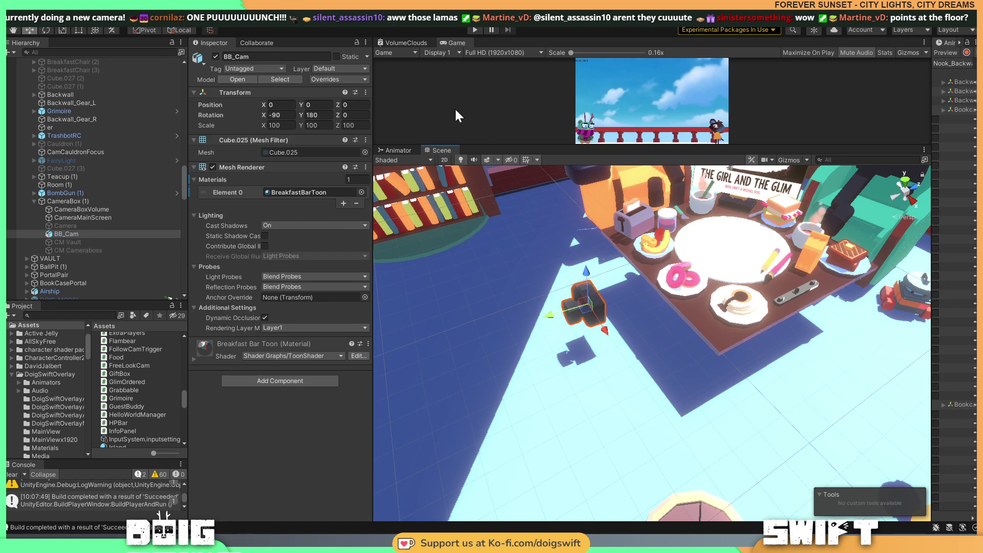
pyautogui.click(13, 19)
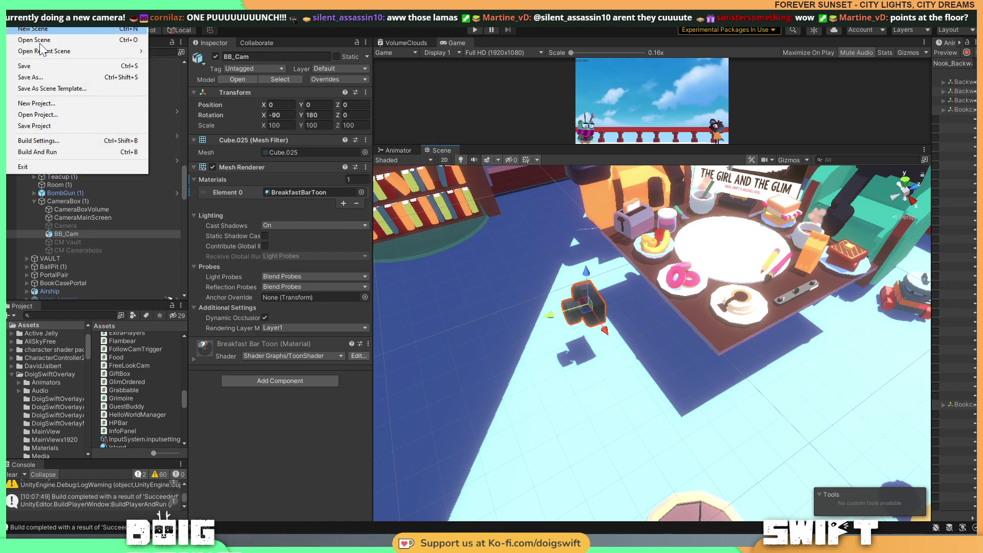
pyautogui.click(95, 152)
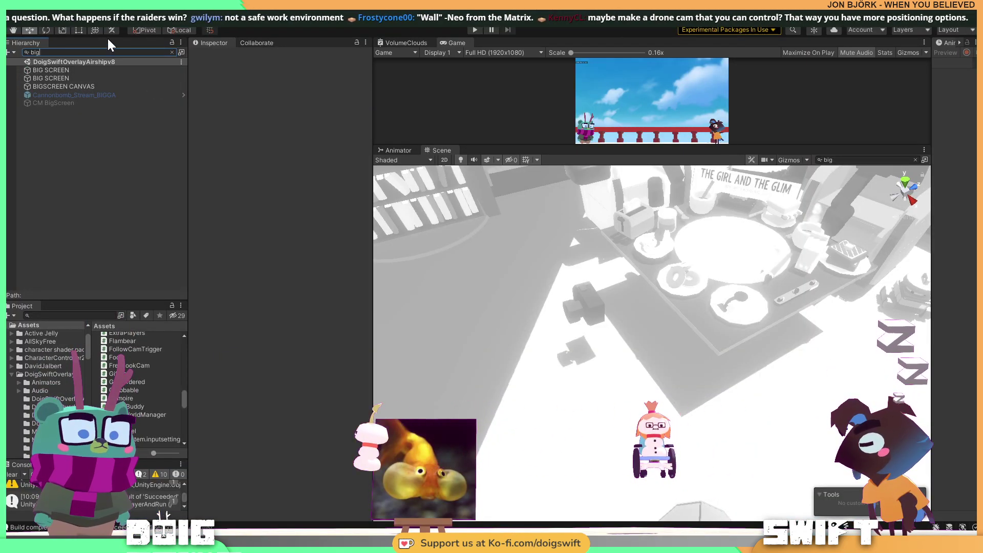
# Examine the Big Screen Controller on the BIG SCREEN object and the BigScreenCamera material assigned as its Camerabox.
pyautogui.click(47, 72)
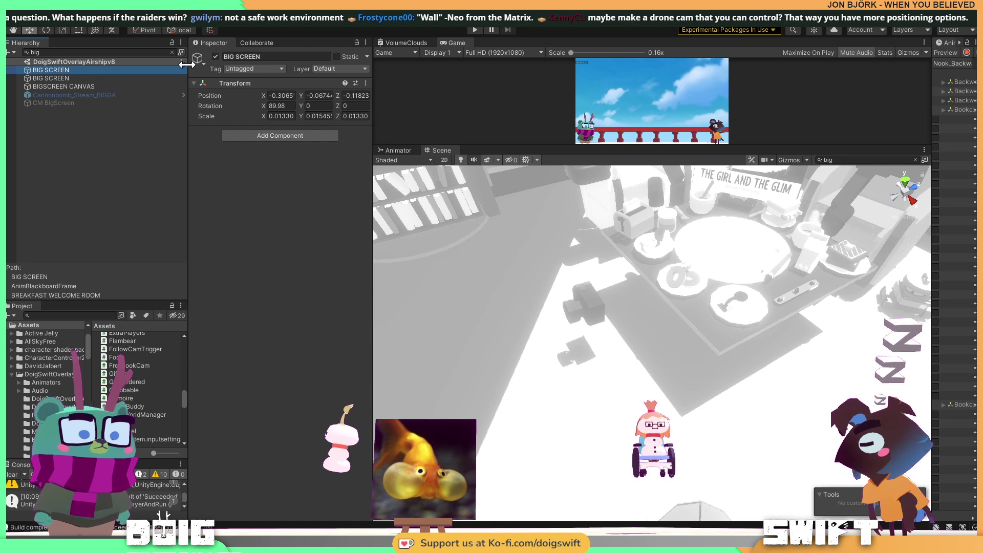
pyautogui.click(65, 78)
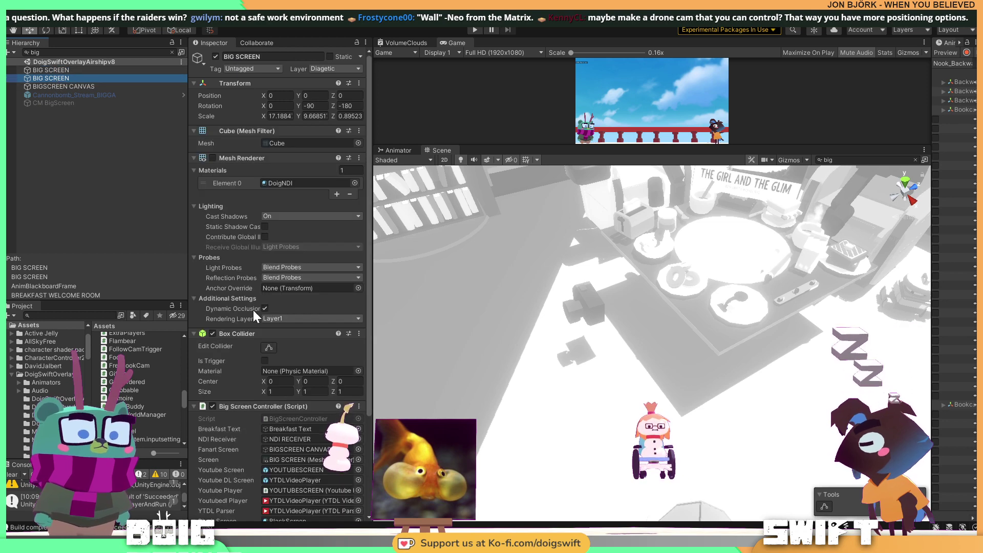
pyautogui.scroll(-5, 257, 317)
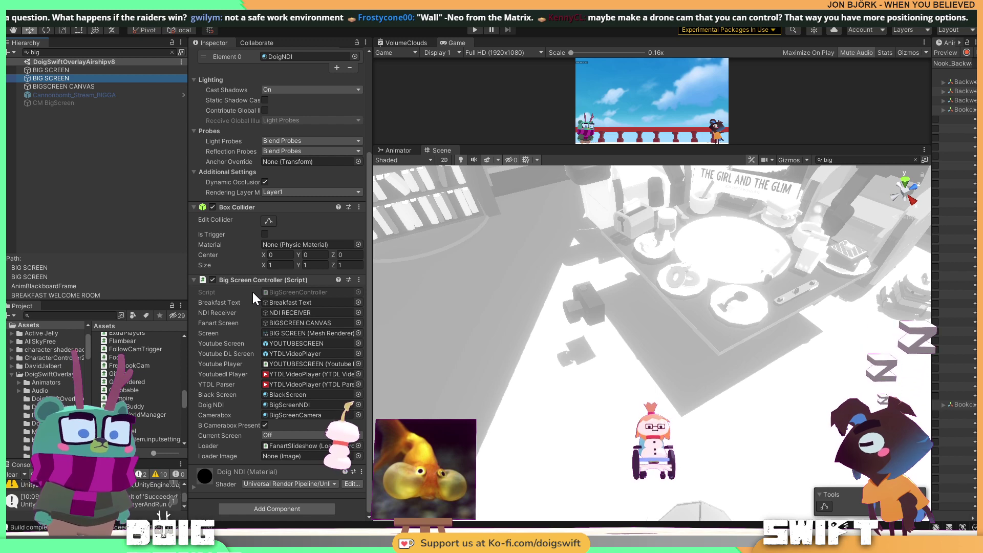
pyautogui.click(299, 416)
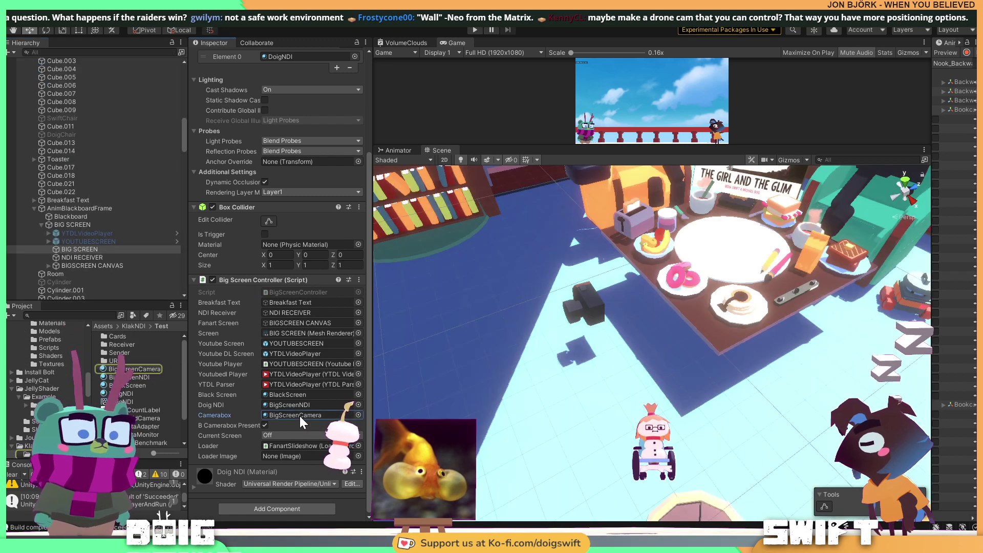
pyautogui.click(131, 370)
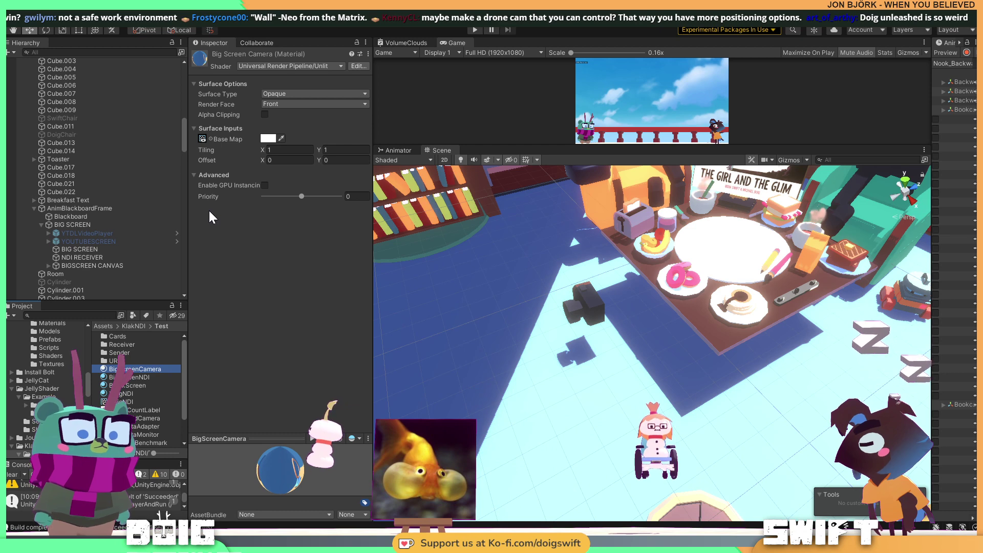
pyautogui.click(131, 378)
pyautogui.click(133, 369)
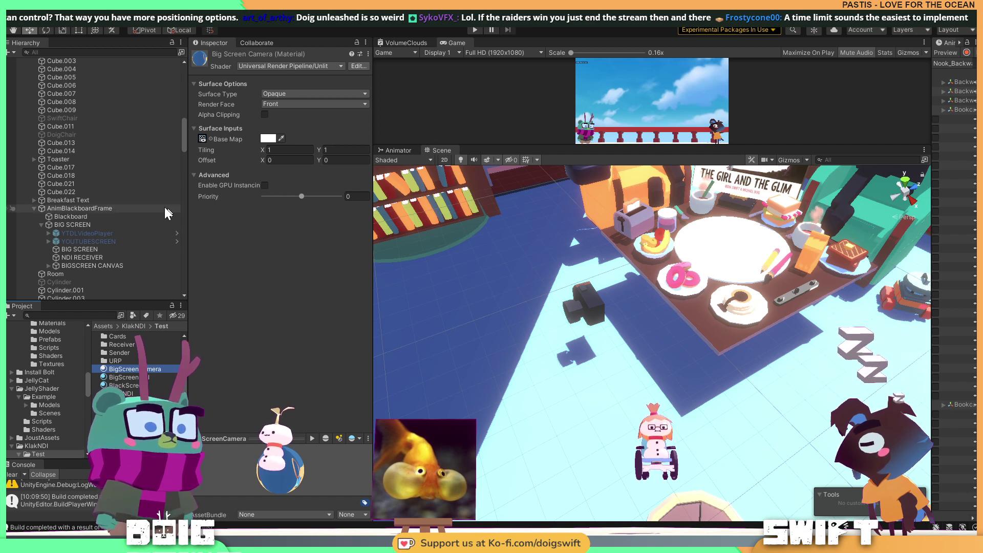
# Search the hierarchy for "camera" and examine the Grabbable and Camera Box components of CameraBox (1).
pyautogui.scroll(5, 65, 174)
pyautogui.scroll(10, 67, 174)
pyautogui.click(60, 53)
pyautogui.write('camera')
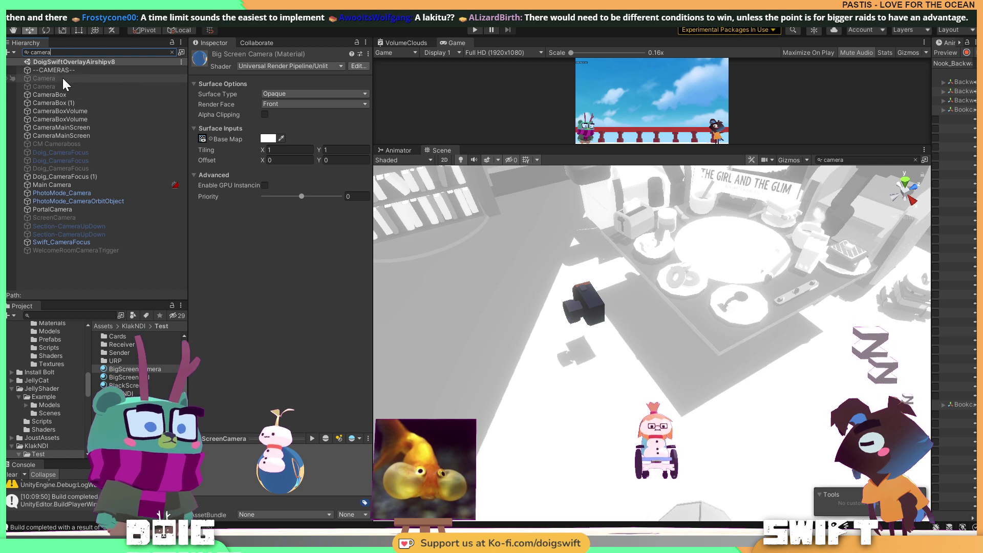
pyautogui.click(51, 103)
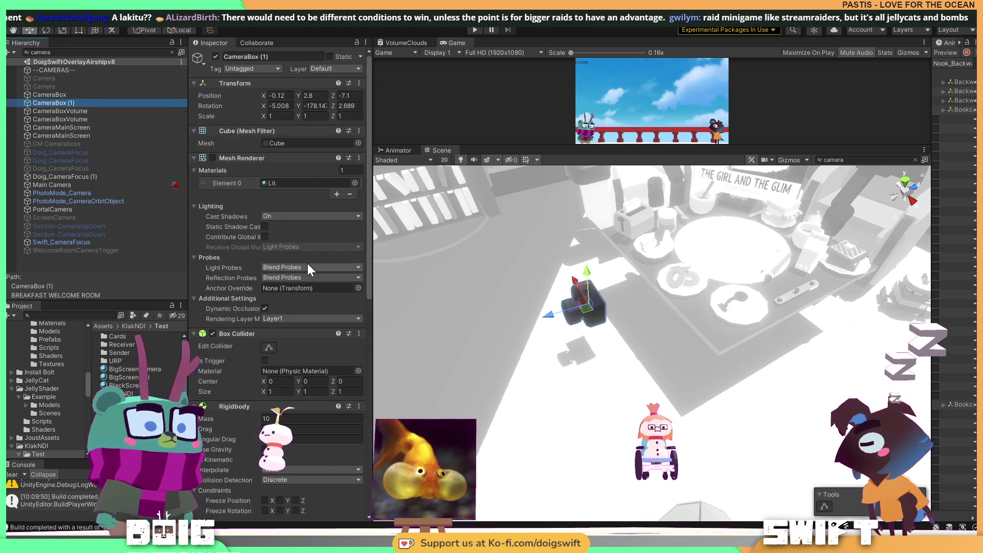
pyautogui.scroll(-5, 308, 263)
pyautogui.scroll(-2, 309, 264)
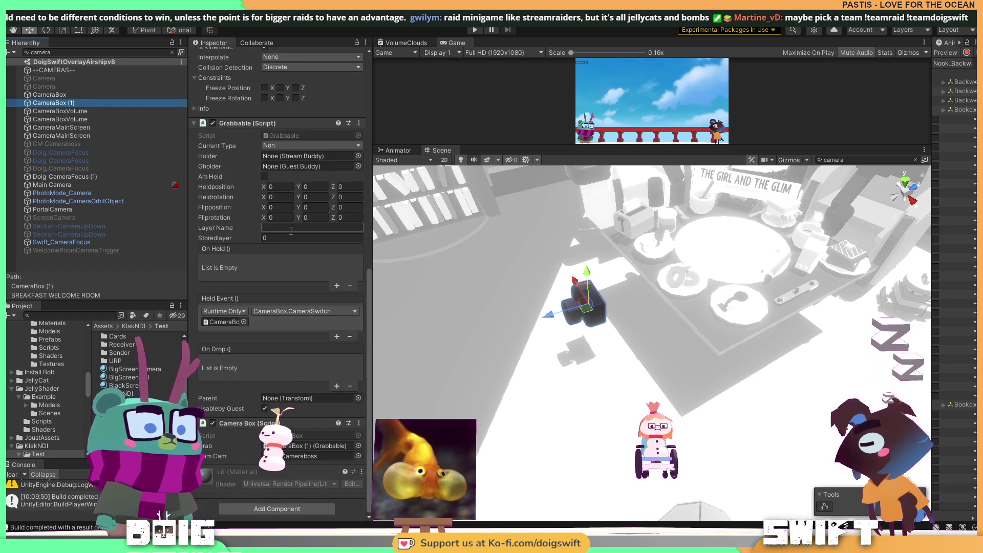
pyautogui.scroll(10, 299, 271)
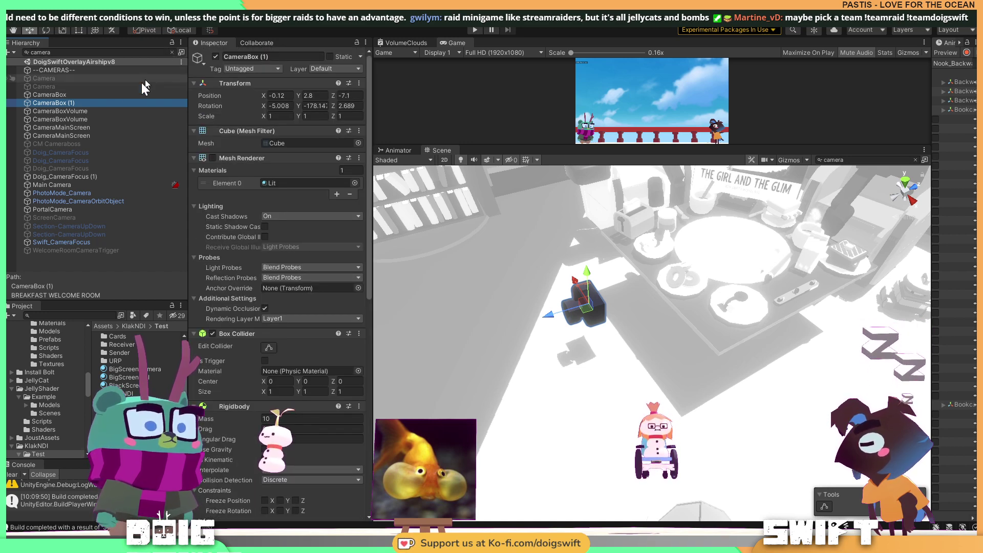
# Search the hierarchy for "big screen" and again for "camera", and select the original CameraBox object to inspect its settings.
pyautogui.click(171, 52)
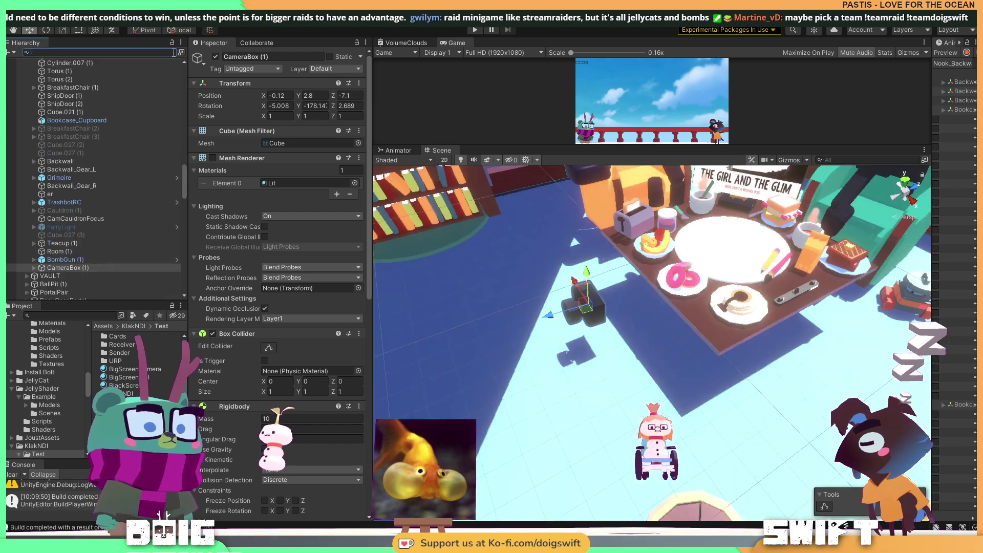
pyautogui.scroll(5, 116, 139)
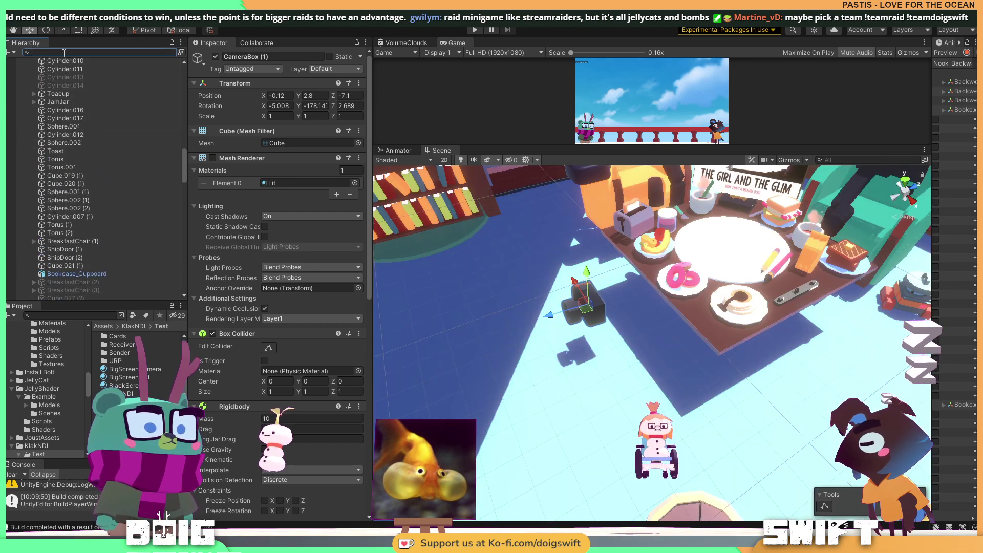
pyautogui.write('big screen')
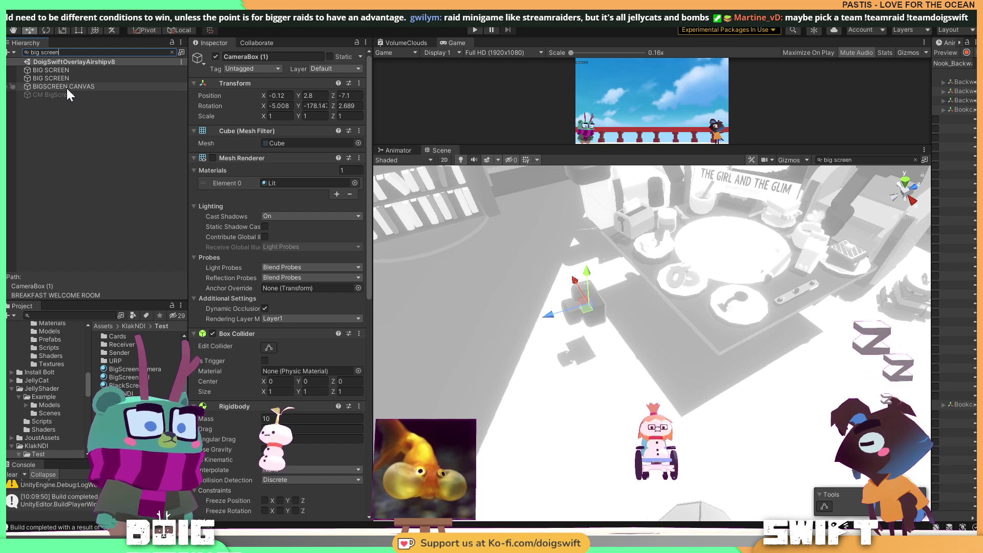
pyautogui.write('camera')
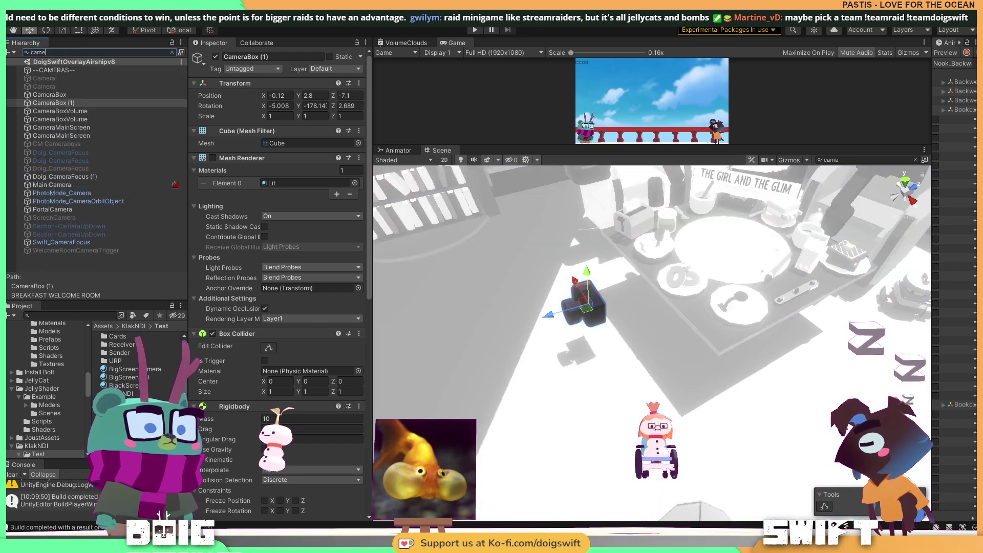
pyautogui.click(47, 104)
pyautogui.click(47, 95)
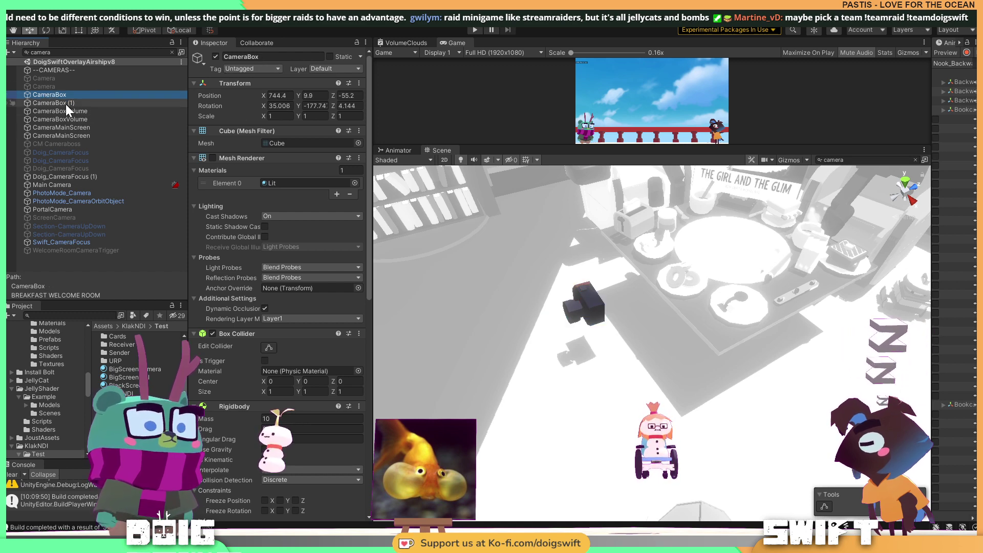
# Examine the settings of the inactive Camera child under the original CameraBox.
pyautogui.click(173, 53)
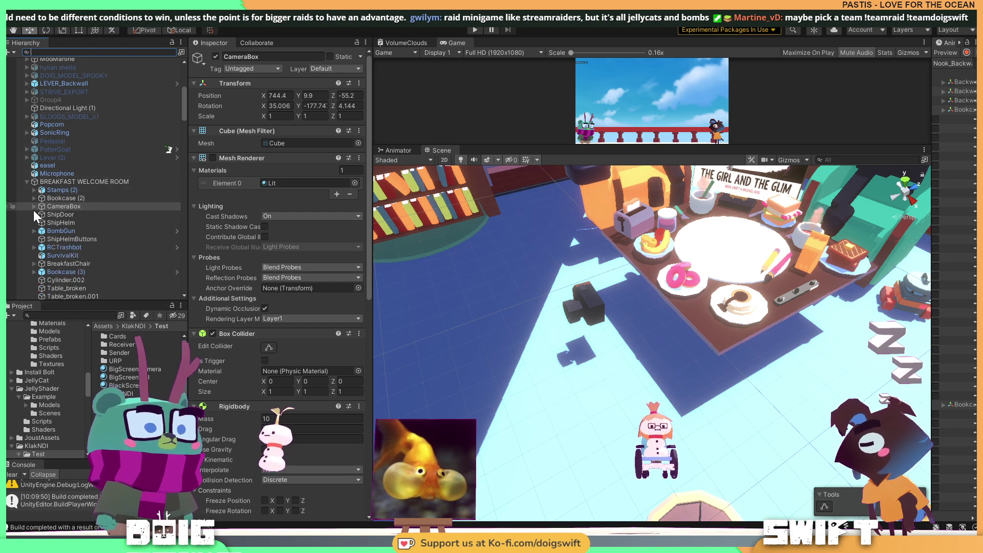
pyautogui.click(34, 206)
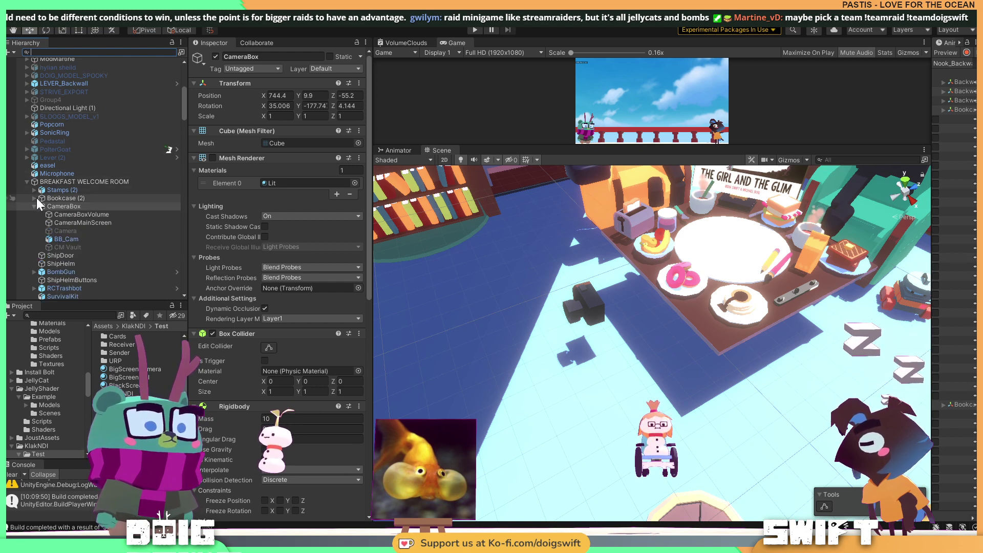
pyautogui.click(68, 230)
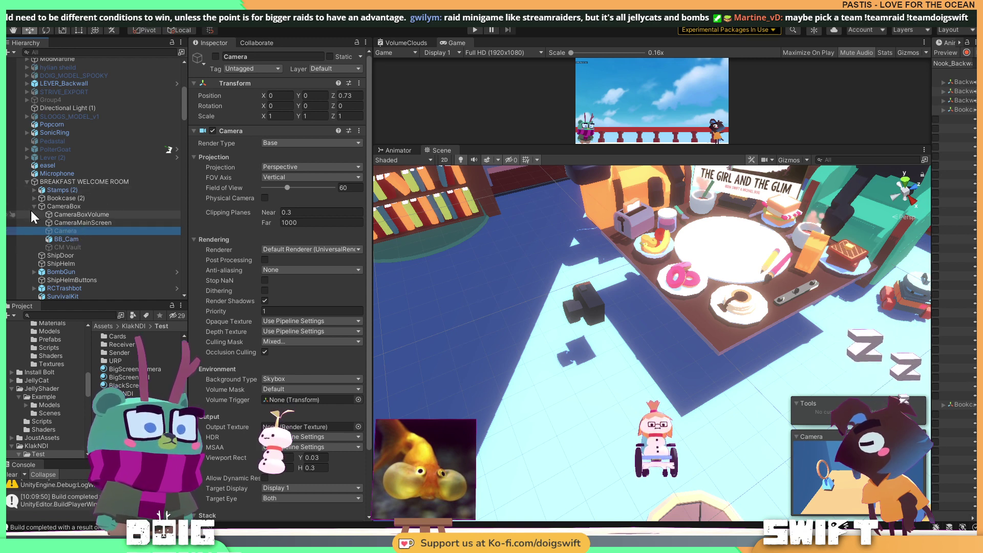
# Rename the inactive Camera child of CameraBox (1) as CameraboxCam.
pyautogui.click(591, 307)
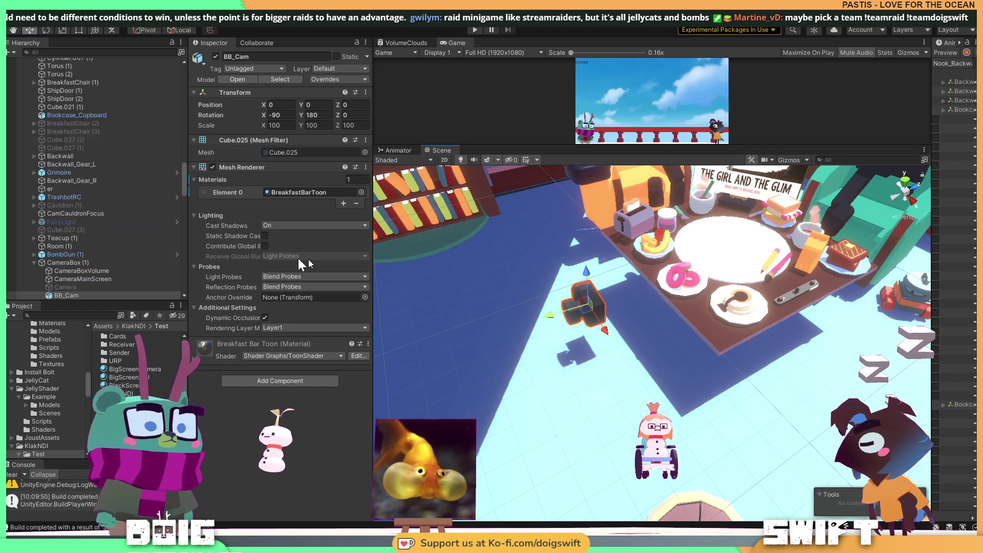
pyautogui.scroll(-2, 144, 240)
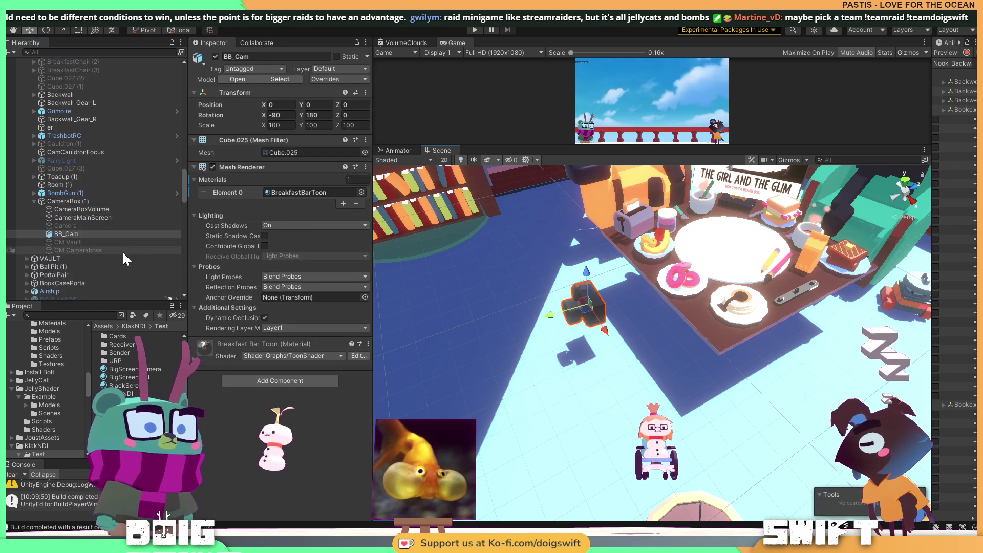
pyautogui.click(64, 225)
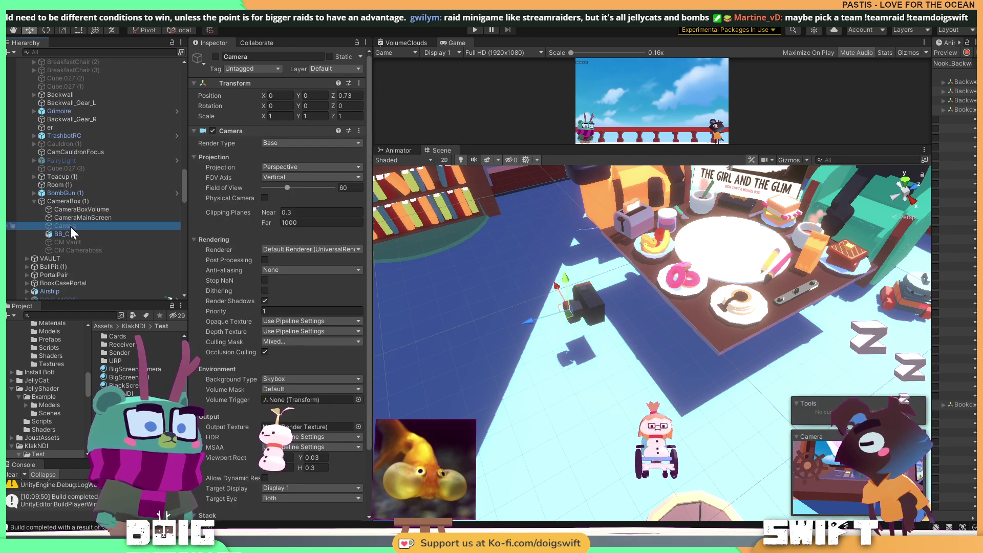
pyautogui.click(71, 226)
pyautogui.press('BackSpace')
pyautogui.press('BackSpace')
pyautogui.press('BackSpace')
pyautogui.press('BackSpace')
pyautogui.press('BackSpace')
pyautogui.write('ameraboxCam')
pyautogui.press('Return')
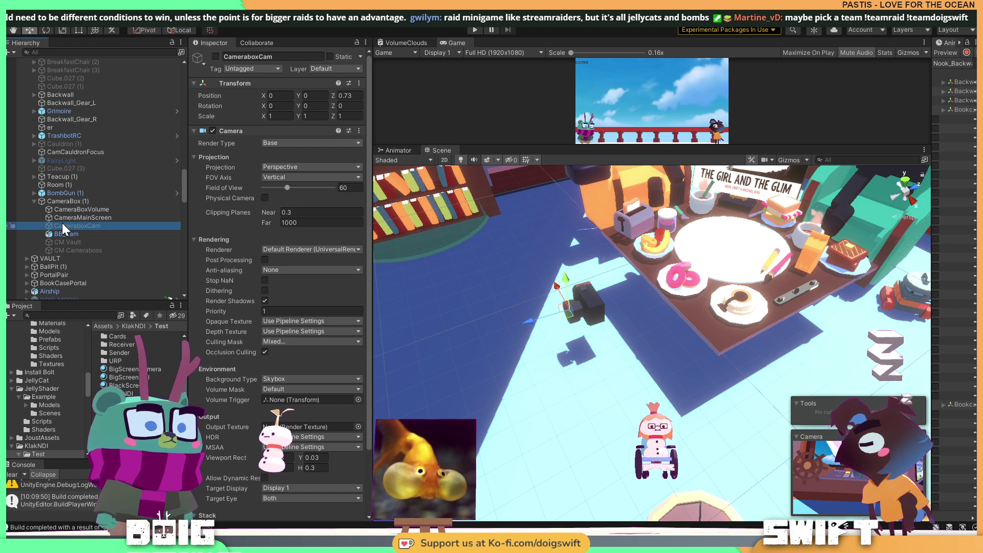
# Examine the output settings of CameraboxCam and the settings of the CM Vault virtual camera in CameraBox (1).
pyautogui.scroll(-3, 286, 282)
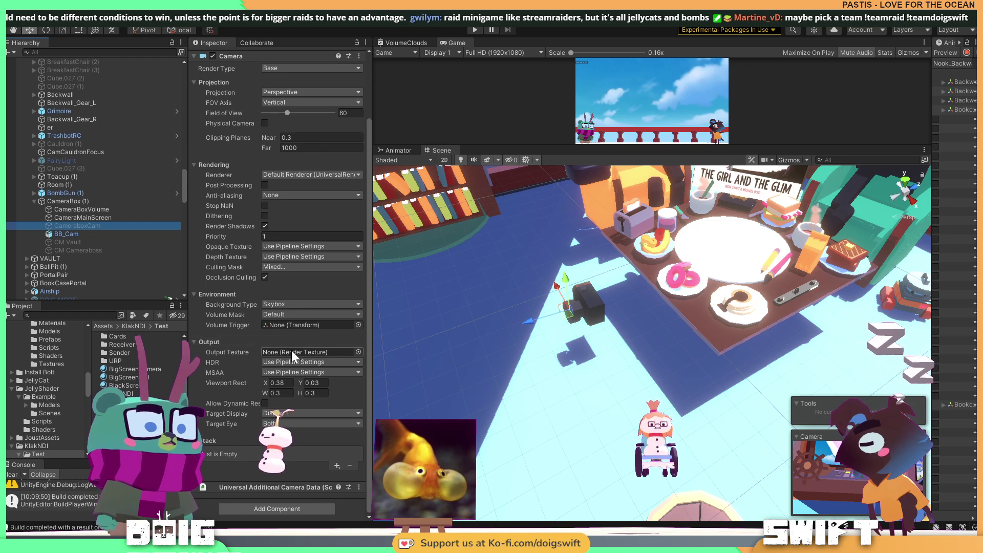
pyautogui.click(72, 241)
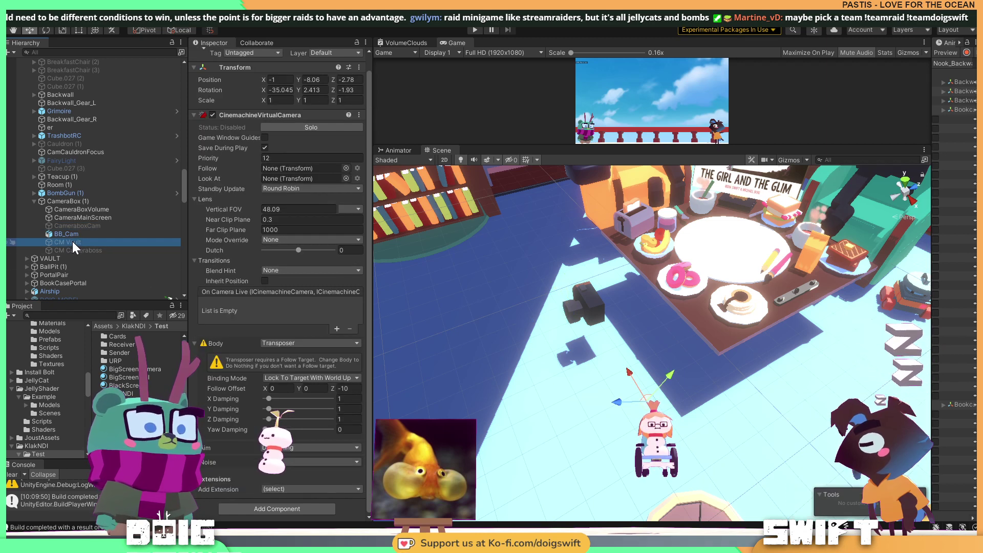
pyautogui.click(69, 226)
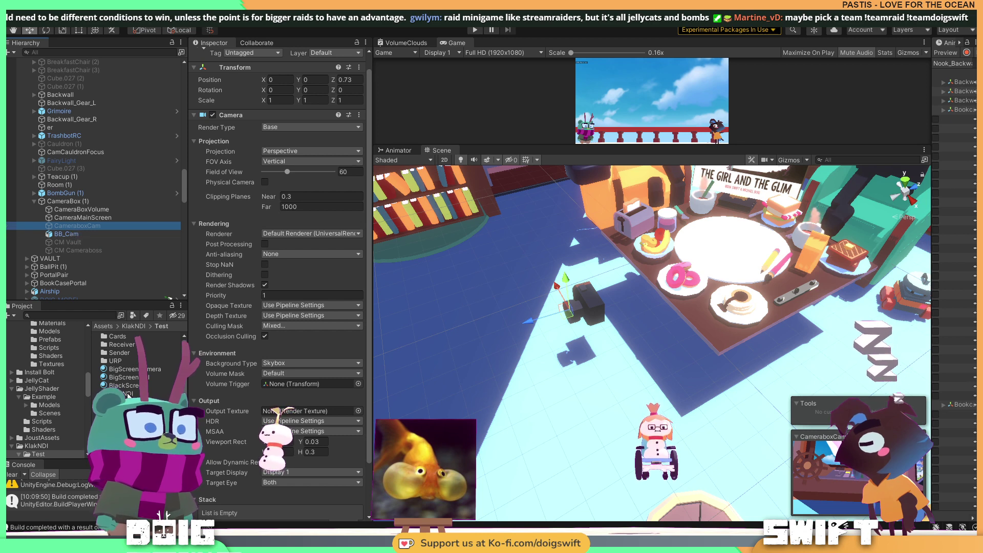
# Search the hierarchy for "bigscreen" and examine the Big Screen Controller on the inner BIG SCREEN object.
pyautogui.scroll(10, 90, 121)
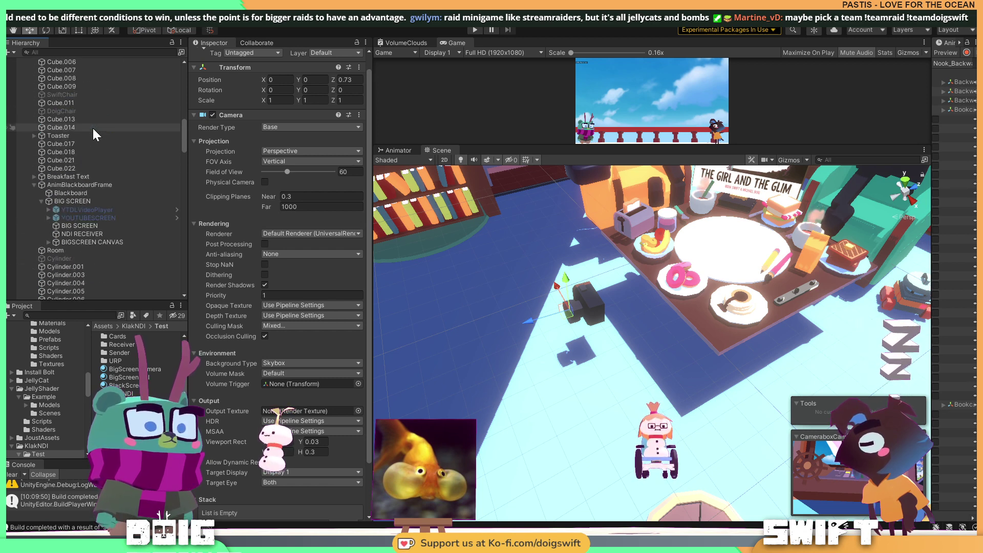
pyautogui.scroll(15, 92, 134)
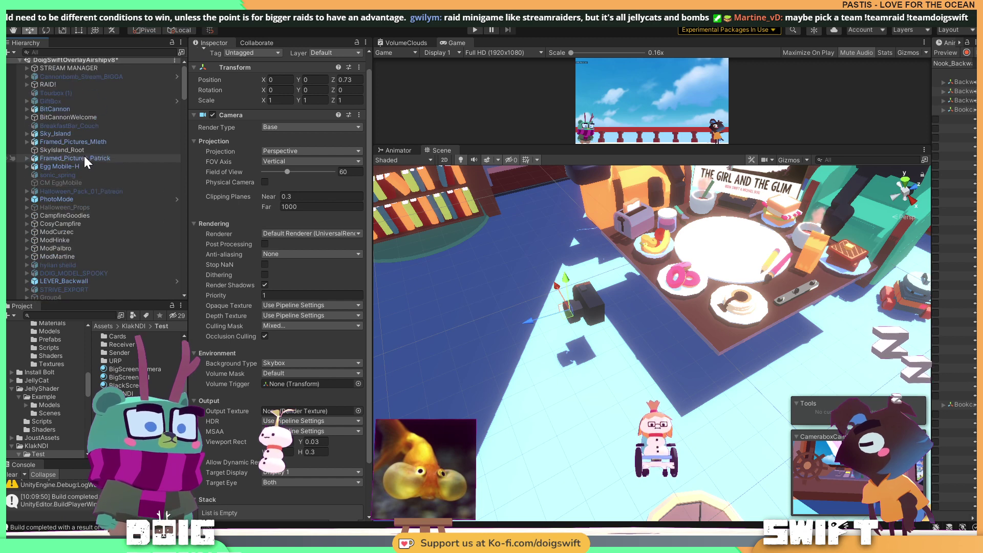
pyautogui.scroll(1, 85, 155)
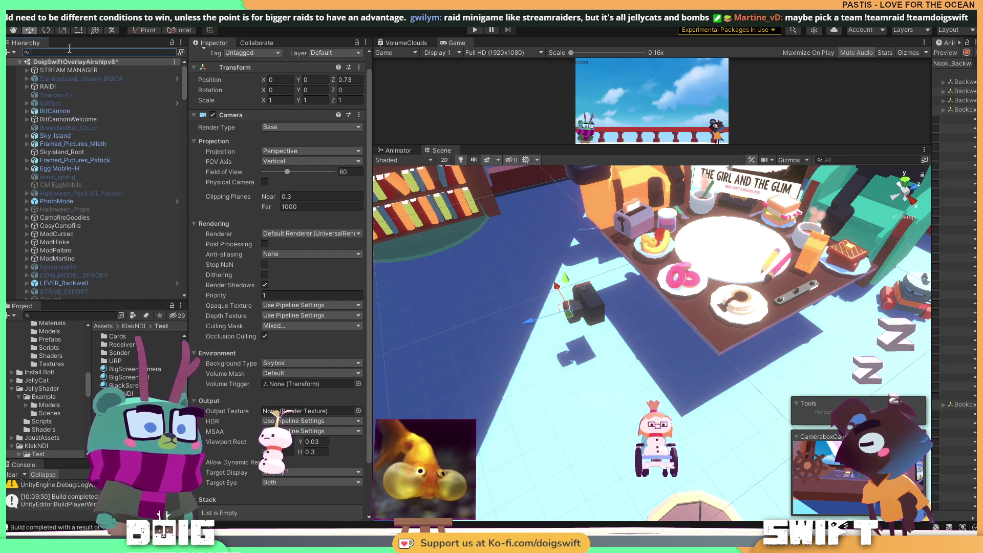
pyautogui.write('bigscreen')
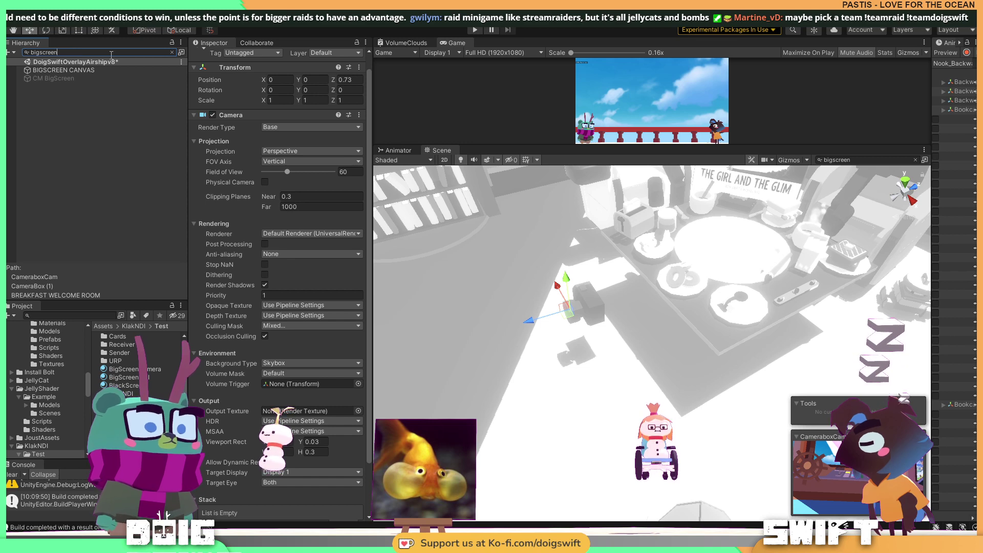
pyautogui.click(85, 70)
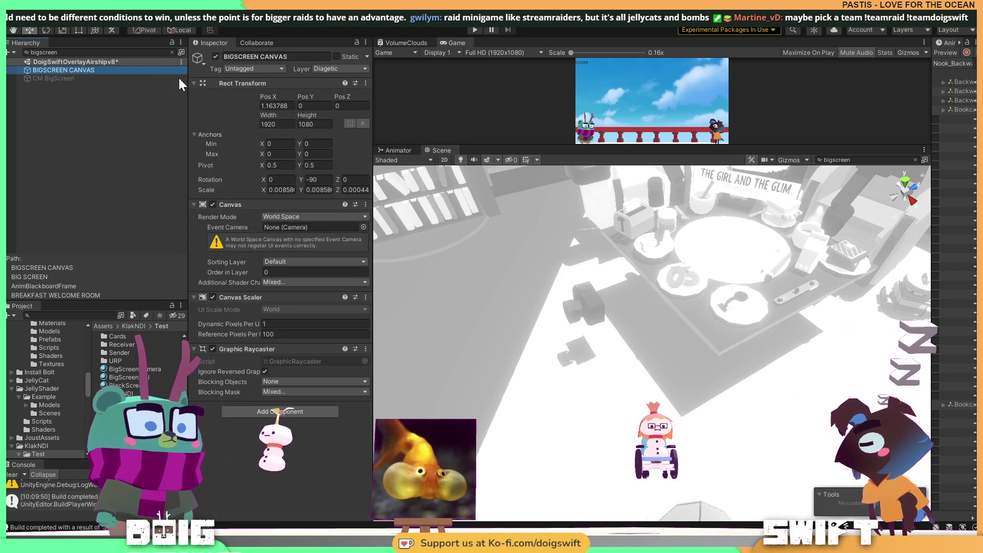
pyautogui.click(172, 52)
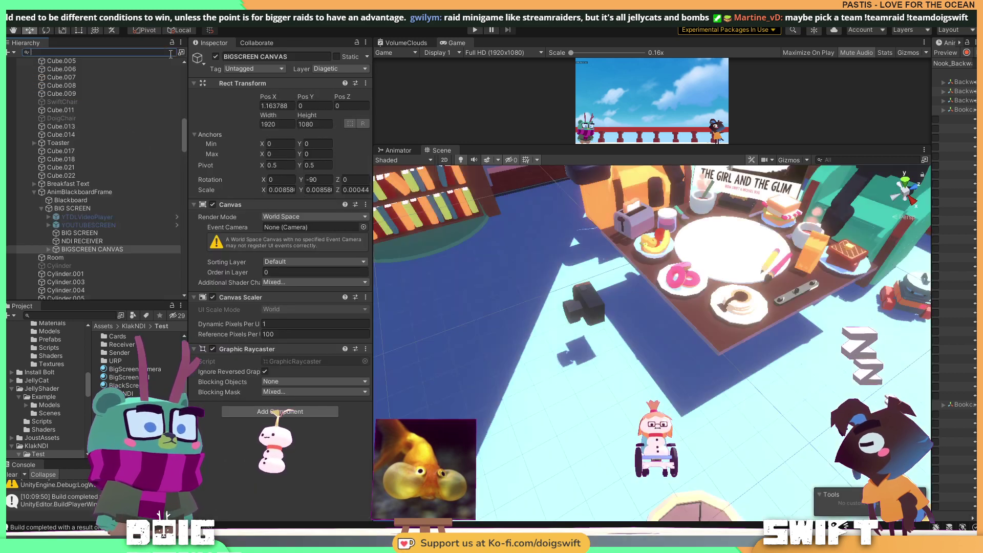
pyautogui.click(66, 209)
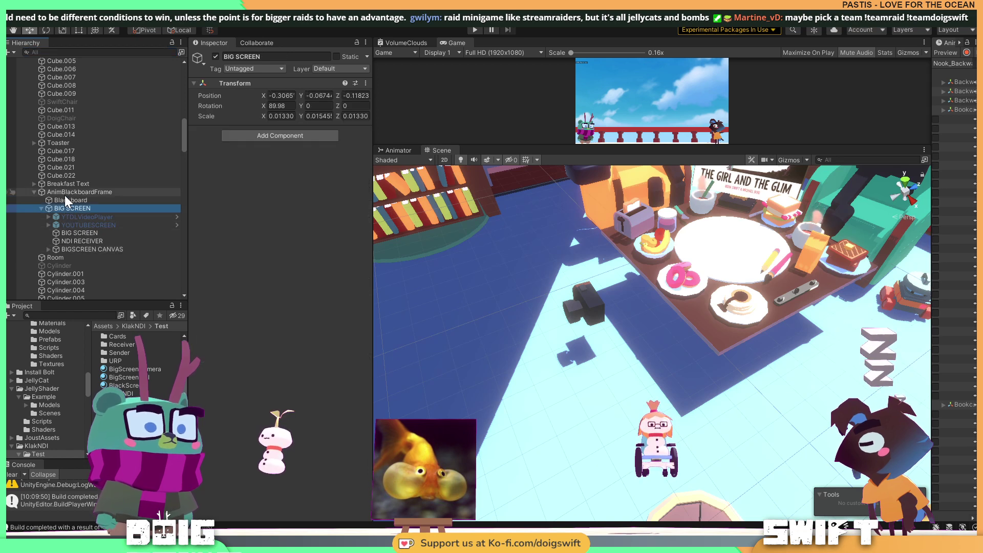
pyautogui.click(71, 232)
pyautogui.scroll(-5, 291, 303)
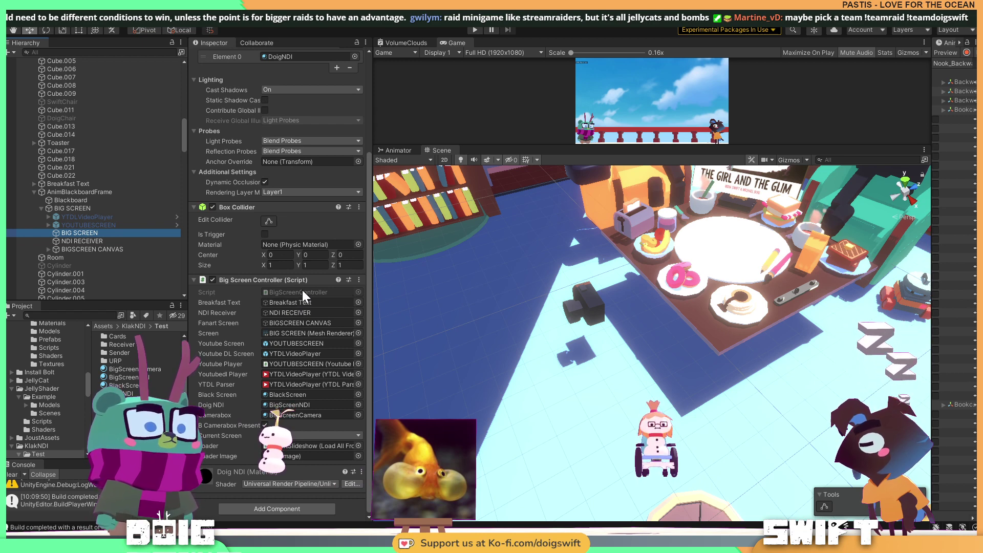
# Locate the BigScreenCamera material assigned as the Camerabox and examine its HandHeldCamera base map render texture.
pyautogui.click(294, 416)
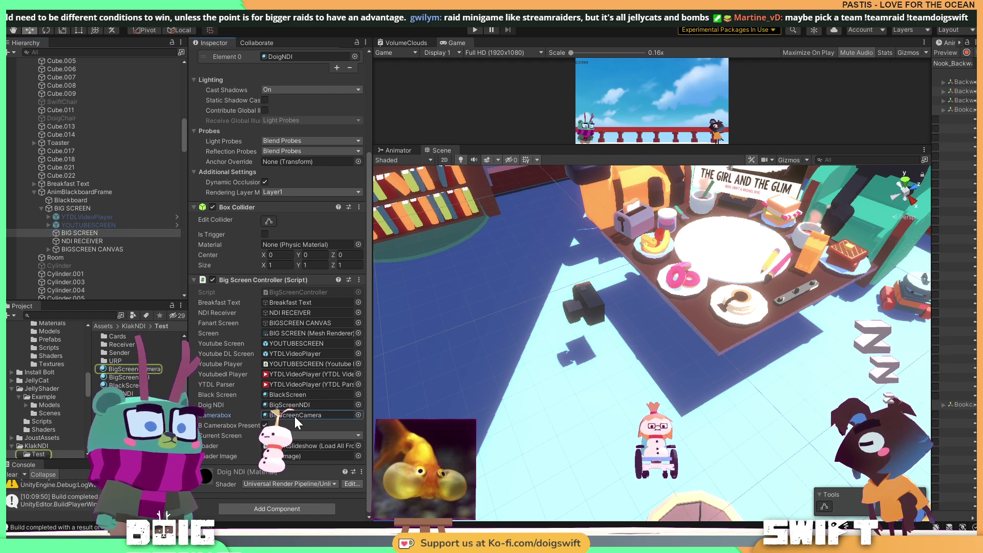
pyautogui.click(130, 370)
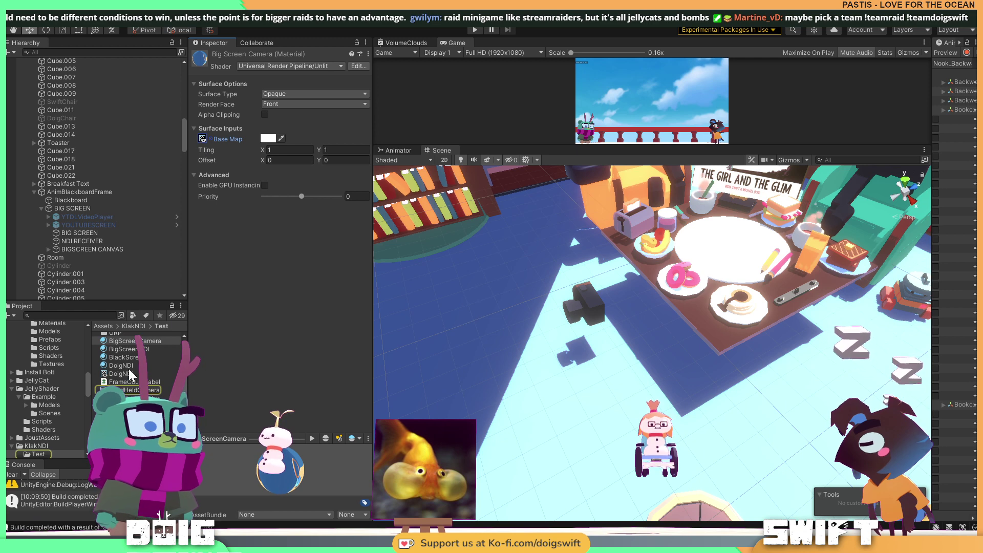
pyautogui.scroll(-2, 133, 379)
pyautogui.click(127, 396)
pyautogui.click(128, 390)
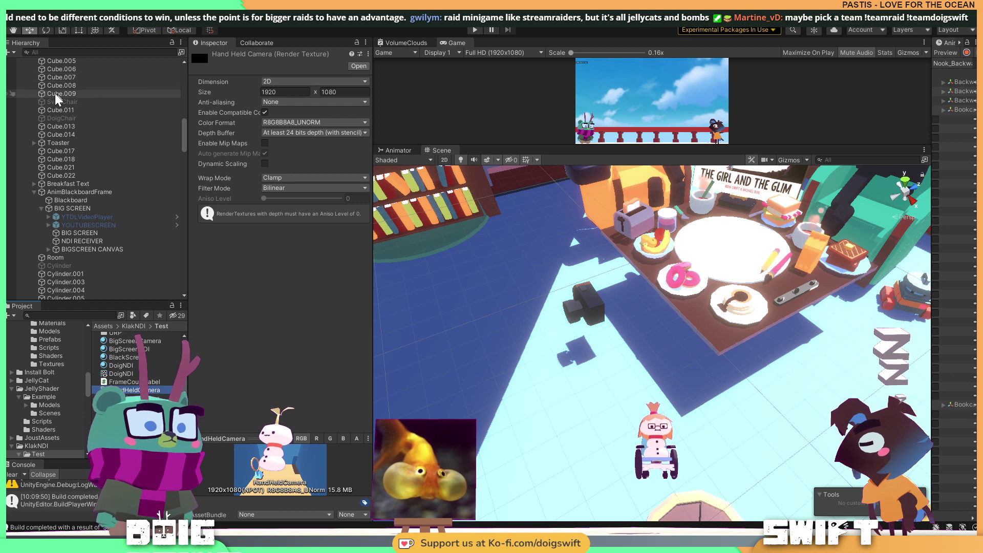
# Search the hierarchy for "camera" and examine the components of the original CameraBox, including Grabbable and Camera Box.
pyautogui.write('camera')
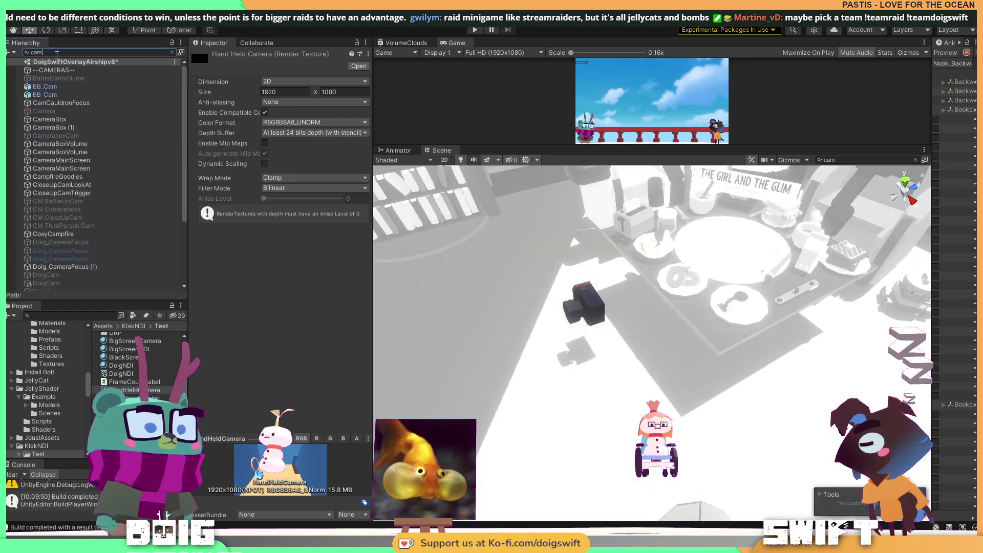
pyautogui.click(77, 87)
pyautogui.scroll(-5, 241, 304)
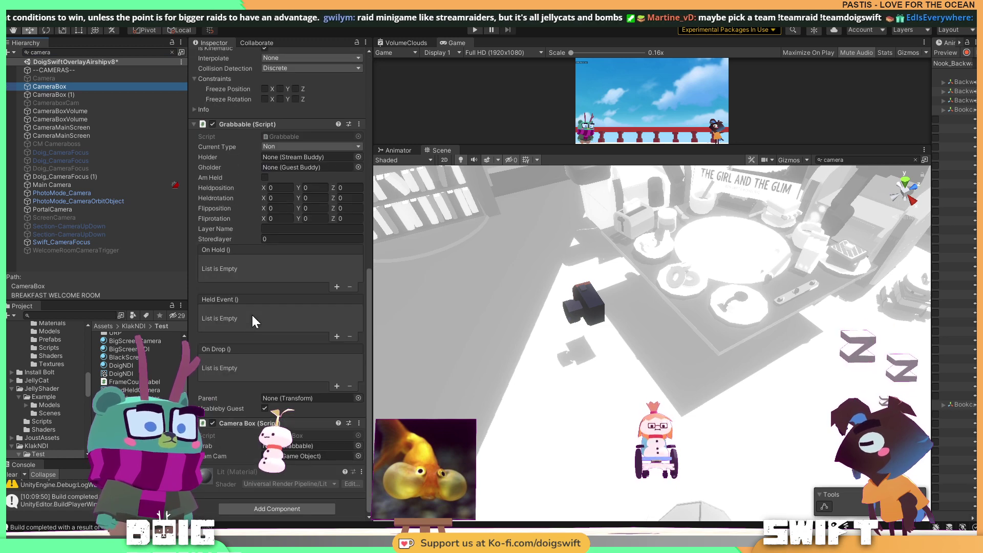
pyautogui.scroll(4, 247, 315)
pyautogui.scroll(2, 246, 315)
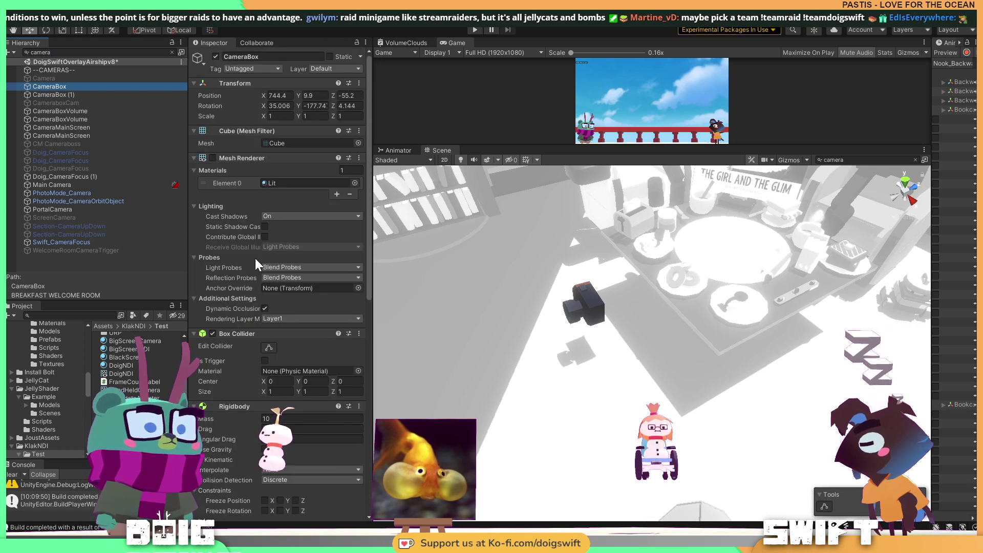
pyautogui.scroll(-3, 661, 355)
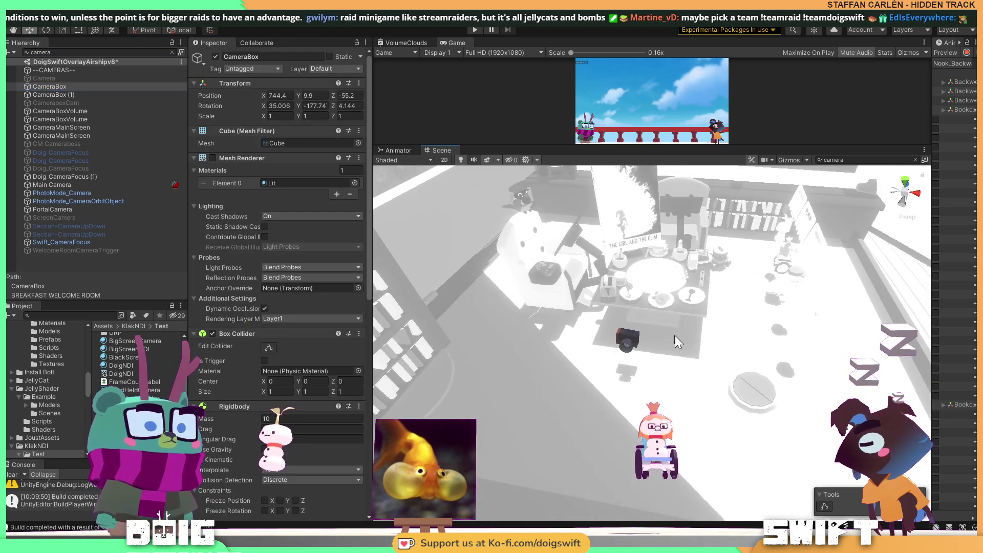
# Frame the original CameraBox in the scene, inspect its model up close, and compare it with the HandHeldCamera render texture.
pyautogui.scroll(5, 702, 311)
pyautogui.press('f')
pyautogui.keyDown('alt'); pyautogui.moveTo(761, 362); pyautogui.dragTo(507, 306); pyautogui.keyUp('alt')
pyautogui.keyDown('alt'); pyautogui.moveTo(652, 372); pyautogui.dragTo(630, 368); pyautogui.keyUp('alt')
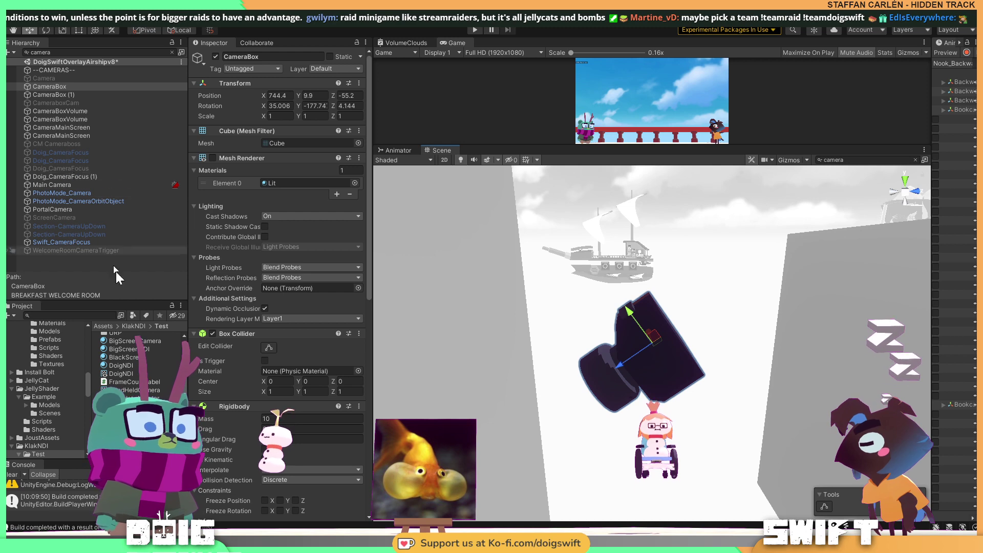
pyautogui.click(130, 389)
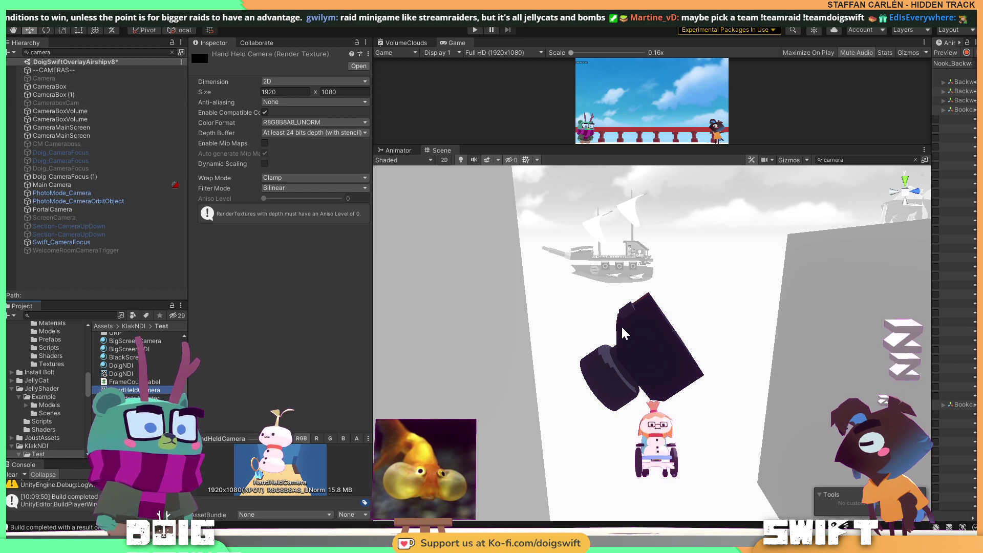
pyautogui.click(643, 339)
pyautogui.keyDown('alt'); pyautogui.moveTo(647, 348); pyautogui.dragTo(553, 354); pyautogui.keyUp('alt')
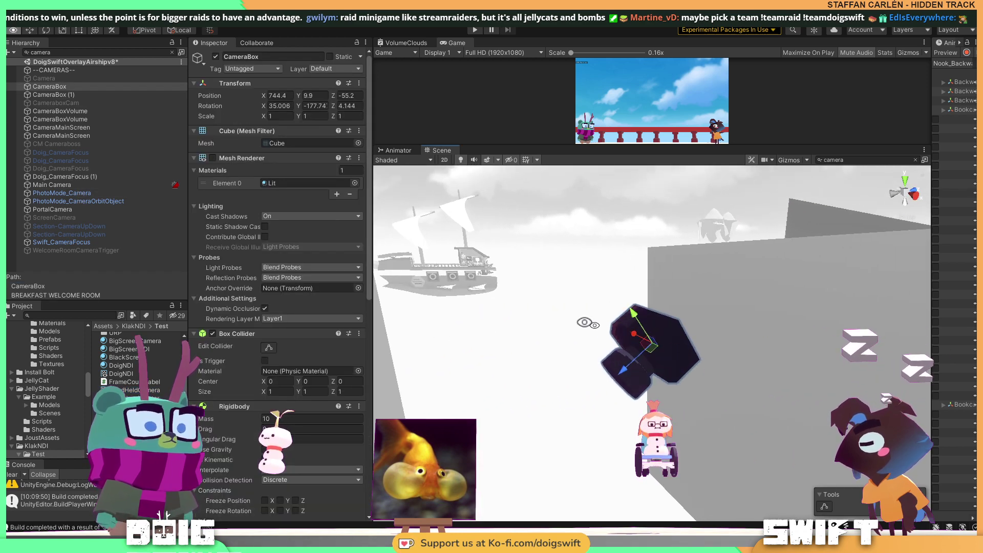
# Move the original CameraBox's Camera child up along its local Y axis to about 0.871.
pyautogui.click(171, 53)
pyautogui.scroll(-3, 104, 220)
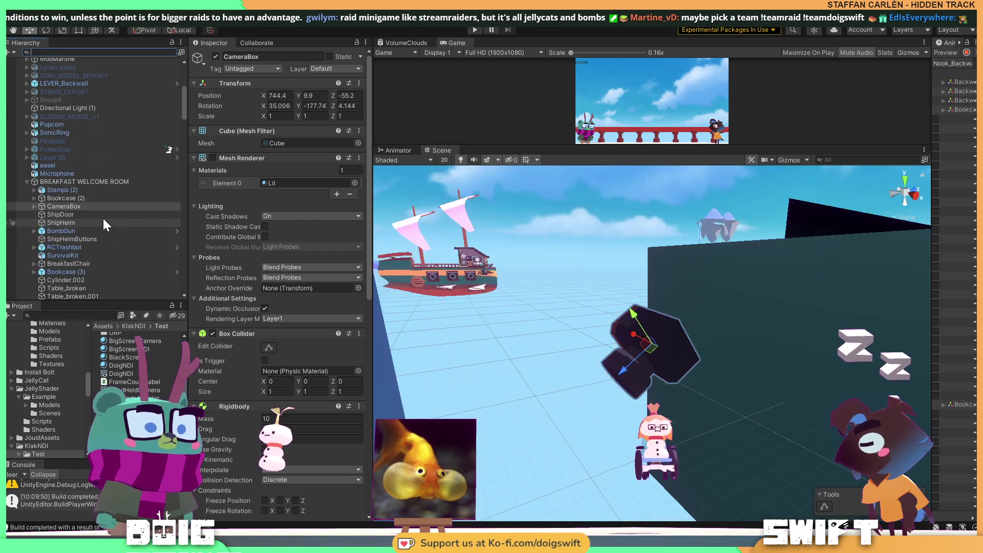
pyautogui.click(33, 206)
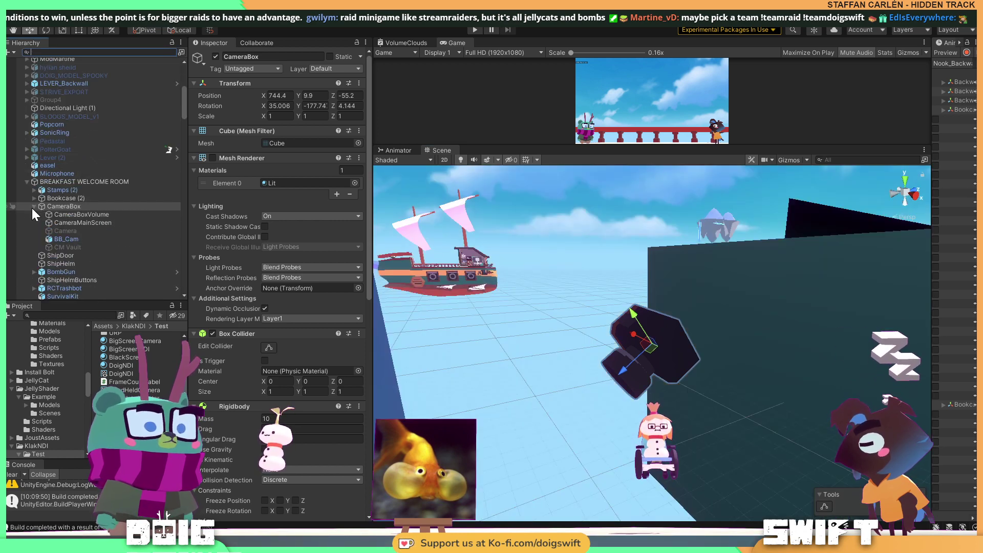
pyautogui.click(69, 238)
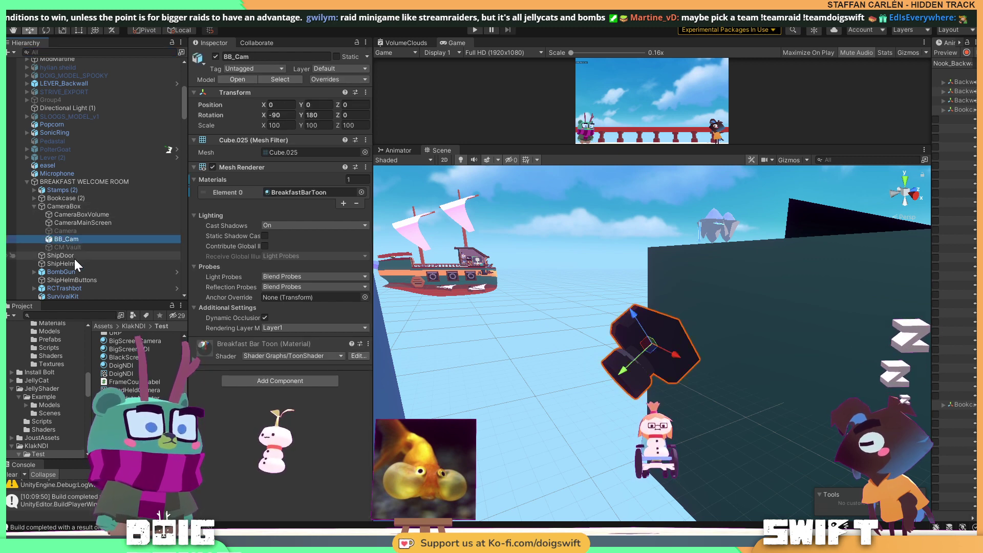
pyautogui.click(71, 230)
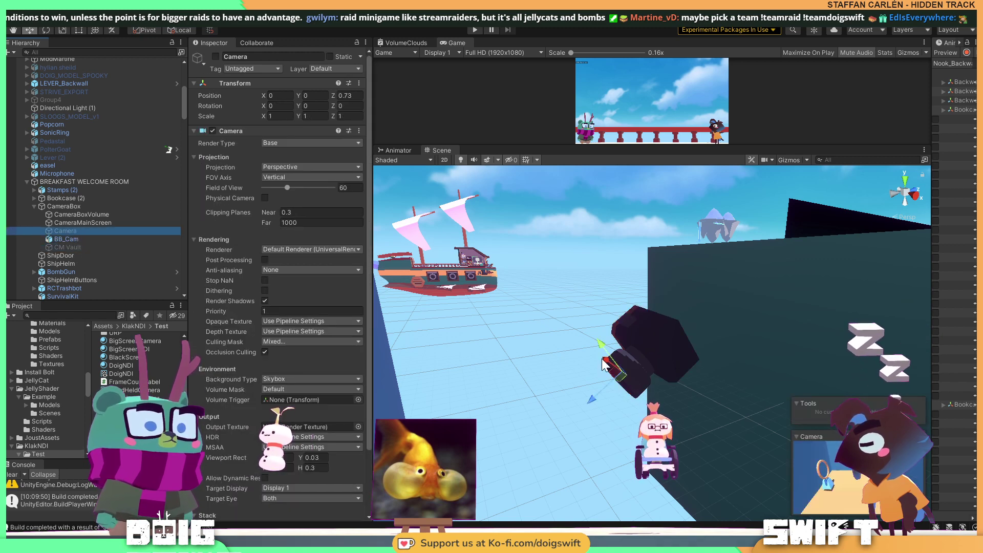
pyautogui.moveTo(601, 343); pyautogui.dragTo(570, 303)
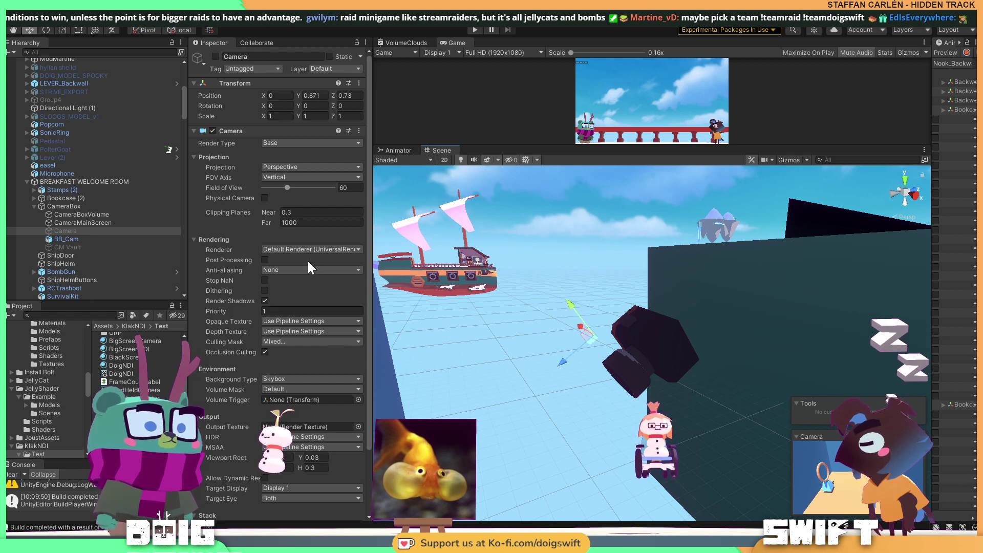
# Check the Camera child's output settings and the HandHeldCamera texture, and rotate the Camera to about -192.8 degrees on X.
pyautogui.scroll(-3, 308, 261)
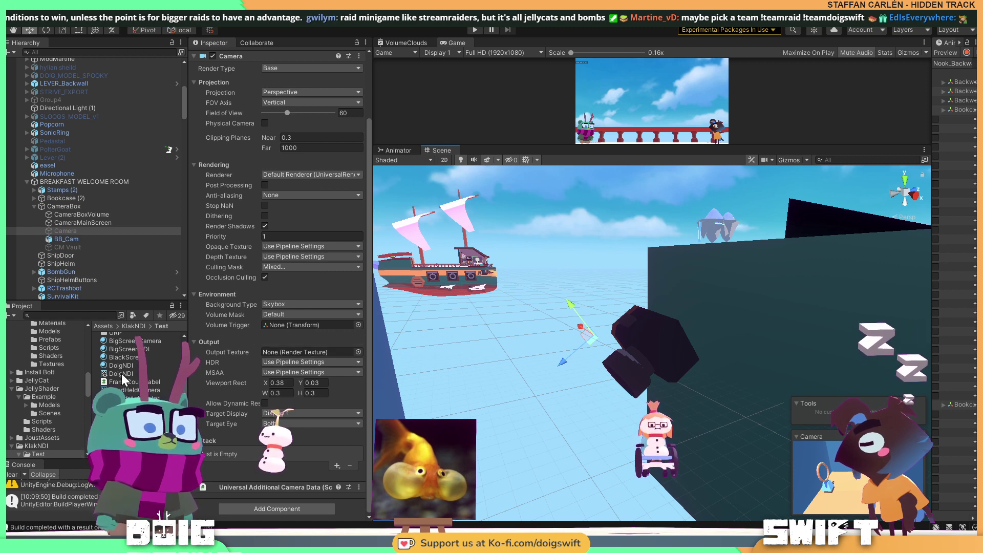
pyautogui.click(126, 390)
pyautogui.moveTo(125, 393); pyautogui.dragTo(73, 237)
pyautogui.press('e')
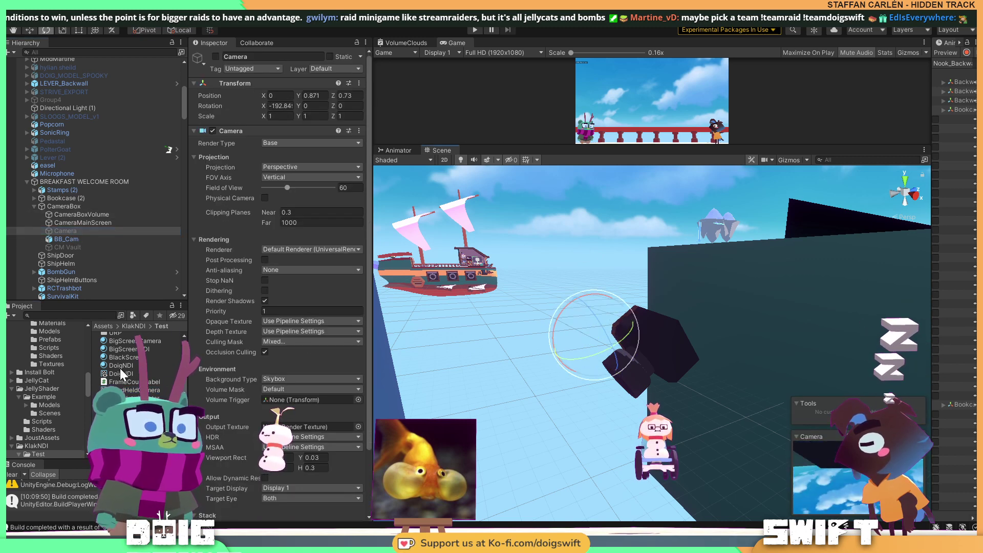
# Check the HandHeldCamera render texture, and search the hierarchy for "camera" to examine ScreenCamera's settings.
pyautogui.click(129, 391)
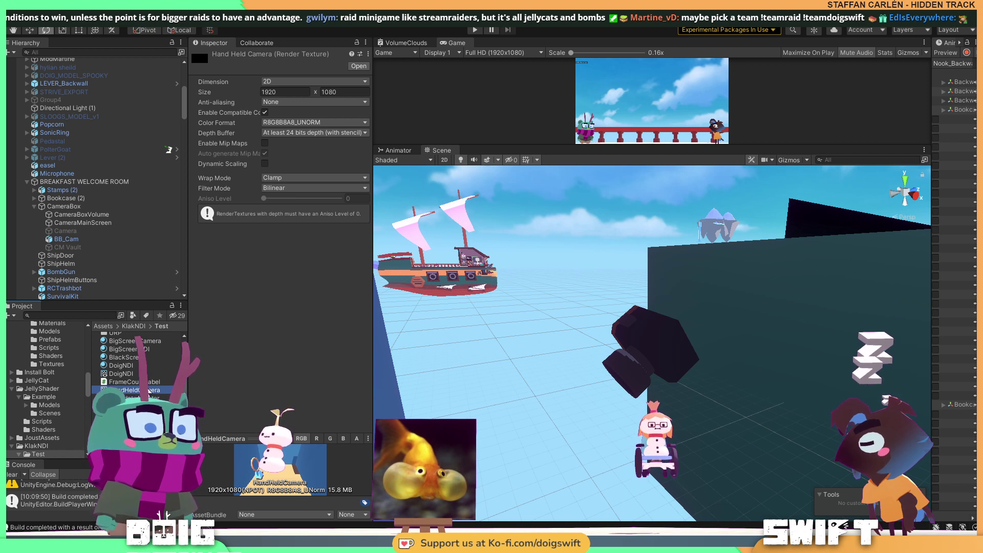
pyautogui.click(82, 52)
pyautogui.write('camera')
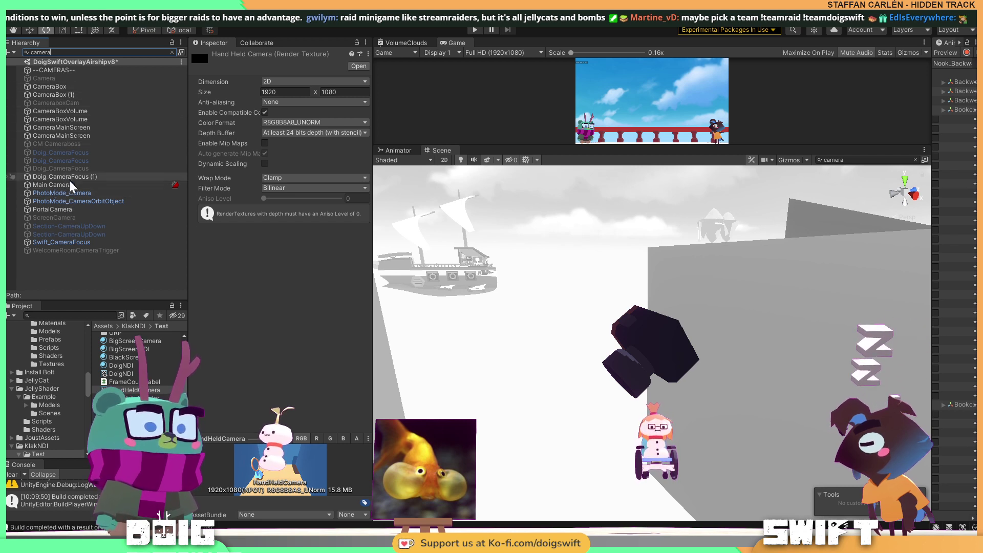
pyautogui.click(70, 217)
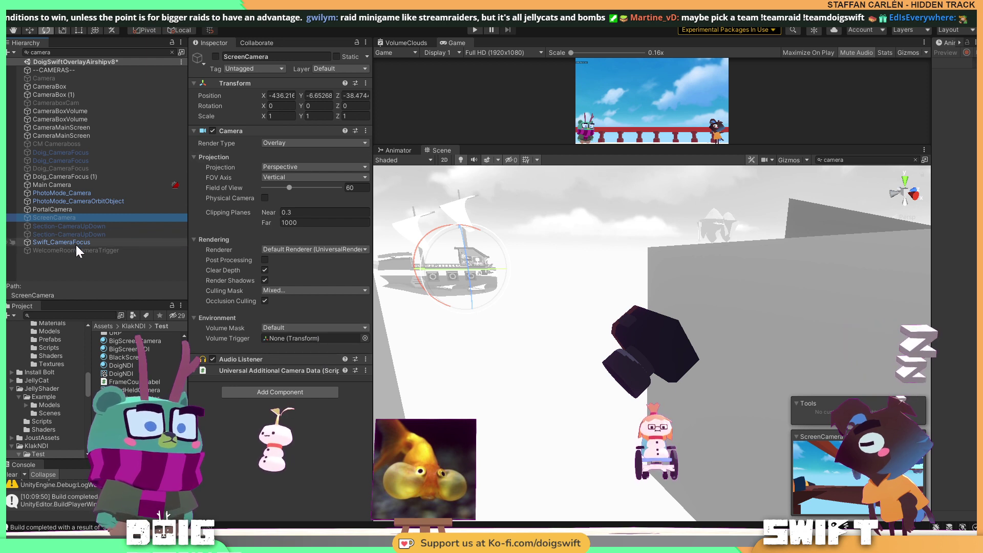
# Search the hierarchy for "vault" to examine the original CameraBox's CM Vault virtual camera, and search for "camera" again.
pyautogui.click(77, 52)
pyautogui.write('vaul')
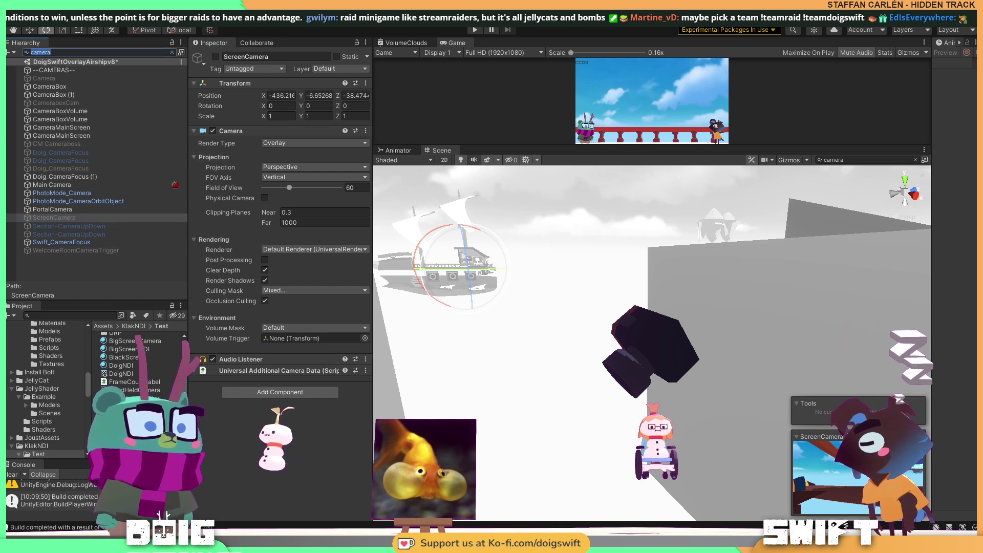
pyautogui.write('t')
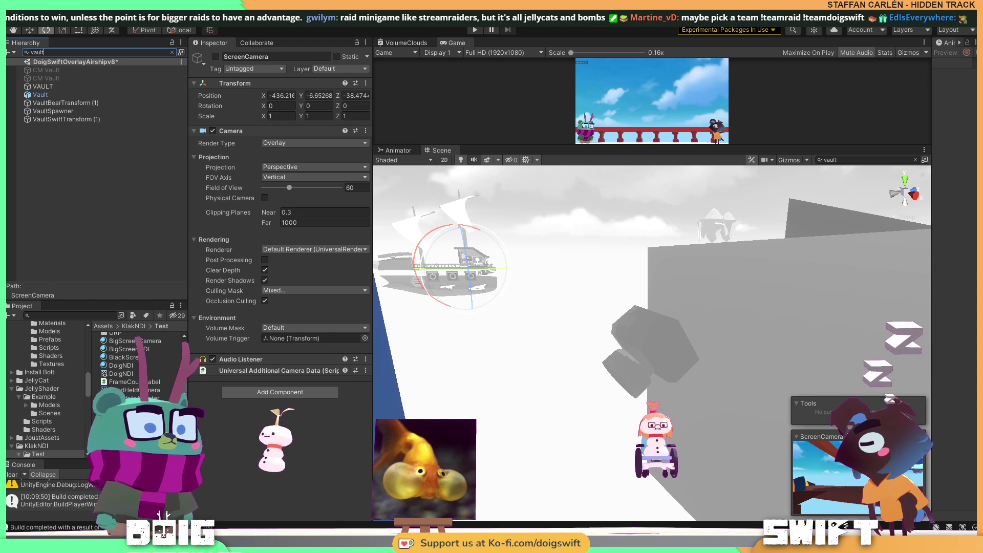
pyautogui.click(54, 78)
pyautogui.click(56, 72)
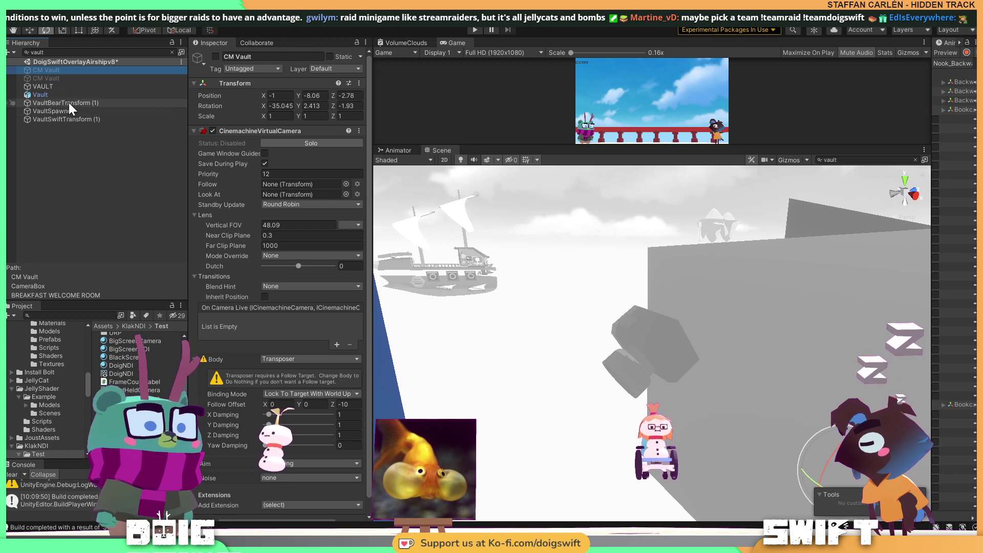
pyautogui.click(41, 51)
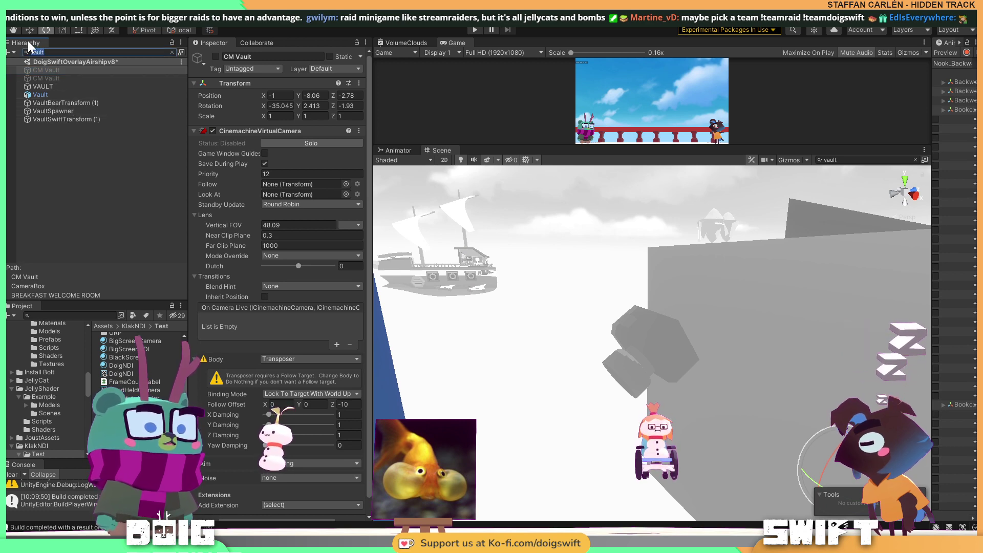
pyautogui.write('camera')
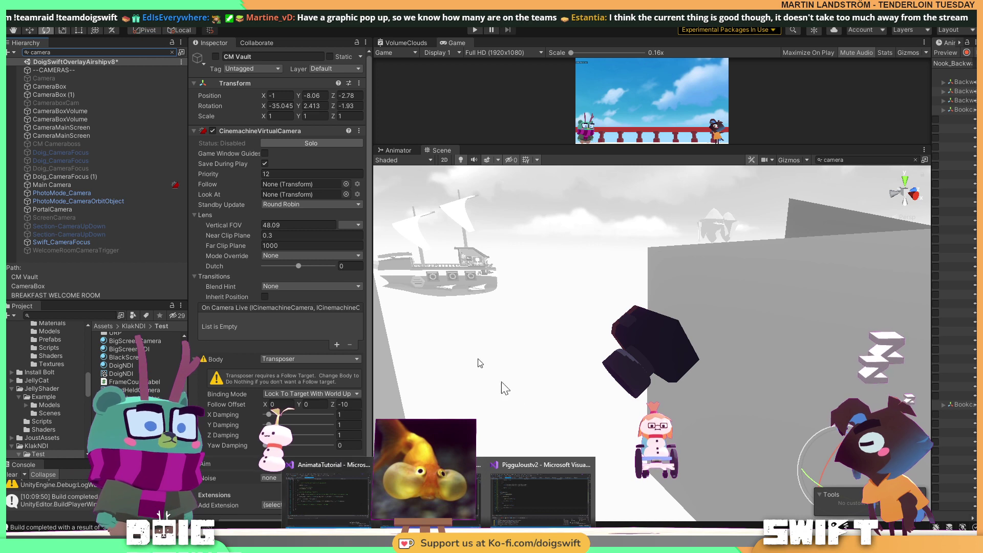
# Switch to Visual Studio and review the raid code in RaidController.cs and the raid test methods in StreamDeckExample.cs.
pyautogui.click(535, 496)
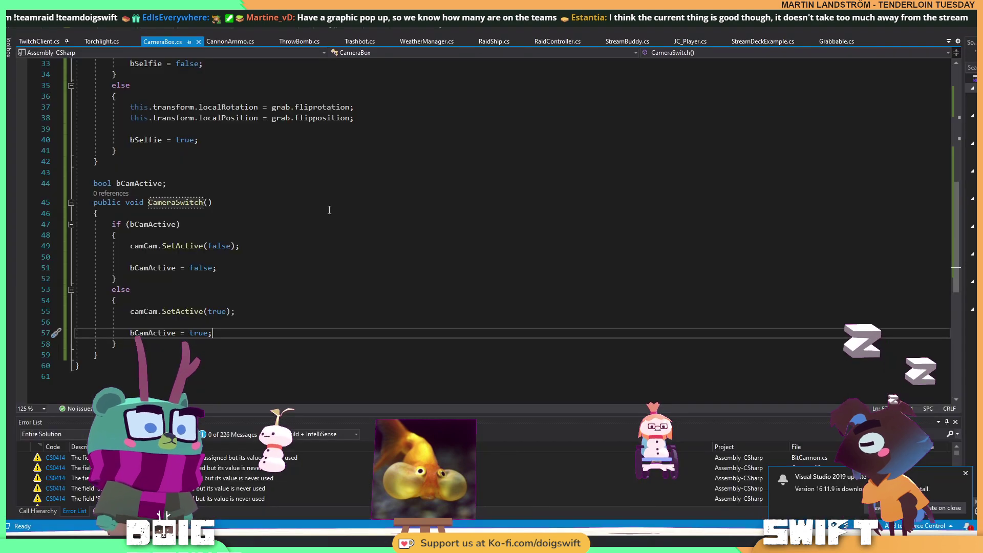
pyautogui.click(559, 43)
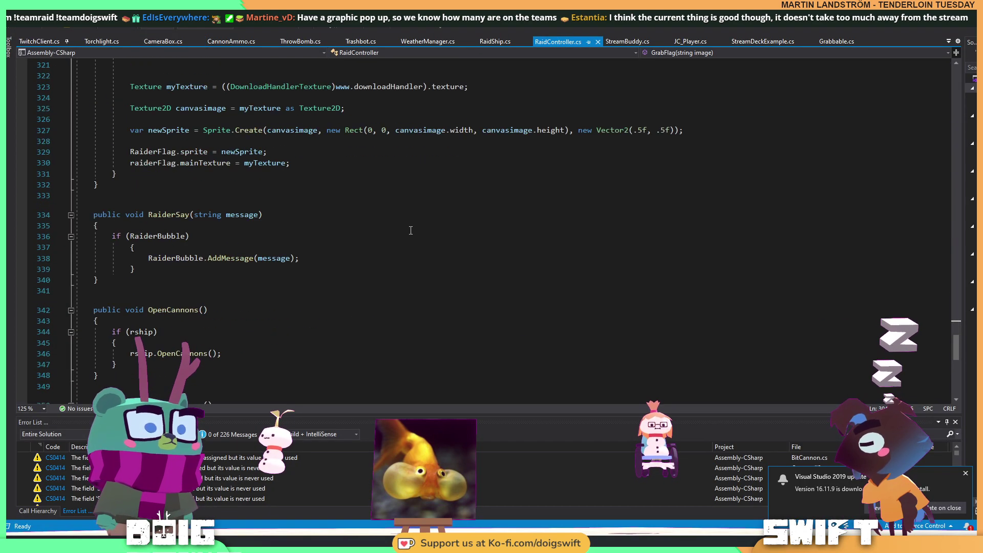
pyautogui.scroll(-7, 409, 229)
pyautogui.scroll(8, 406, 231)
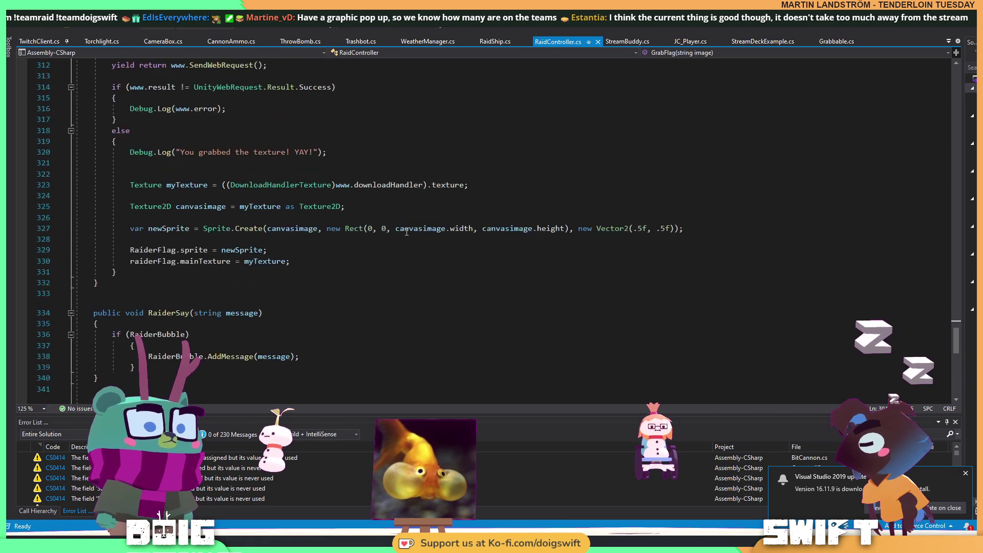
pyautogui.scroll(16, 412, 234)
pyautogui.scroll(8, 415, 234)
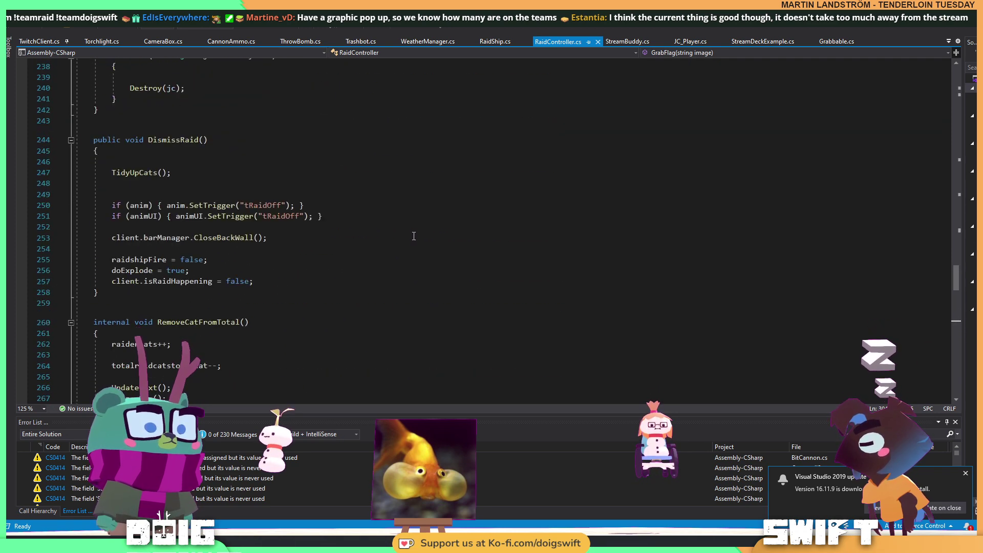
pyautogui.click(948, 40)
pyautogui.click(878, 411)
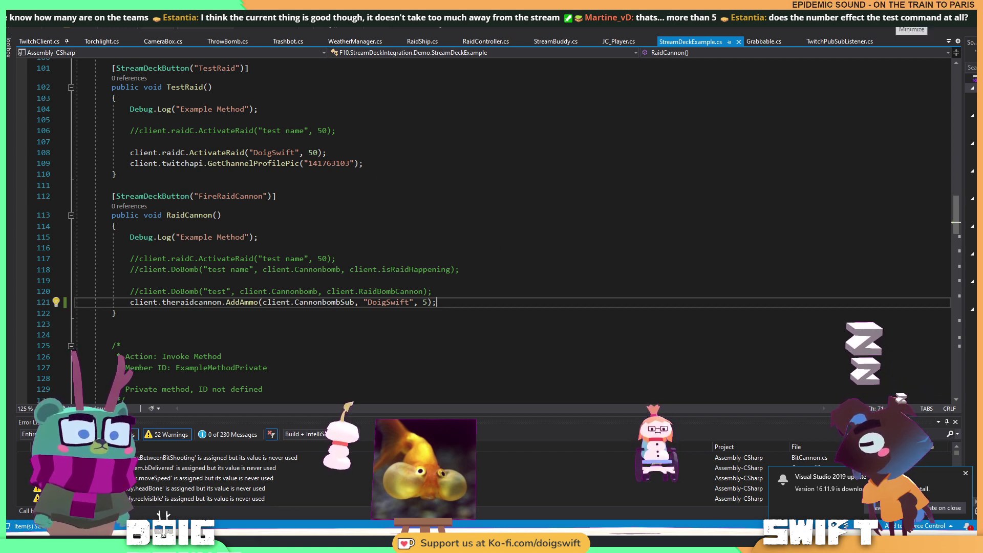
# Switch back to Unity, pick the camera model in the scene, and compare CameraBox (1) with the original CameraBox in the hierarchy.
pyautogui.hotkey('alt', 'Tab')
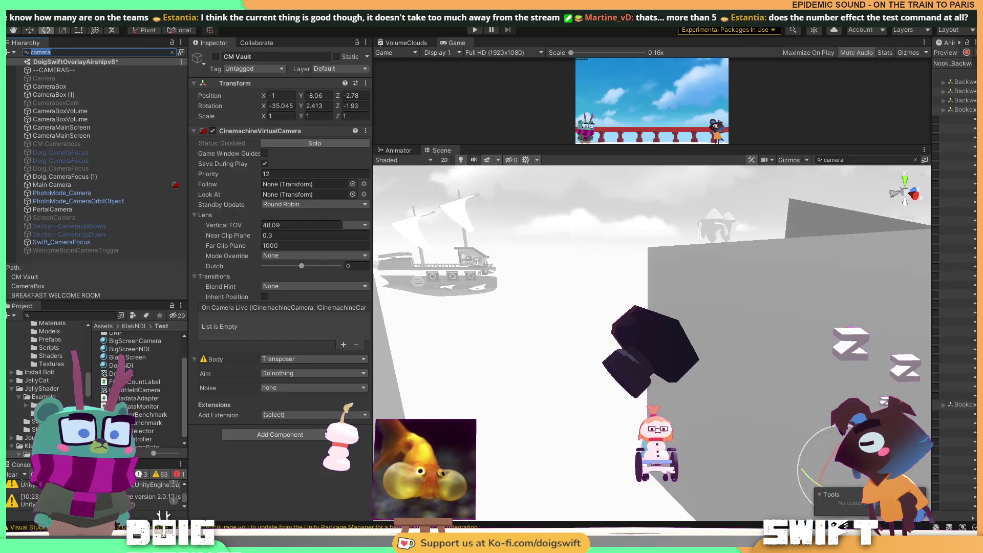
pyautogui.click(662, 346)
pyautogui.keyDown('alt'); pyautogui.moveTo(661, 346); pyautogui.dragTo(591, 326); pyautogui.keyUp('alt')
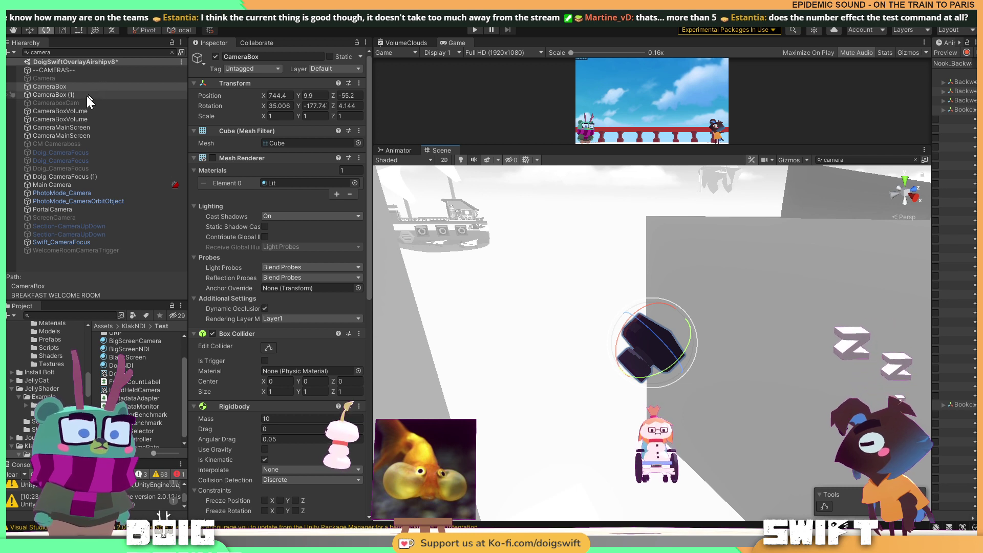
pyautogui.click(65, 94)
pyautogui.click(63, 86)
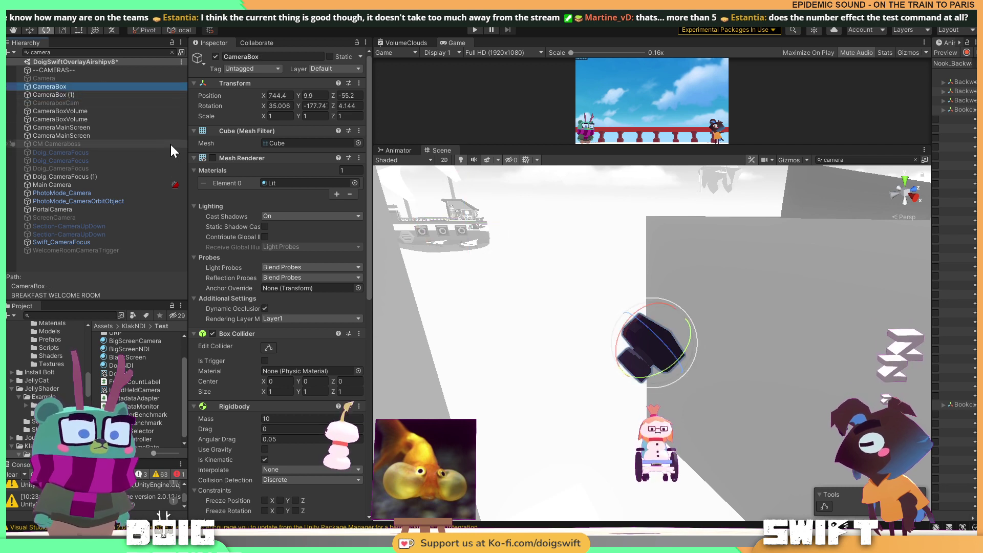
# Clear the hierarchy search, check the output texture of the original CameraBox's CameraMainScreen, and deactivate the original CameraBox.
pyautogui.click(172, 52)
pyautogui.scroll(-3, 113, 228)
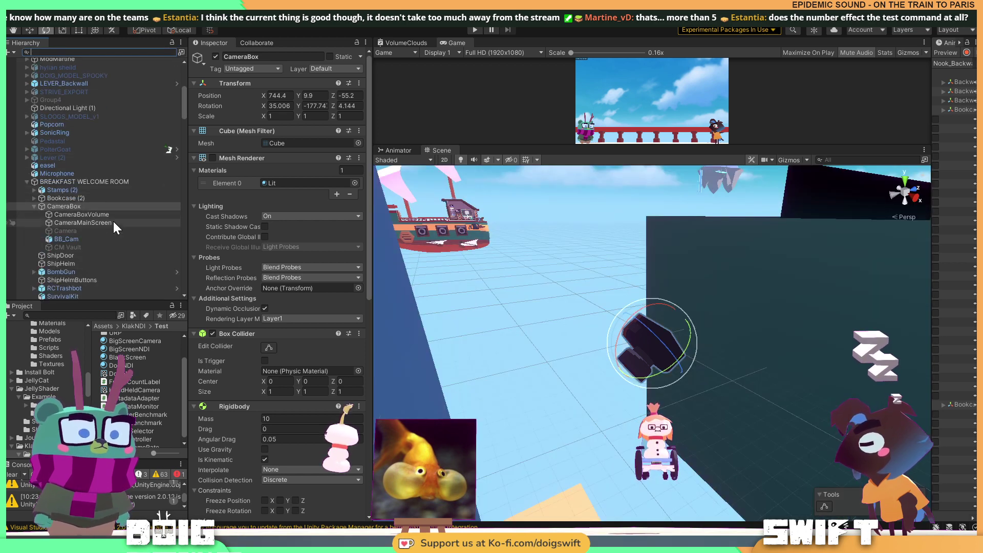
pyautogui.click(92, 222)
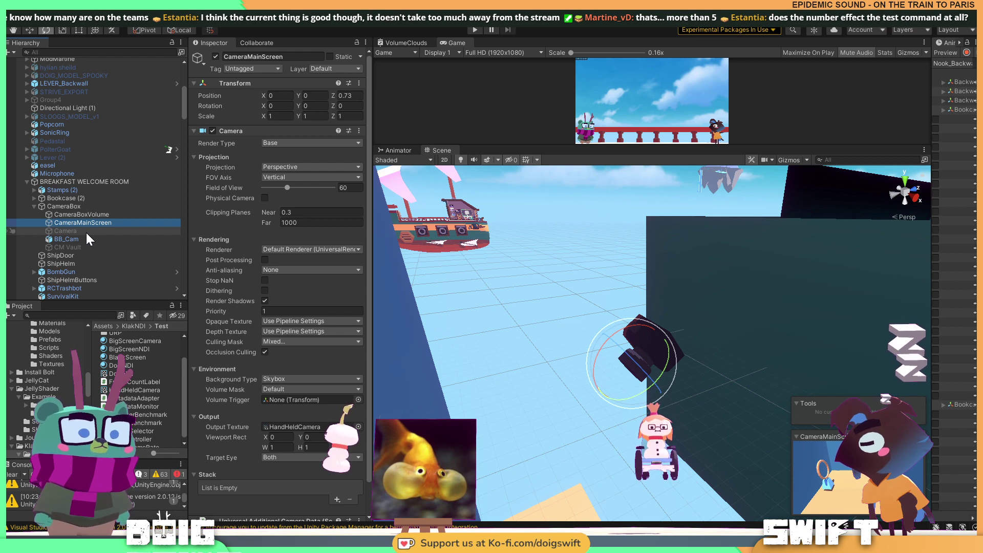
pyautogui.click(66, 207)
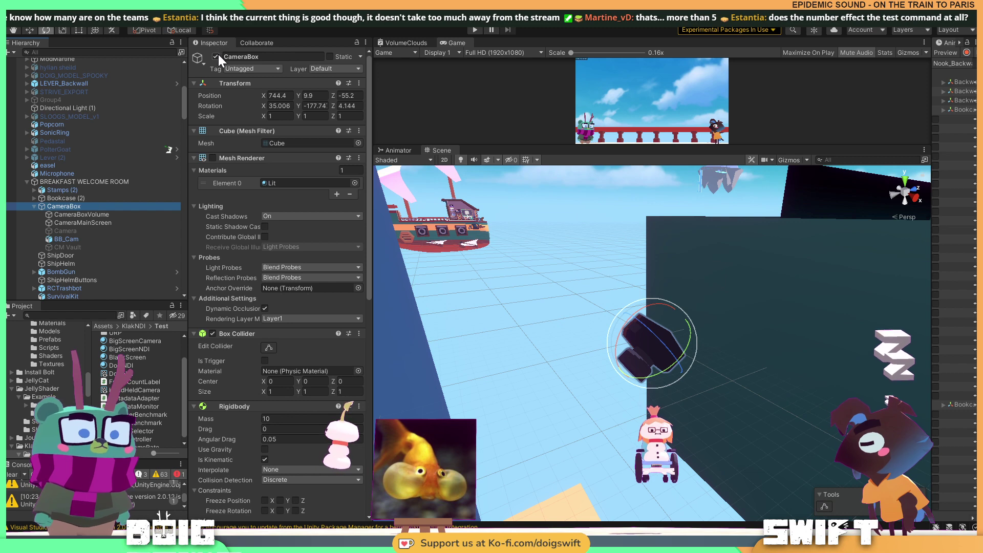
pyautogui.click(215, 56)
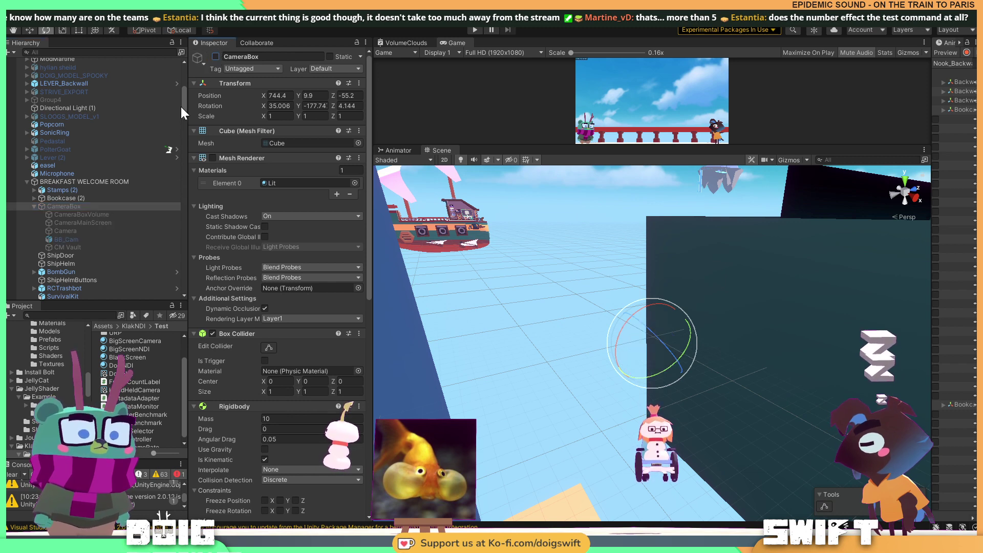
# Search the hierarchy for "camera", locate CameraBox (1), and check its CameraMainScreen child's output texture.
pyautogui.moveTo(184, 102); pyautogui.dragTo(178, 129)
pyautogui.write('camera')
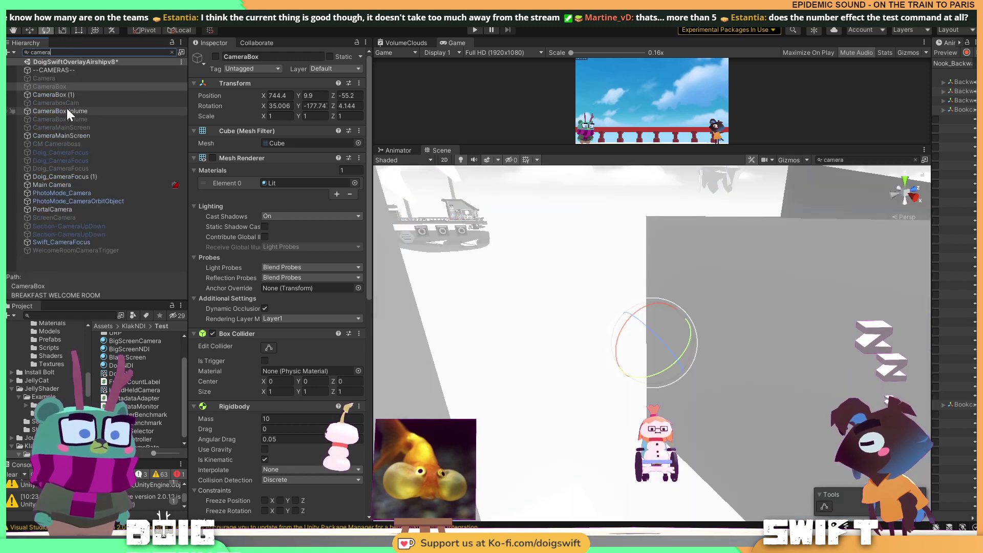
pyautogui.click(59, 93)
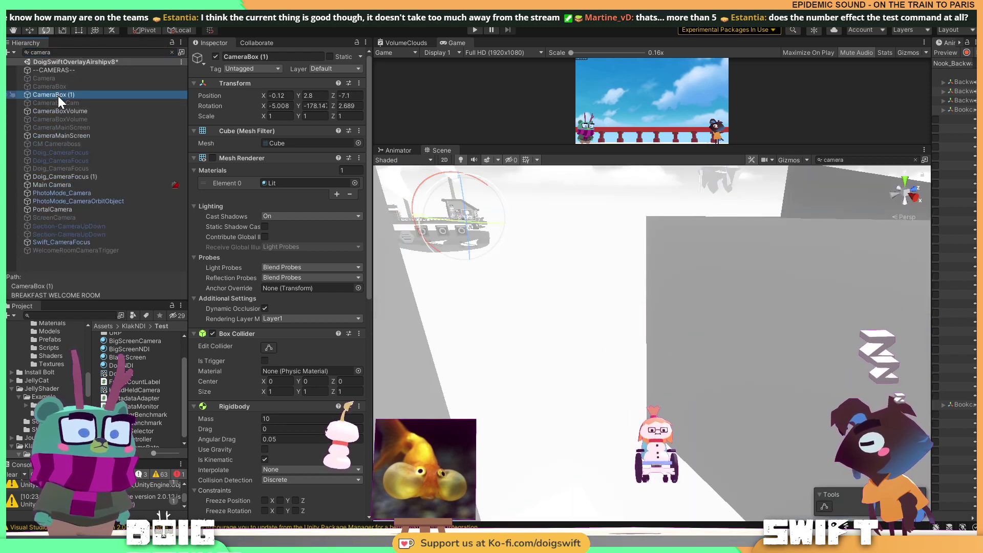
pyautogui.click(172, 52)
pyautogui.scroll(-2, 97, 259)
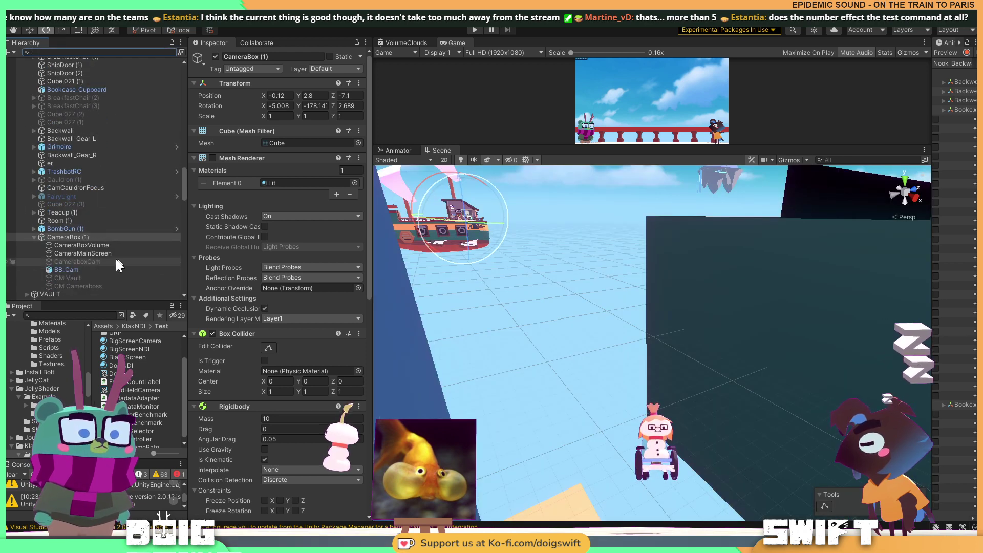
pyautogui.click(99, 253)
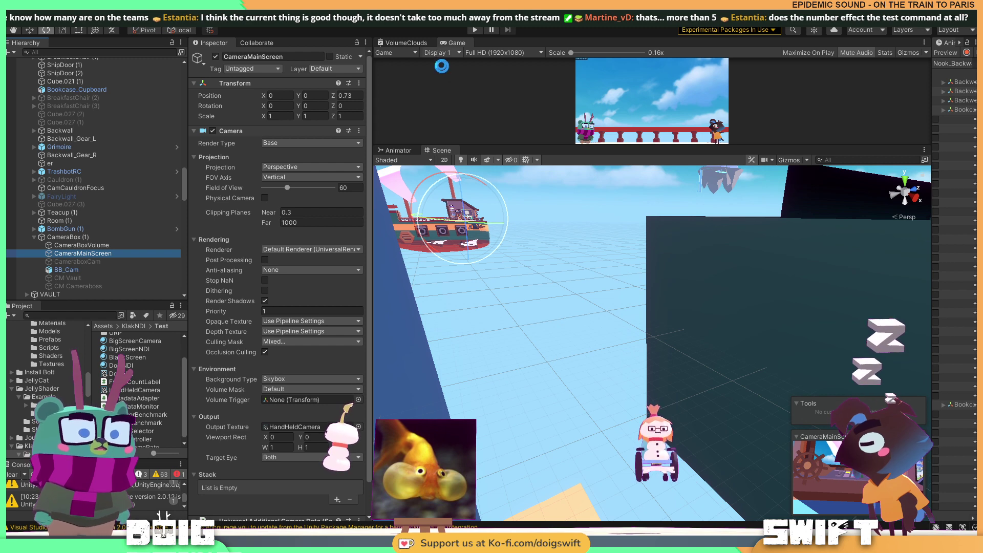
# Build and run the project.
pyautogui.click(13, 18)
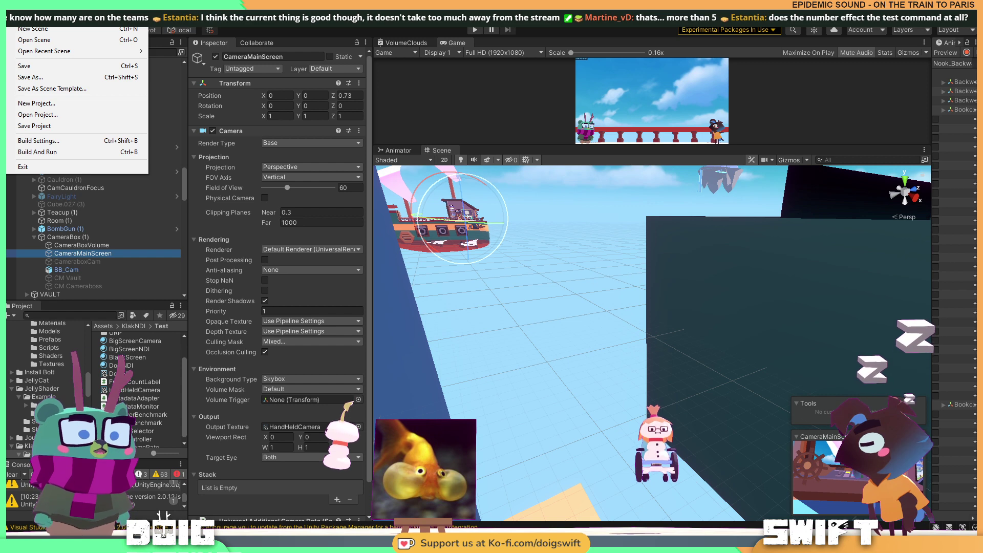
pyautogui.press('Escape')
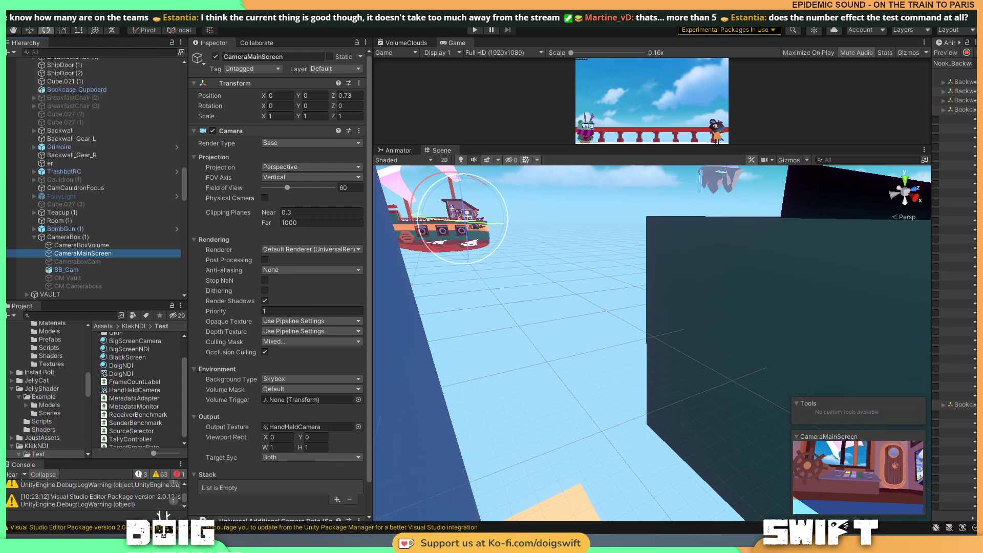
pyautogui.click(14, 18)
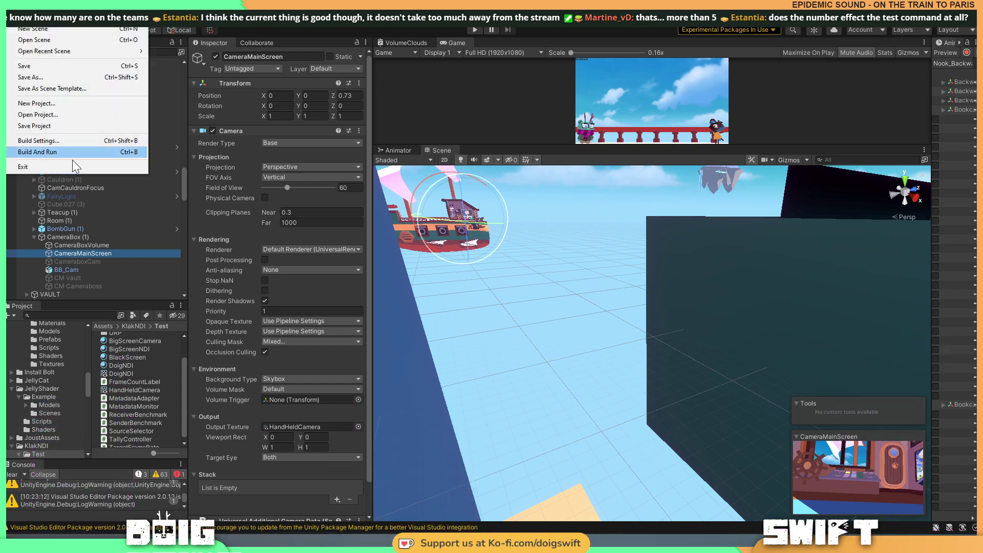
pyautogui.click(78, 151)
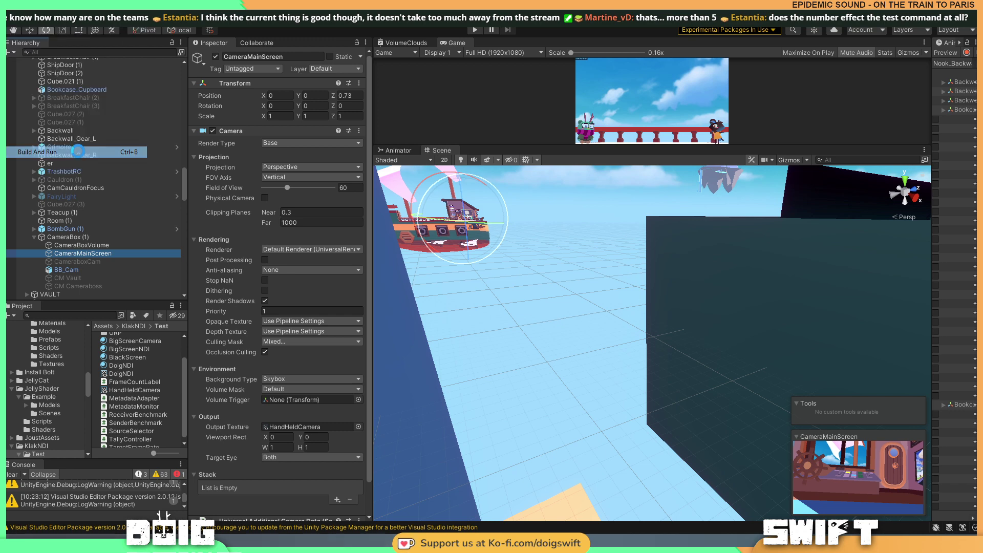